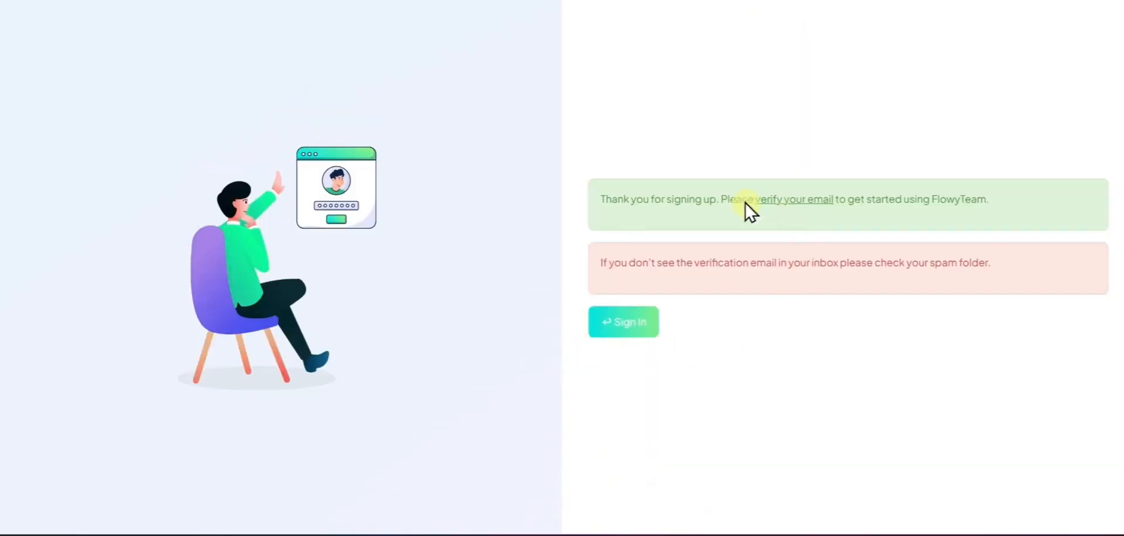
Verify the FlowyTeam account through the verification email in Gmail, and continue past the welcome page
drag(755, 205, 822, 197)
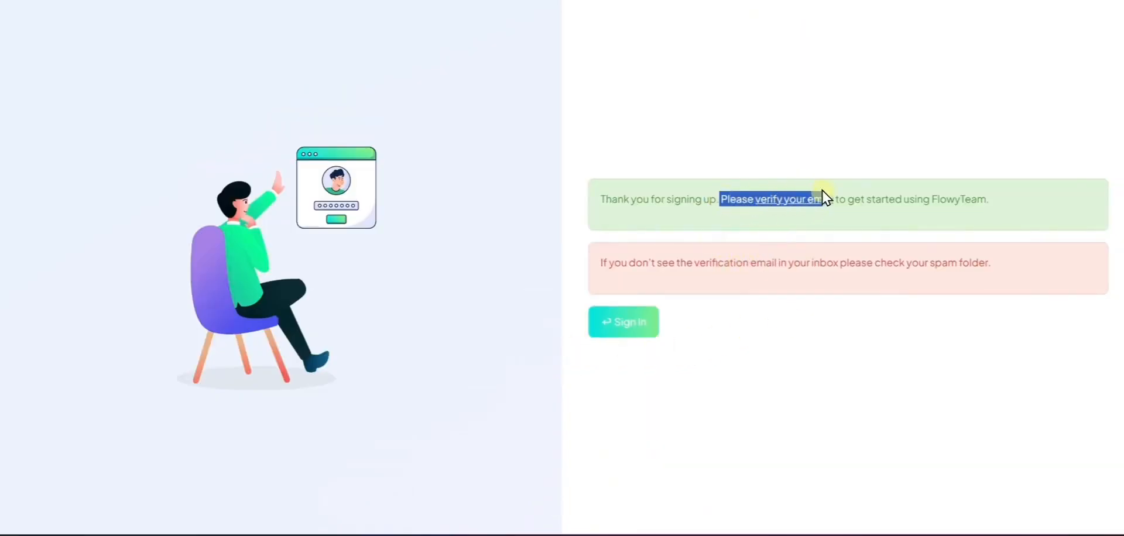
click(554, 530)
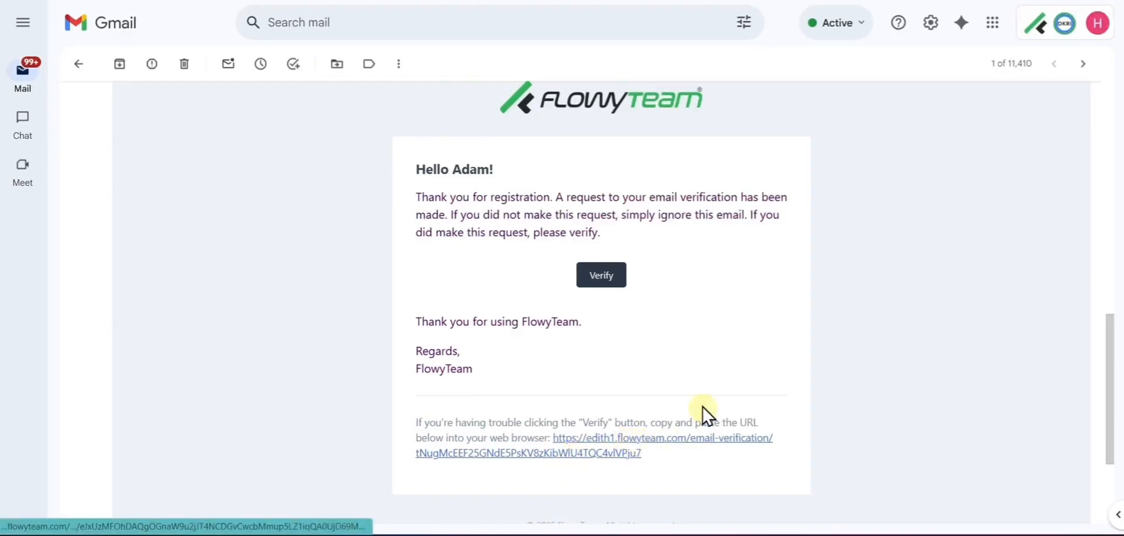
click(601, 280)
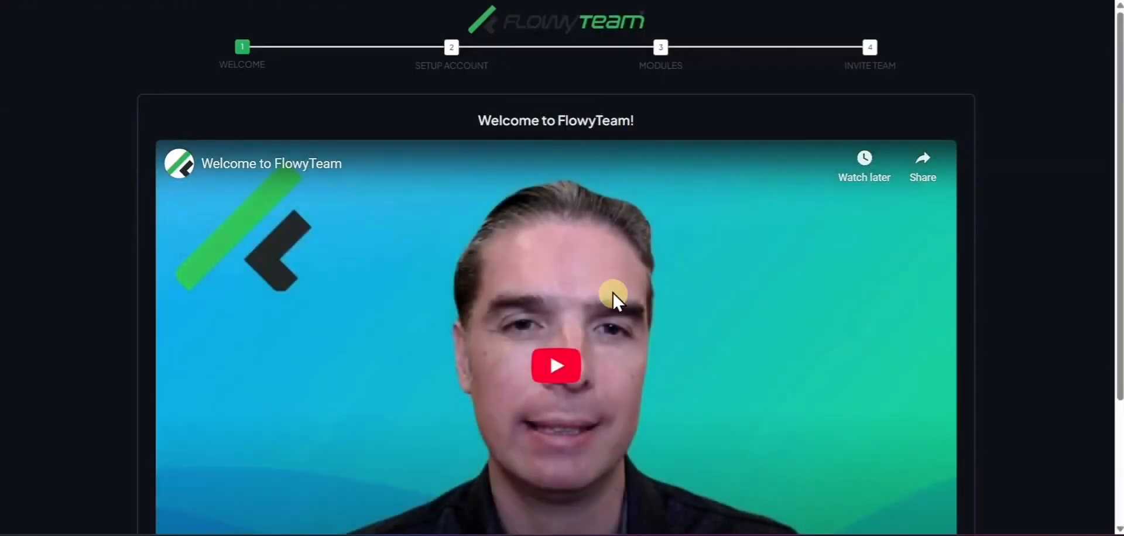
drag(1116, 120, 1116, 248)
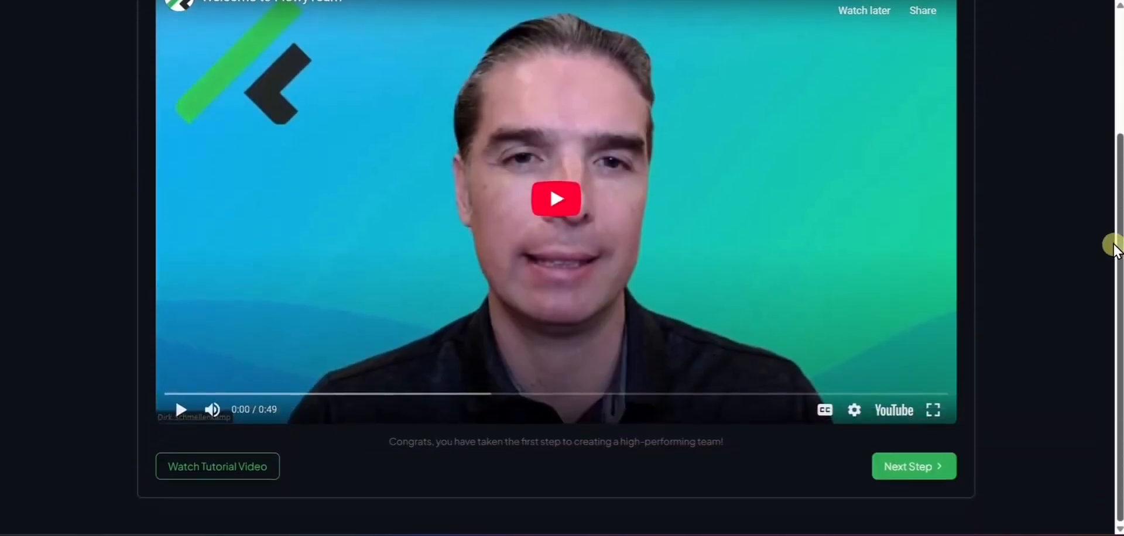
click(928, 464)
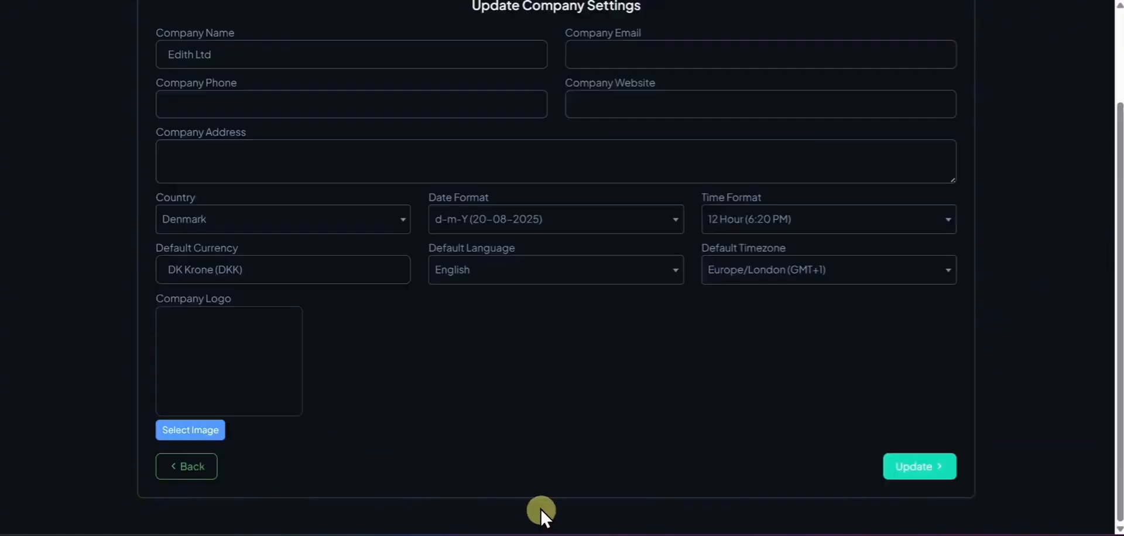
Set the company's country to France, check the default timezone choices and save the company settings
scroll(708, 416, up, 2)
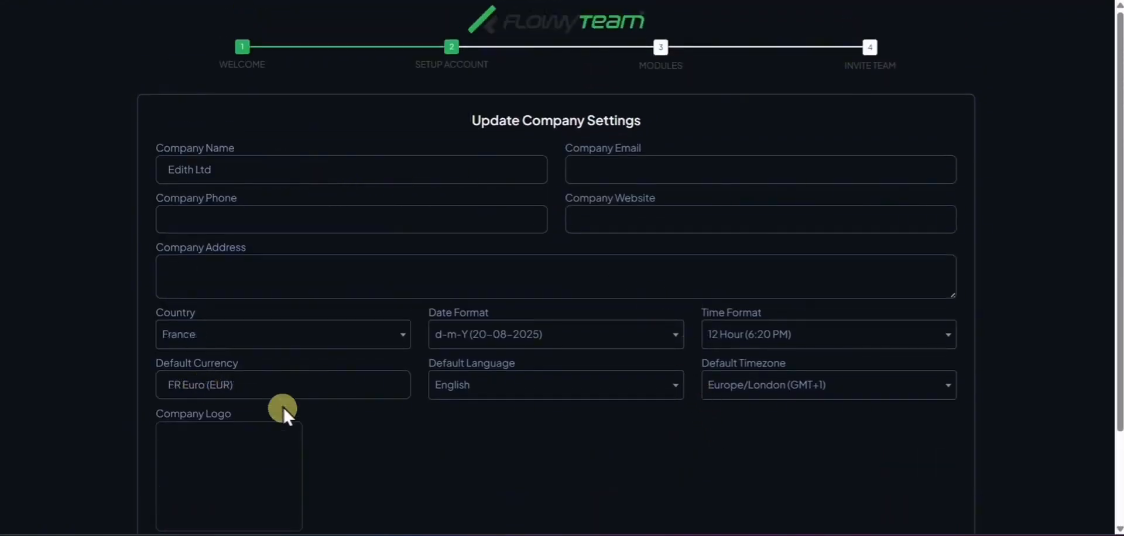
click(719, 390)
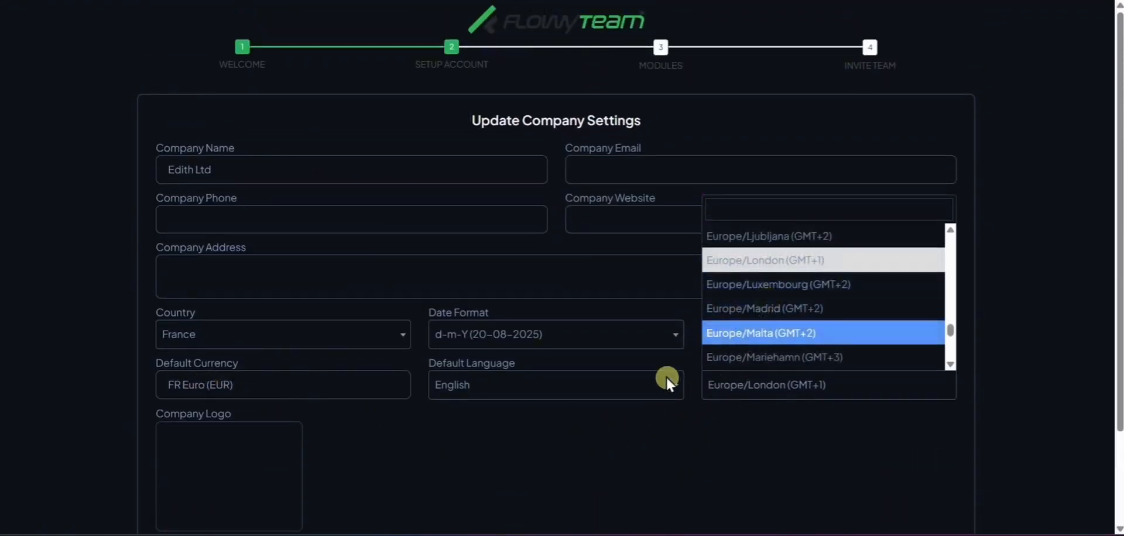
click(620, 424)
scroll(622, 418, down, 2)
click(930, 467)
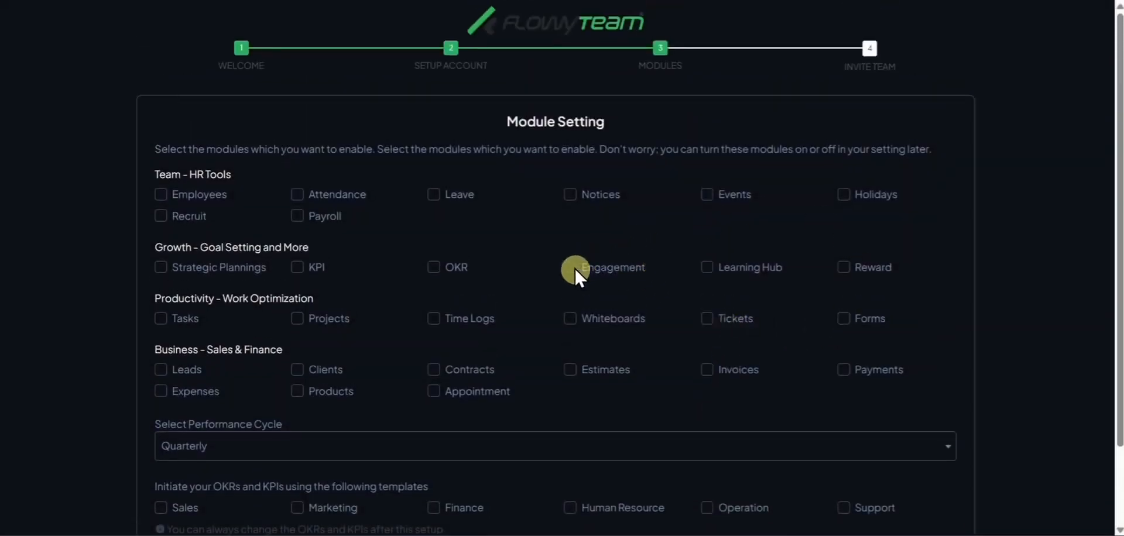
Enable the Employees, Attendance and Leave modules and complete the setup without inviting any team members
click(159, 193)
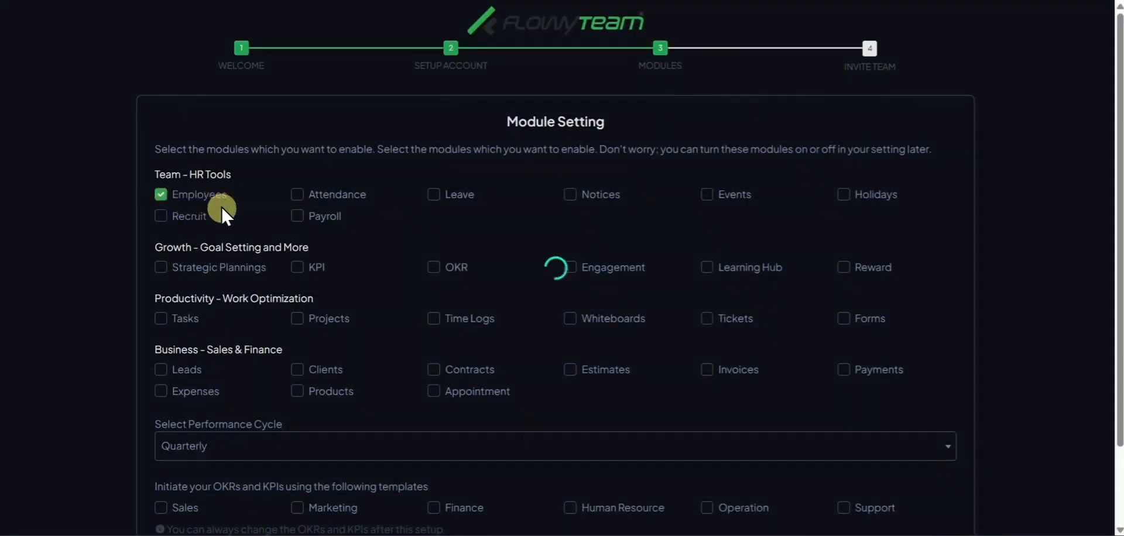
click(294, 196)
click(432, 194)
scroll(492, 245, down, 2)
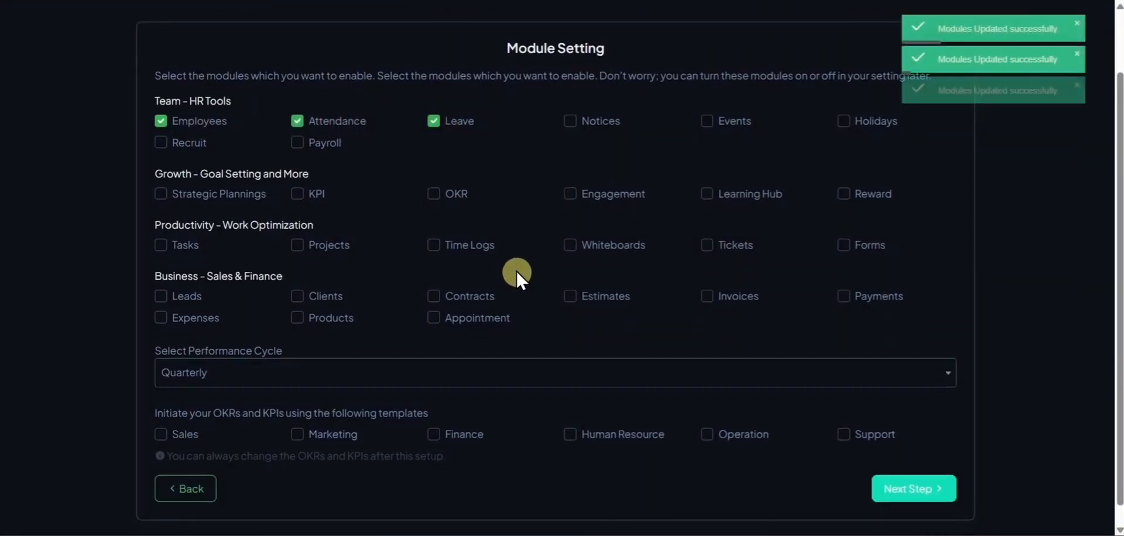
scroll(516, 275, down, 1)
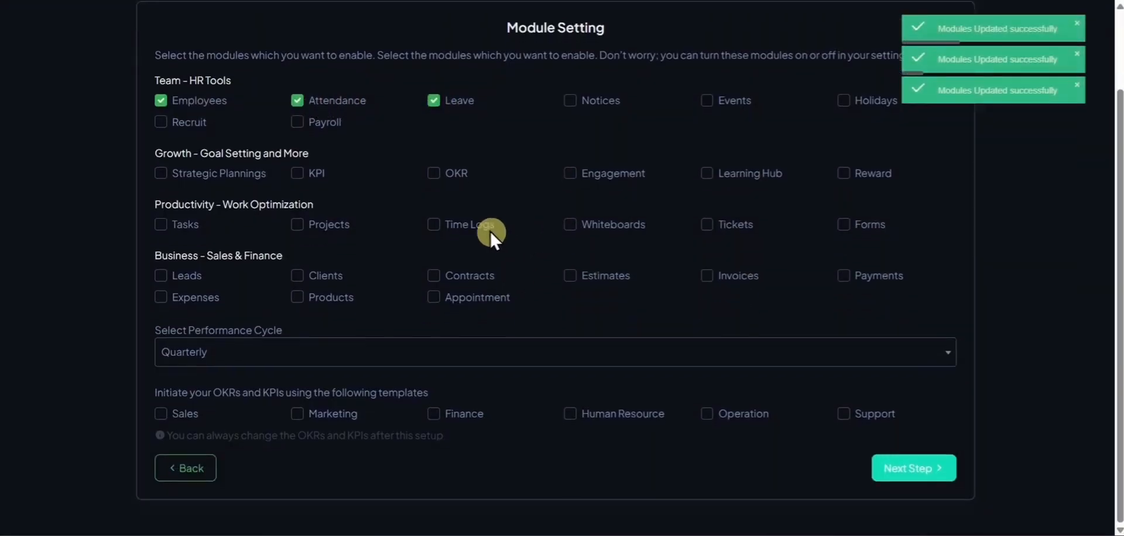
click(898, 467)
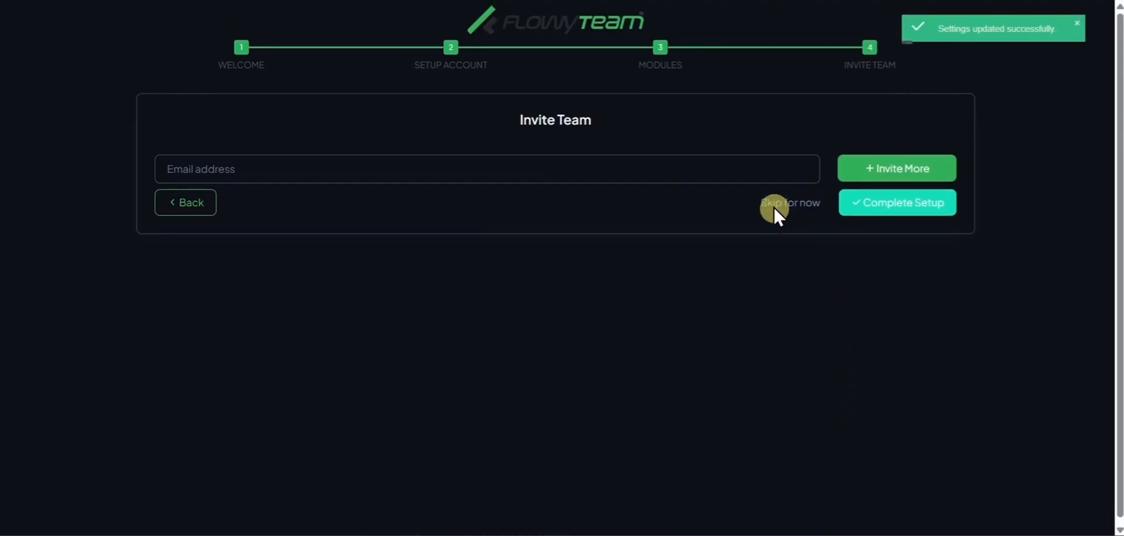
click(863, 212)
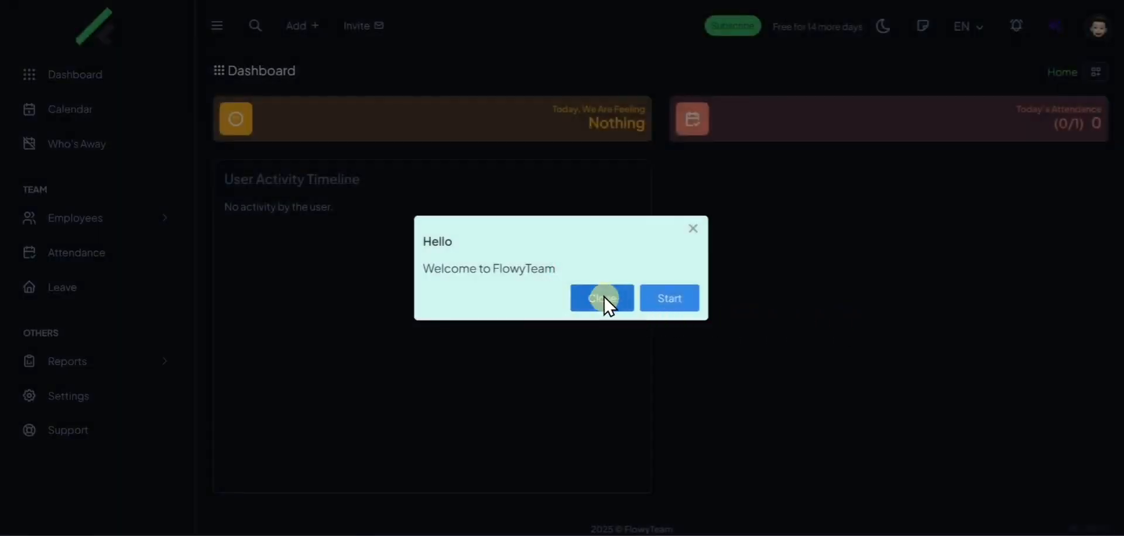
Go through the guided dashboard tour up to the Settings tip, close it and switch the interface to light mode
click(646, 298)
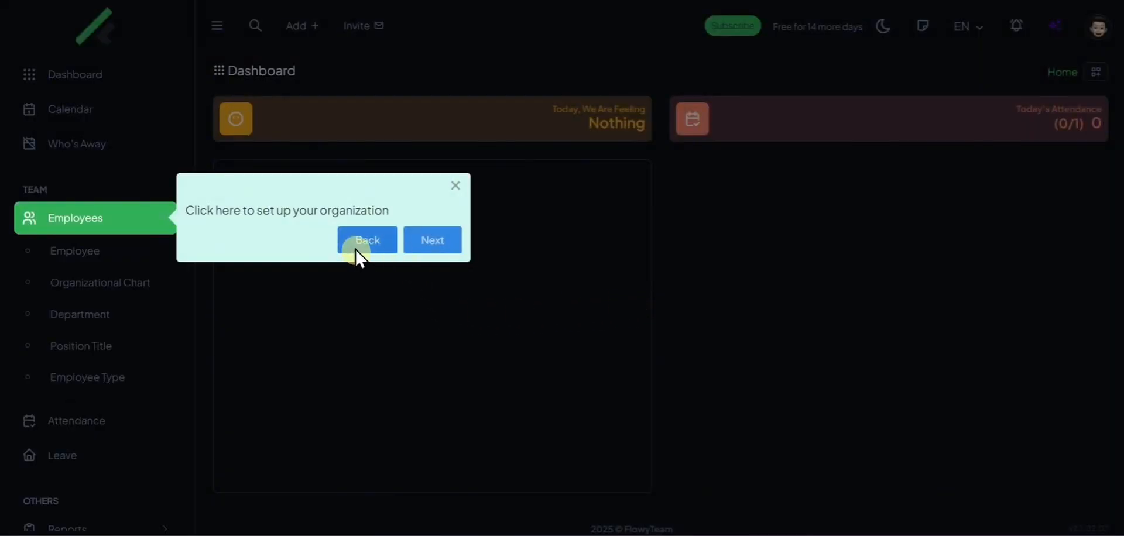
click(409, 242)
click(420, 276)
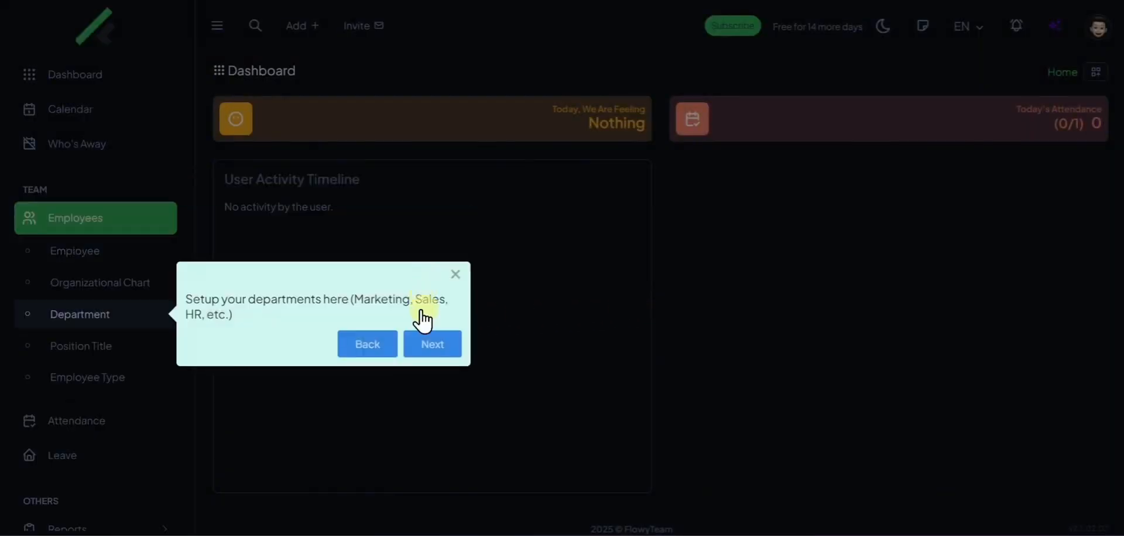
click(424, 345)
click(420, 376)
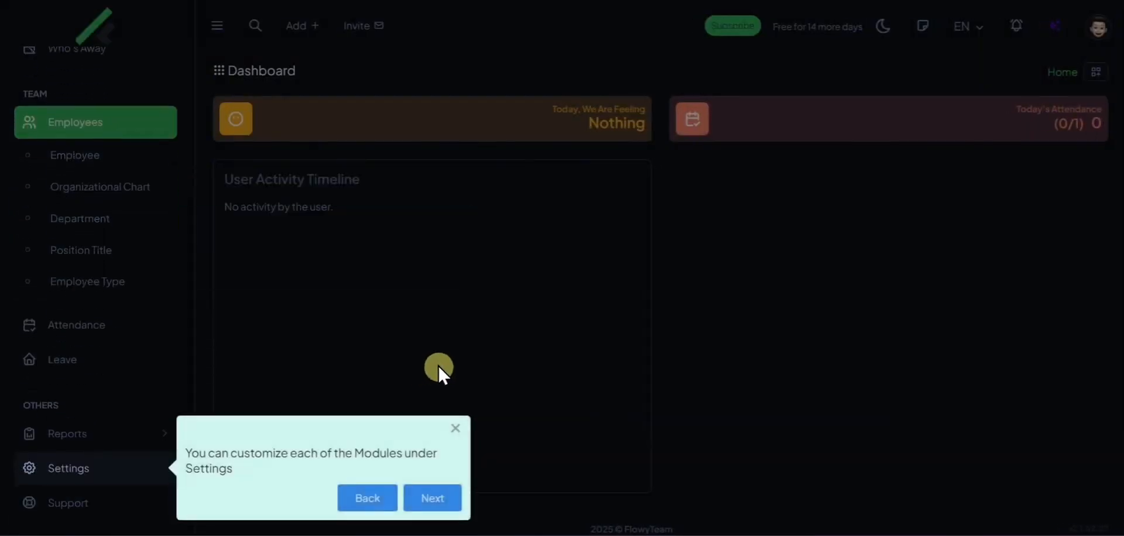
click(453, 423)
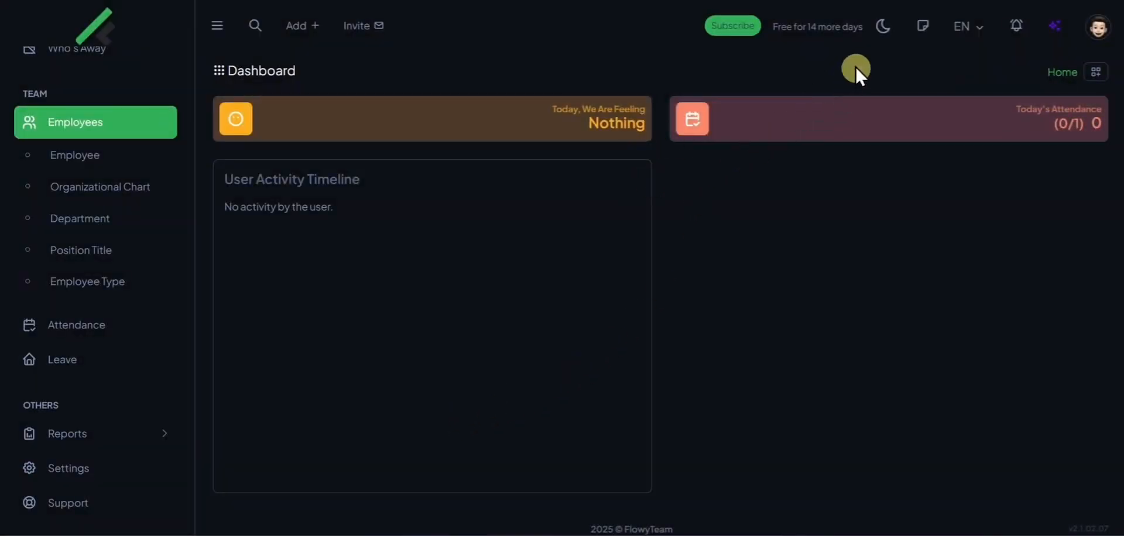
click(882, 26)
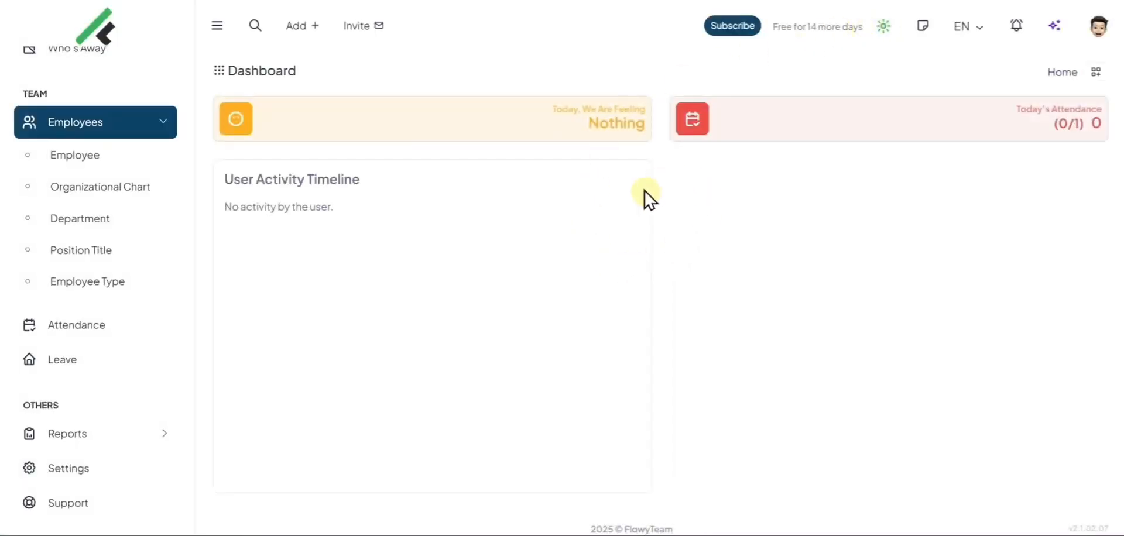
View the dashboard from the employee panel and return to the admin panel
click(1097, 30)
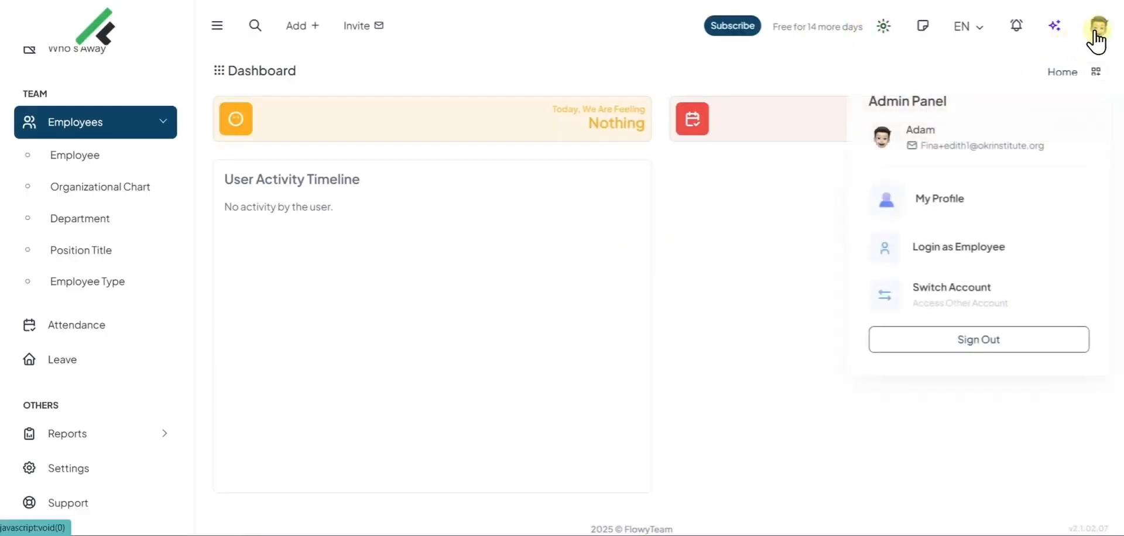
click(967, 229)
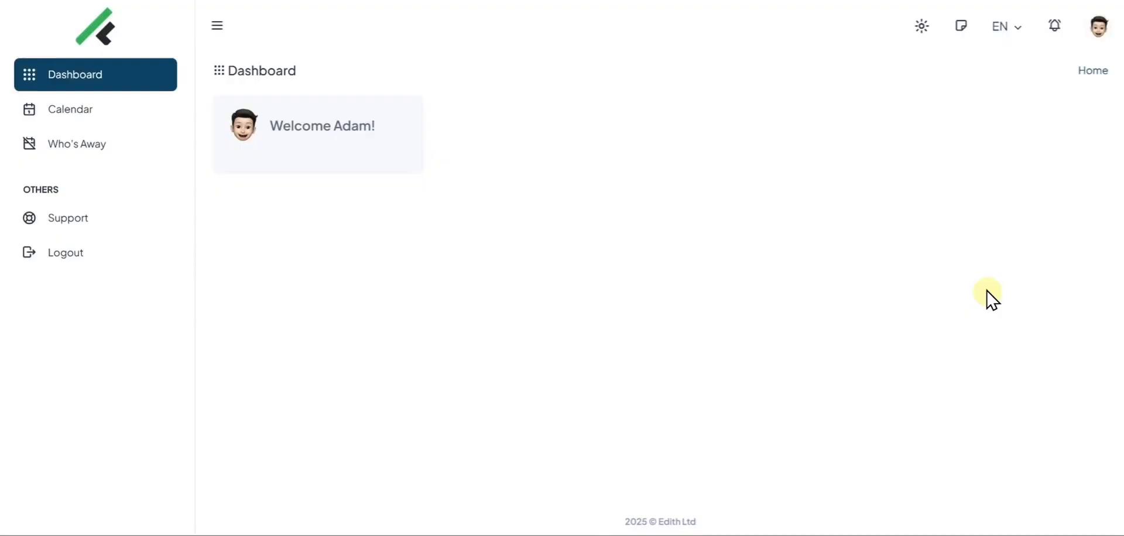
click(1096, 28)
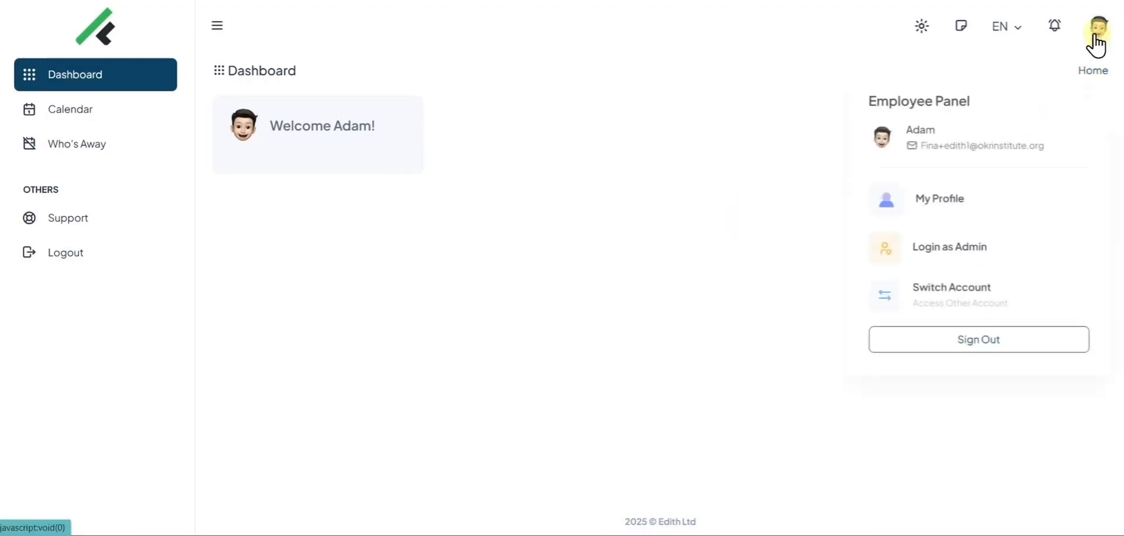
click(971, 219)
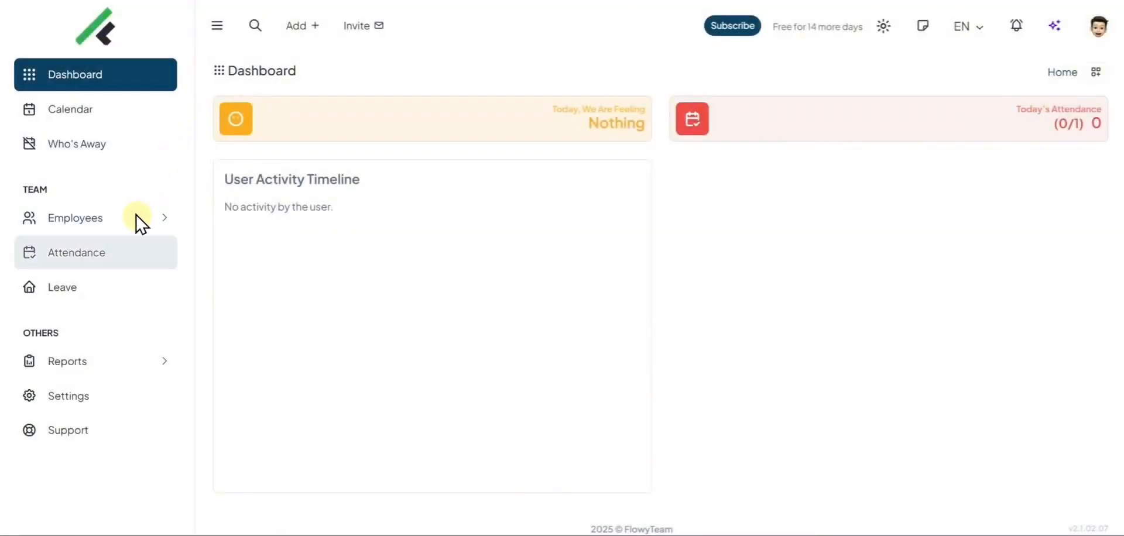
Open the admin module settings and enable all remaining modules, skipping the user guide offered for them
click(95, 398)
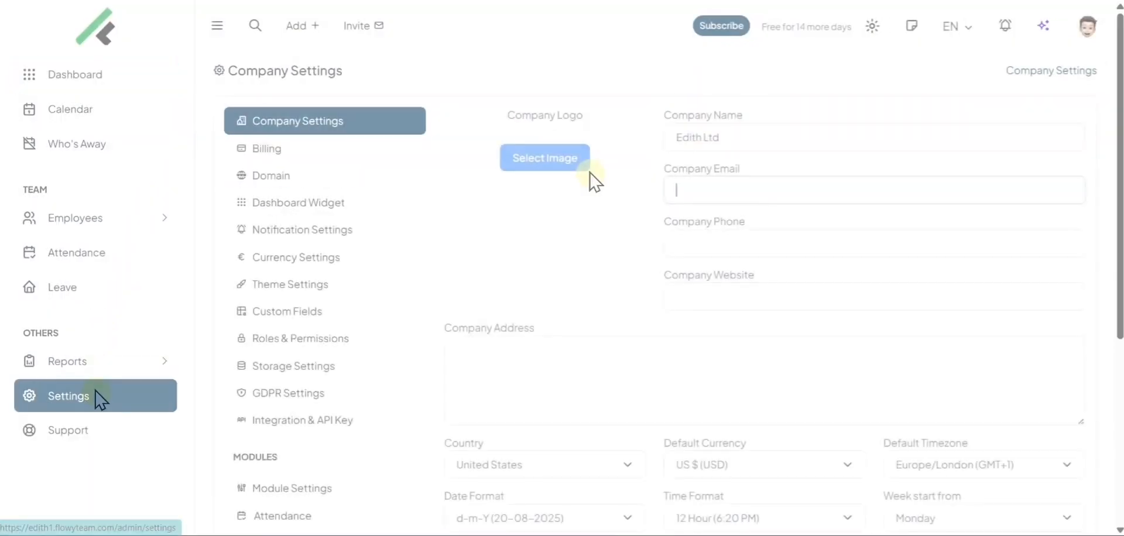
key(BackSpace)
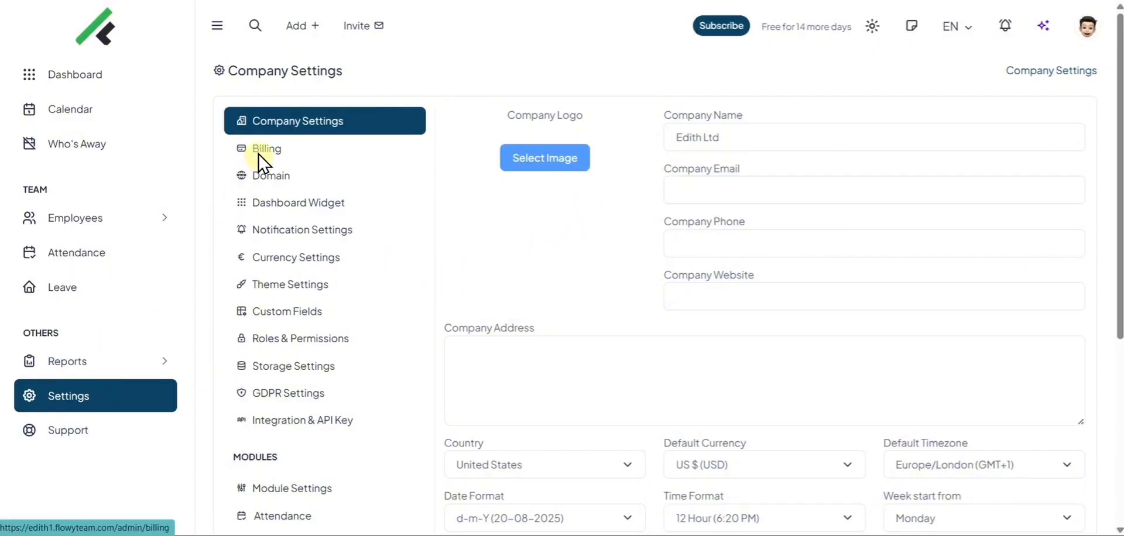
scroll(259, 158, down, 4)
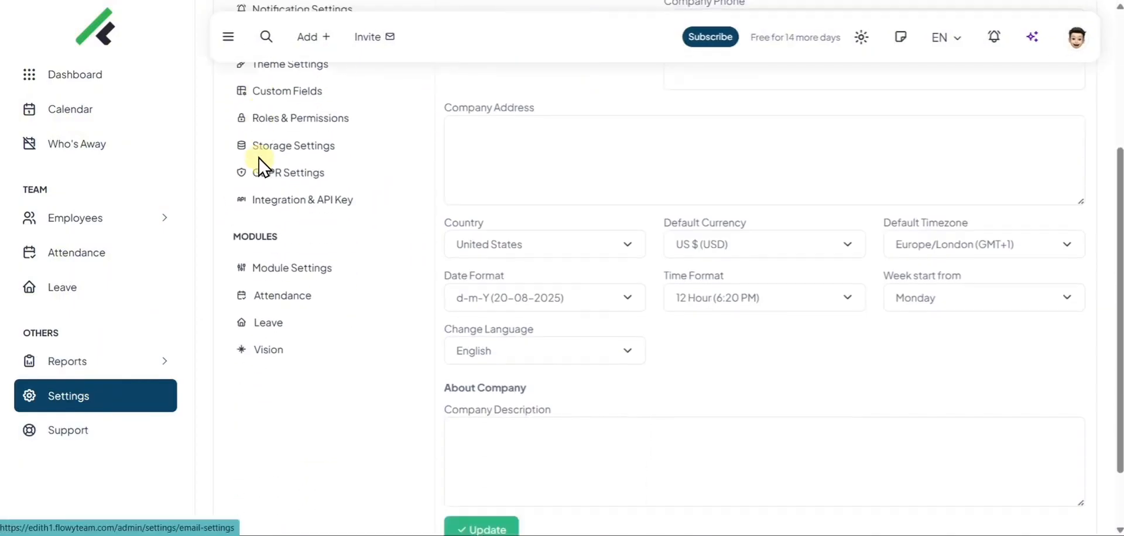
click(292, 275)
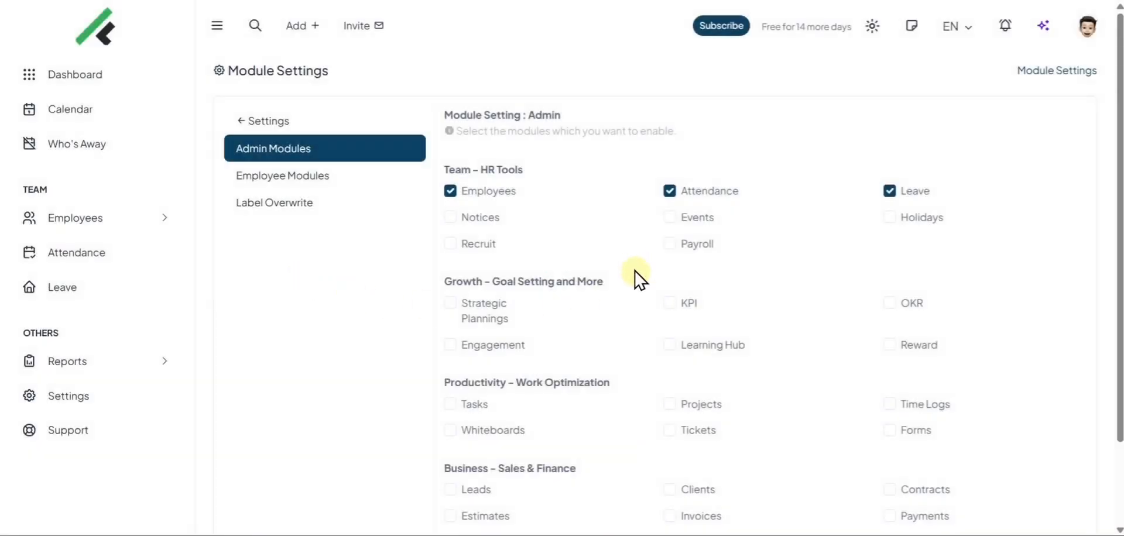
scroll(639, 278, down, 2)
click(461, 117)
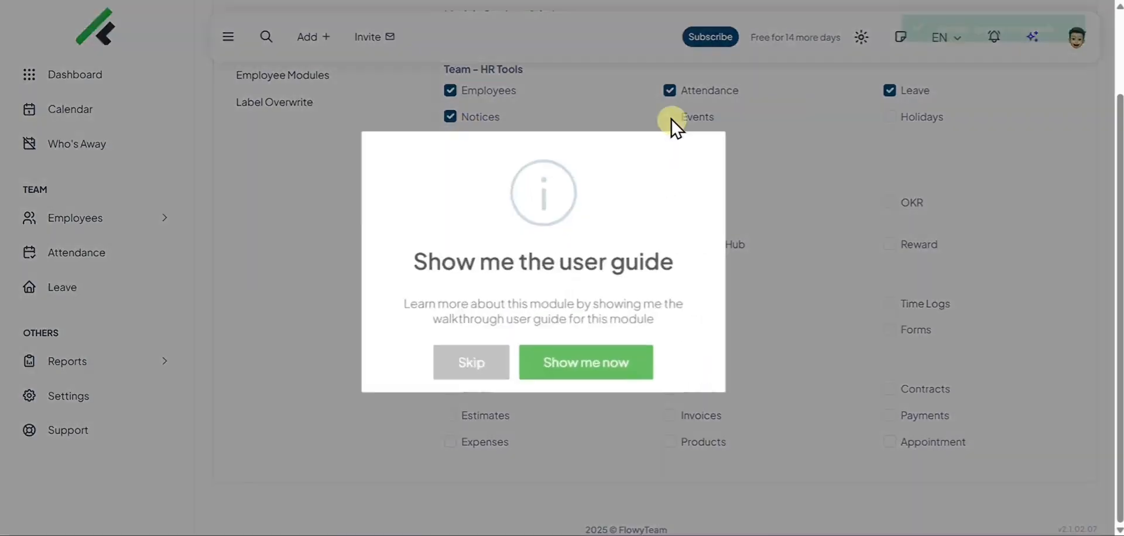
click(501, 360)
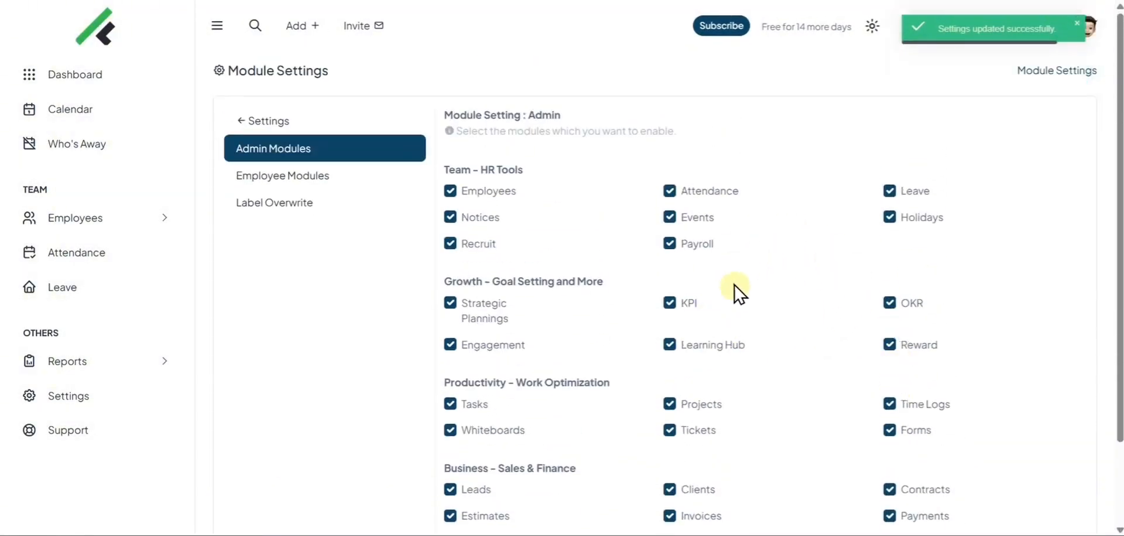
Enable all listed modules for employees and for clients in the module settings
click(306, 187)
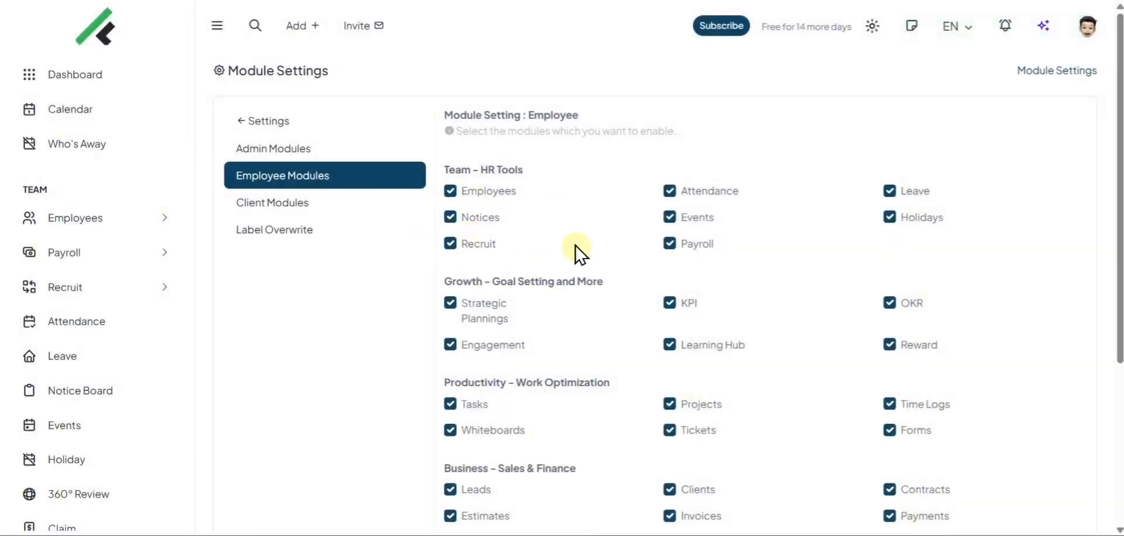
click(355, 204)
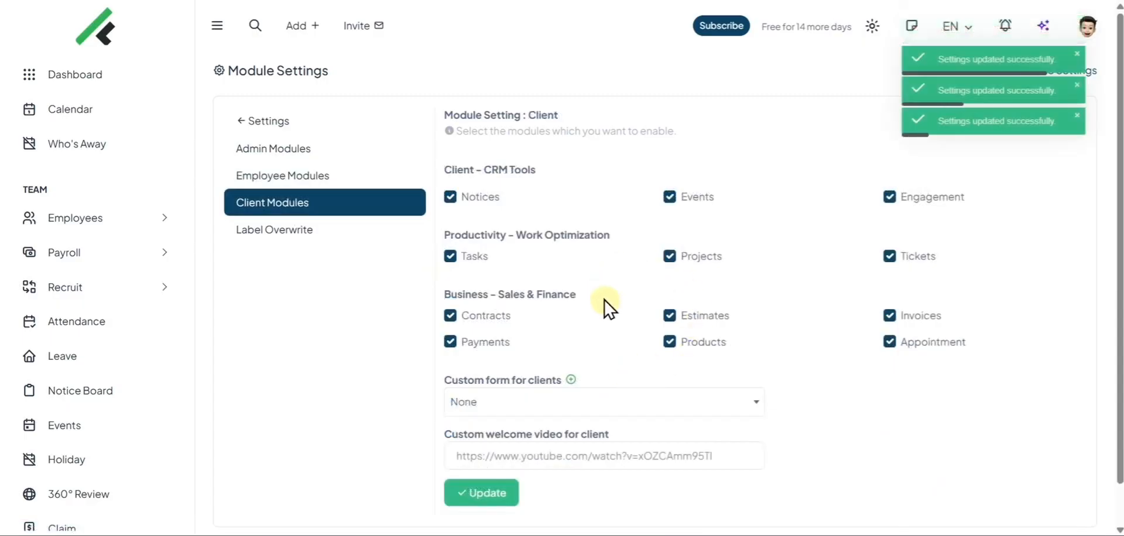
Check the custom form choices for clients and look over the form builder for a new client form
scroll(542, 251, down, 1)
click(506, 358)
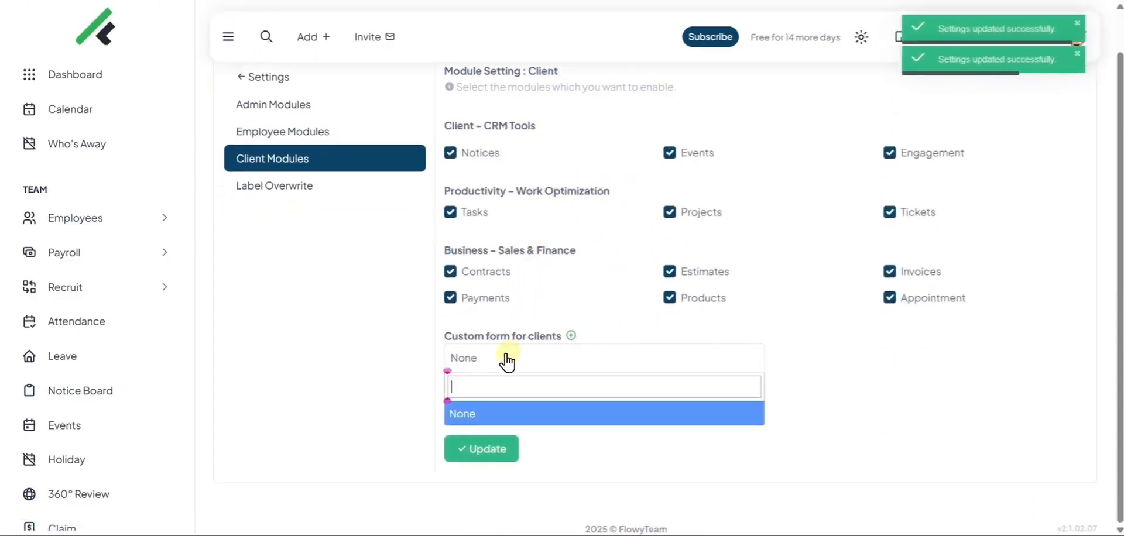
click(507, 360)
click(571, 335)
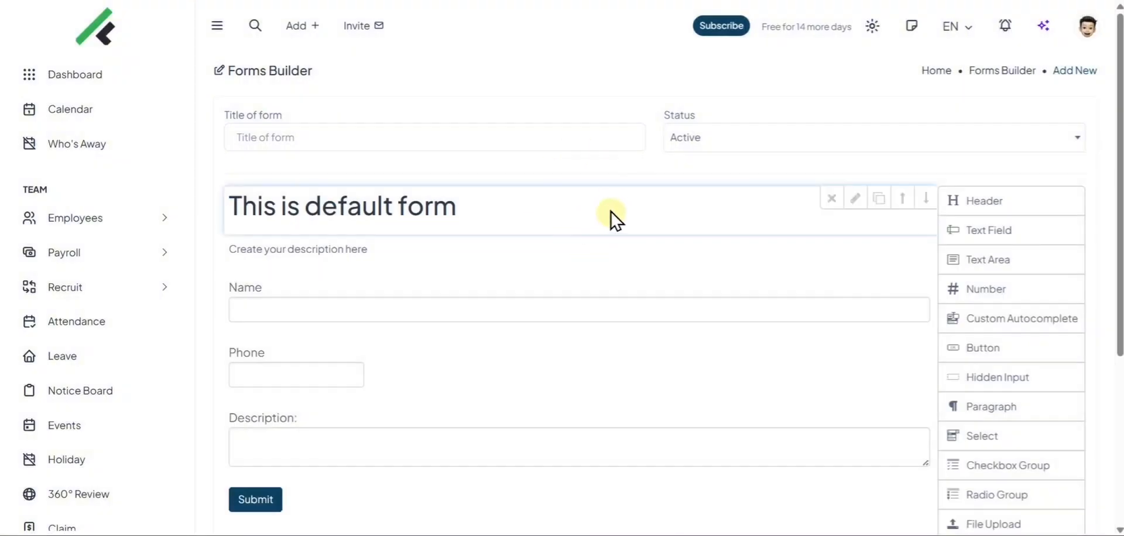
drag(1119, 67, 1096, 68)
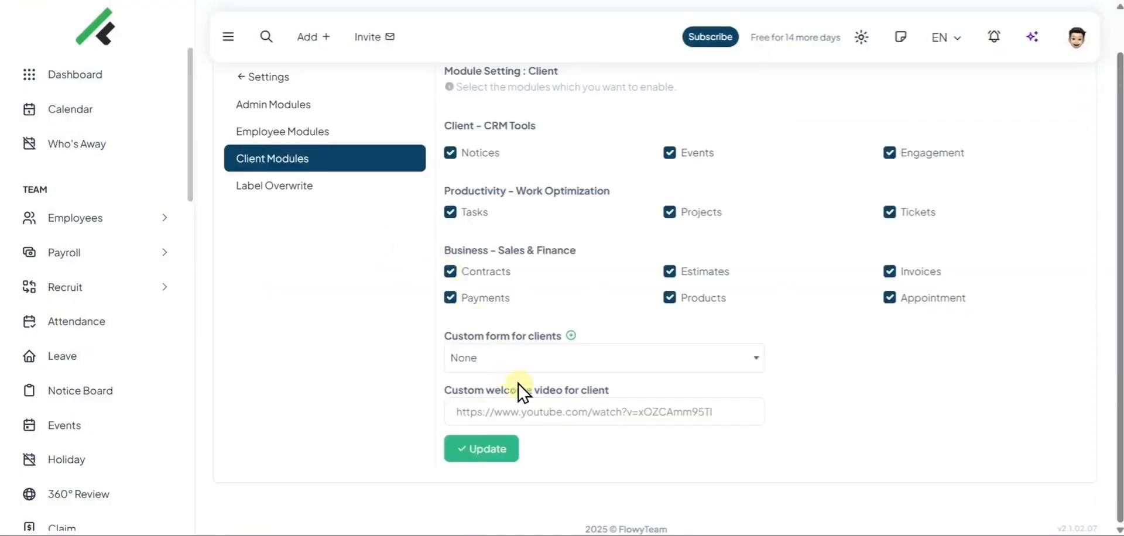
Look at the label overwrite settings, and review the sidebar modules and the module-specific entries in the company settings
click(261, 187)
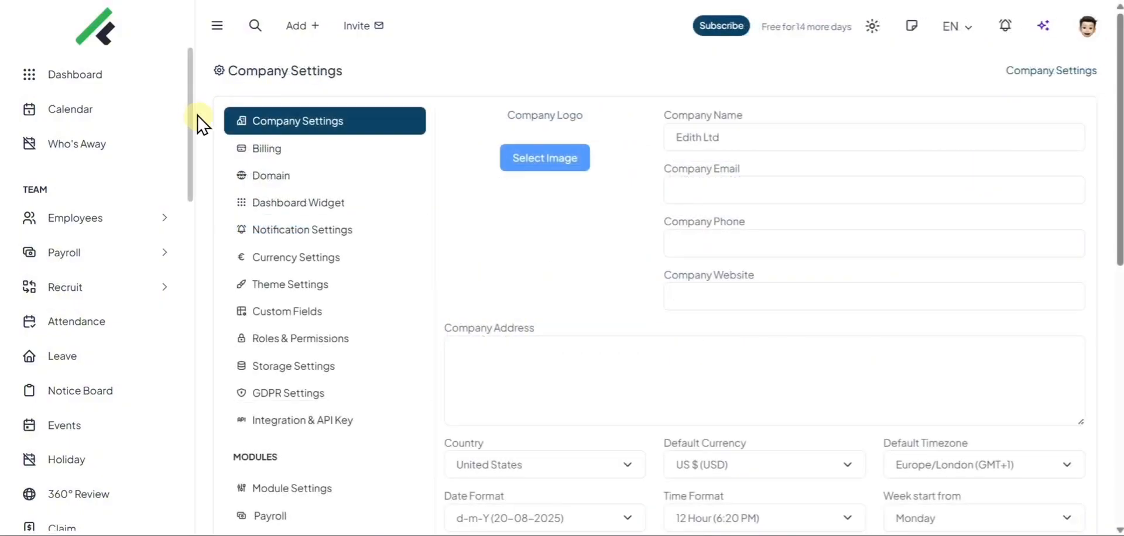
drag(186, 88, 183, 404)
scroll(286, 287, down, 1)
scroll(313, 254, down, 5)
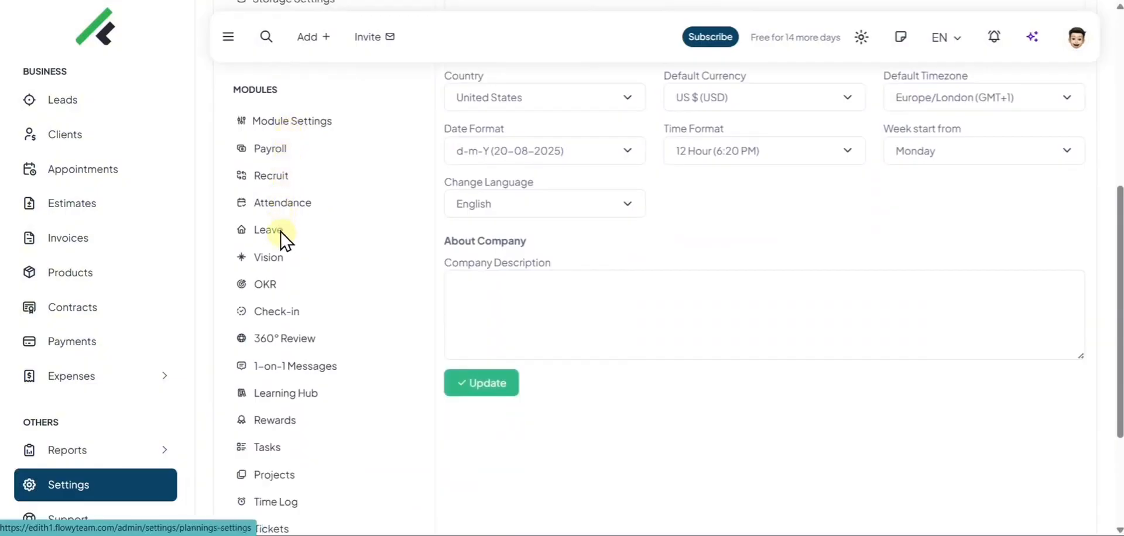
Open the attendance module's settings and look over its office hours and check-in options
scroll(279, 432, down, 1)
scroll(280, 445, down, 1)
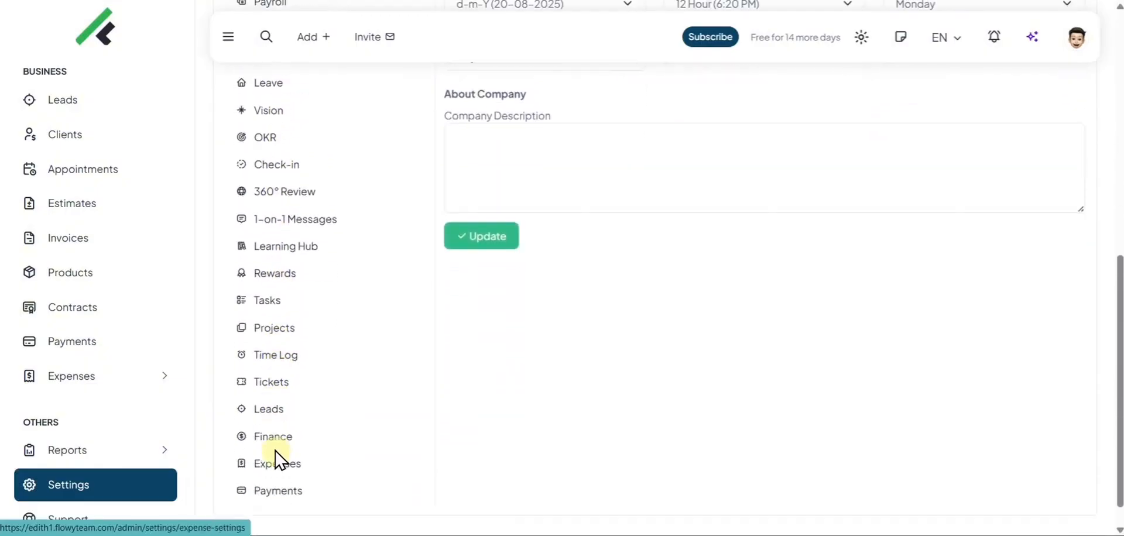
scroll(278, 419, up, 3)
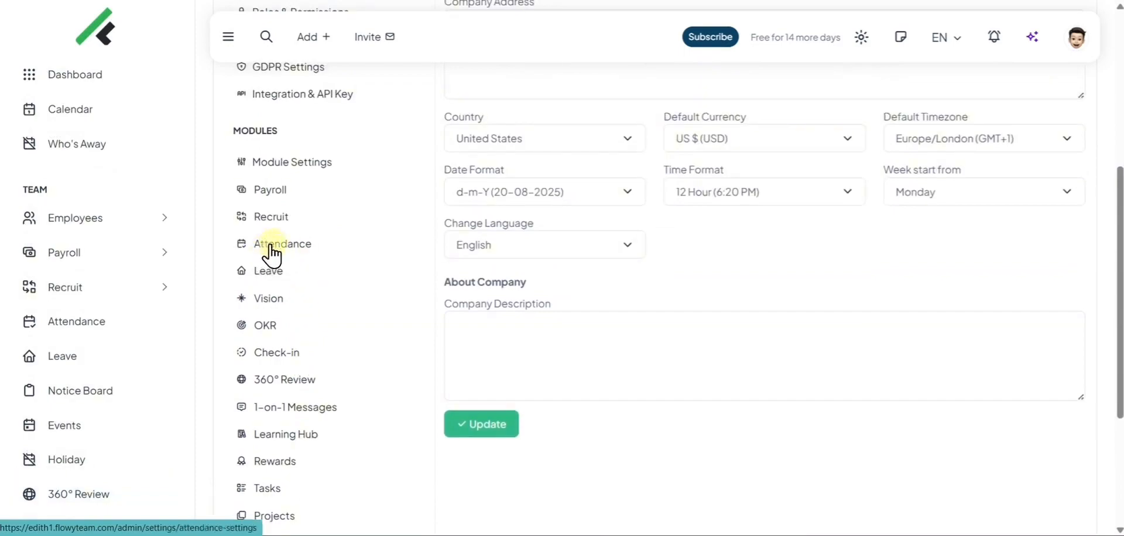
click(285, 245)
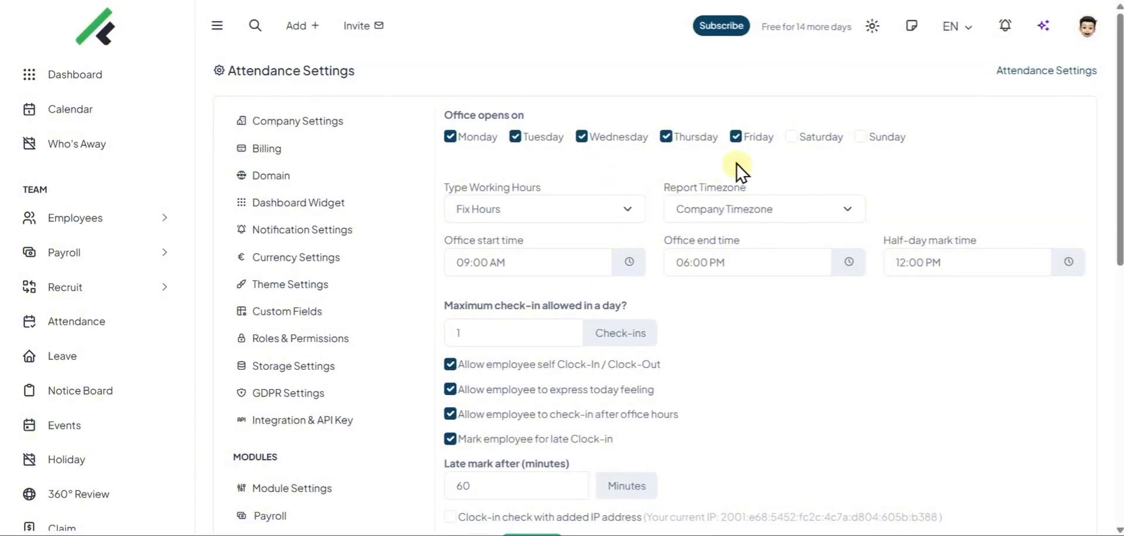
scroll(761, 328, down, 3)
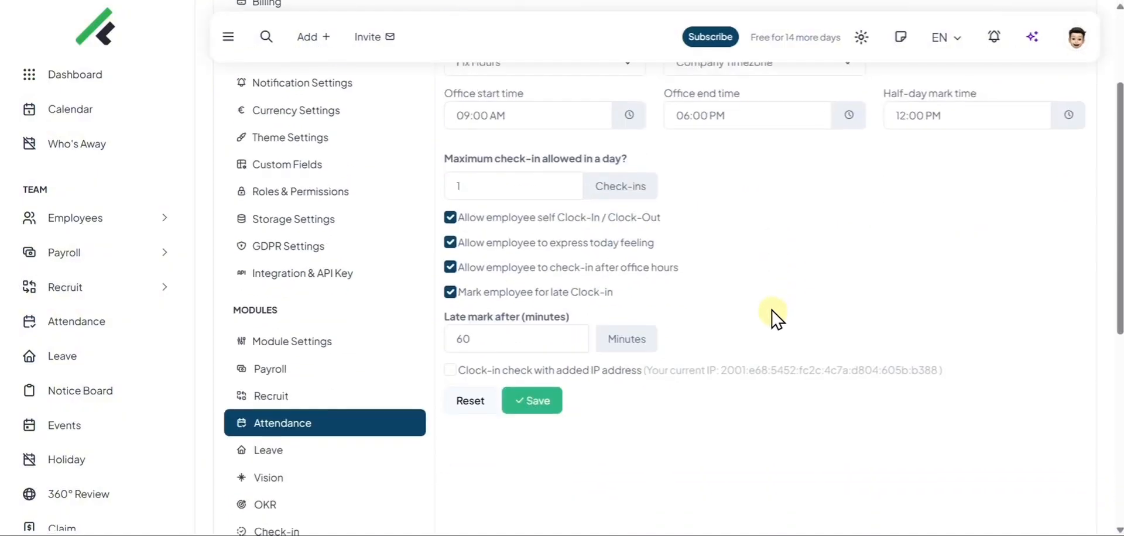
Add Saturday to the office opening days and check the report timezone options, keeping Company Timezone
scroll(773, 291, up, 2)
click(741, 139)
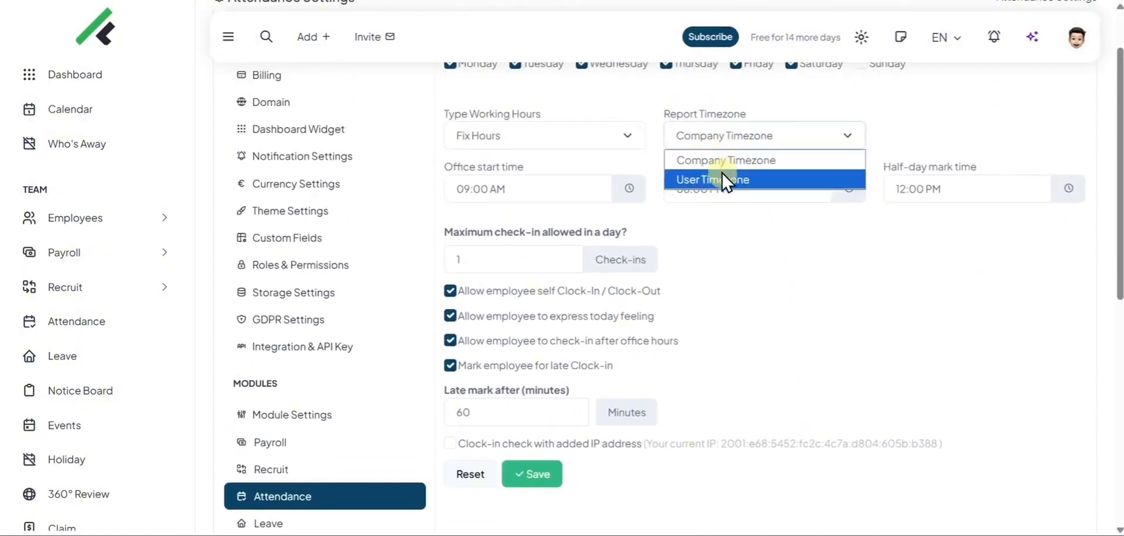
click(638, 154)
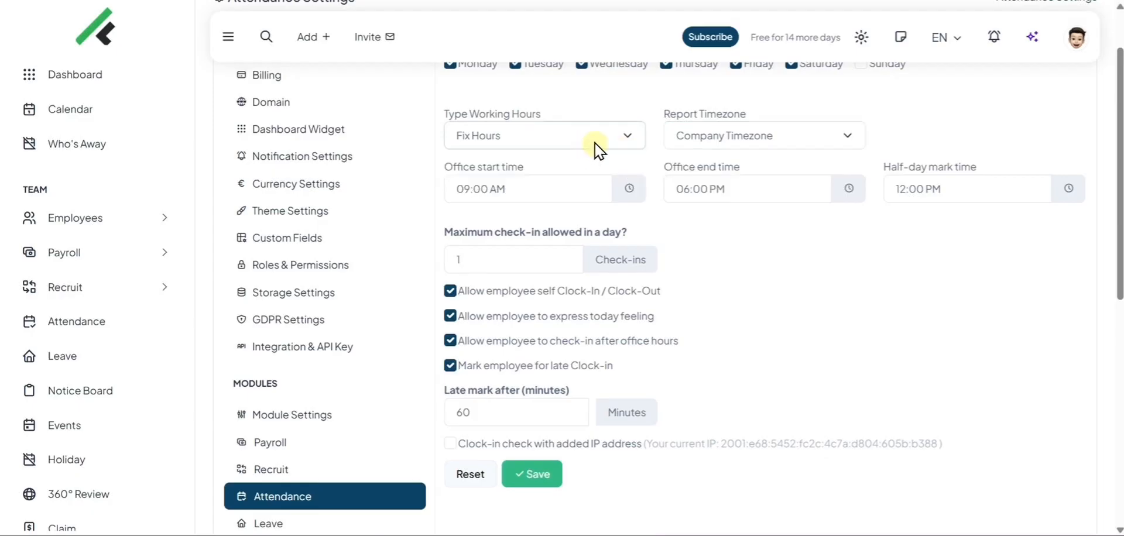
scroll(660, 206, down, 1)
scroll(662, 207, up, 1)
Set the office end time to 05:30 PM in the attendance settings
click(676, 191)
click(686, 222)
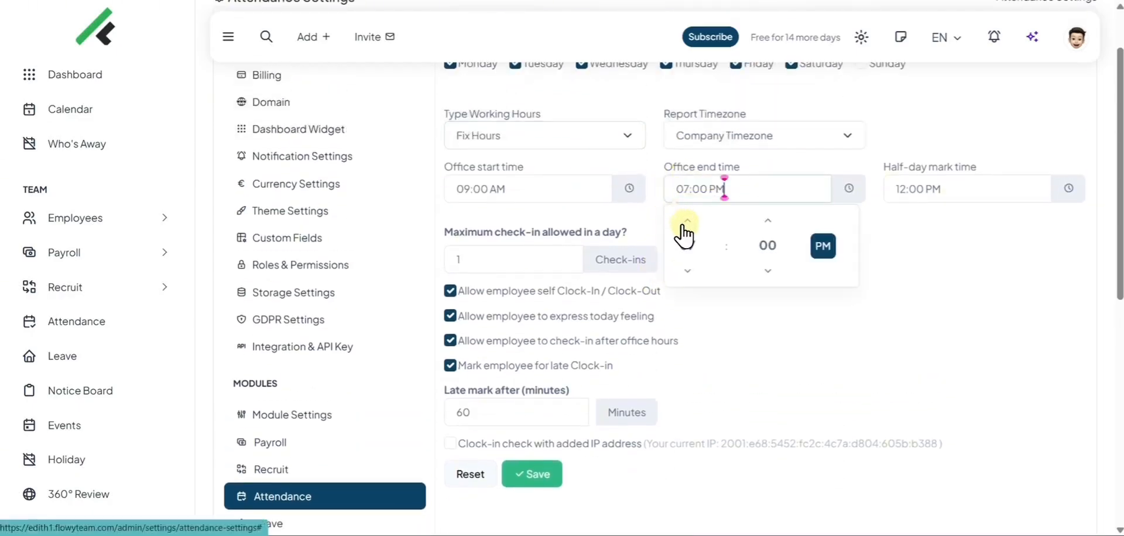
click(768, 221)
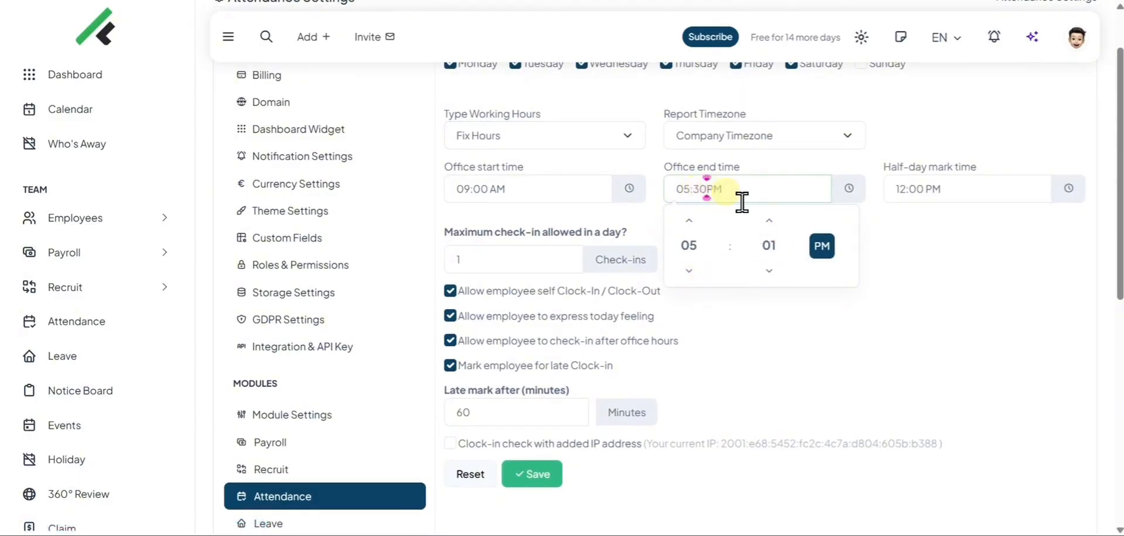
click(753, 354)
Preview the clock-in IP address check without keeping it, then set the maximum check-ins per day to 10 and save the attendance settings
scroll(743, 354, down, 1)
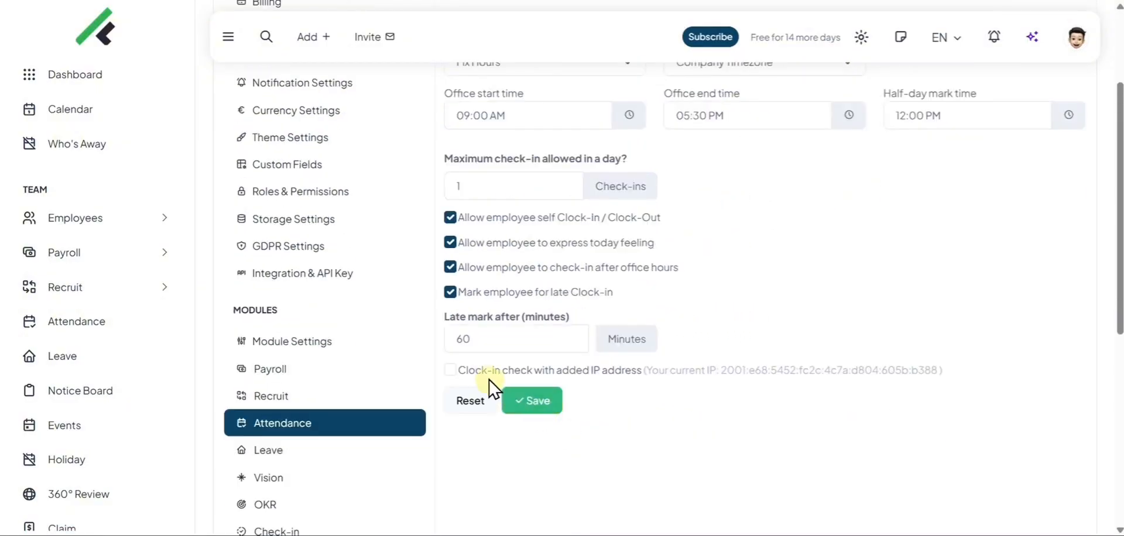
click(448, 371)
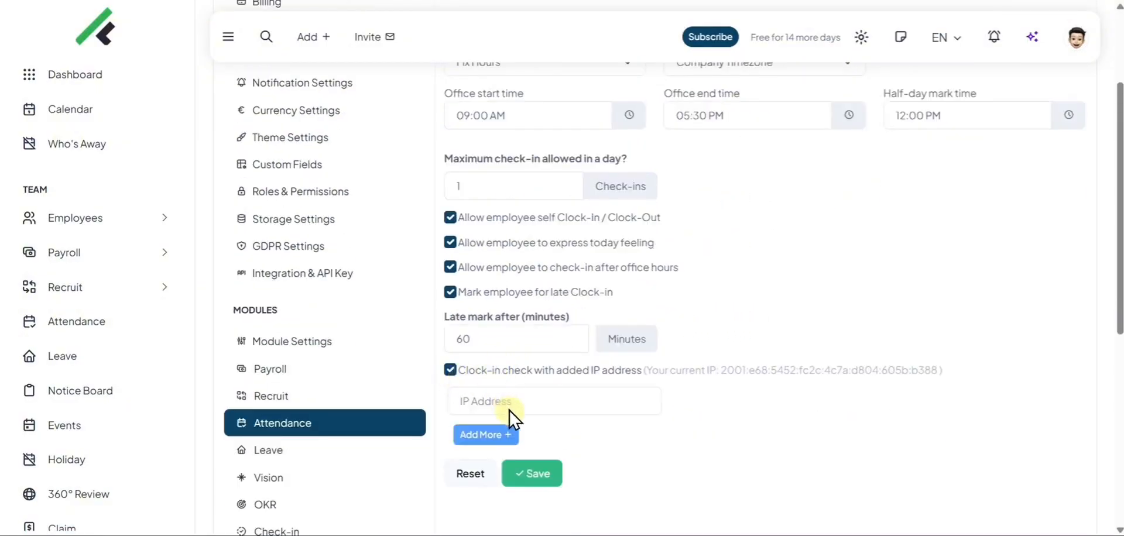
click(449, 370)
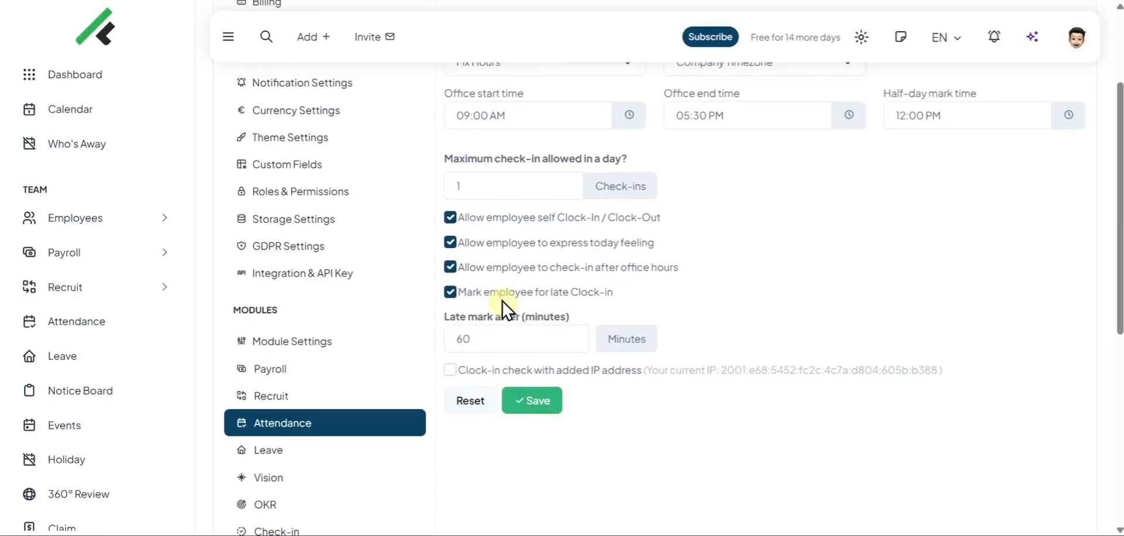
click(466, 187)
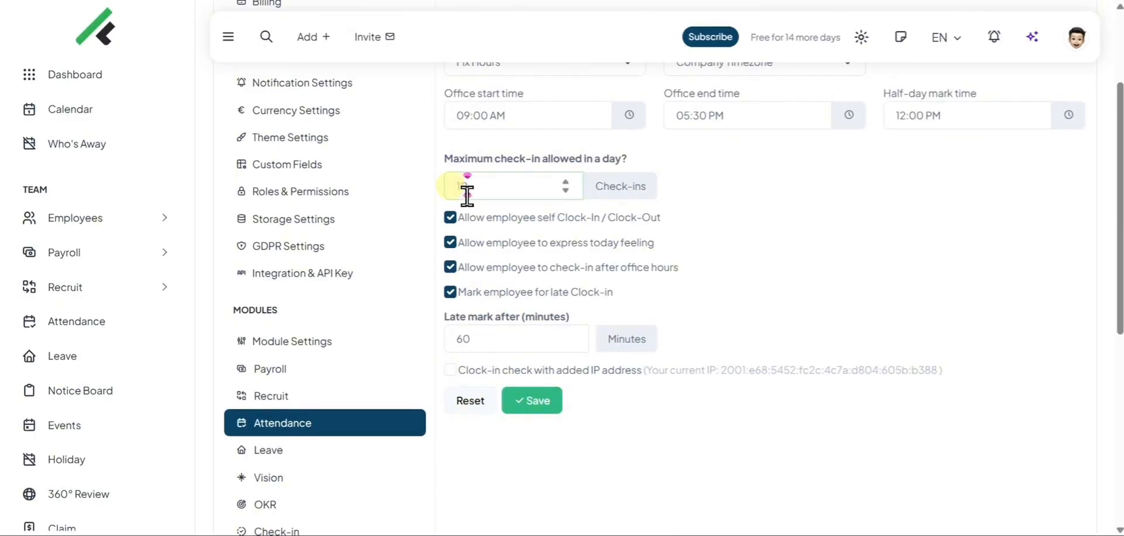
click(530, 400)
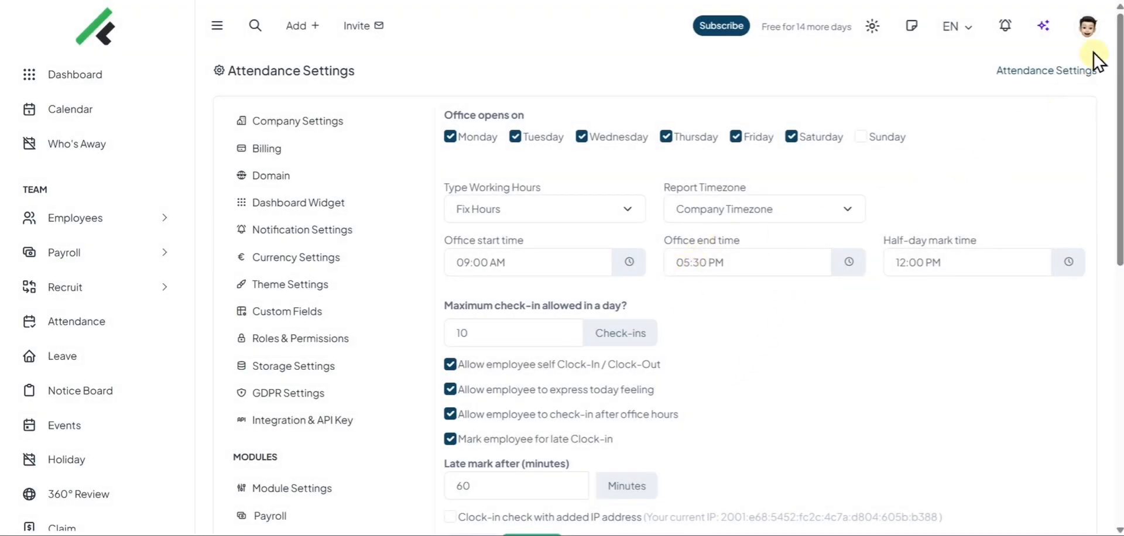
Switch to the employee account, view the mood choices, clock in with Office as the working location, and log back in as admin
click(1087, 26)
click(967, 223)
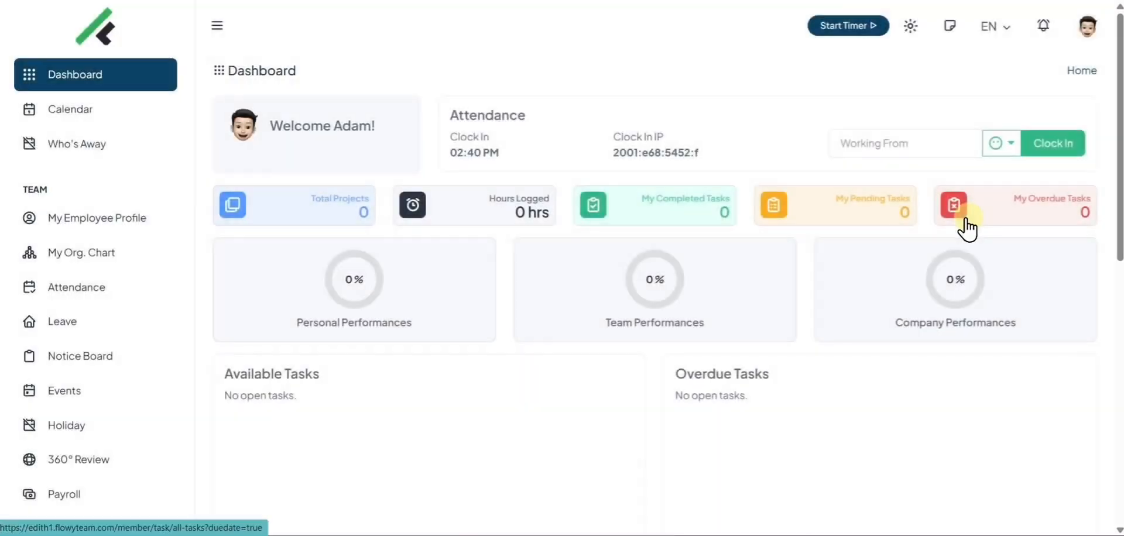
click(995, 147)
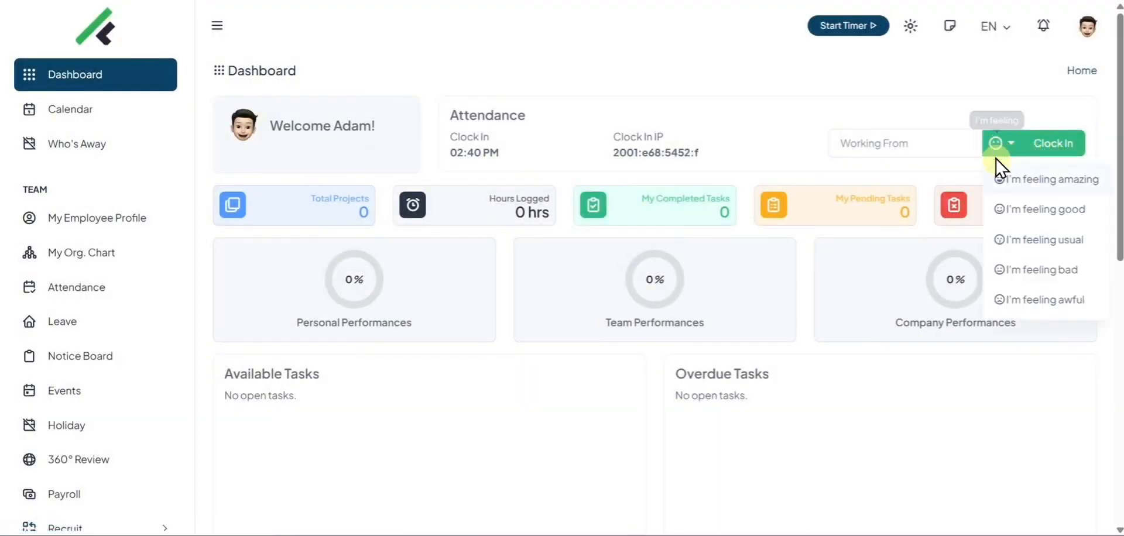
click(999, 111)
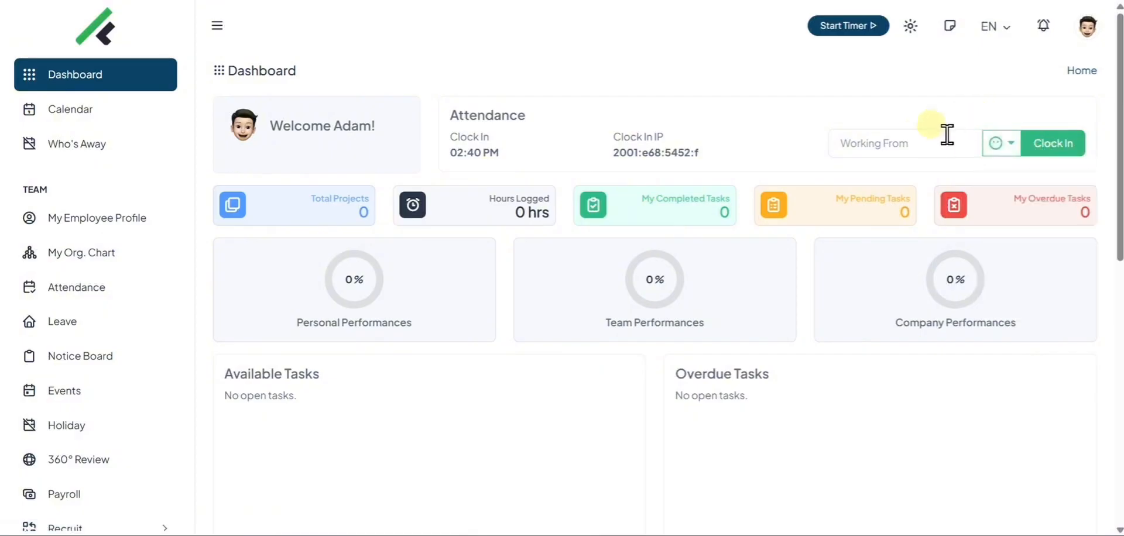
text(Office)
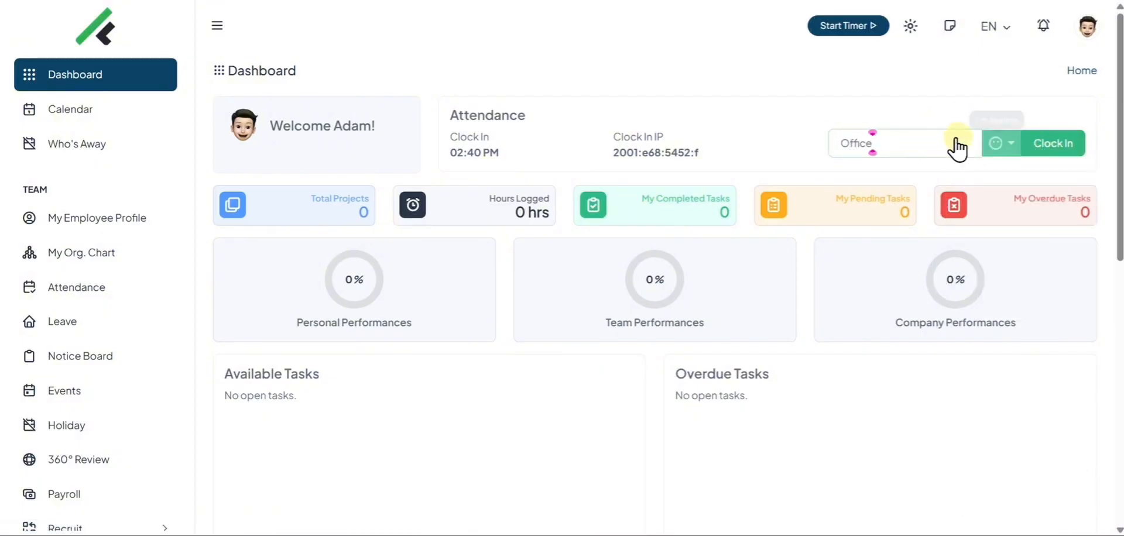
click(1039, 143)
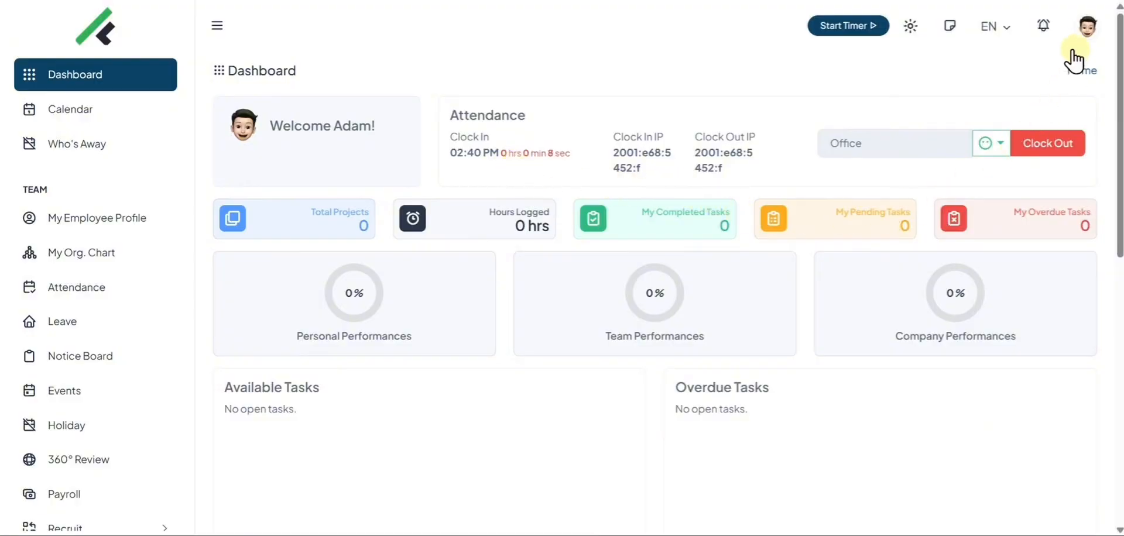
click(1085, 29)
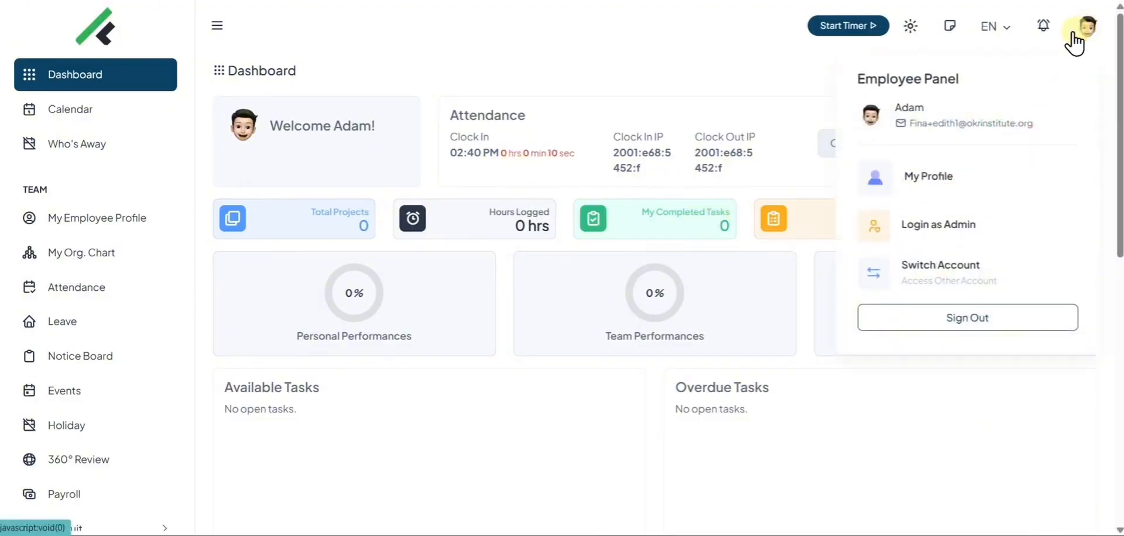
click(949, 228)
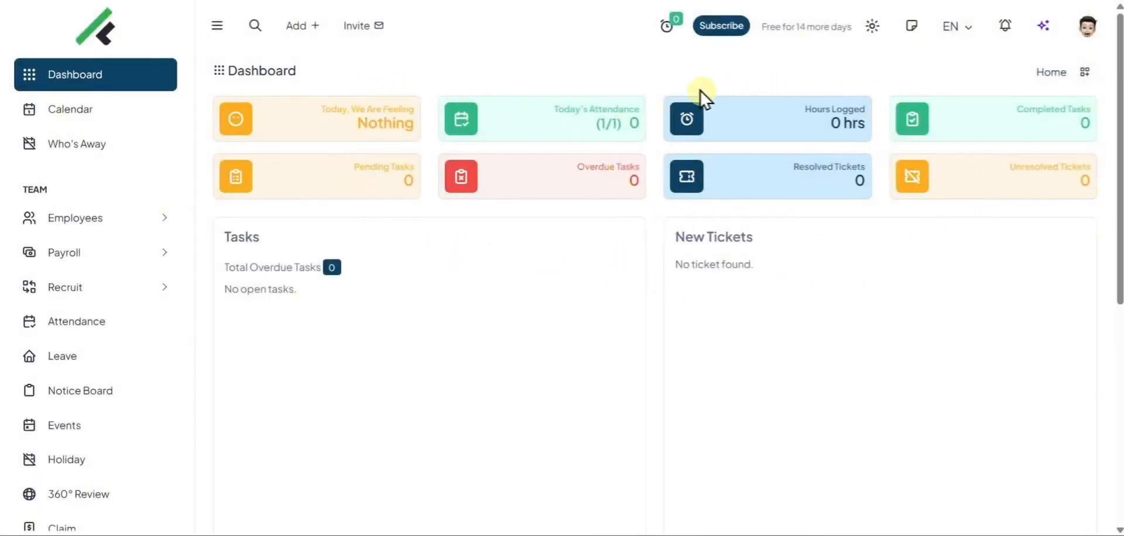
Look at the list of active timers and preview the dark theme, returning to the light one
click(664, 26)
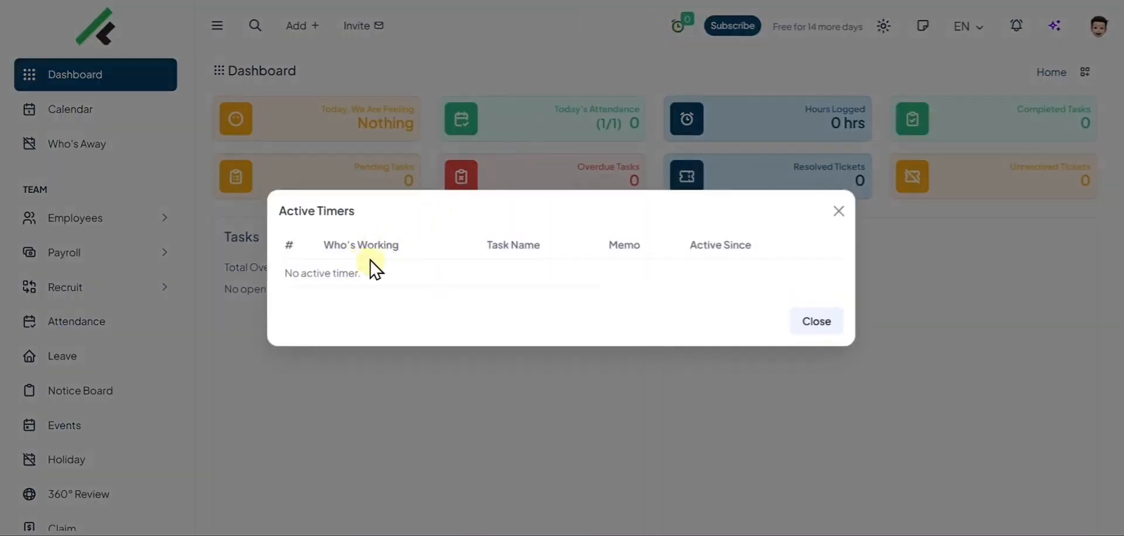
click(532, 131)
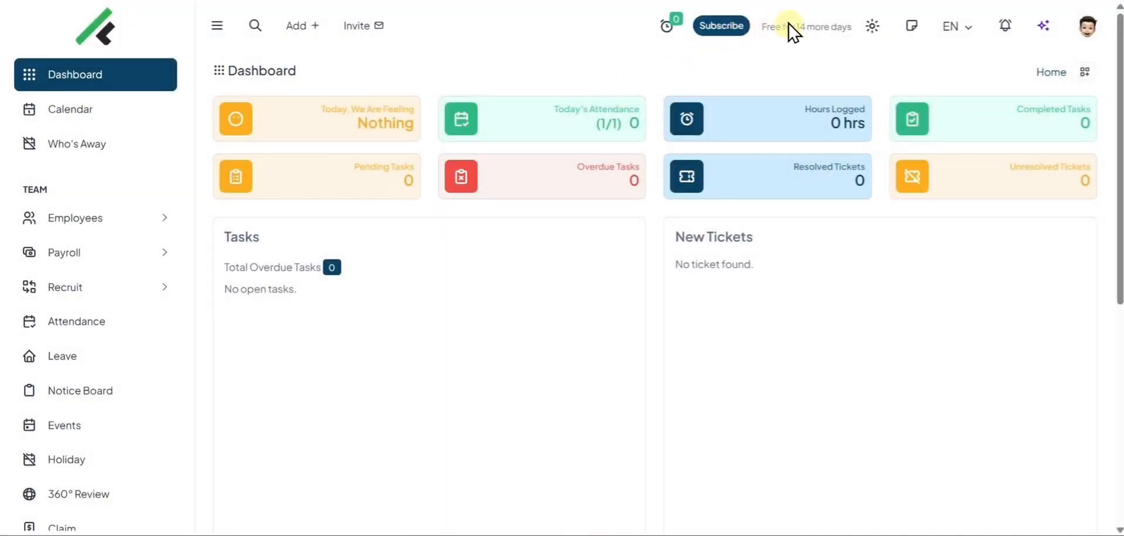
click(868, 34)
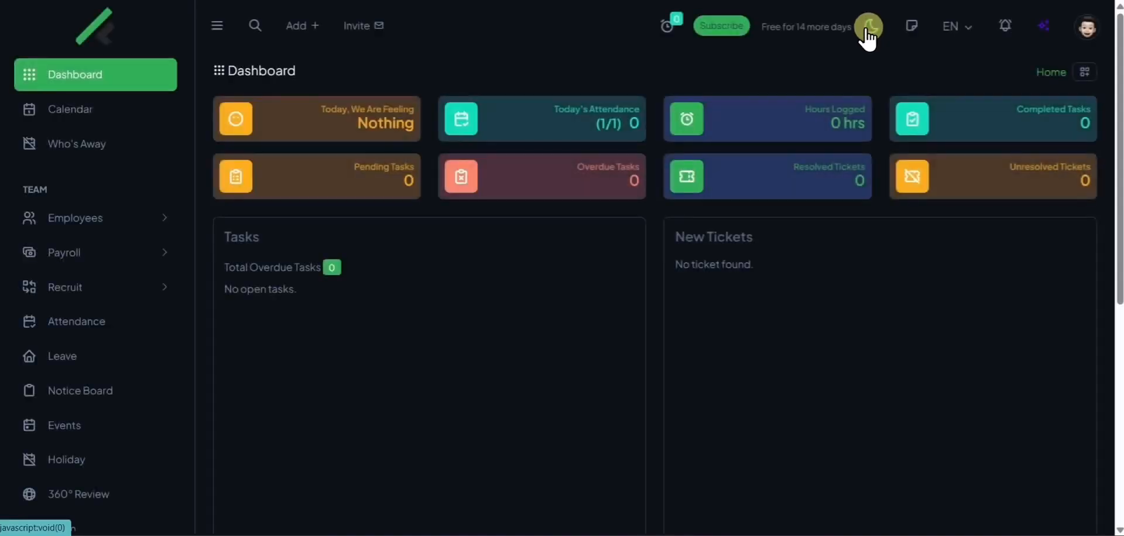
click(868, 36)
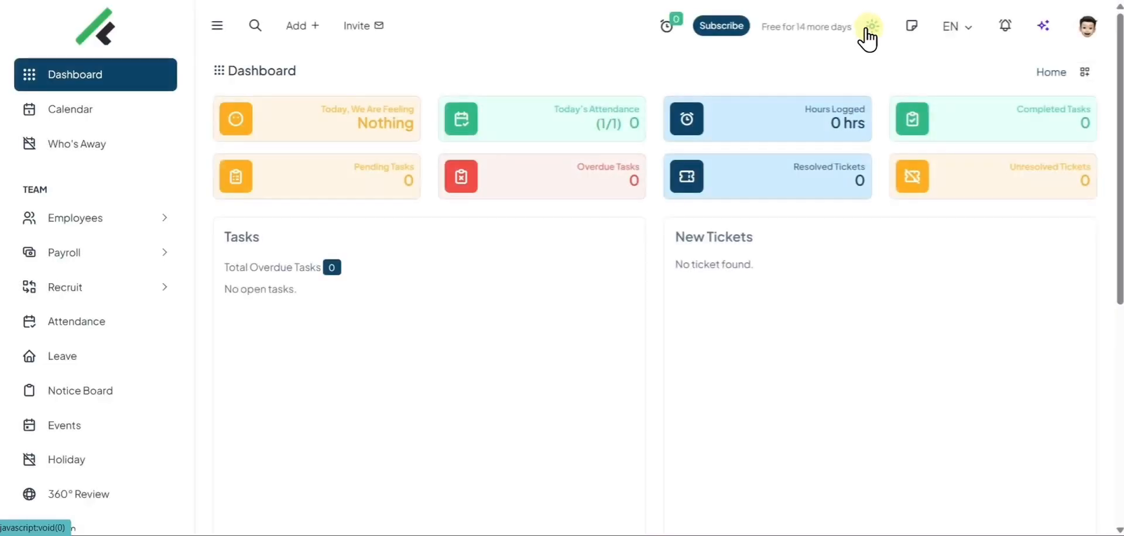
Add an orange sticky note reading "You can write something here" and close the sticky notes
click(911, 26)
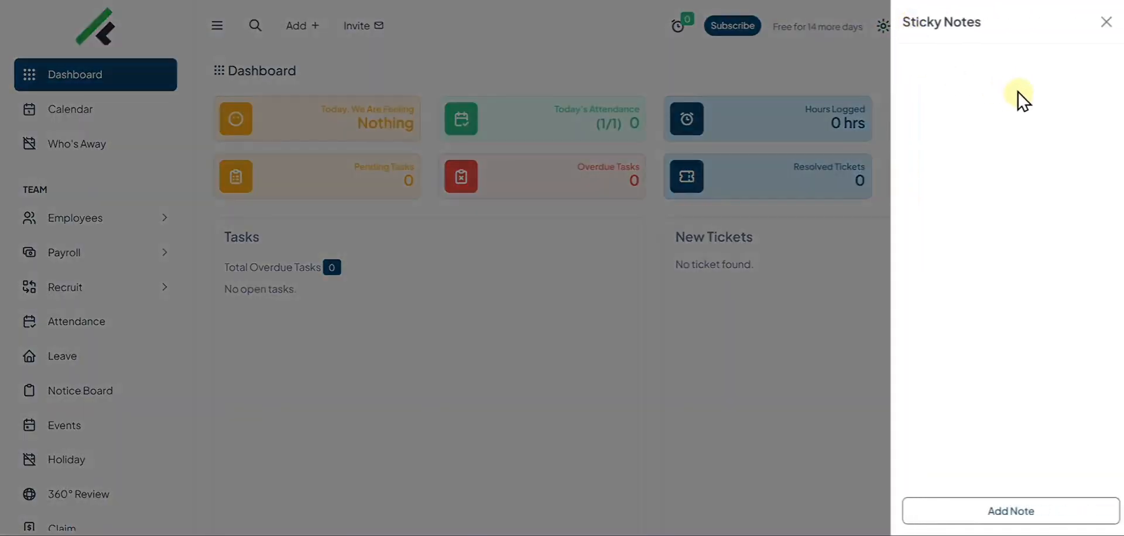
click(1010, 503)
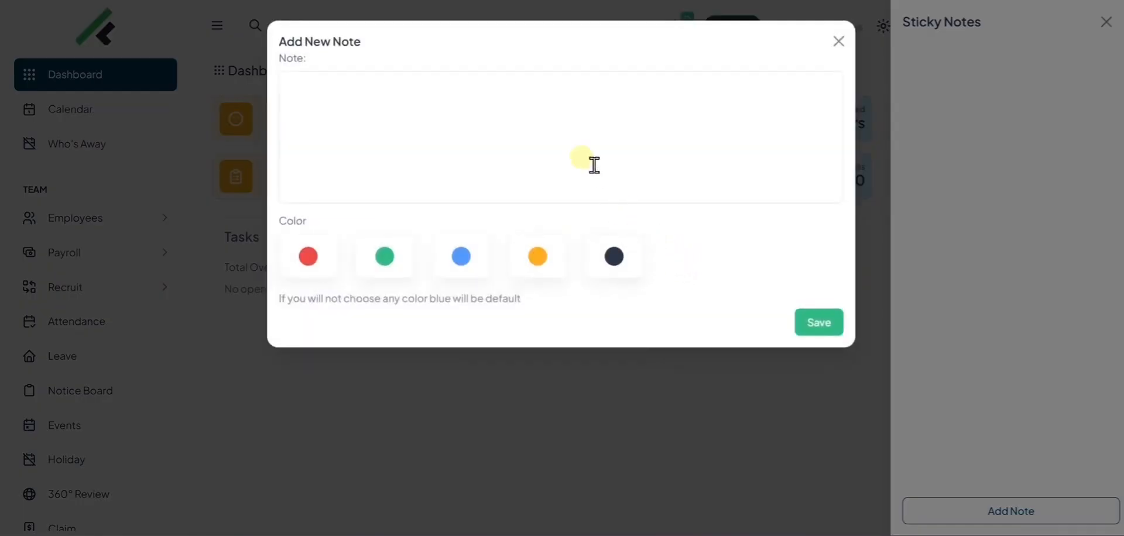
click(547, 125)
text(You can write something here)
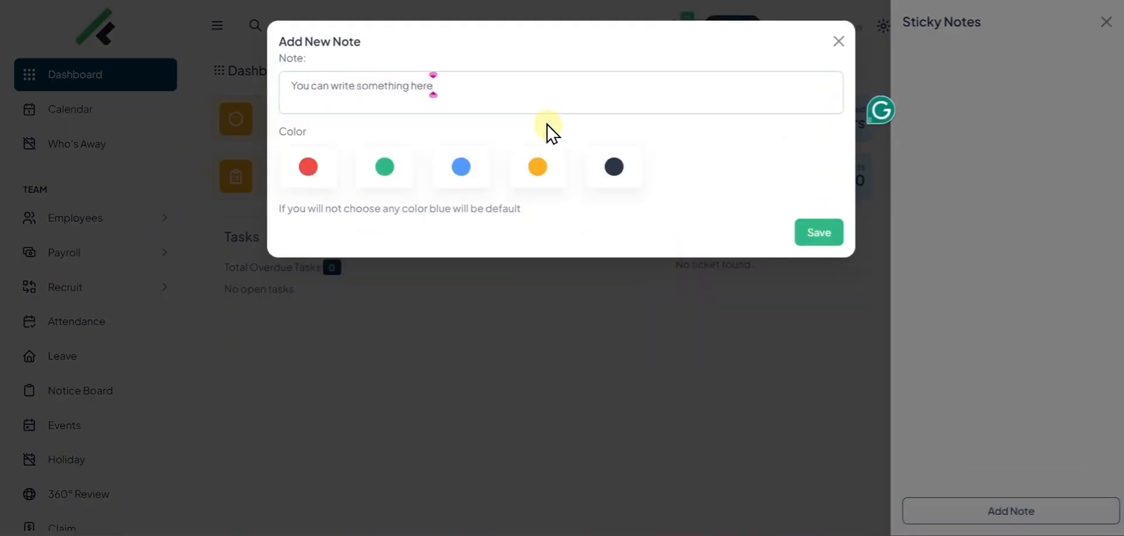
click(537, 167)
click(823, 237)
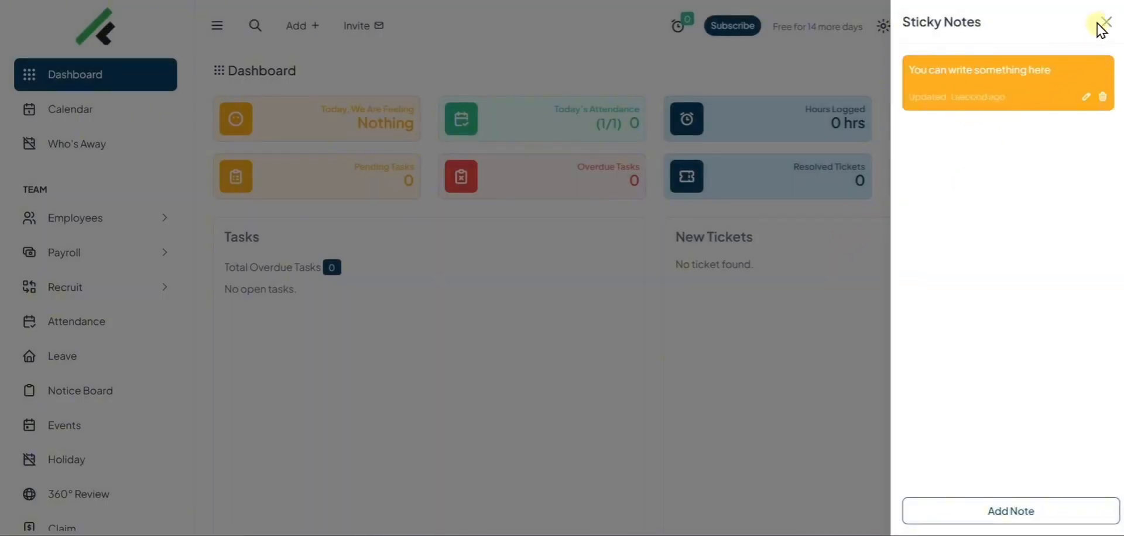
click(1104, 25)
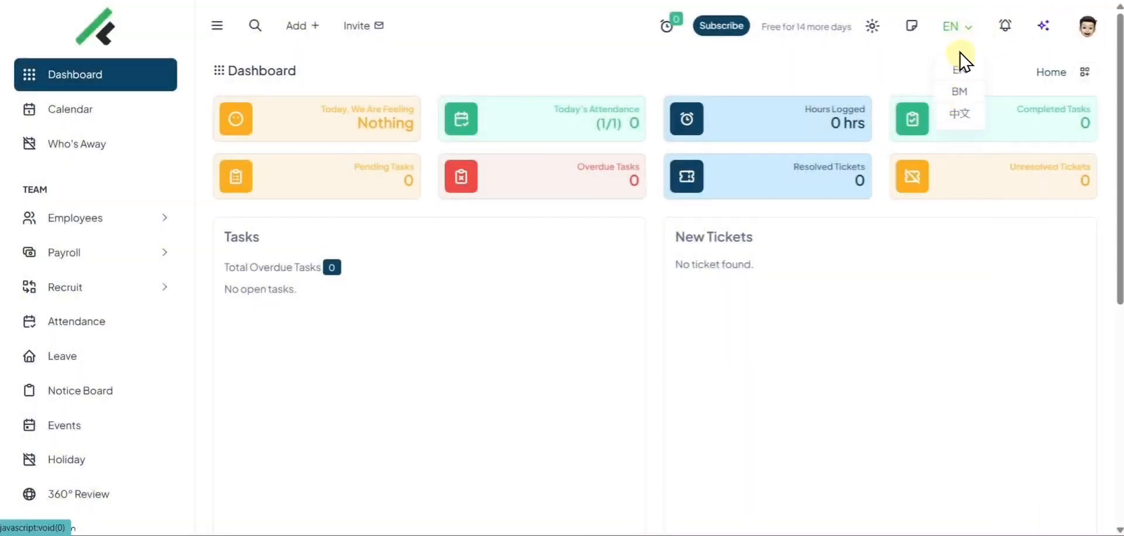
Check the new notifications, and open Strategy AI with the B2C Marketing Specialist persona
click(1005, 25)
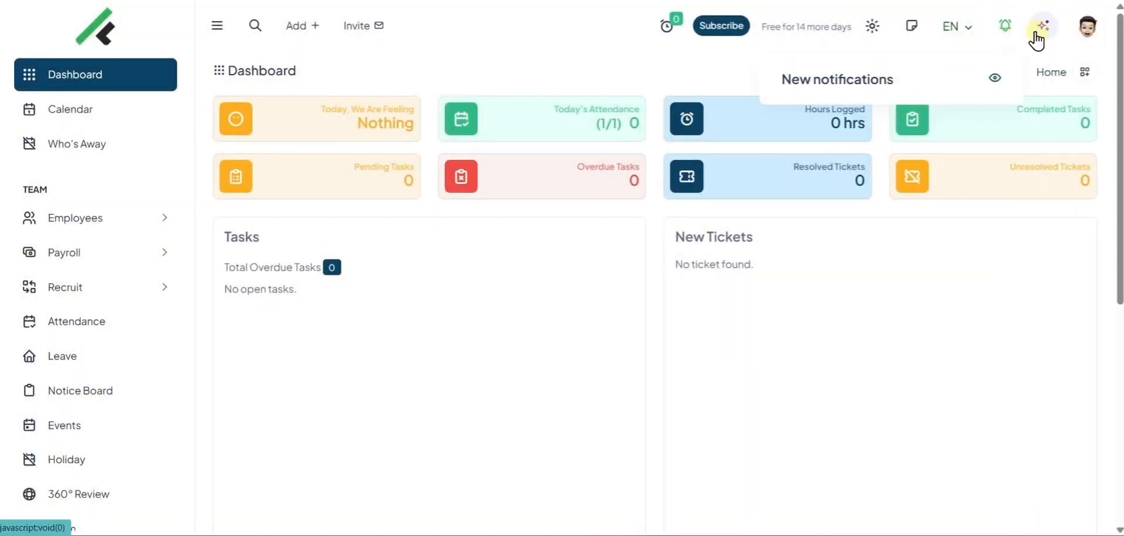
click(1036, 32)
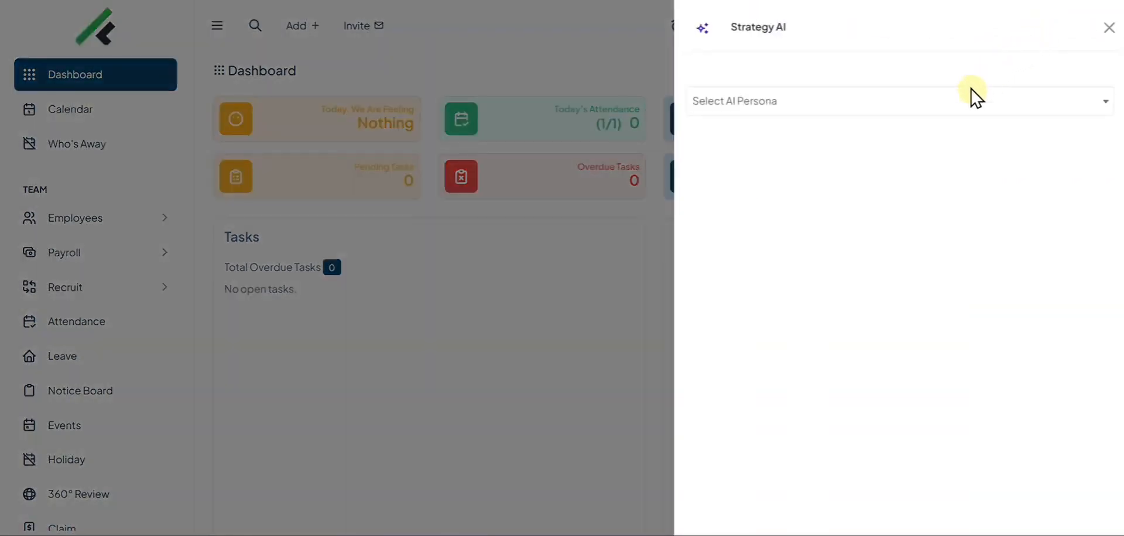
click(843, 100)
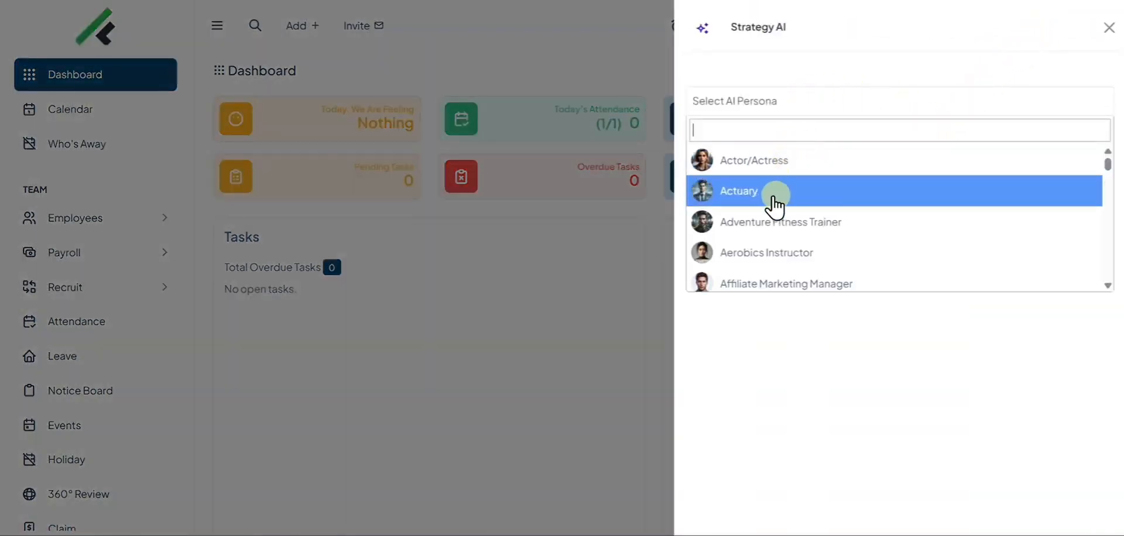
scroll(774, 206, down, 8)
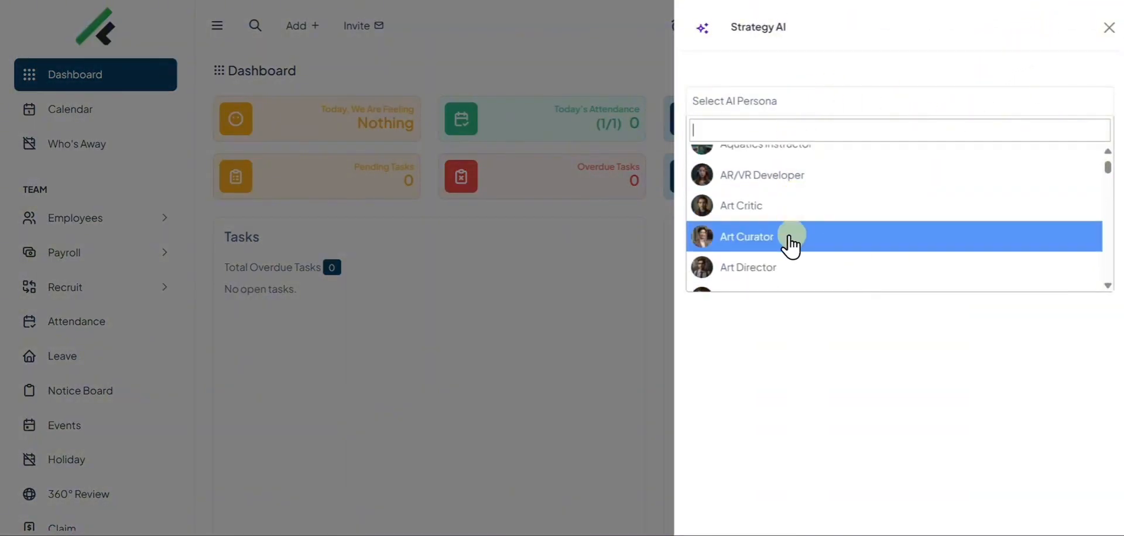
scroll(790, 245, down, 5)
scroll(788, 245, up, 3)
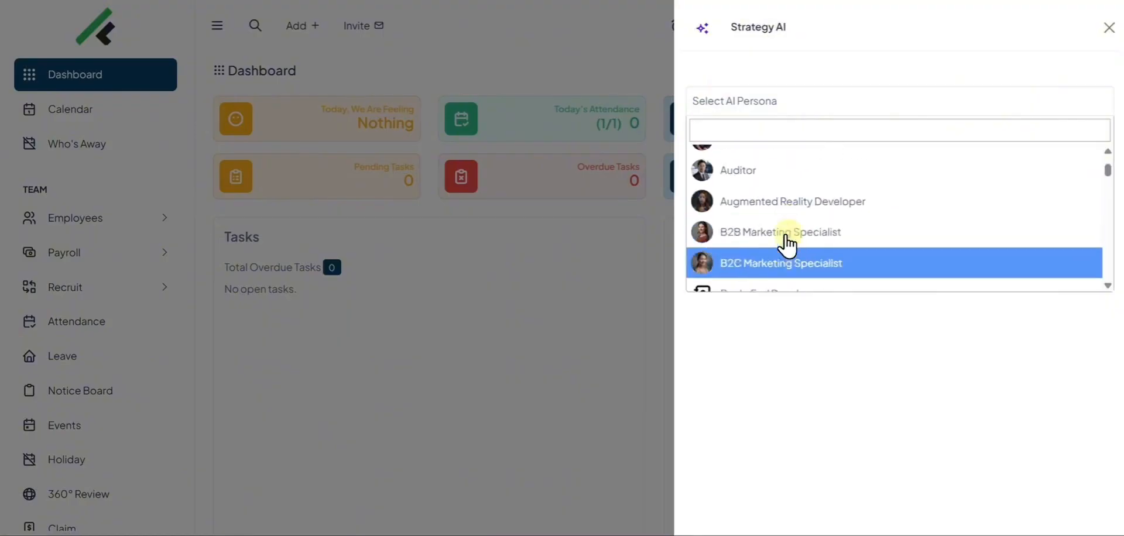
click(785, 258)
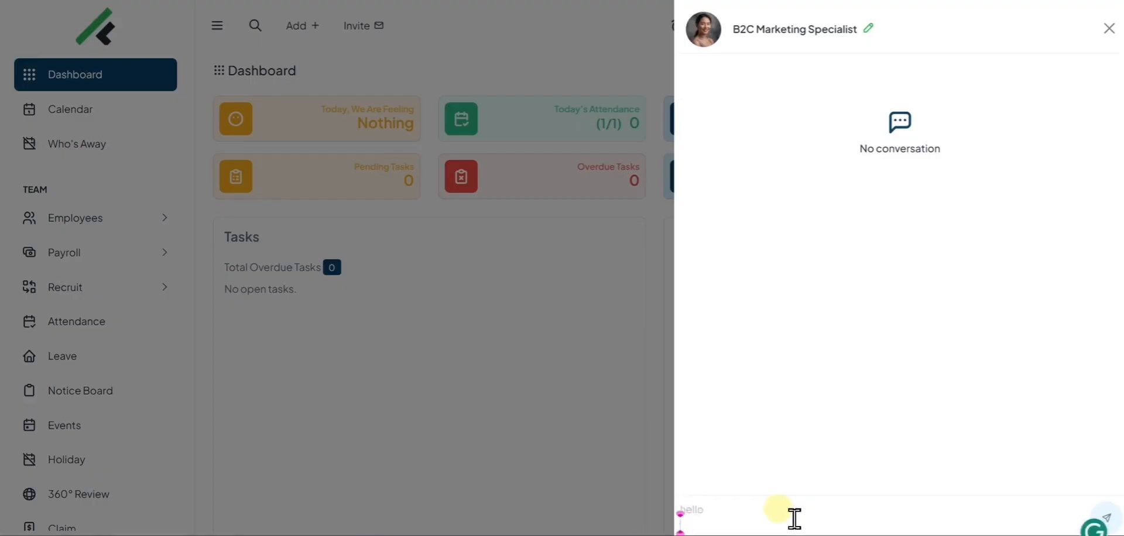
Send the B2C Marketing Specialist "hello" and "create me marketing plan", read through the reply and close the chat
click(1105, 517)
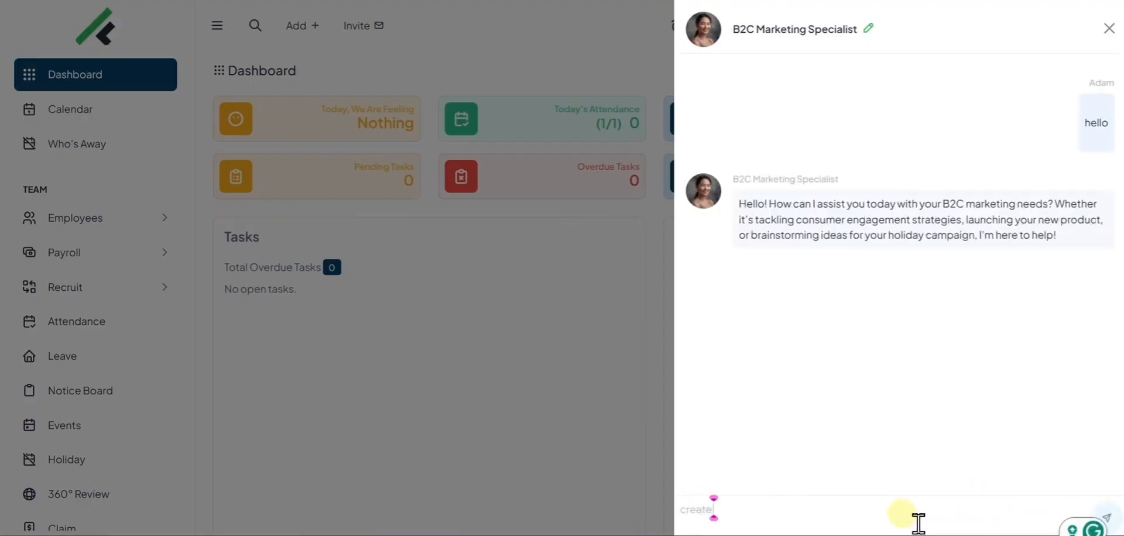
key(BackSpace)
text(eting plan)
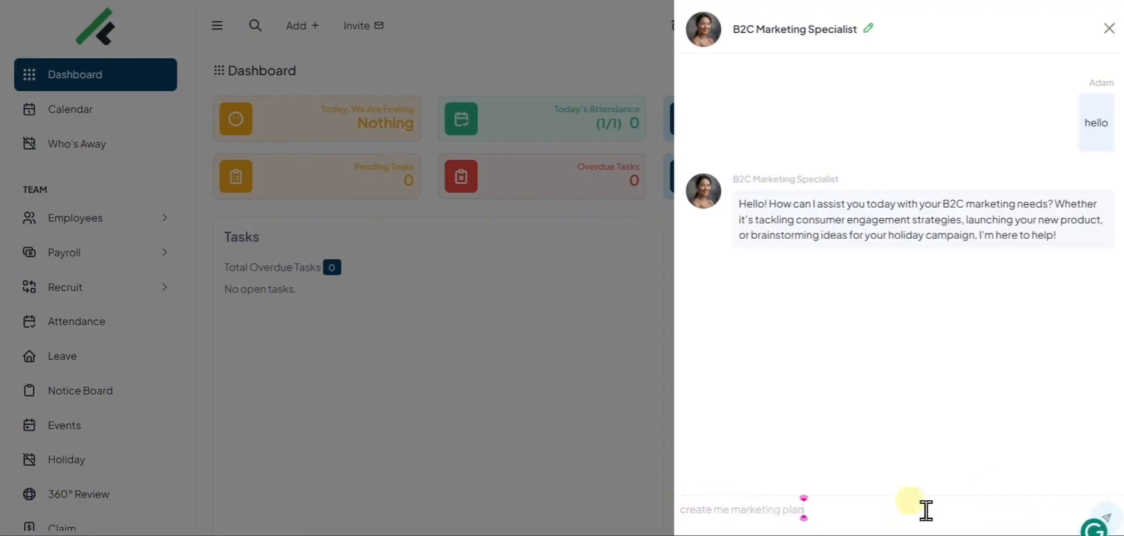
key(BackSpace)
key(BackSpace)
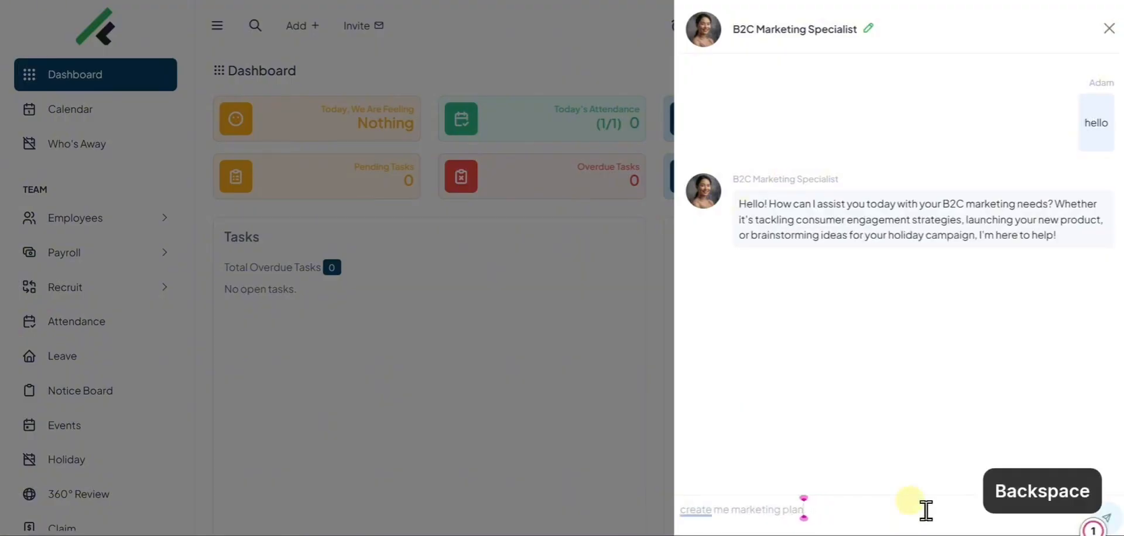
click(1106, 516)
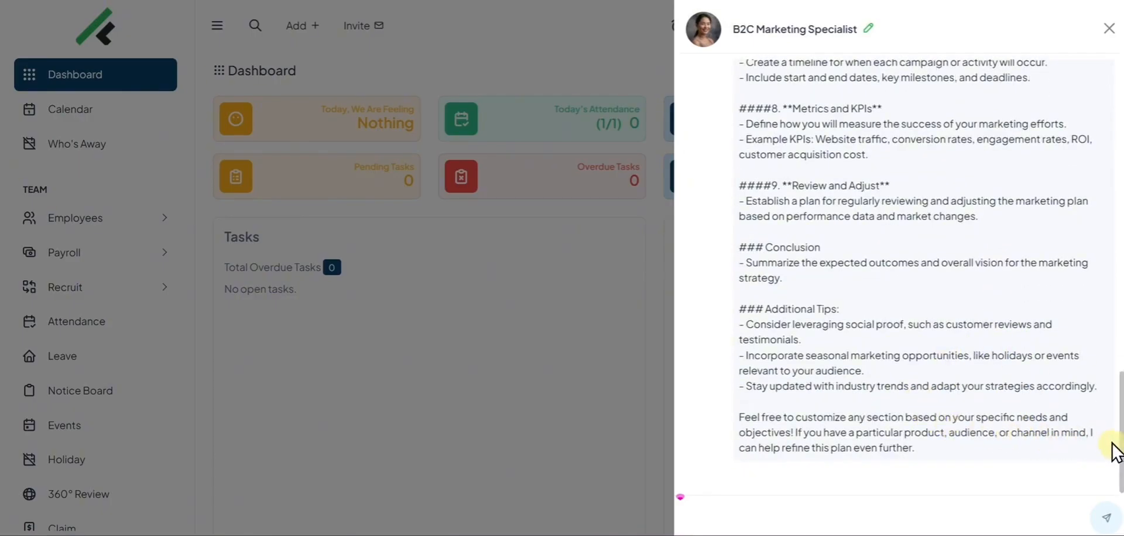
scroll(1091, 418, up, 15)
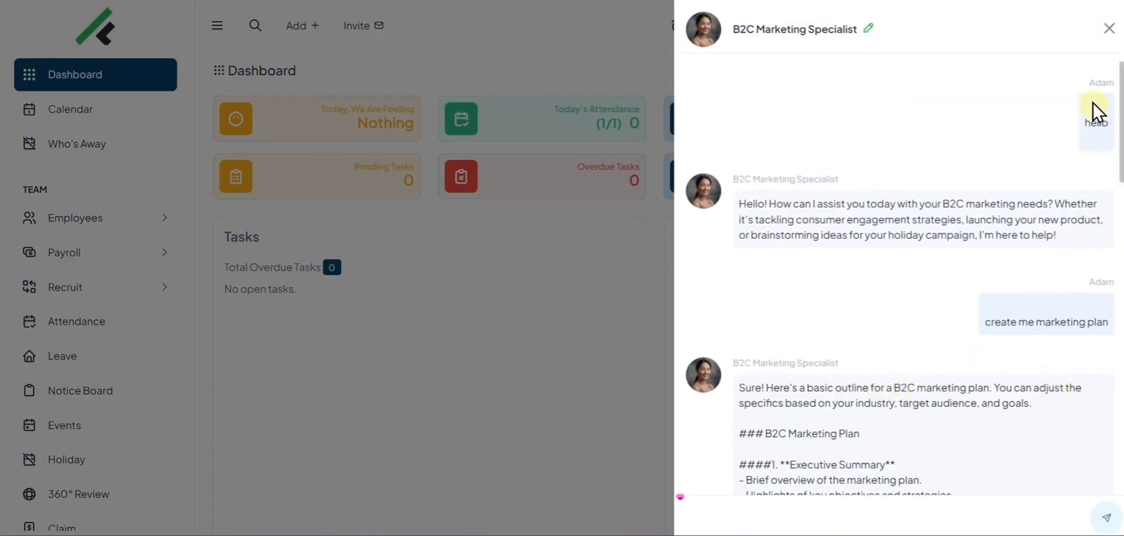
click(1108, 28)
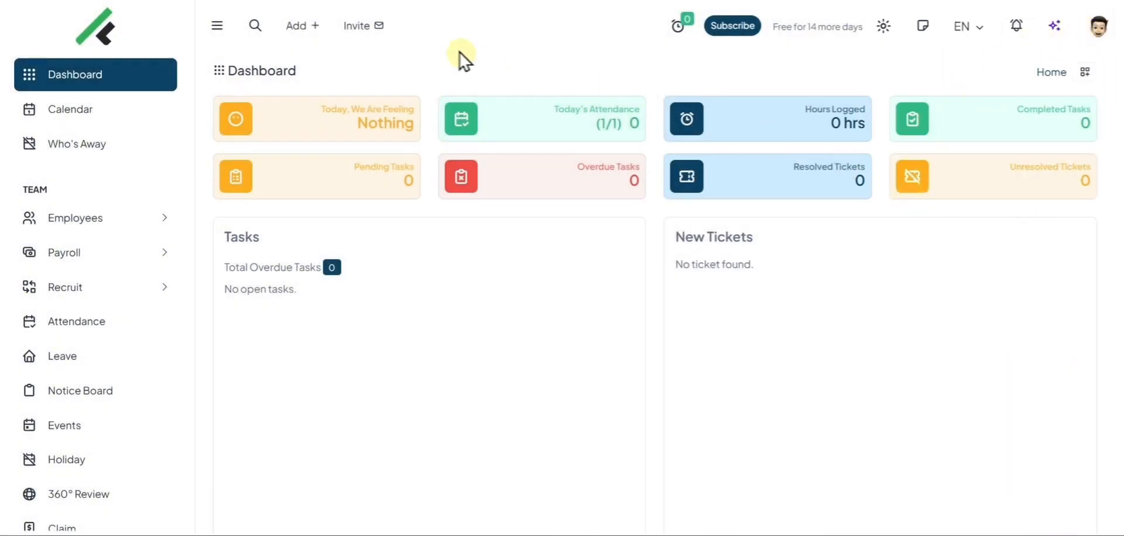
click(377, 27)
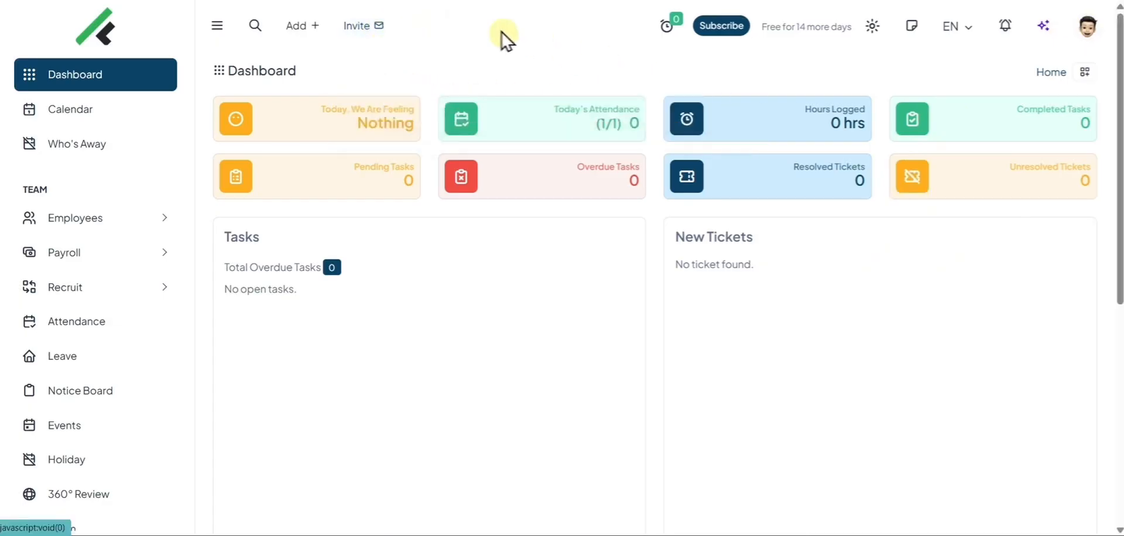
click(318, 29)
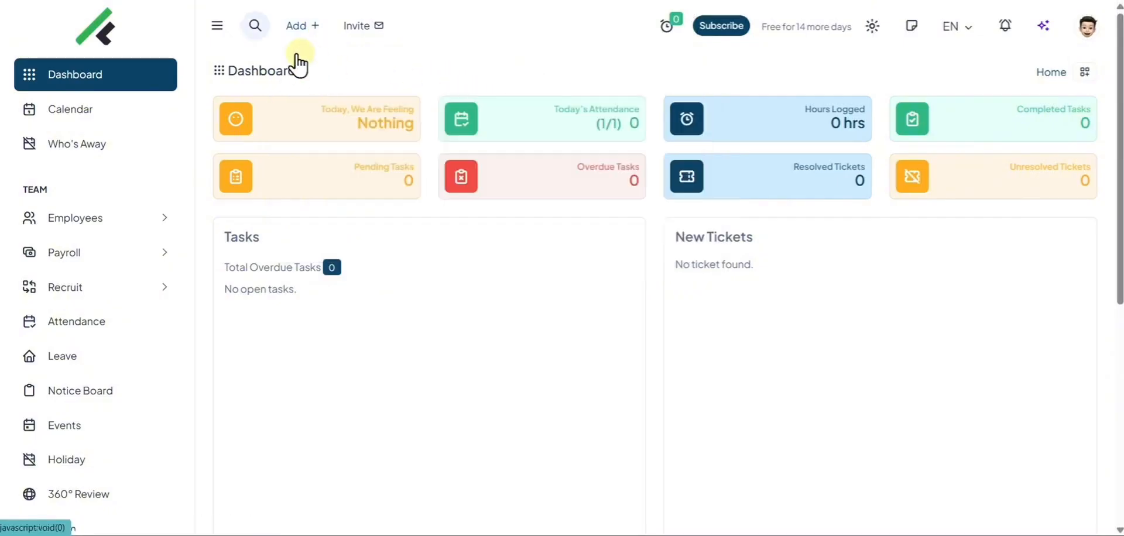
click(217, 27)
click(83, 26)
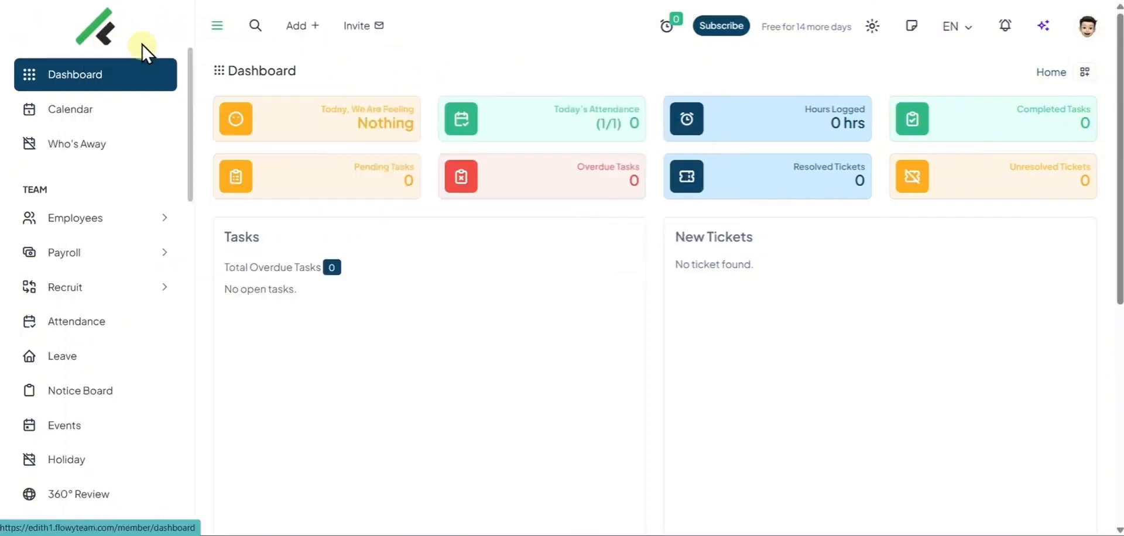
Search the workspace for "Task" and for "KPI", and close the search
click(251, 23)
click(309, 45)
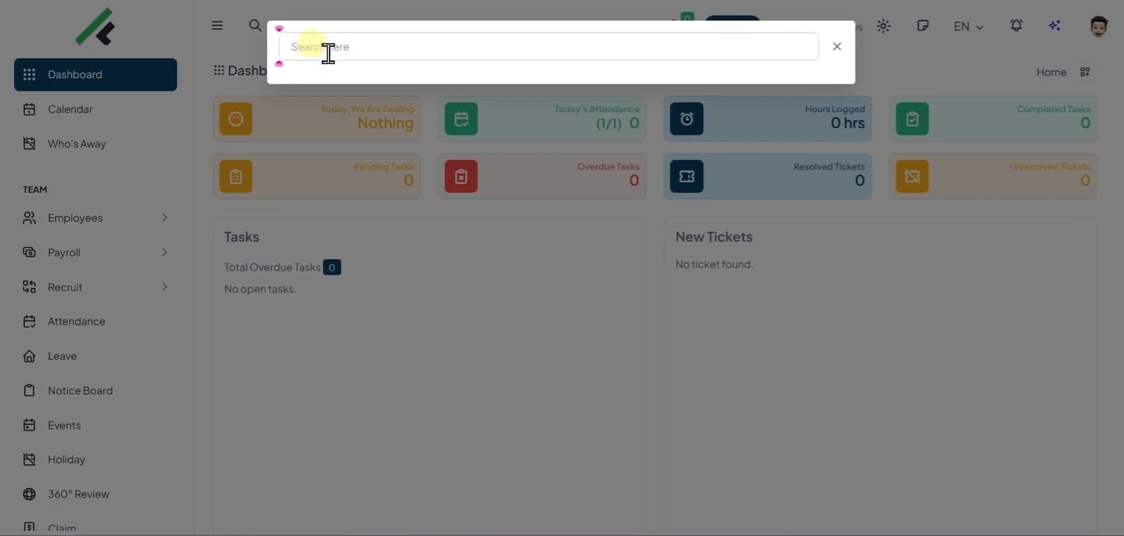
text(Task)
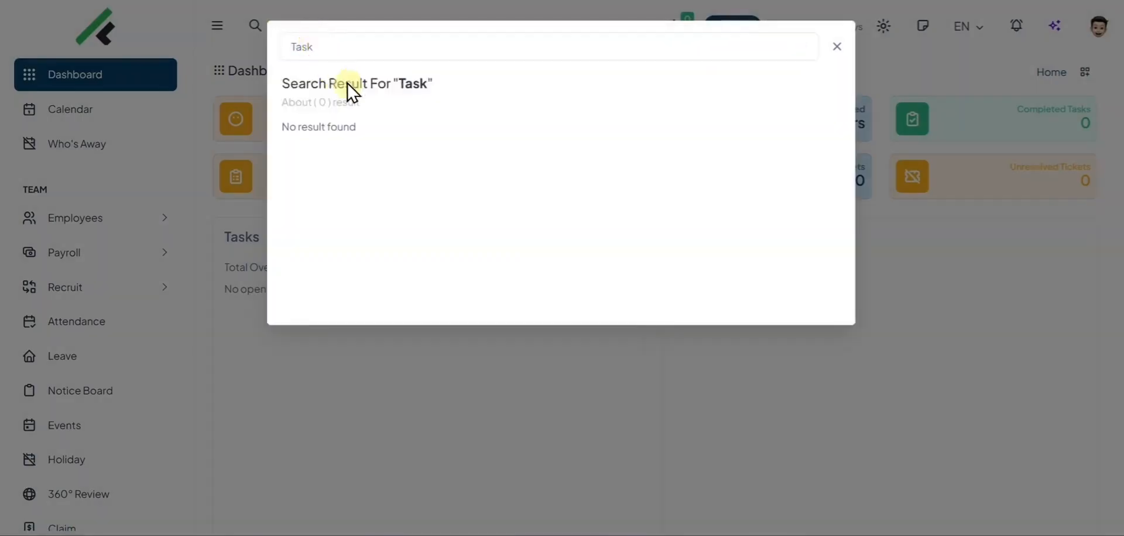
click(326, 54)
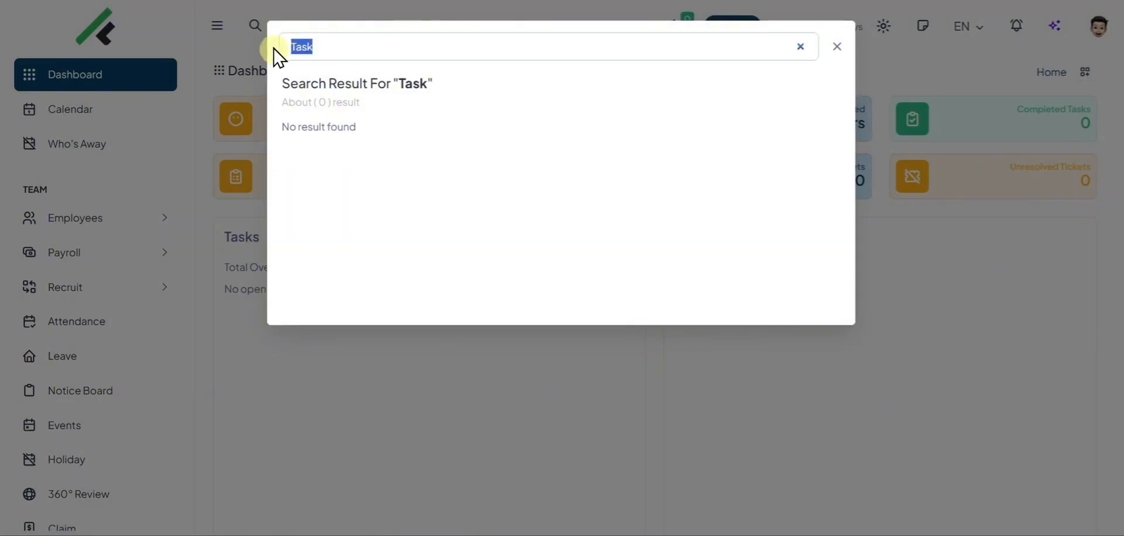
text(KPI)
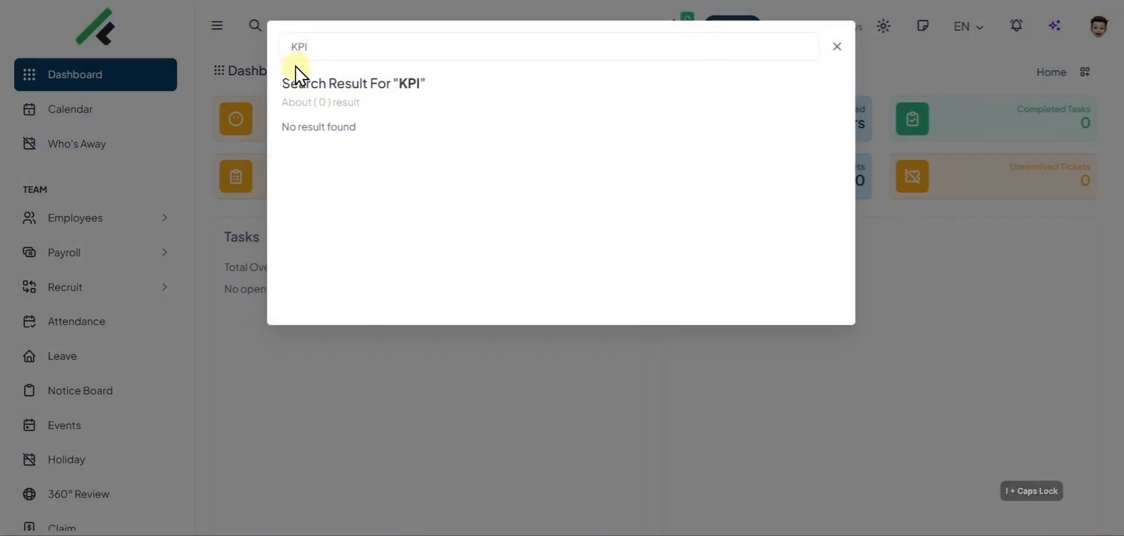
click(835, 46)
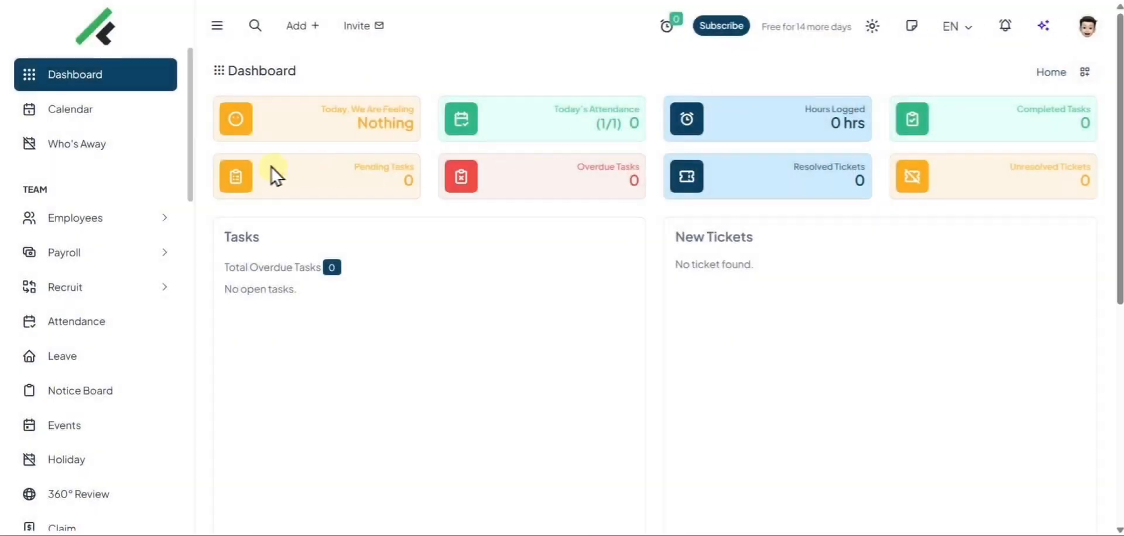
Look through the August 2025 calendar and show the sections available under Employees
click(97, 112)
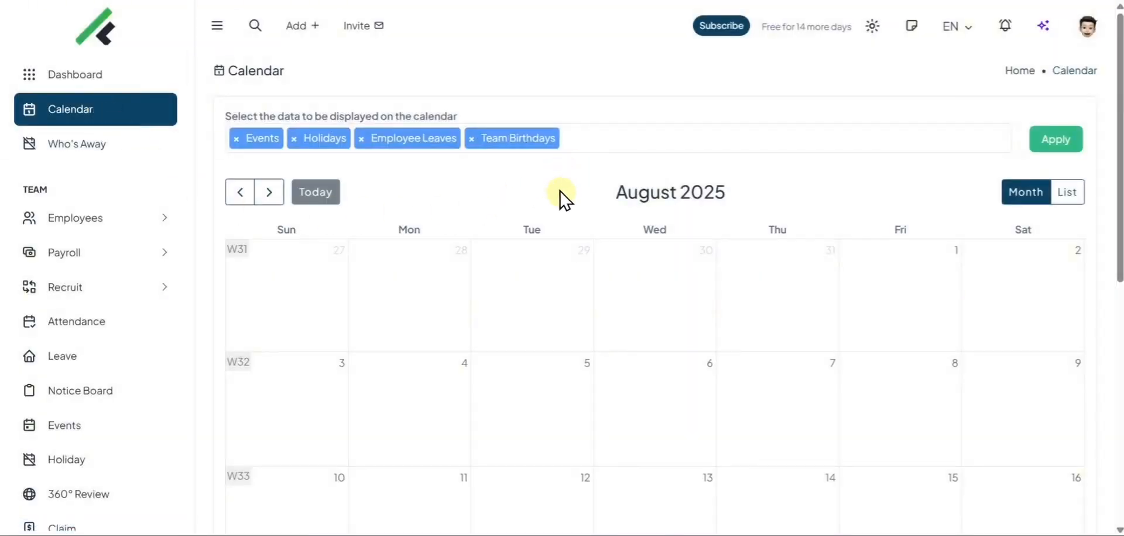
scroll(673, 292, down, 5)
scroll(673, 287, up, 6)
click(56, 217)
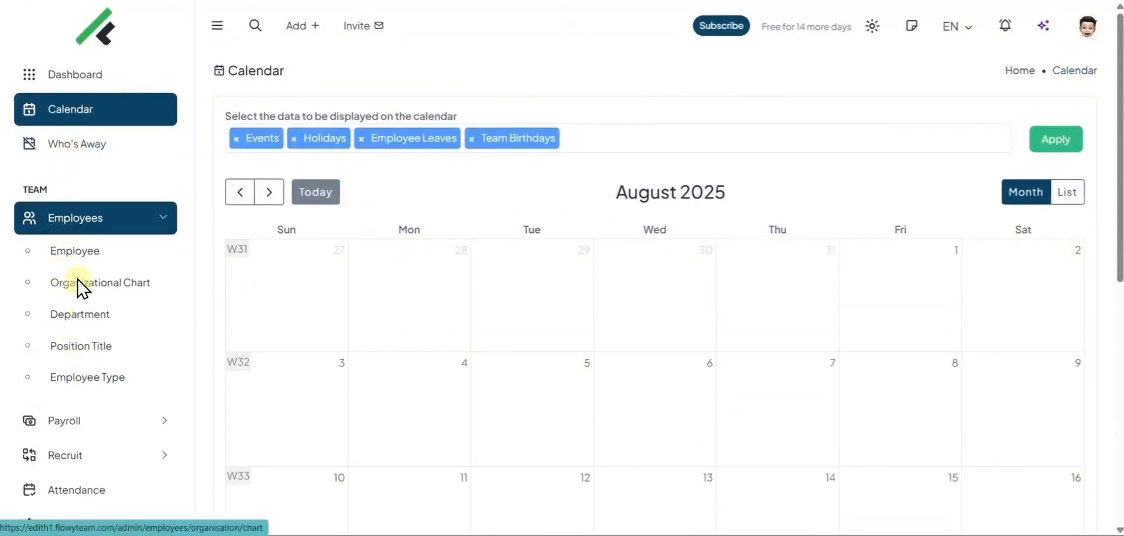
Log in as employee, check which tasks a timer can be started for, and return to the admin account
click(1085, 28)
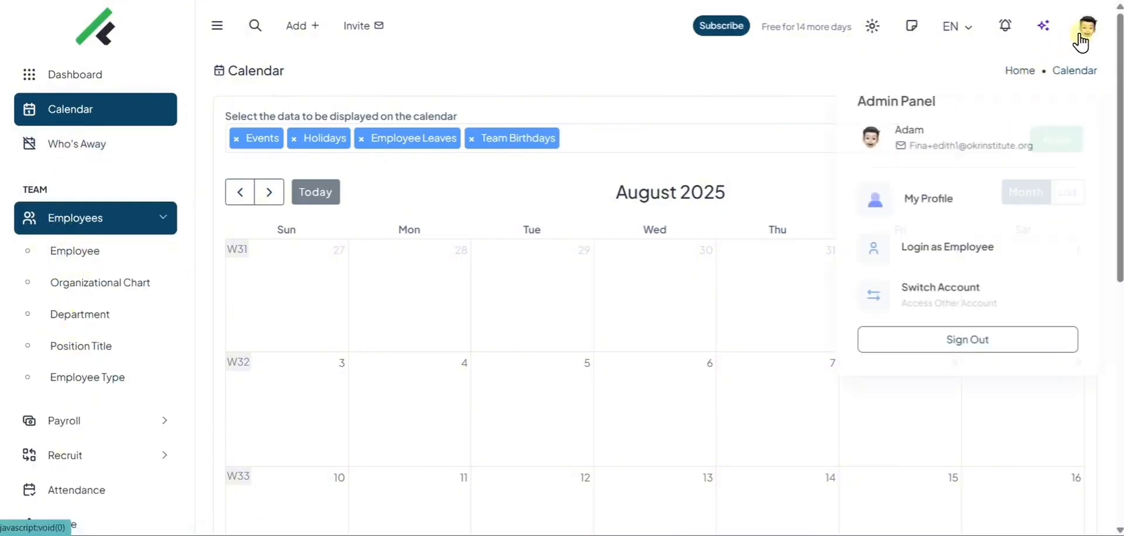
click(984, 224)
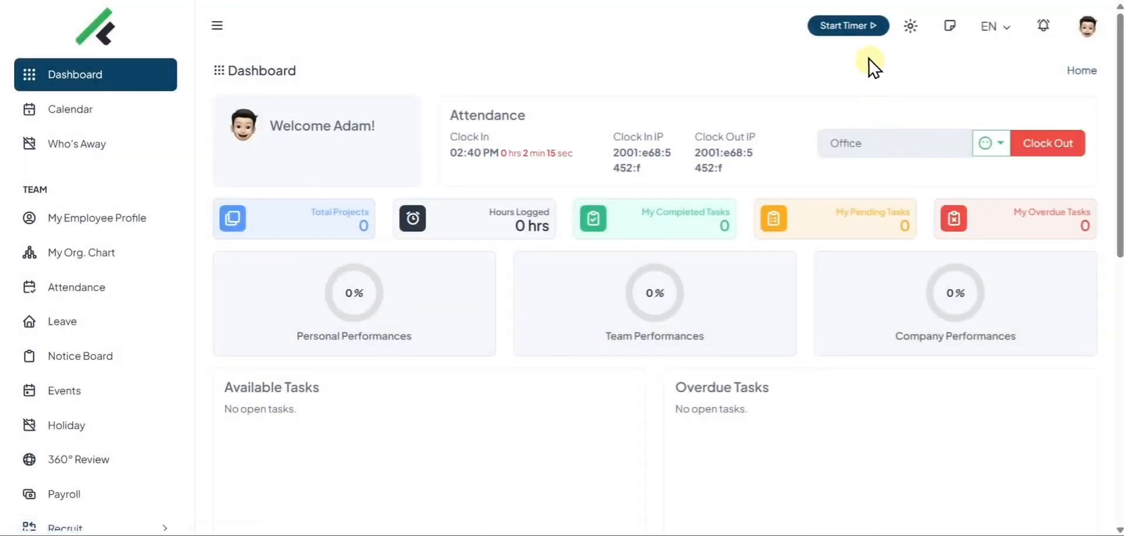
click(865, 27)
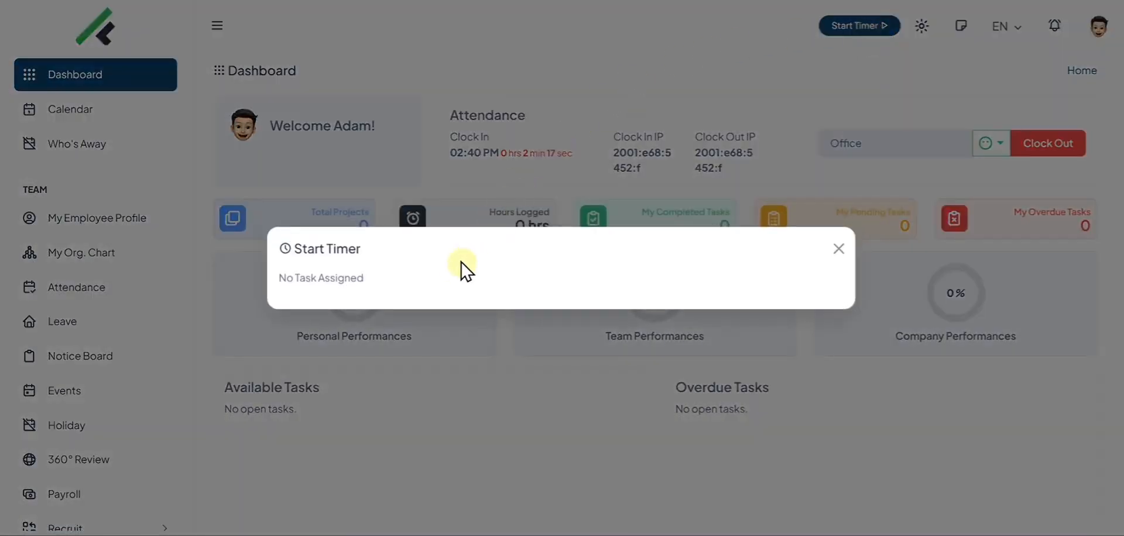
click(837, 250)
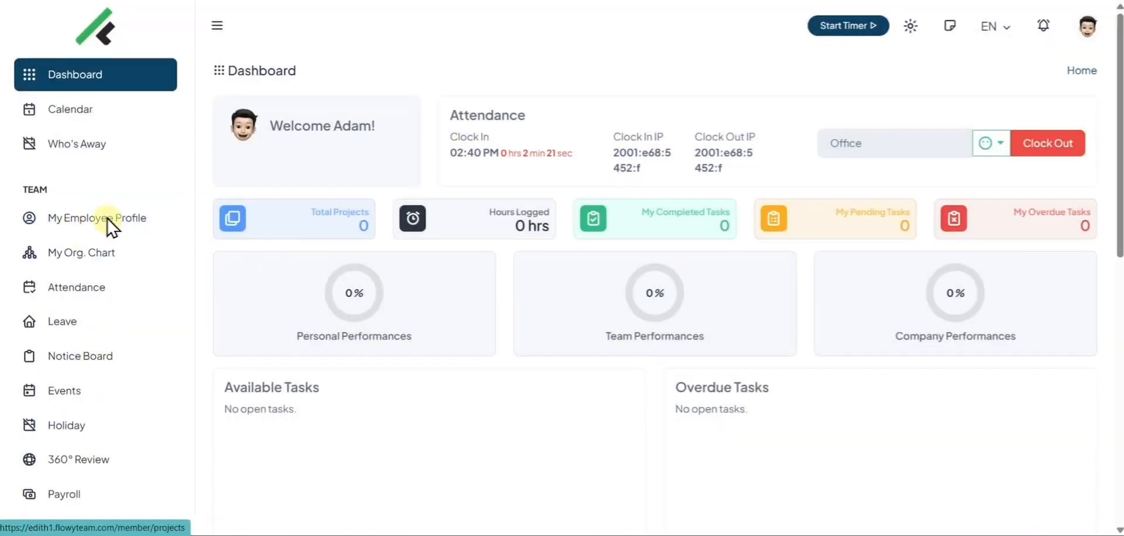
click(1085, 29)
click(958, 240)
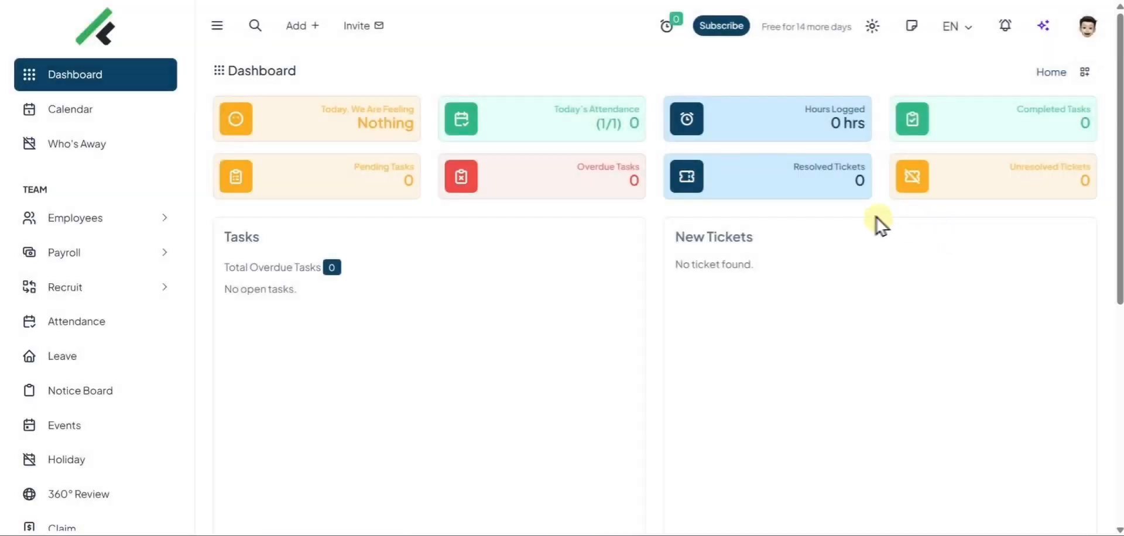
Open the employee list and start adding a new employee
click(114, 223)
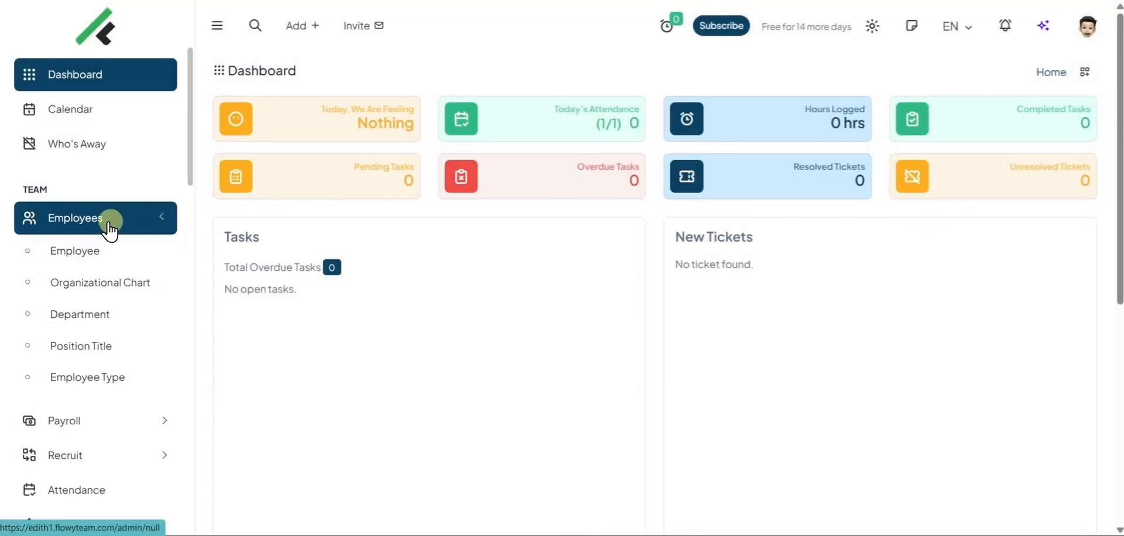
click(89, 251)
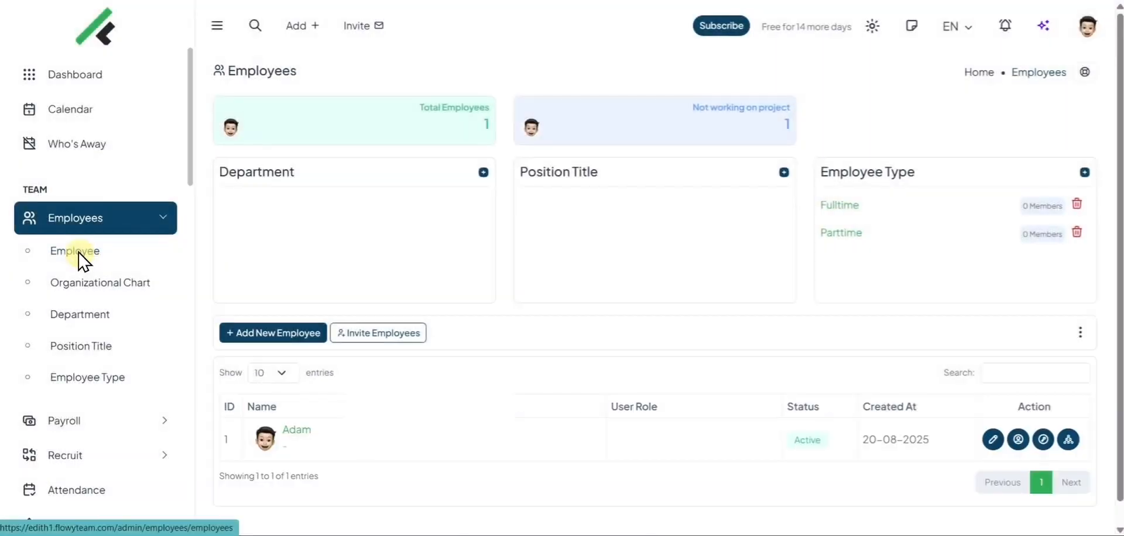
scroll(366, 266, down, 1)
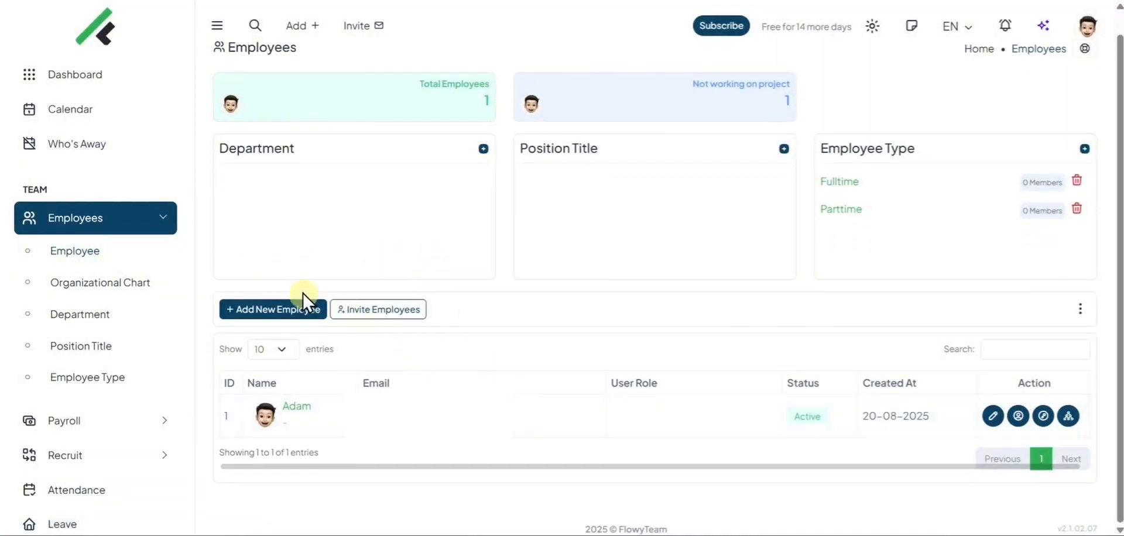
click(292, 309)
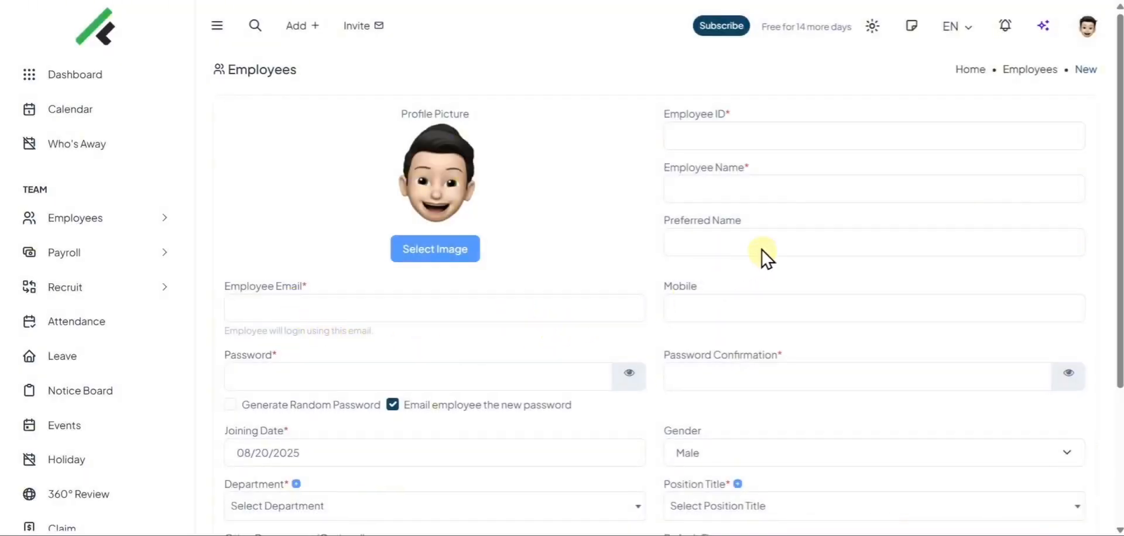
Fill in the new employee's email and generate a random password for the account
scroll(791, 238, down, 3)
scroll(787, 237, up, 2)
scroll(787, 231, up, 1)
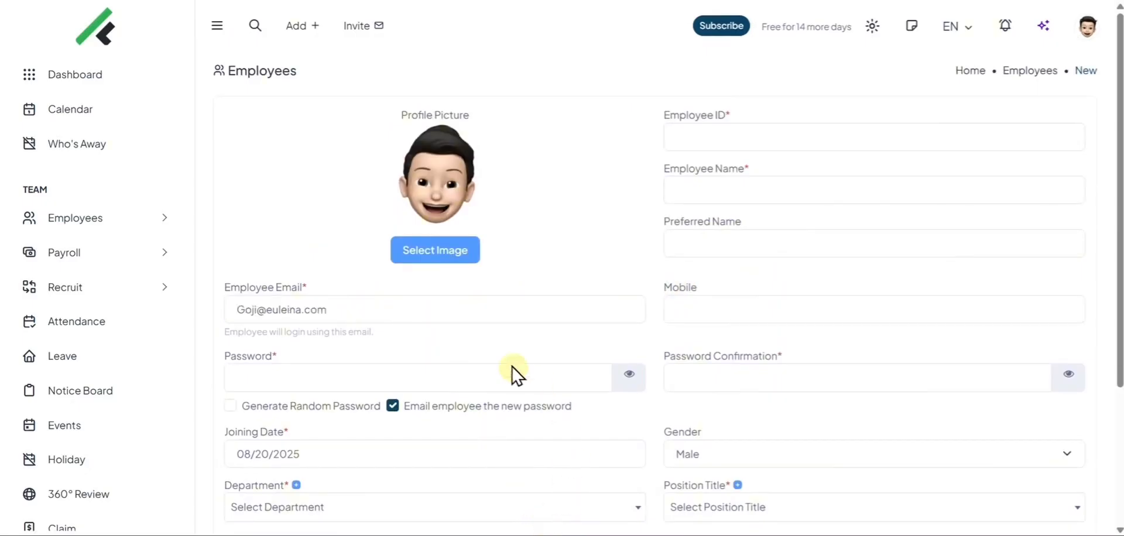
click(230, 406)
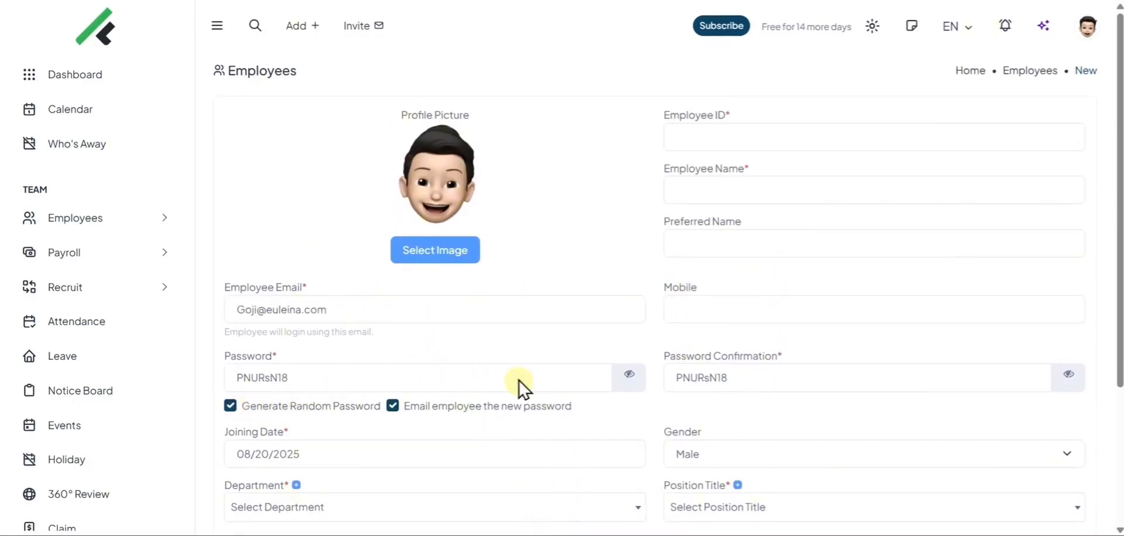
Fill in the new employee's ID and name
click(714, 146)
text(G)
key(Caps_Lock)
text(oji)
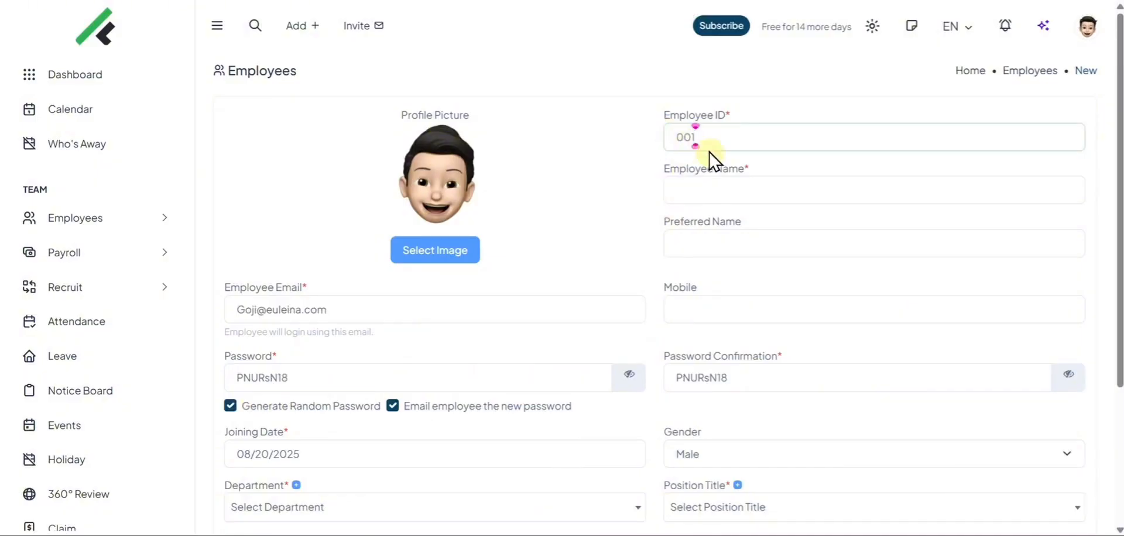
click(733, 189)
text(G)
key(Caps_Lock)
text(oji)
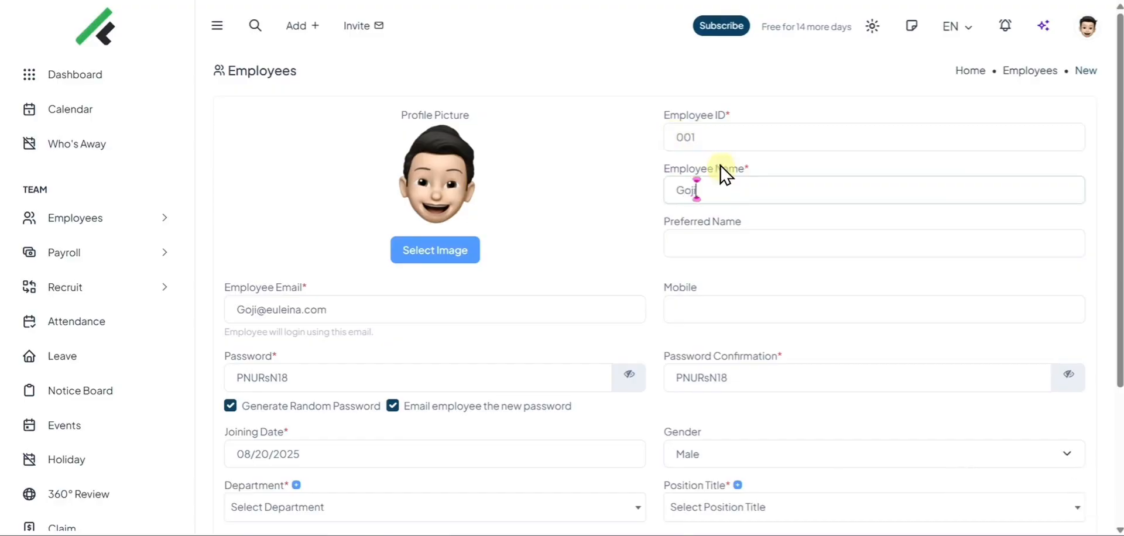
Create the position title "Human Resource Manager" from the new employee form and save it
scroll(726, 181, down, 1)
scroll(723, 174, down, 3)
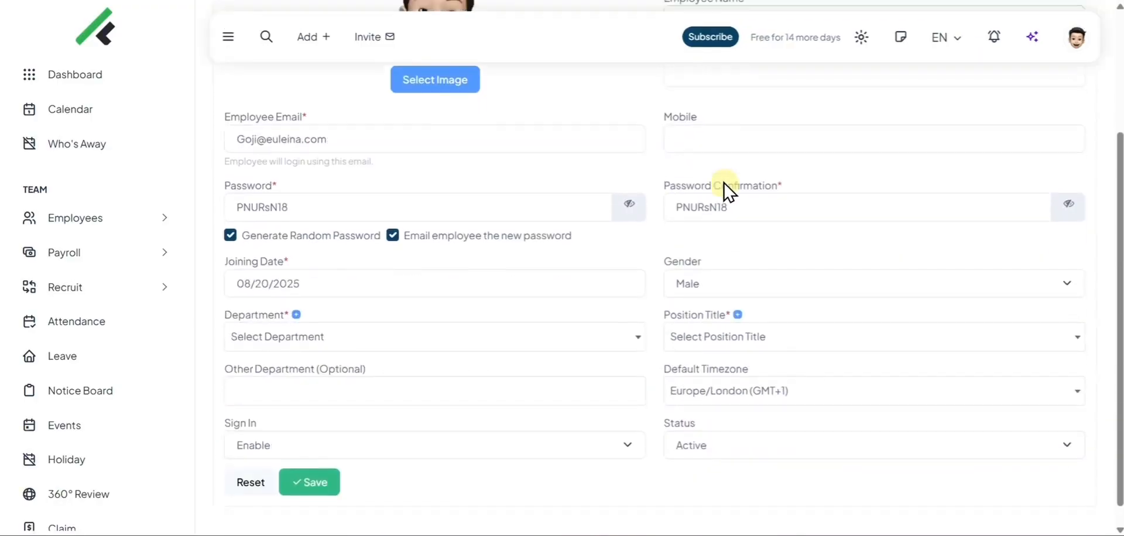
click(737, 291)
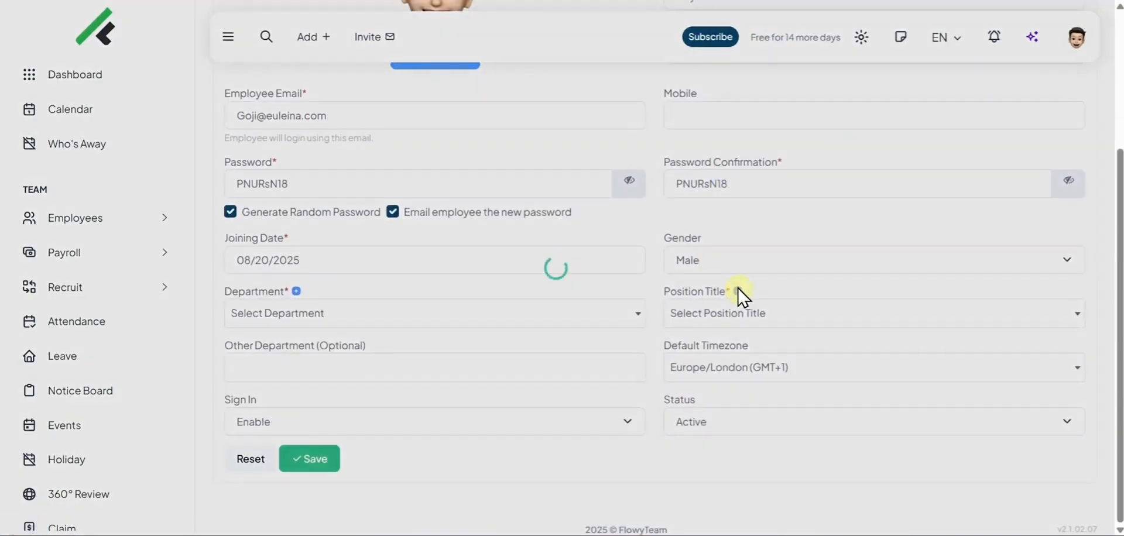
text(H)
key(Caps_Lock)
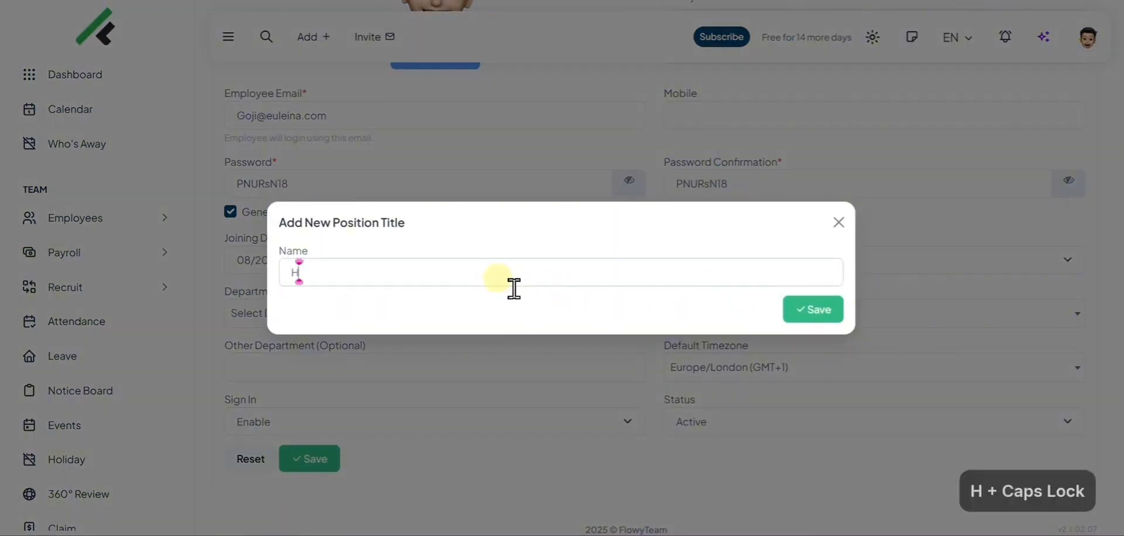
text(uman Resour)
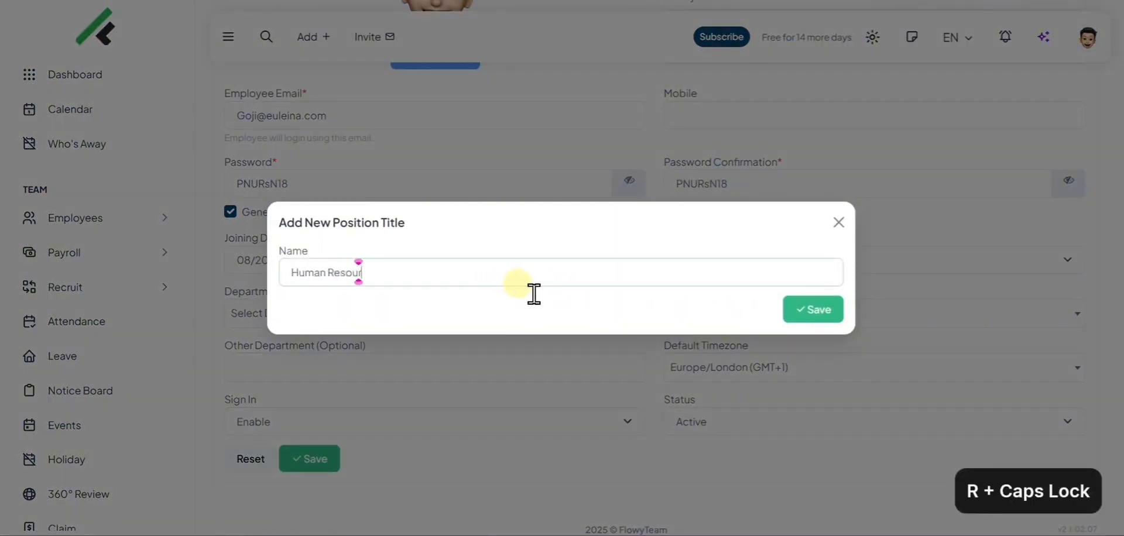
text(ce Manager)
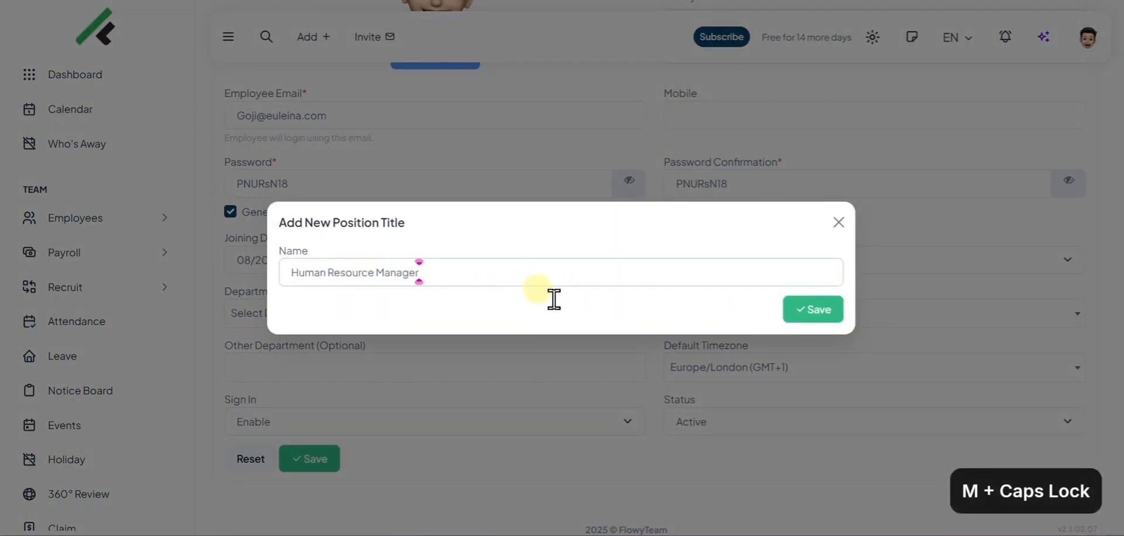
click(808, 309)
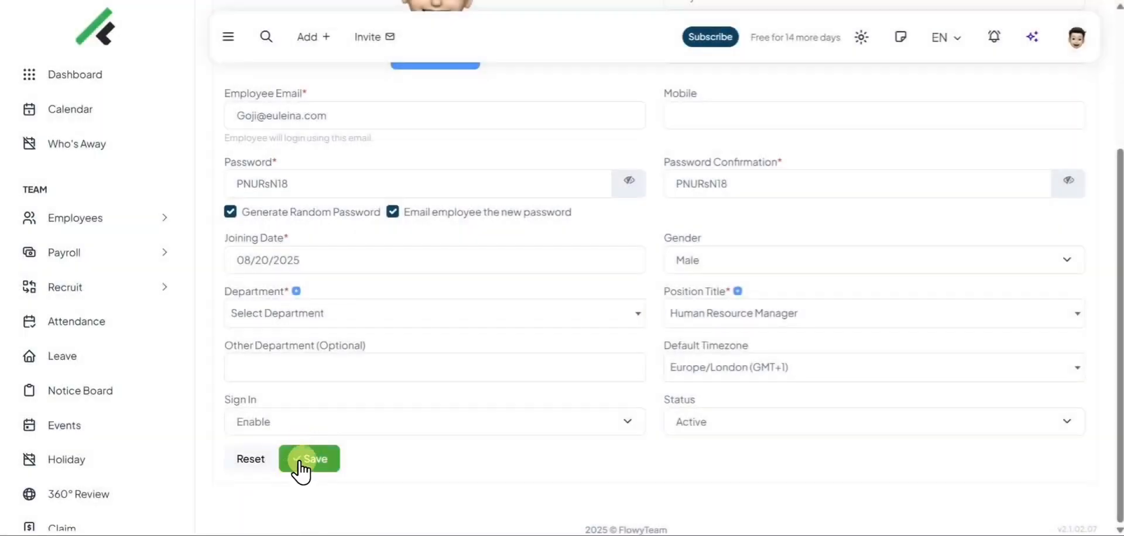
Save the new employee record and look over the fields of the resulting profile form
click(303, 463)
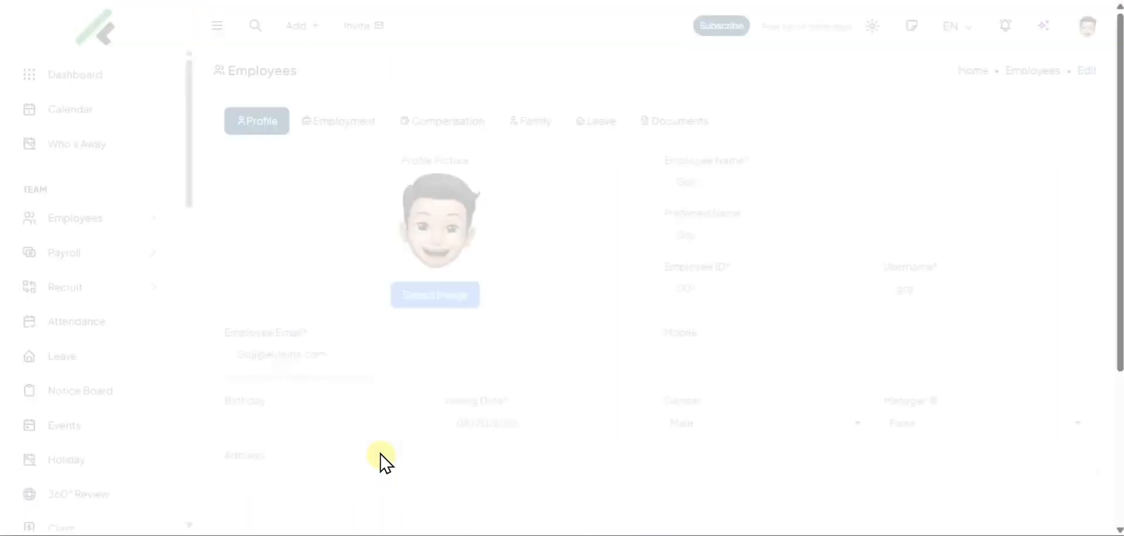
scroll(459, 271, down, 4)
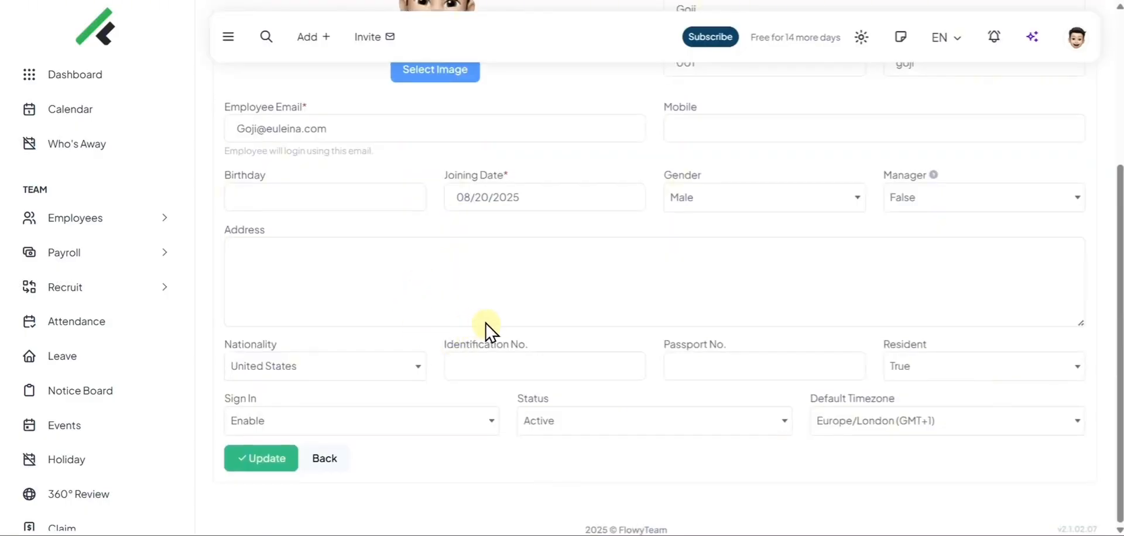
scroll(491, 332, up, 4)
Examine the new employee's employment details, including the available departments and the form for adding a new department
click(330, 120)
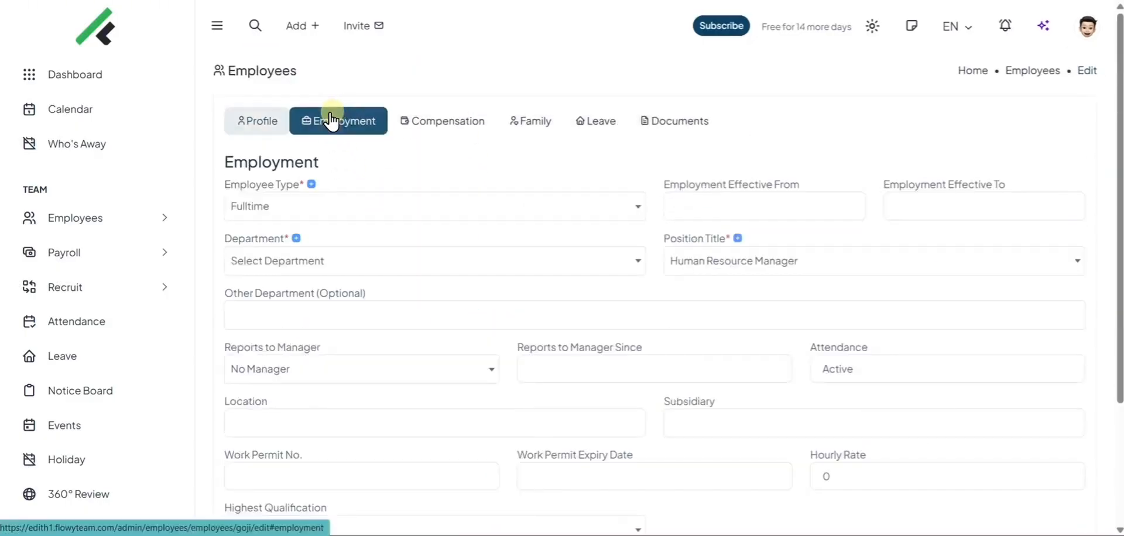
click(311, 261)
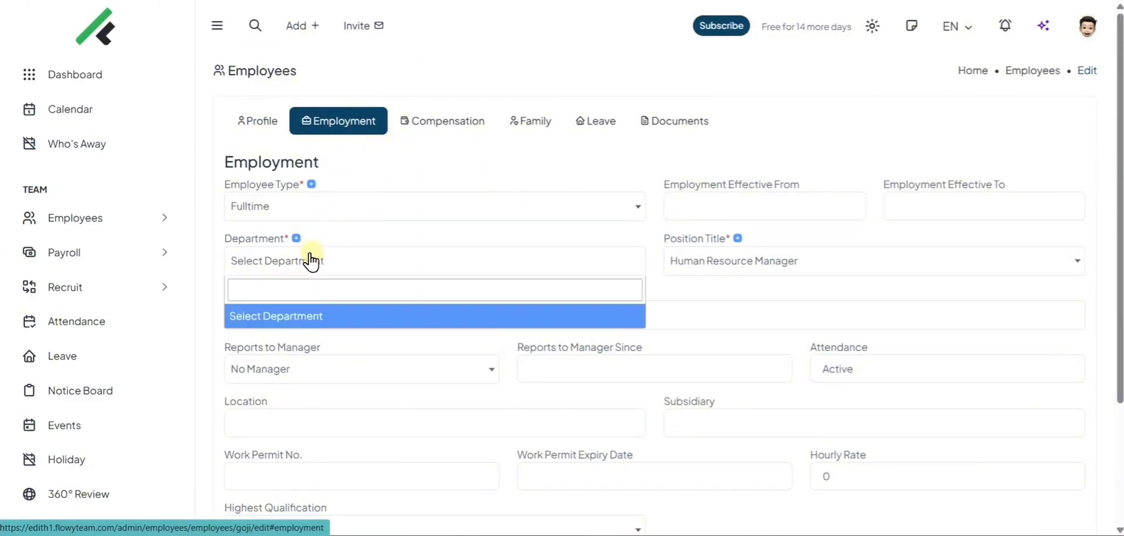
click(305, 261)
click(297, 238)
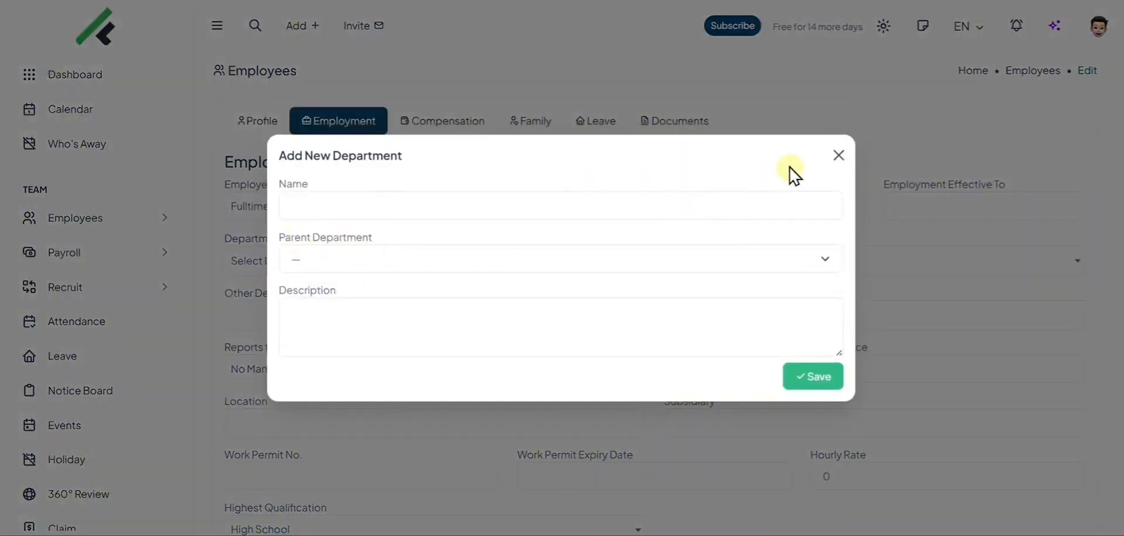
click(838, 155)
scroll(820, 201, down, 3)
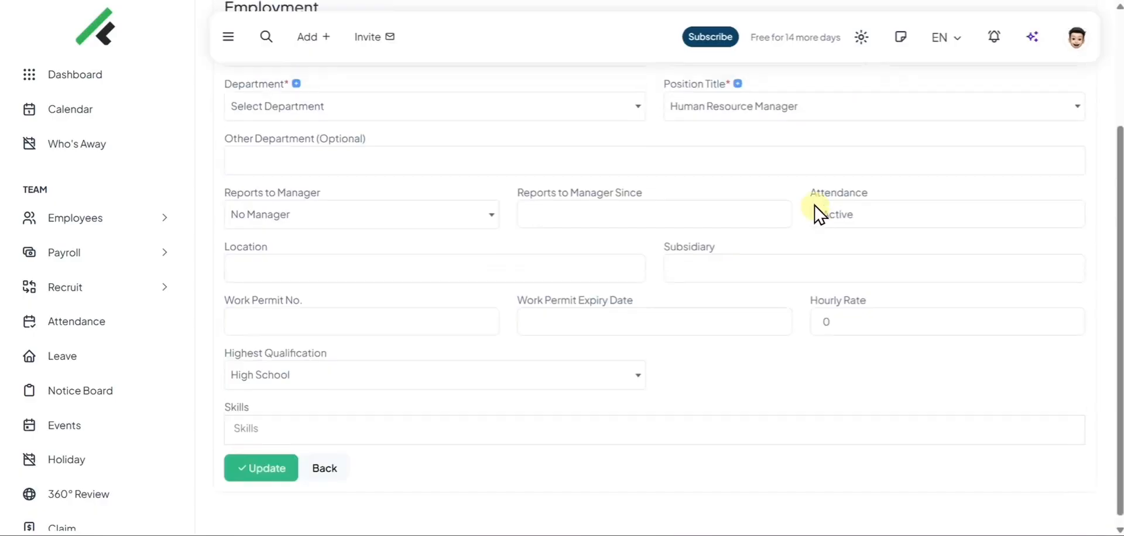
scroll(818, 214, up, 3)
Look through the new employee's compensation, family, leave and documents sections
click(446, 133)
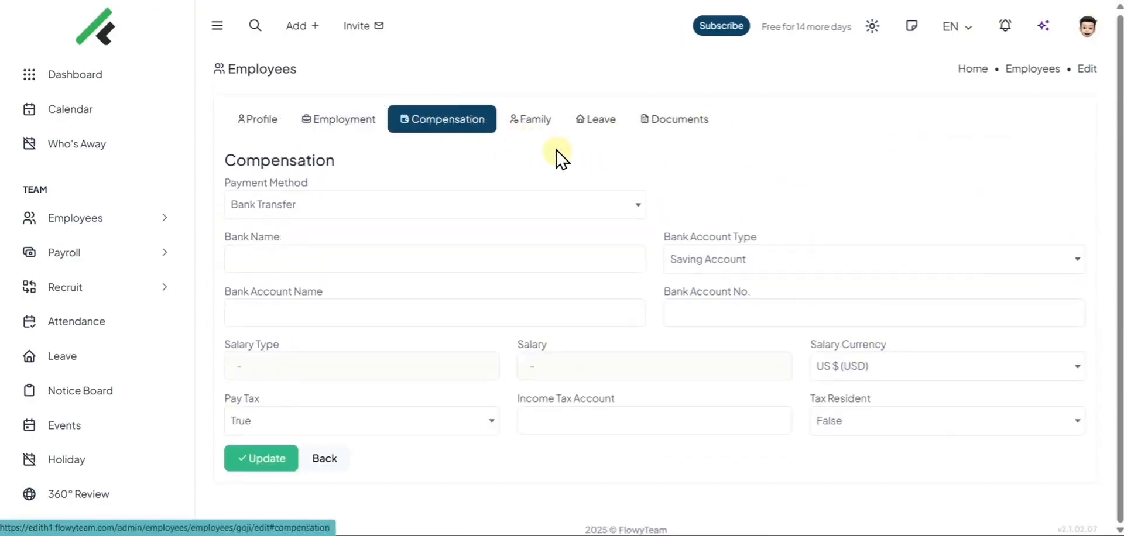
click(541, 120)
click(585, 123)
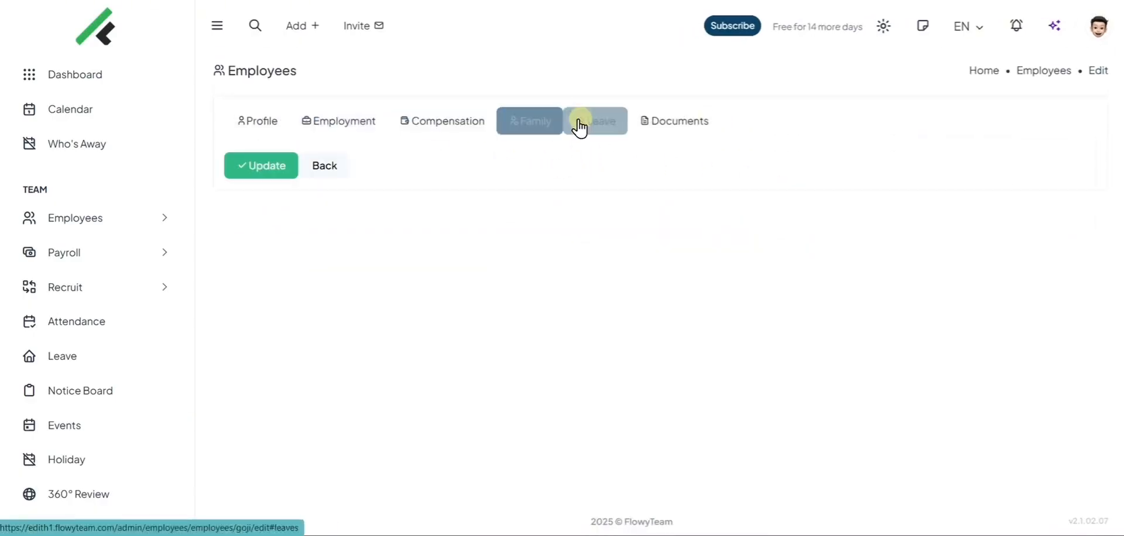
click(638, 130)
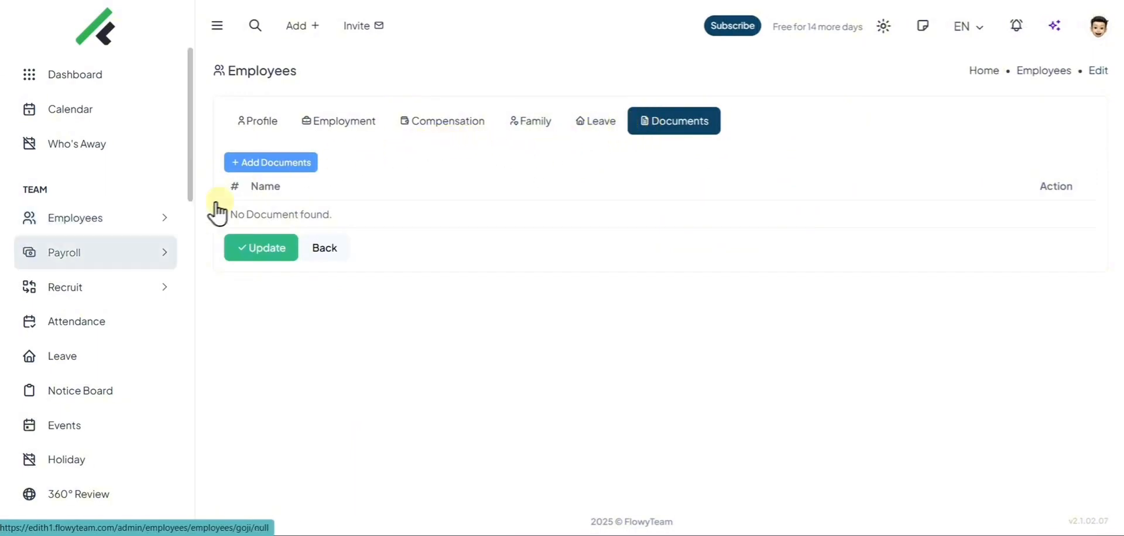
Open the company's position titles and add a new one named "Tech Manager"
click(114, 227)
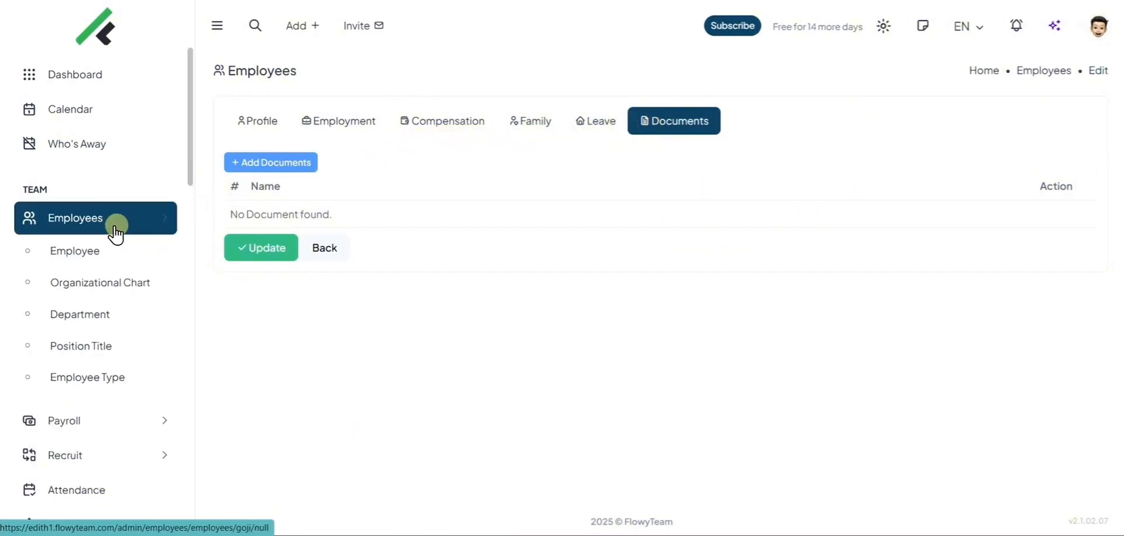
click(108, 361)
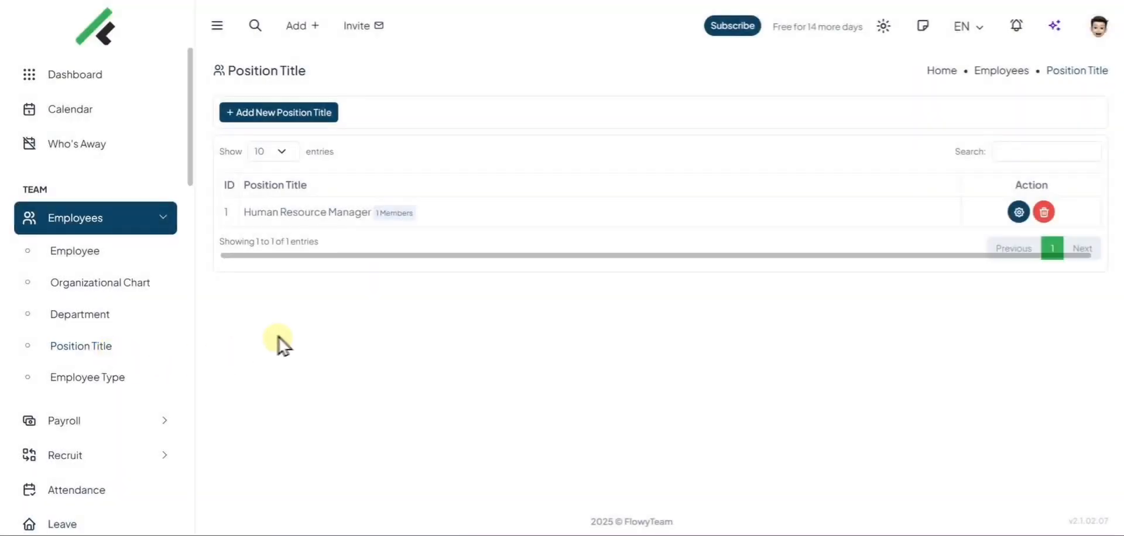
click(312, 111)
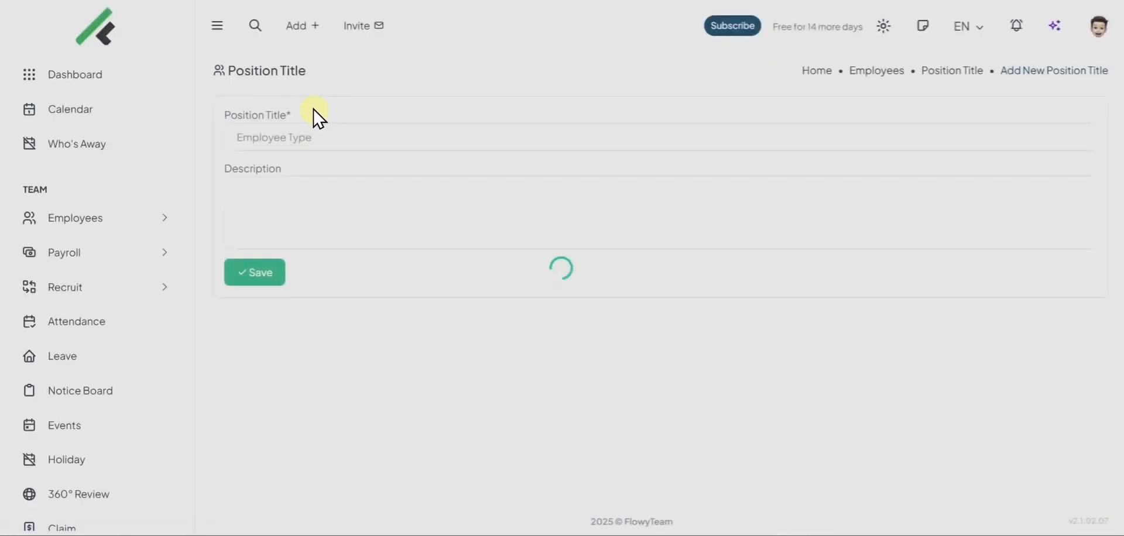
click(326, 144)
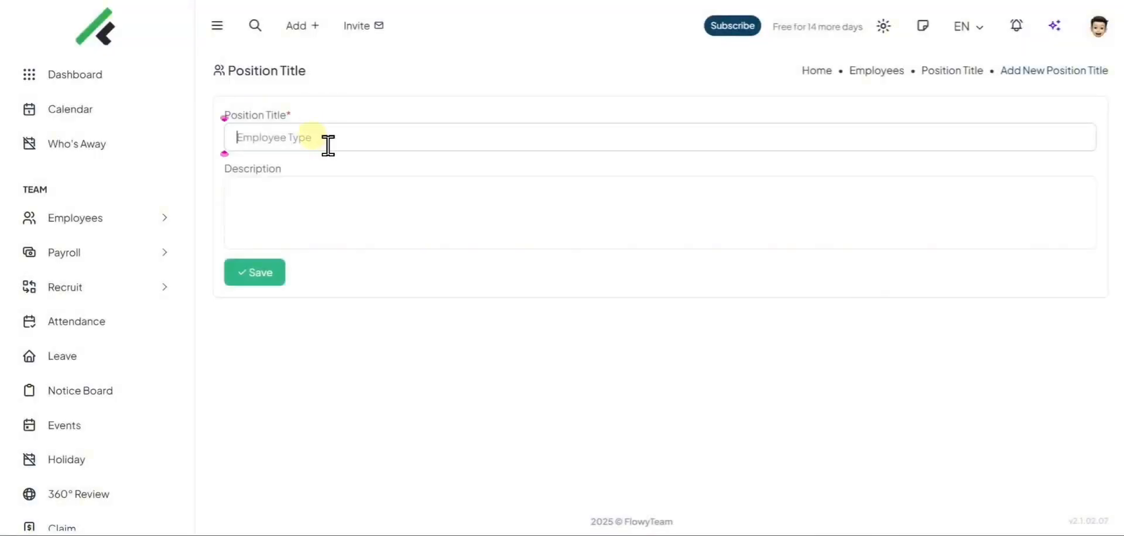
text(Tech Manager)
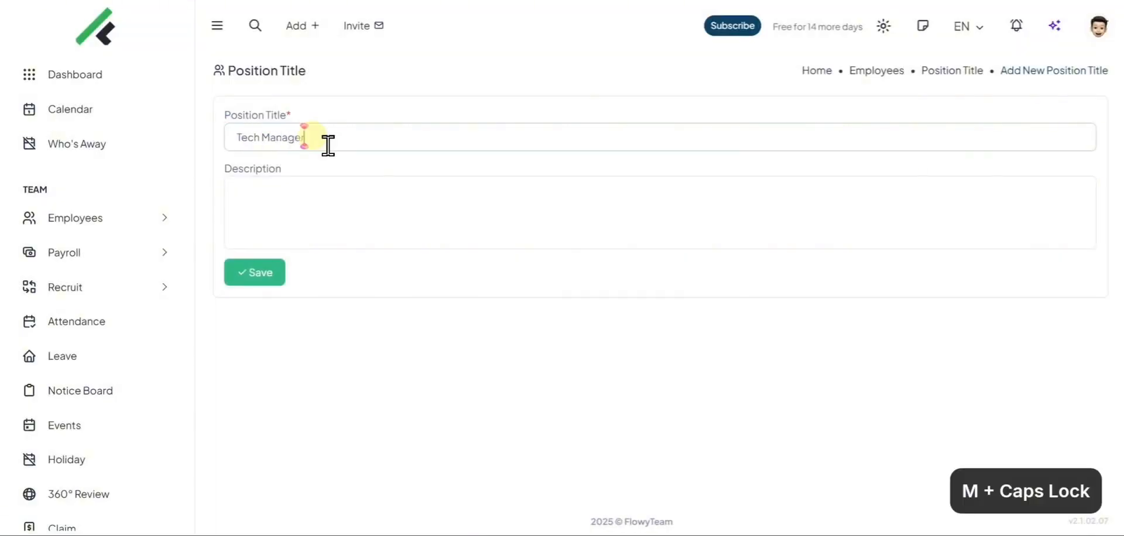
click(261, 277)
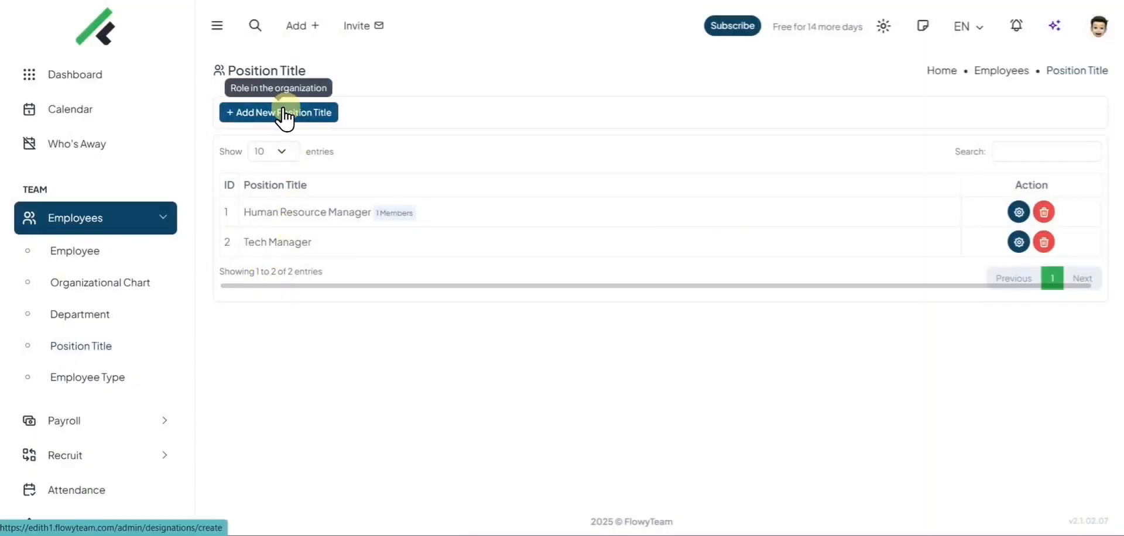
Add another position title named "Marketing Manager" and save it
click(281, 113)
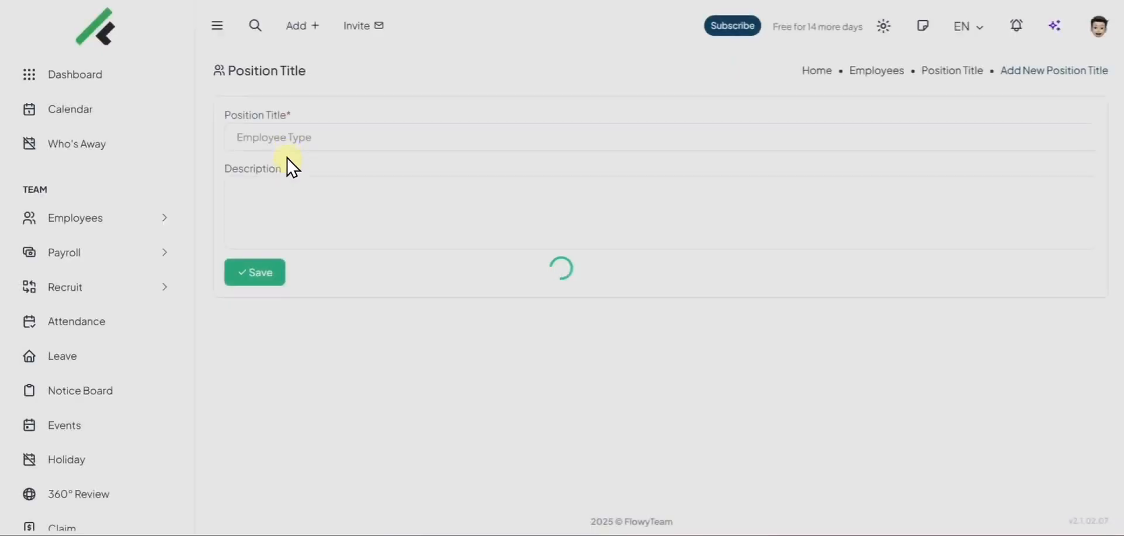
click(294, 139)
text(Marketing Manager)
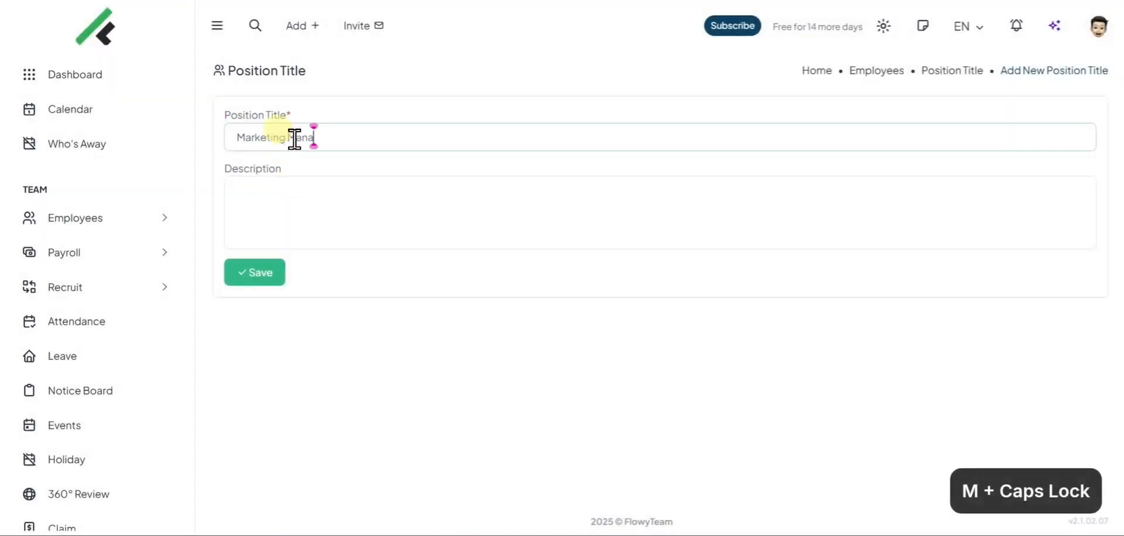
click(277, 271)
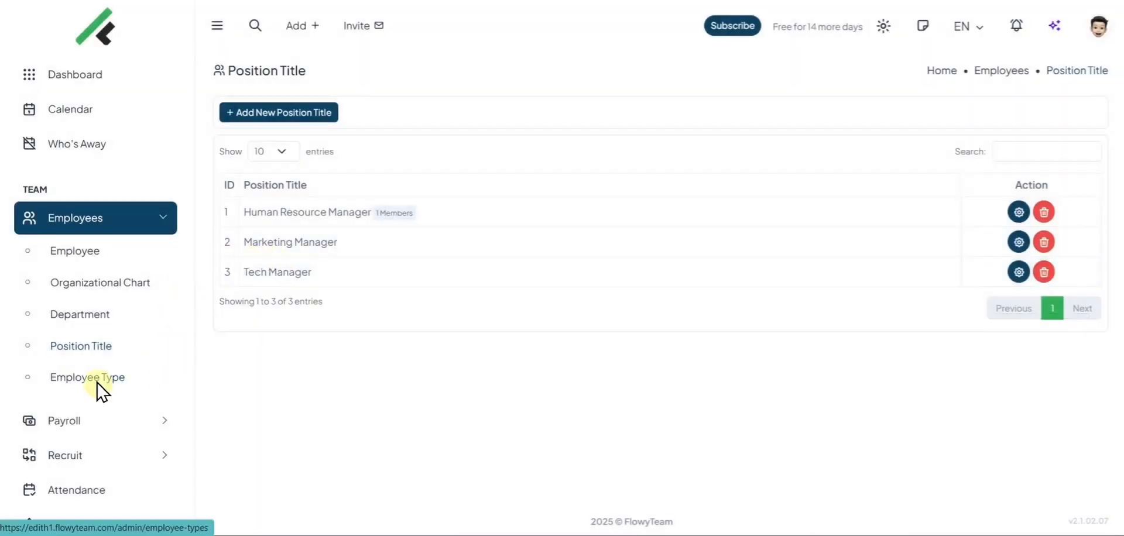
Add a new employee type named "Intern" and save it
click(101, 378)
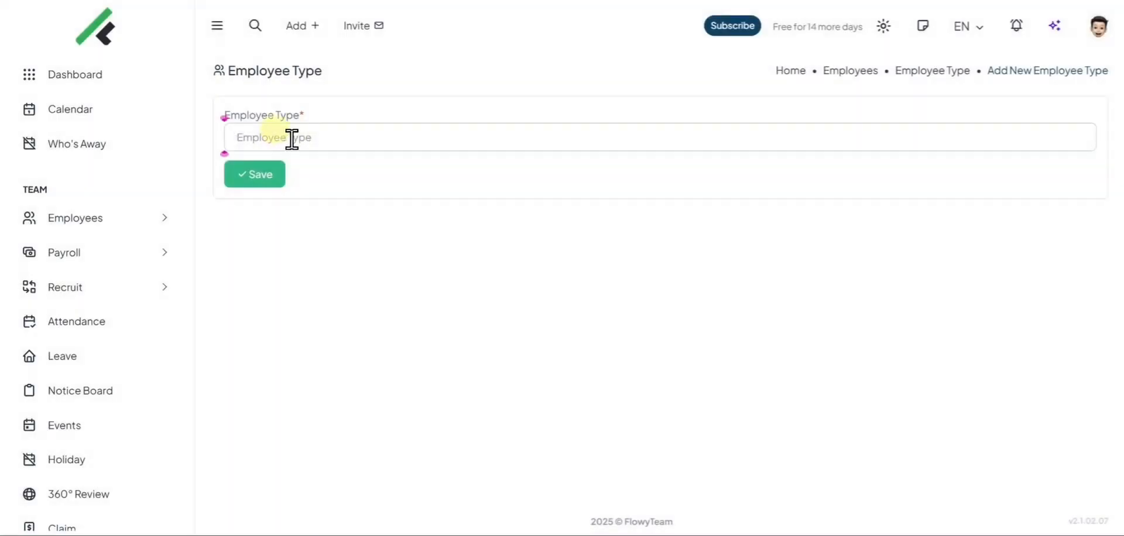
text(Intern)
click(275, 175)
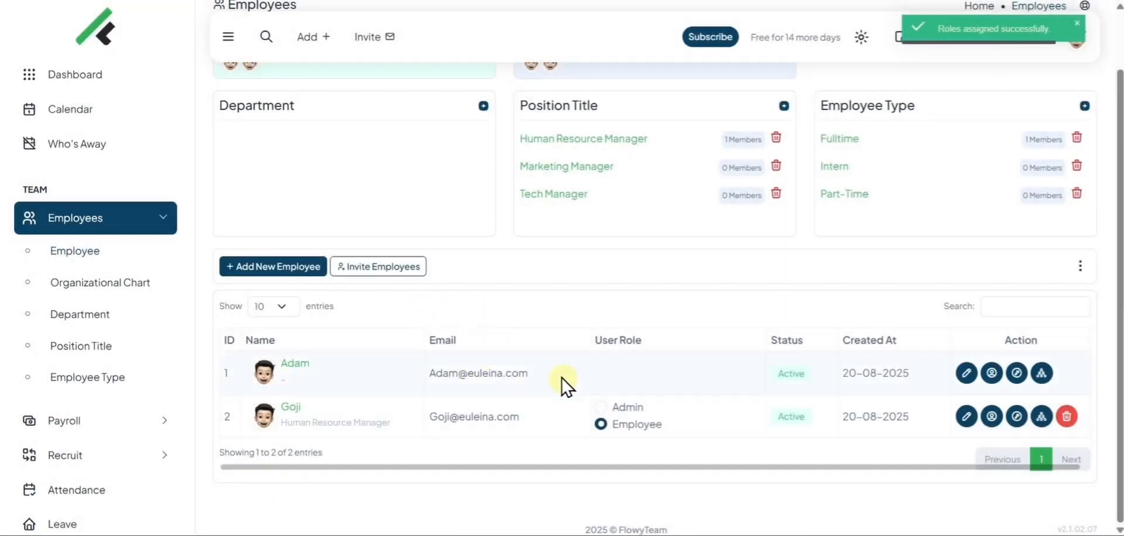
View the team invitation form, and try the Admin role on the Human Resource Manager before switching back to Employee
click(348, 267)
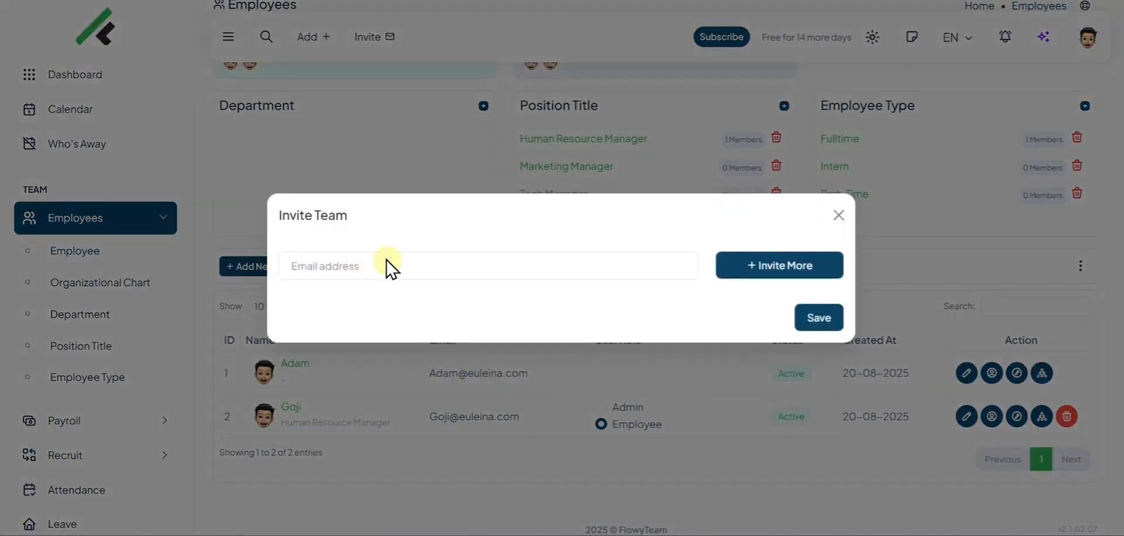
click(831, 216)
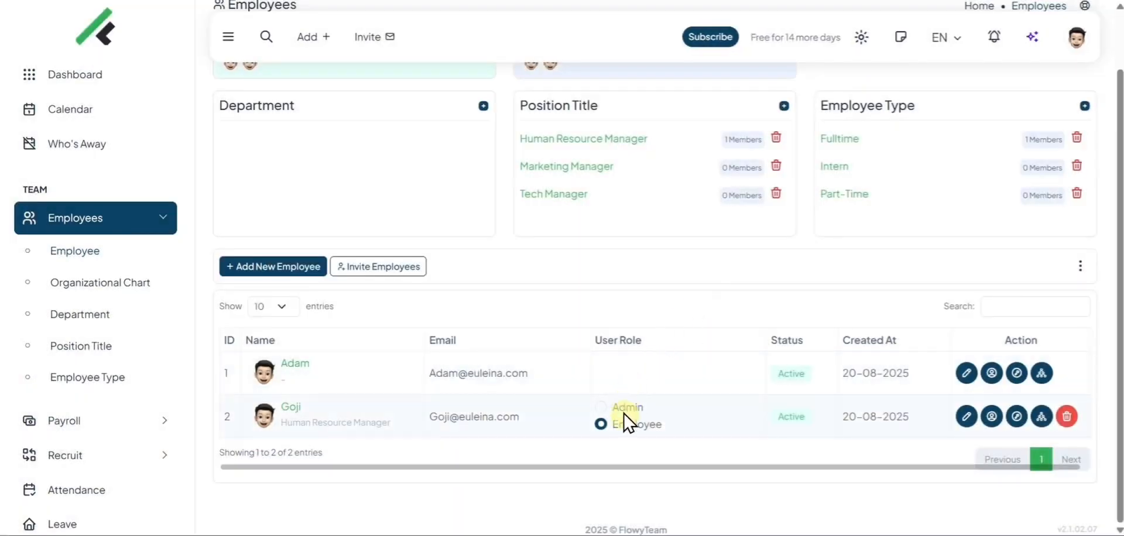
click(600, 407)
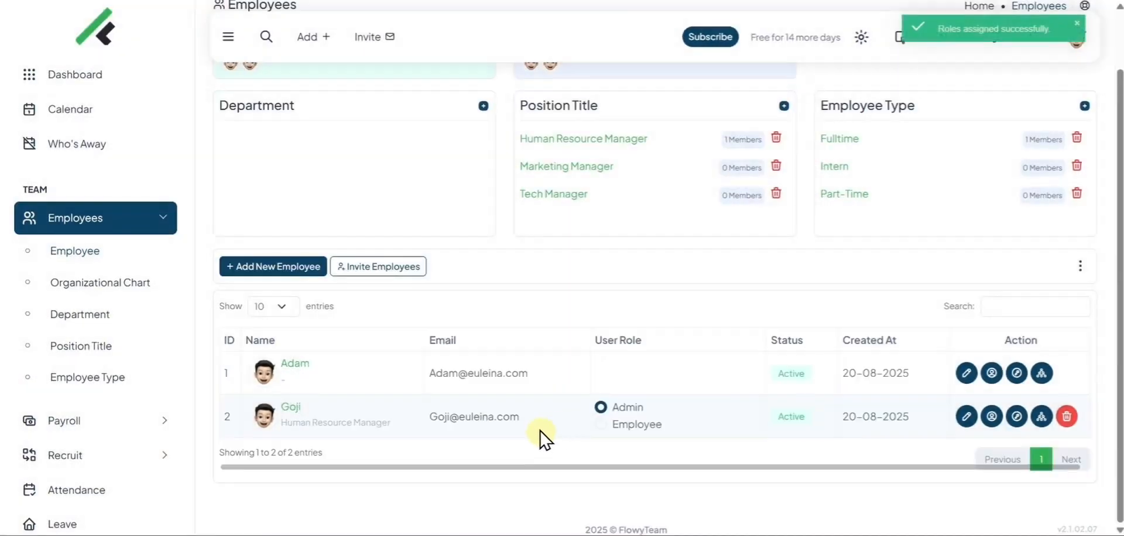
click(600, 424)
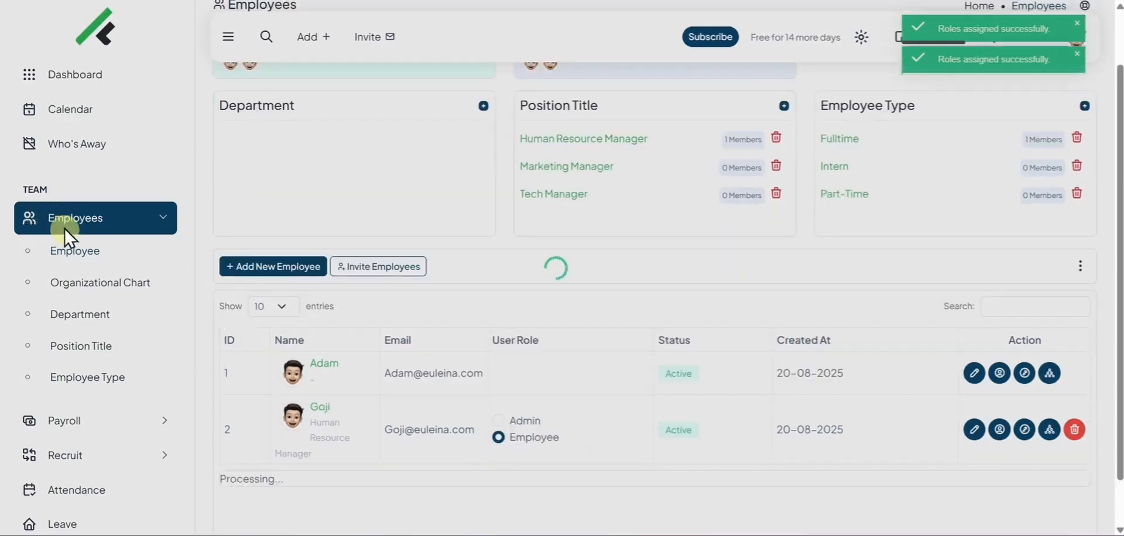
Create a new user role named "Manager" in the company's Roles & Permissions settings
scroll(129, 254, down, 3)
scroll(128, 255, down, 15)
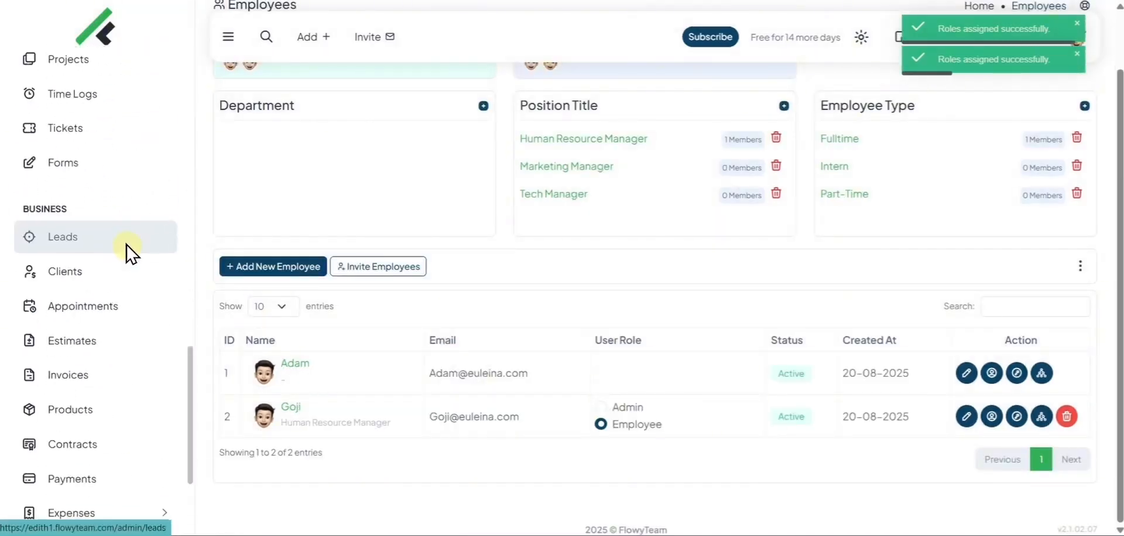
click(97, 468)
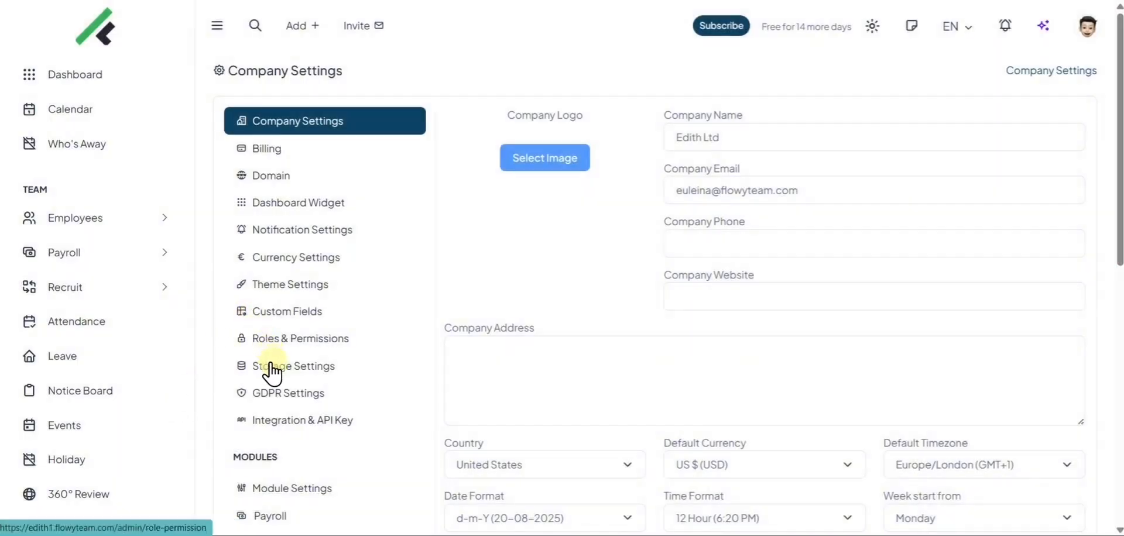
click(268, 341)
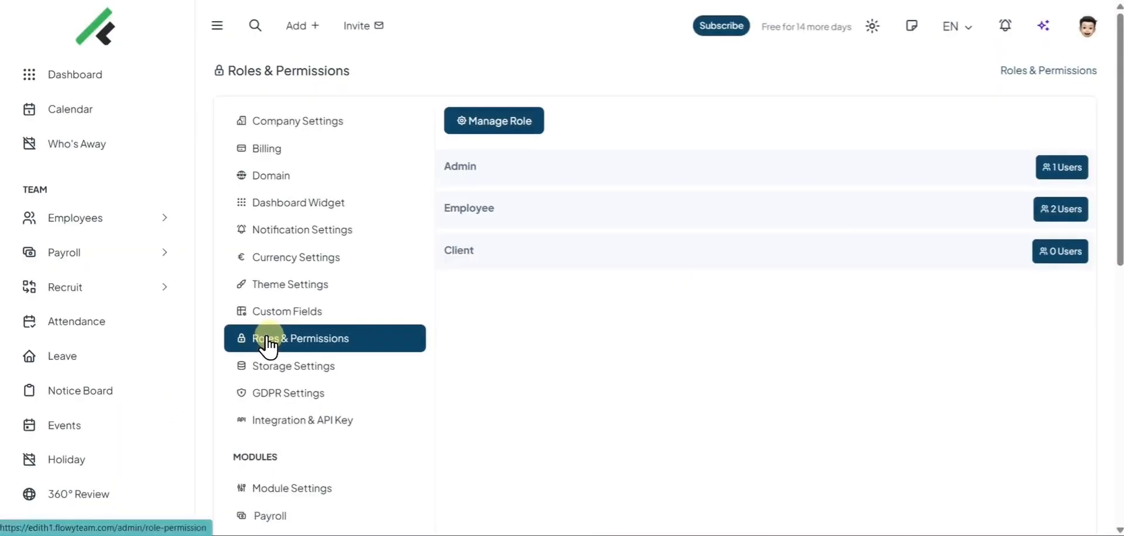
click(505, 123)
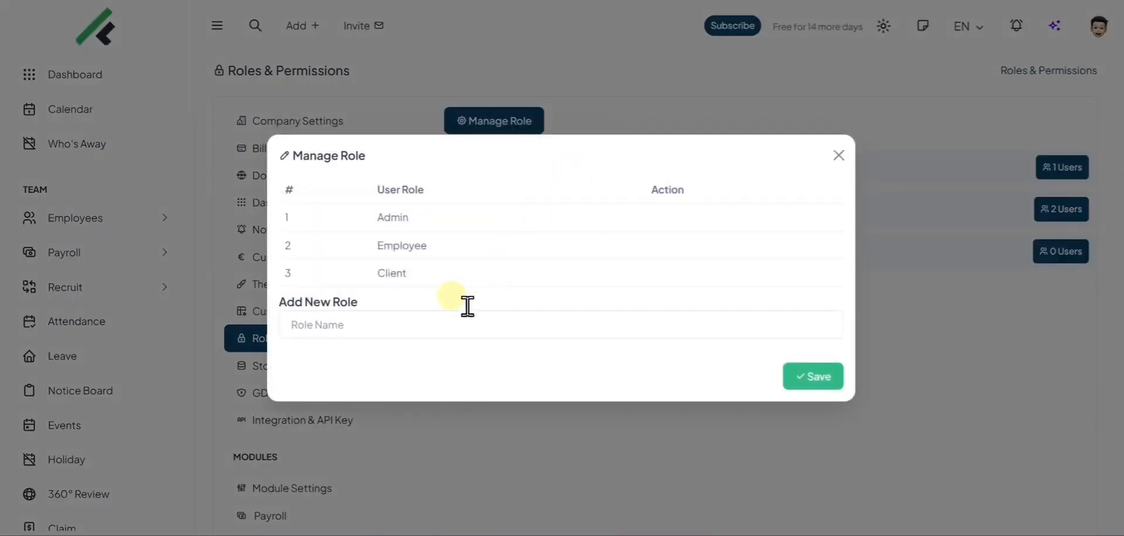
click(441, 331)
text(Manager)
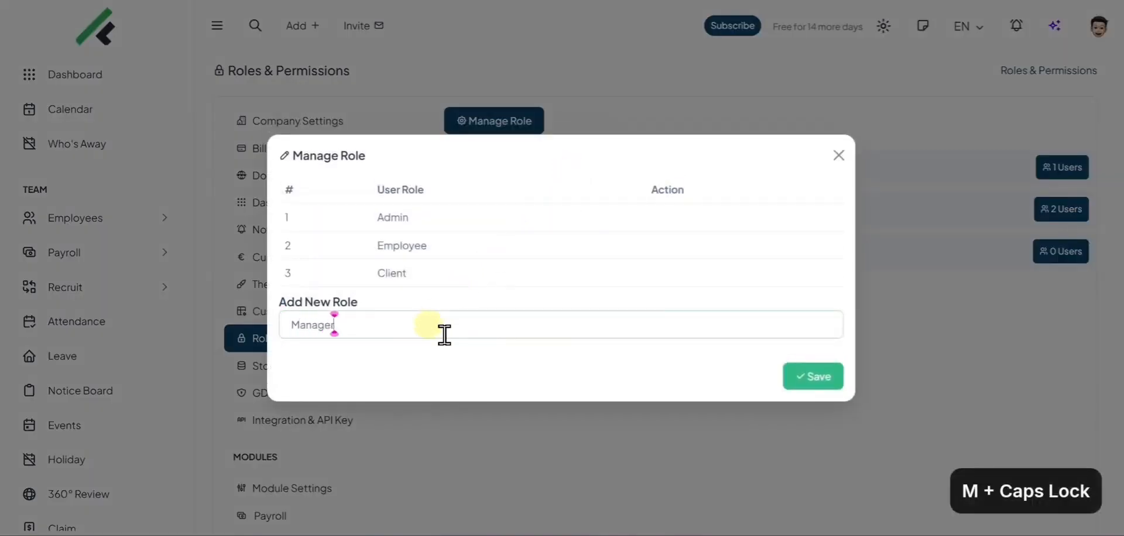
click(790, 379)
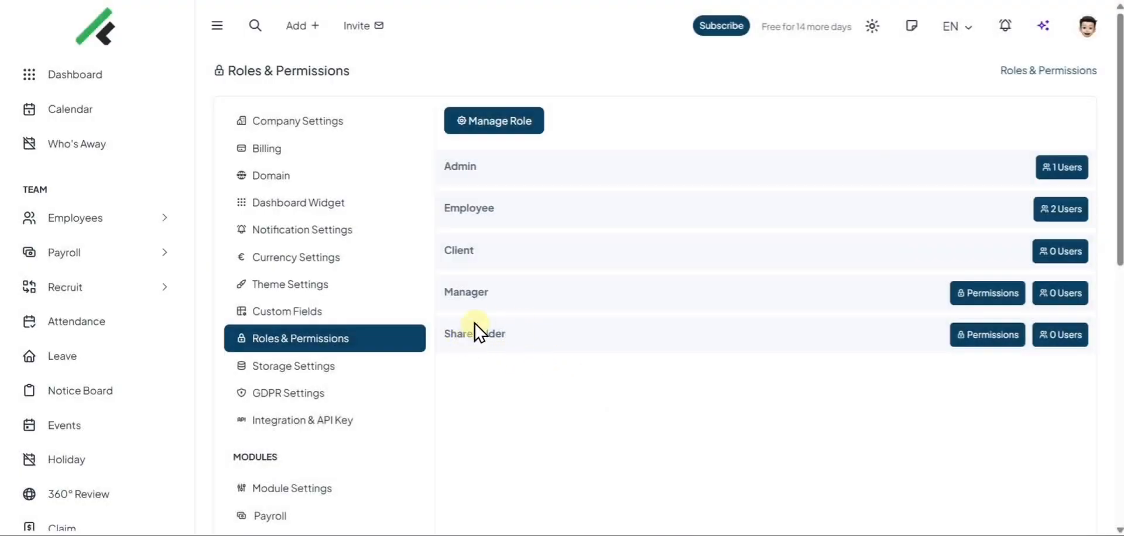
Grant the Manager role add, view, update and delete permissions for Clients, and look over its remaining permissions
click(955, 297)
scroll(895, 293, down, 4)
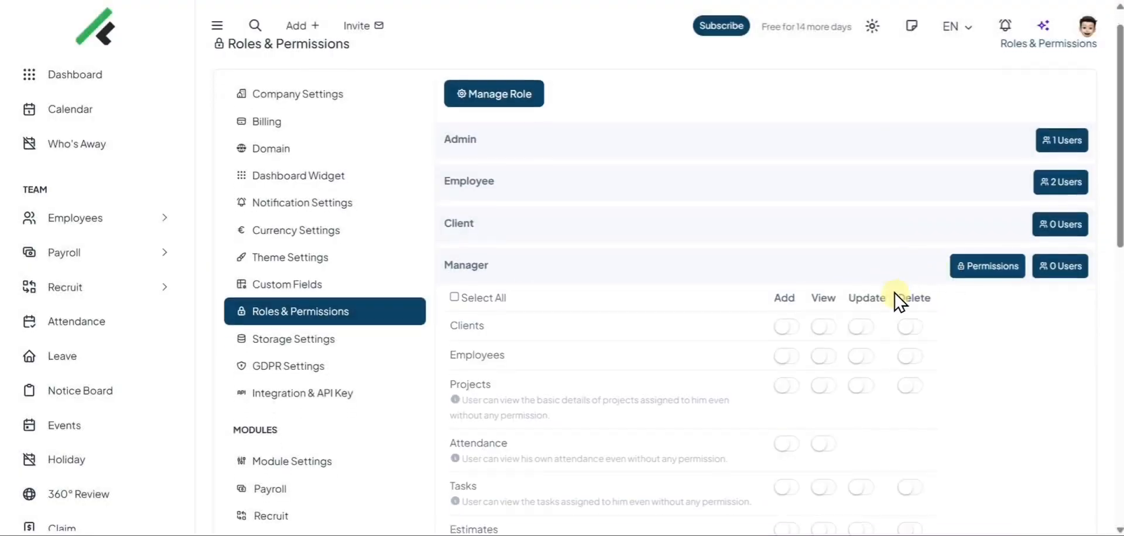
click(785, 143)
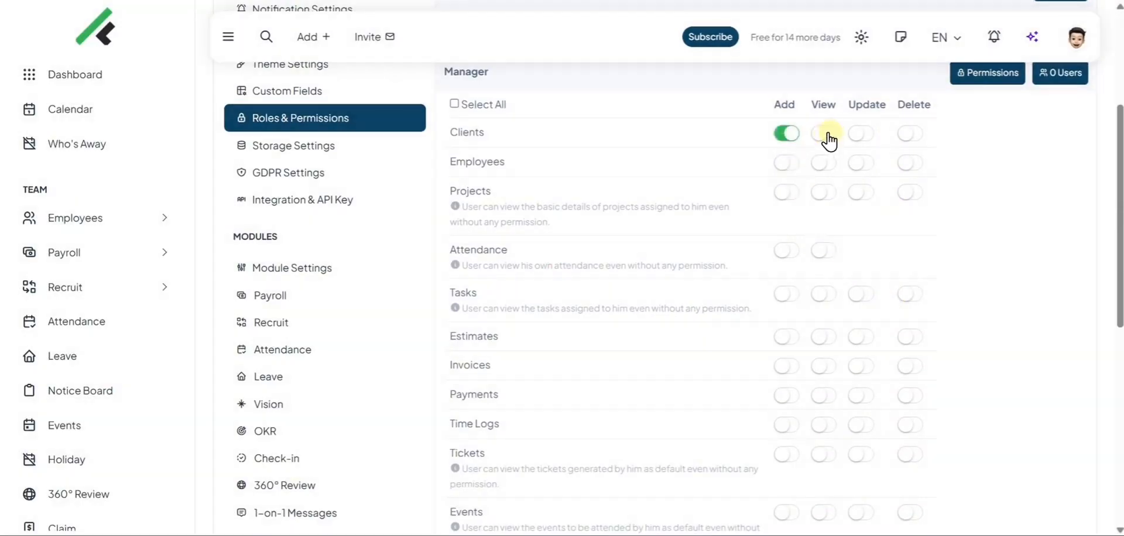
click(823, 134)
click(860, 134)
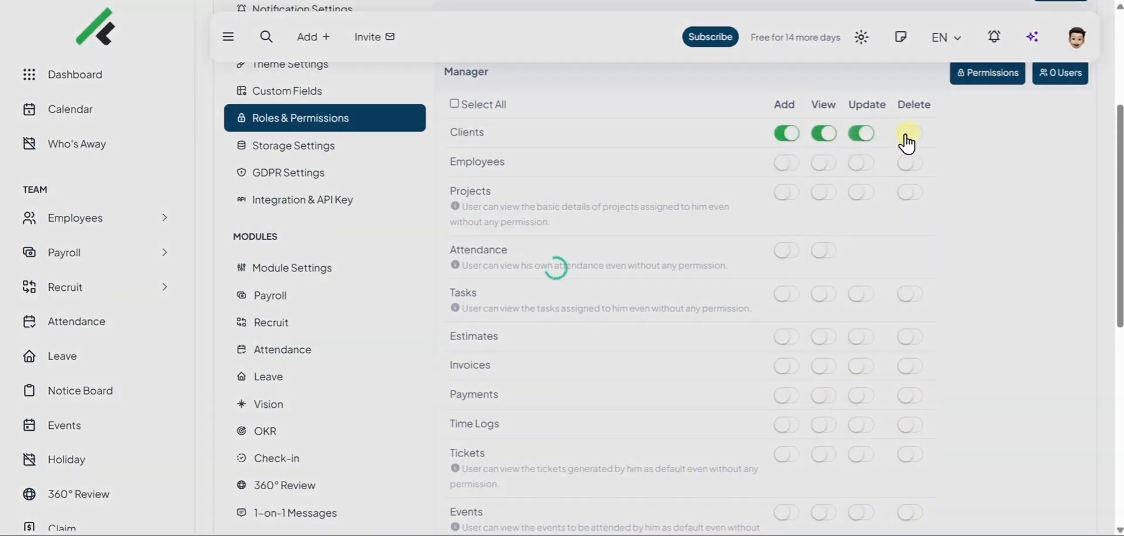
click(907, 136)
scroll(843, 205, down, 9)
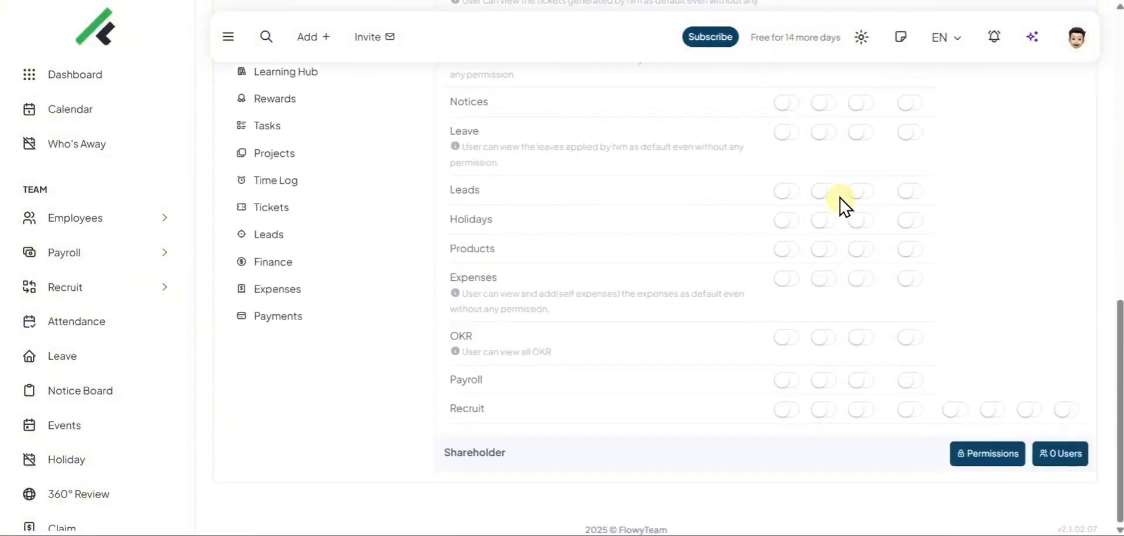
scroll(816, 382, up, 10)
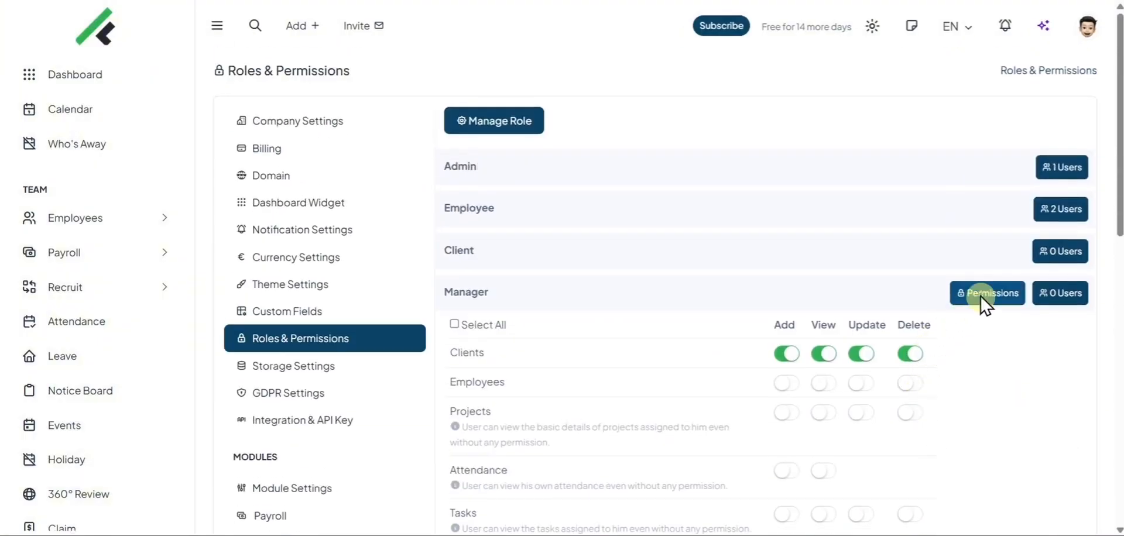
Assign the Human Resource Manager as a member of the Manager role
click(1043, 294)
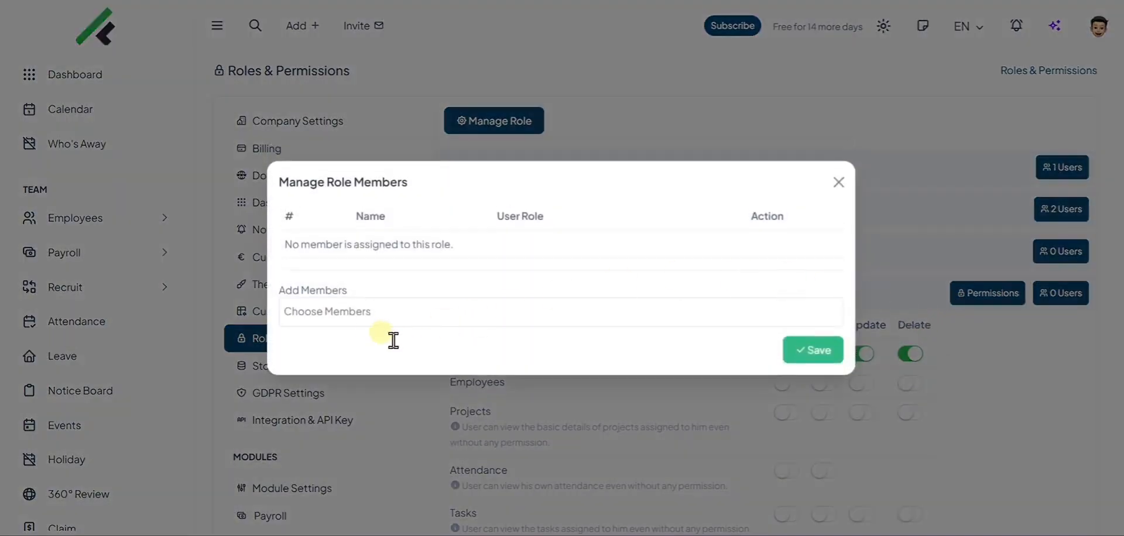
click(386, 337)
click(335, 365)
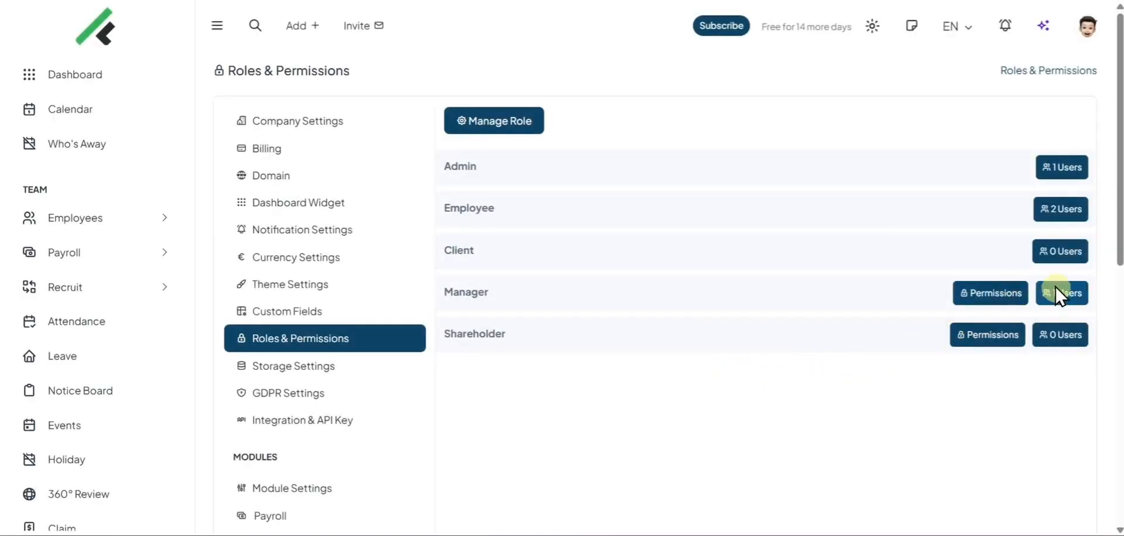
Set the Human Resource Manager's user role back to Employee in the employee list
click(64, 222)
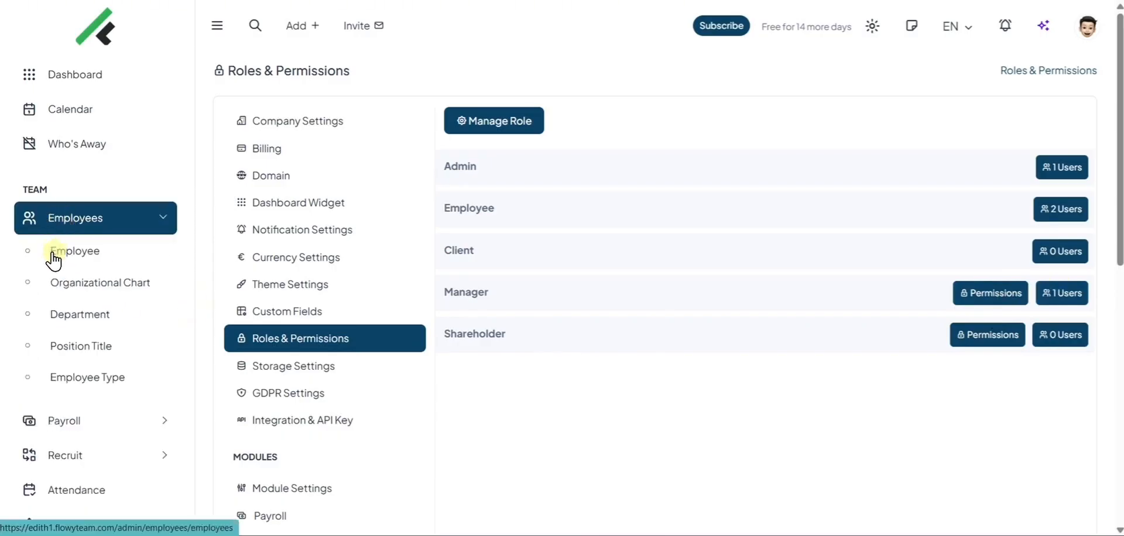
click(53, 256)
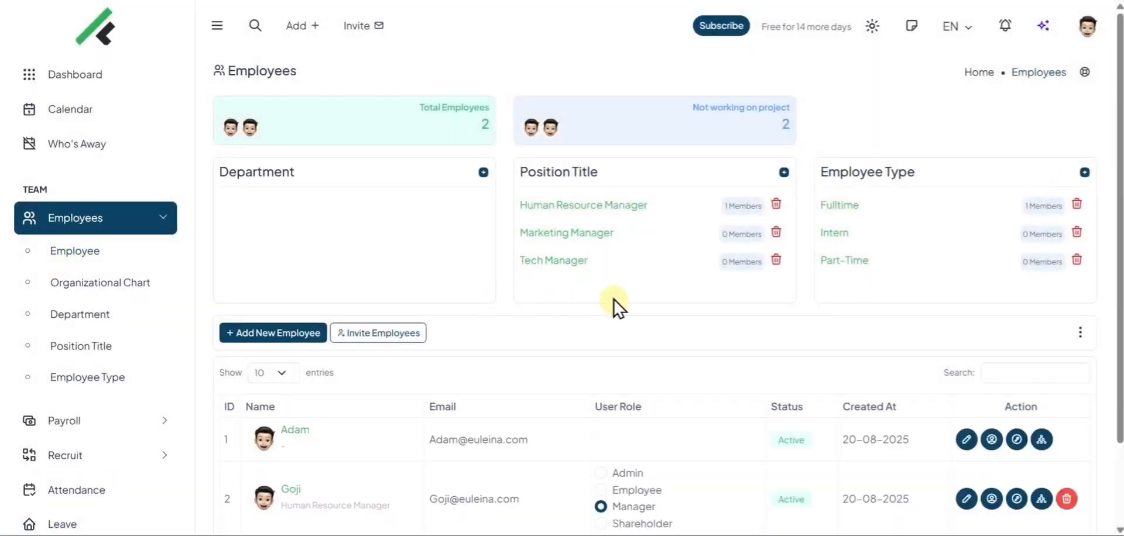
scroll(644, 306, down, 2)
click(603, 391)
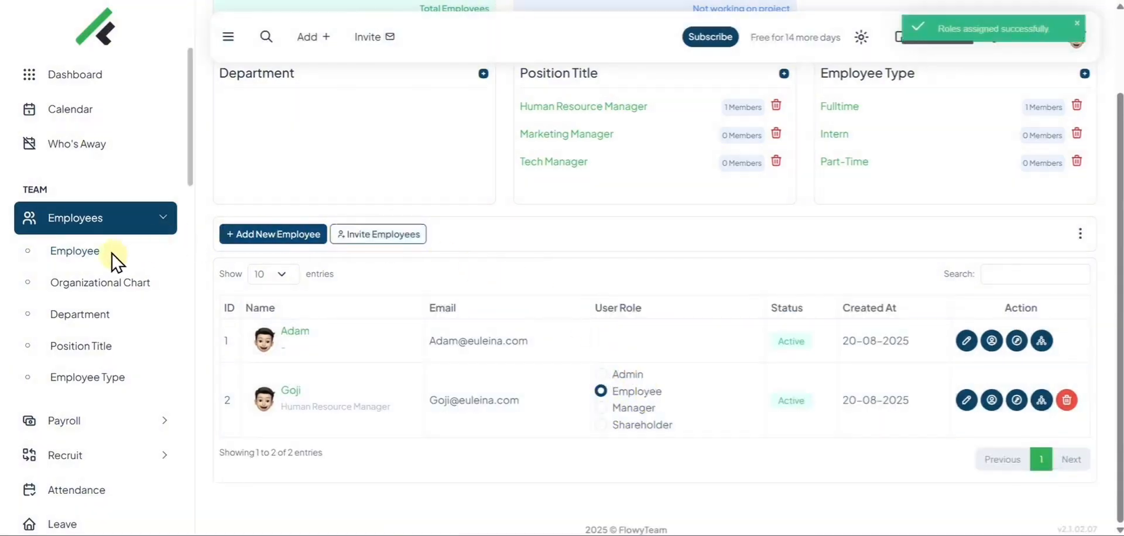
scroll(103, 257, down, 1)
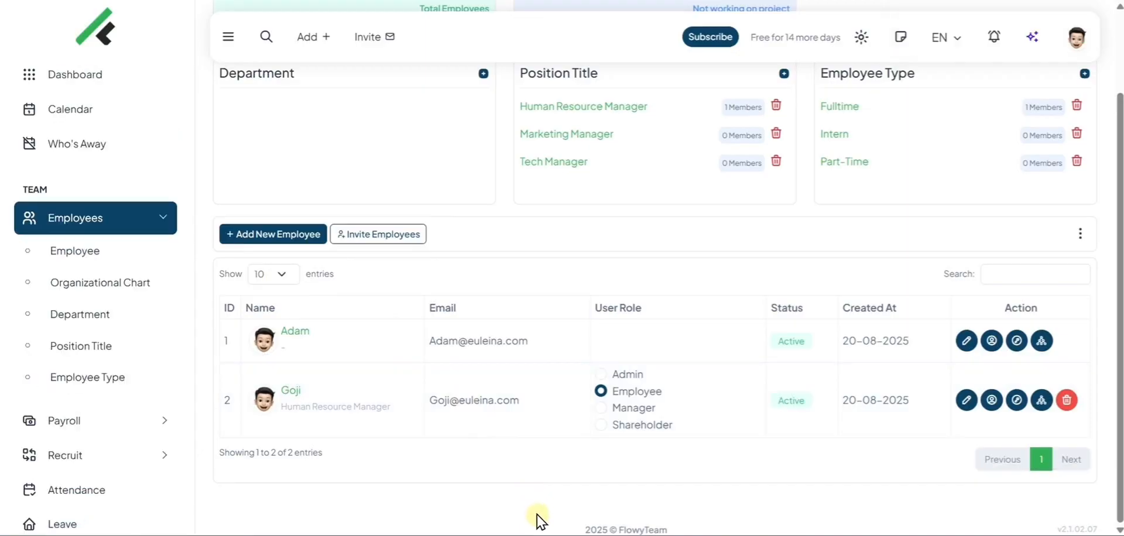
scroll(495, 350, up, 1)
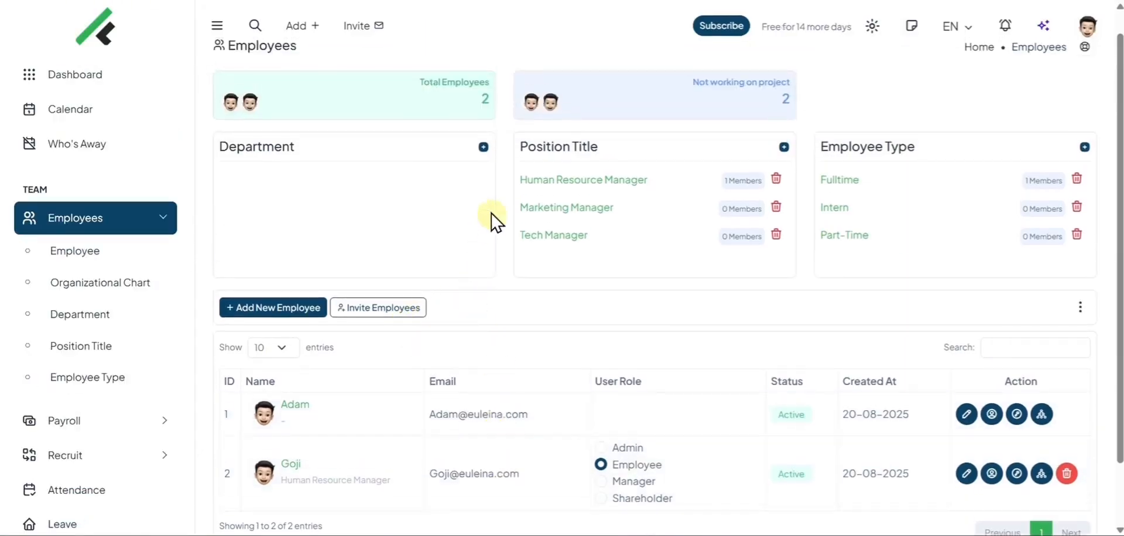
Add a new department named "Business Development" without a parent department and save it
click(482, 147)
click(437, 241)
text(Business Developmet)
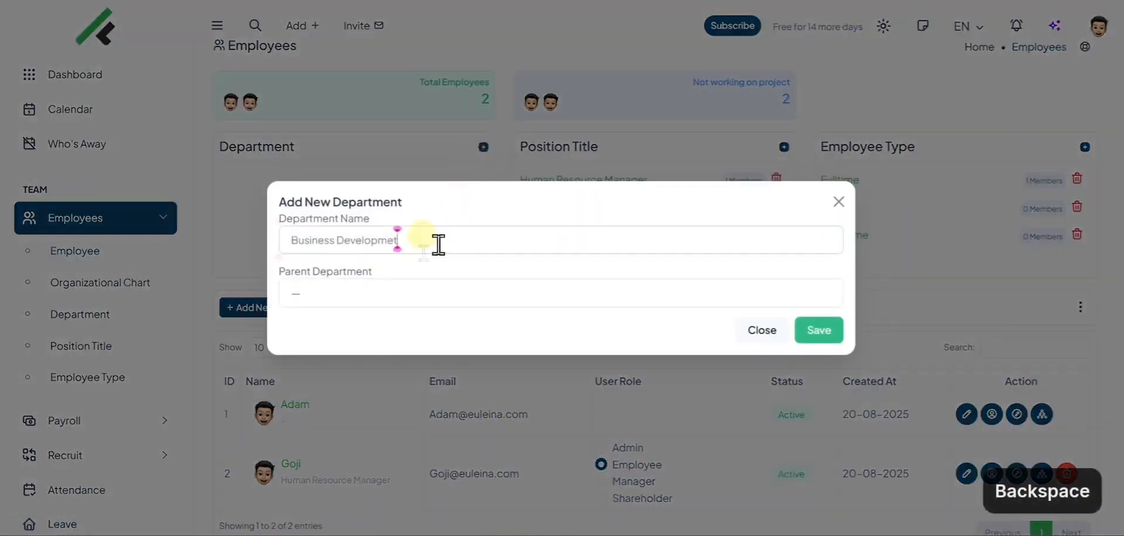
key(BackSpace)
text(nt)
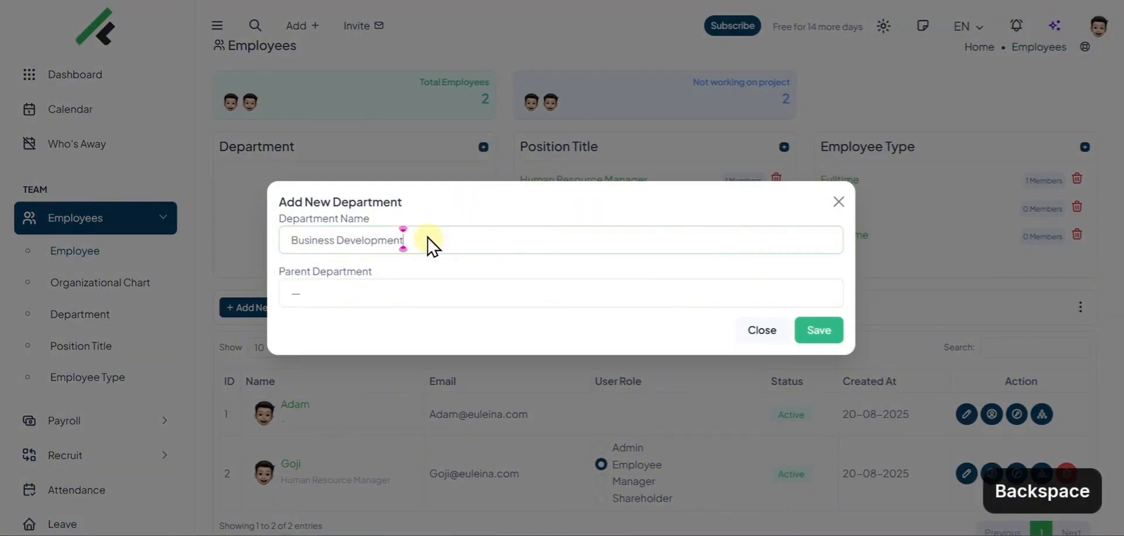
click(394, 291)
click(395, 293)
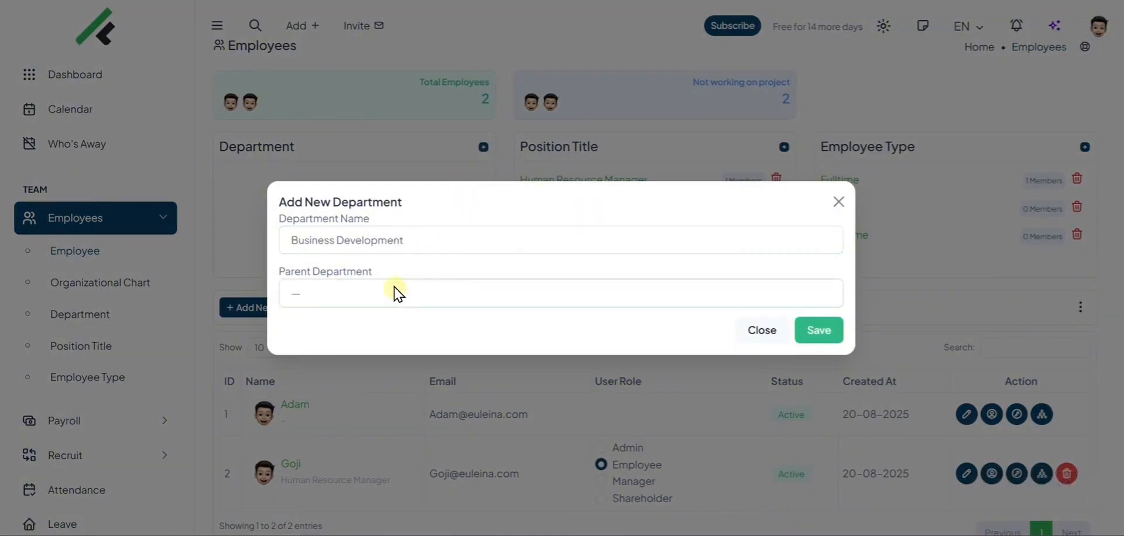
click(799, 332)
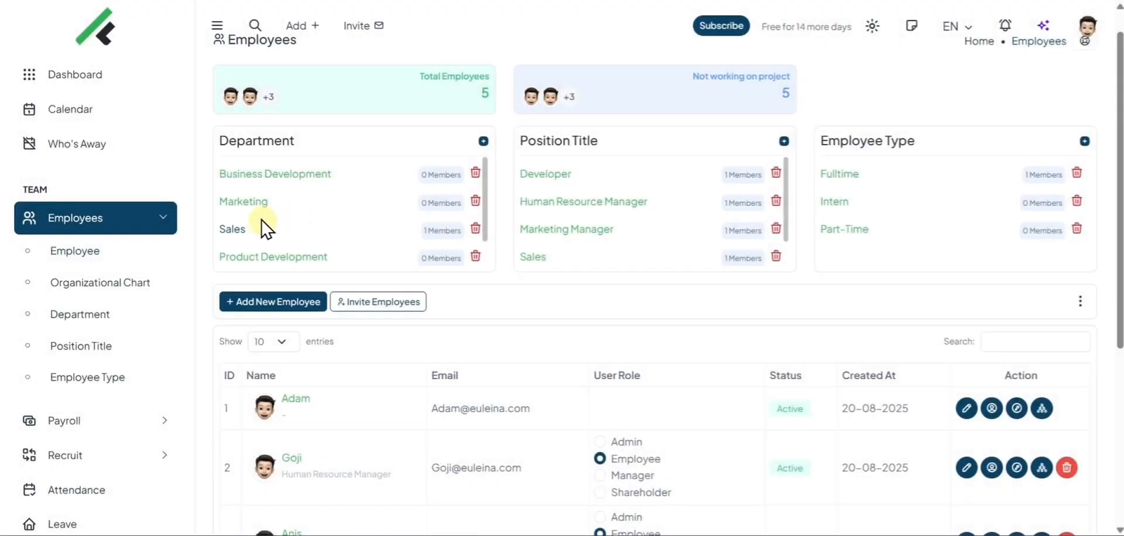
Open the Payroll page to view the payroll generation options
scroll(150, 251, down, 3)
click(156, 208)
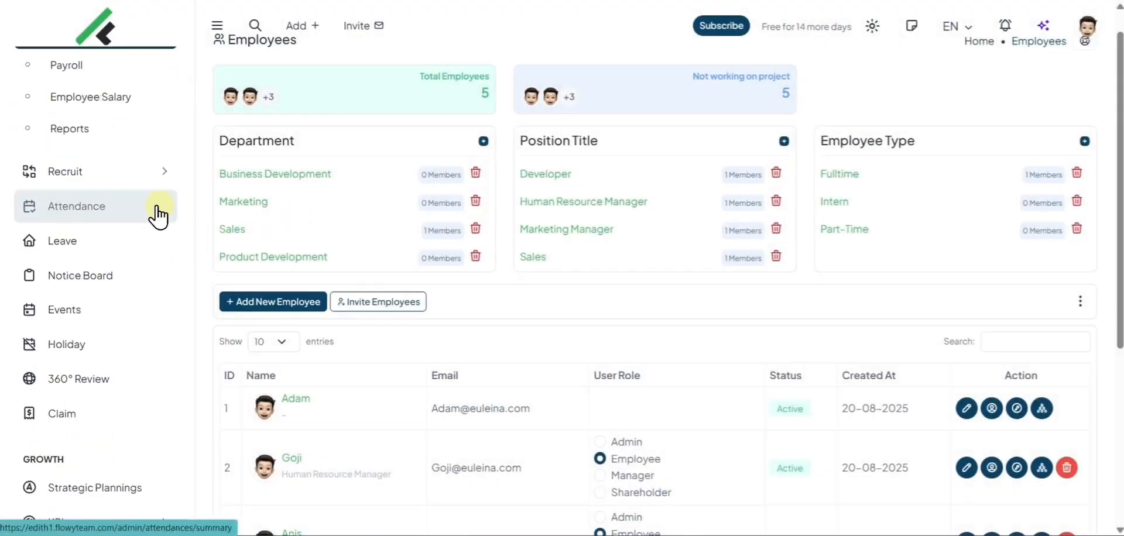
scroll(98, 243, up, 3)
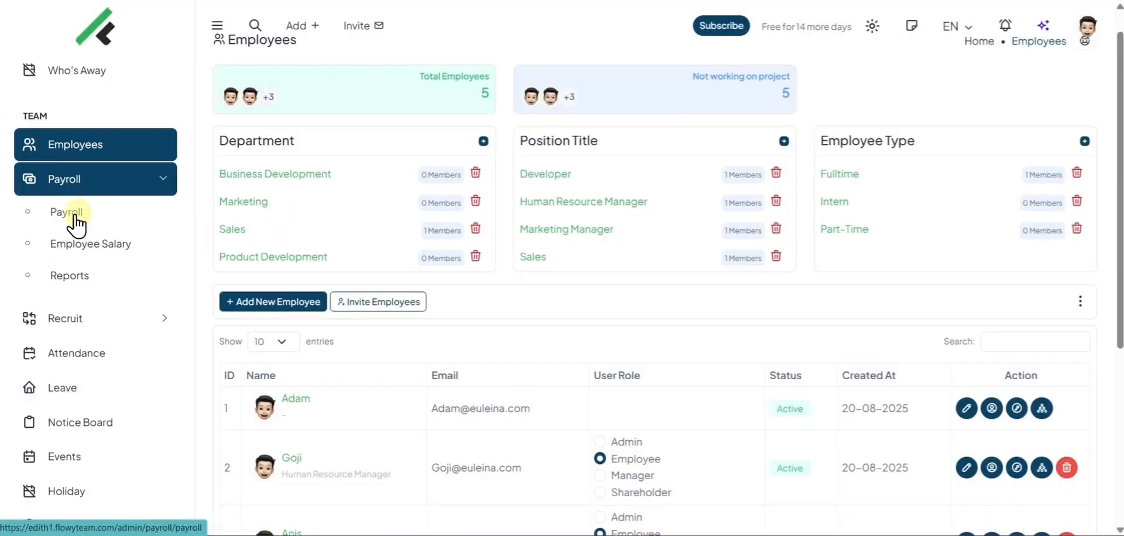
click(74, 216)
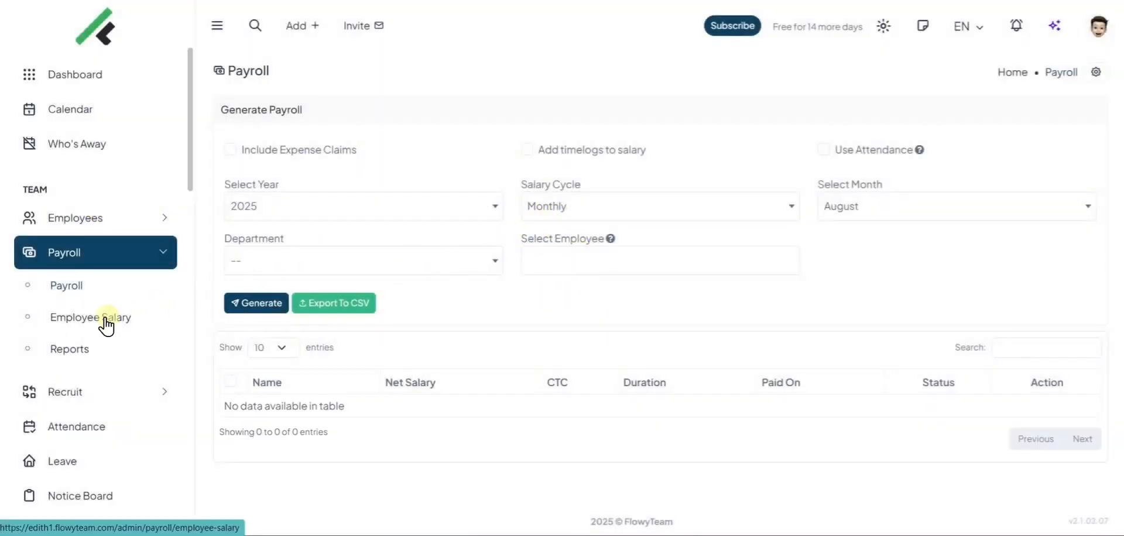
View the Employee Salary list, checking the salary cycle choices and available salary actions for the Developer
click(107, 316)
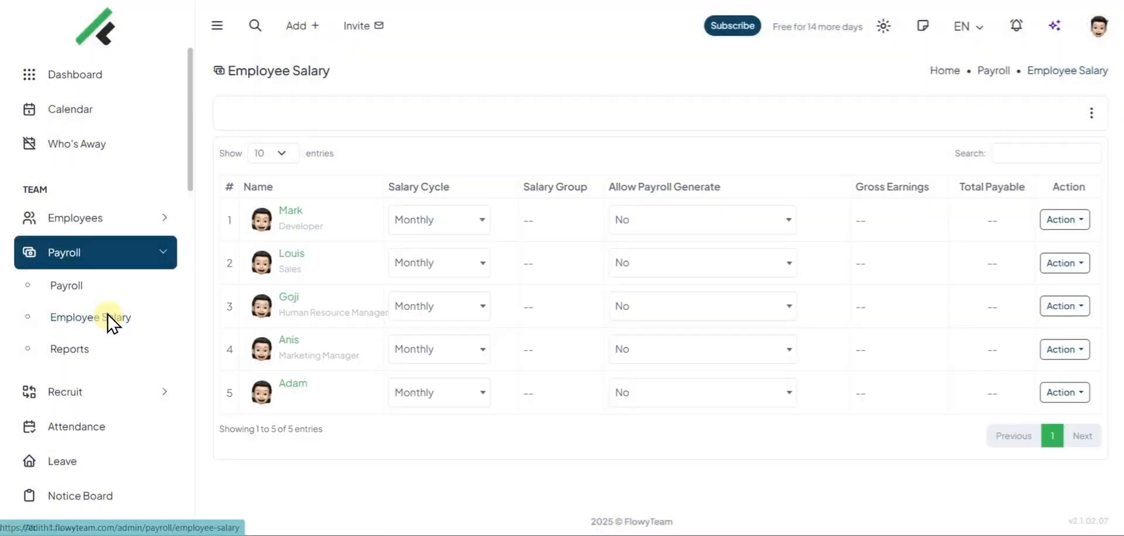
click(426, 227)
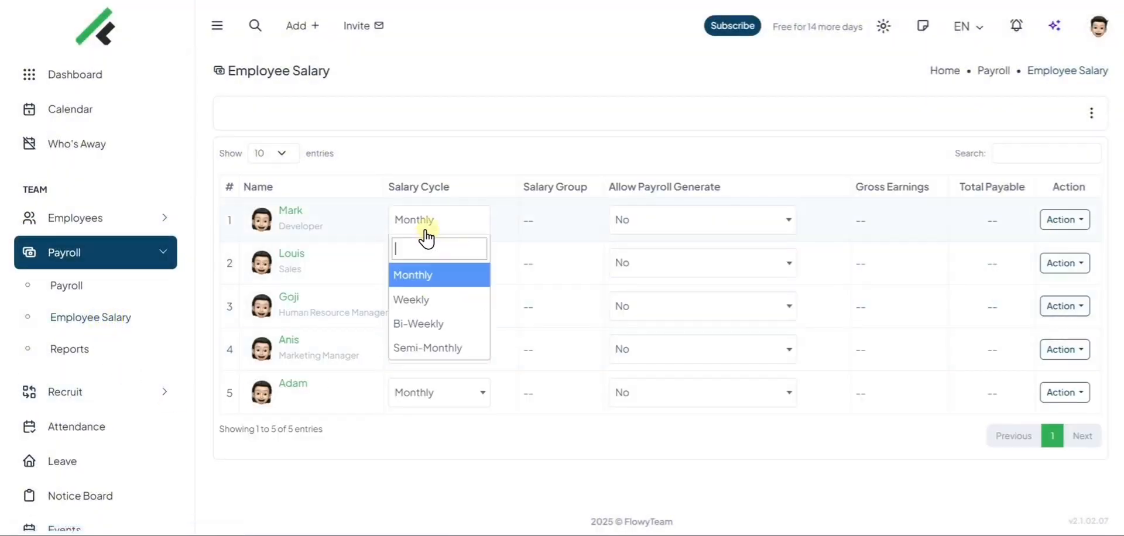
click(435, 230)
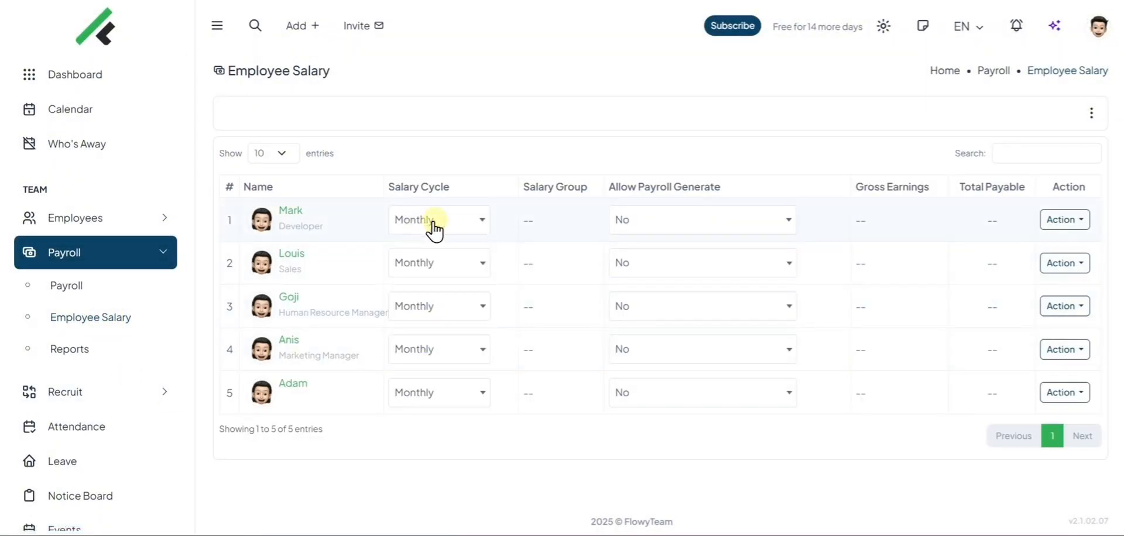
click(1054, 222)
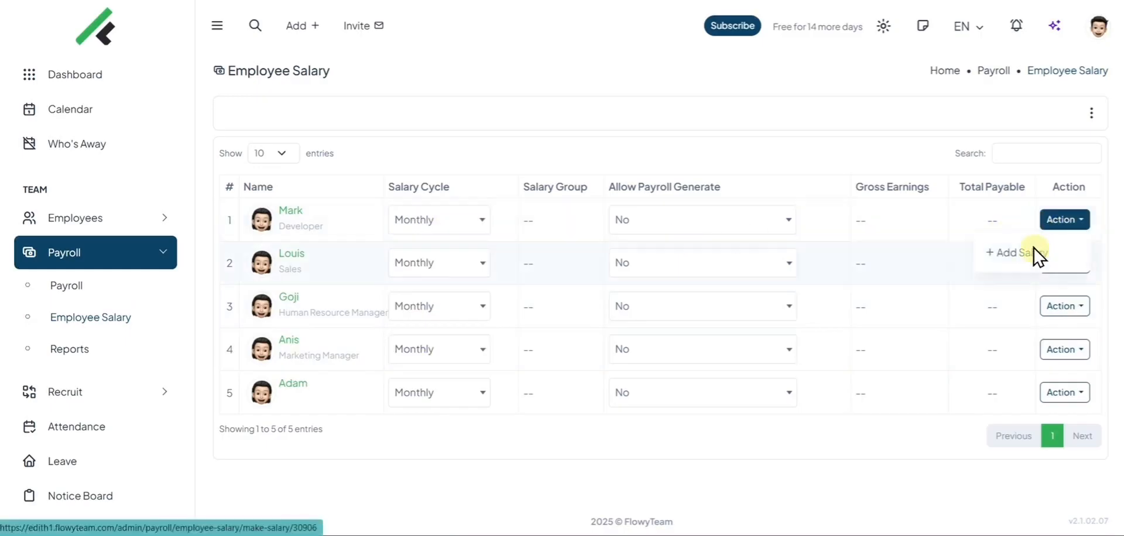
Open the Payroll Report and look through the company's month-wise TDS calculation
click(121, 355)
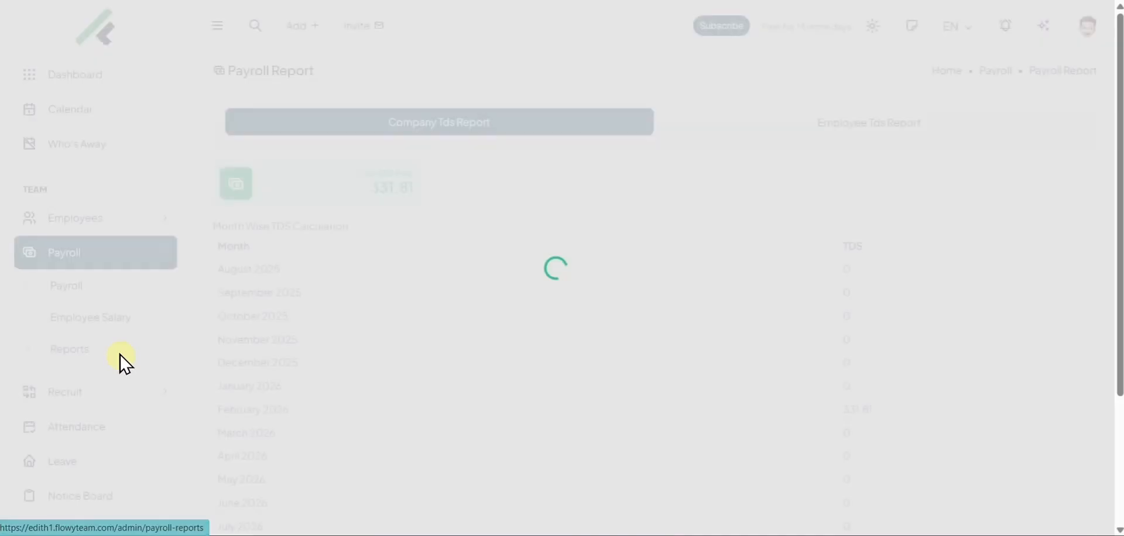
scroll(287, 270, down, 3)
scroll(297, 256, up, 3)
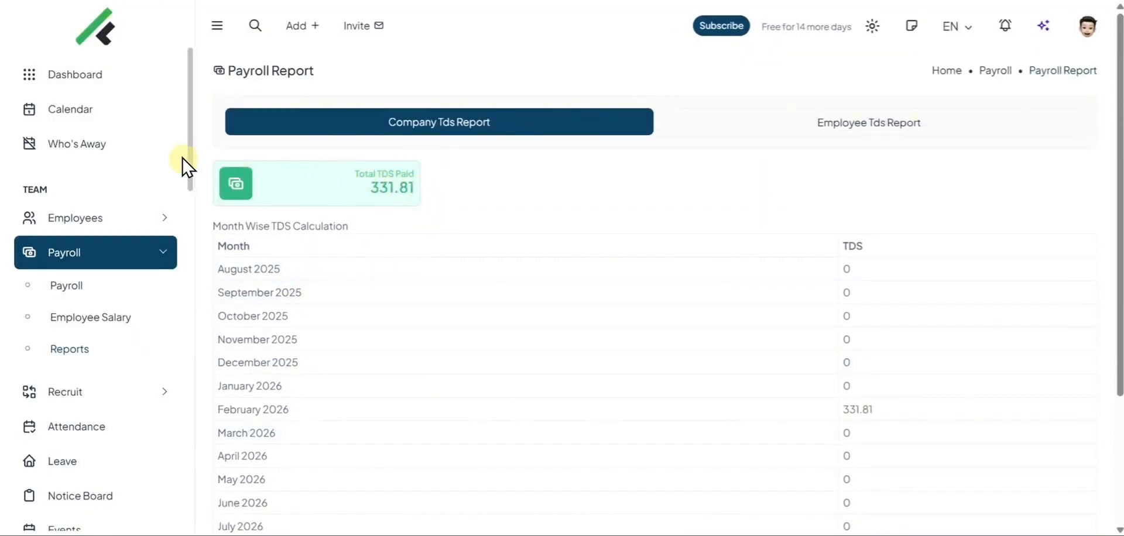
Open the Payroll module's settings from the company settings
drag(189, 166, 167, 527)
click(82, 468)
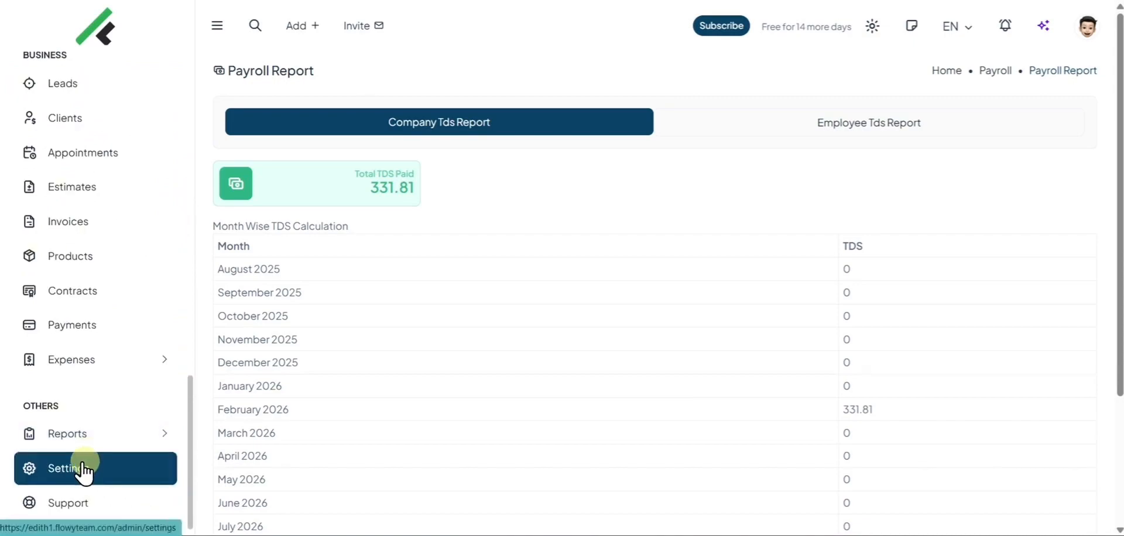
scroll(381, 387, down, 5)
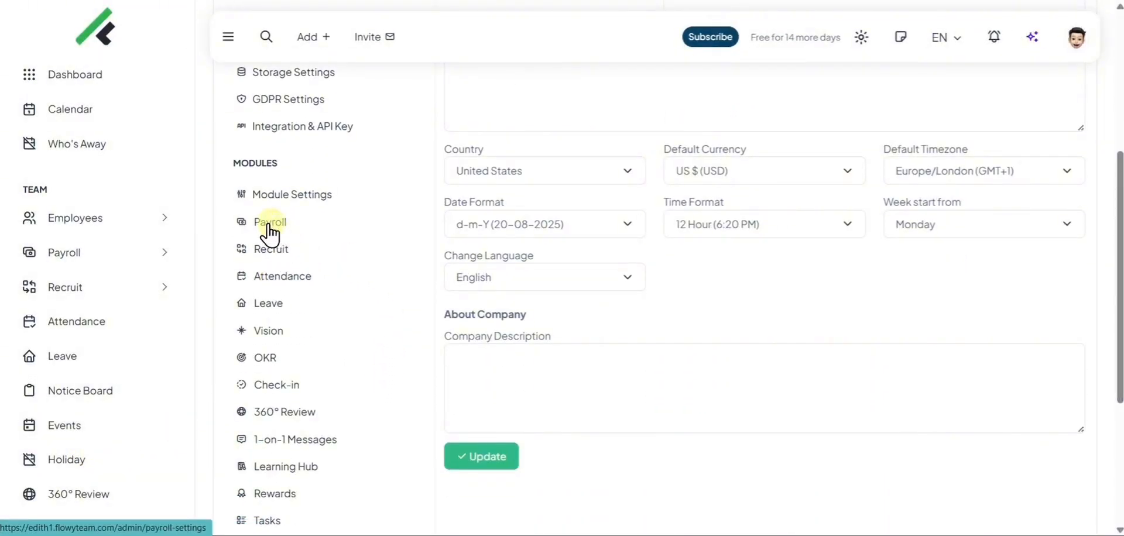
click(268, 225)
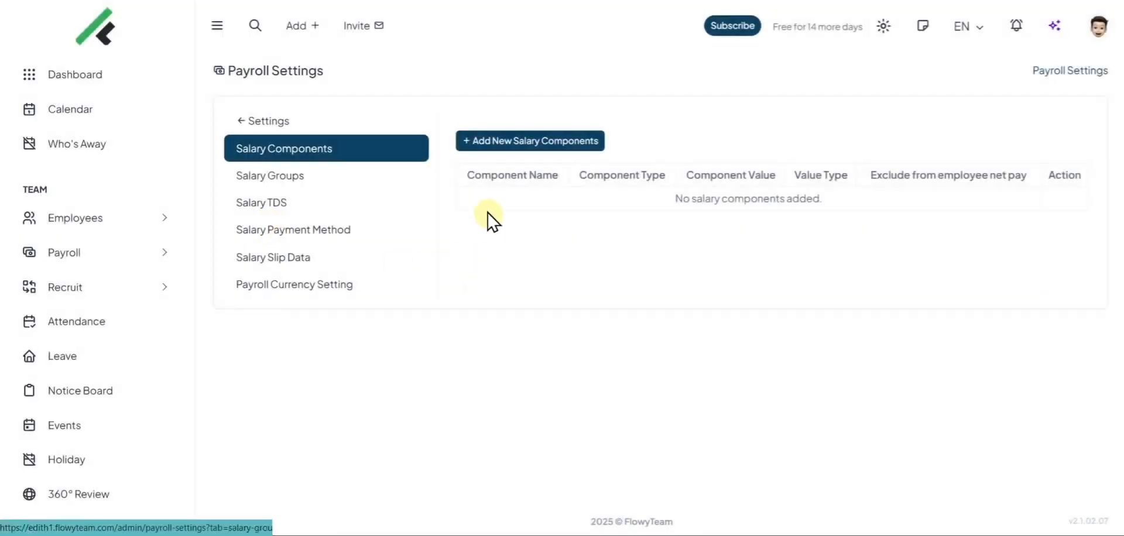
Start a new salary component named "Allowance" with the Fixed value type
click(480, 140)
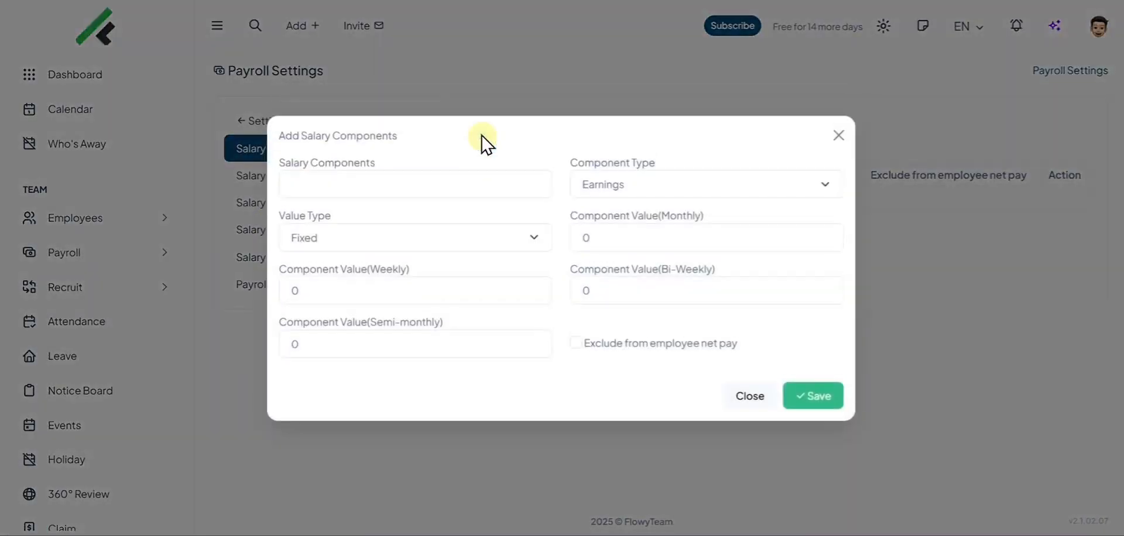
click(454, 189)
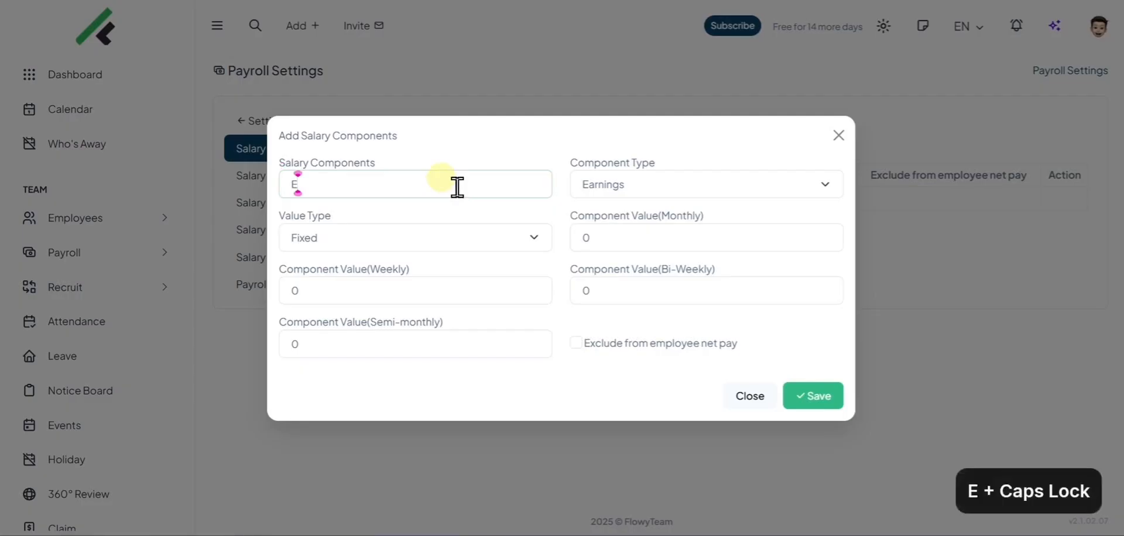
text(E)
key(BackSpace)
text(All)
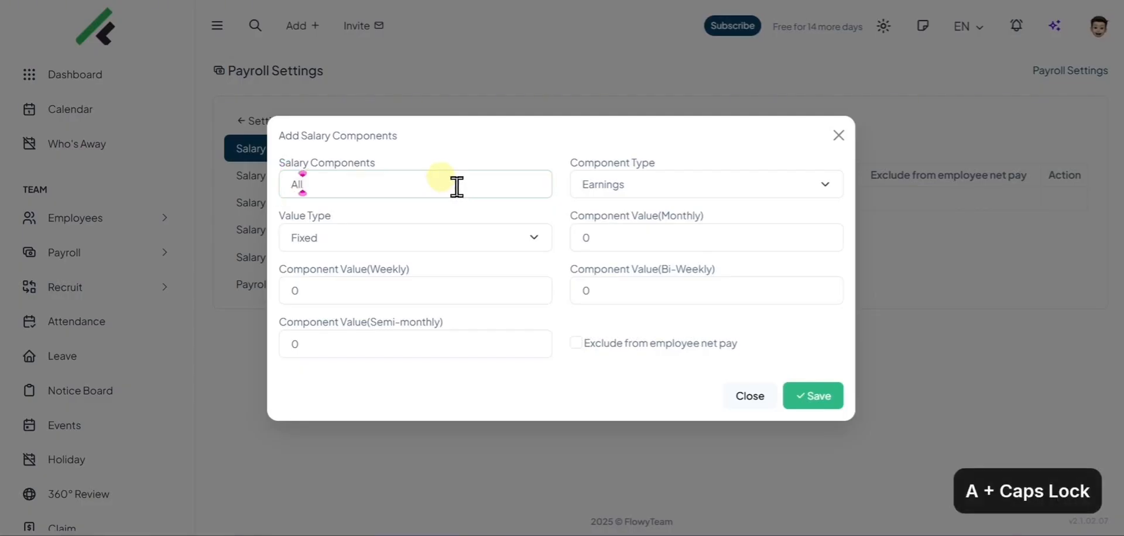
text(owance)
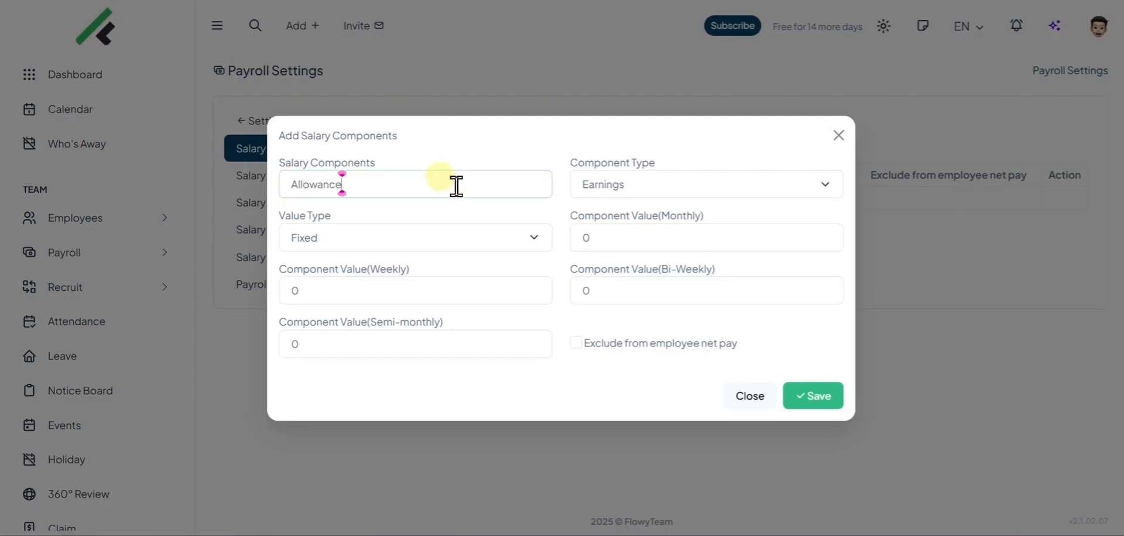
click(427, 240)
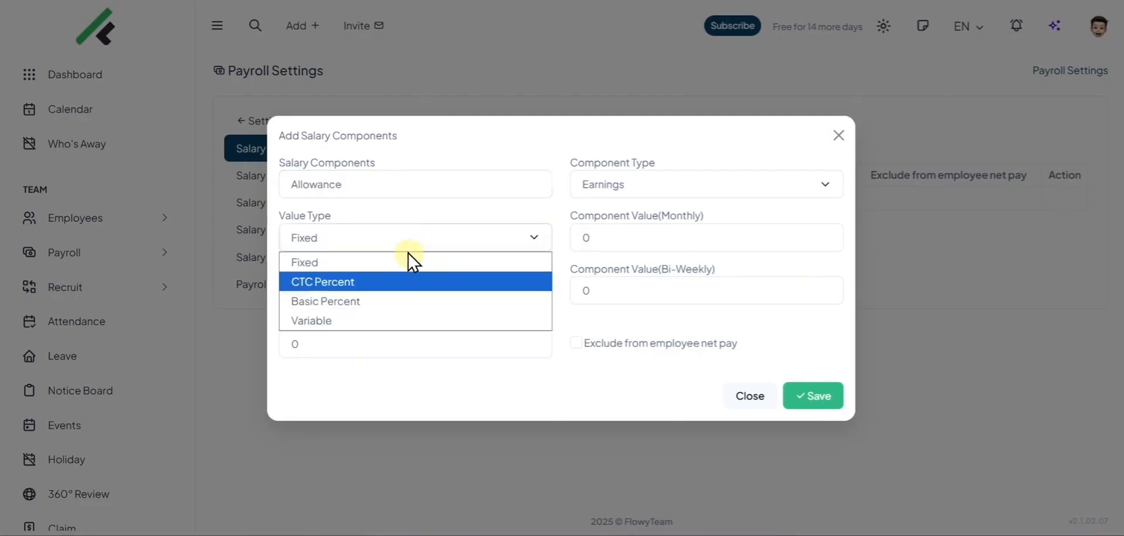
click(381, 263)
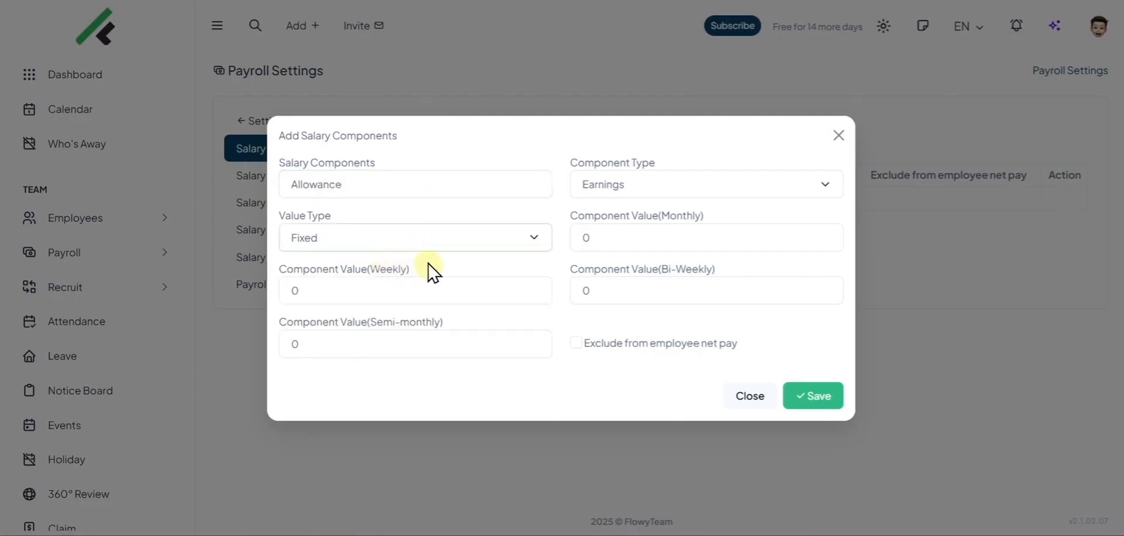
Set the Allowance component's monthly value to 50, keep its type as Earnings, and save it
double_click(589, 238)
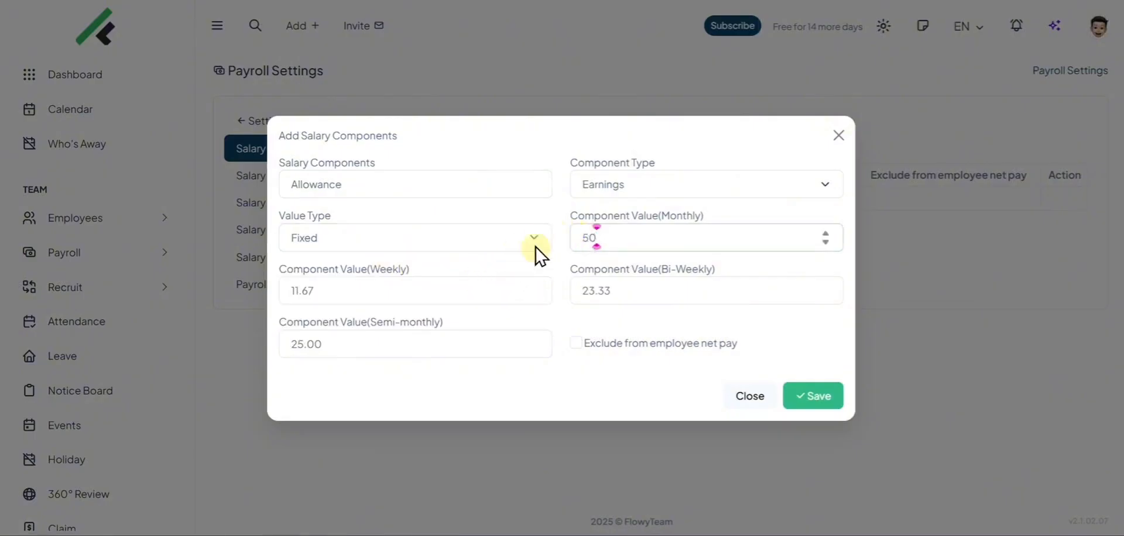
click(588, 189)
click(608, 205)
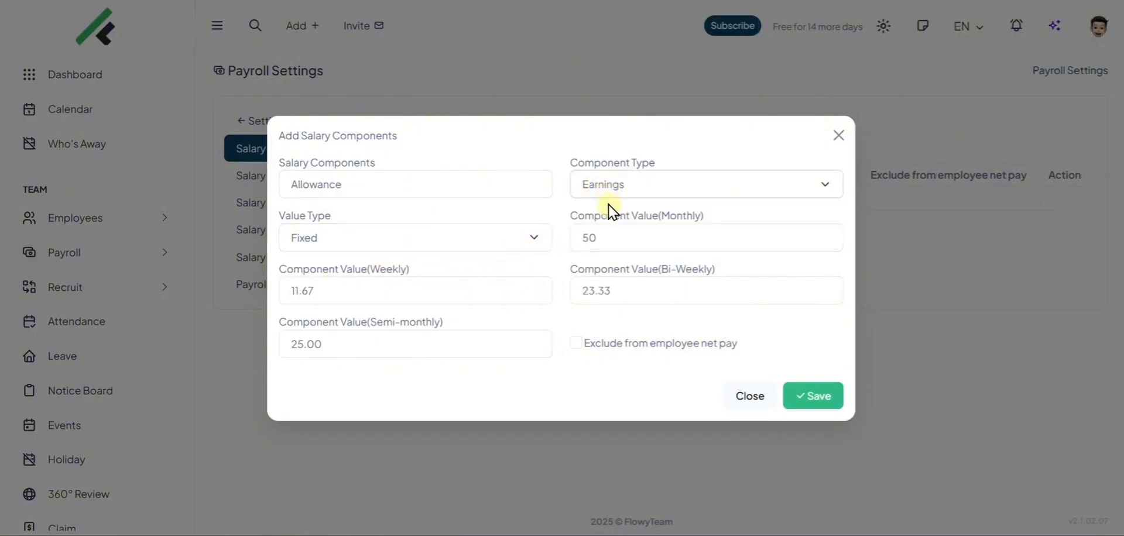
click(796, 395)
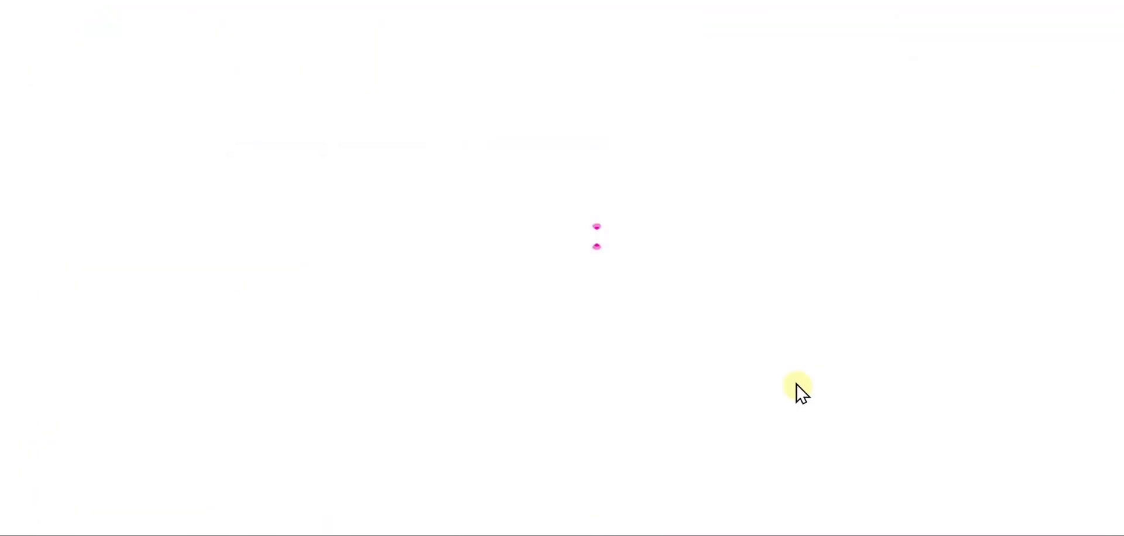
Add and save a salary component named "Tax" of type Deductions, with the Basic Percent value type and a monthly value of 2
click(537, 141)
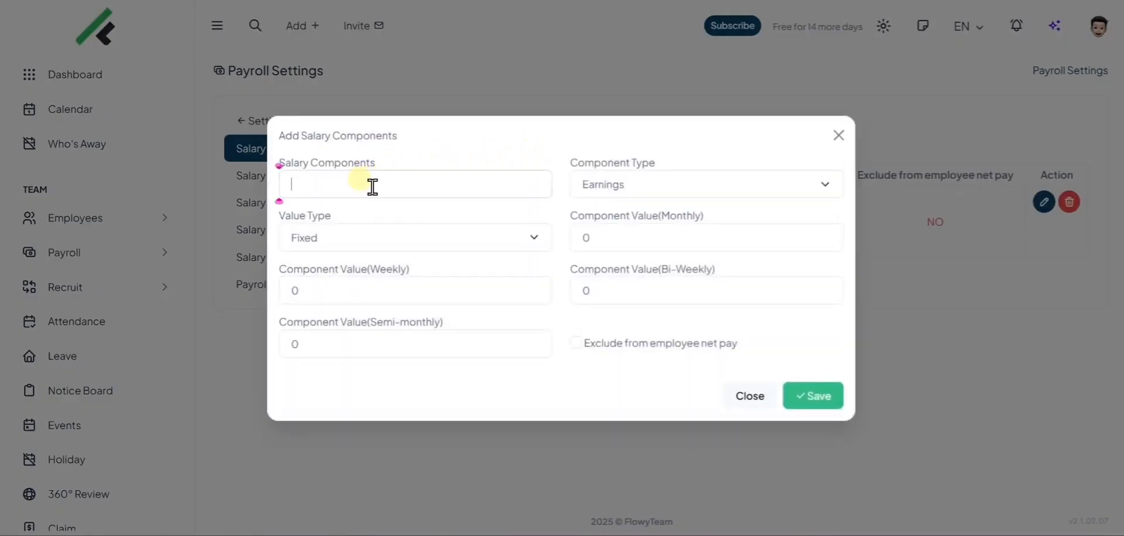
text(Tax)
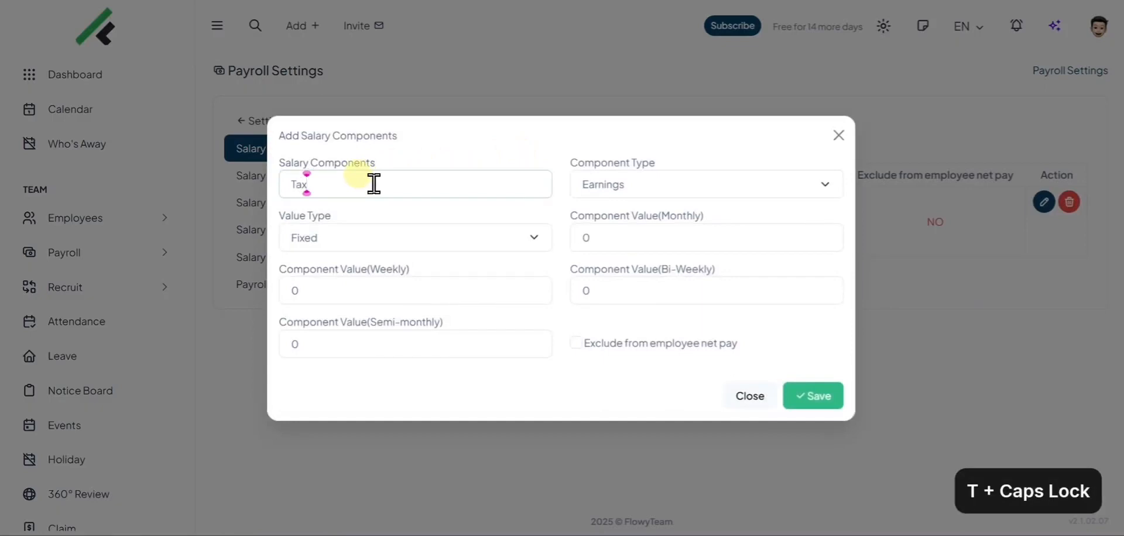
click(592, 189)
click(594, 221)
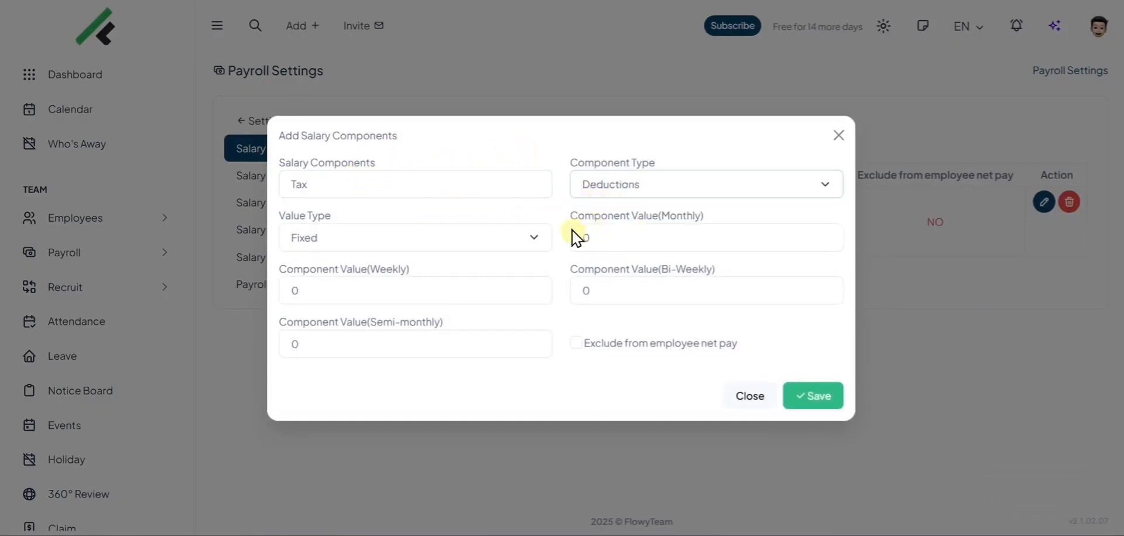
click(473, 238)
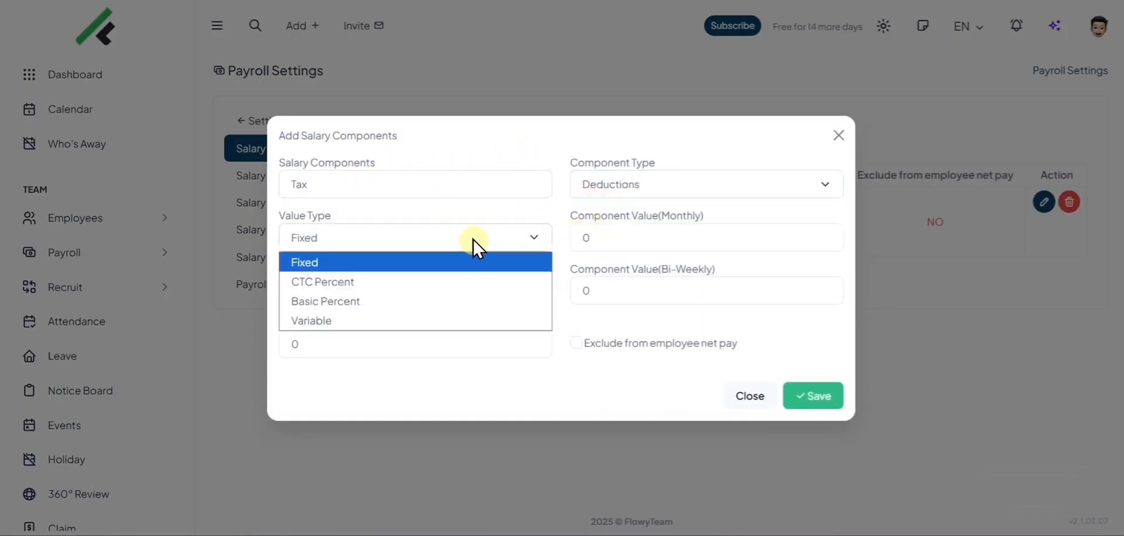
click(368, 301)
double_click(596, 275)
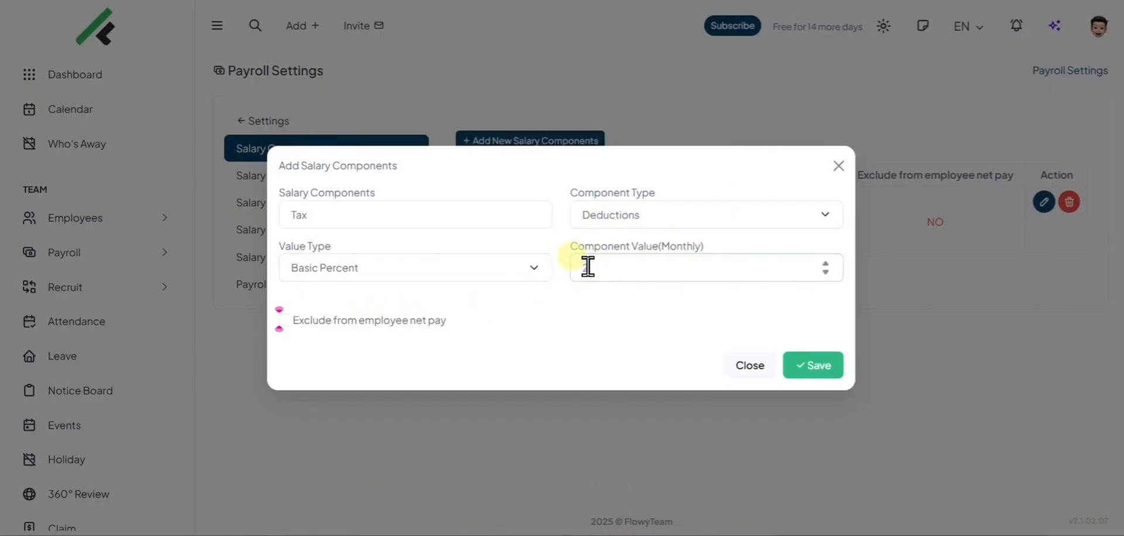
click(799, 360)
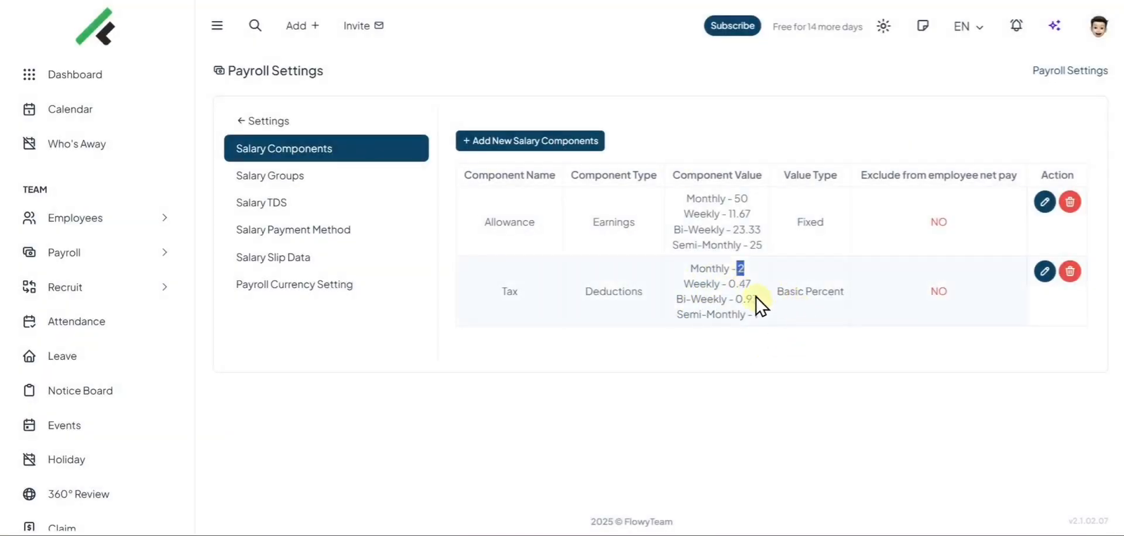
Create a salary group named "Full Time" with the Allowance and Tax components assigned, and save it
click(284, 179)
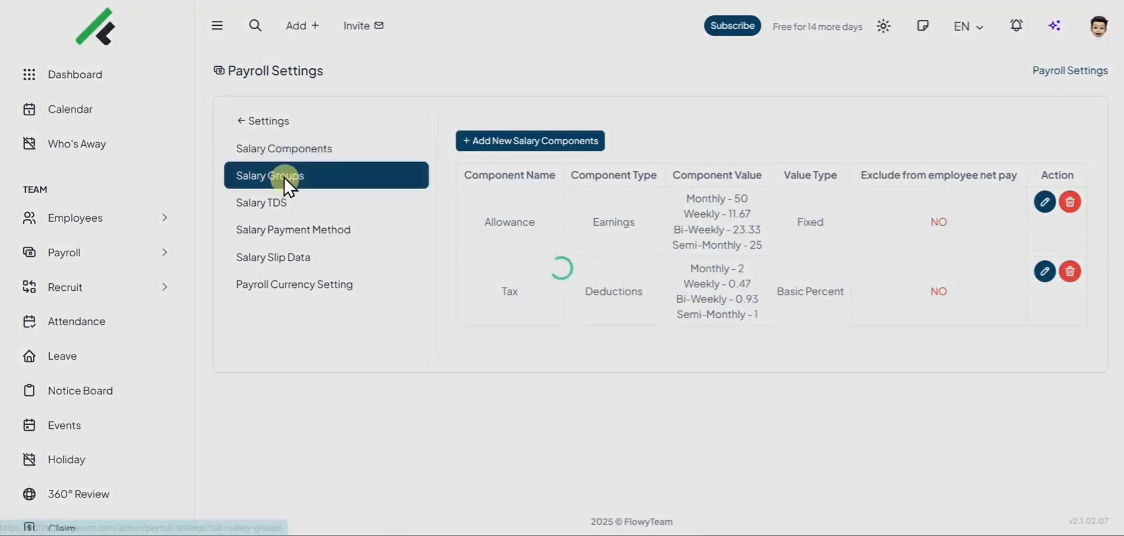
click(501, 140)
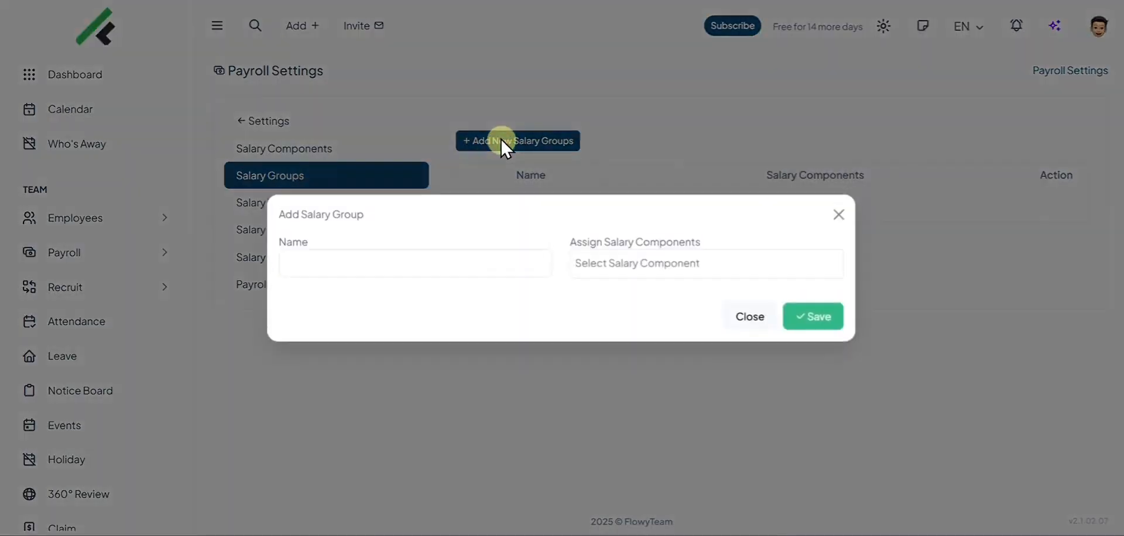
click(455, 266)
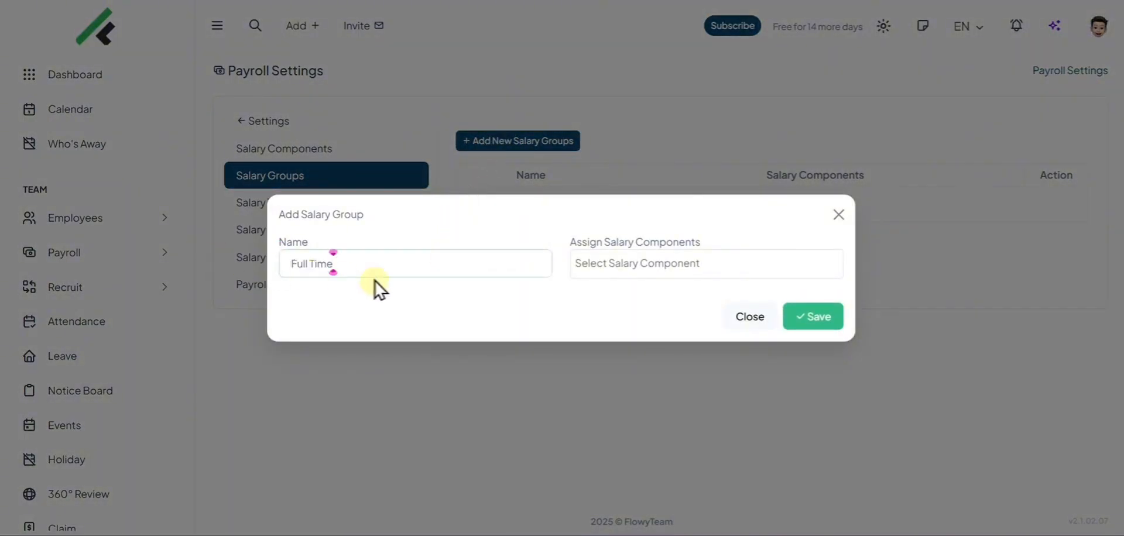
click(607, 274)
click(595, 289)
click(665, 269)
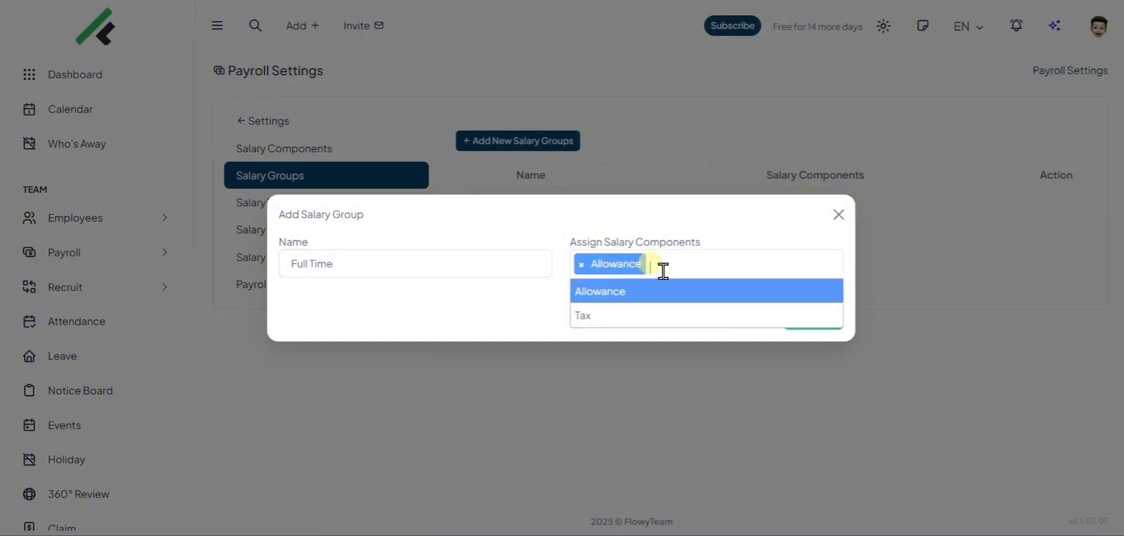
click(627, 316)
click(808, 316)
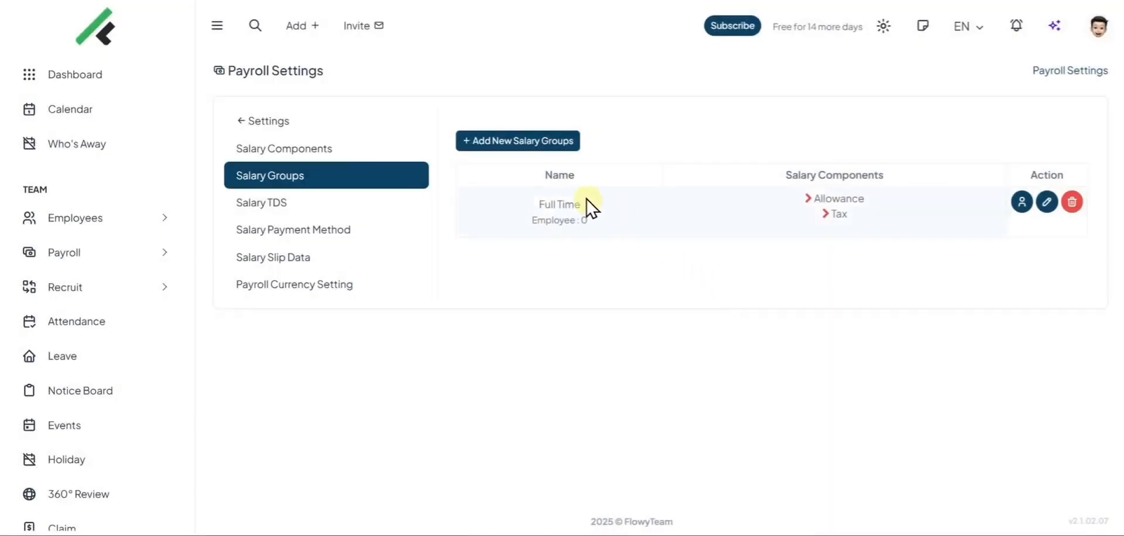
Select the first four listed employees for assignment to the Full Time salary group
click(1021, 202)
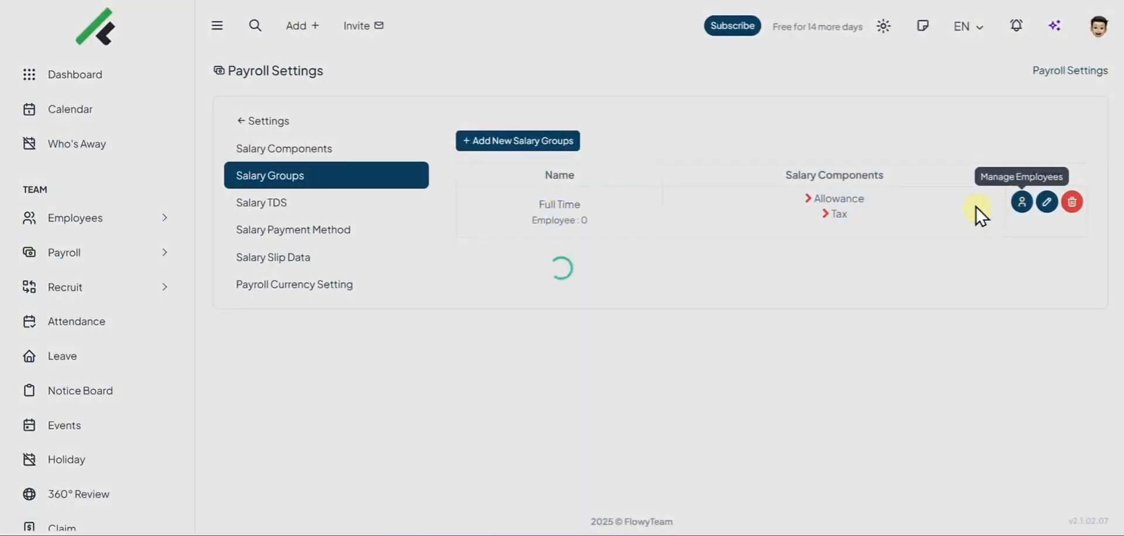
click(492, 268)
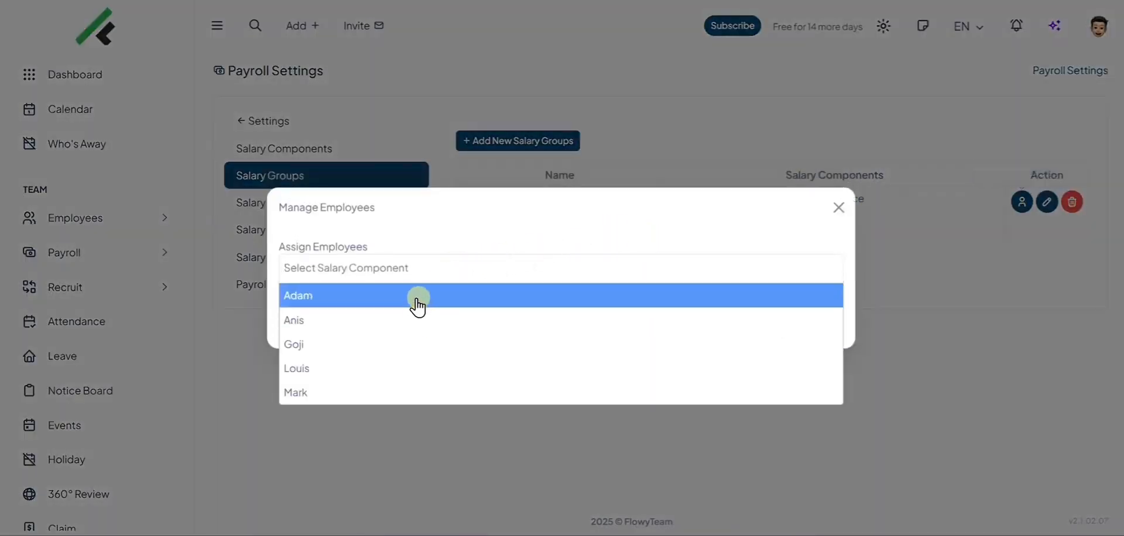
click(416, 297)
click(447, 274)
click(403, 325)
click(425, 275)
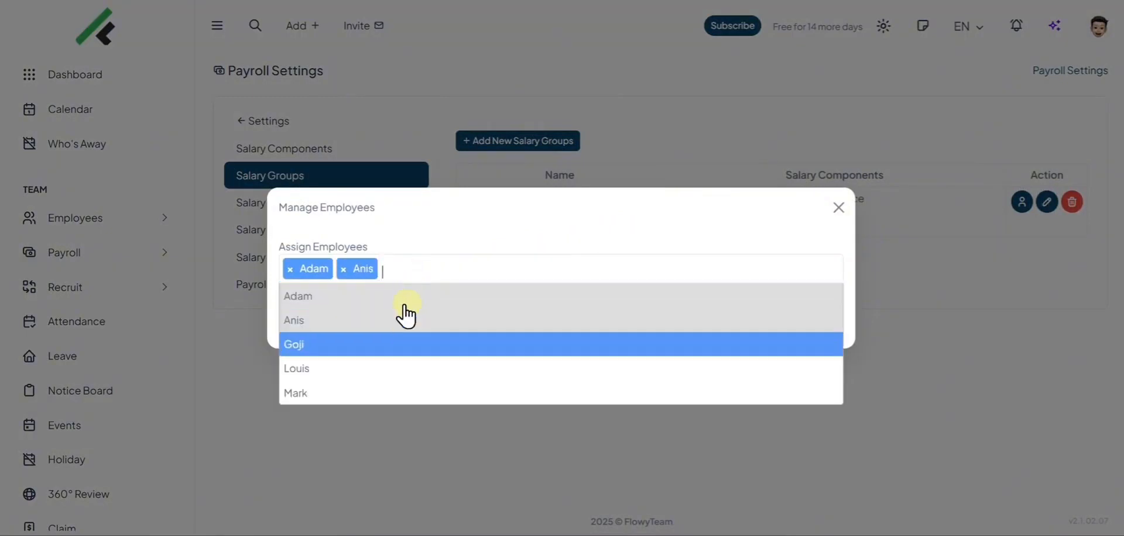
click(398, 345)
click(468, 275)
click(403, 368)
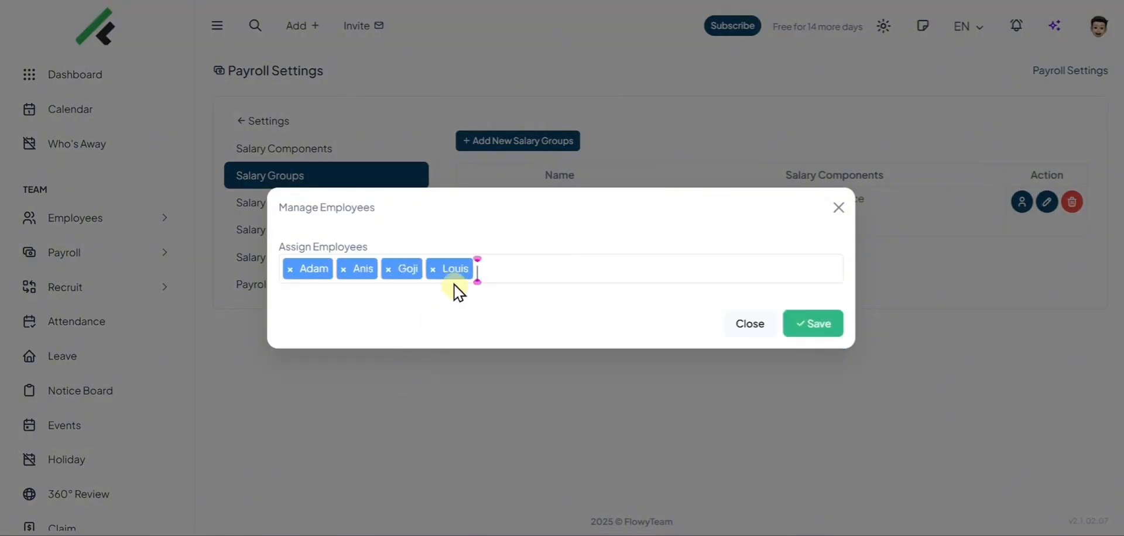
Add the last listed employee to the selection, remove that employee again, and save the Full Time group's assignments
click(455, 278)
click(412, 392)
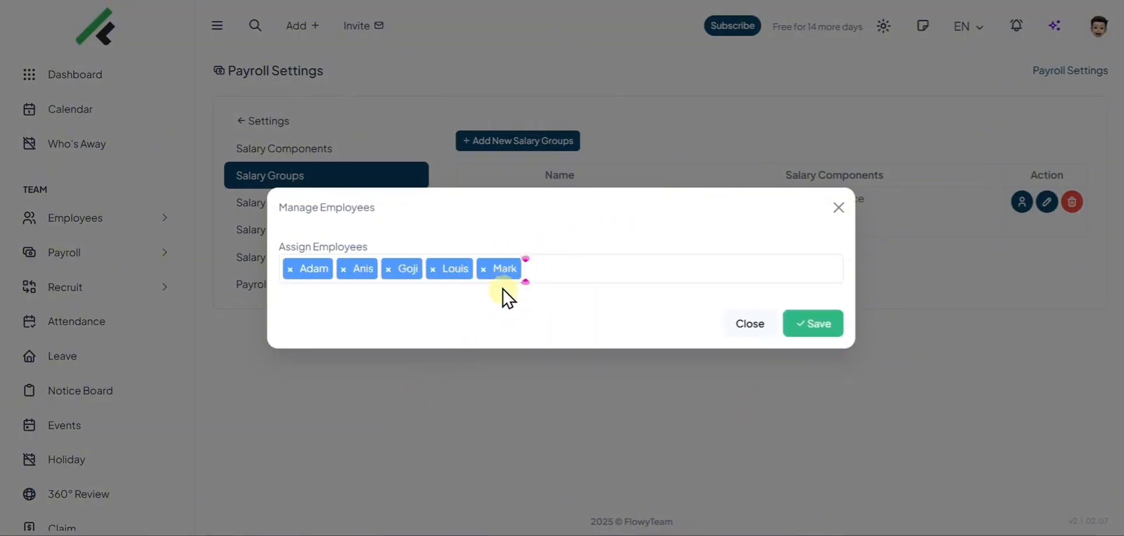
click(483, 270)
click(785, 252)
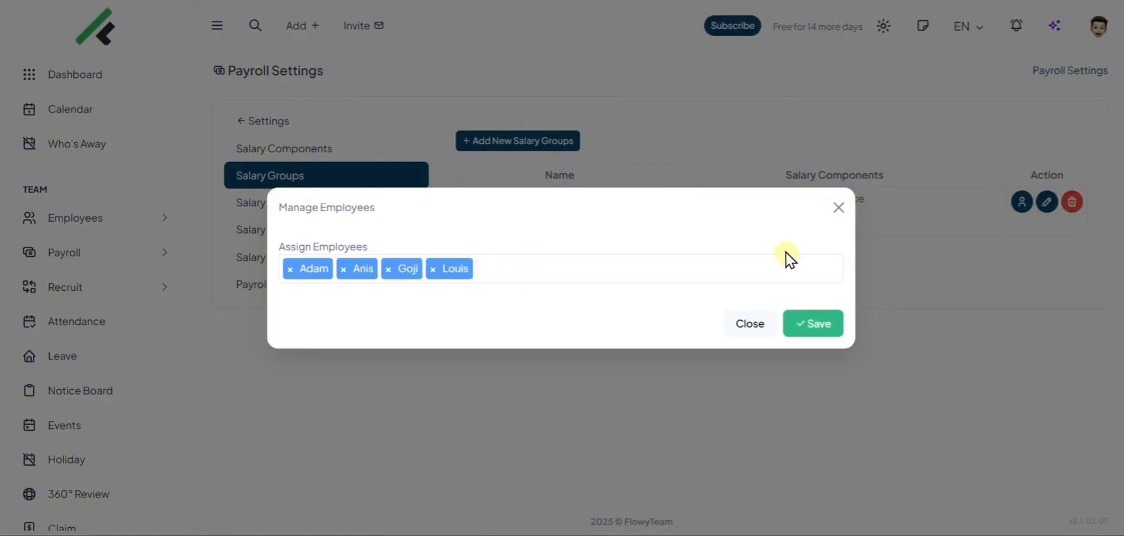
click(821, 328)
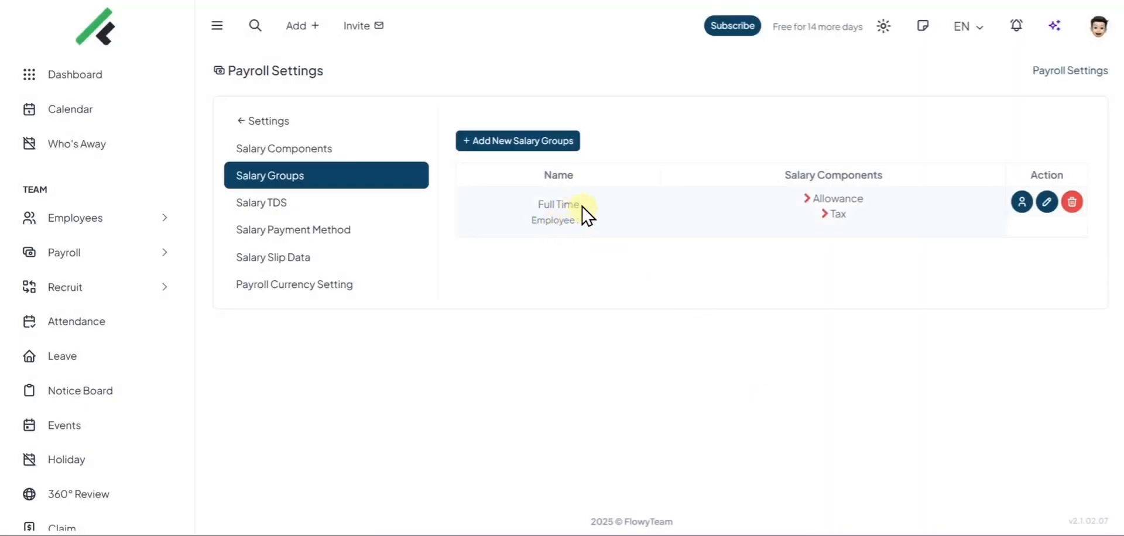
Open the Employee Salary list and set Allow Payroll Generate to Yes for the Sales employee
click(142, 248)
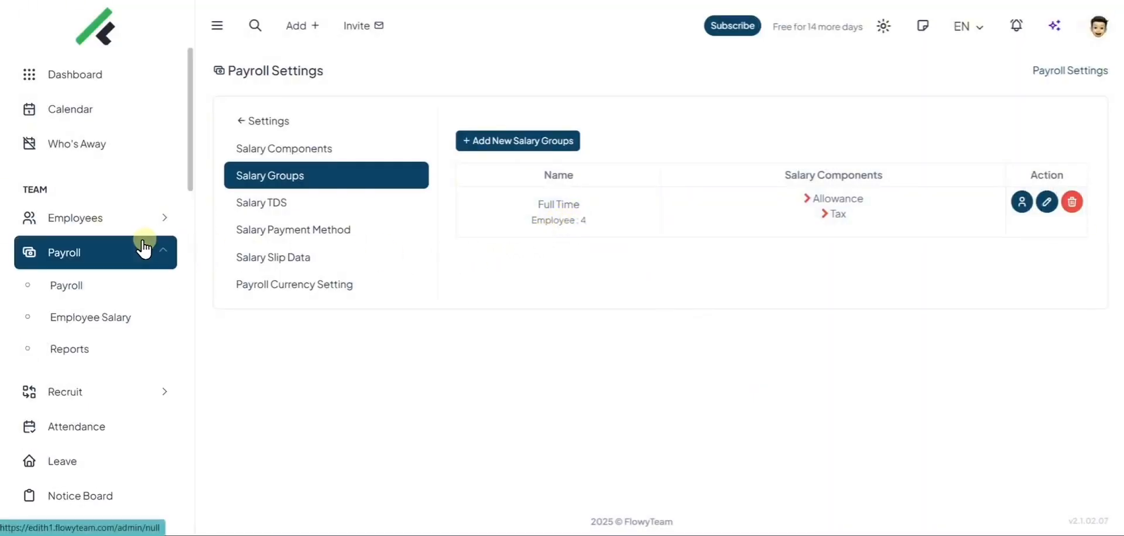
click(90, 318)
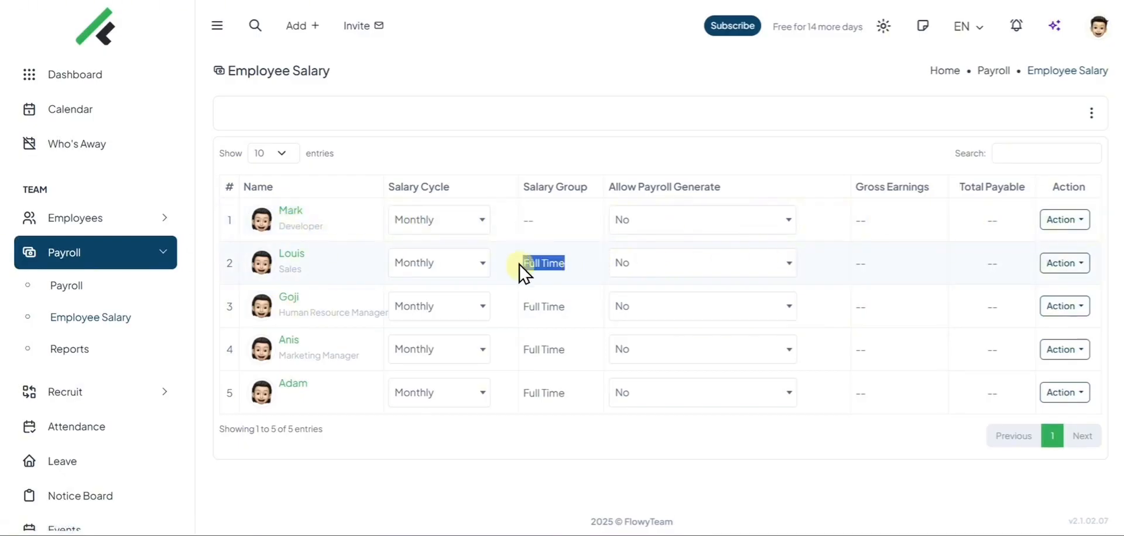
click(832, 263)
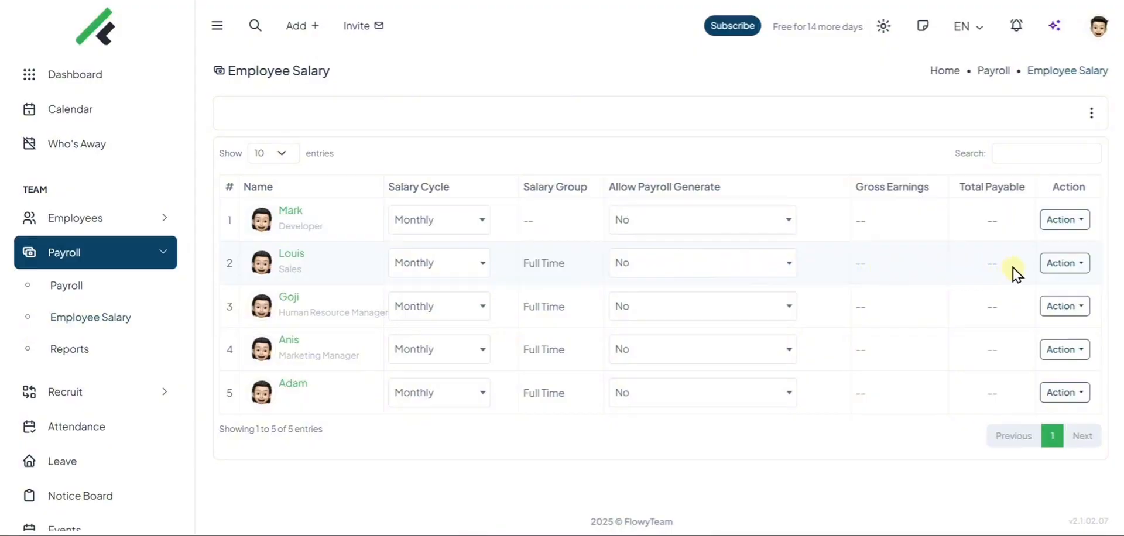
click(726, 265)
click(690, 317)
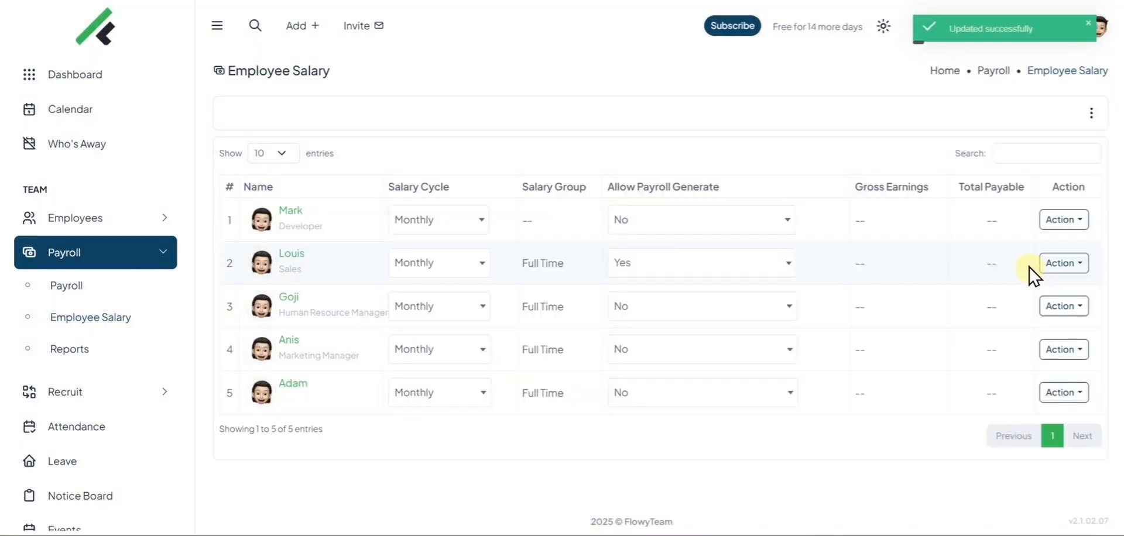
Start the Sales employee's salary setup with an Annual CTC of 29400 and a Fixed basic salary of 2400
click(1044, 261)
click(1030, 294)
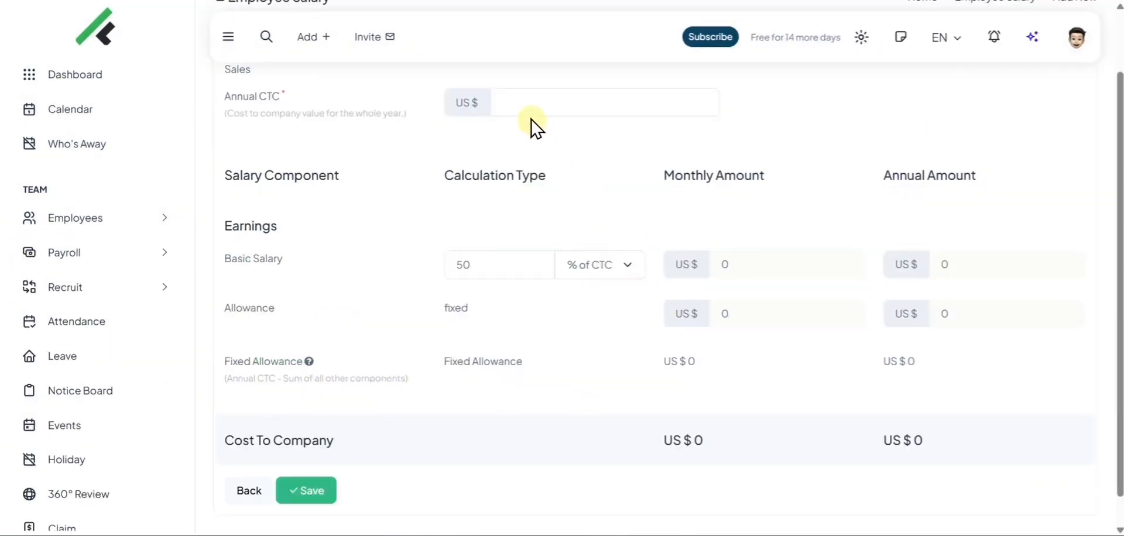
click(585, 309)
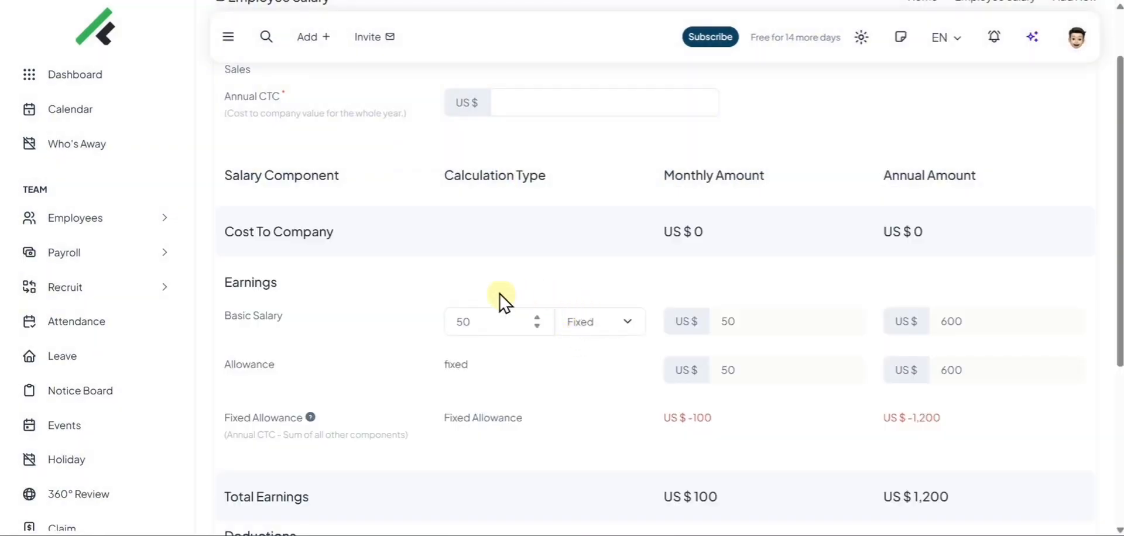
drag(728, 370, 750, 378)
click(524, 108)
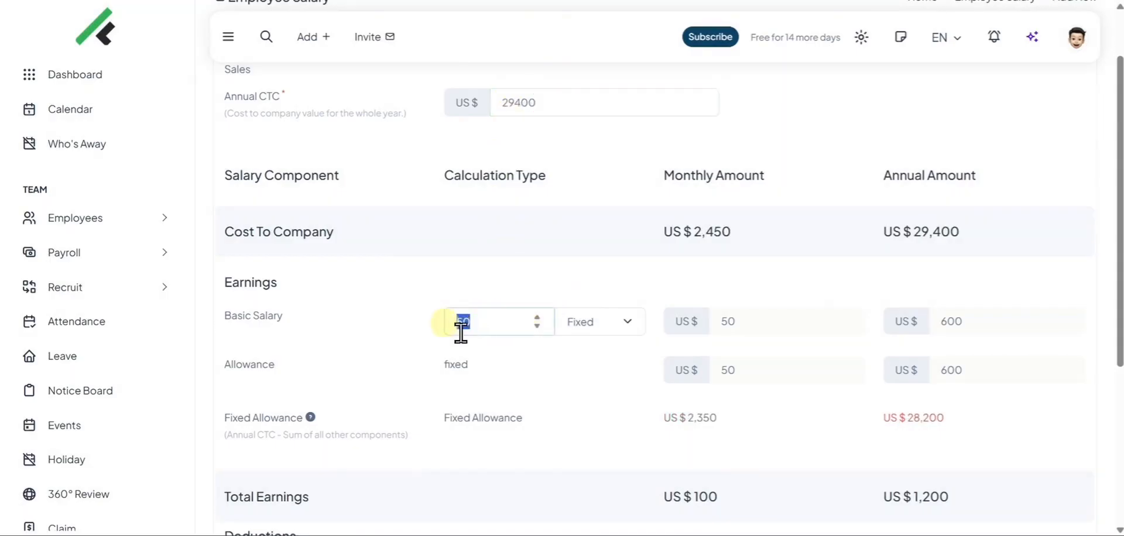
text(24)
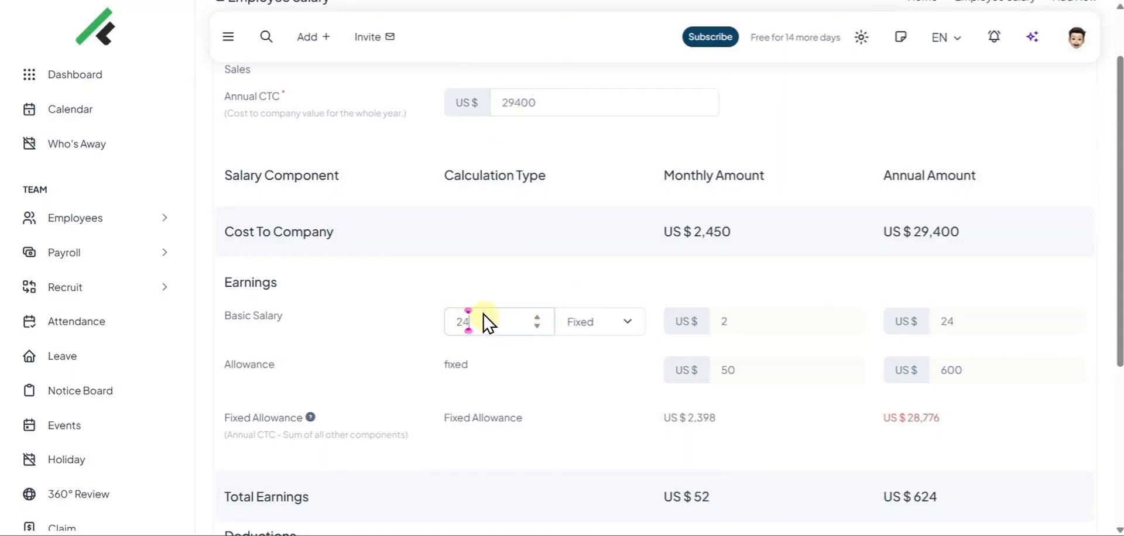
text(00)
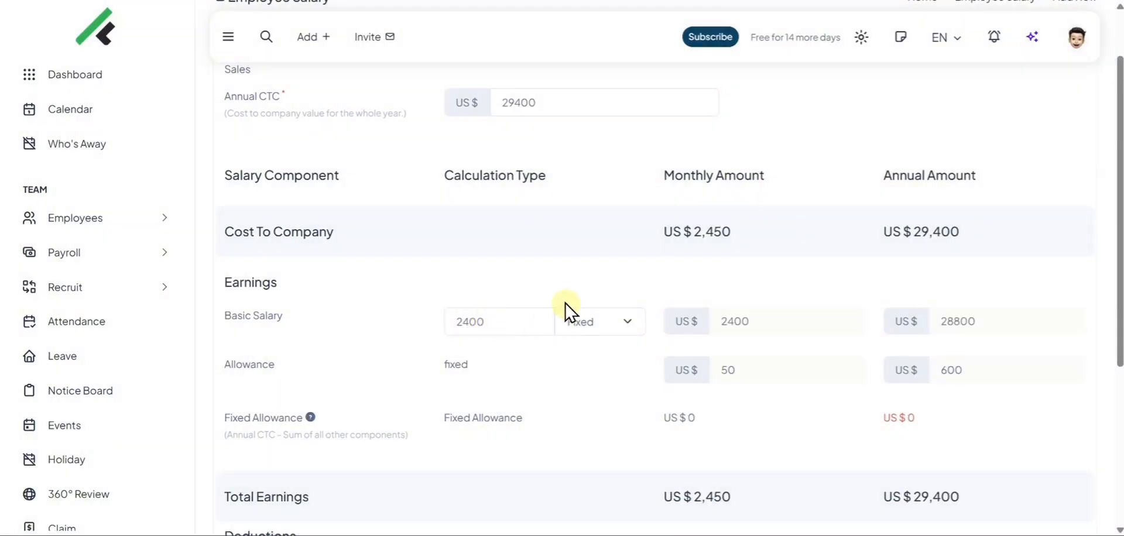
Examine the monthly basic salary, total earnings and tax deduction in the Sales employee's salary breakdown
scroll(585, 316, down, 2)
double_click(731, 176)
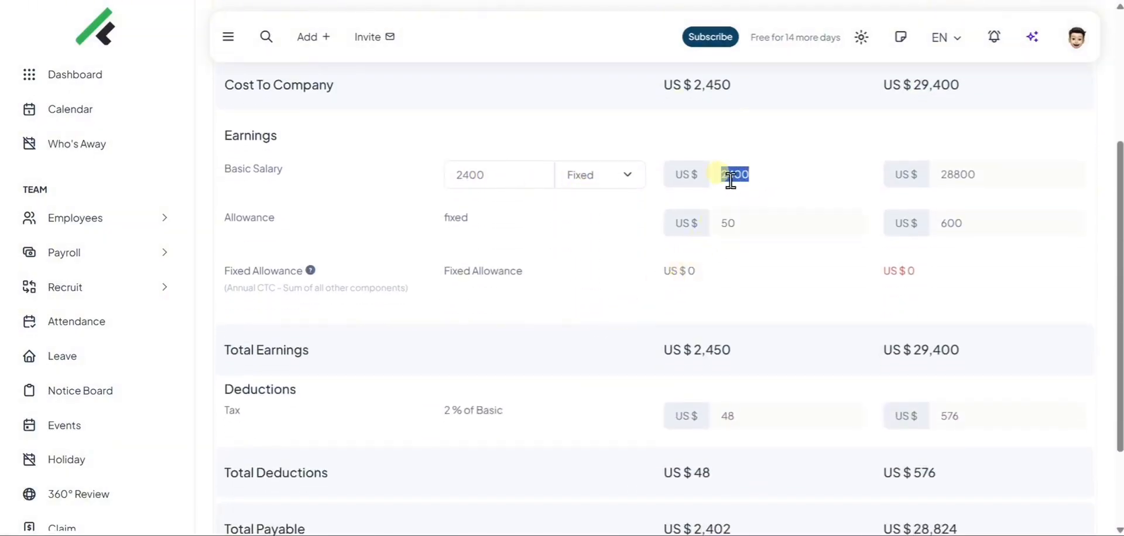
drag(731, 350, 655, 358)
scroll(507, 374, down, 2)
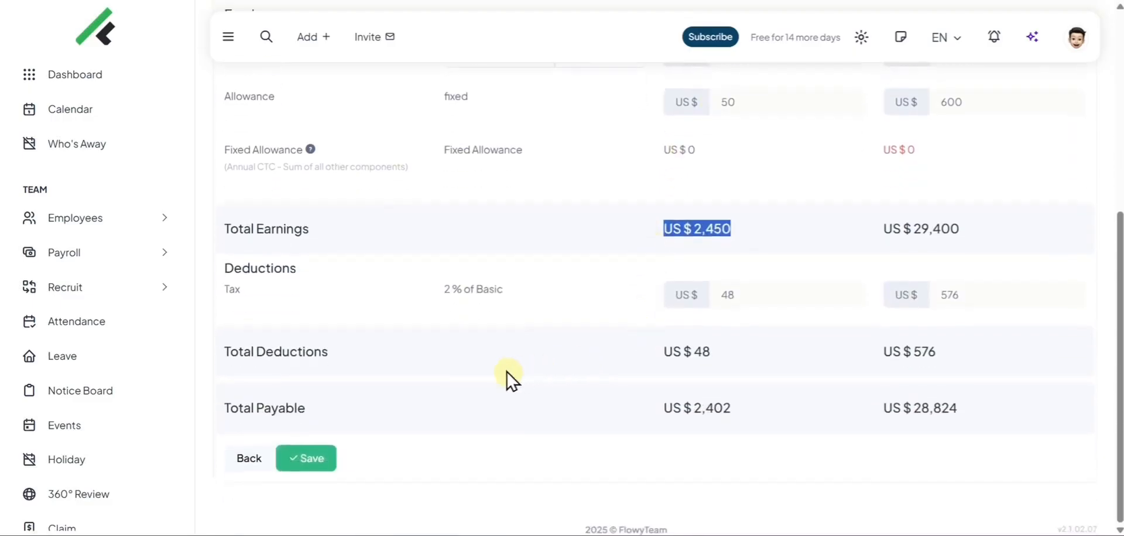
drag(503, 289, 426, 288)
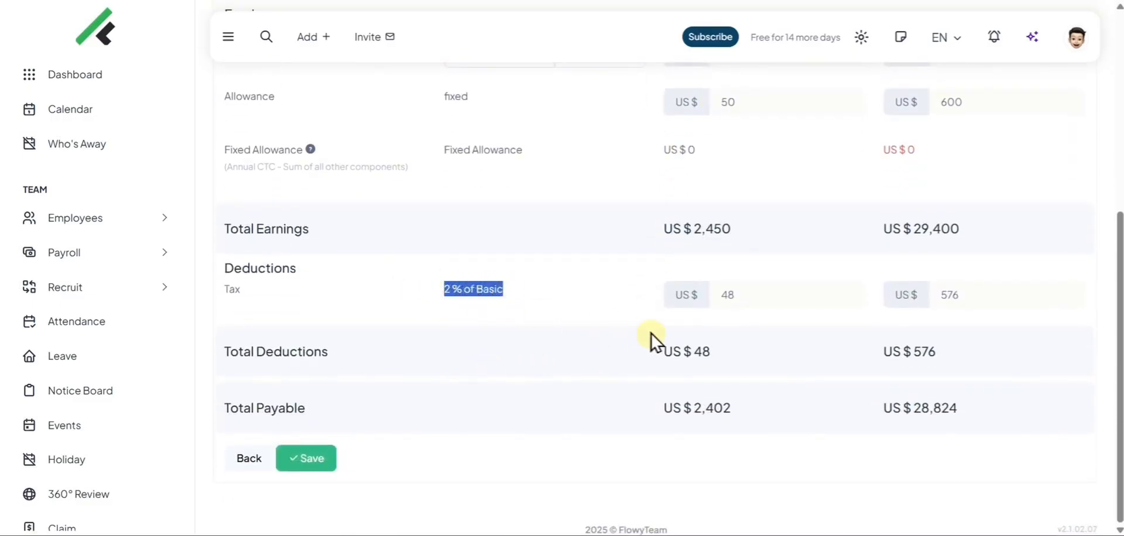
Recheck the Annual CTC of 29400 against the salary totals and save the Sales employee's salary
scroll(701, 357, up, 5)
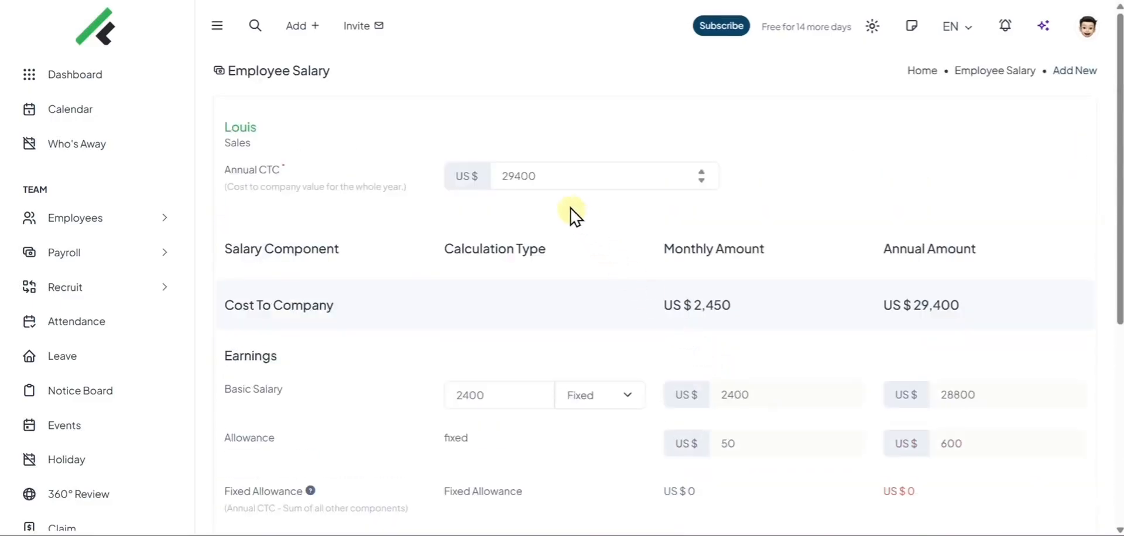
double_click(514, 185)
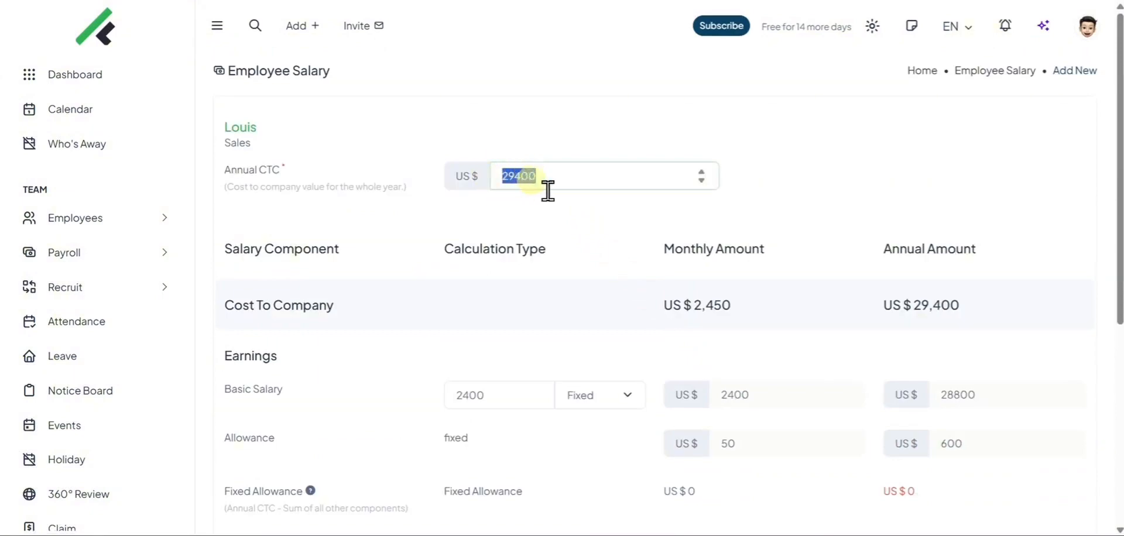
text(29600)
scroll(548, 199, down, 6)
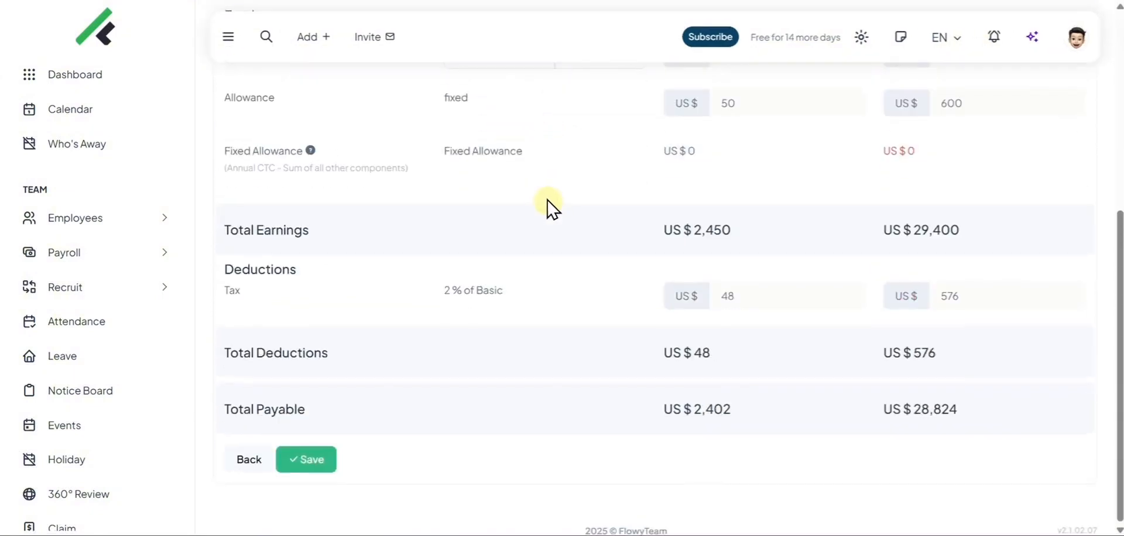
scroll(550, 207, up, 6)
scroll(553, 178, down, 6)
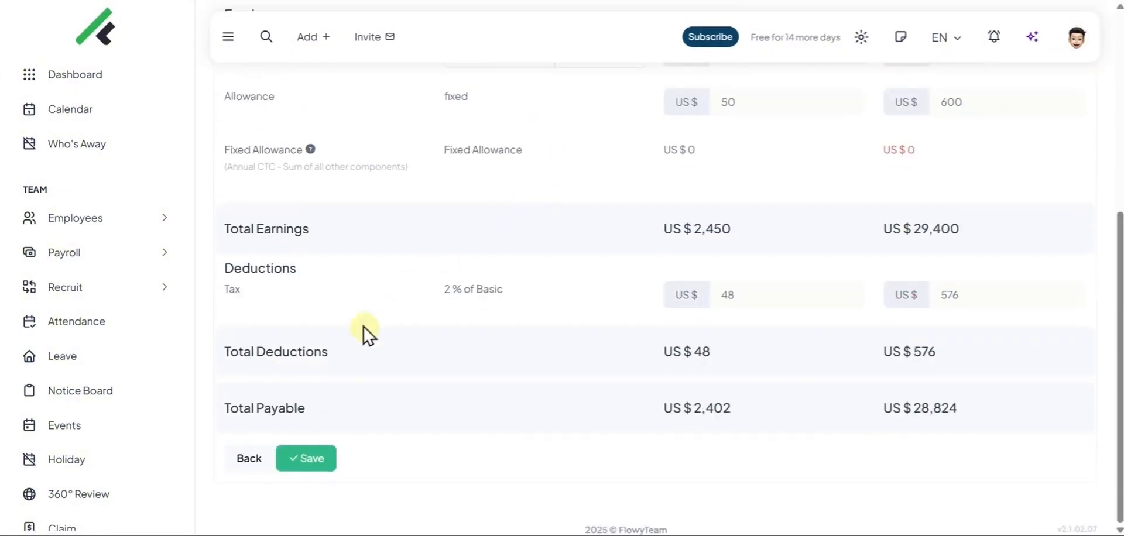
click(310, 459)
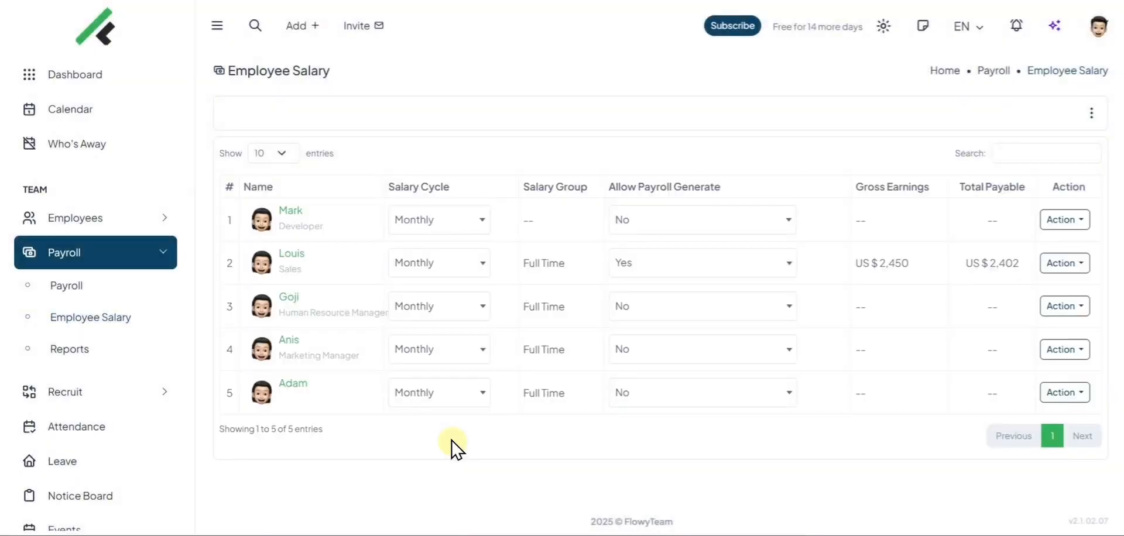
Add an annual salary increment of 500 for the Sales employee and save it
click(1048, 266)
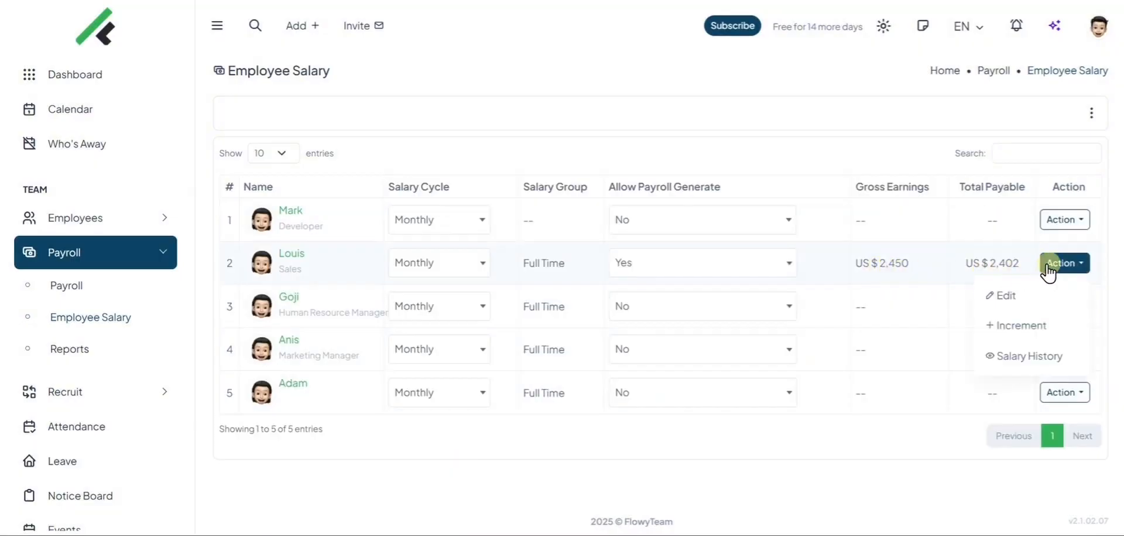
click(1024, 326)
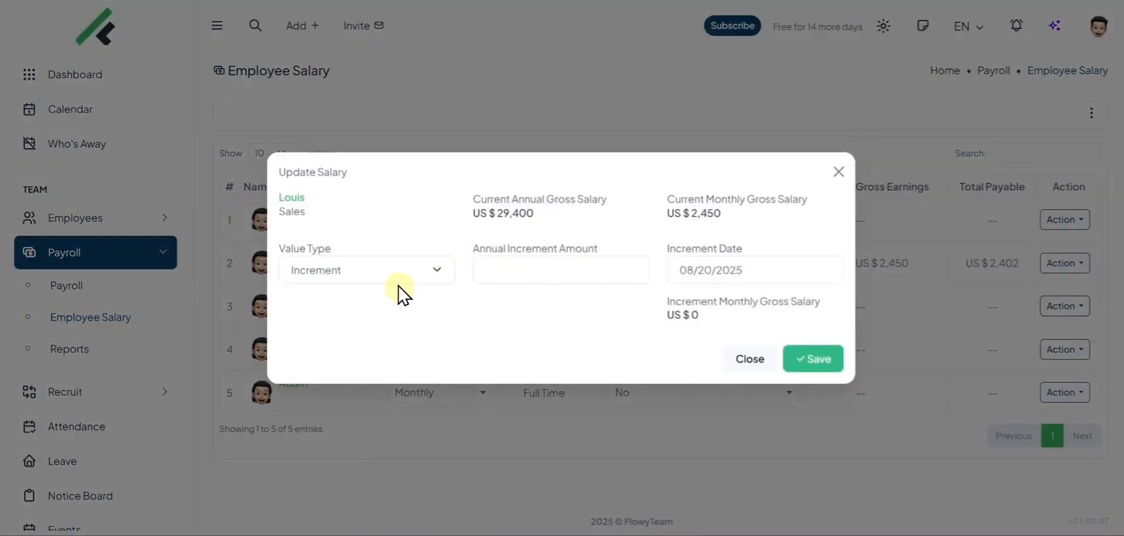
click(410, 273)
click(412, 271)
click(535, 274)
text(500)
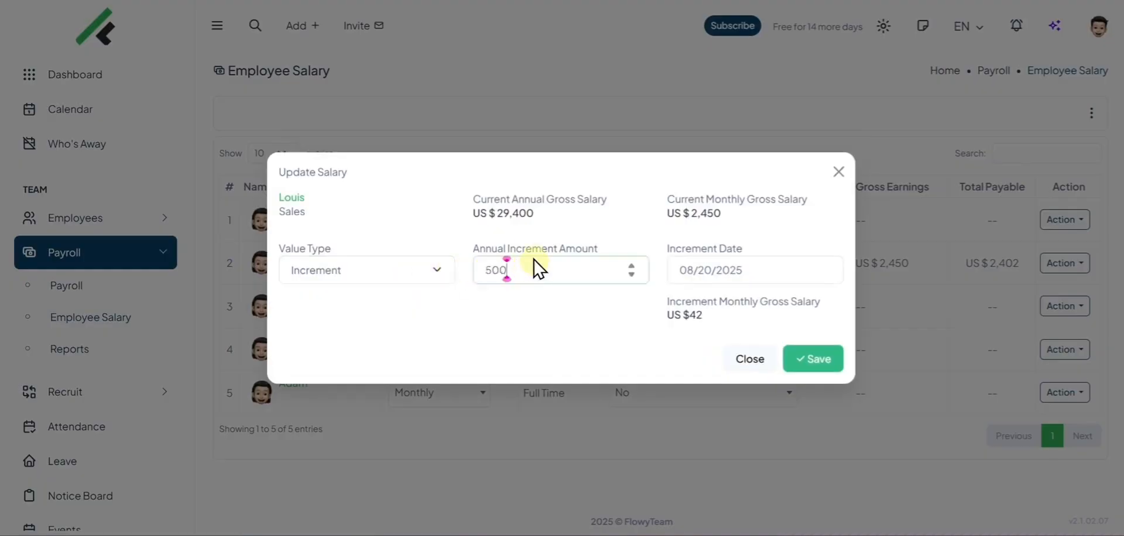
click(809, 360)
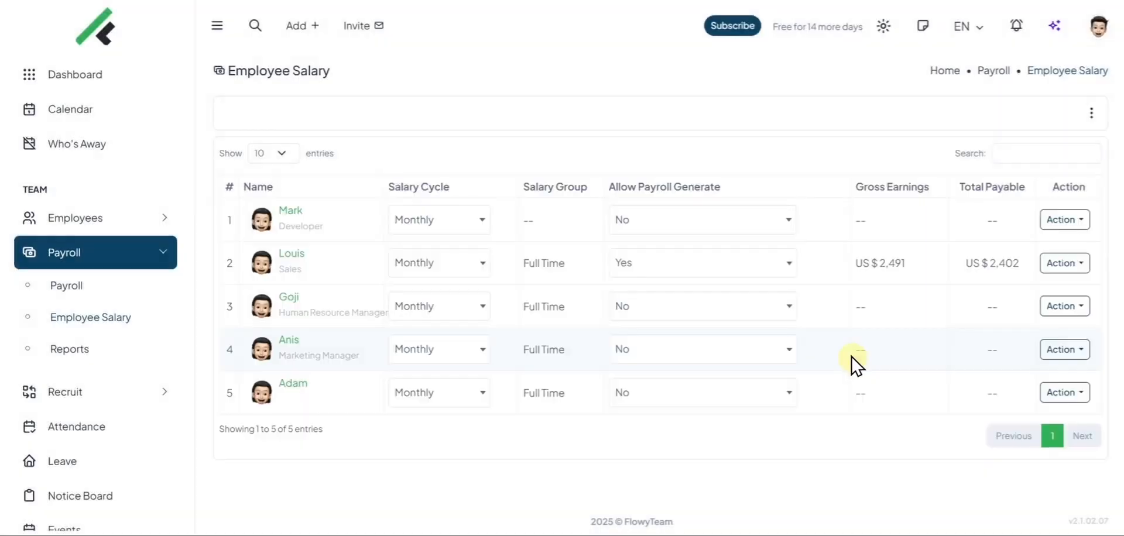
Review the Sales employee's salary history, including the initial and increment entries, and close it
click(1056, 265)
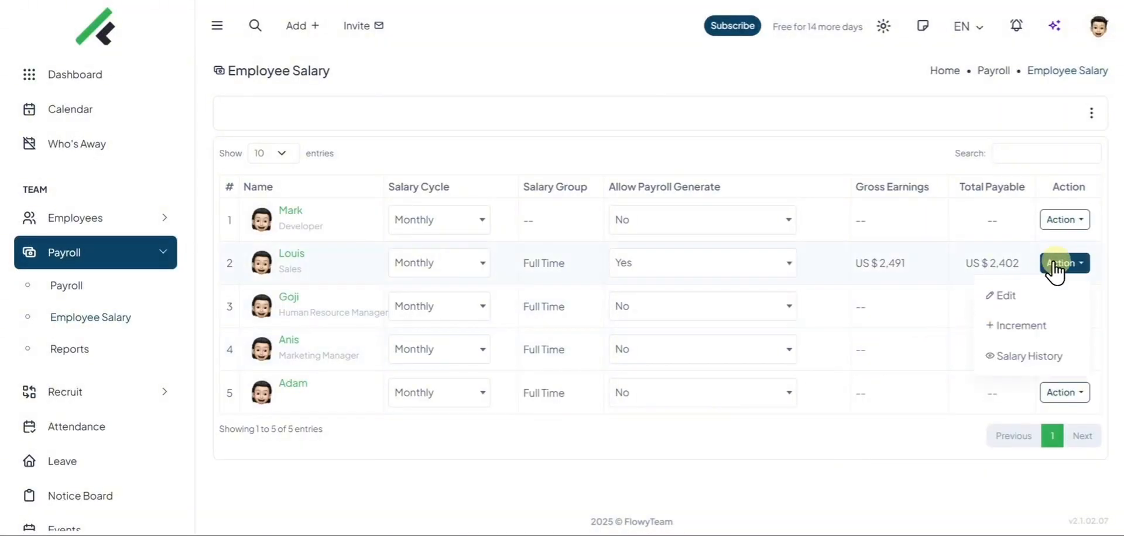
click(1015, 354)
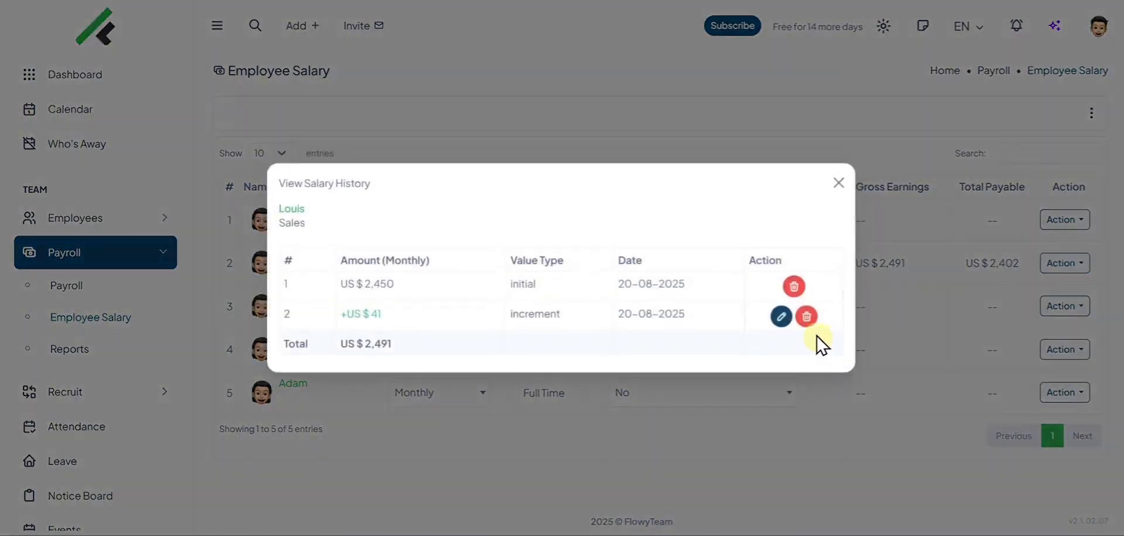
click(836, 193)
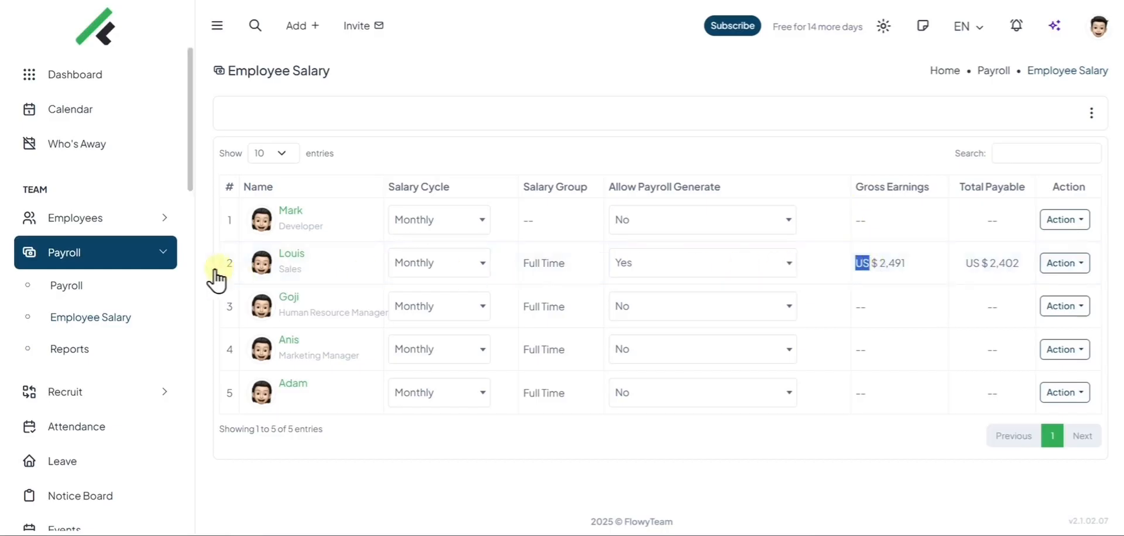
Open the Developer's employee record for editing and check the available salary currencies in the compensation details
click(131, 218)
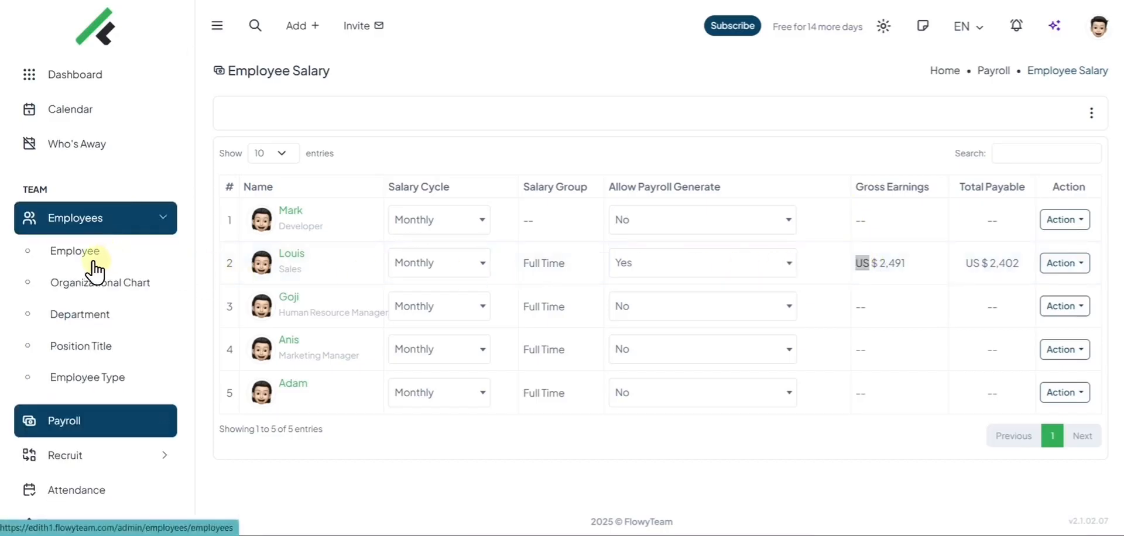
click(94, 264)
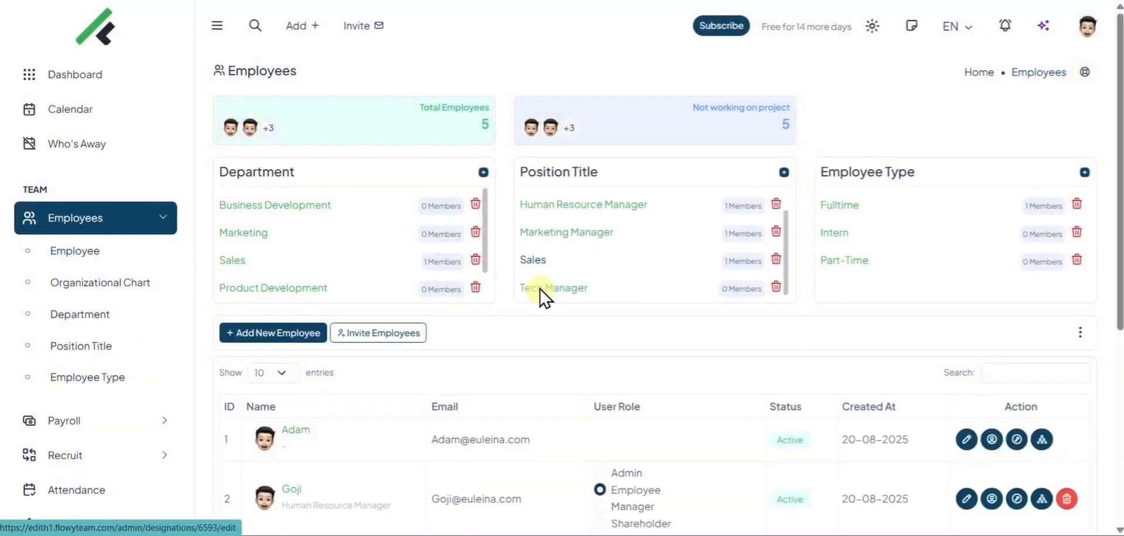
scroll(535, 333, down, 5)
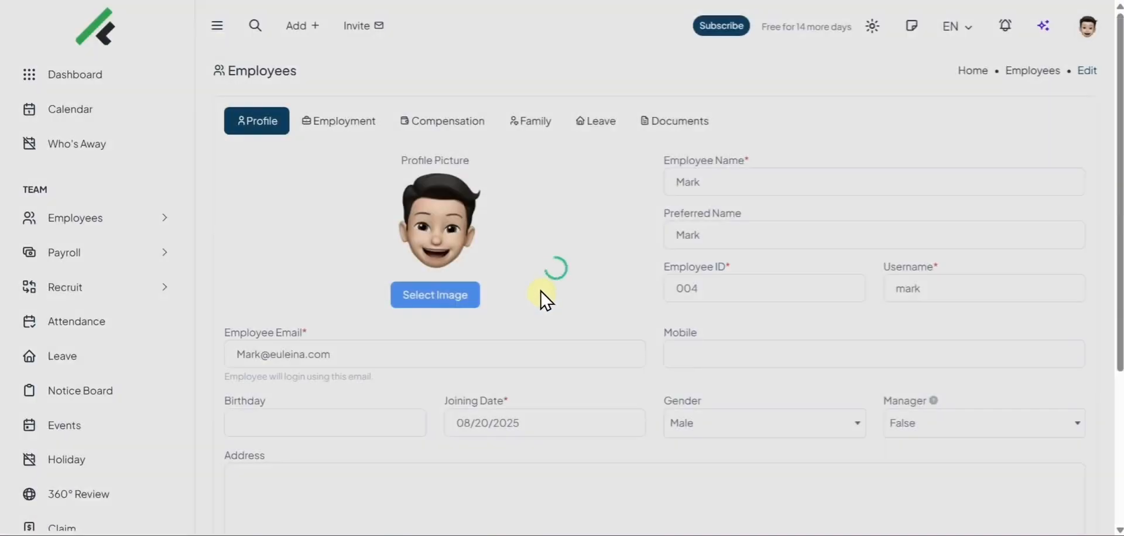
scroll(541, 293, down, 4)
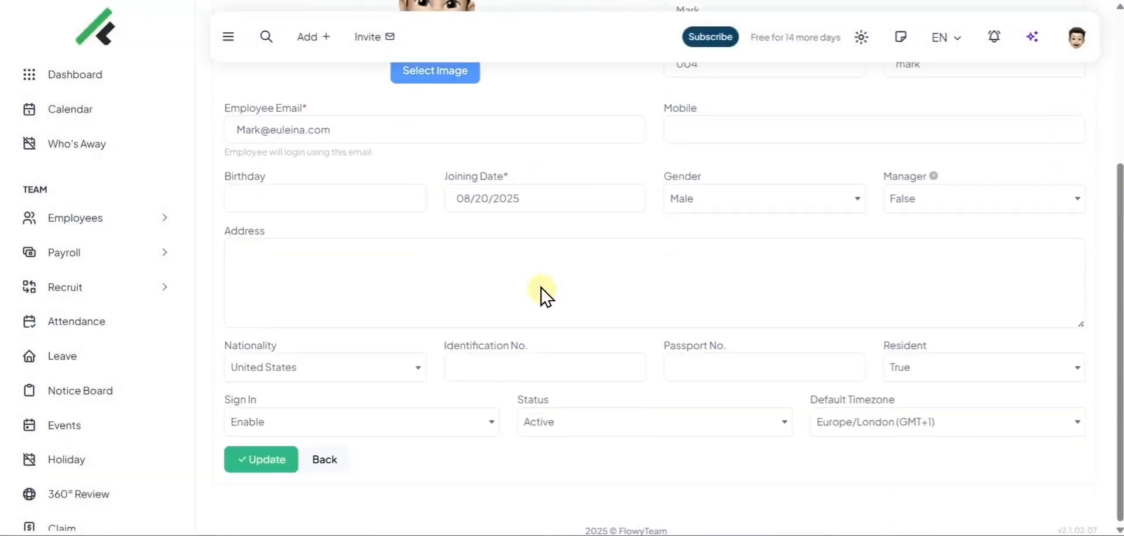
scroll(537, 282, up, 4)
click(439, 138)
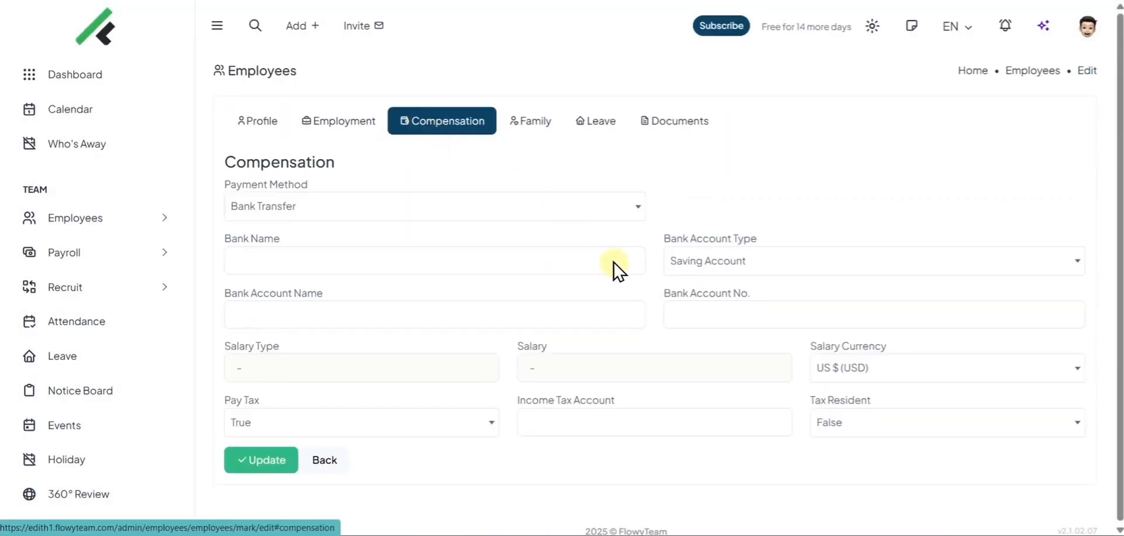
drag(793, 351, 873, 376)
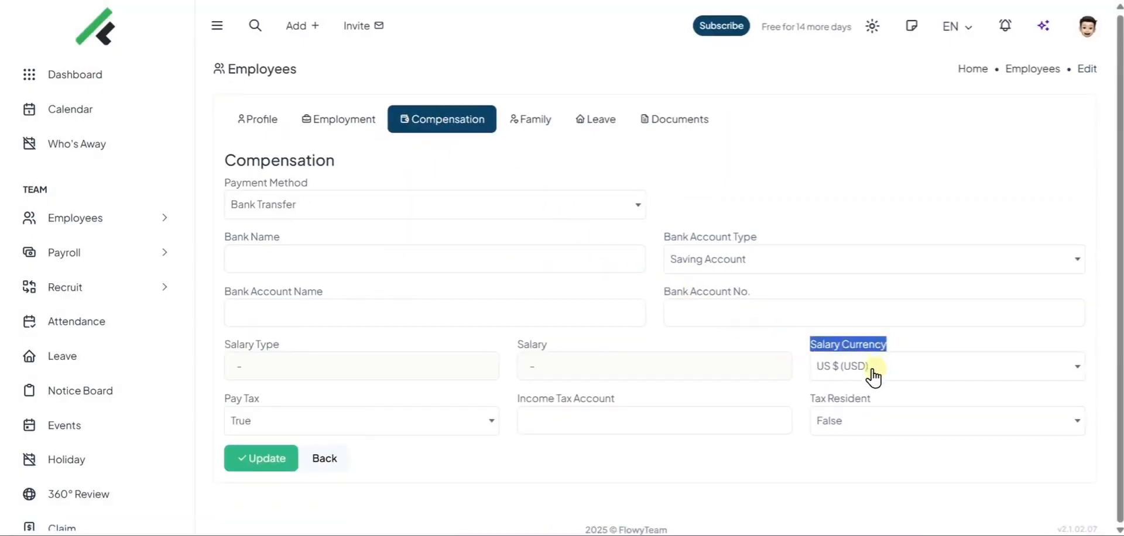
click(872, 376)
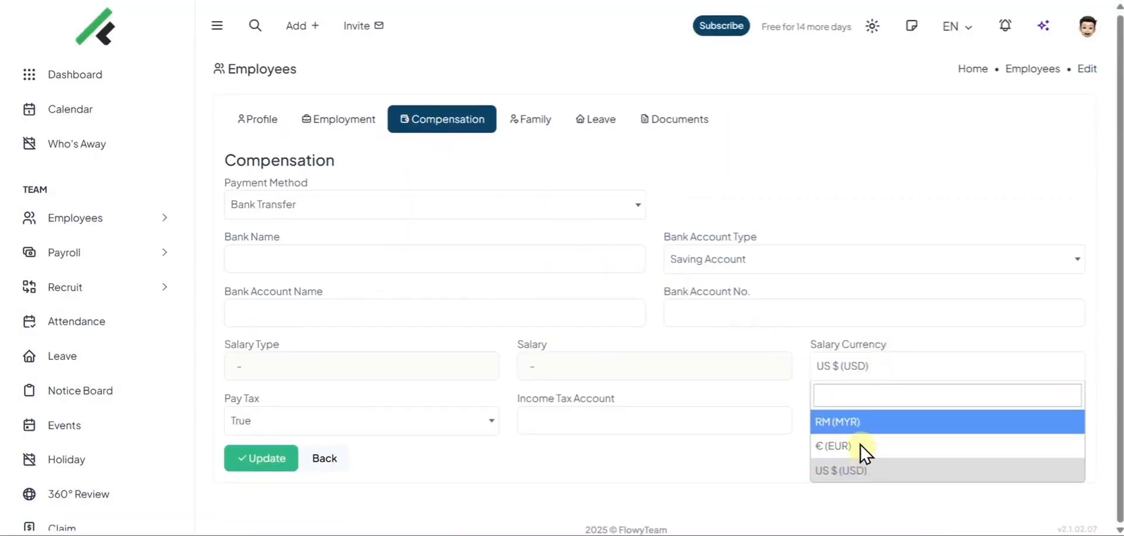
click(663, 311)
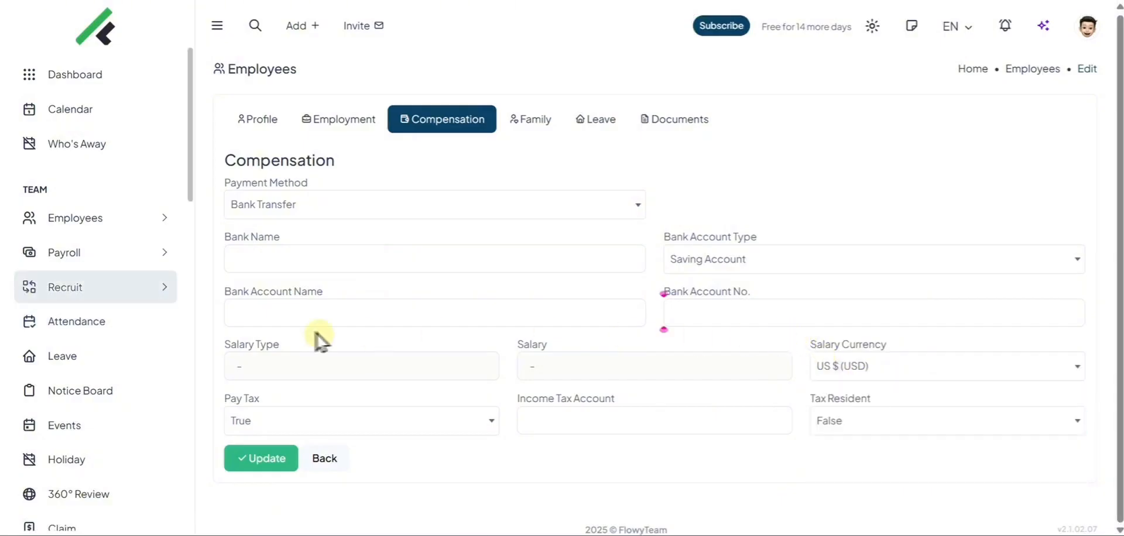
Look at the company's currency settings and open the form for adding a new currency
scroll(74, 281, down, 13)
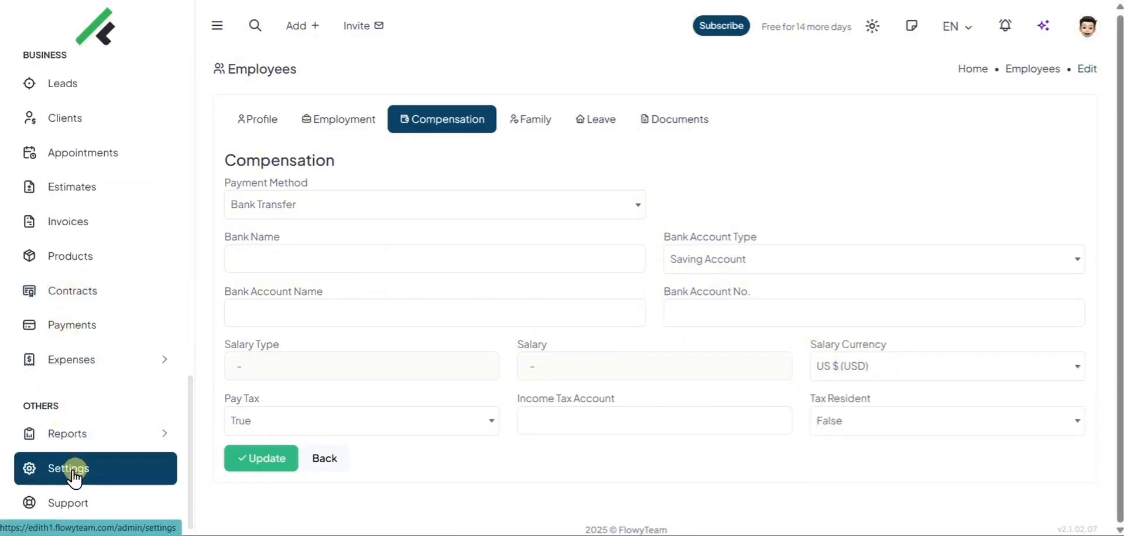
click(69, 468)
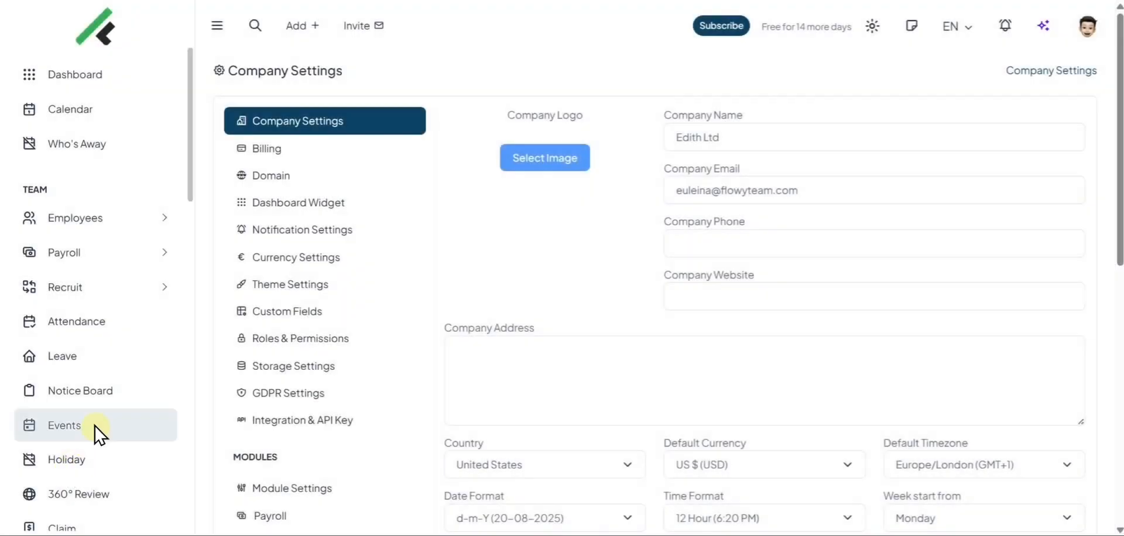
click(282, 258)
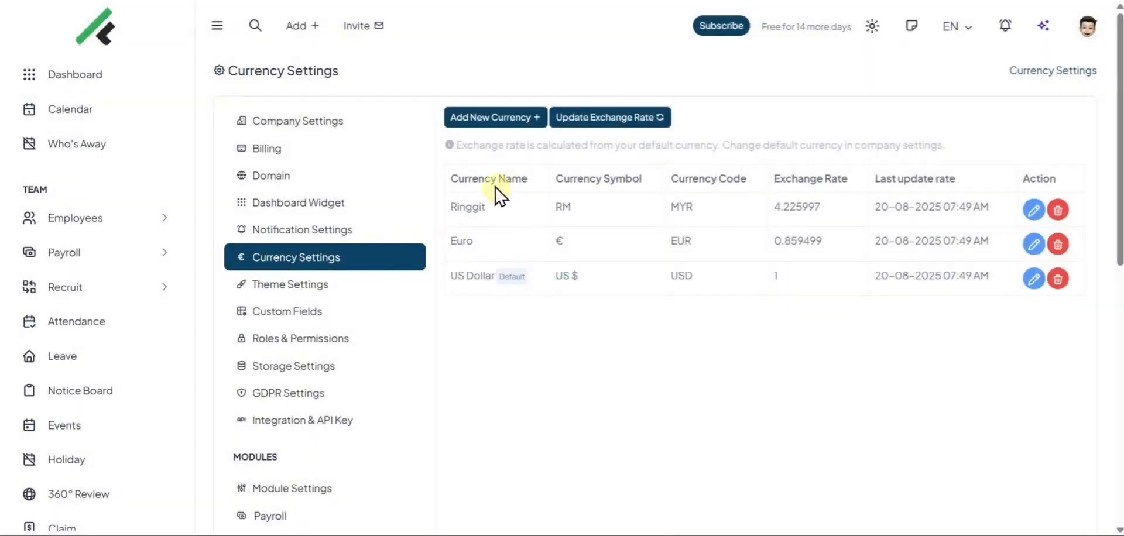
click(518, 118)
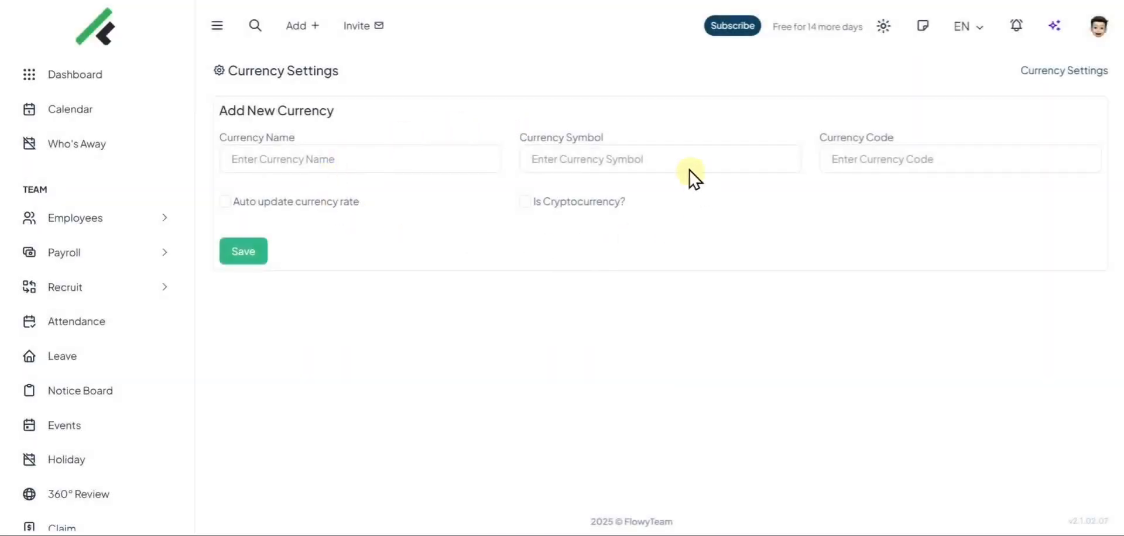
Return to the Employee Salary list to review the employees' payroll setup
click(157, 253)
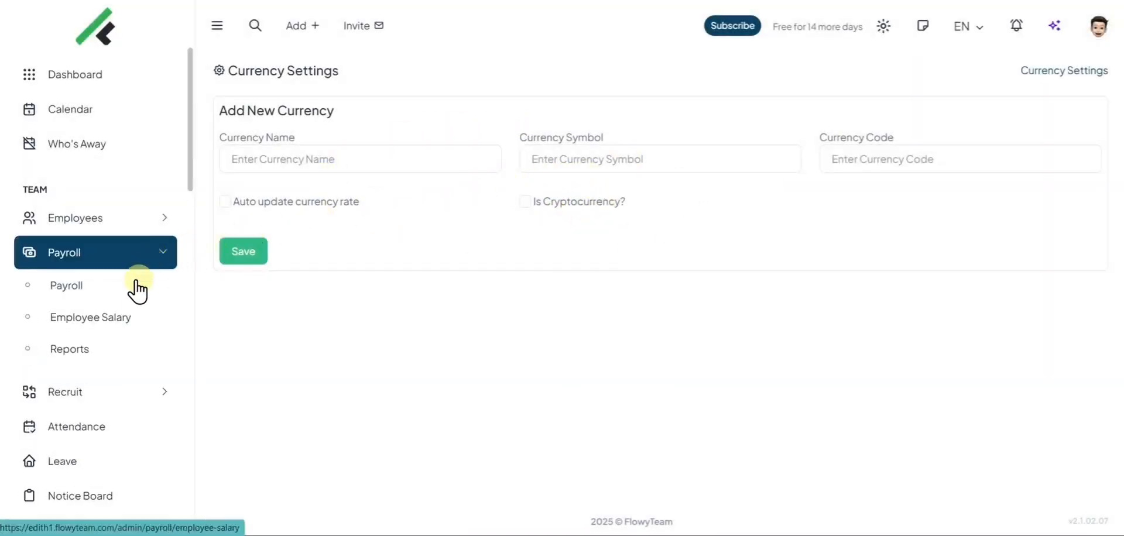
click(120, 319)
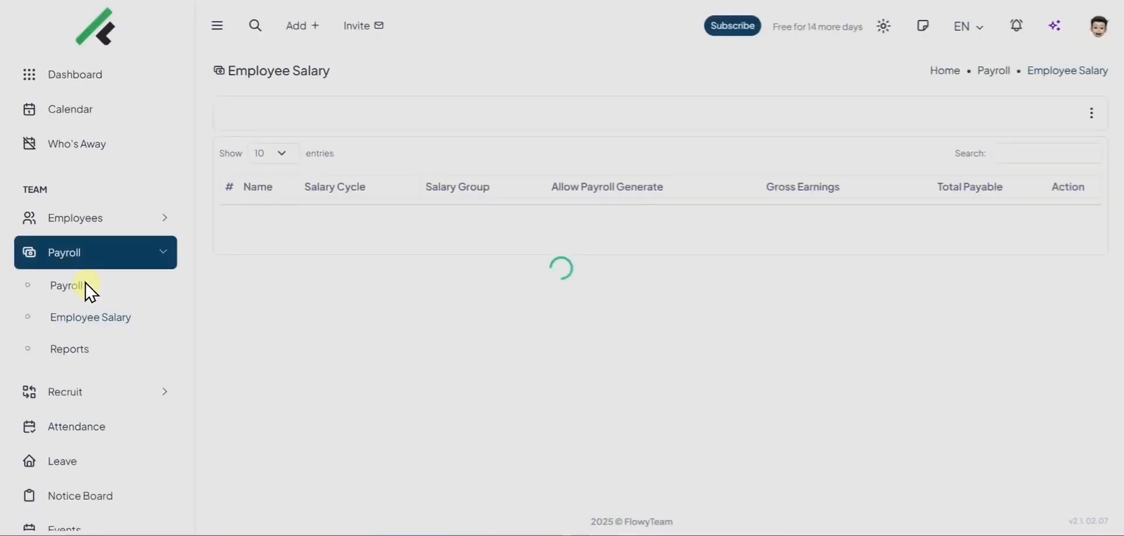
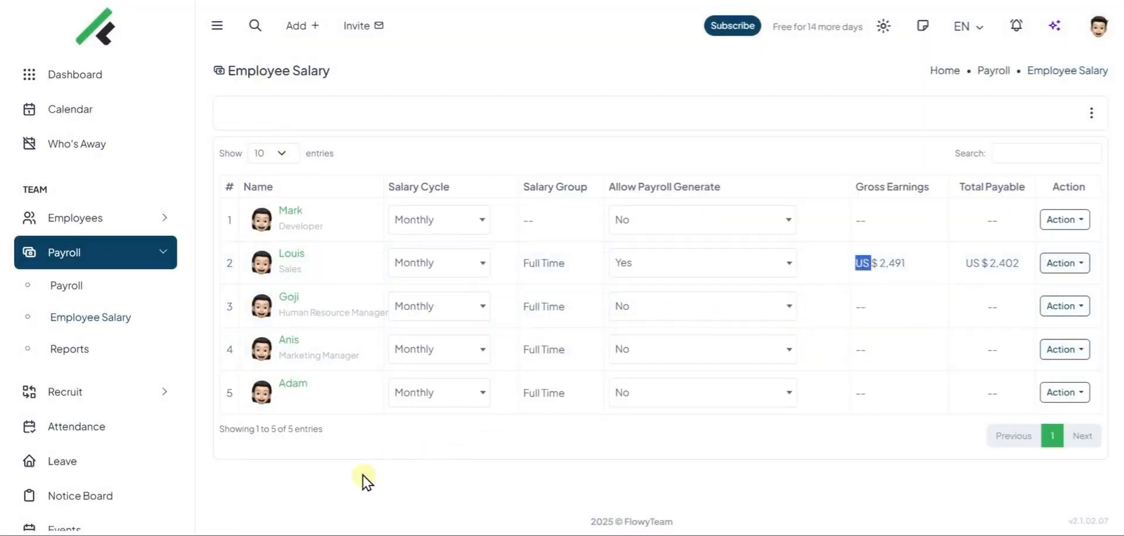
click(339, 491)
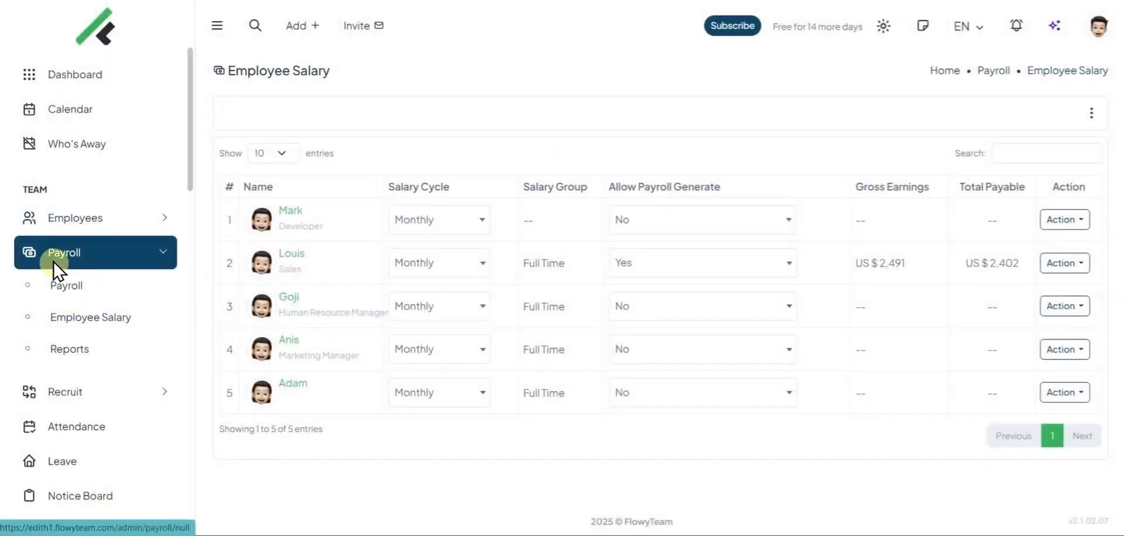
Enable the Total Departments and Project Activity Timeline widgets on the main dashboard and save the widget settings
click(96, 74)
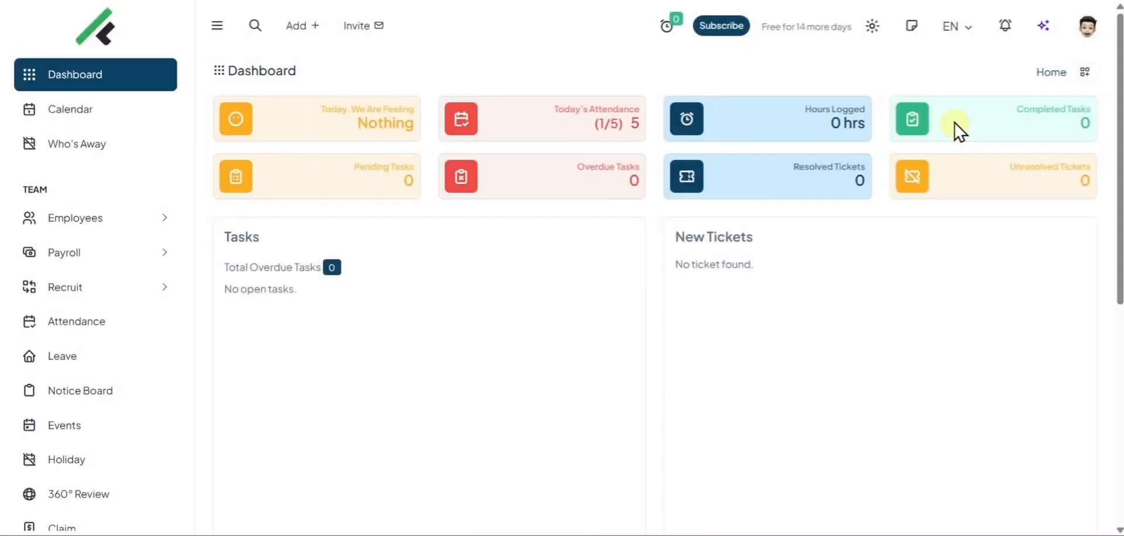
click(1083, 72)
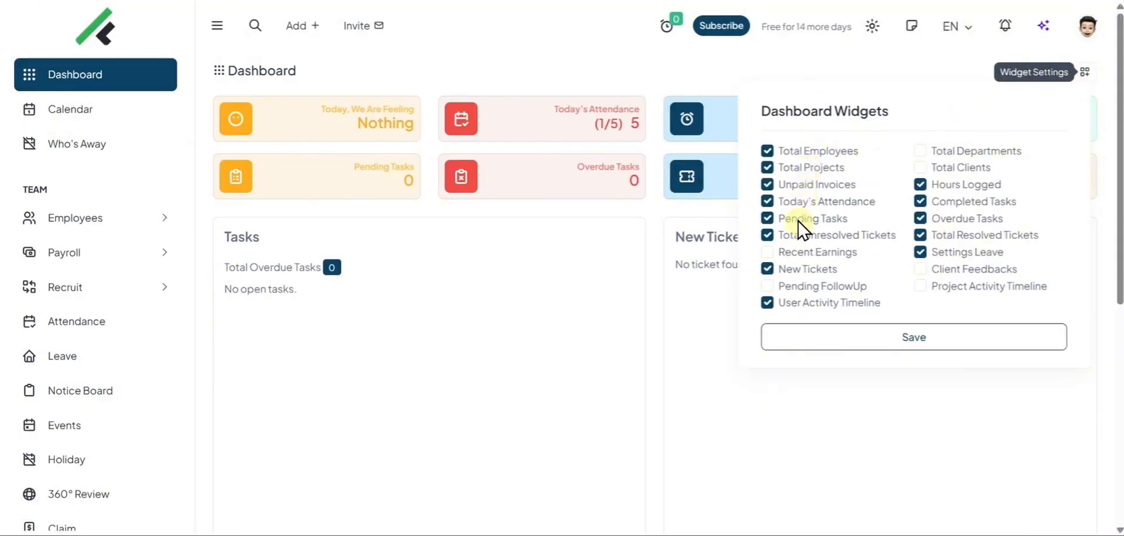
click(922, 286)
click(883, 344)
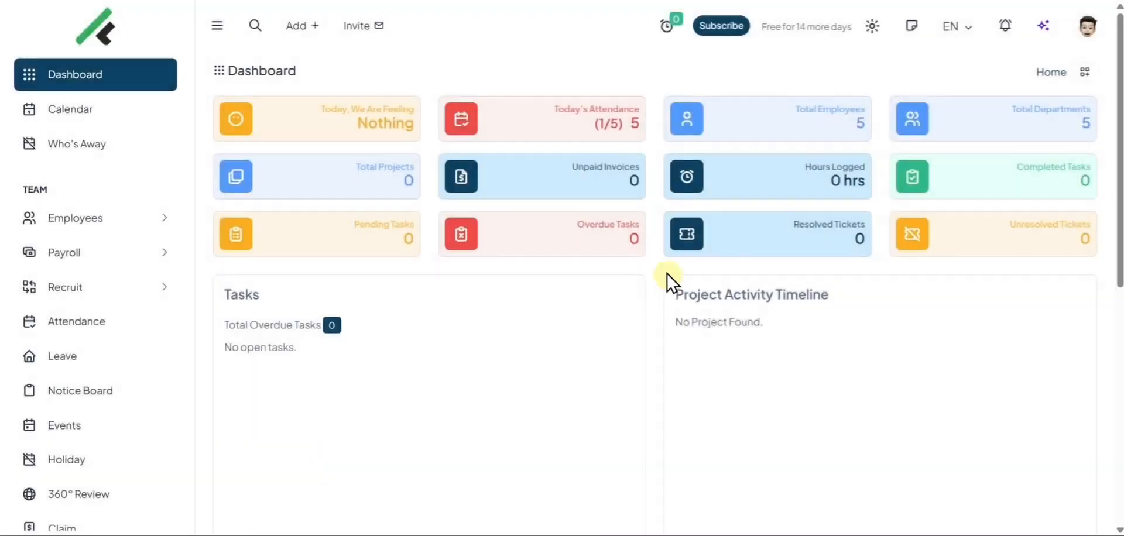
Look over the Recruit module's sections and open the Recruit settings within the company settings
click(143, 288)
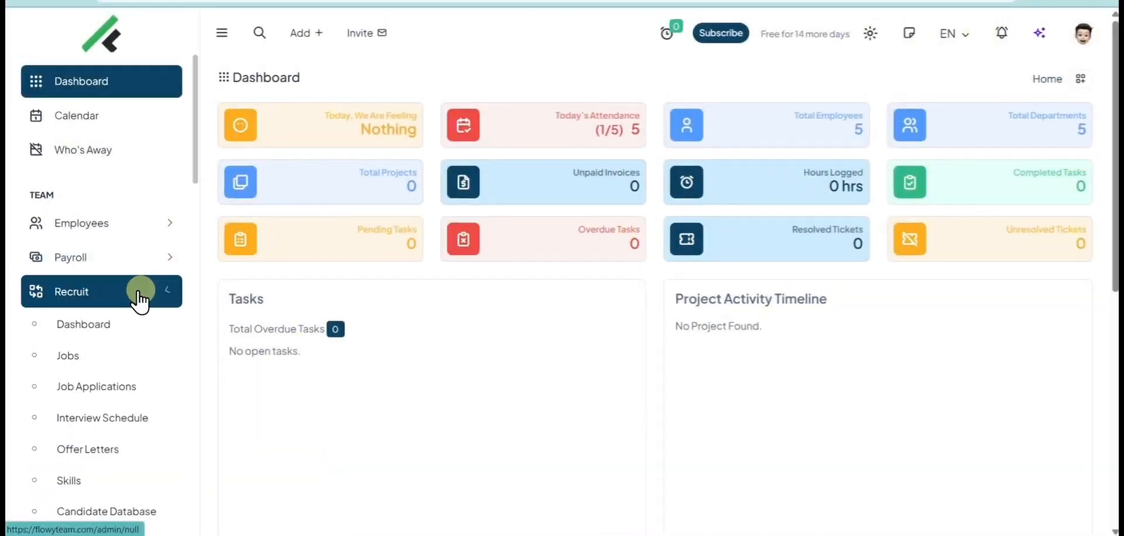
scroll(93, 474, down, 1)
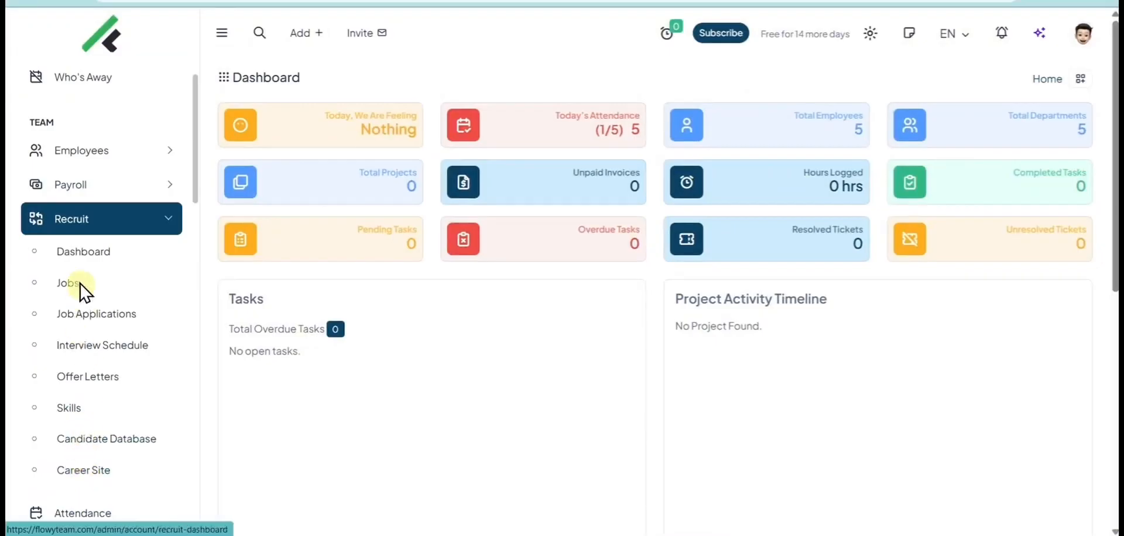
scroll(111, 375, down, 5)
scroll(113, 333, down, 5)
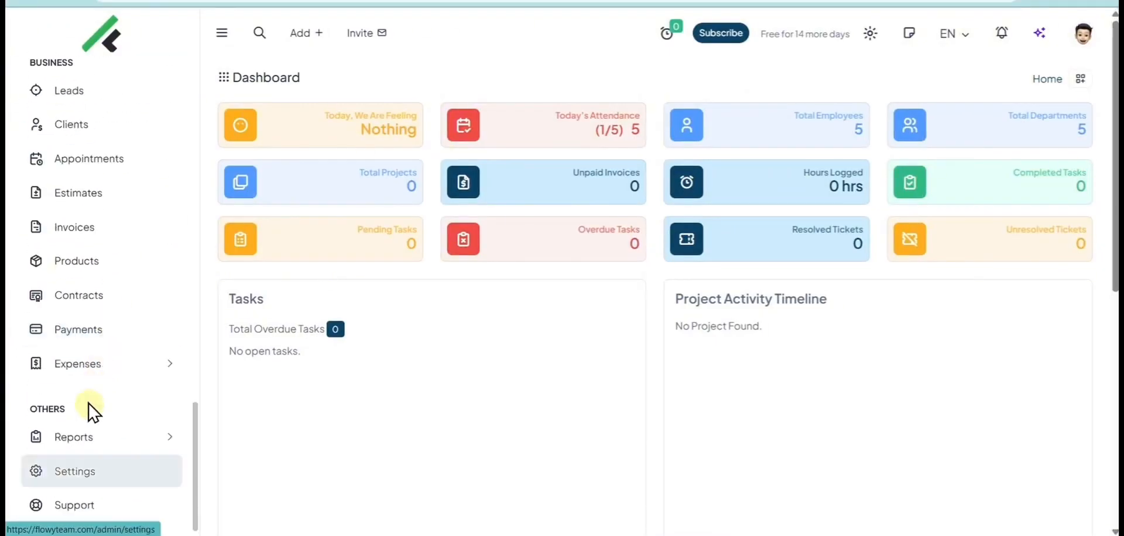
click(74, 473)
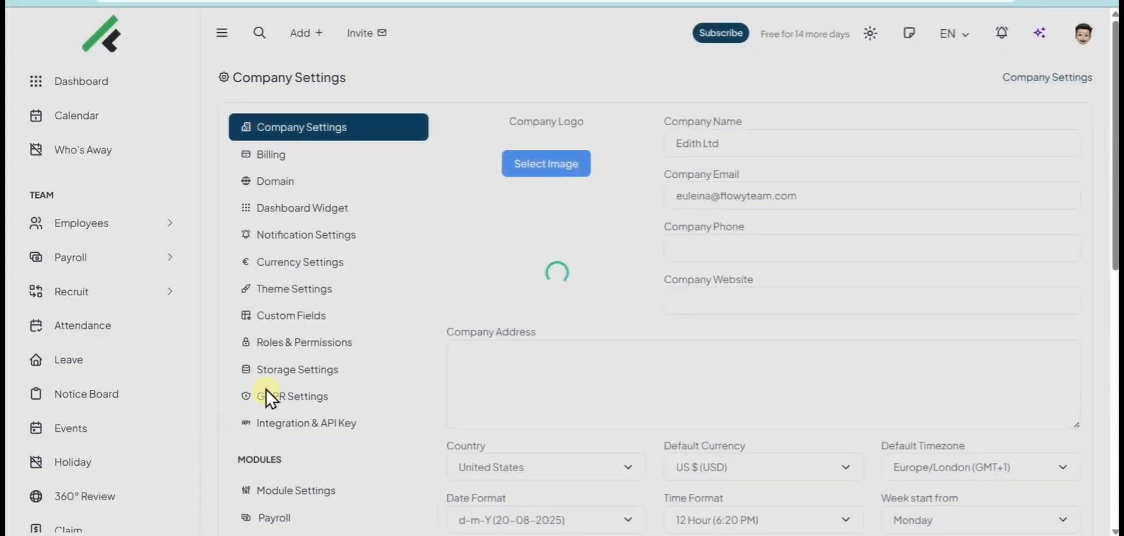
scroll(329, 352, down, 6)
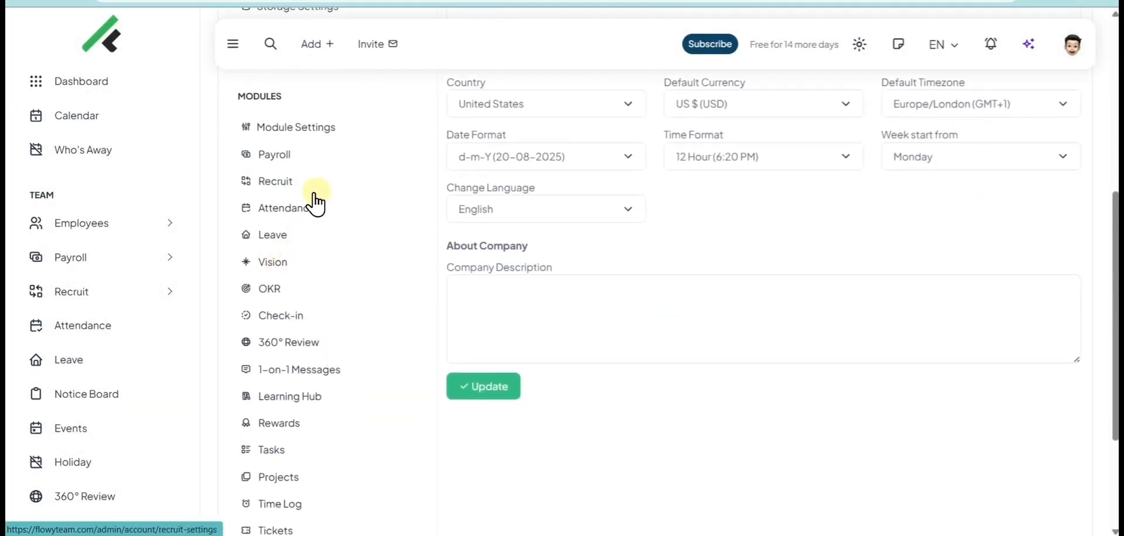
click(315, 195)
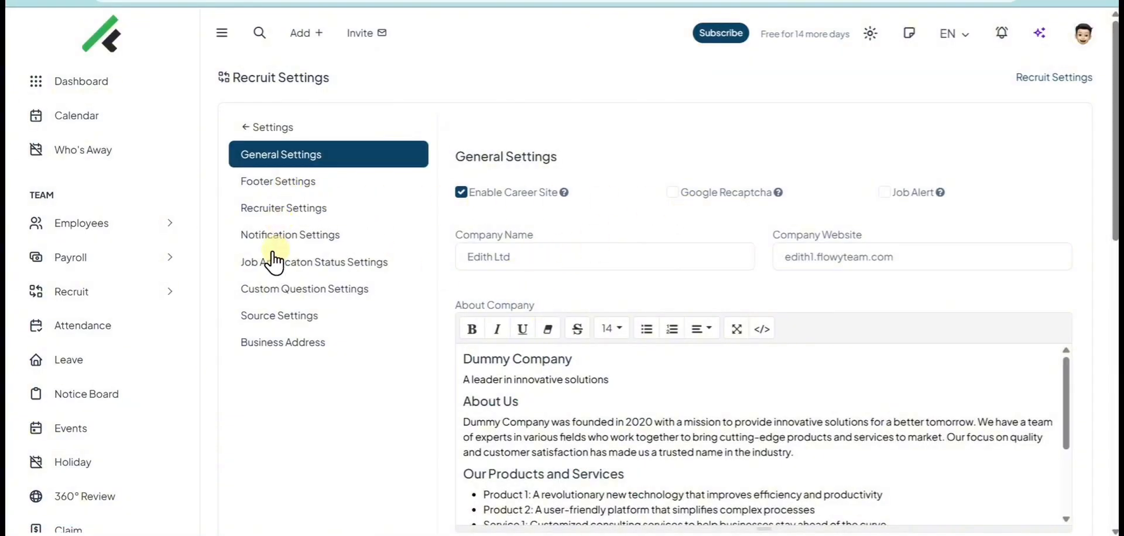
Add a business address with country United States and location Calfornia, entering the street address, and save it
click(272, 319)
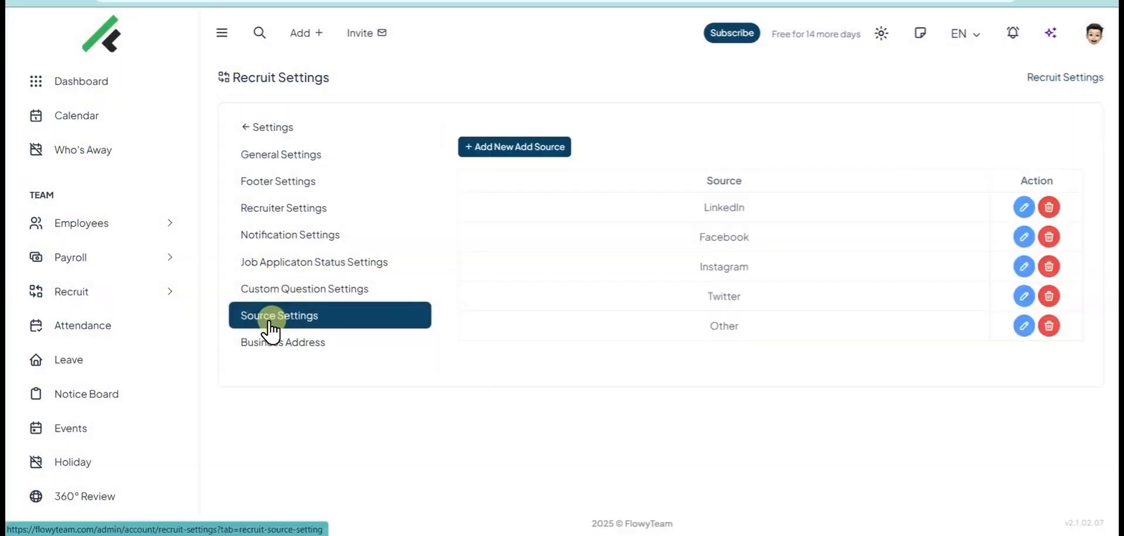
click(272, 339)
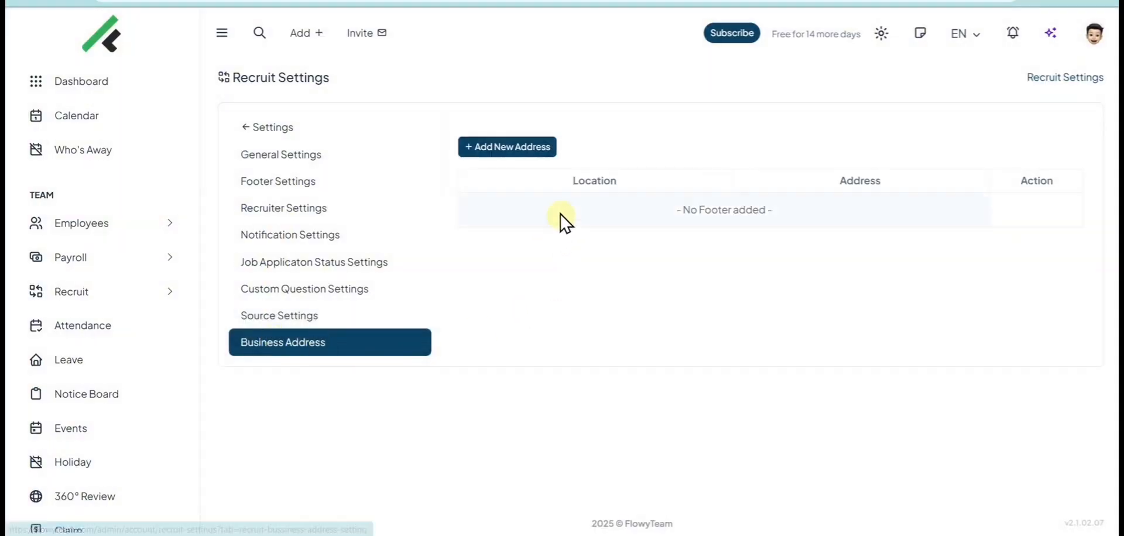
click(525, 148)
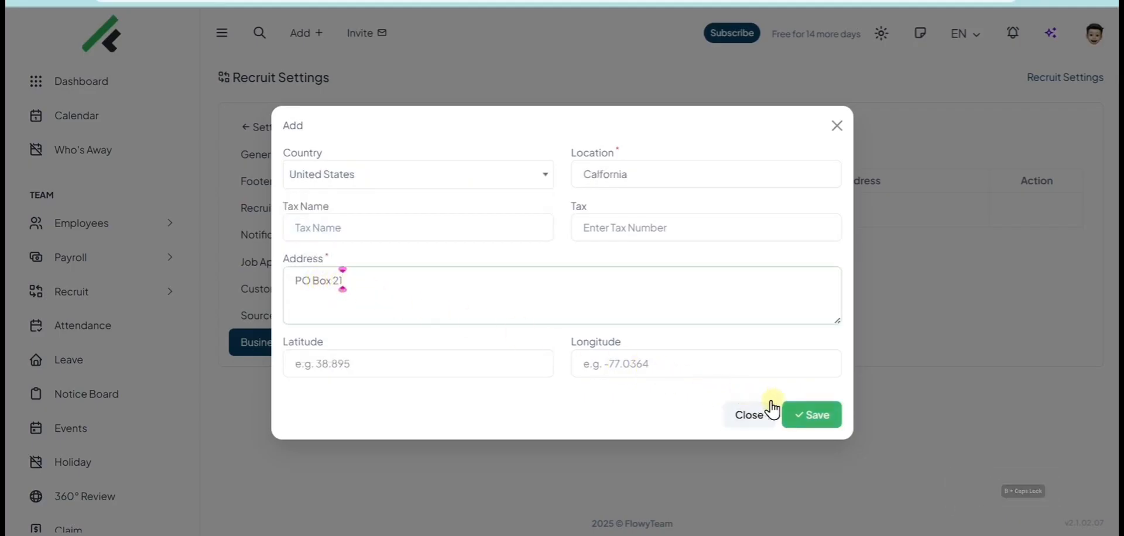
click(799, 412)
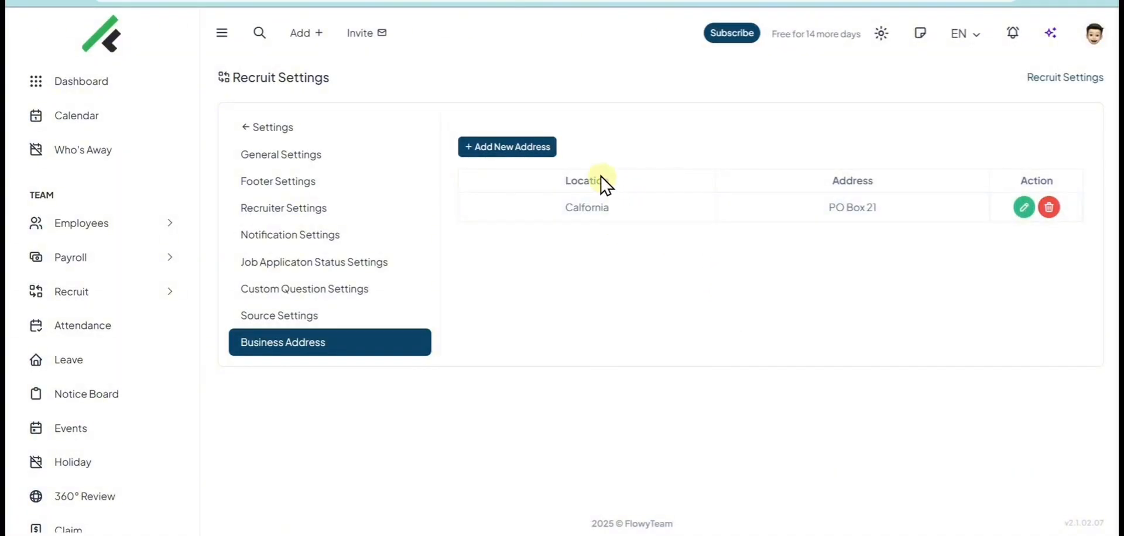
Enable Email, Phone and Notice Period as Quick Add Form fields in the General Settings, with Background Image as the background type
click(284, 161)
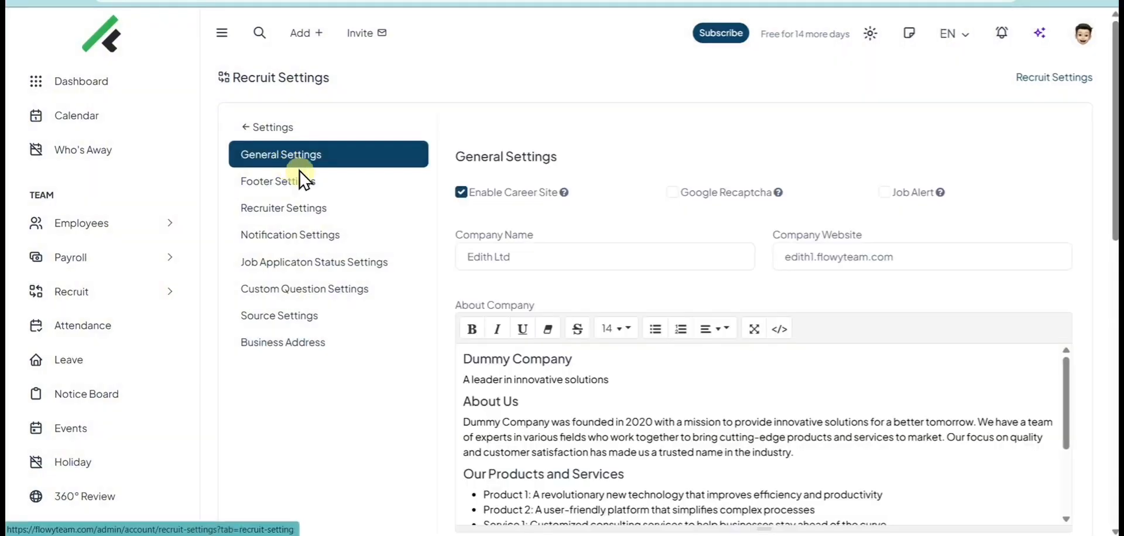
scroll(837, 243, down, 5)
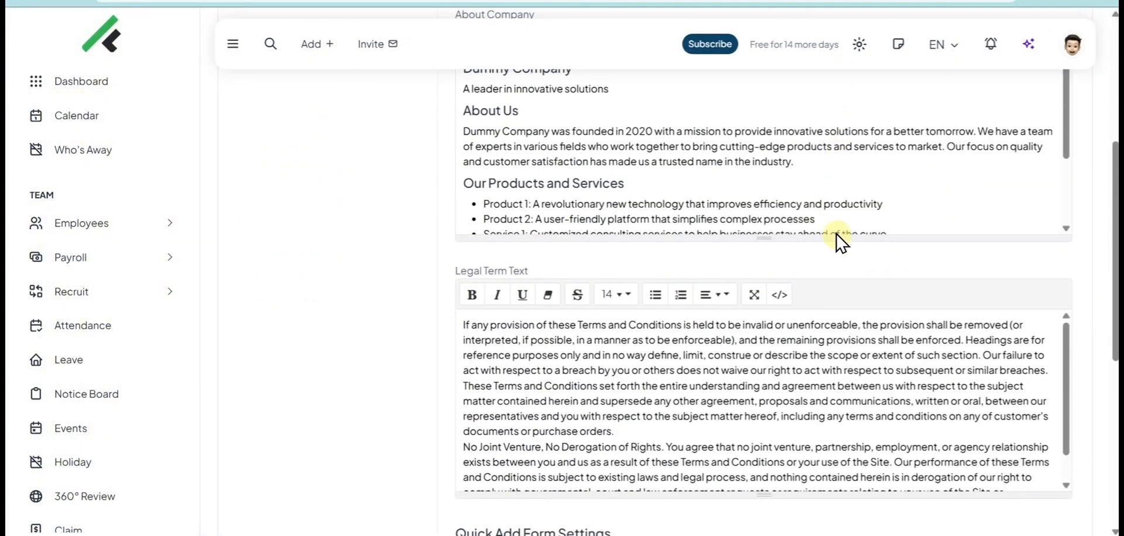
scroll(838, 240, down, 3)
scroll(840, 244, down, 4)
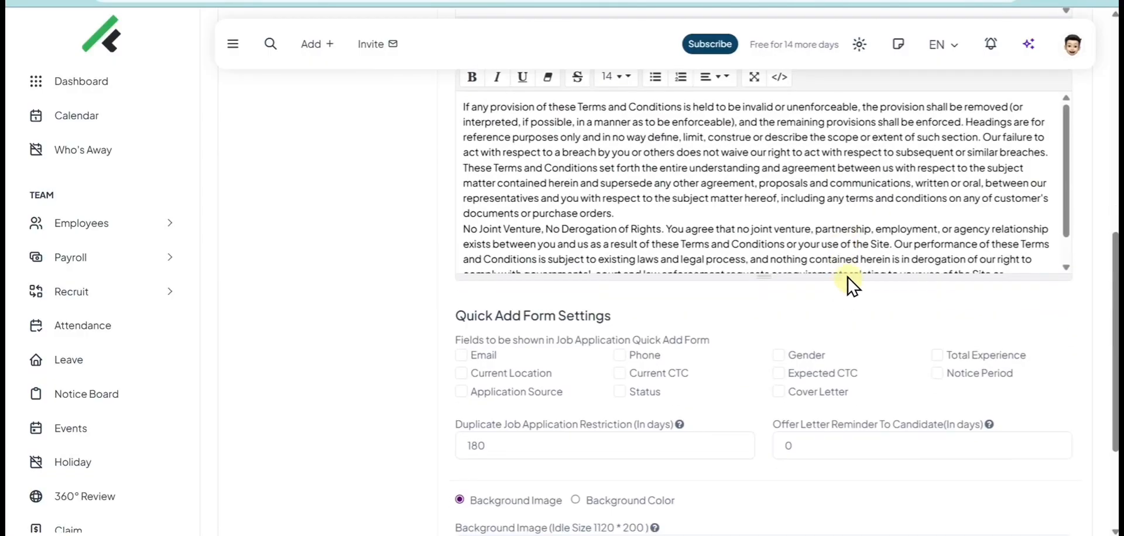
scroll(849, 276, down, 3)
scroll(779, 328, down, 2)
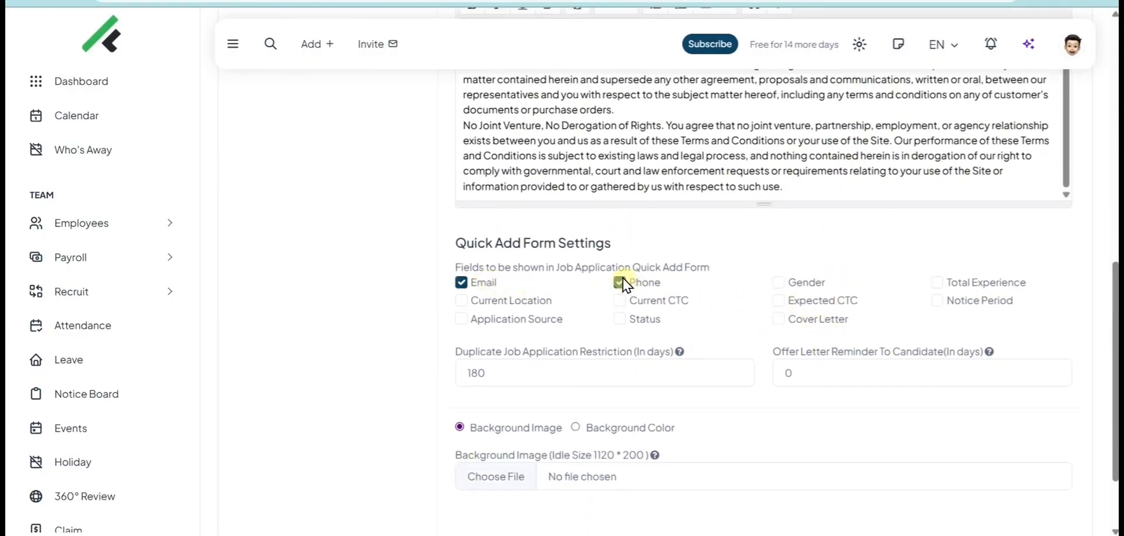
scroll(855, 325, down, 1)
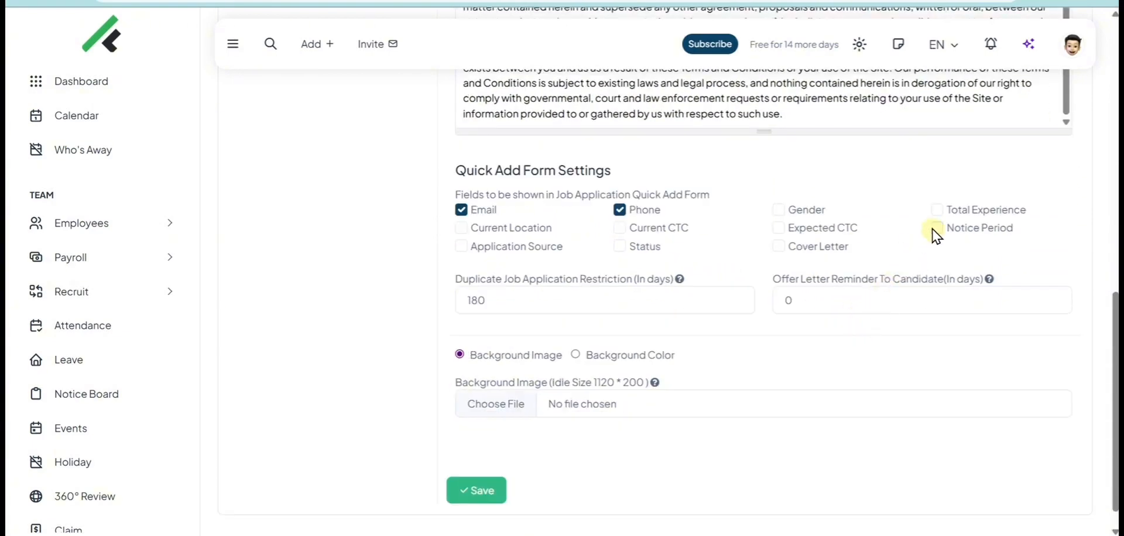
scroll(615, 389, down, 1)
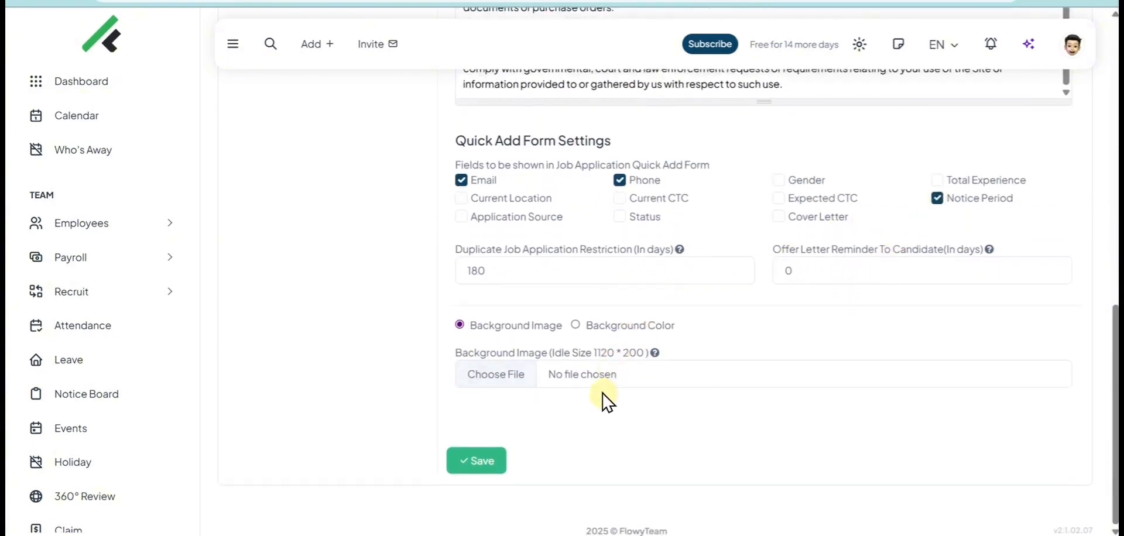
click(575, 326)
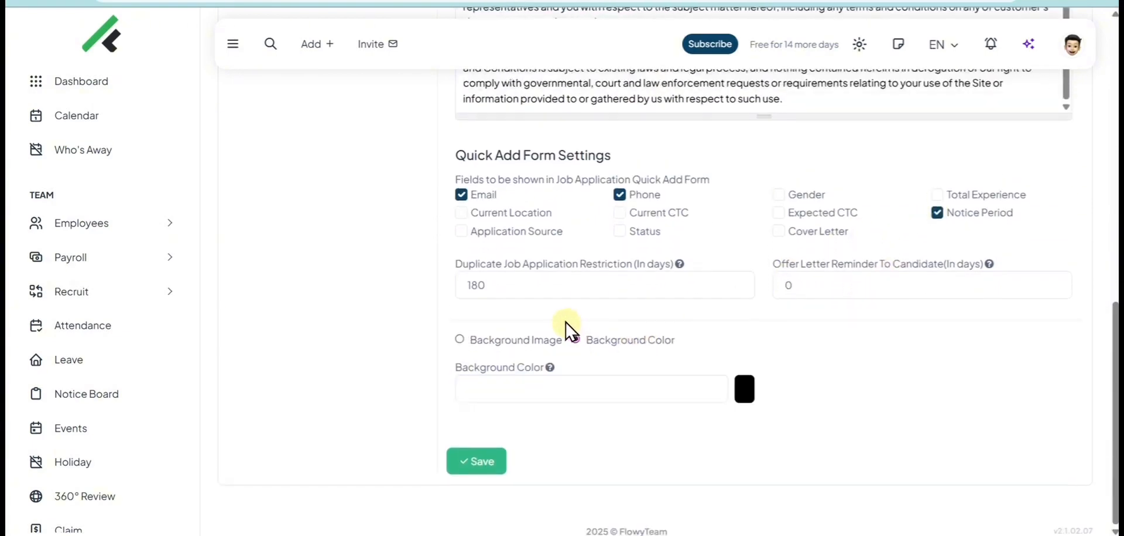
click(491, 339)
Examine the footer, recruiter, notification, application status, custom question, source and business address pages of the Recruit settings
scroll(495, 347, up, 10)
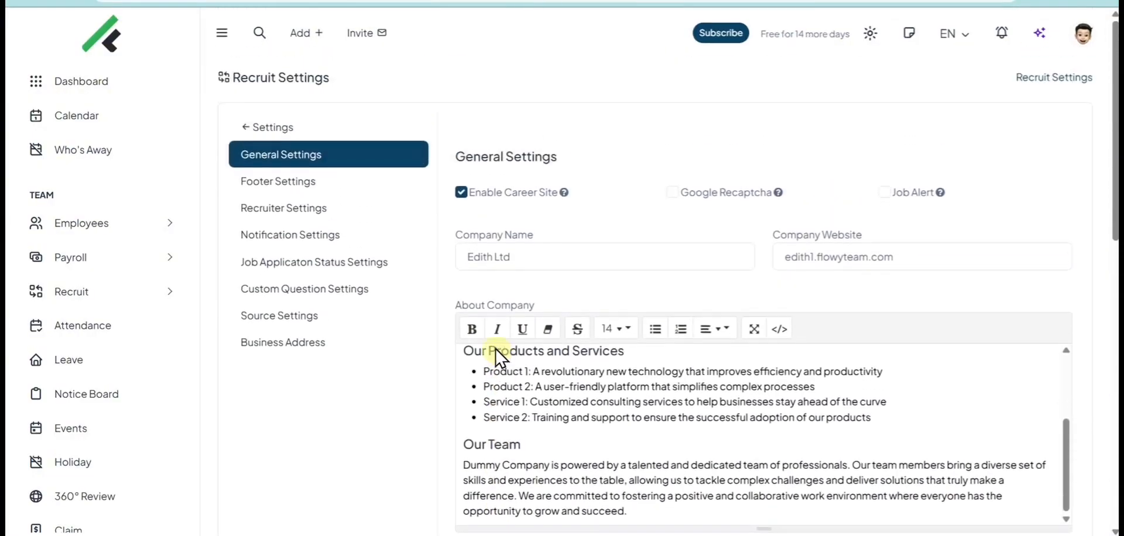
click(283, 182)
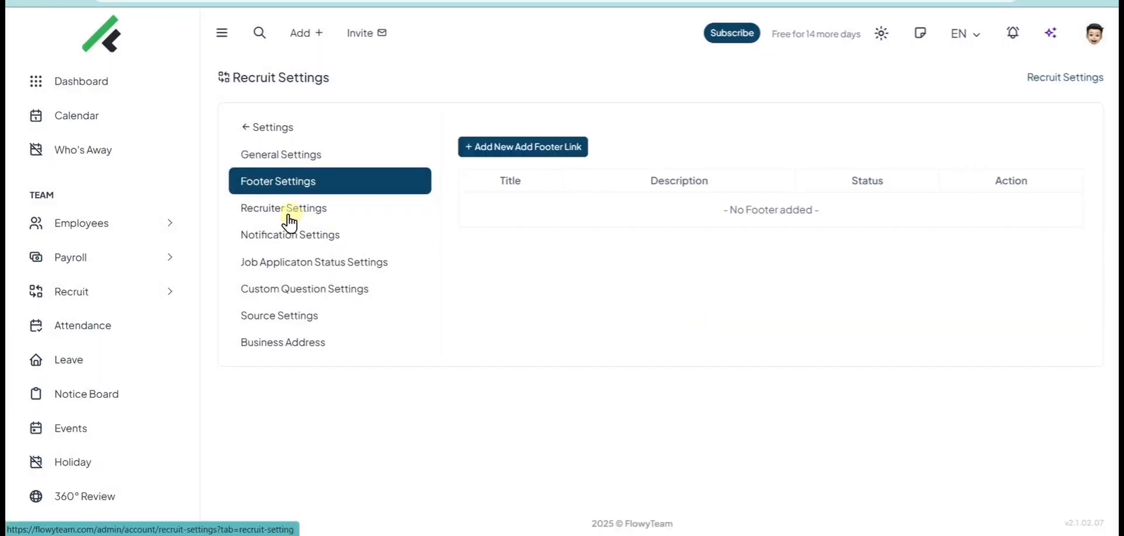
click(283, 208)
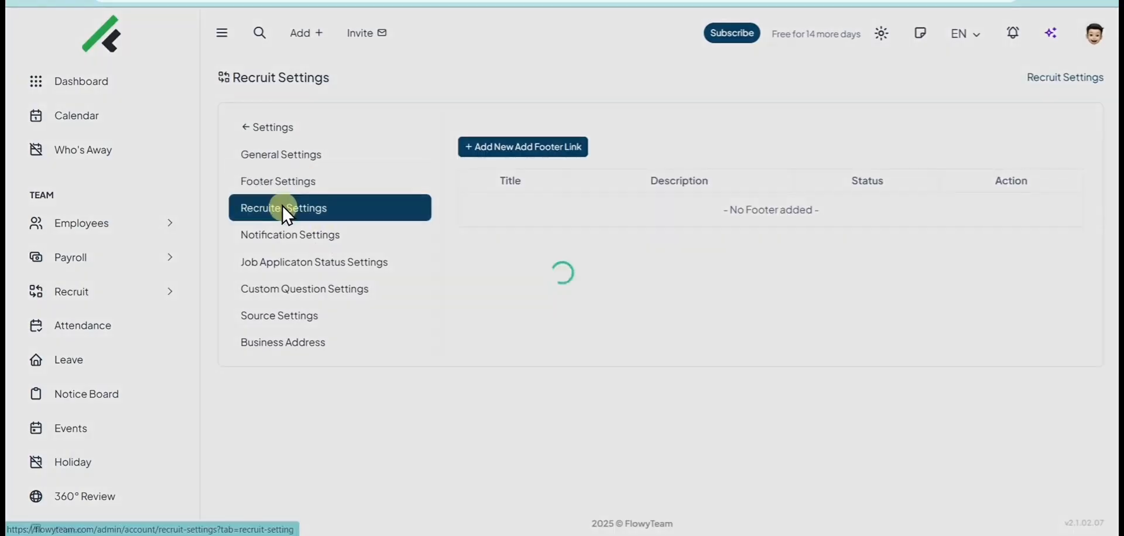
click(740, 213)
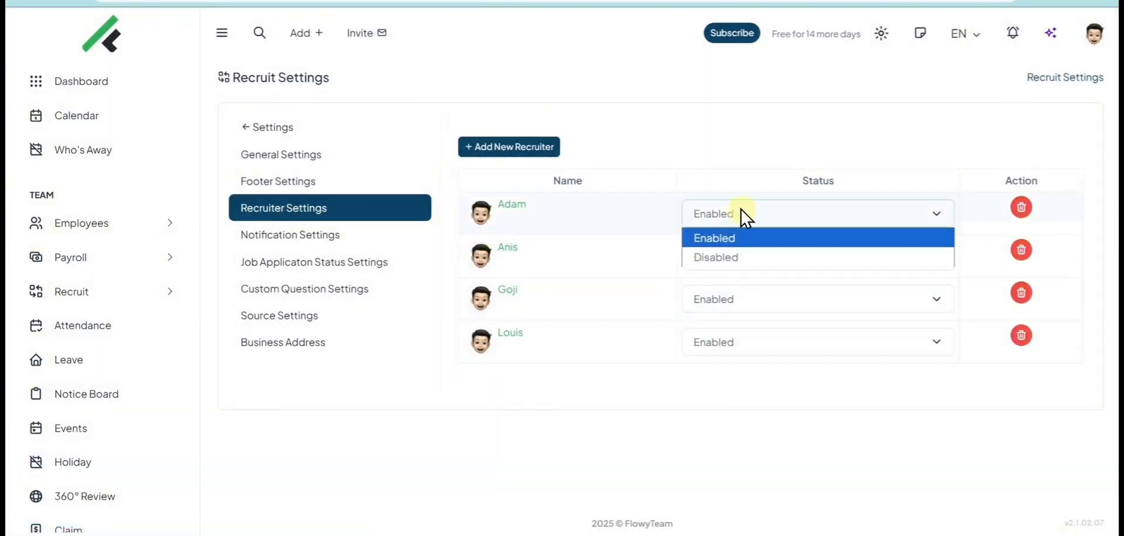
click(724, 210)
click(318, 238)
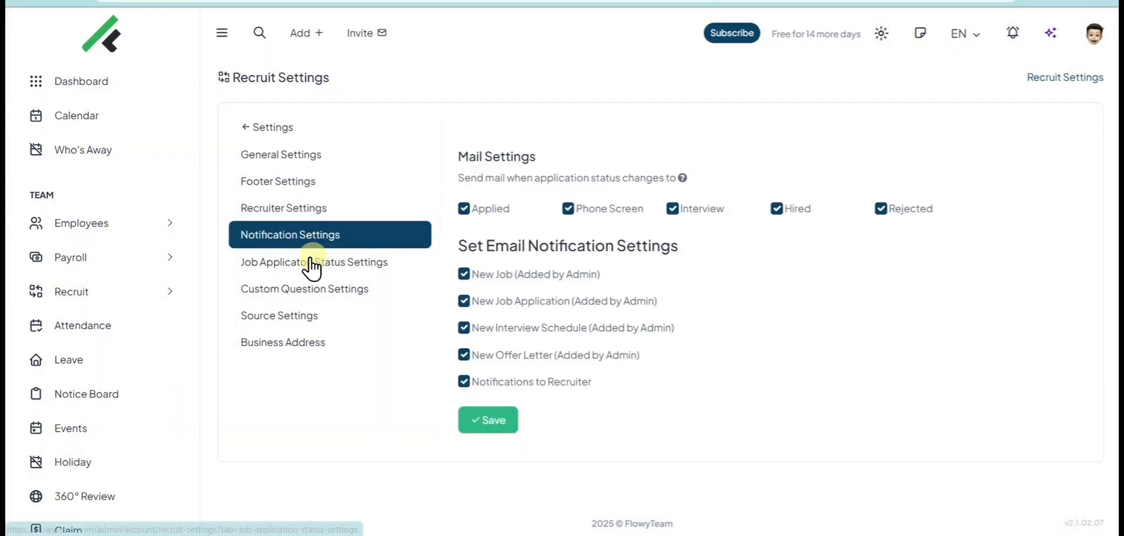
click(309, 265)
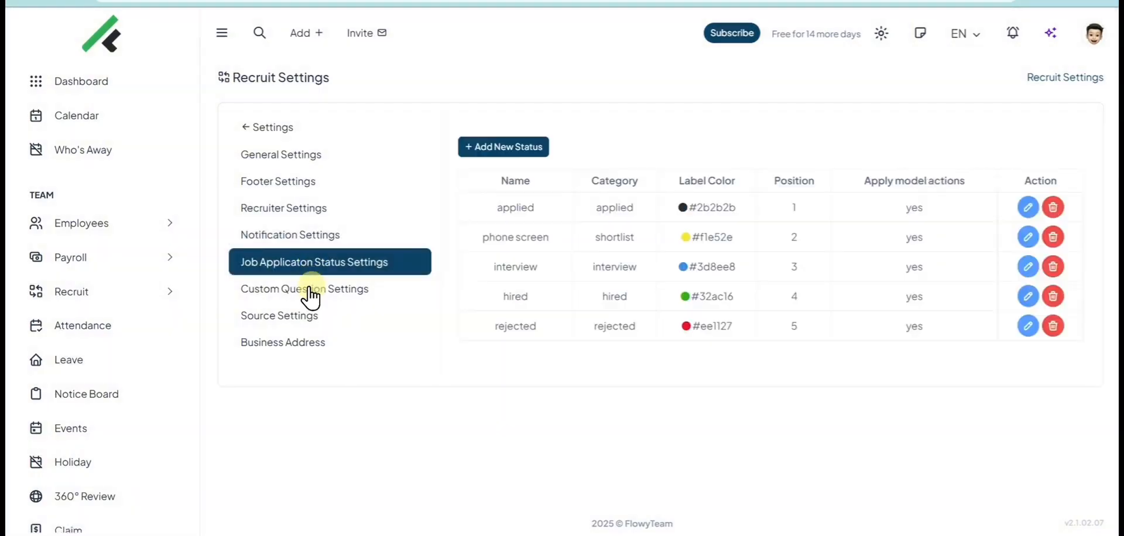
click(309, 290)
click(303, 316)
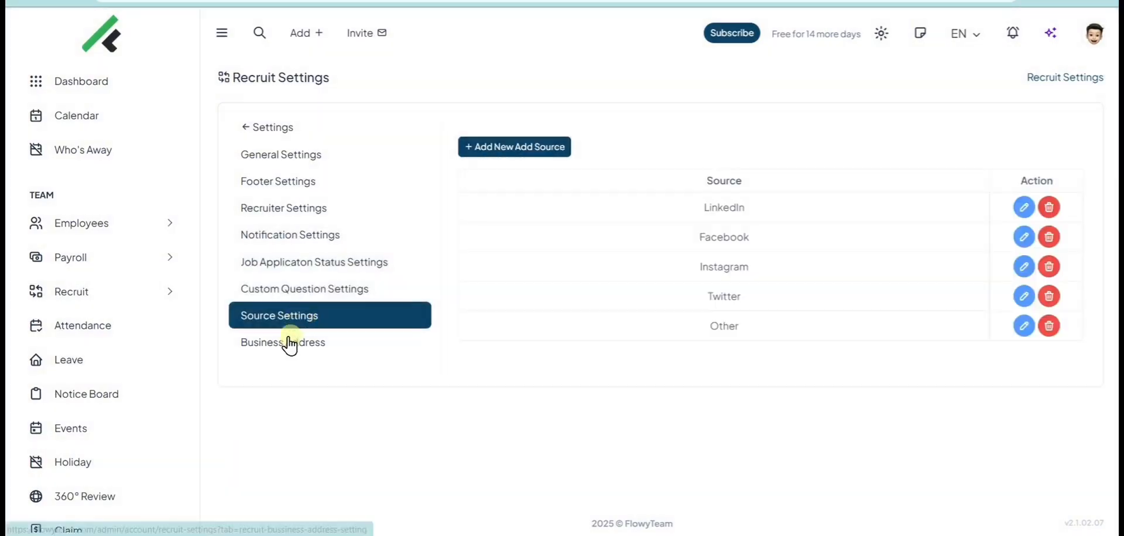
click(290, 342)
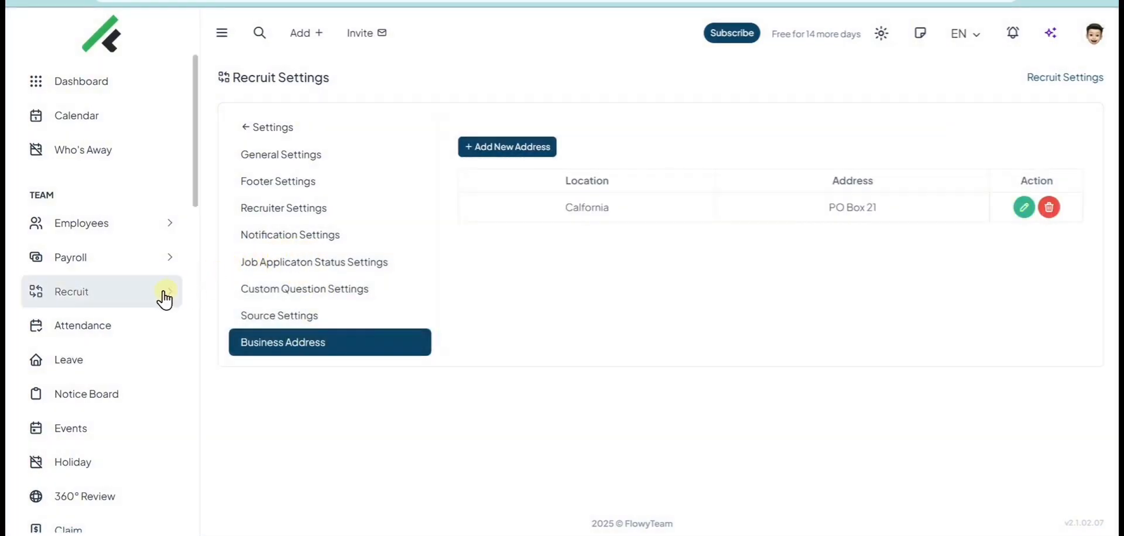
Look over the Recruit module's Jobs list and its dashboard
click(163, 295)
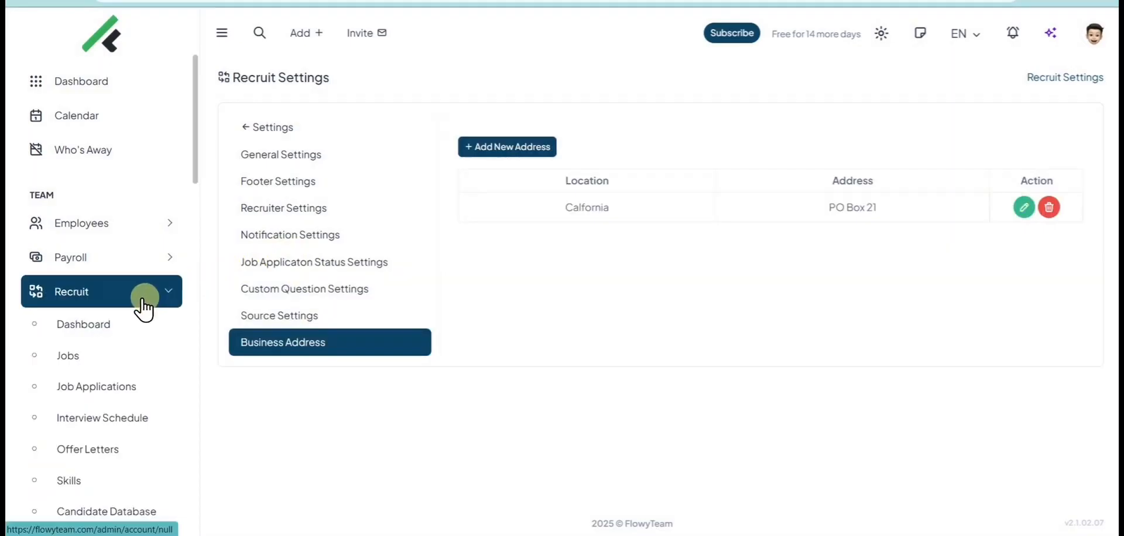
click(68, 356)
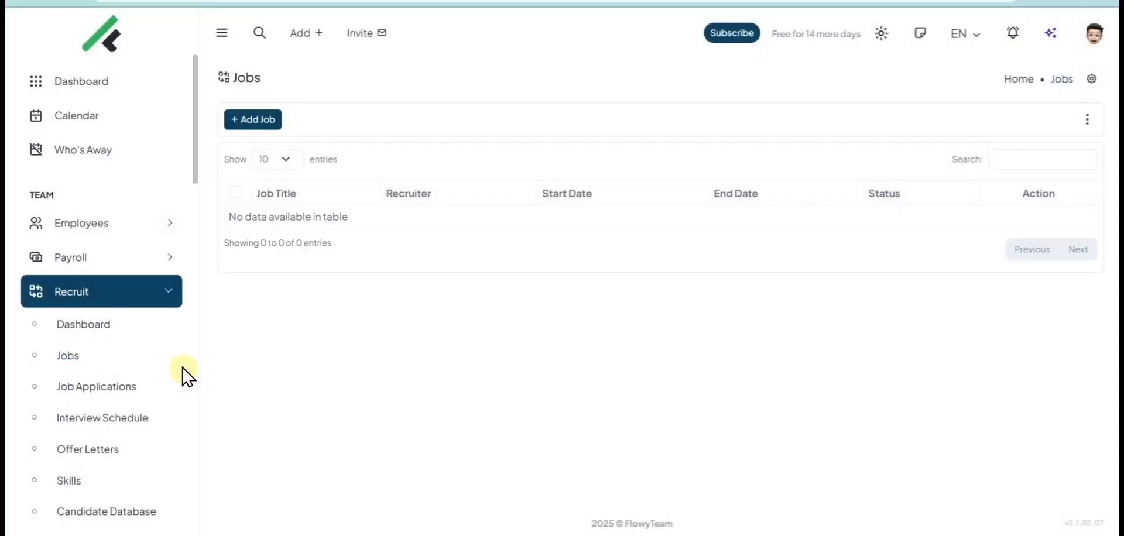
scroll(140, 351, down, 1)
click(55, 256)
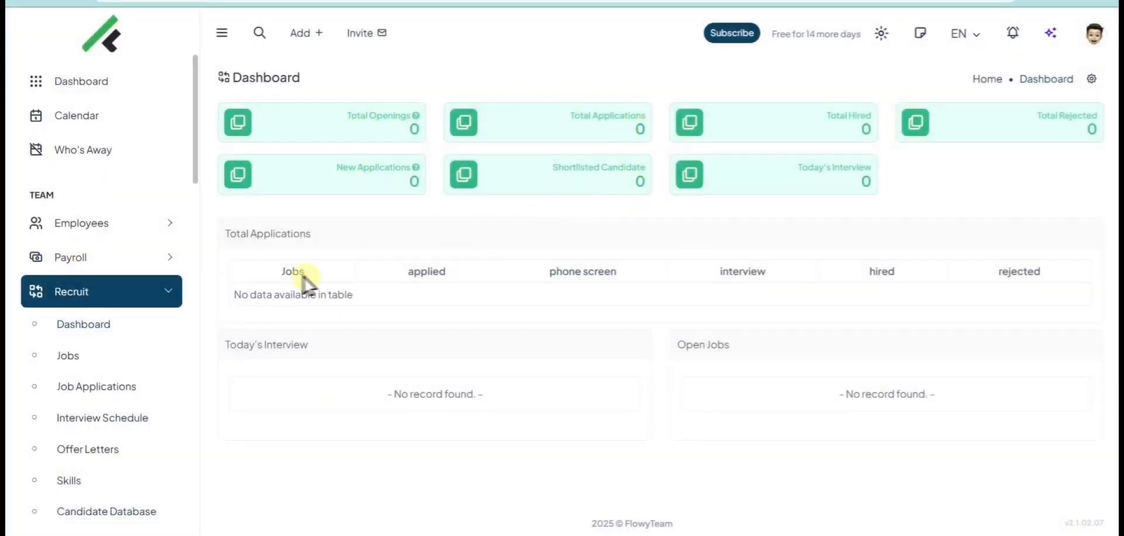
Start a new job titled Intern with category Development, sub category Customer Support and department Product Development
click(65, 360)
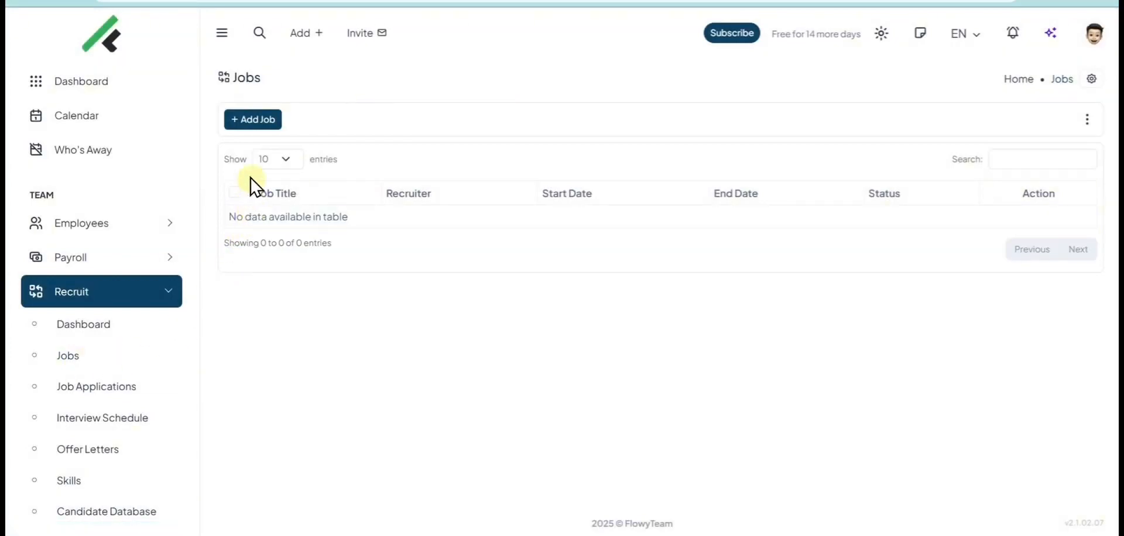
click(246, 121)
click(418, 181)
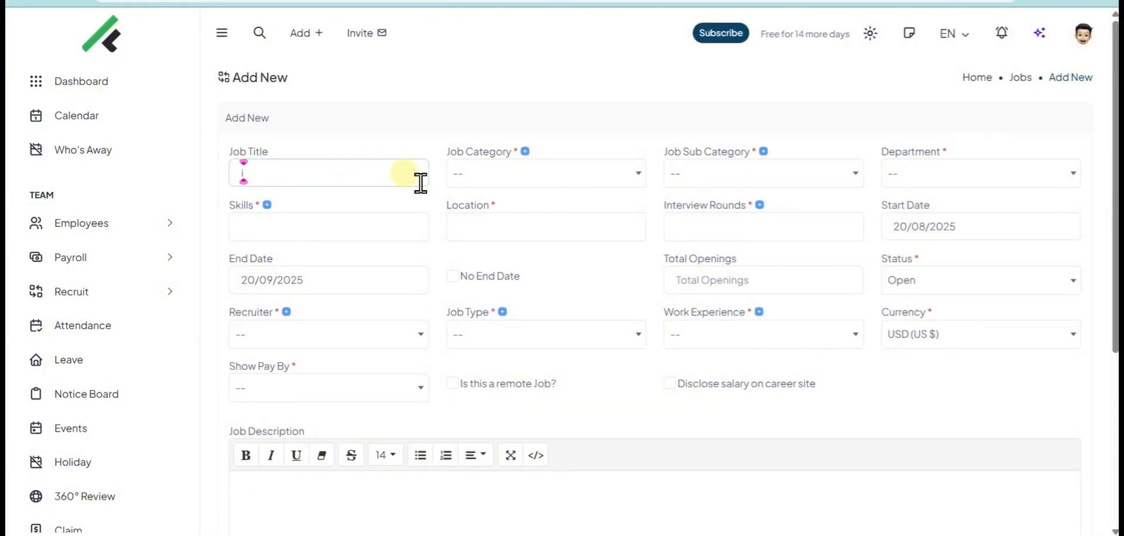
text(Intern)
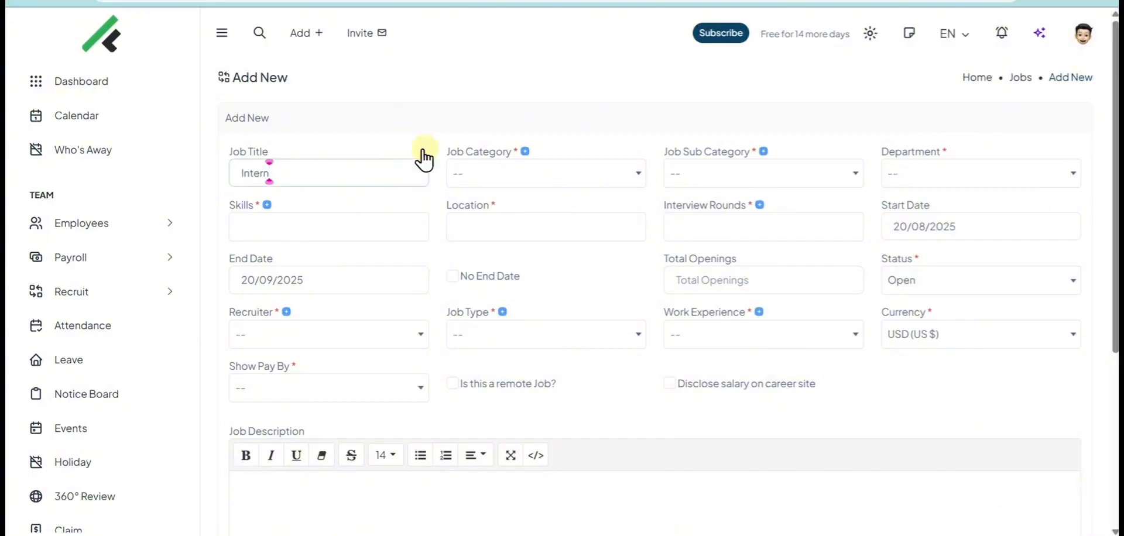
click(475, 175)
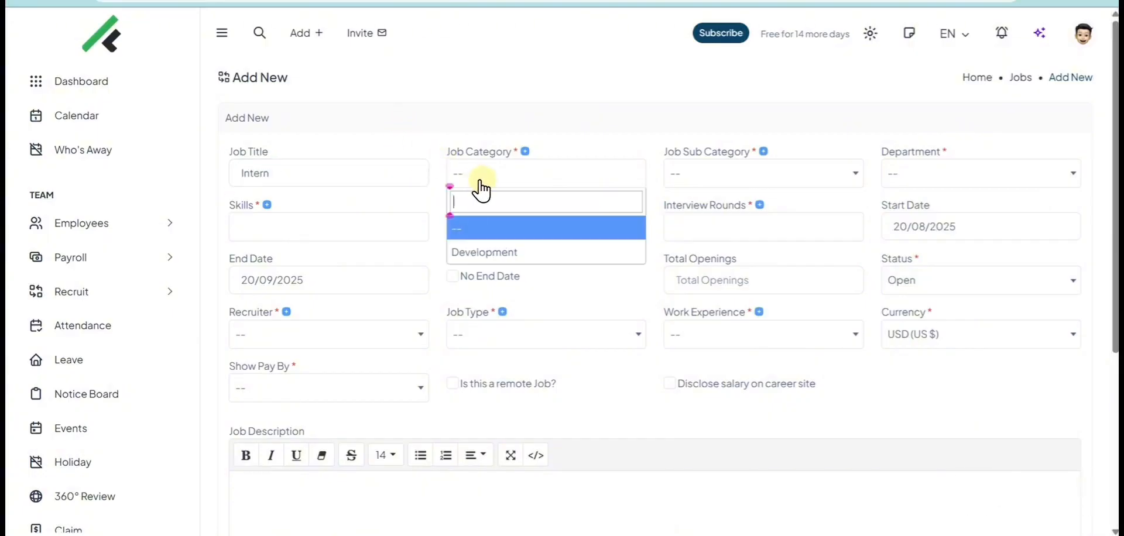
click(477, 243)
click(684, 179)
click(708, 252)
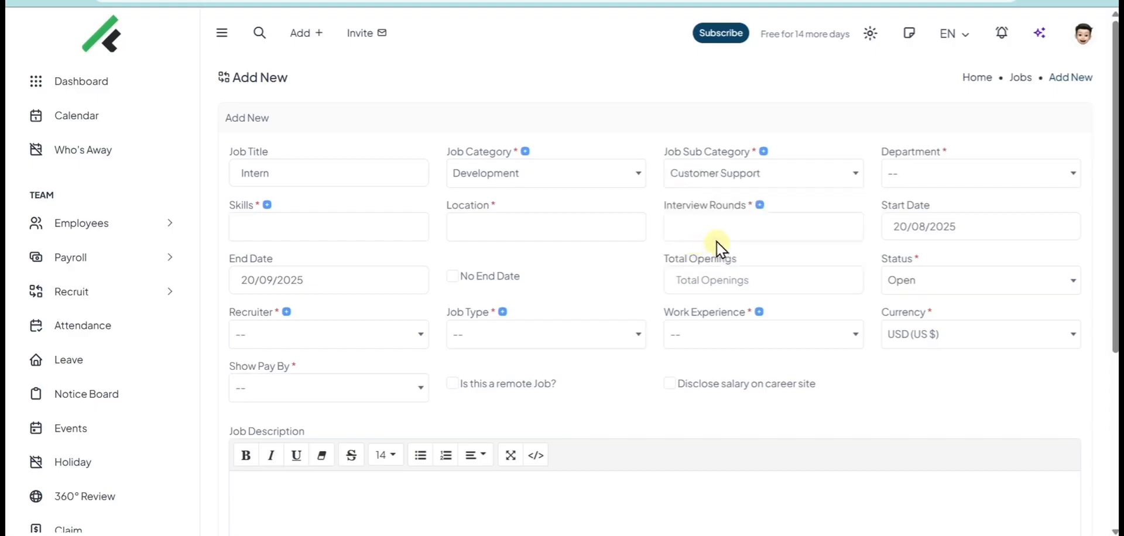
click(882, 177)
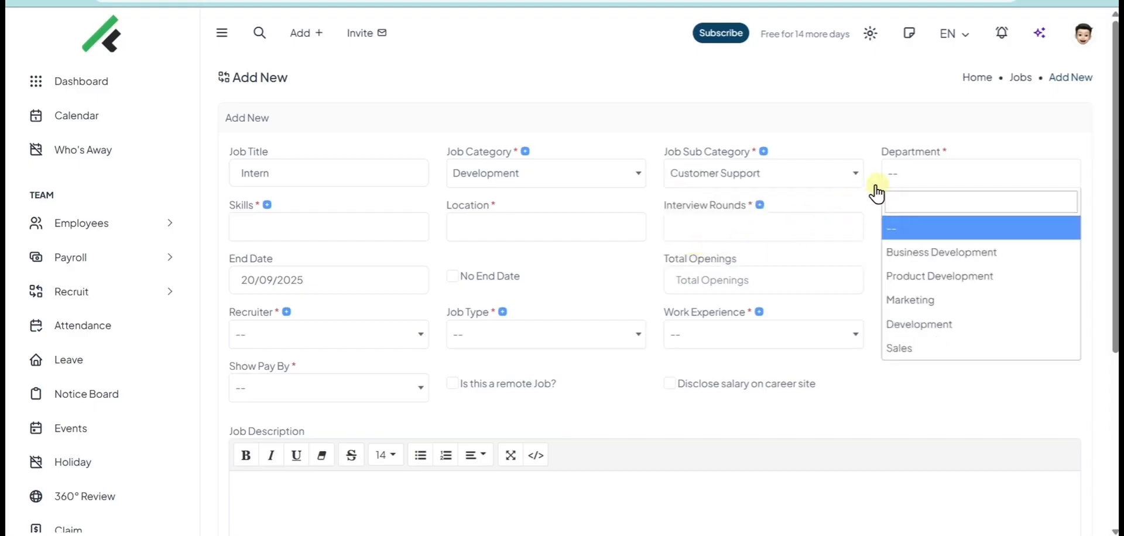
click(897, 277)
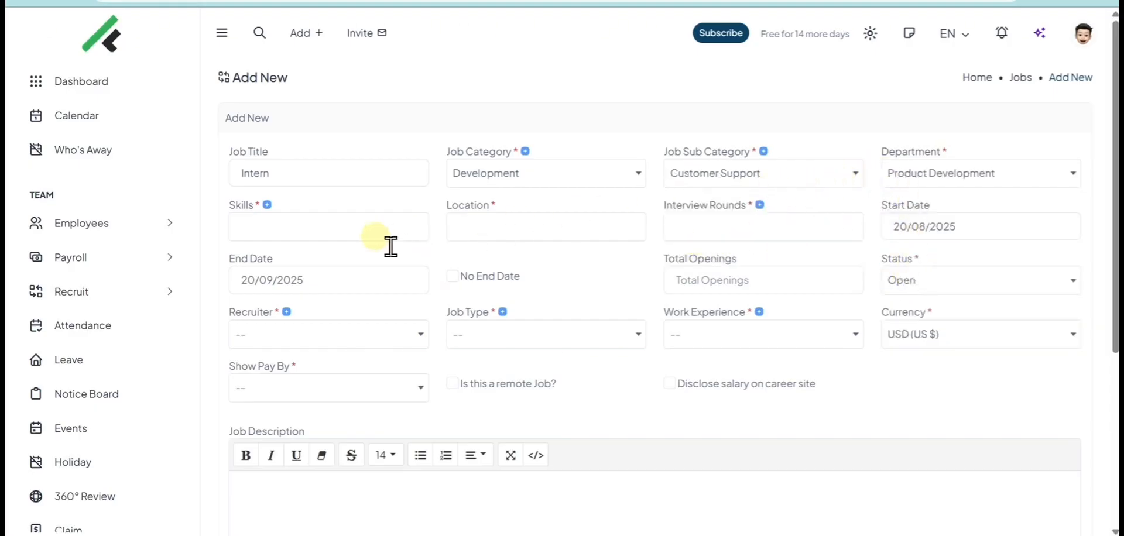
Assign the skills Good Attitude, English Speaker and Tech Savvy to the Intern job
click(344, 232)
click(293, 274)
click(344, 238)
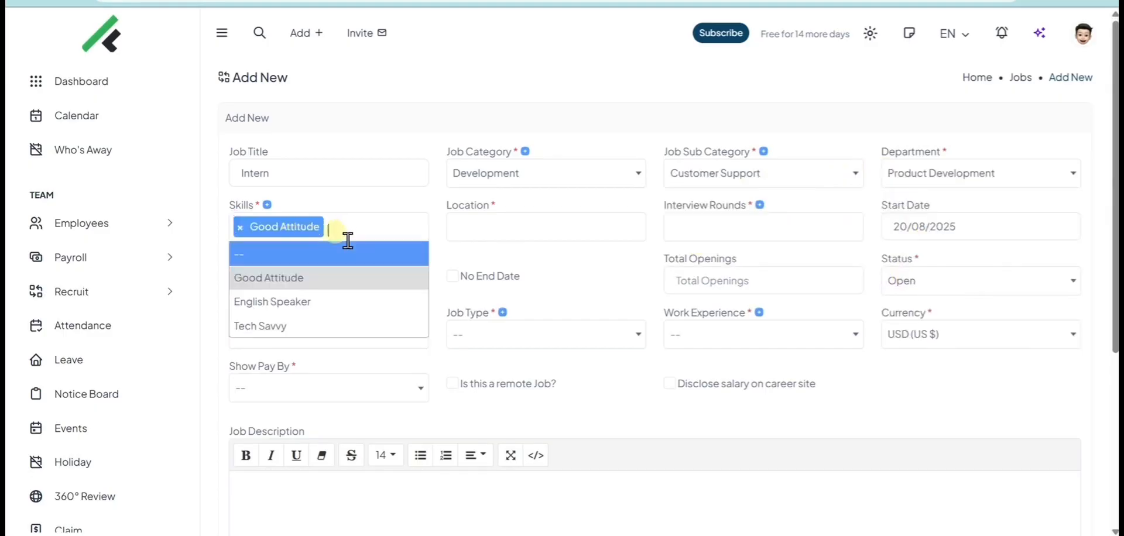
click(305, 300)
click(356, 259)
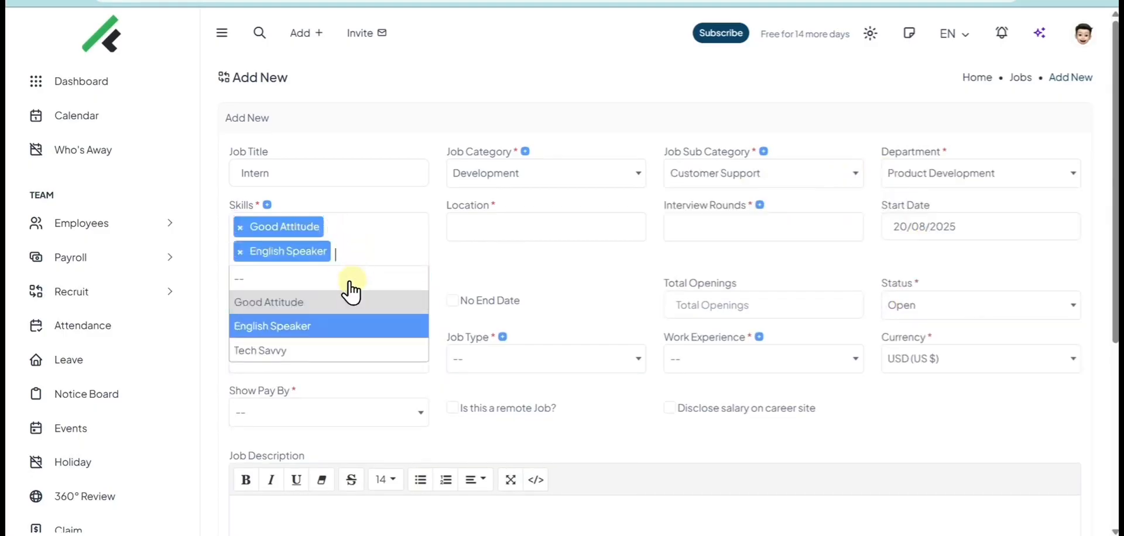
click(334, 348)
Make Photo, Resume and Expected CTC required fields for the Intern job and save it
scroll(458, 283, down, 10)
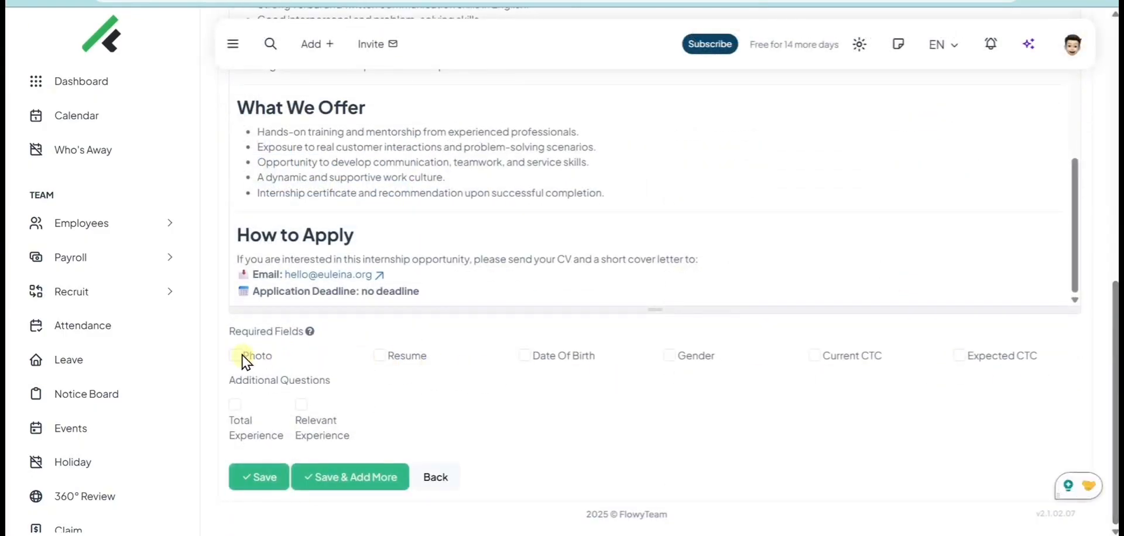
click(235, 355)
click(379, 356)
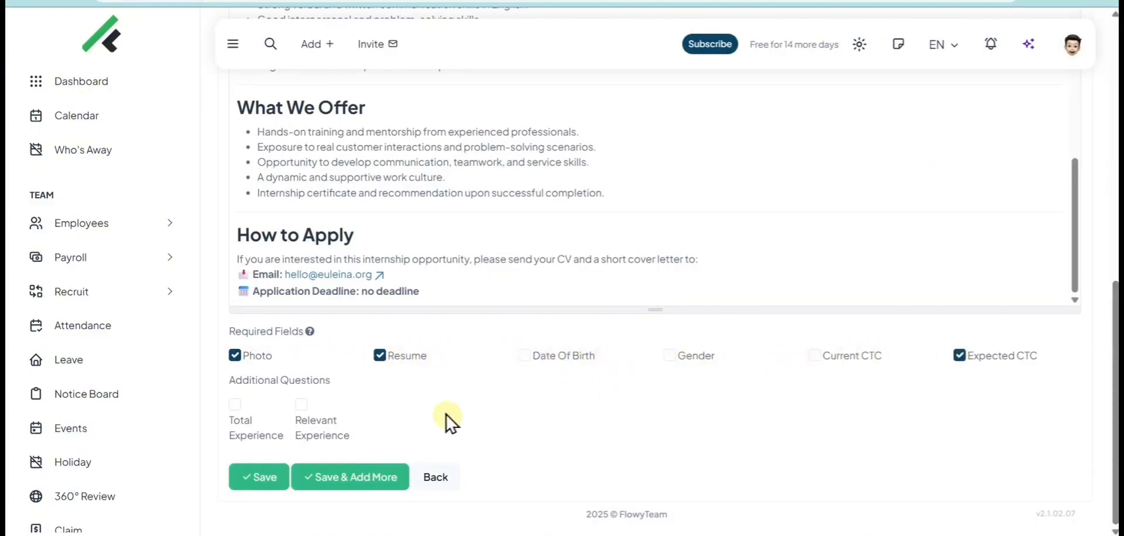
click(258, 476)
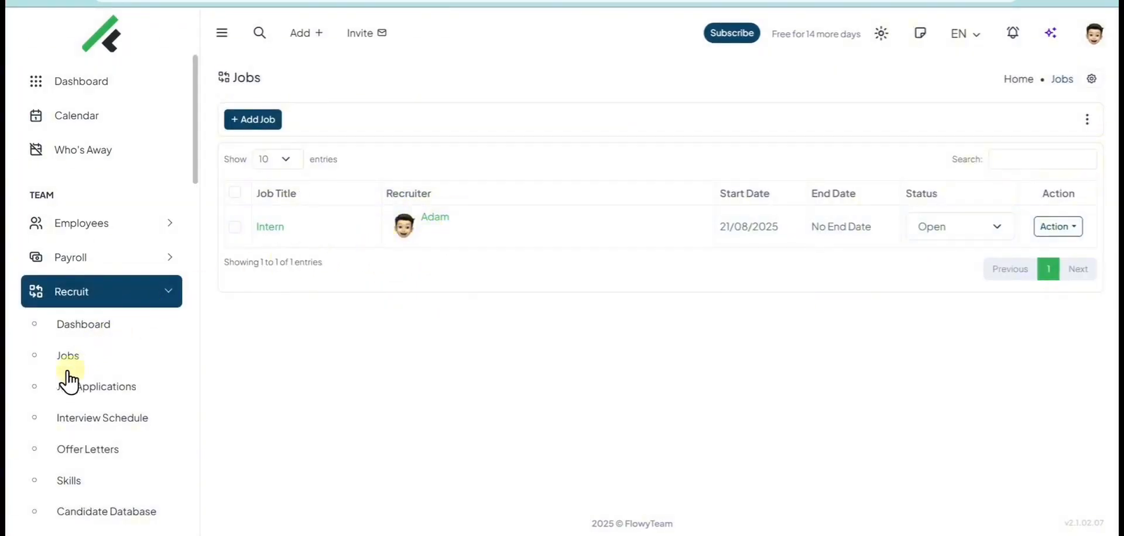
Open the Recruit module's Job Applications list
scroll(55, 387, down, 2)
click(80, 240)
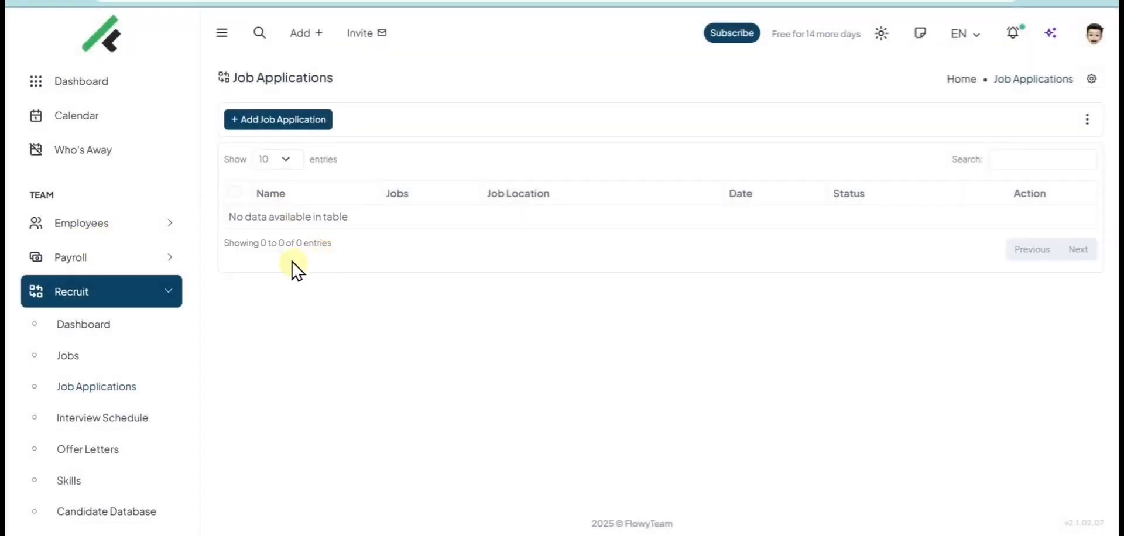
Open a blank offer letter form in the Recruit module, check its job applicant choices and return to the Offer Letters list
scroll(123, 383, down, 2)
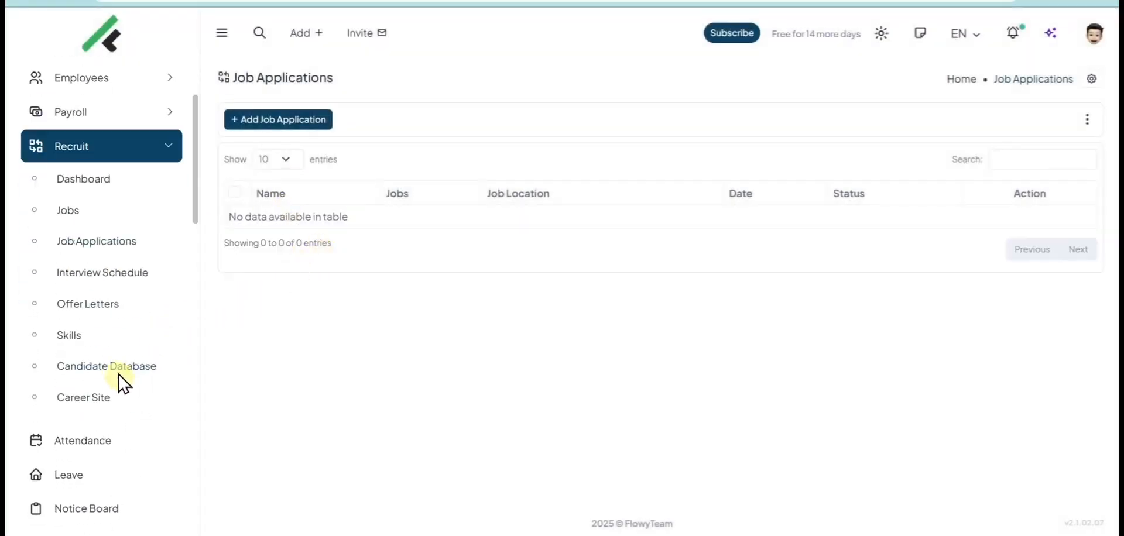
click(94, 305)
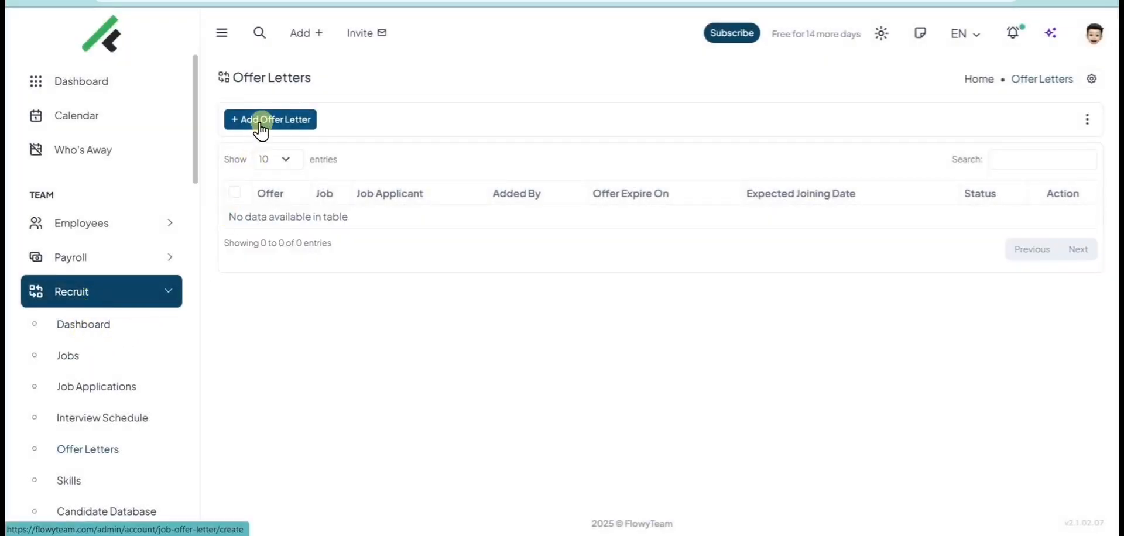
click(261, 121)
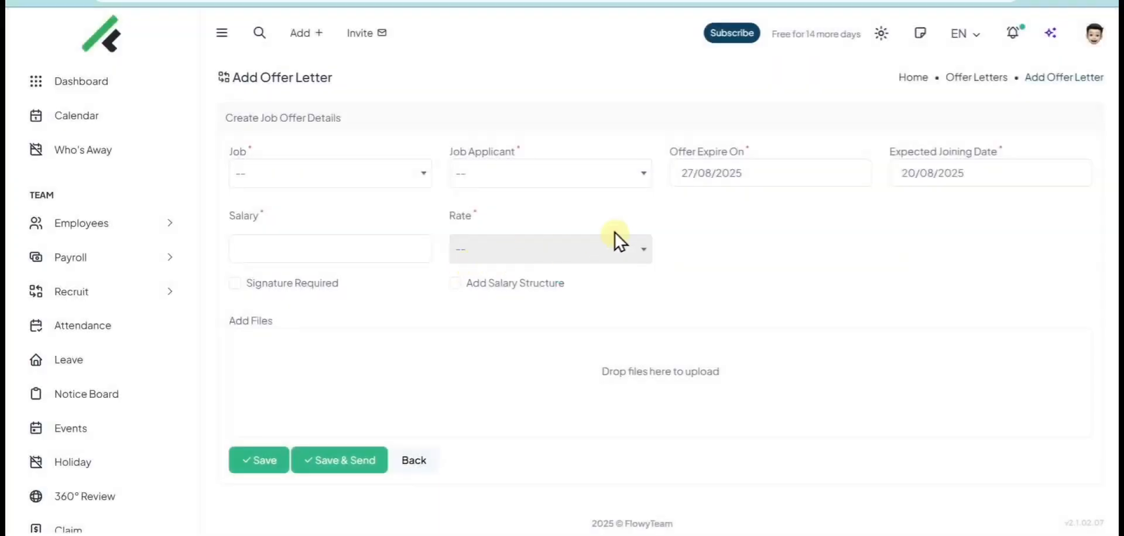
click(519, 173)
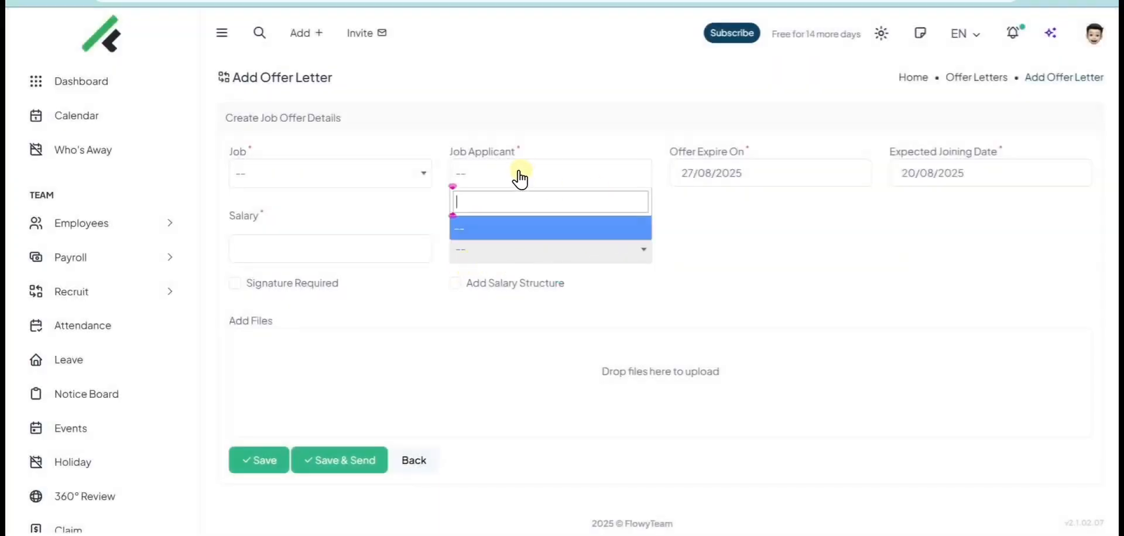
click(13, 2)
Open the company's public career site and review the company description and job openings
scroll(69, 280, down, 3)
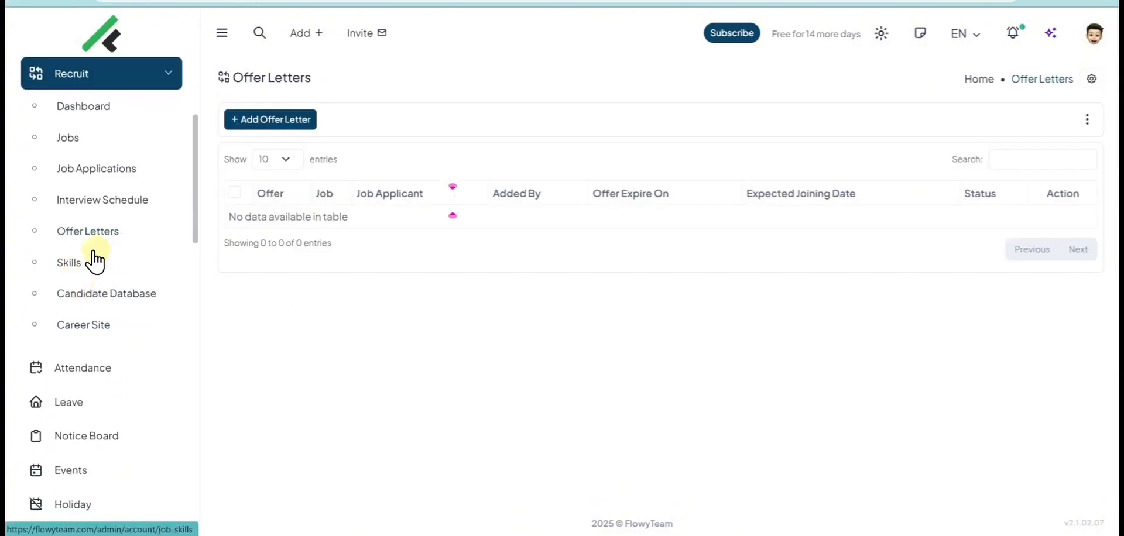
click(79, 323)
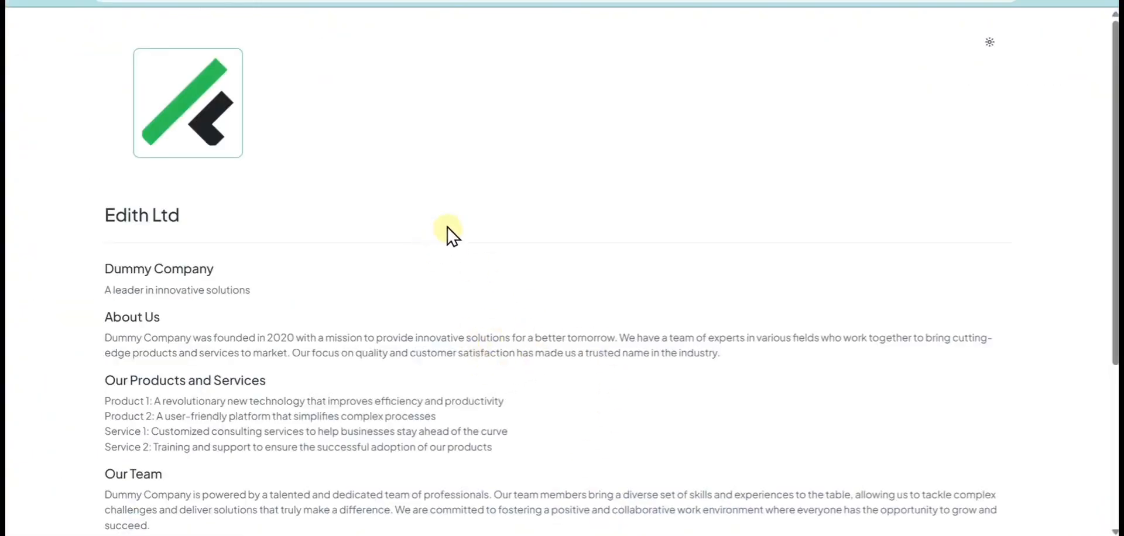
drag(1115, 123, 1116, 290)
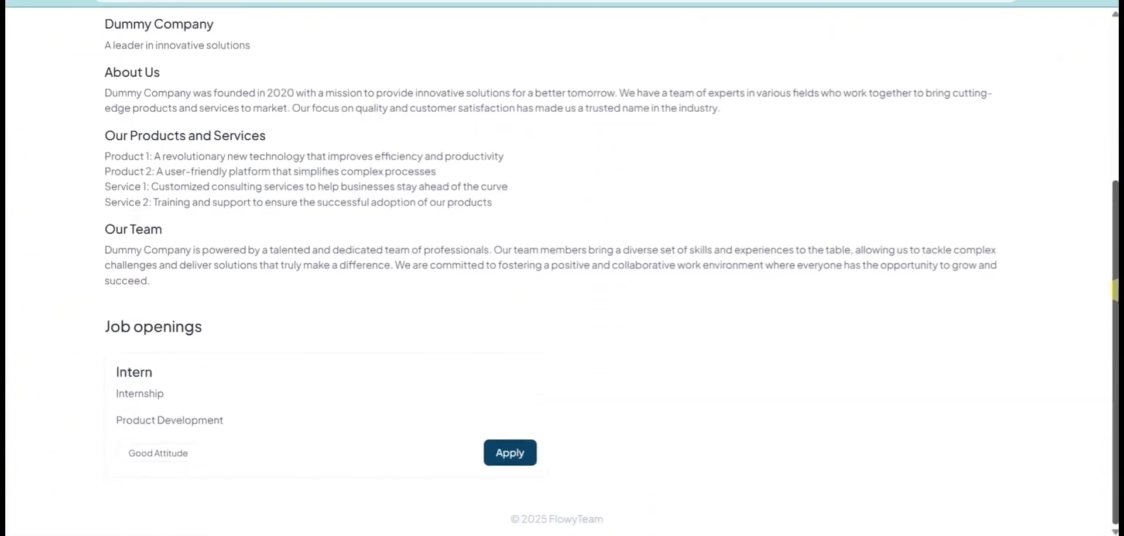
Review the Intern opening's application form through to its submission section, then return to the admin account's Company Settings
click(501, 448)
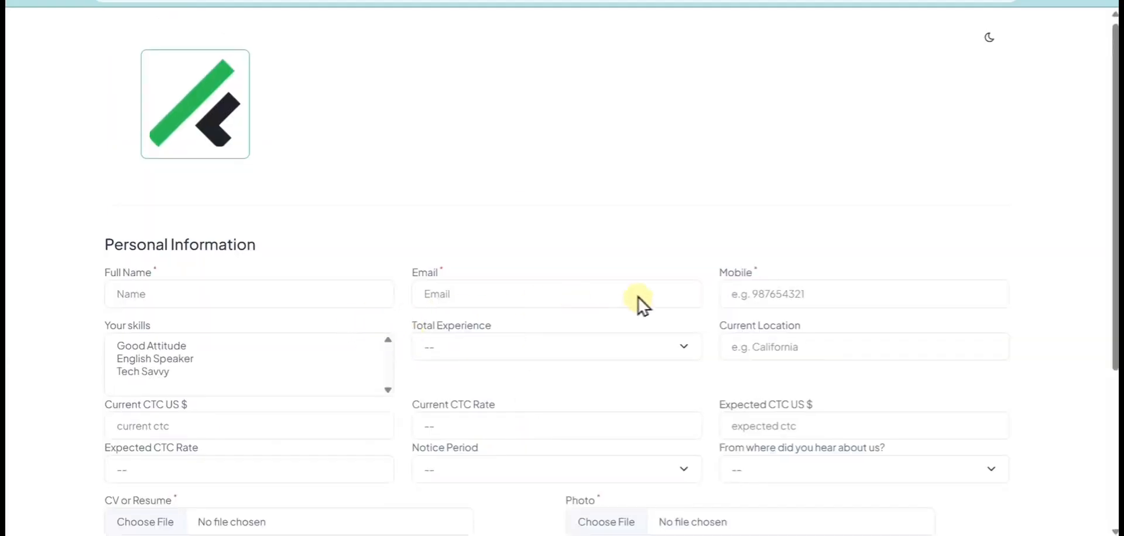
scroll(638, 297, down, 4)
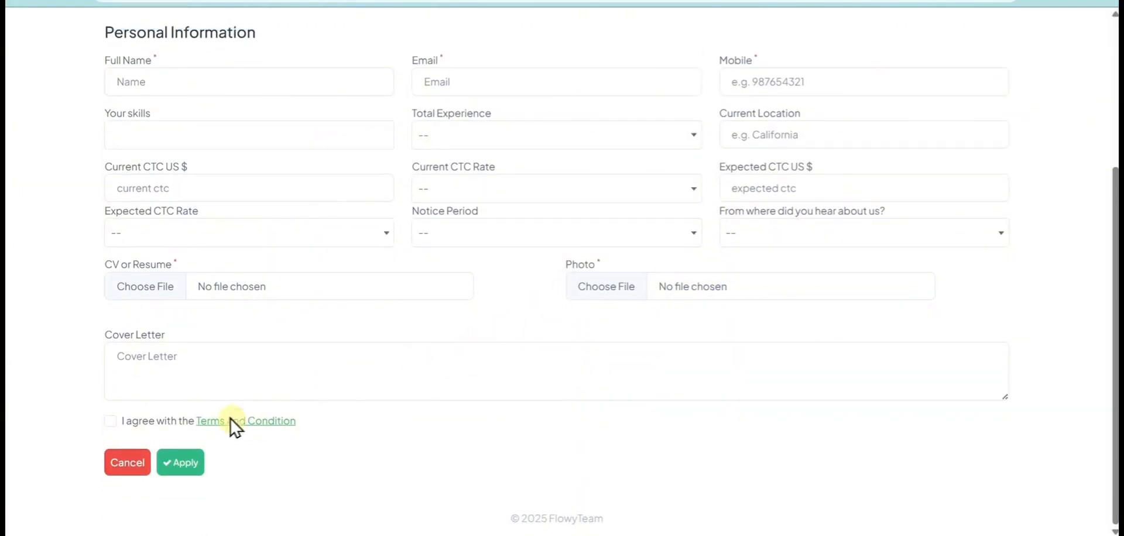
click(181, 463)
click(17, 1)
click(18, 1)
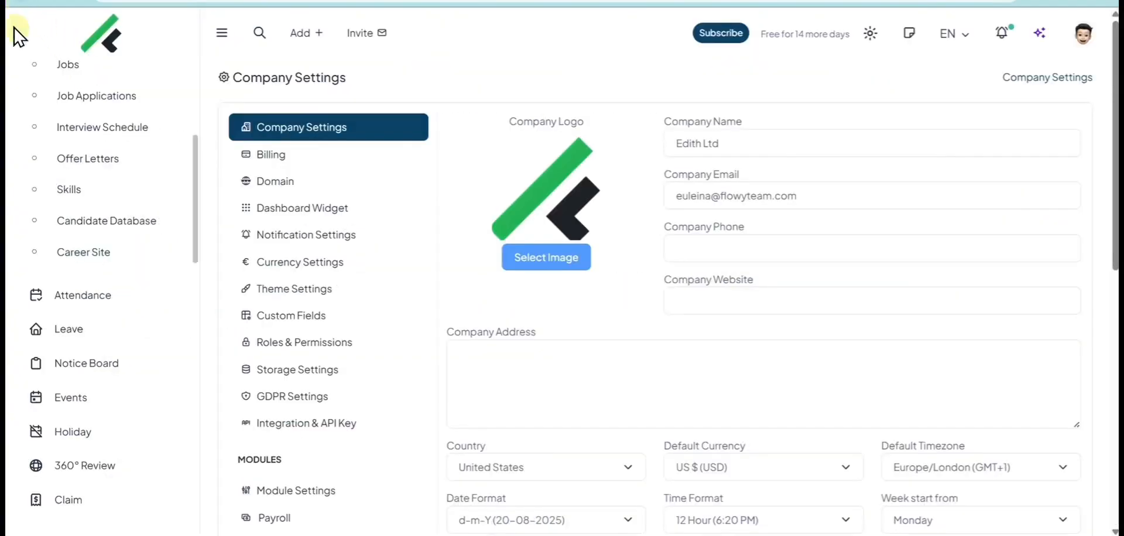
Open the Attendance module and review the daily attendance records by member
click(105, 294)
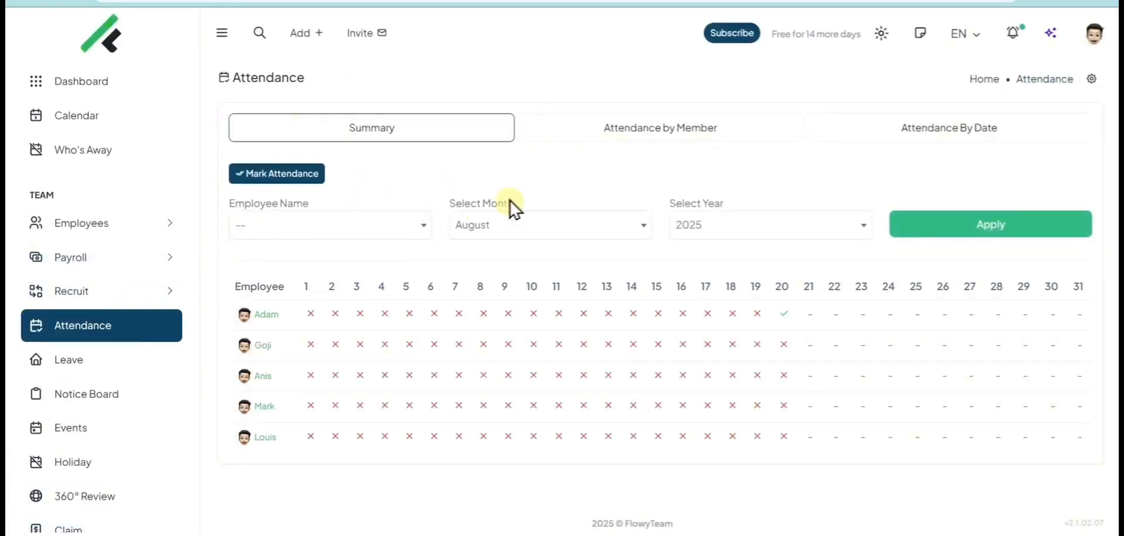
click(628, 131)
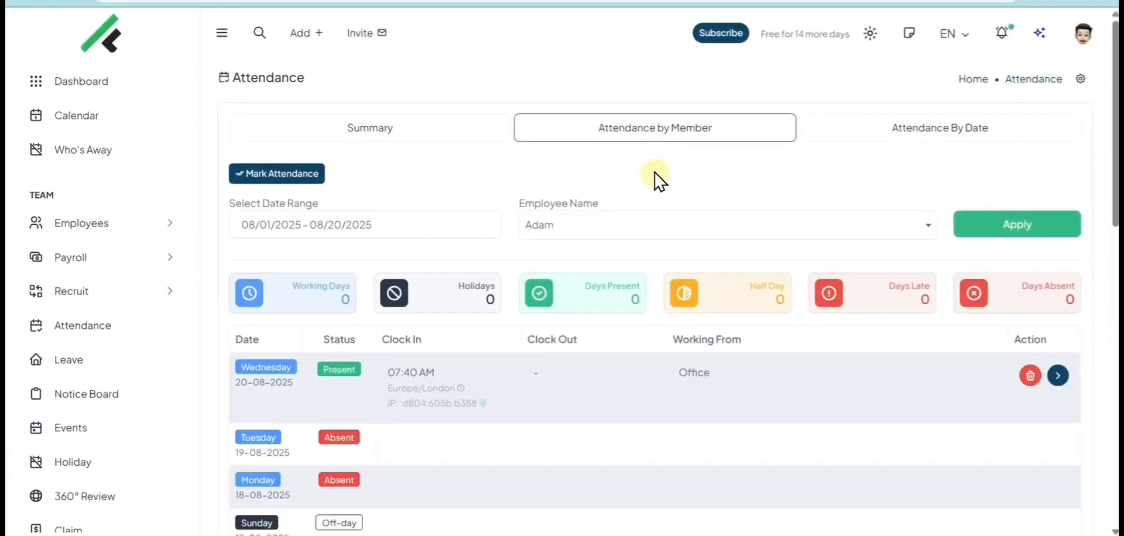
scroll(657, 182, down, 5)
scroll(530, 246, up, 3)
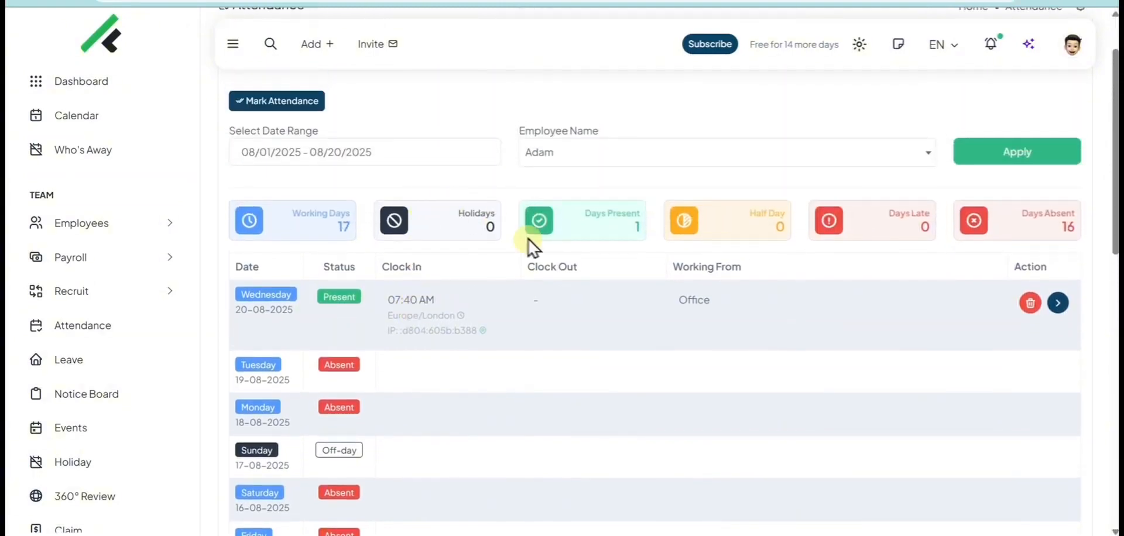
Set the clock-out time of the employee's 20-08-2025 attendance record to 03:30 PM and save it
click(1058, 303)
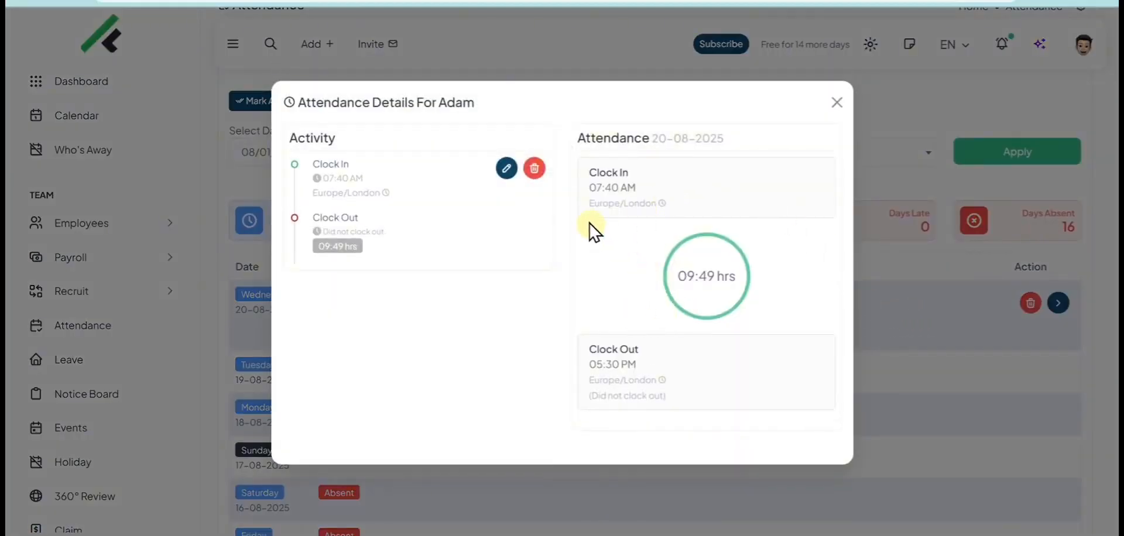
click(503, 170)
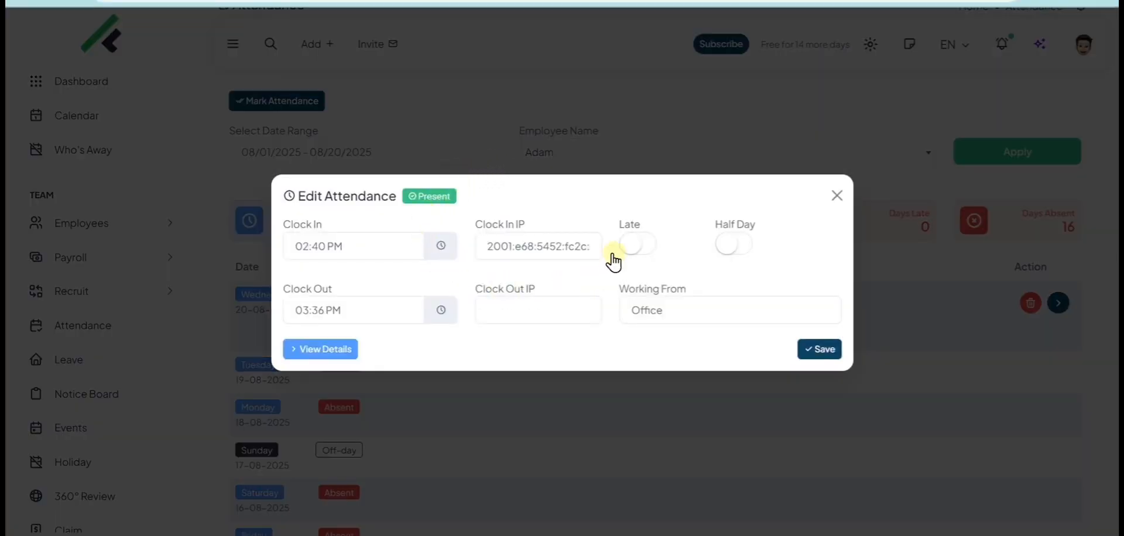
click(623, 245)
click(351, 309)
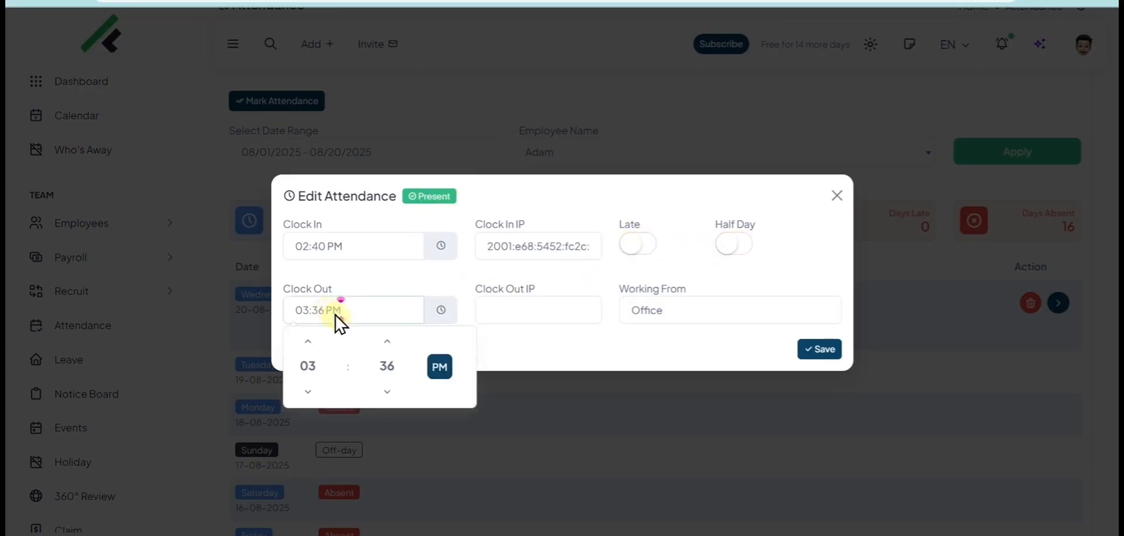
click(387, 391)
click(387, 391)
click(387, 391)
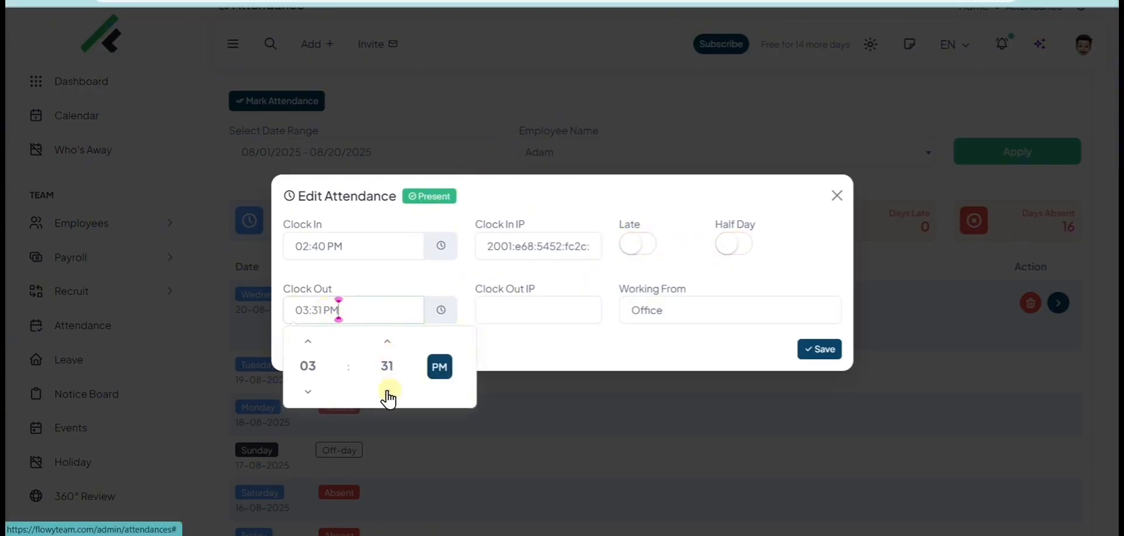
click(387, 391)
click(408, 300)
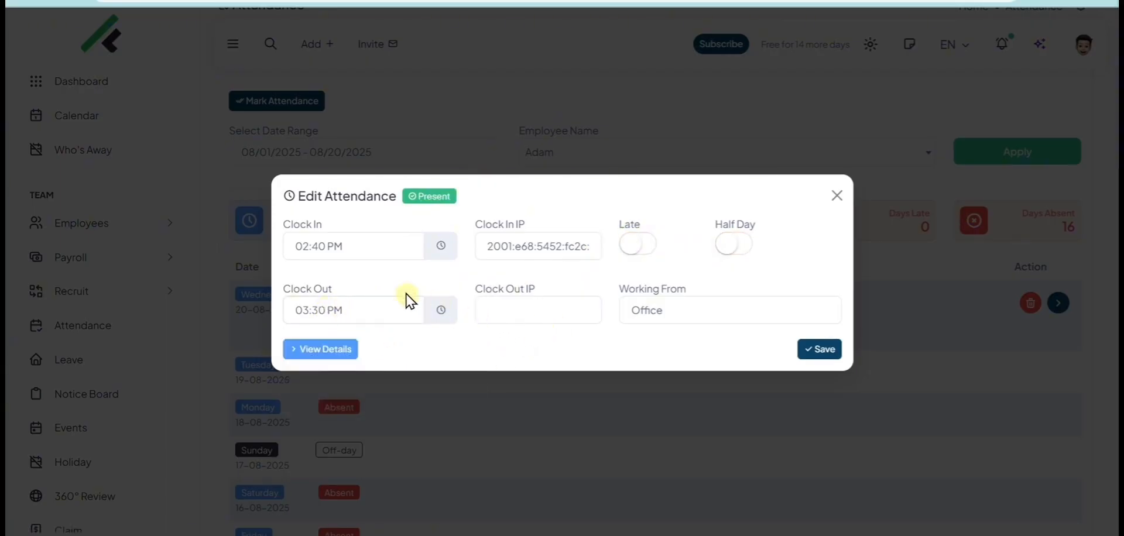
click(818, 351)
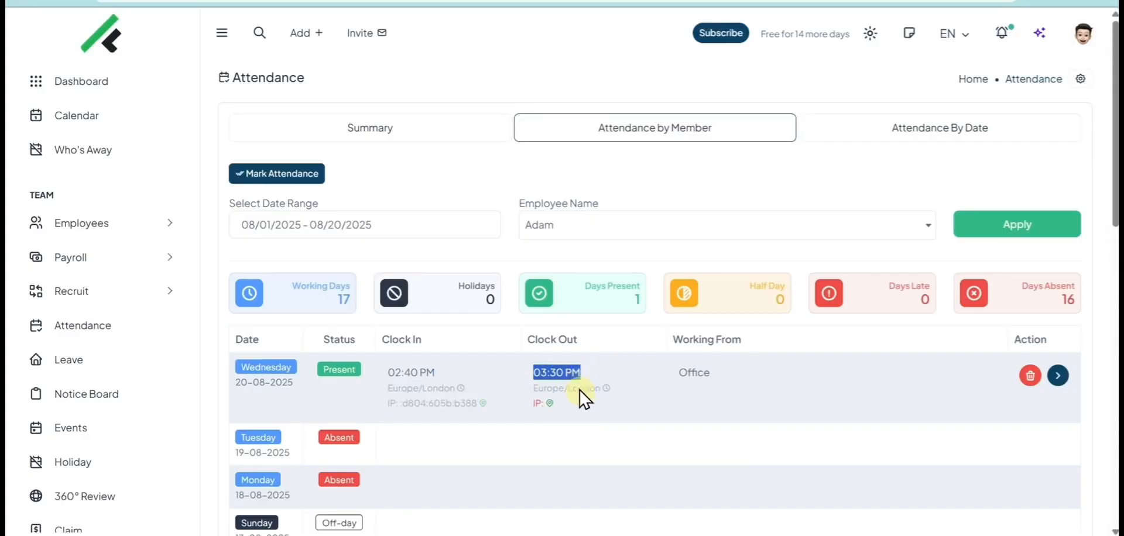
Review attendance by date, including the attendance details of the employee marked present, and close the details
click(912, 129)
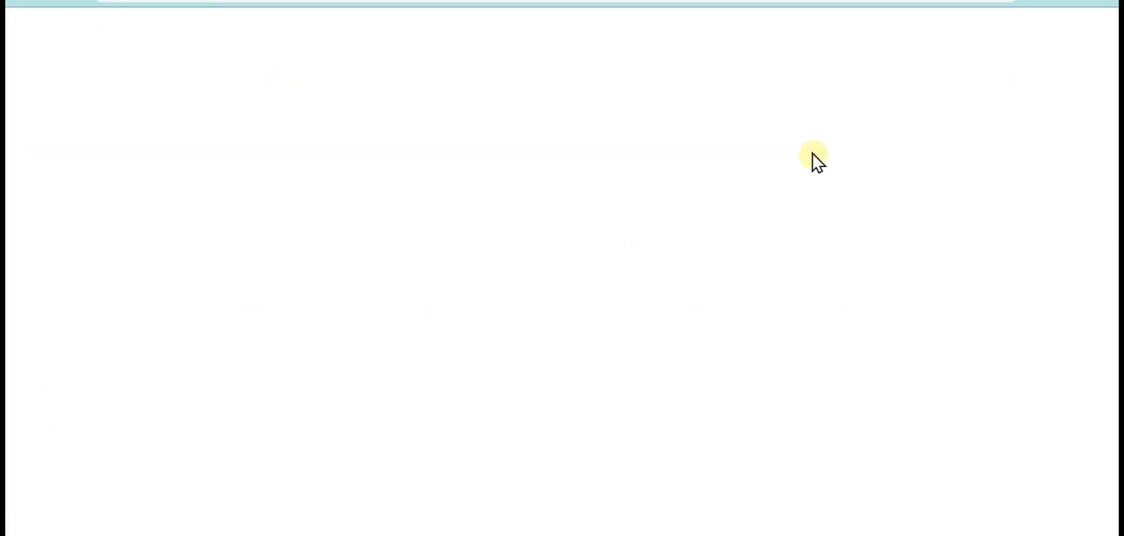
scroll(881, 234, down, 3)
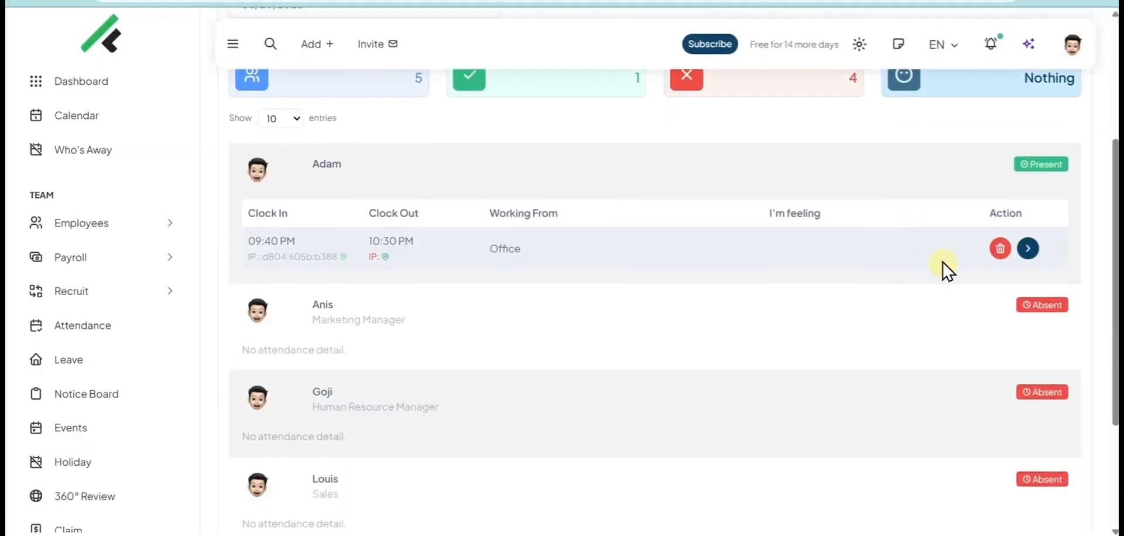
drag(1115, 229, 1108, 207)
click(1032, 288)
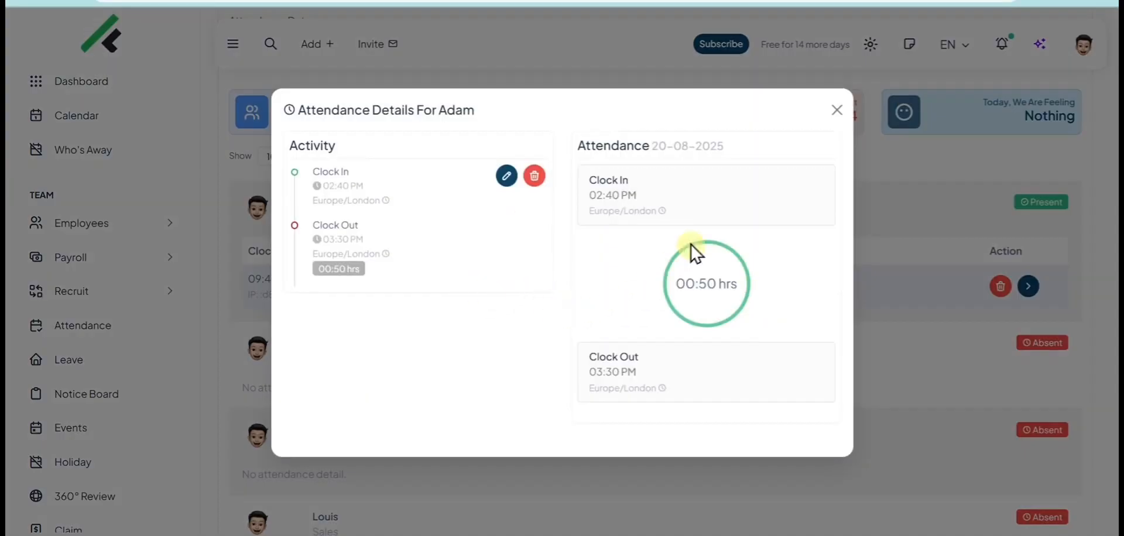
click(837, 110)
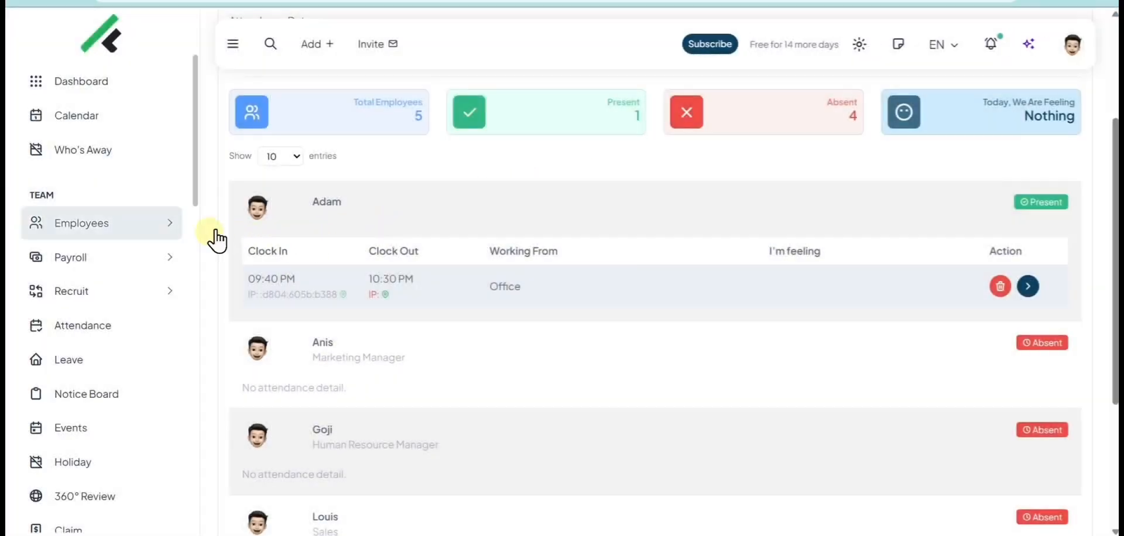
Visit the Leave page, then open the Leave module's settings within the company settings
scroll(174, 240, down, 4)
click(69, 147)
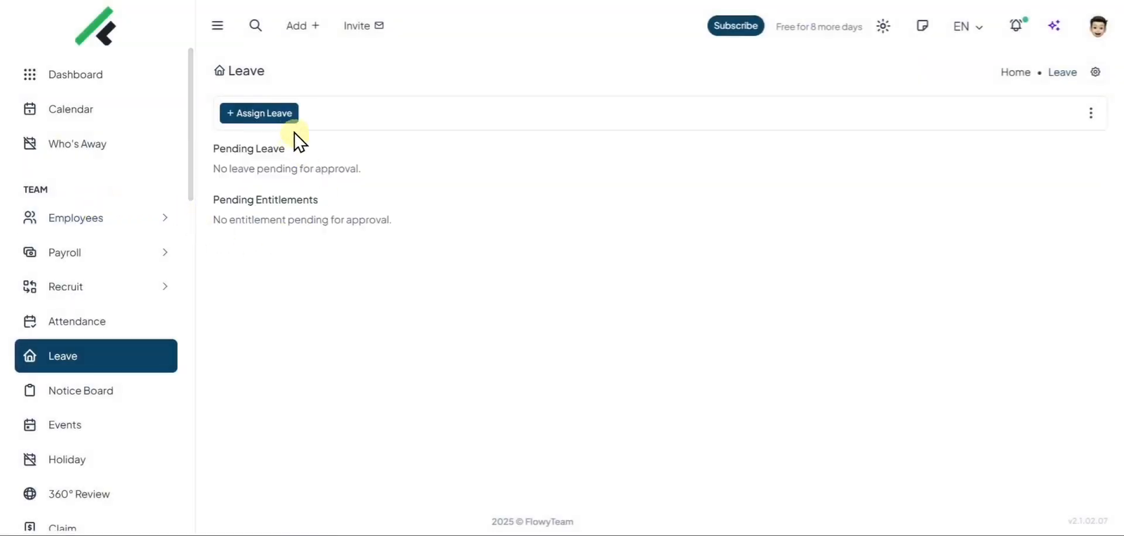
drag(189, 182, 193, 522)
click(106, 472)
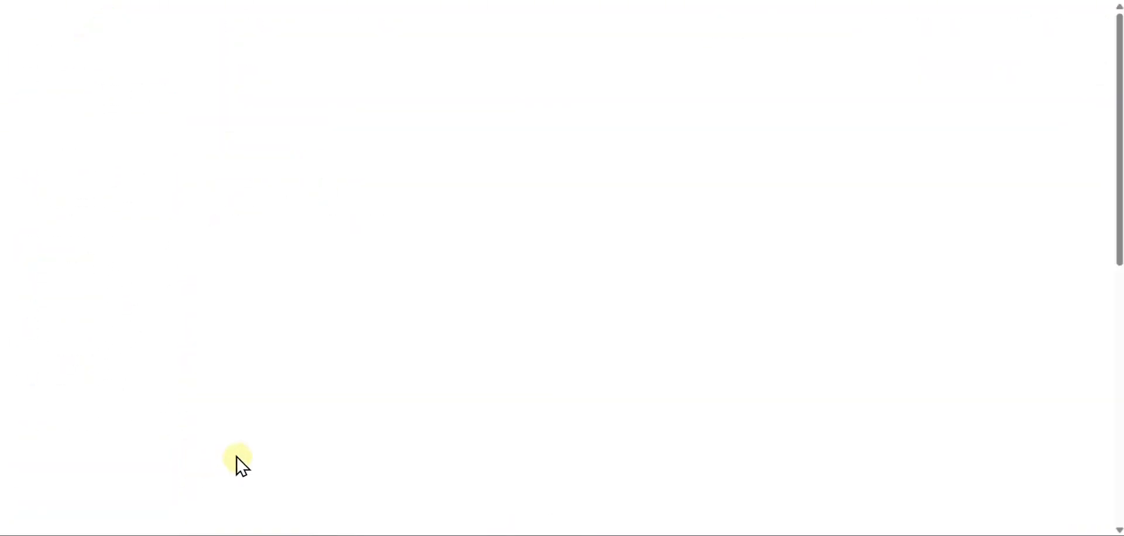
scroll(283, 271, down, 5)
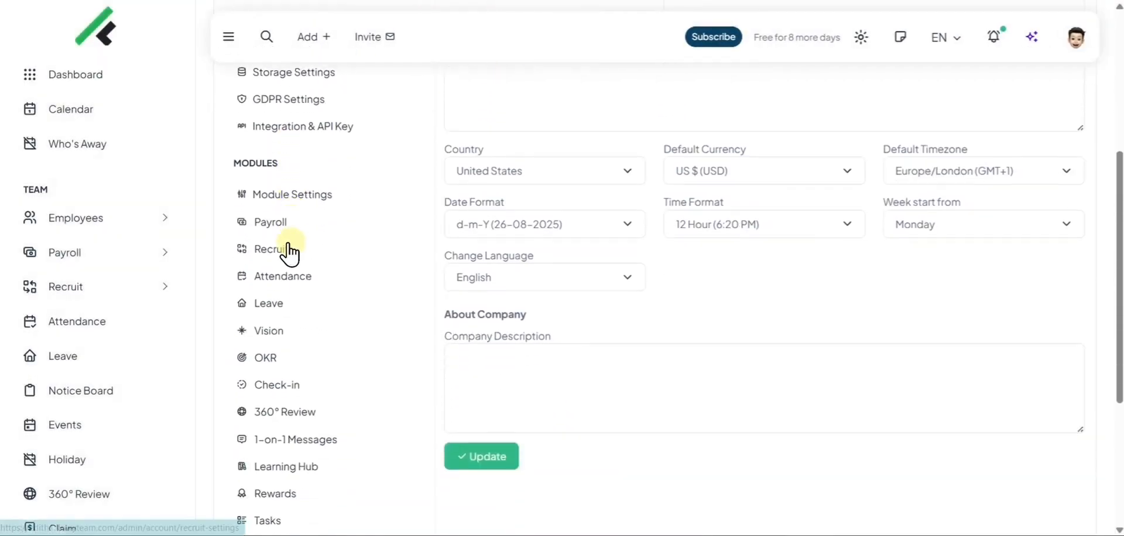
click(262, 303)
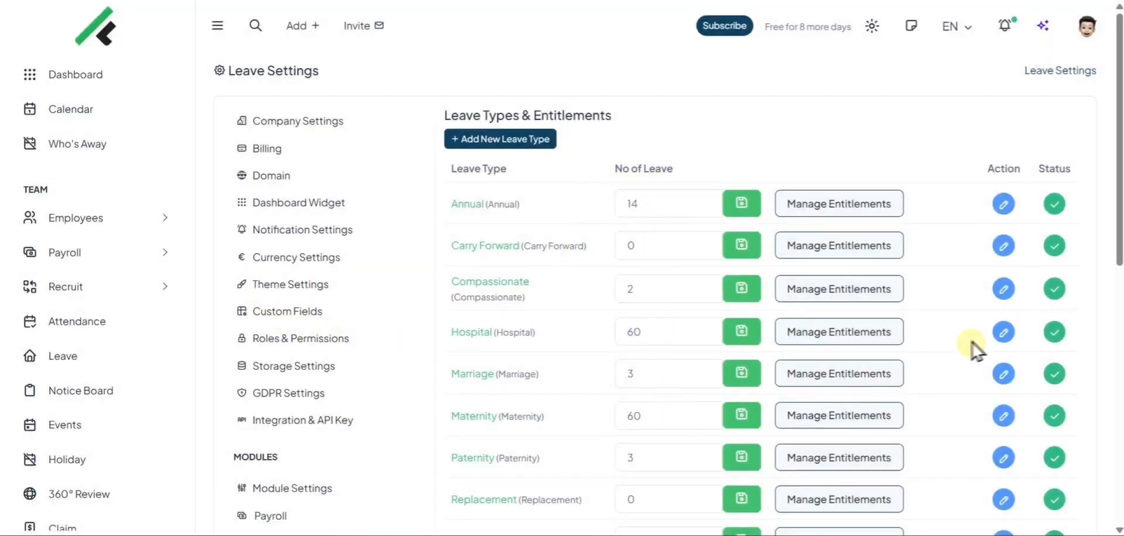
Review the leave types, entitlements and general leave settings, plus the options for adding a new leave type, without saving
drag(1114, 199, 1119, 371)
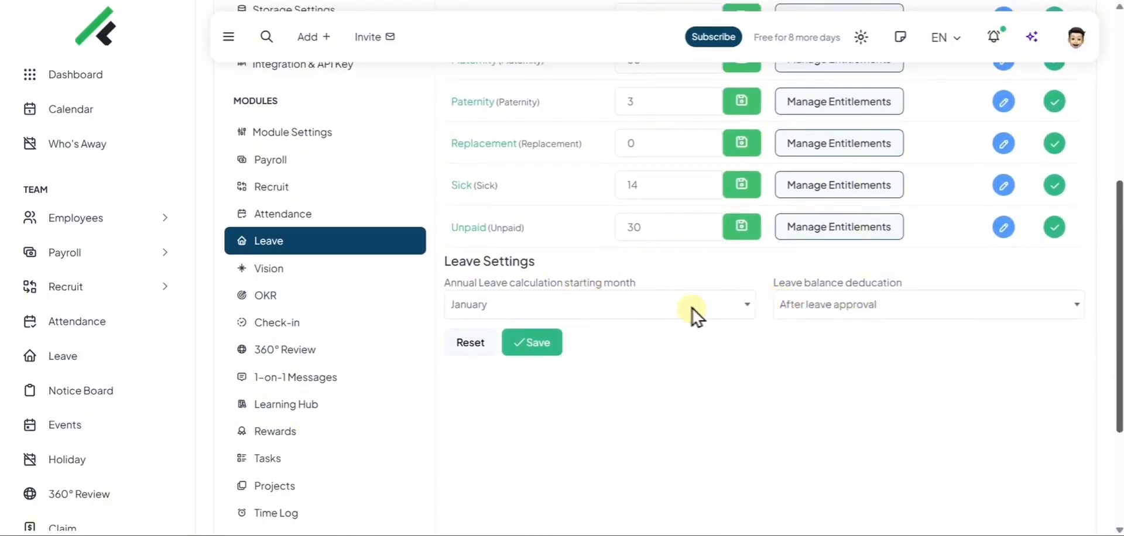
drag(1117, 311, 1094, 94)
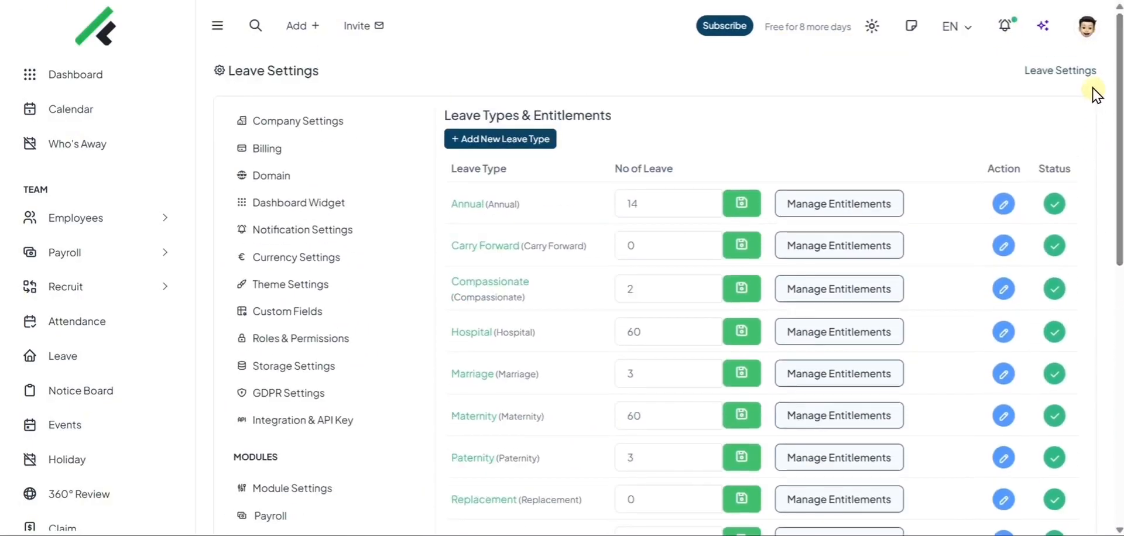
click(536, 139)
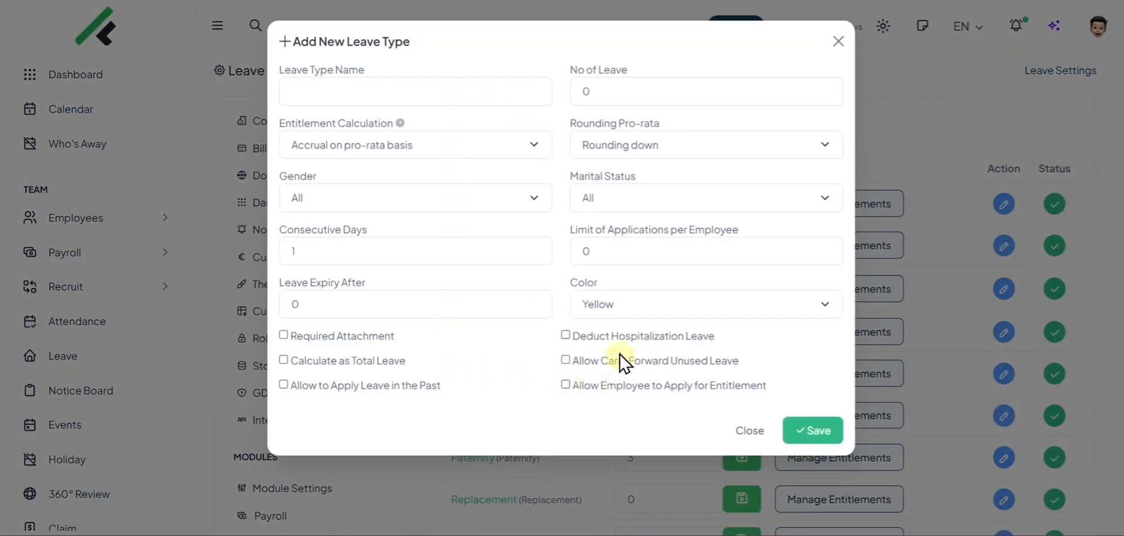
click(838, 42)
Switch to the employee login and show the leave balance in the Leave page's summary
click(1087, 42)
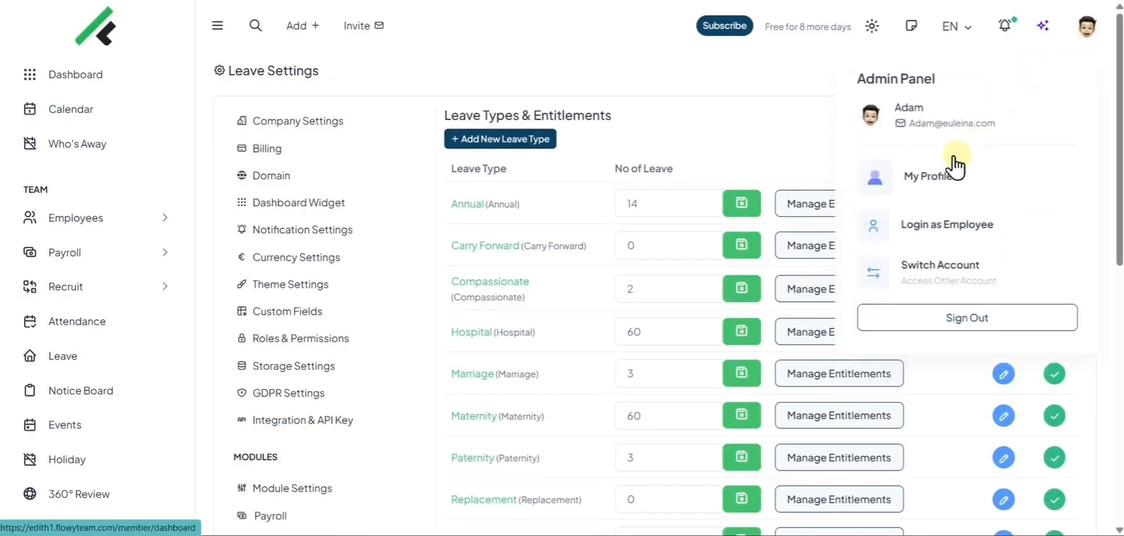
click(936, 243)
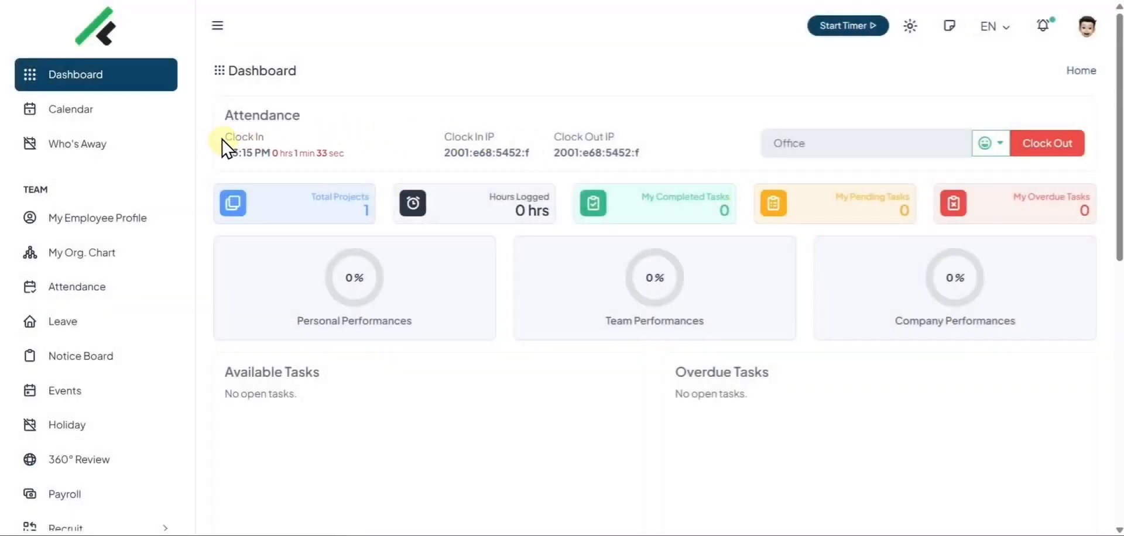
drag(188, 150, 177, 209)
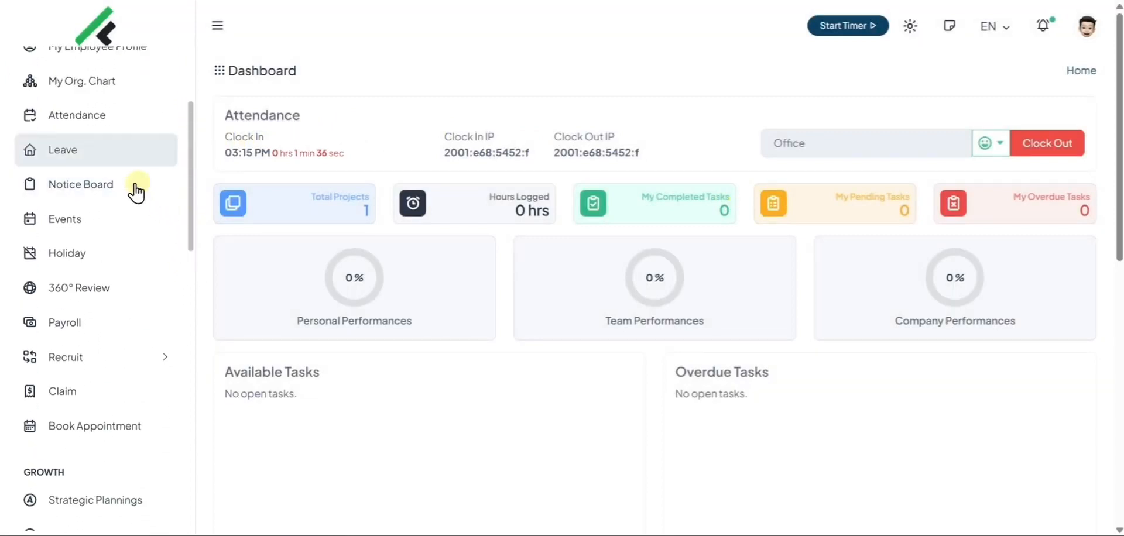
click(95, 150)
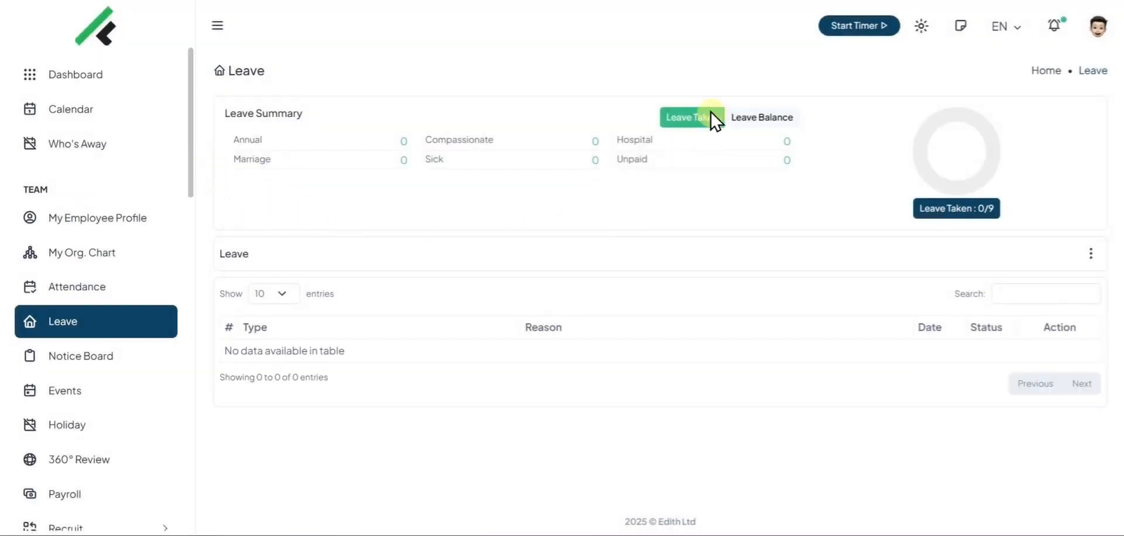
click(734, 119)
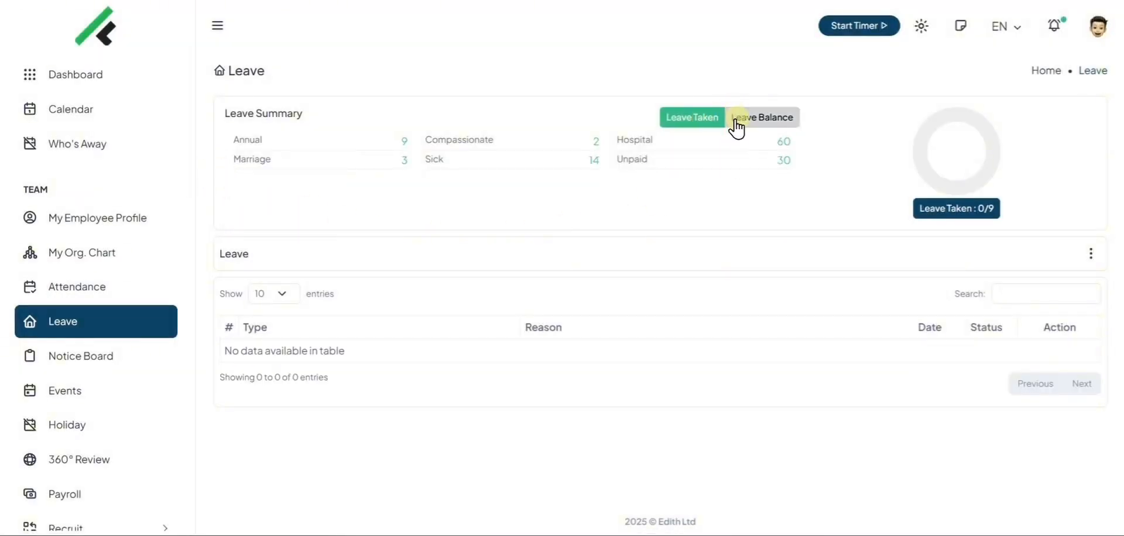
Show the leave taken in the summary and start a leave application for Annual leave with Multiple duration
click(702, 121)
click(1091, 254)
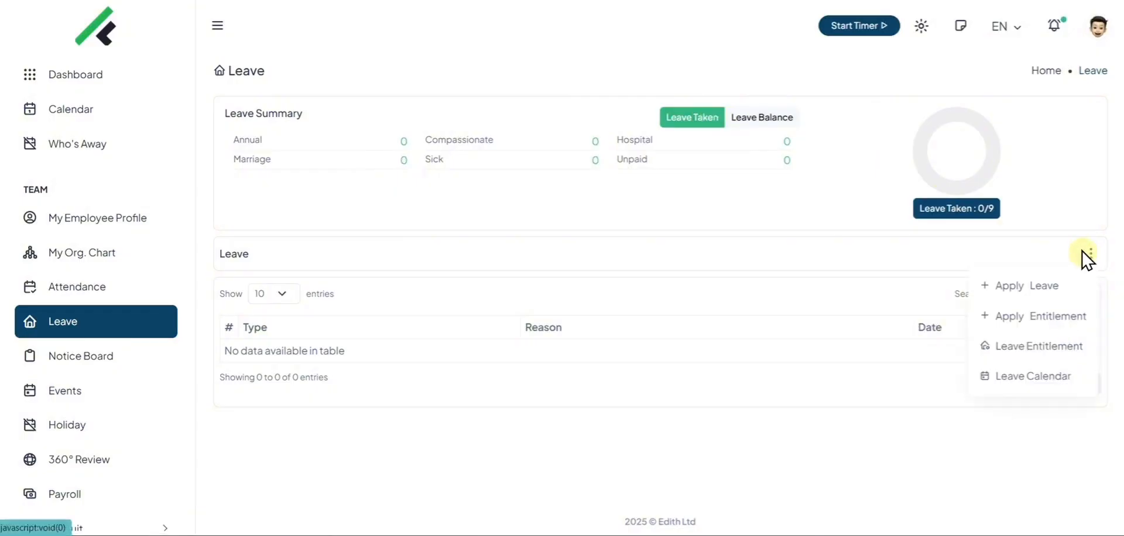
click(1011, 292)
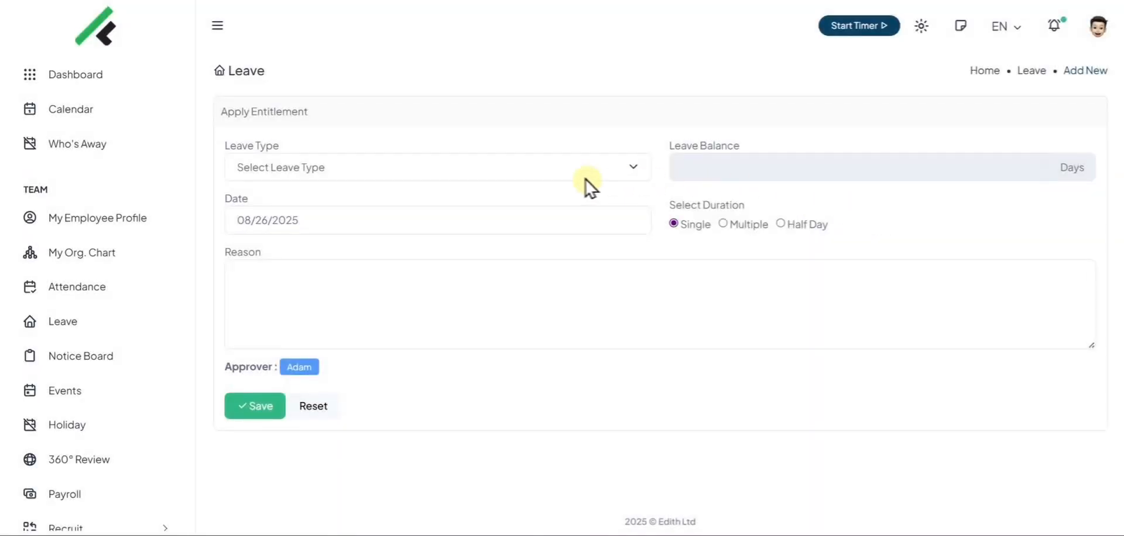
click(373, 168)
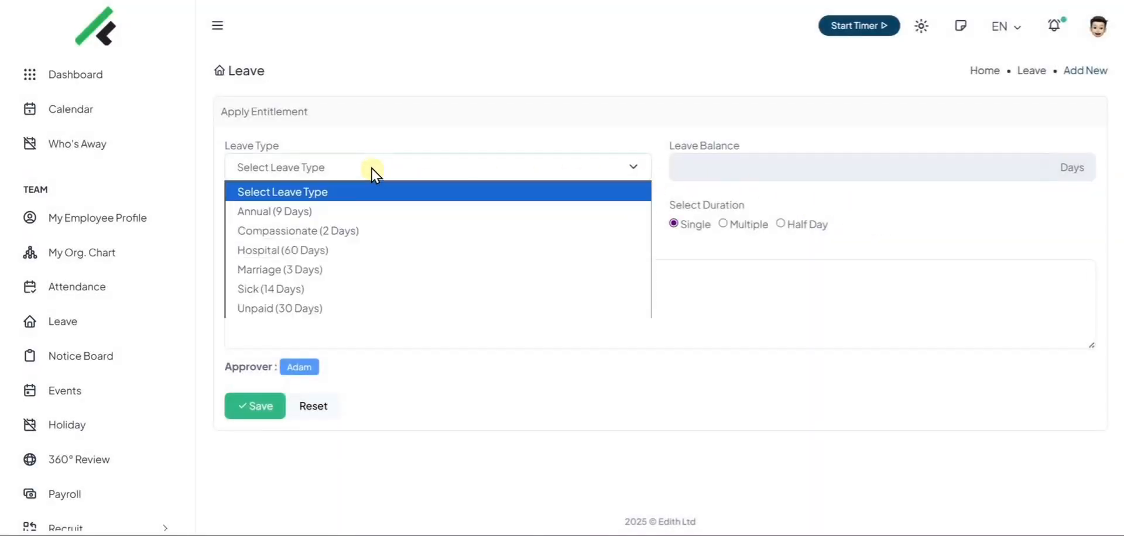
click(355, 206)
click(716, 224)
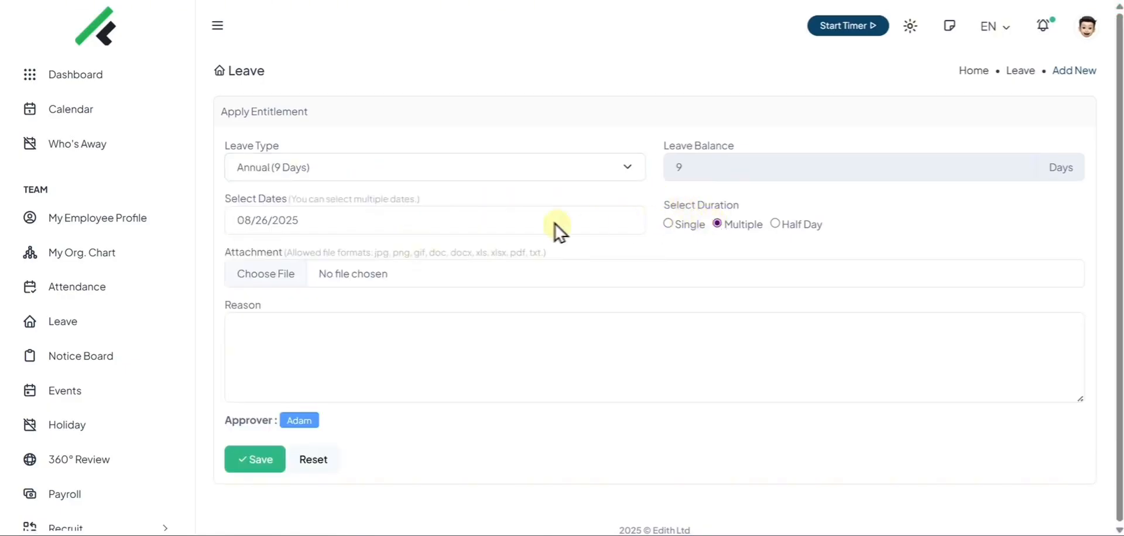
Add 27 and 28 August 2025 to the leave dates, enter Sick as the reason and save the application
click(338, 233)
click(274, 178)
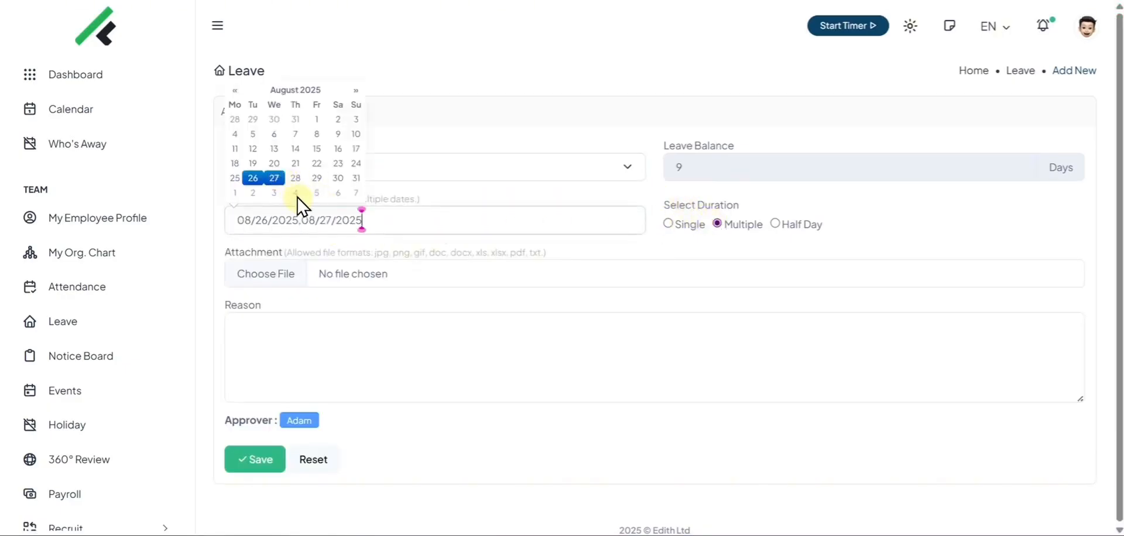
click(296, 178)
click(317, 330)
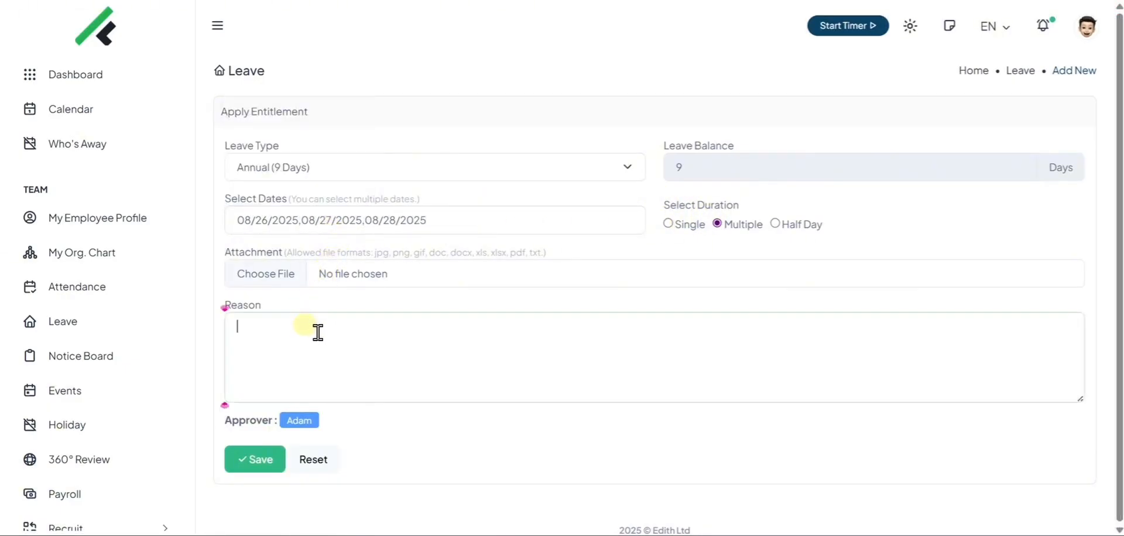
text(Sic)
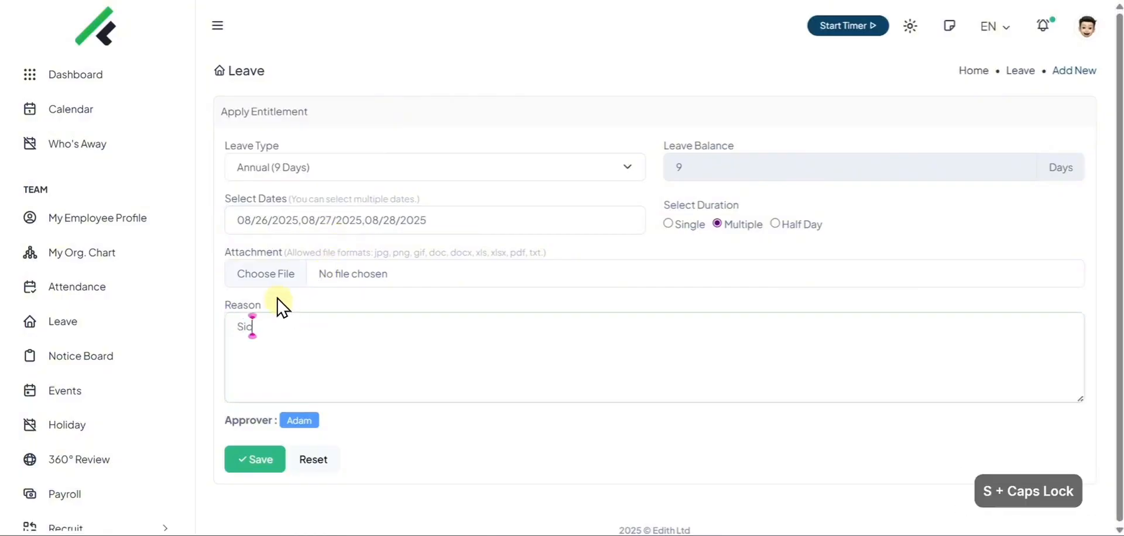
text(k)
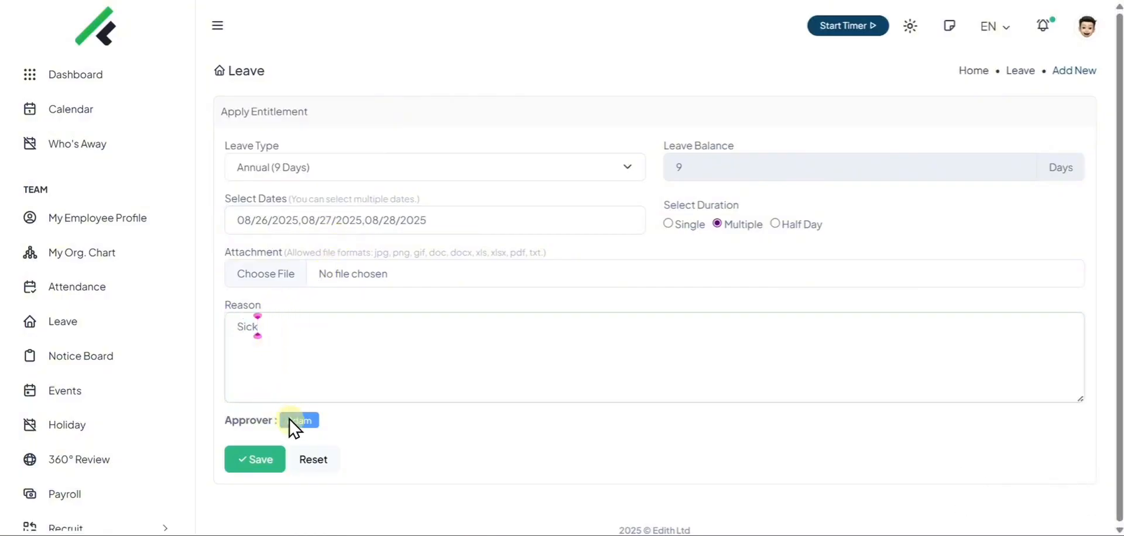
click(256, 459)
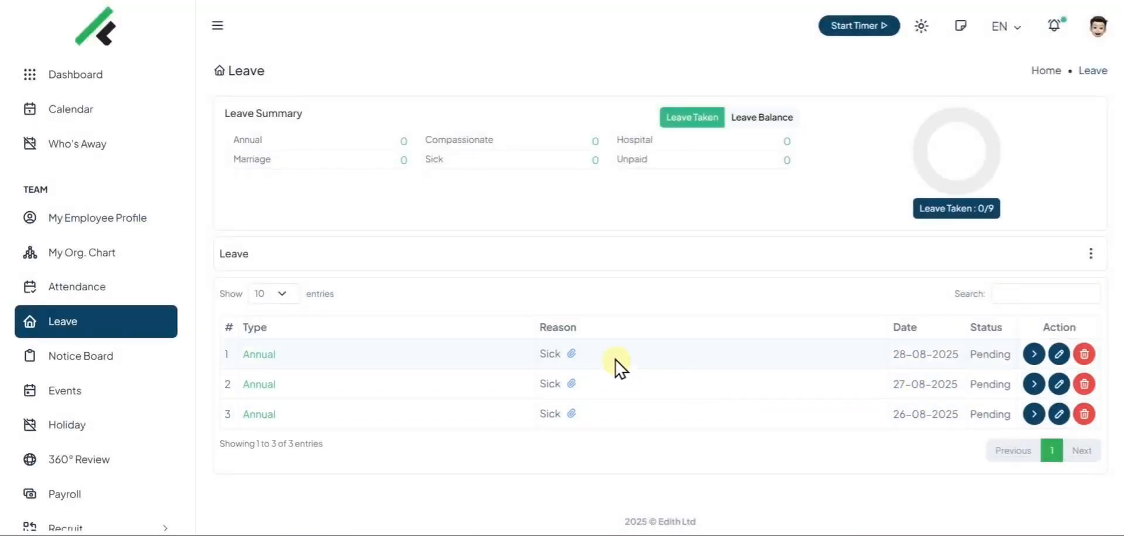
Switch to the admin login and accept all of the employee's pending Annual leave requests on the Leave page
click(1097, 26)
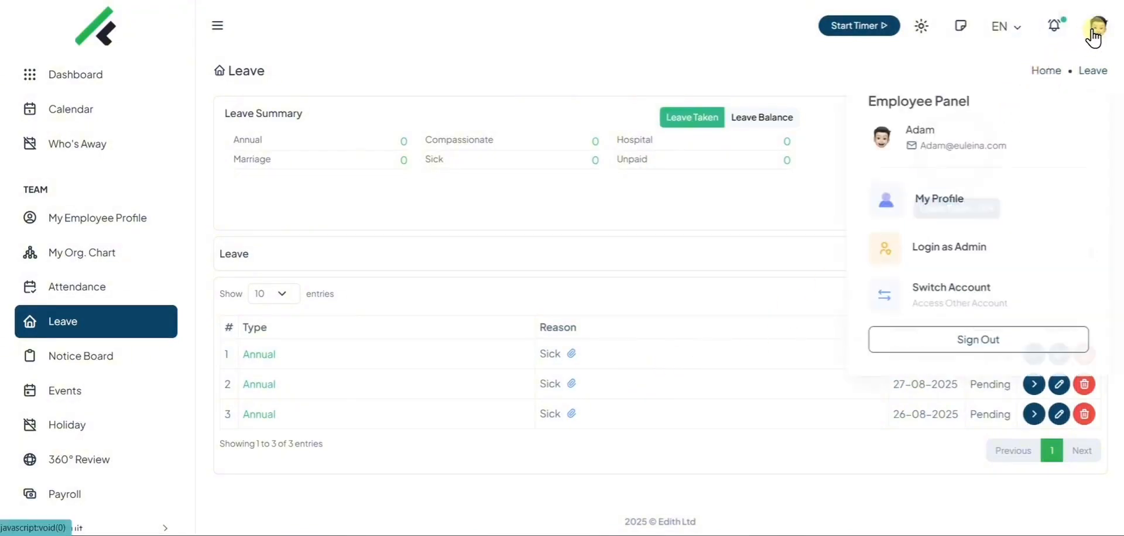
click(988, 179)
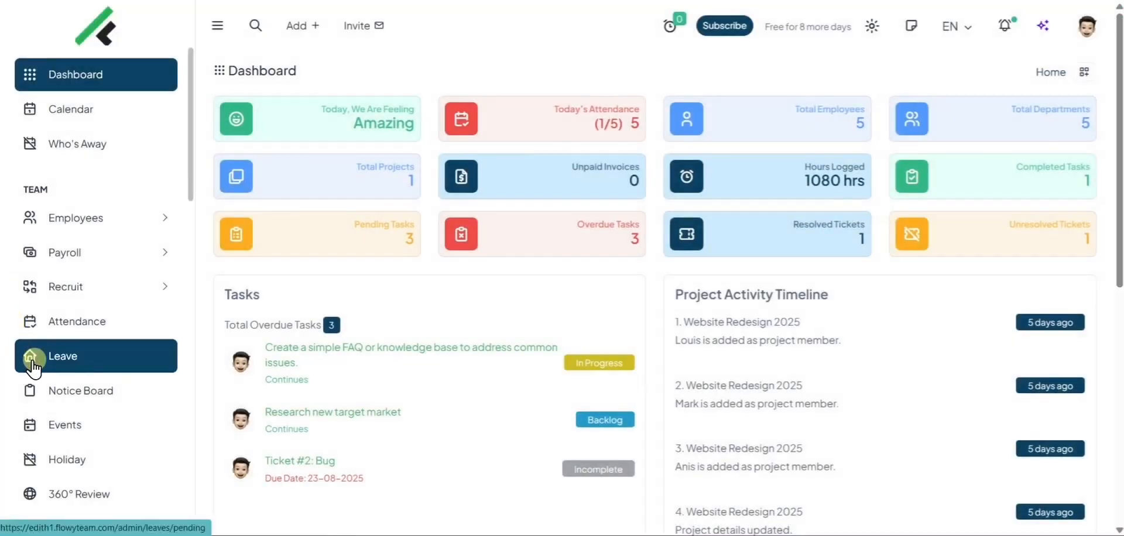
click(26, 357)
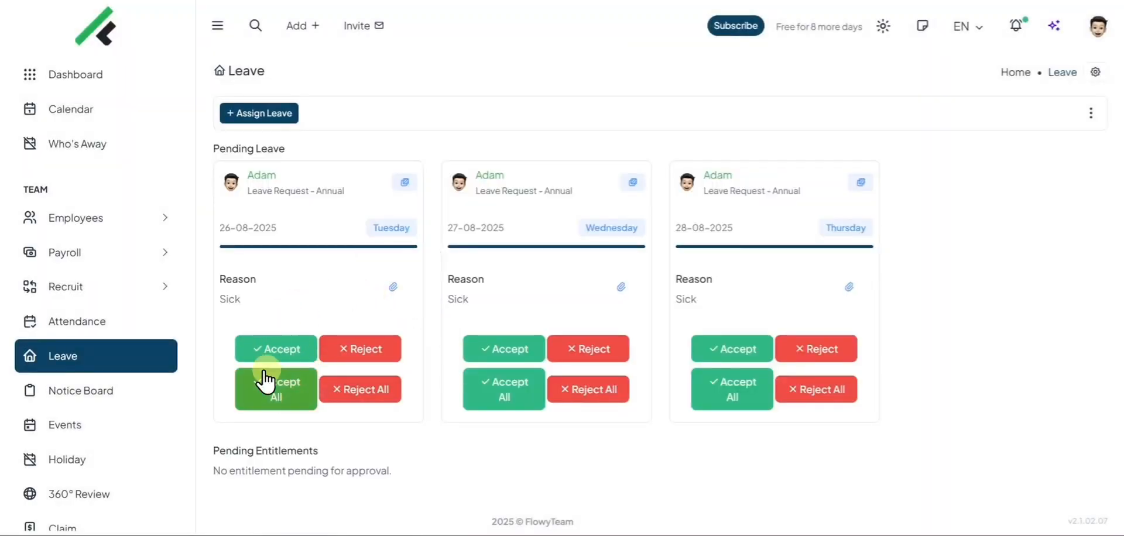
click(269, 391)
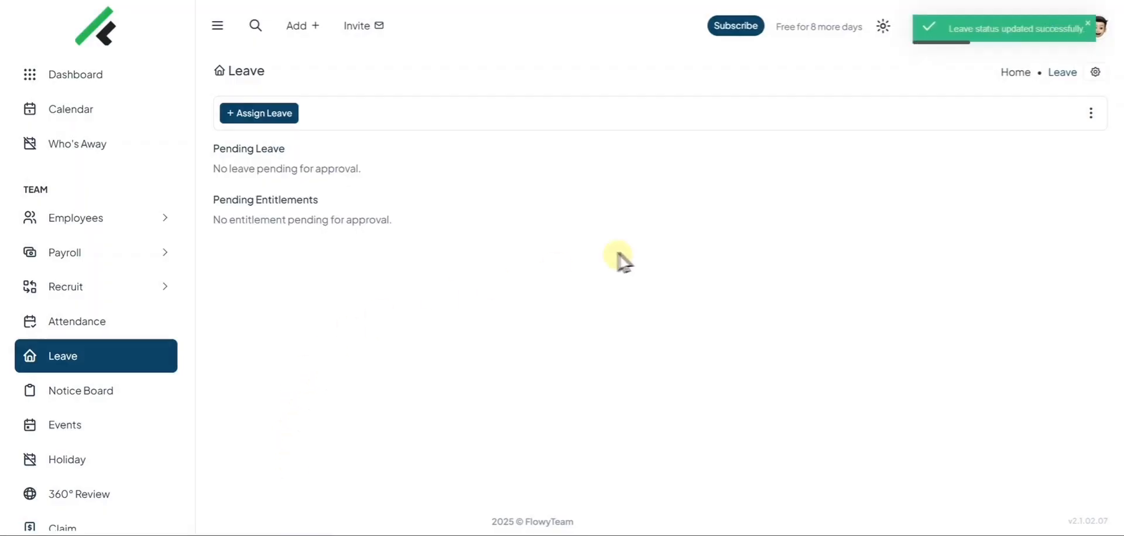
Show the Leave page's further options for leave and entitlement overviews
click(1091, 113)
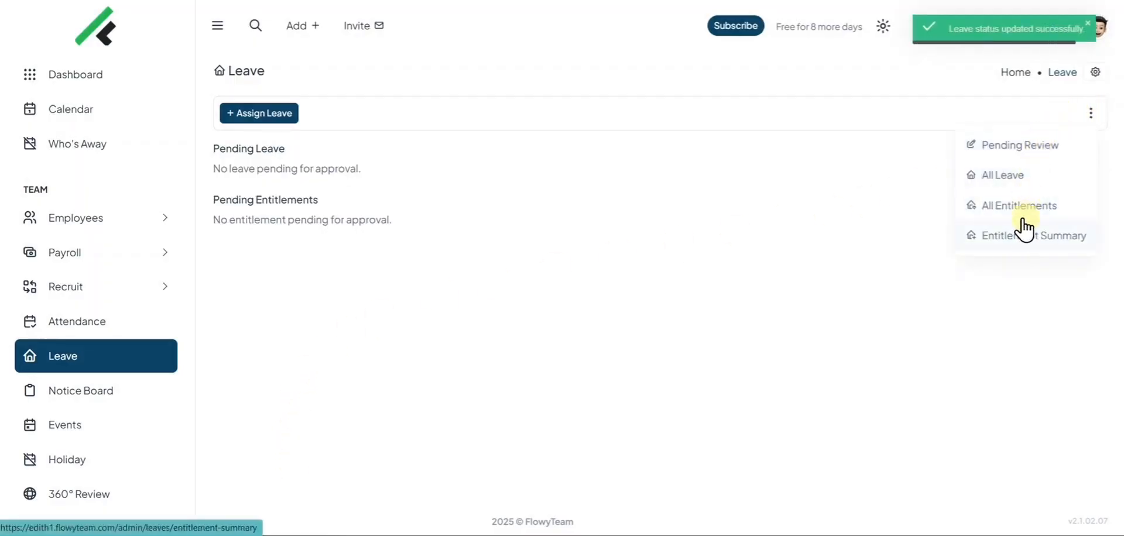
List all leave records and review the details of the approved annual leave from 26-08-2025
click(1011, 175)
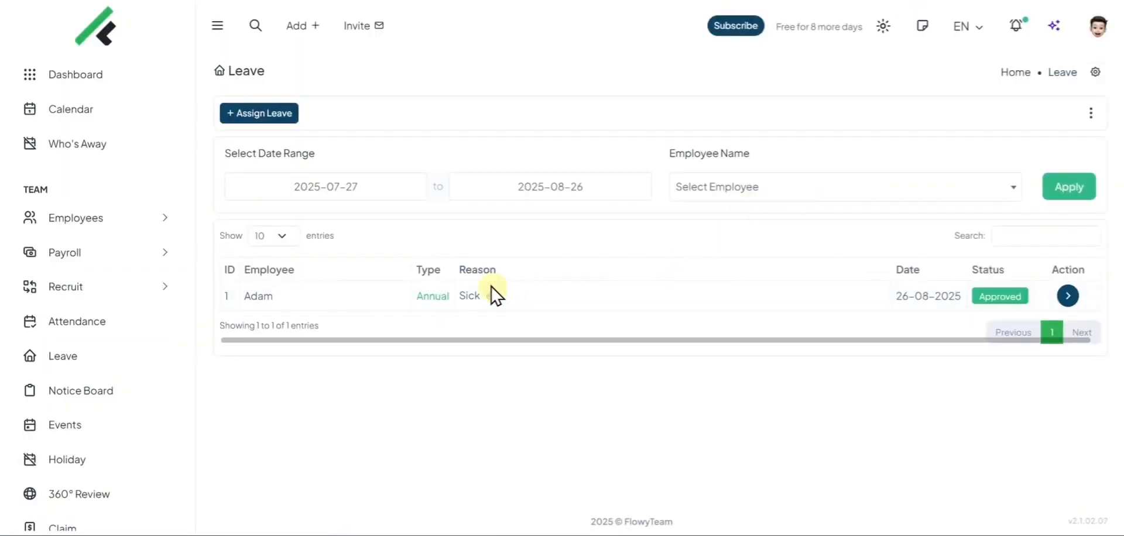
click(1065, 293)
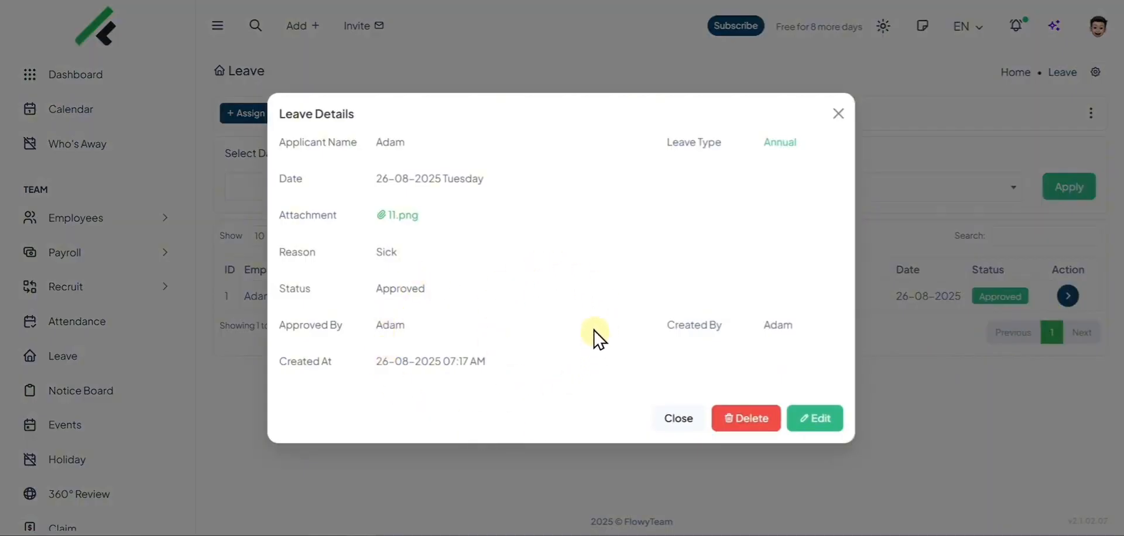
click(837, 113)
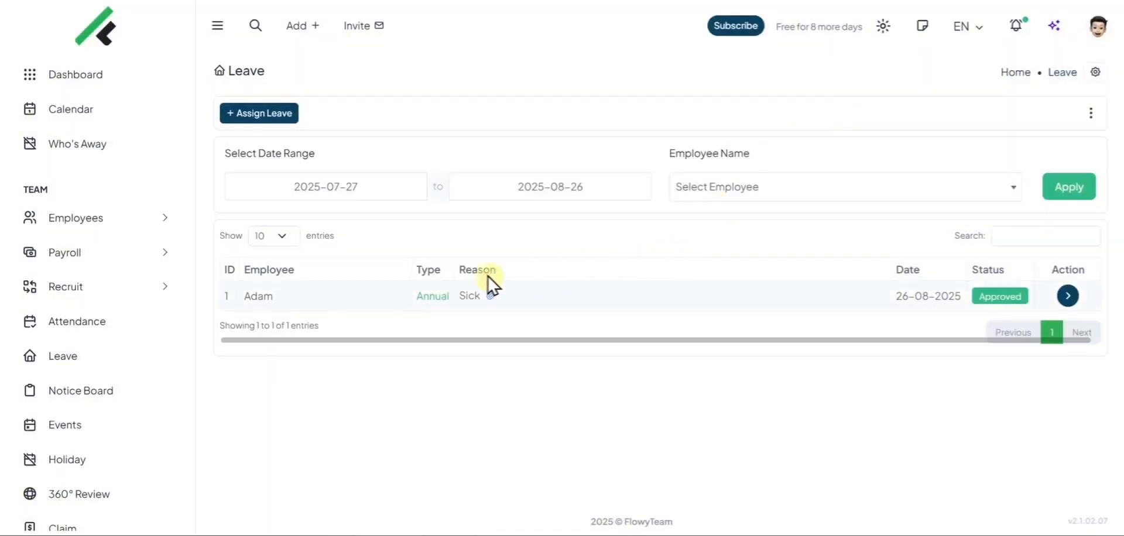
Start a new notice on the notice board with the heading "Welcome to your new system"
scroll(146, 313, down, 3)
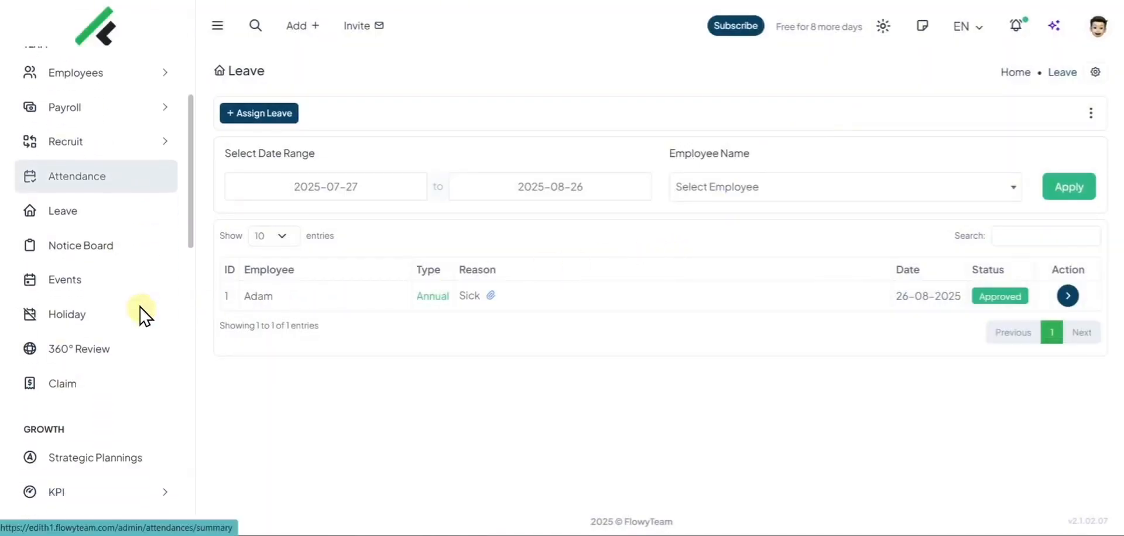
click(82, 246)
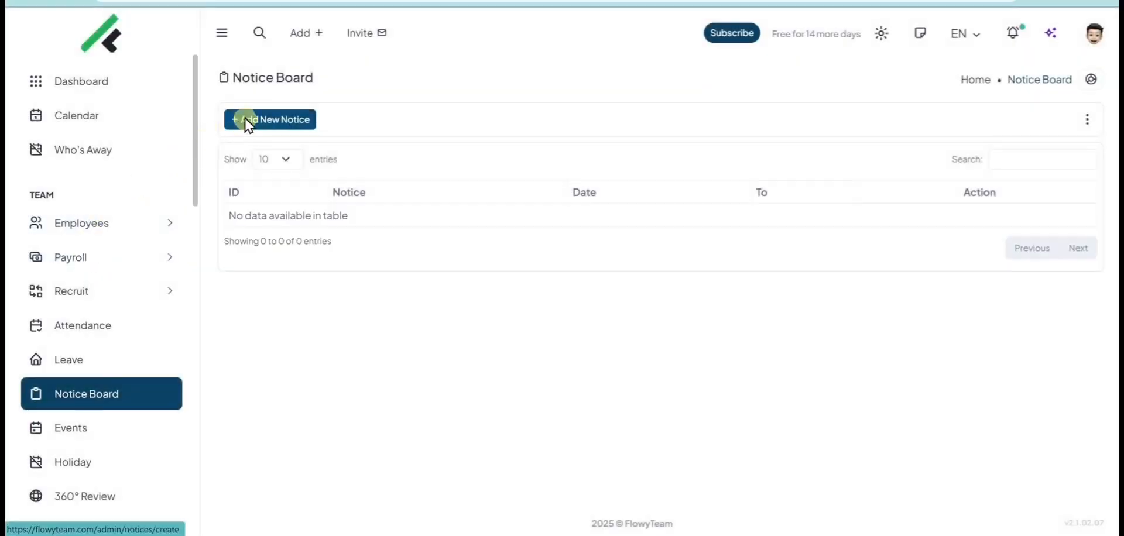
click(267, 120)
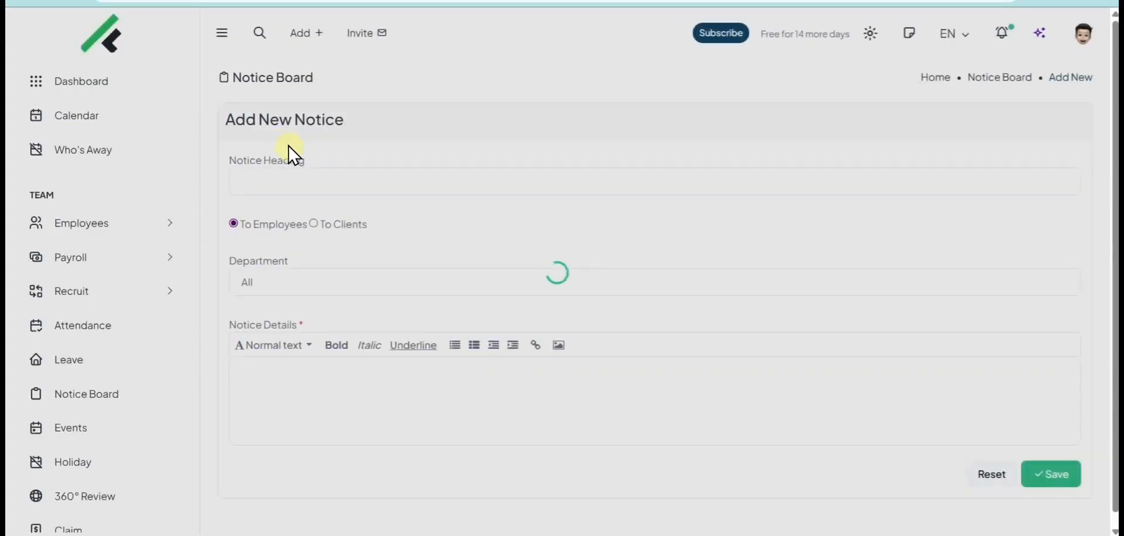
click(300, 182)
text(Welcome to your new system)
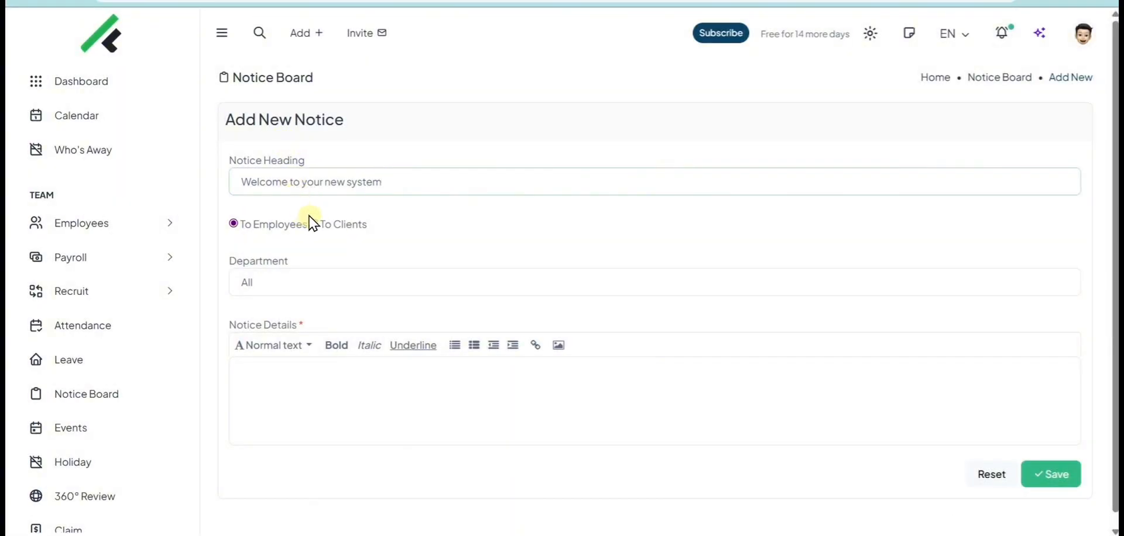
Address the notice to all departments, enter the details "Please update all of your information" and save it
click(259, 285)
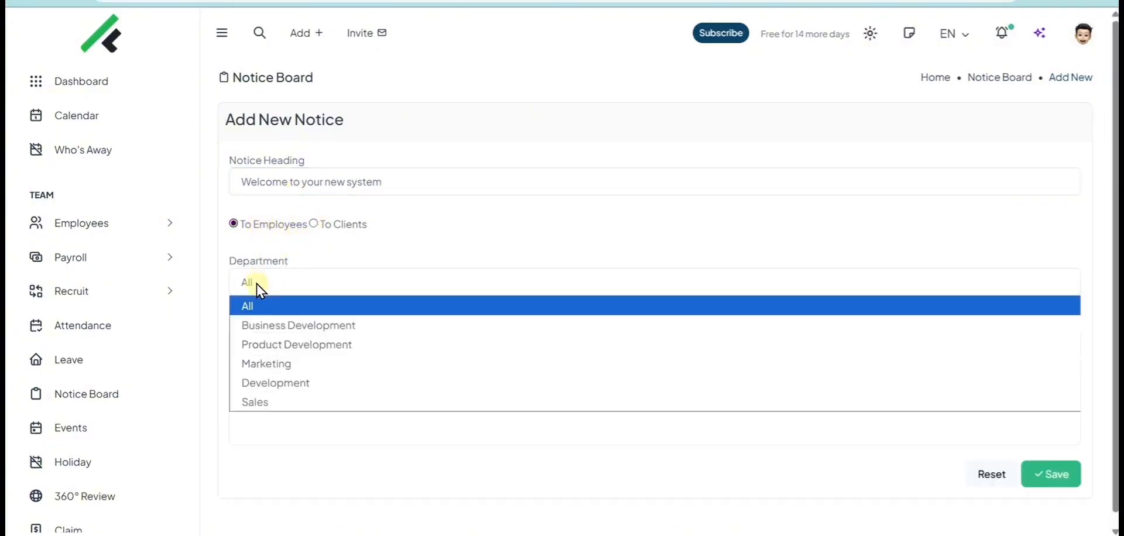
click(256, 300)
scroll(270, 296, down, 1)
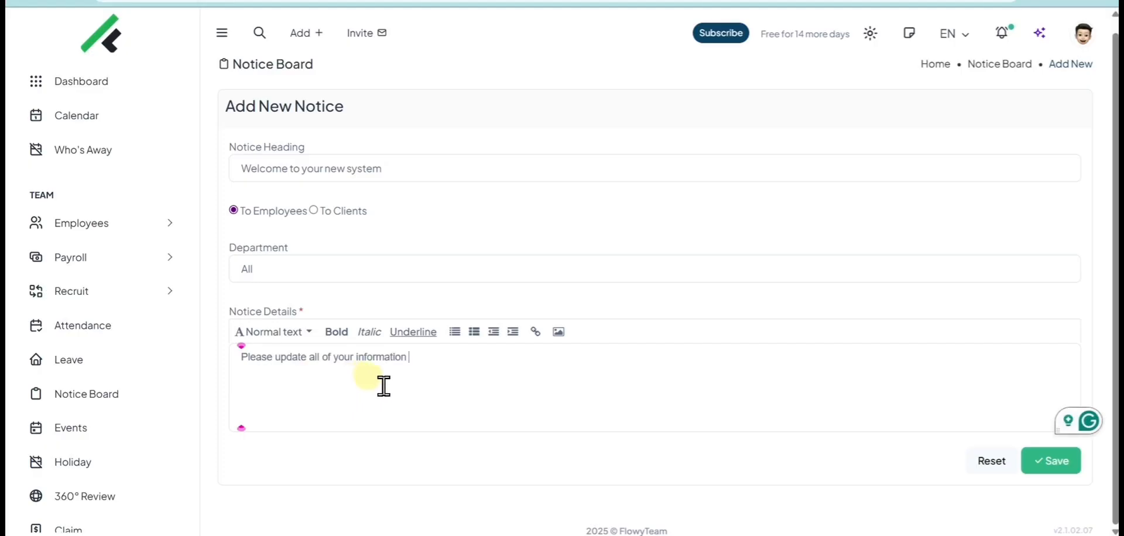
click(1045, 459)
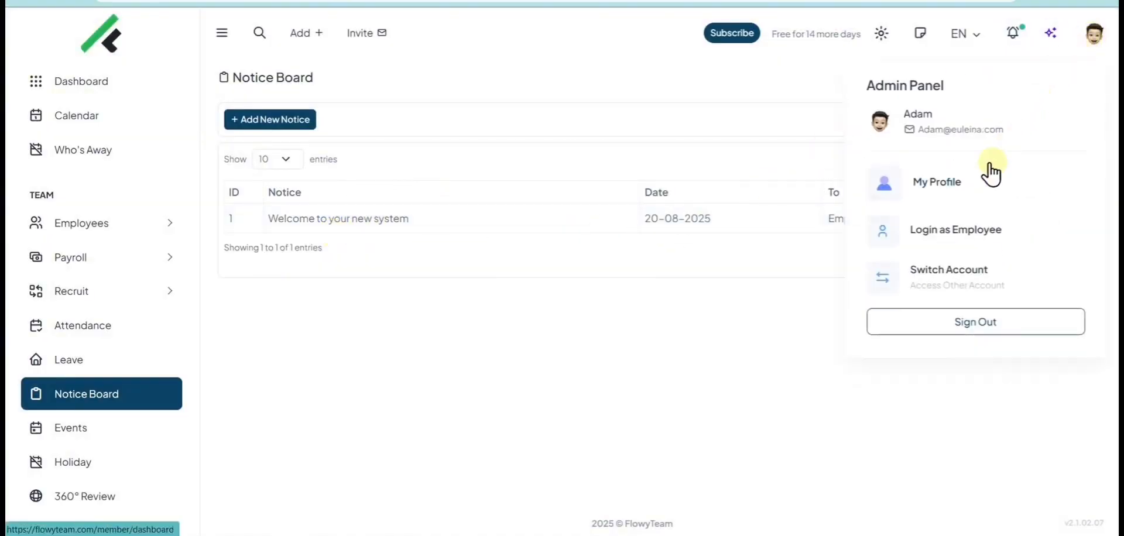
Log in as an employee and read the newly published notice from the notifications
click(956, 230)
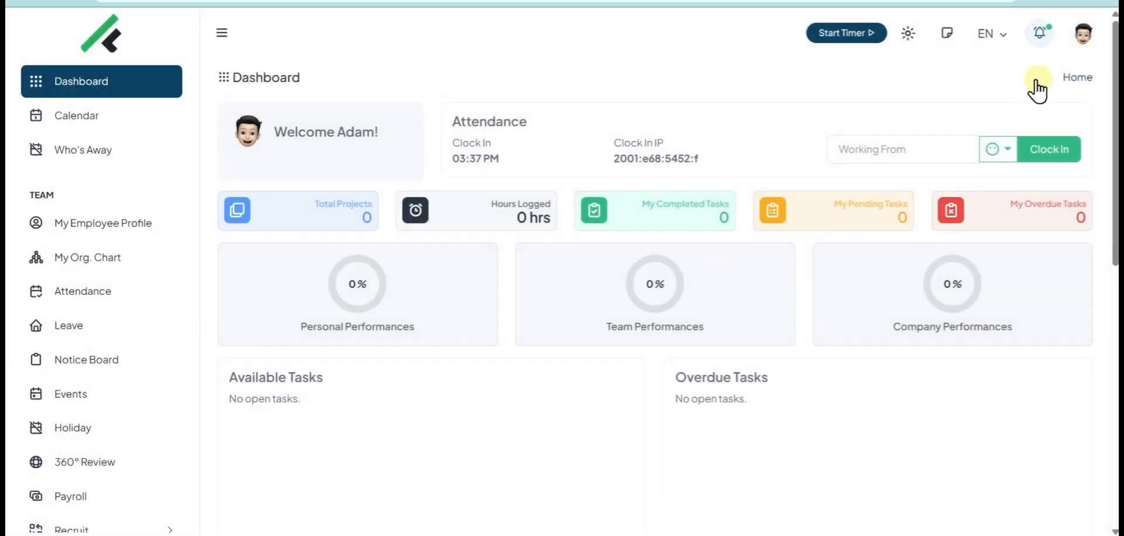
click(1038, 35)
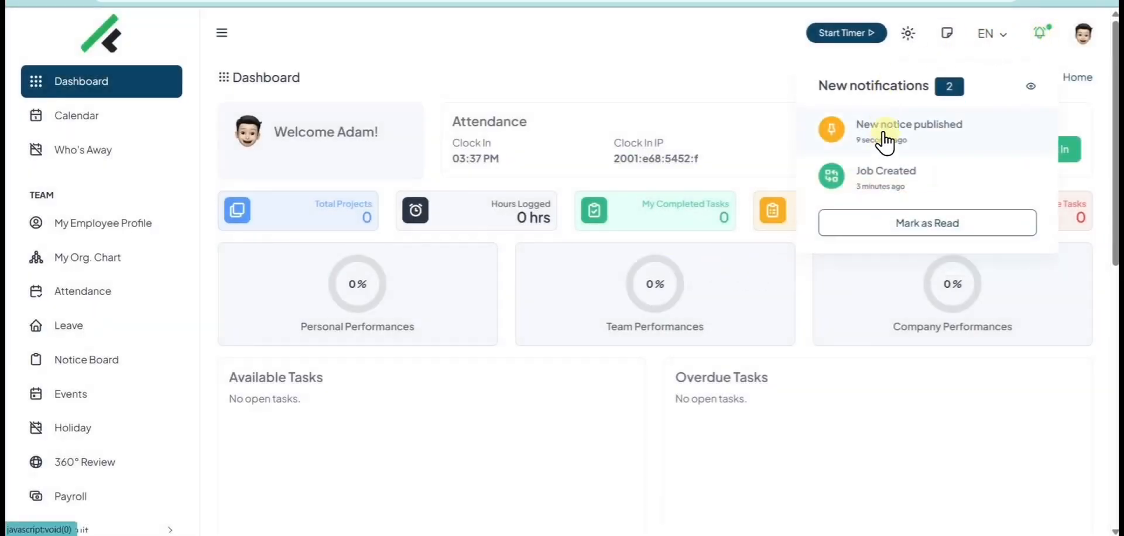
click(884, 139)
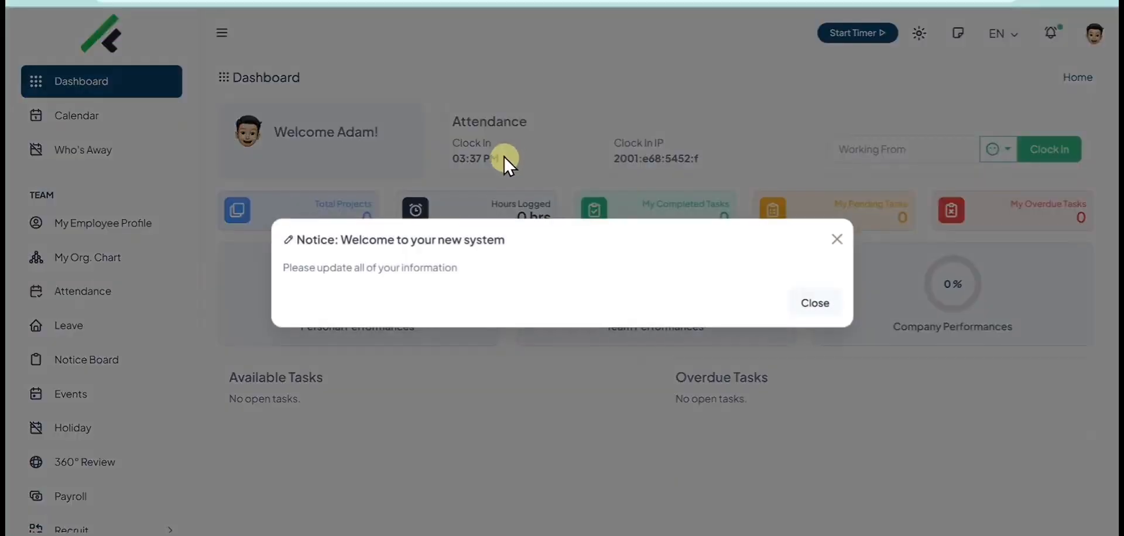
drag(473, 267, 280, 267)
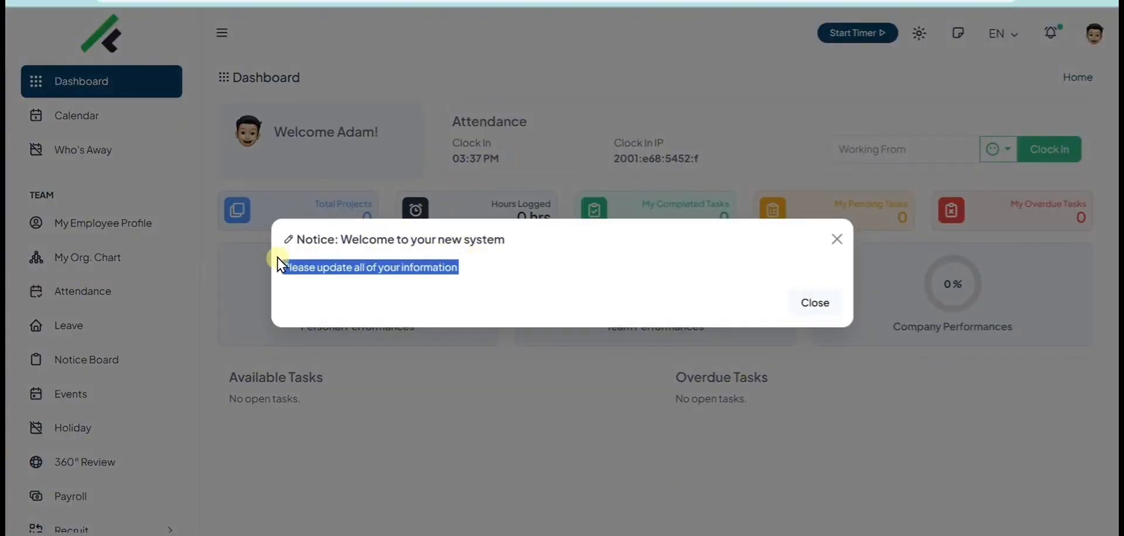
click(795, 301)
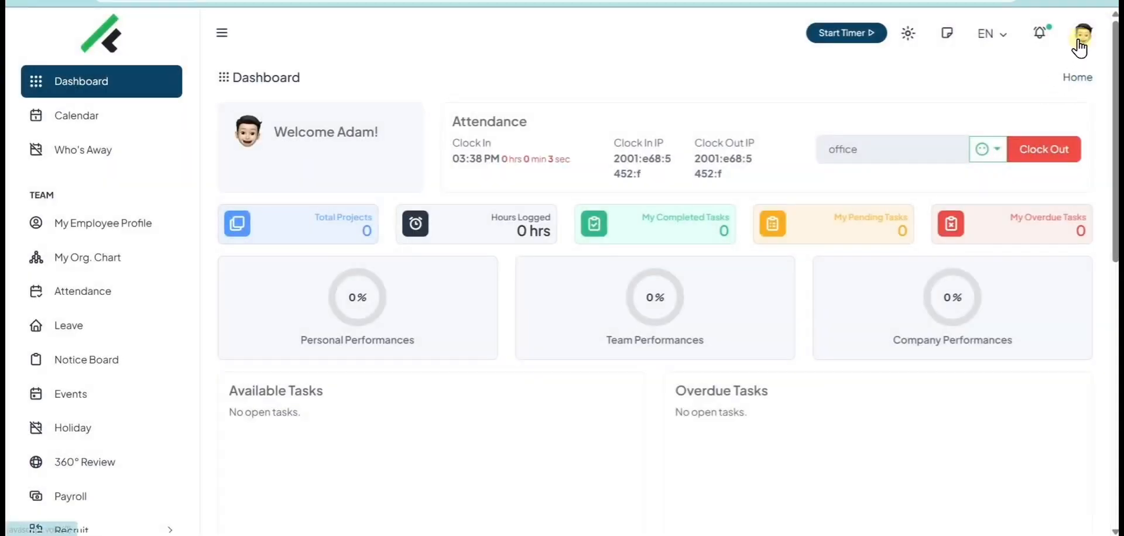
Log back in as admin and open the 2025 events list
click(1080, 44)
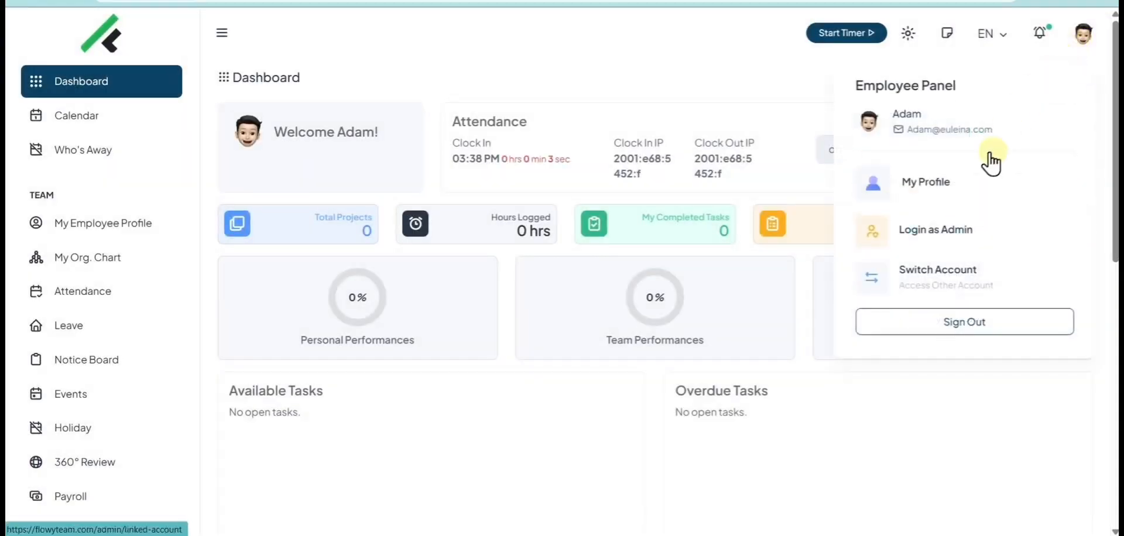
click(941, 241)
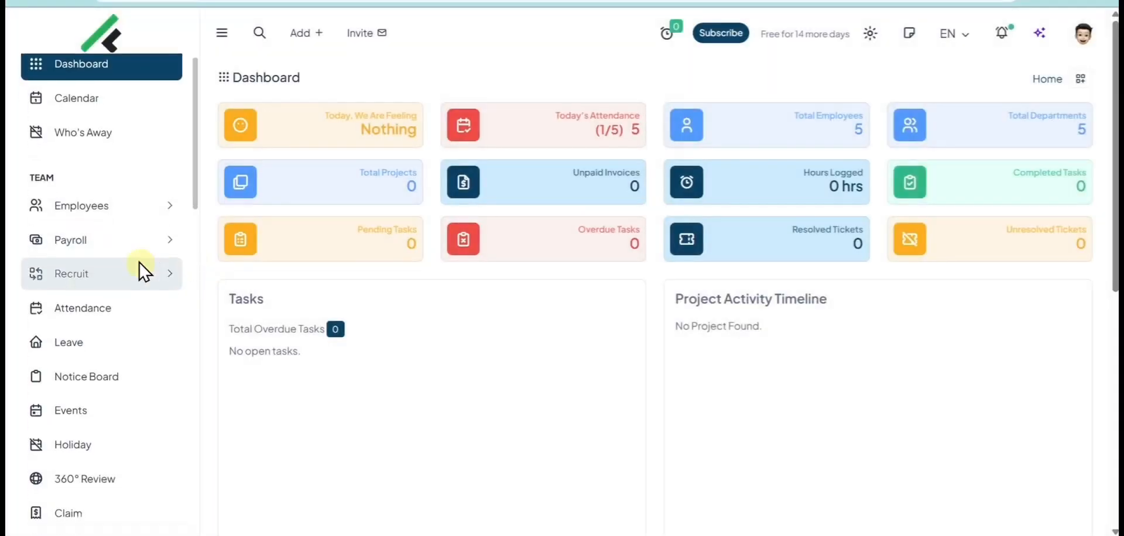
scroll(143, 268, down, 3)
click(93, 210)
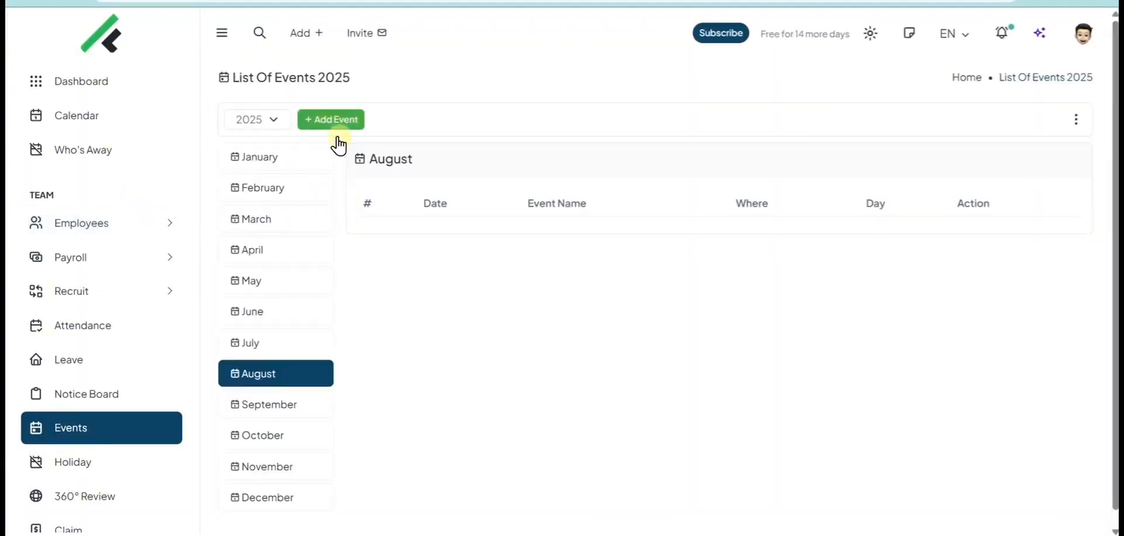
Add a green event named "Public Holiday" in United States for 29-08-2025 at 01:00 AM, save it and check its entry
click(340, 120)
click(370, 156)
text(Public Holiday)
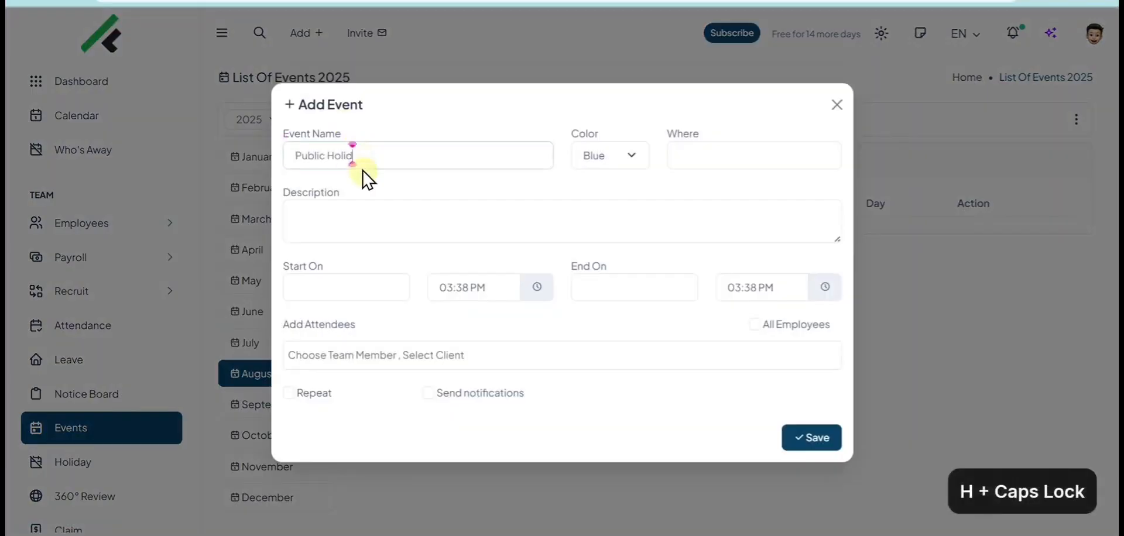
click(580, 163)
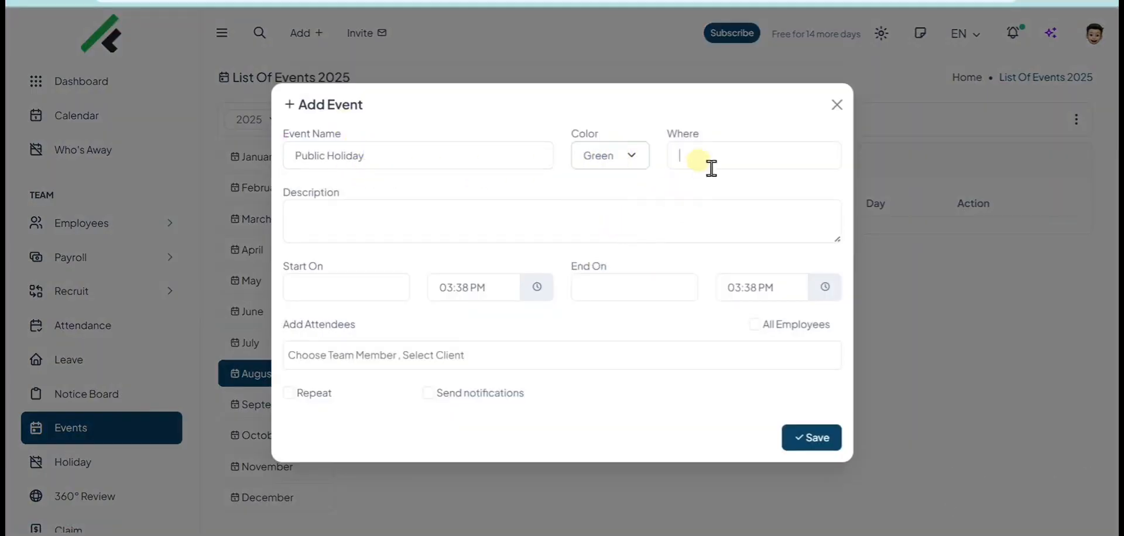
click(436, 216)
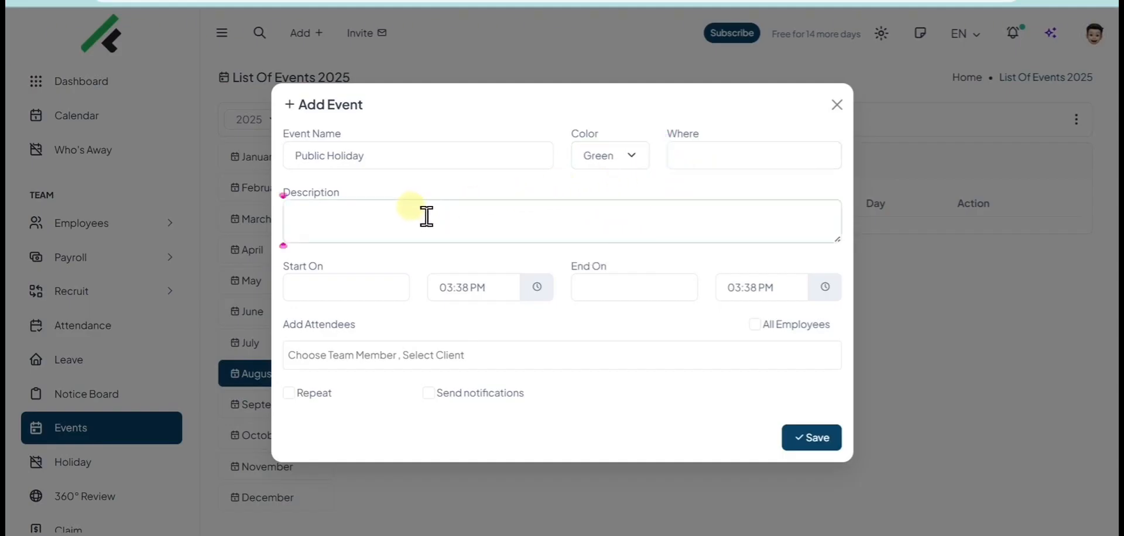
click(785, 443)
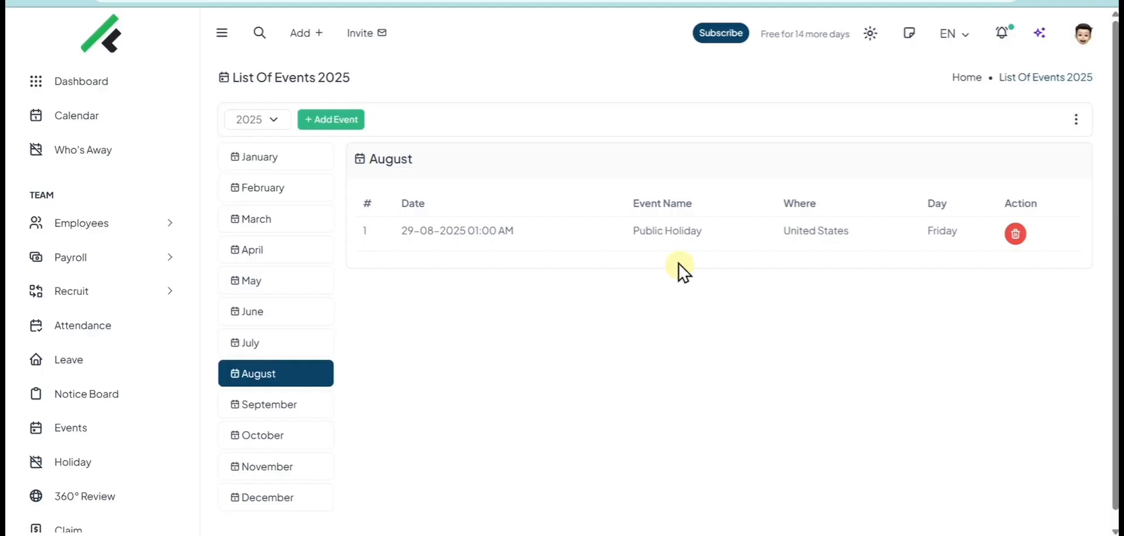
drag(850, 230, 747, 227)
click(760, 291)
Add a holiday to the 2025 holiday list dated 29/08/2025 with the occasion "Independence Day" and save it
scroll(111, 364, down, 5)
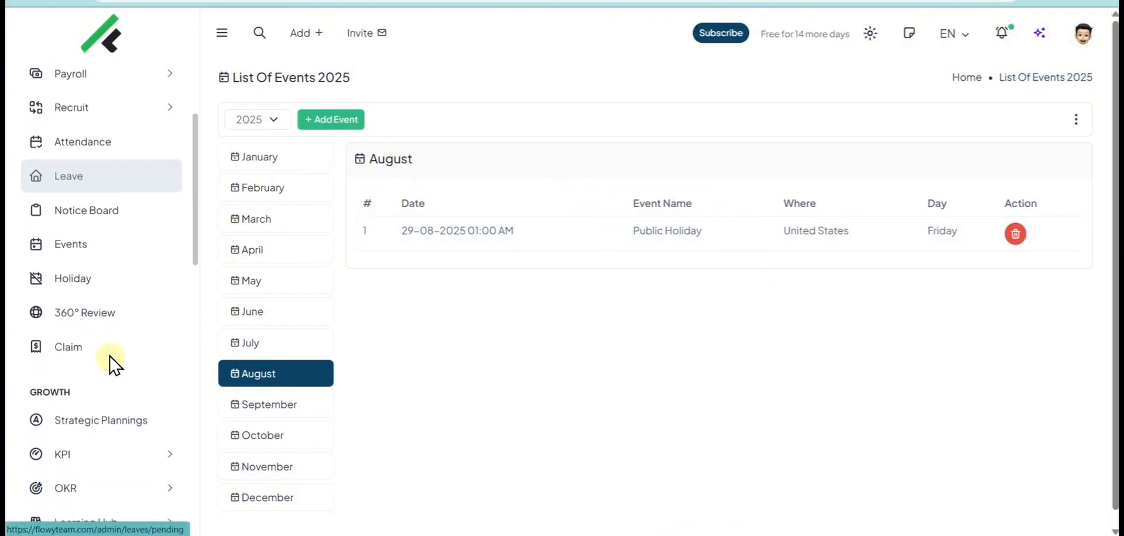
scroll(113, 263, up, 1)
click(84, 239)
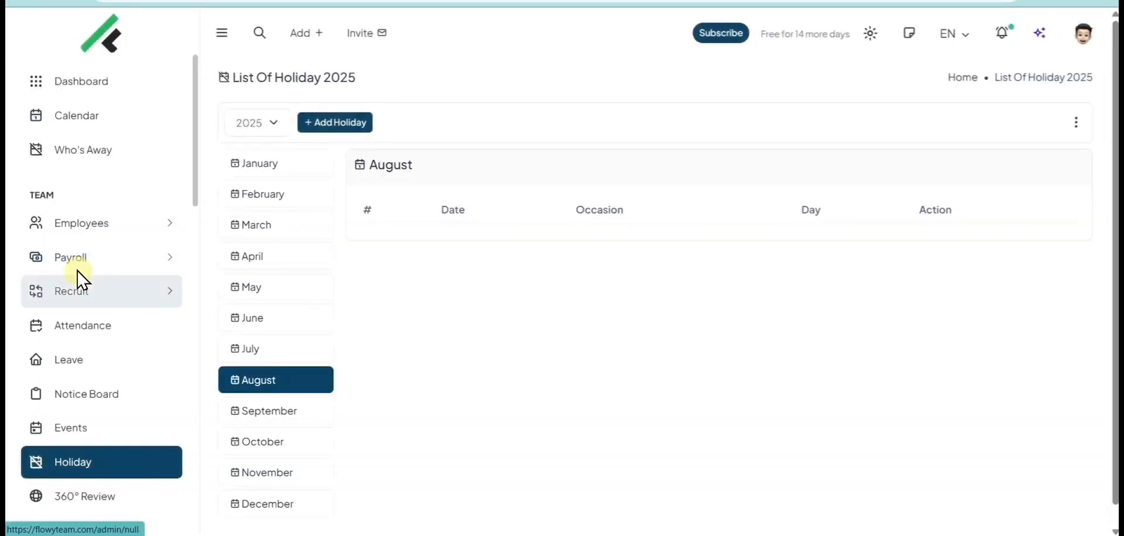
scroll(77, 332, down, 2)
click(319, 126)
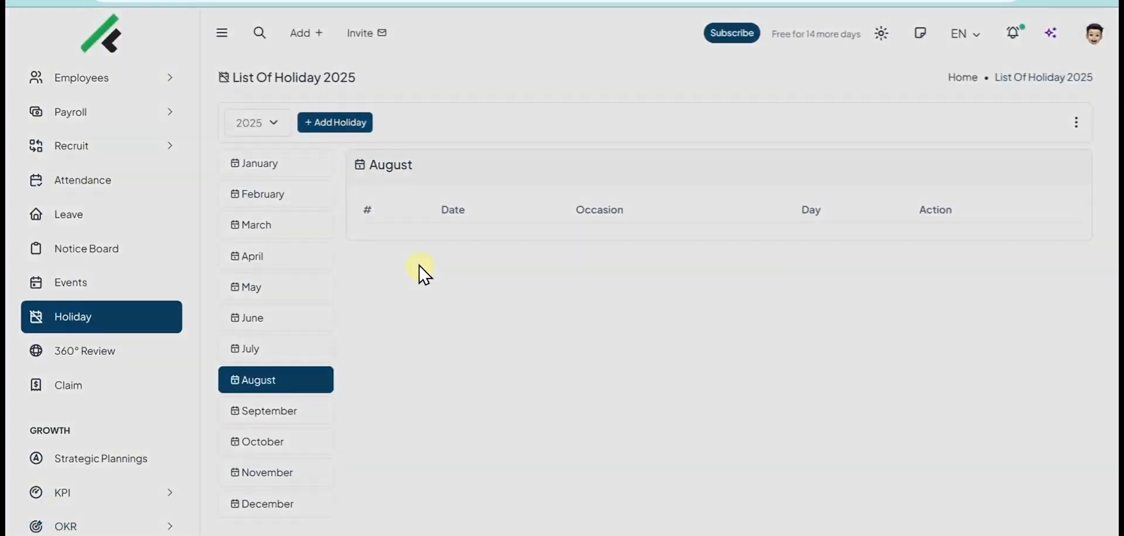
click(490, 258)
click(380, 206)
click(620, 253)
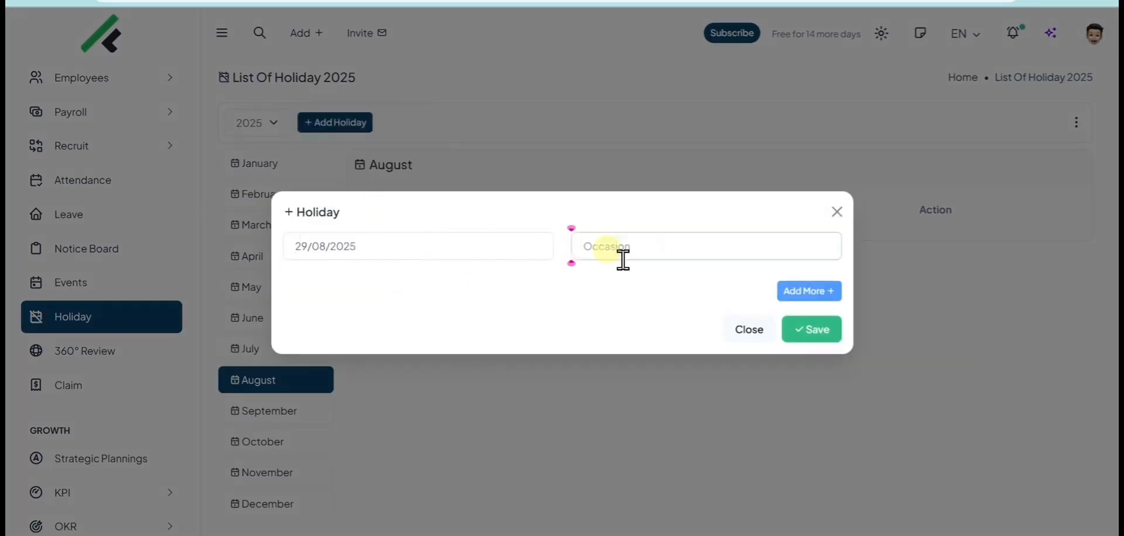
text(Independence Day)
click(798, 321)
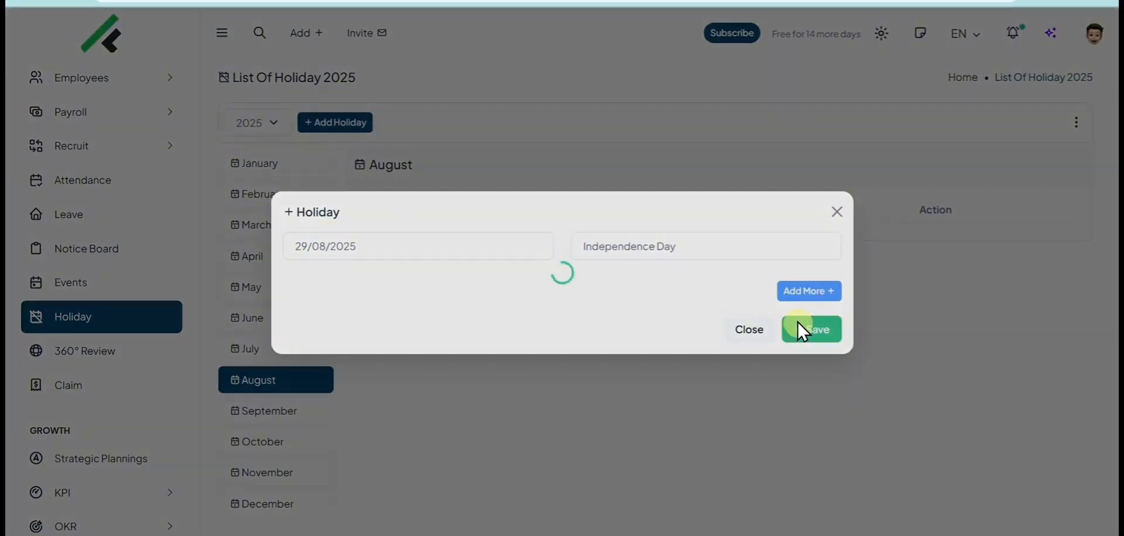
View the quarterly 360° Review status page and open the 360° Review module settings
scroll(168, 426, down, 4)
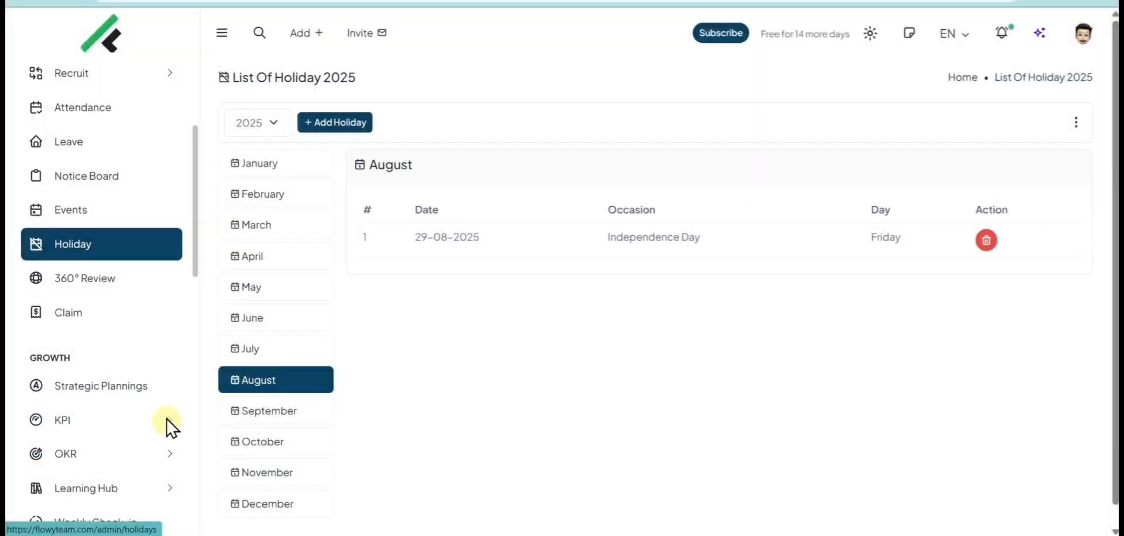
click(144, 290)
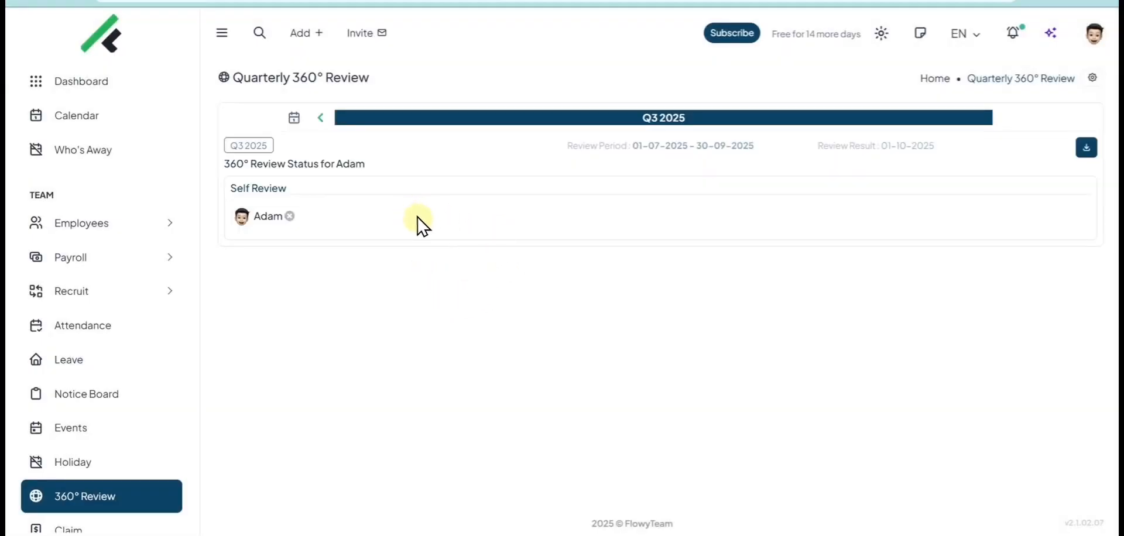
scroll(88, 281, down, 15)
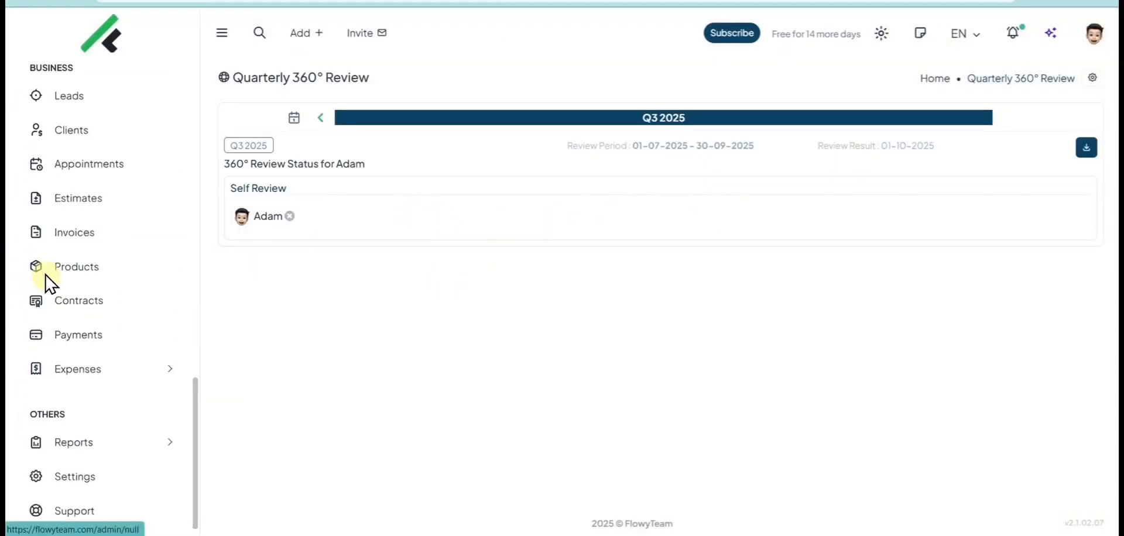
click(77, 473)
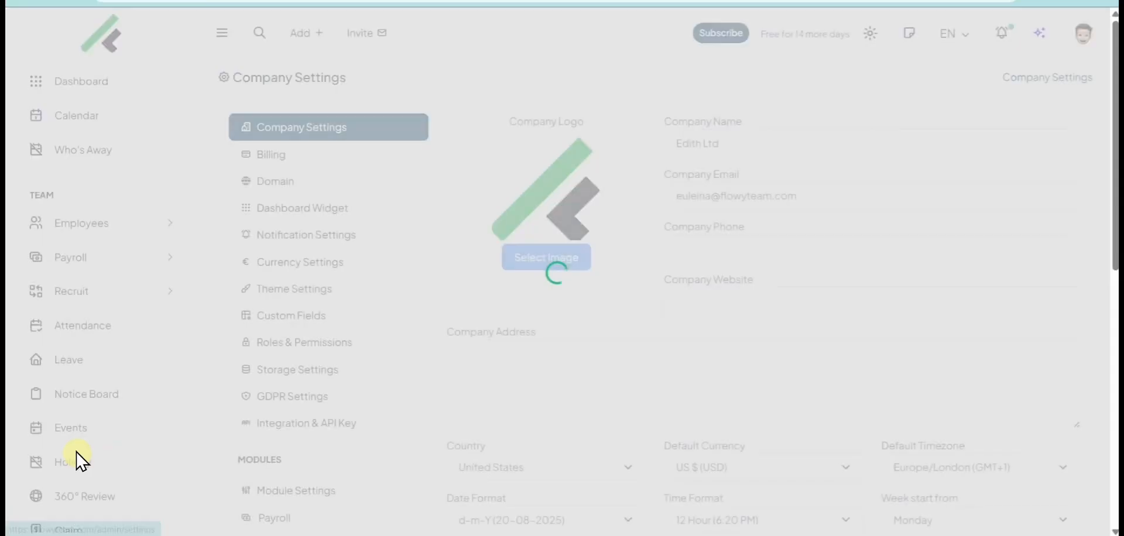
scroll(244, 409, down, 9)
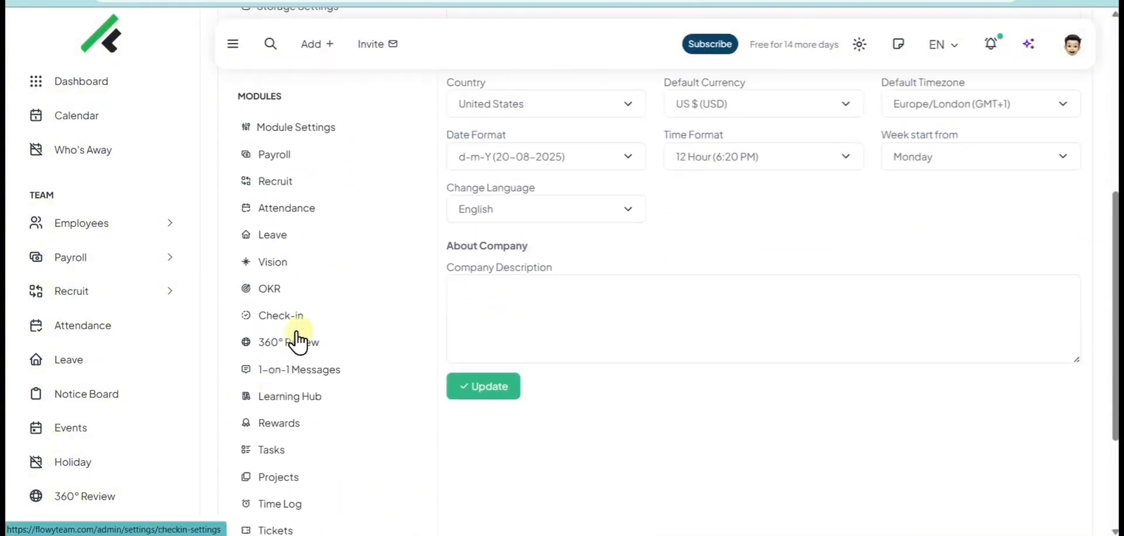
click(430, 322)
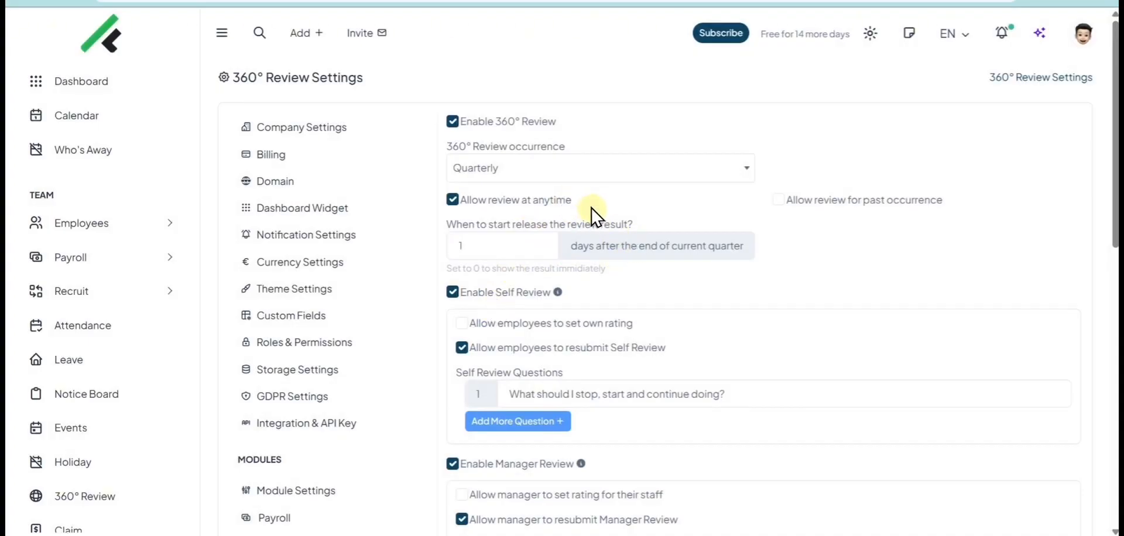
Allow managers to set ratings for their staff, and toggle the employees' own rating option on and back off
scroll(593, 216, down, 3)
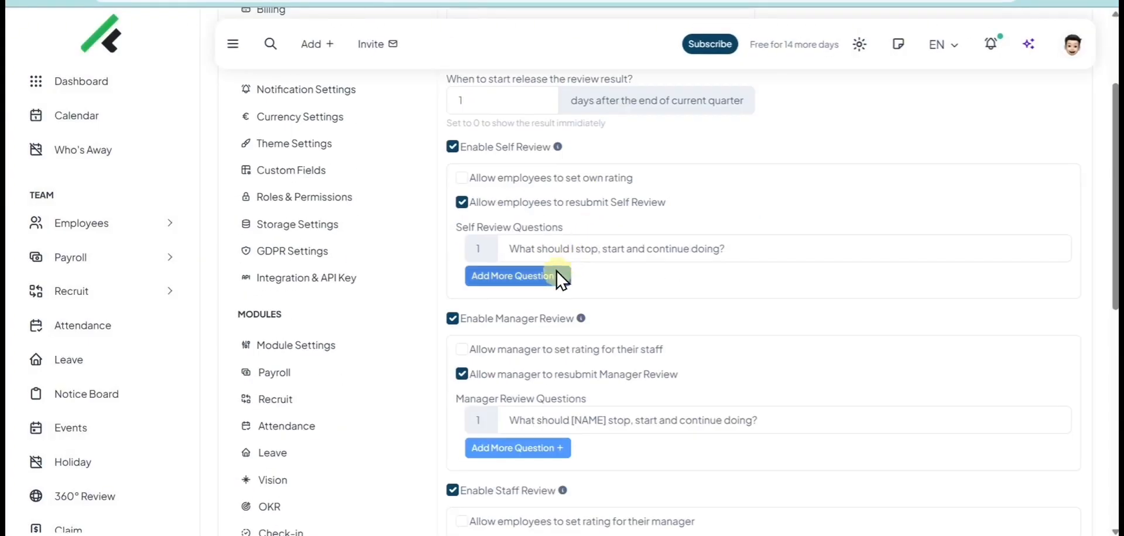
click(462, 349)
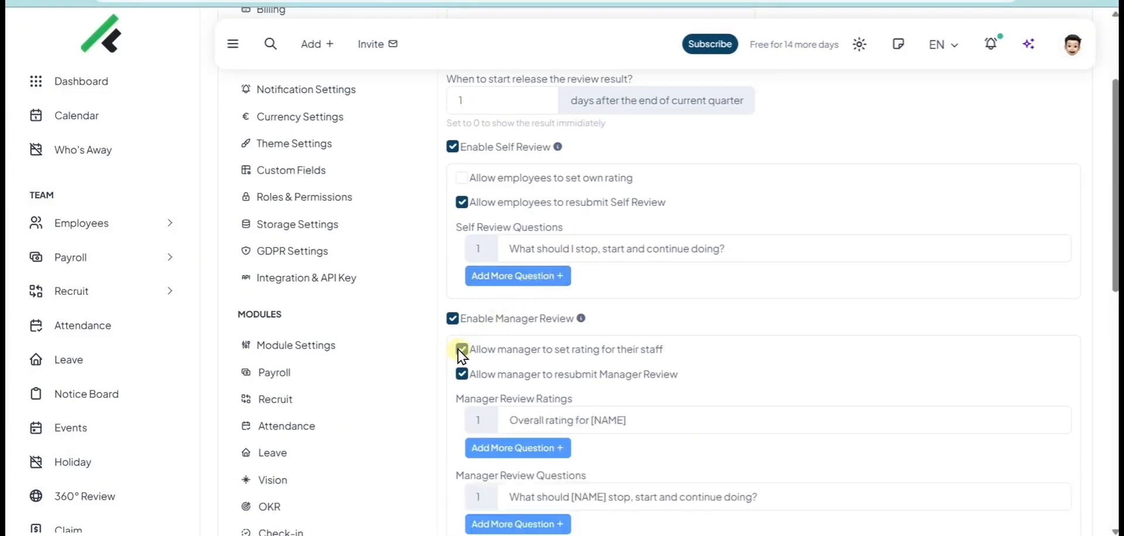
click(461, 179)
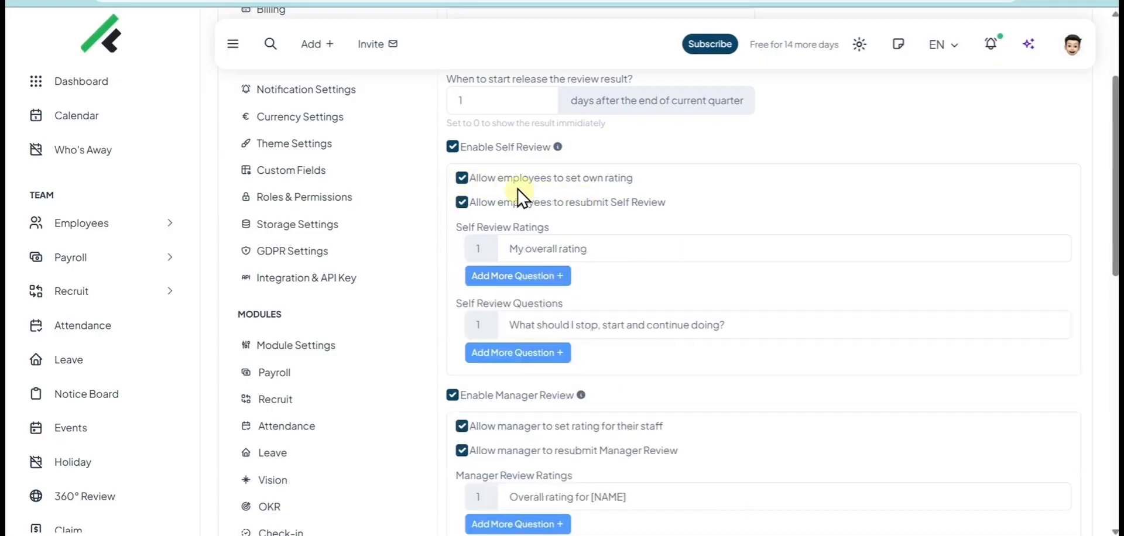
click(461, 178)
click(461, 178)
click(468, 177)
Allow review for past occurrence, keep the 360° Review occurrence as Quarterly, and update the settings
scroll(703, 223, up, 3)
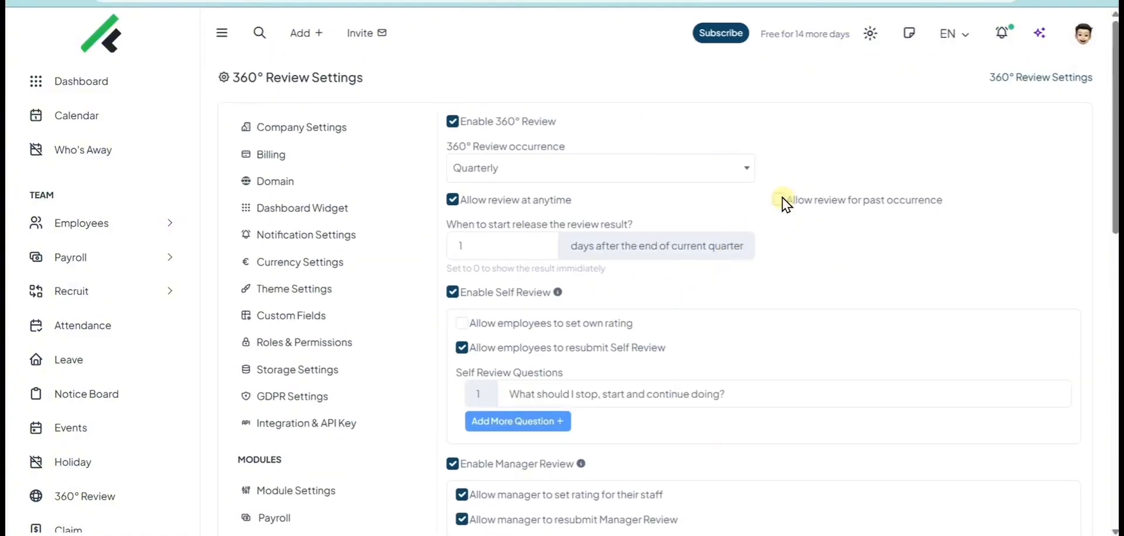
click(700, 169)
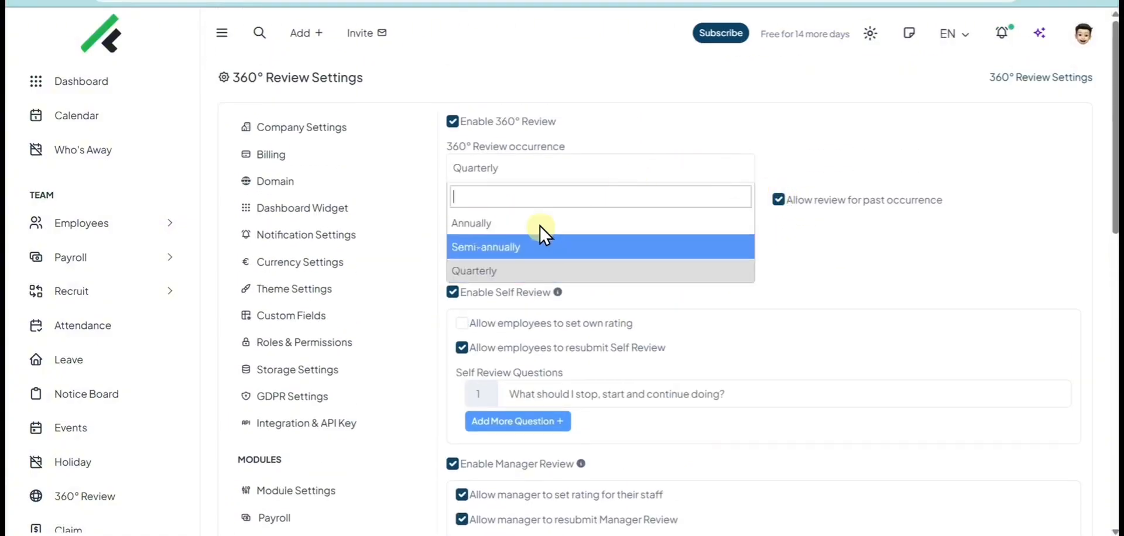
click(850, 285)
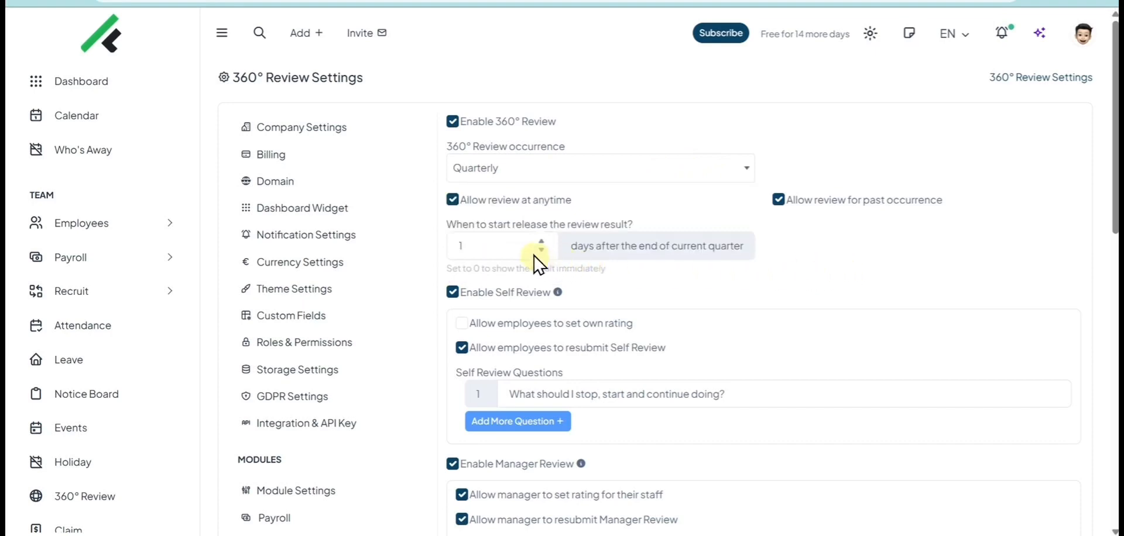
scroll(513, 260, down, 12)
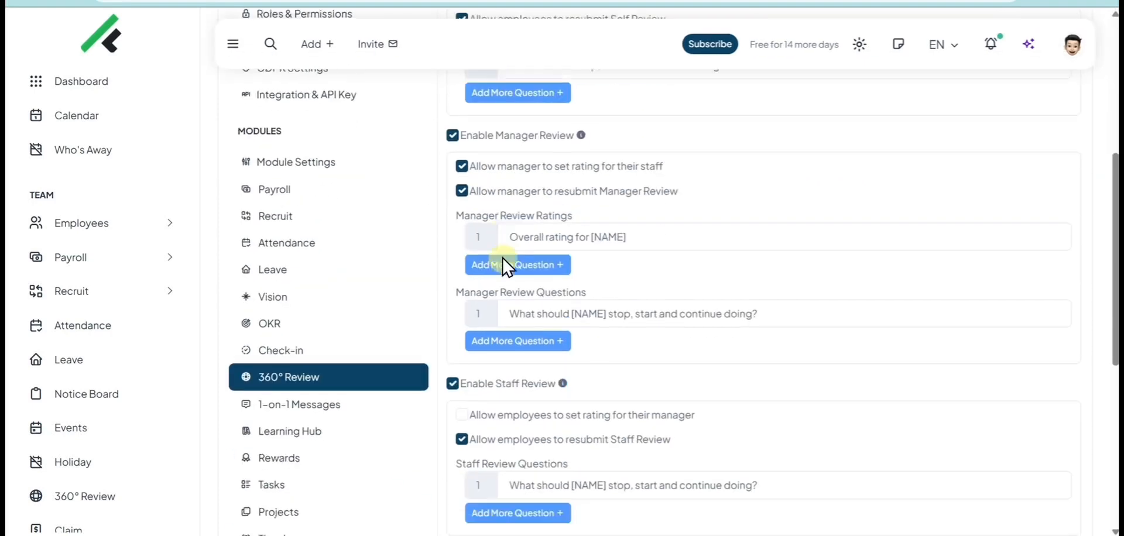
click(523, 456)
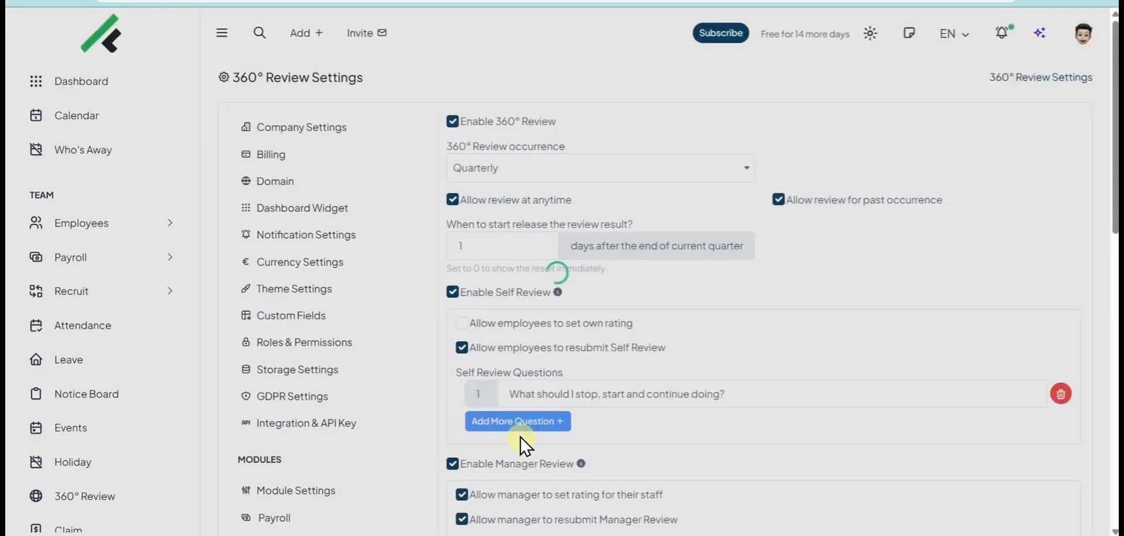
scroll(520, 439, down, 15)
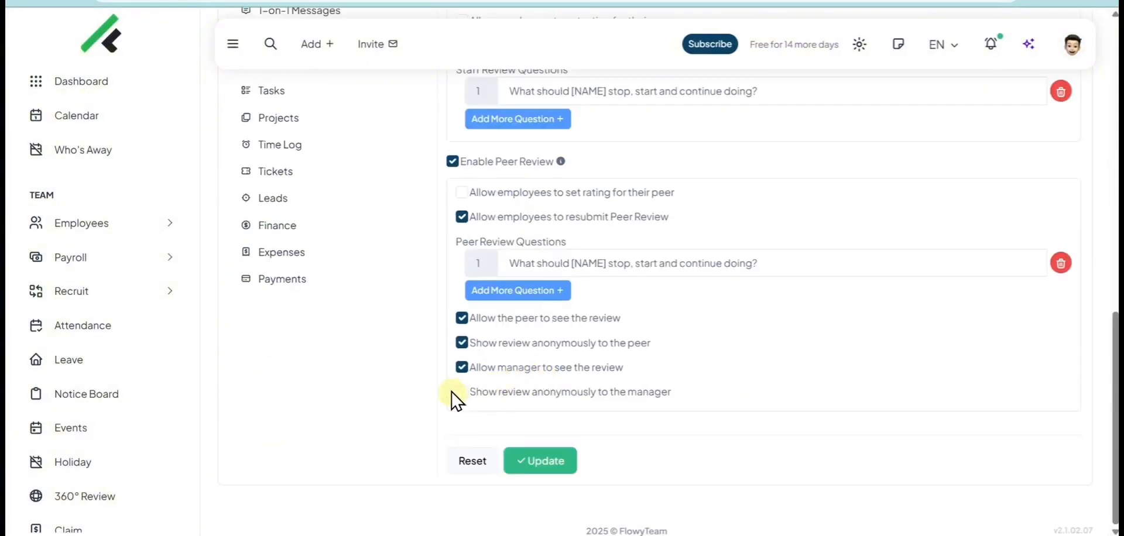
click(518, 450)
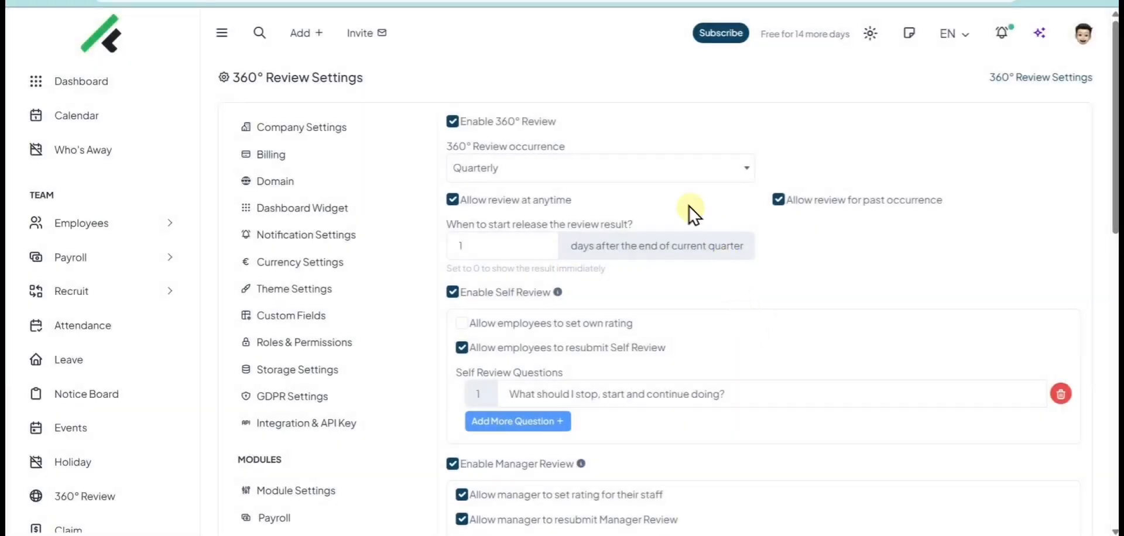
Switch from the admin login to the employee panel and open the quarterly 360° Review page
click(1069, 48)
click(955, 231)
scroll(141, 199, down, 8)
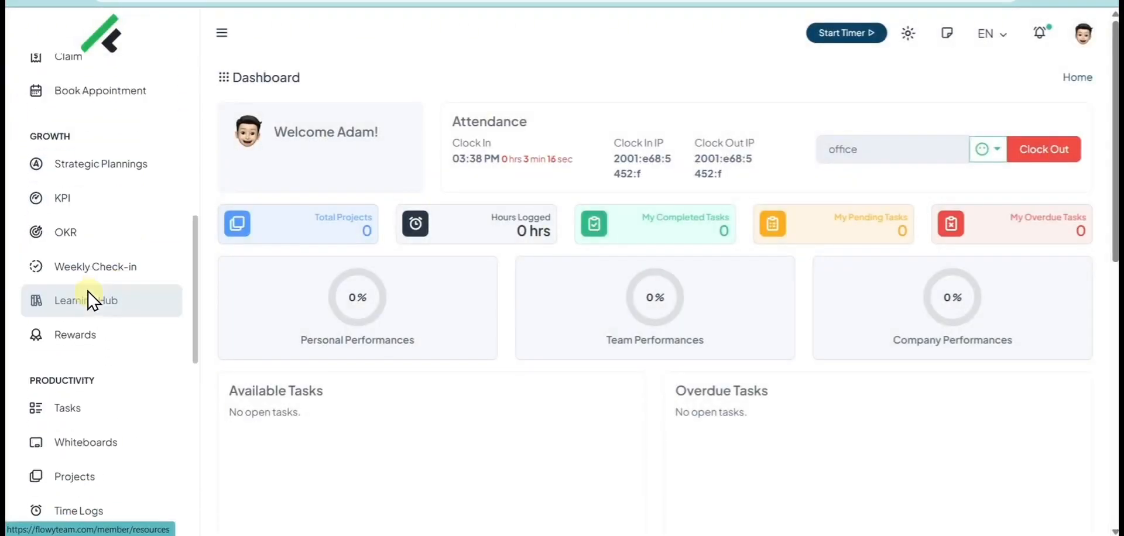
scroll(91, 299, up, 5)
click(86, 244)
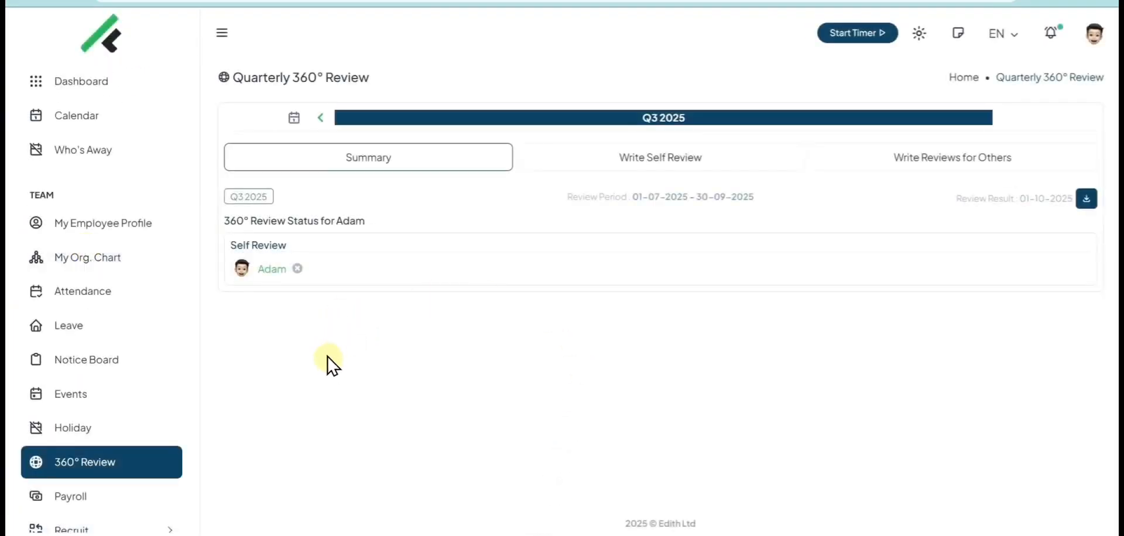
Open the Q3 2025 self review, set the overall rating to Exceeds expectations, and look through the form
click(601, 173)
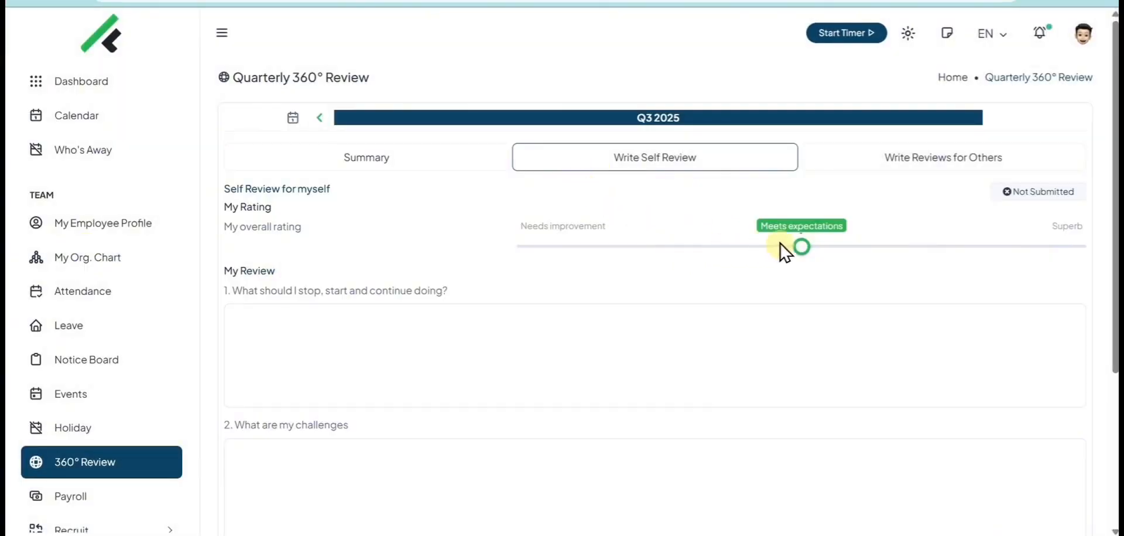
drag(820, 243, 986, 249)
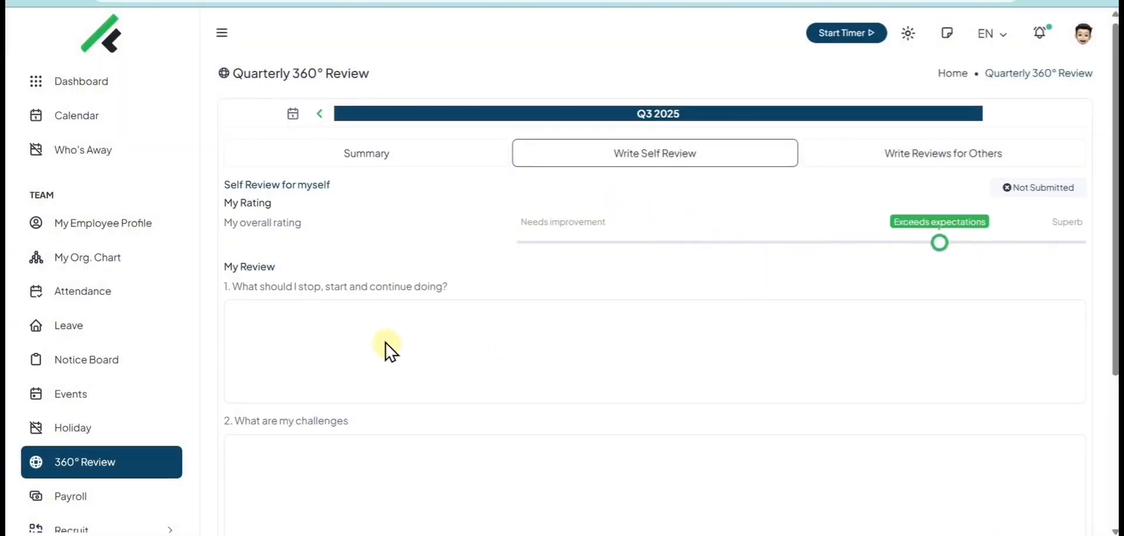
scroll(374, 343, down, 4)
scroll(427, 289, up, 4)
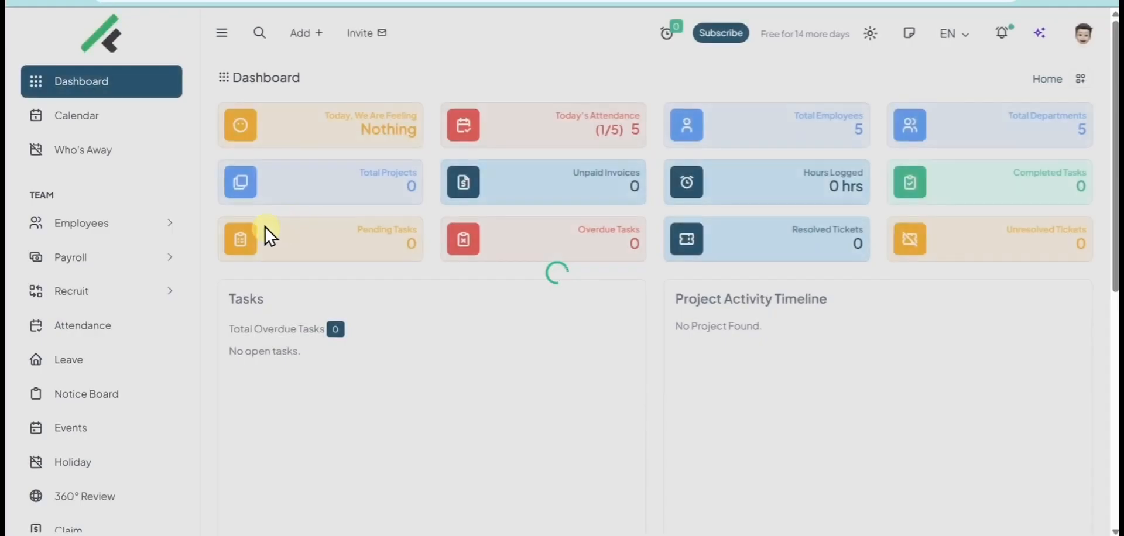
Open the Claim module as admin and look over the blank form for adding a claim
scroll(113, 260, down, 3)
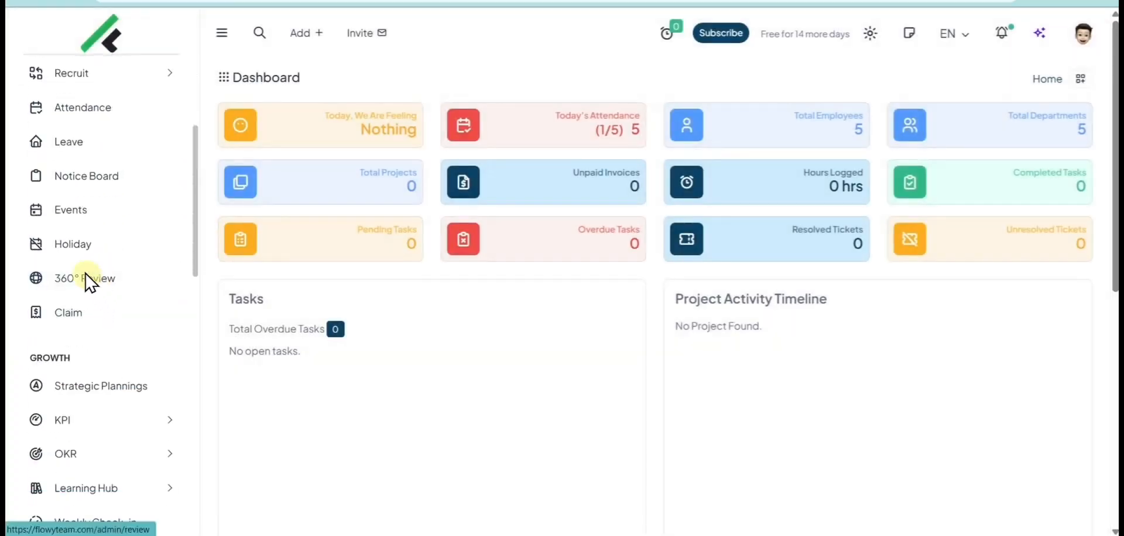
click(59, 310)
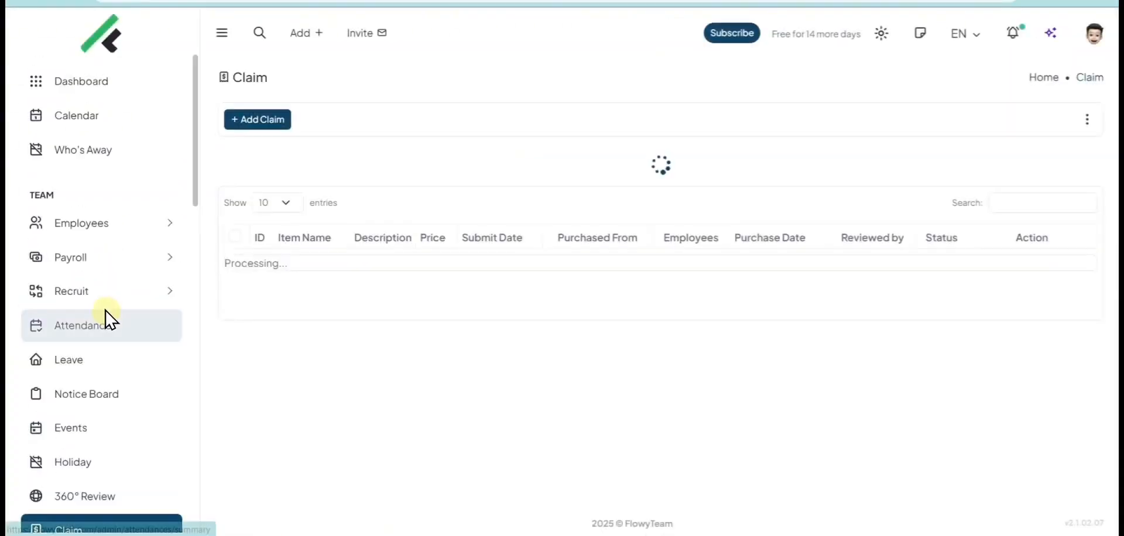
click(275, 121)
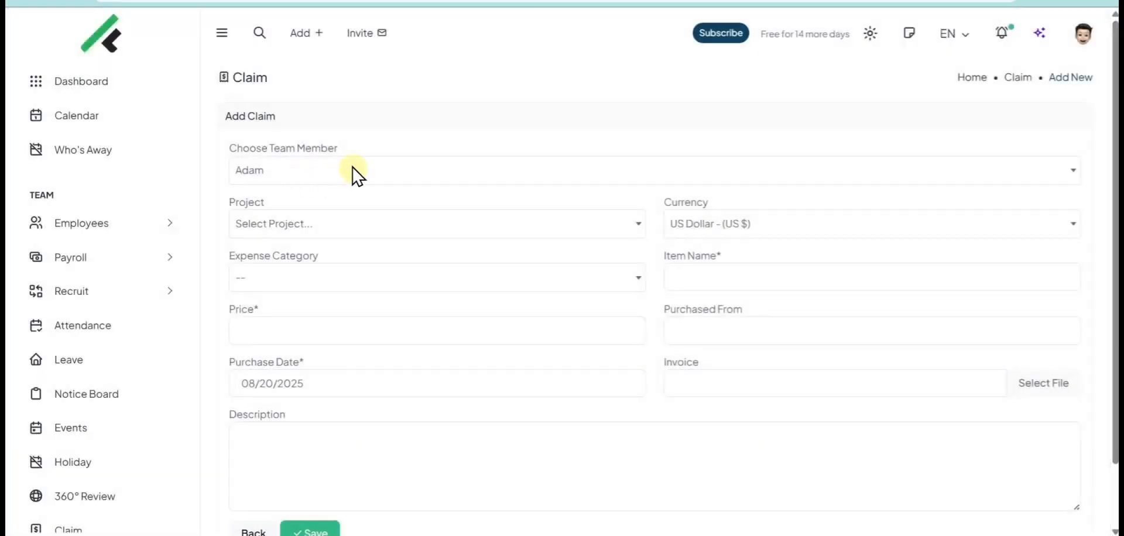
scroll(1112, 146, down, 2)
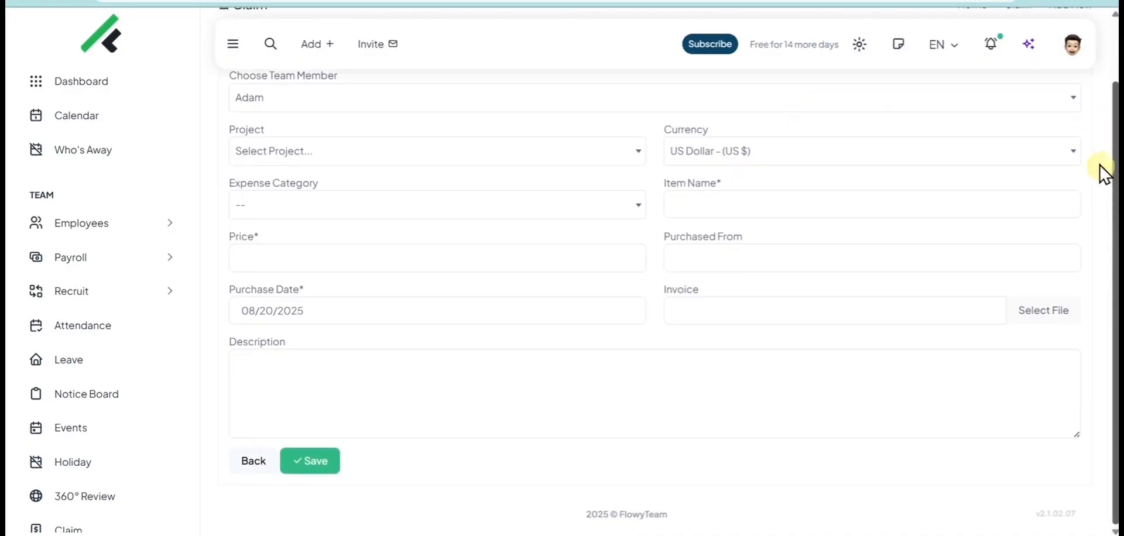
Switch to the employee panel and view the blank form for adding a claim there
click(1072, 45)
click(895, 243)
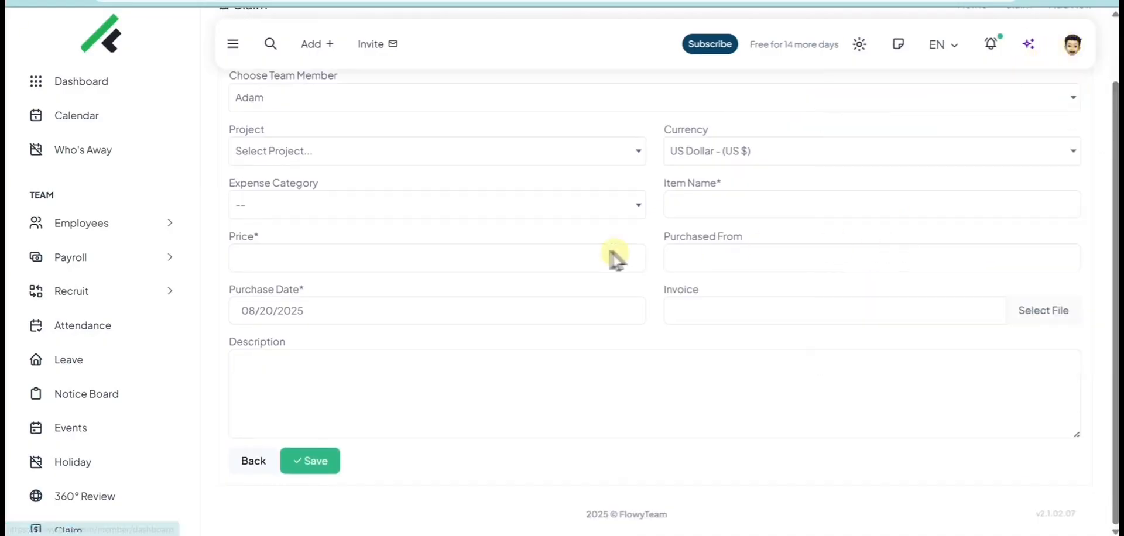
scroll(100, 281, down, 5)
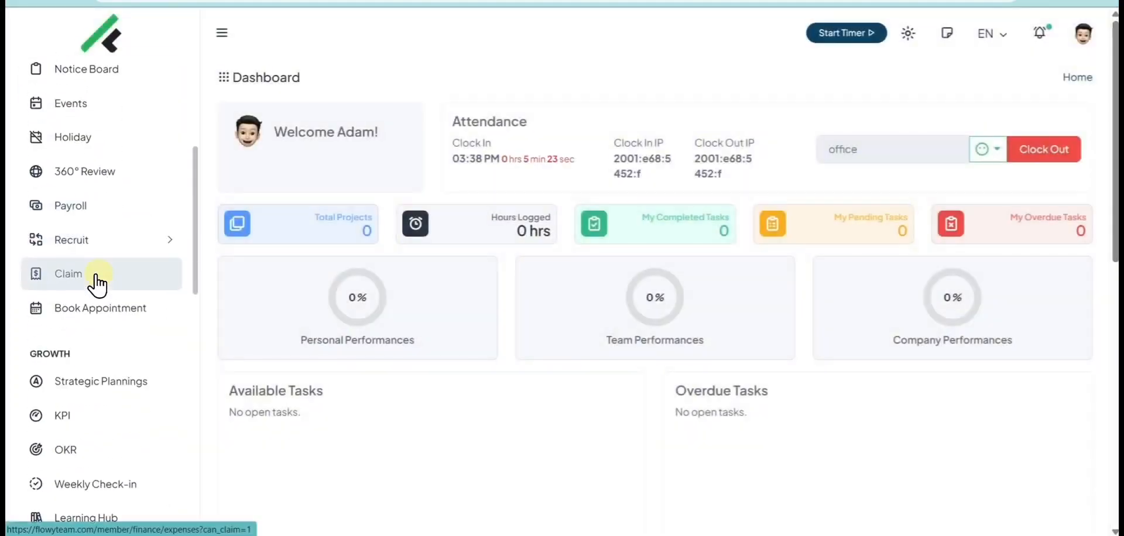
click(58, 283)
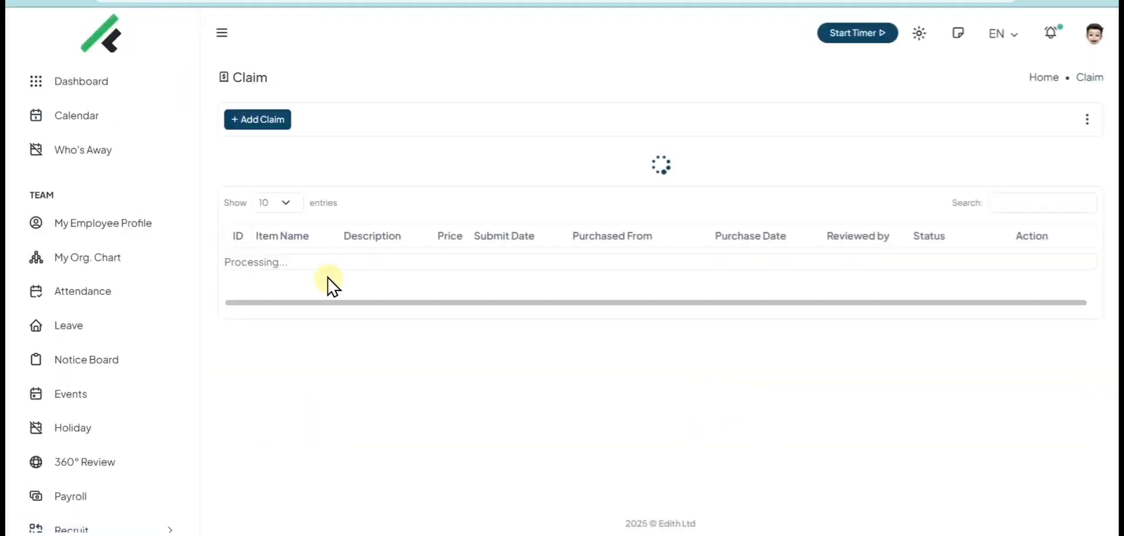
click(272, 129)
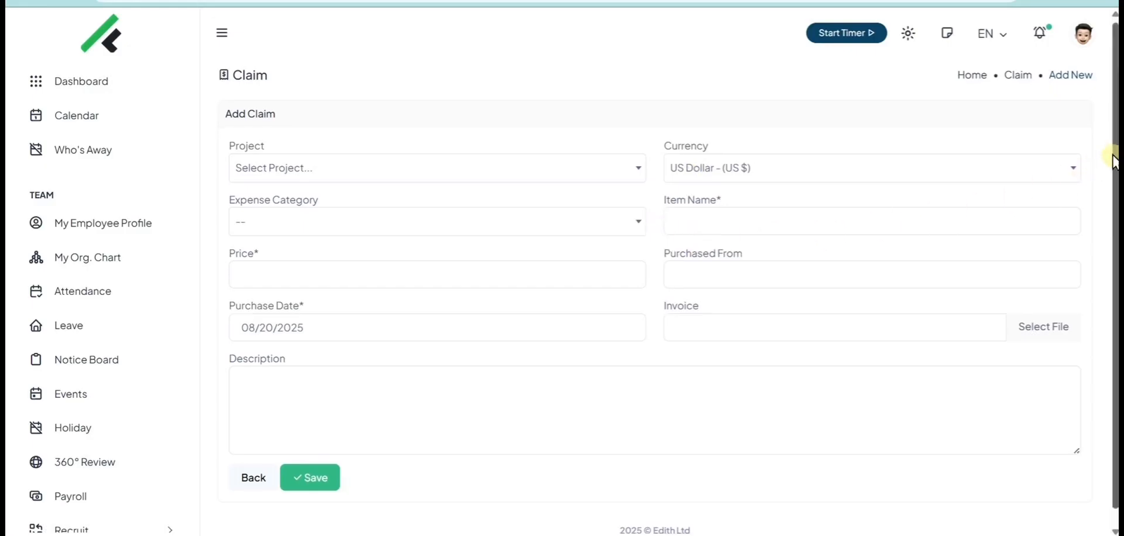
Log back in as admin and open the Strategic Plannings list
click(1082, 35)
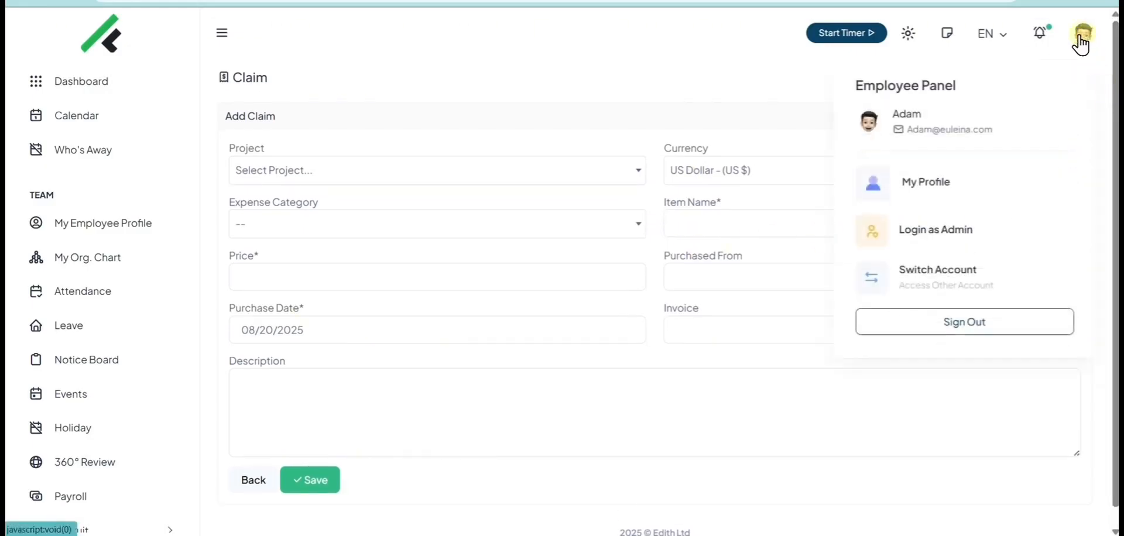
click(866, 234)
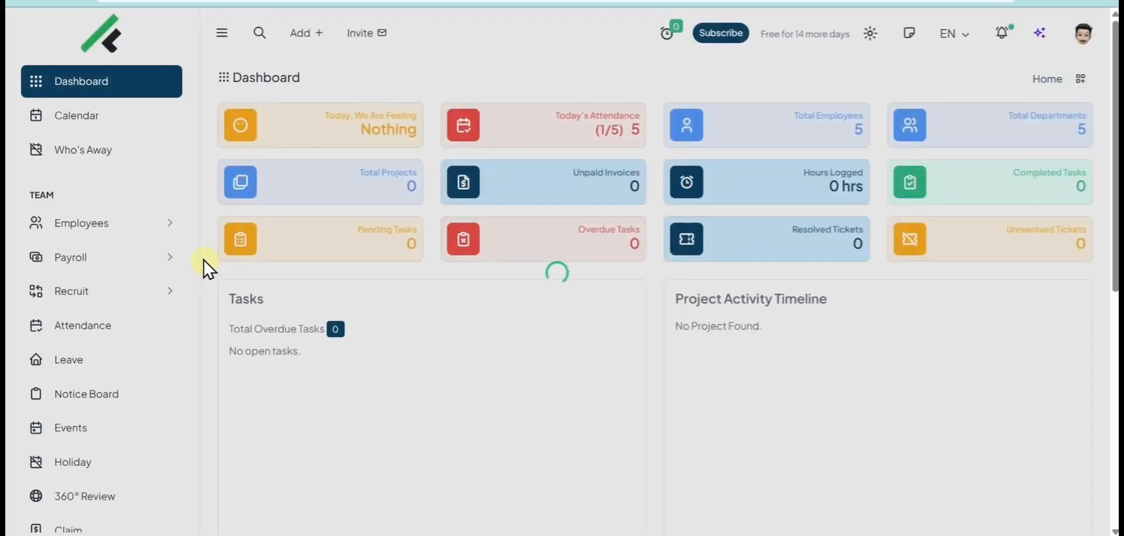
scroll(138, 279, down, 5)
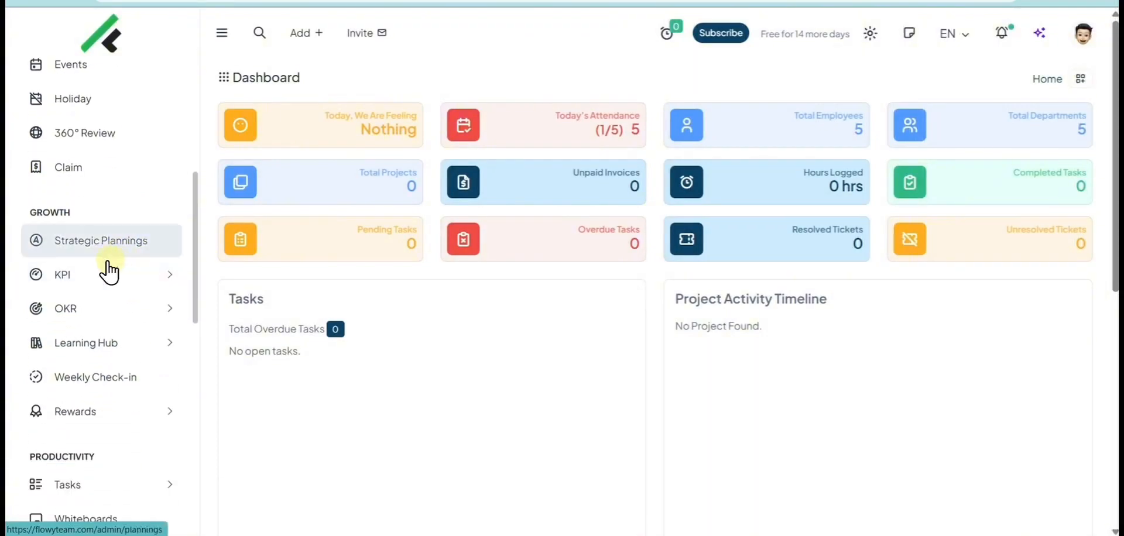
click(112, 249)
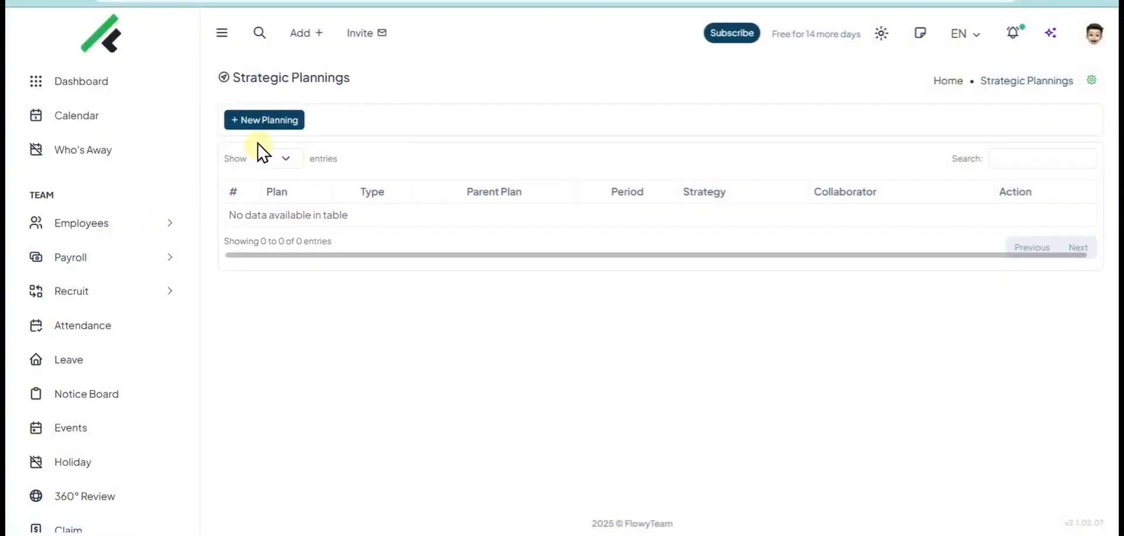
Start a new strategic planning and name it "2025"
click(266, 120)
click(396, 185)
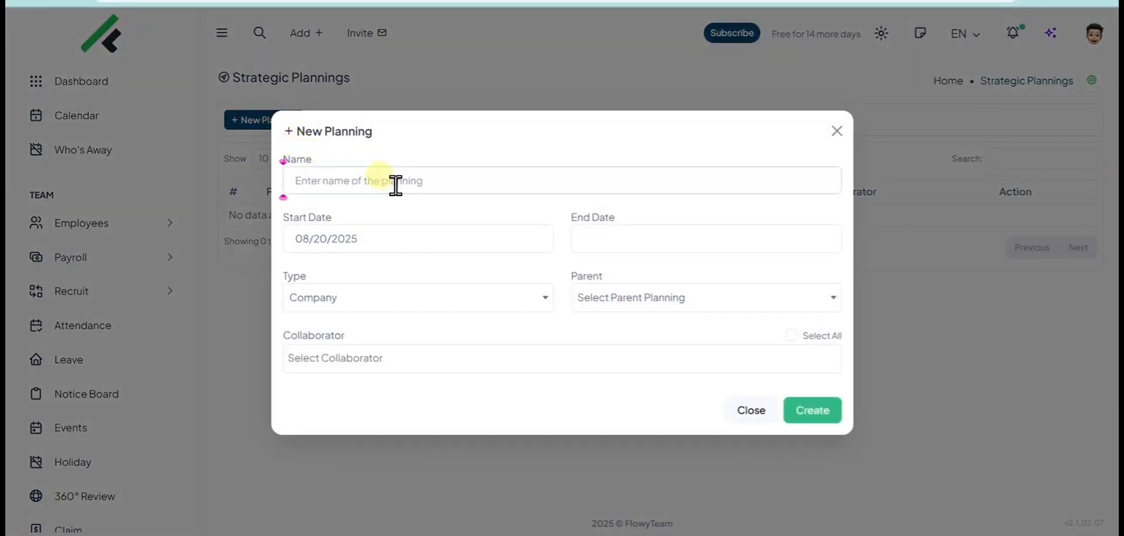
text(20)
key(BackSpace)
key(BackSpace)
text(2025)
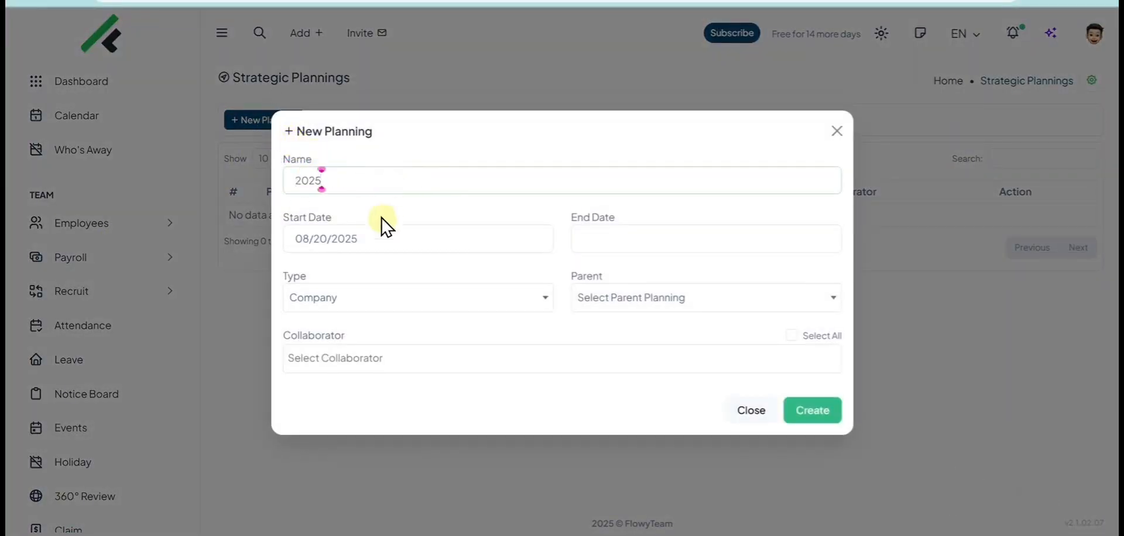
Set the new planning's start date to 08/01/2025 and its end date to 01/01/2026
click(591, 240)
click(384, 237)
click(374, 139)
click(585, 241)
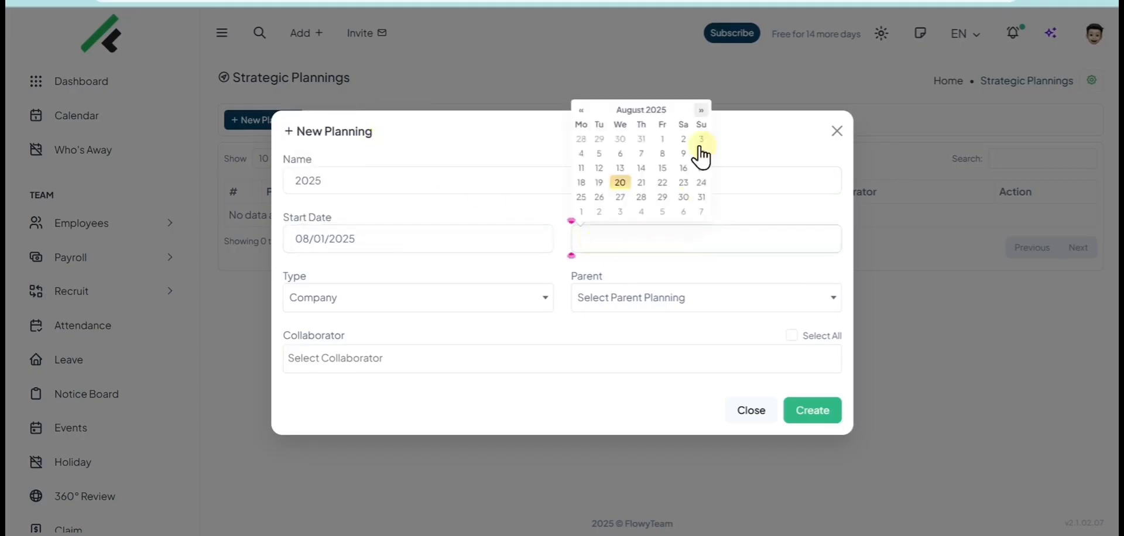
click(701, 110)
click(702, 110)
click(701, 110)
double_click(701, 110)
click(641, 139)
Create the planning with type Company and all team members as collaborators, and check its edit form
click(539, 304)
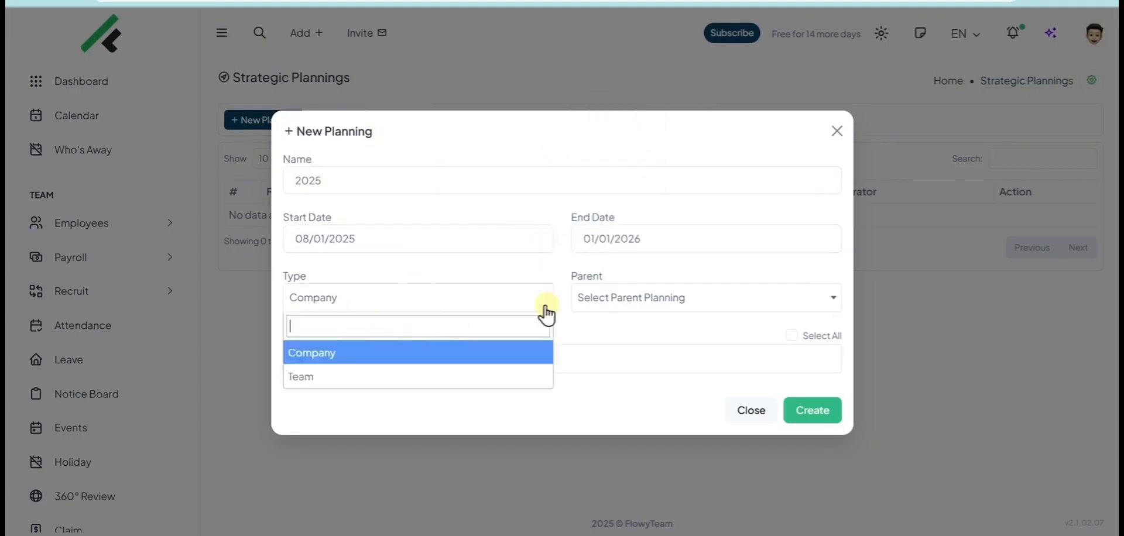
click(539, 304)
click(410, 358)
click(791, 335)
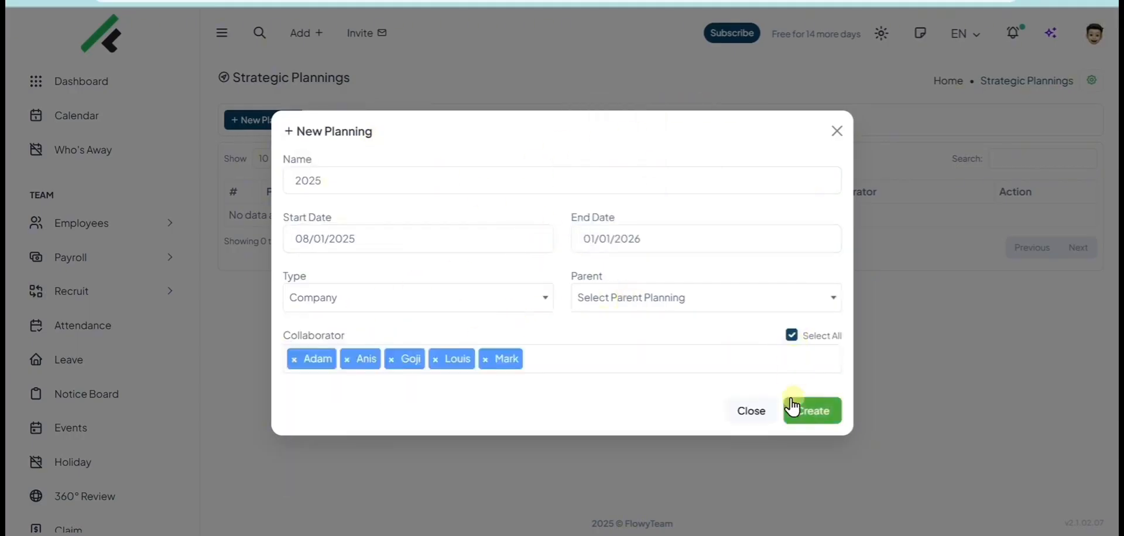
click(796, 411)
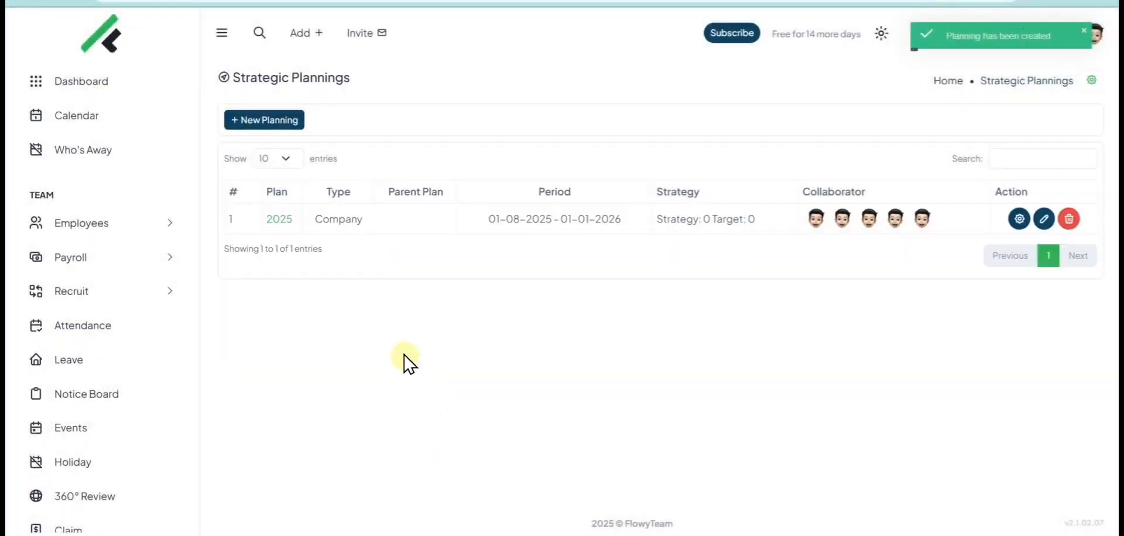
click(1043, 218)
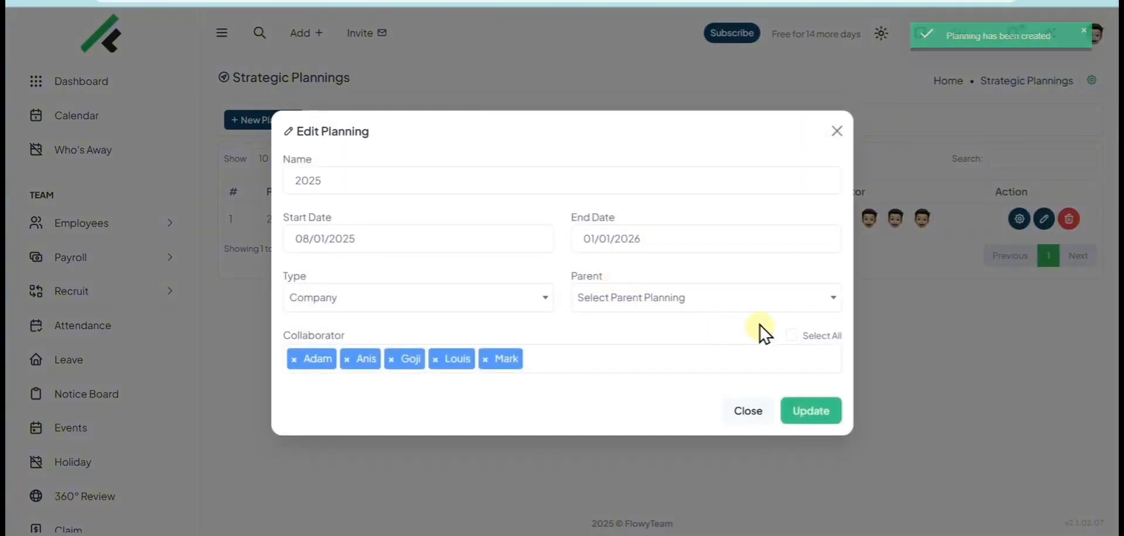
click(837, 131)
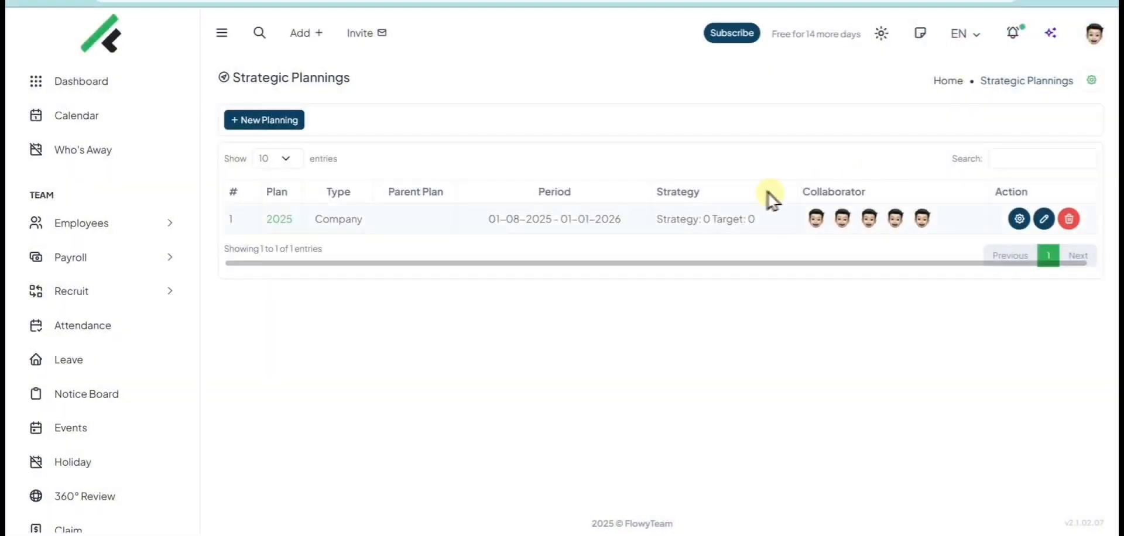
Open the 2025 planning and add one more collaborator to the target on increasing customer retention rate to 85%
click(278, 221)
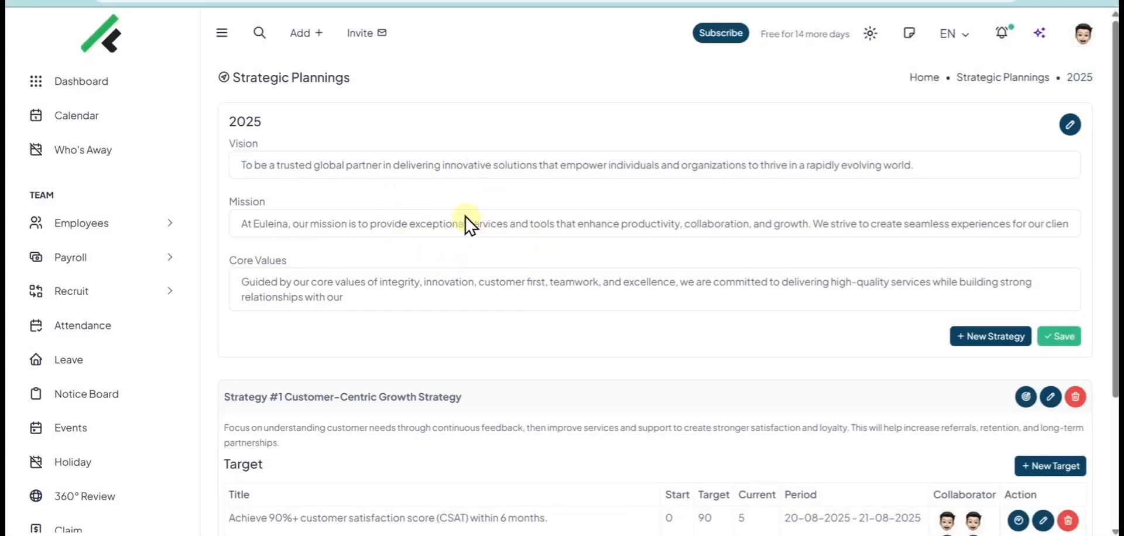
drag(1115, 144, 1115, 269)
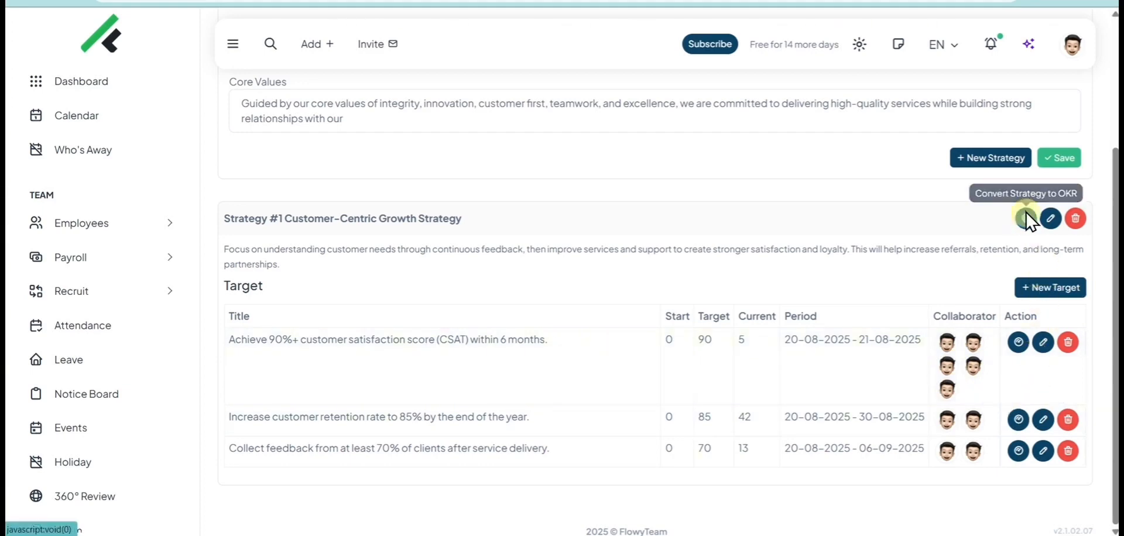
click(1043, 419)
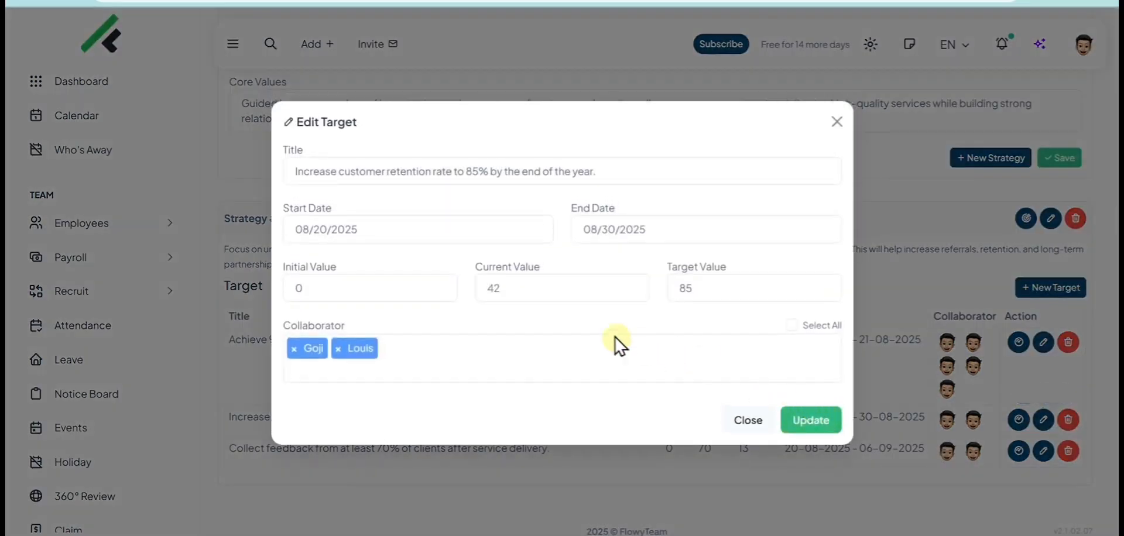
click(448, 353)
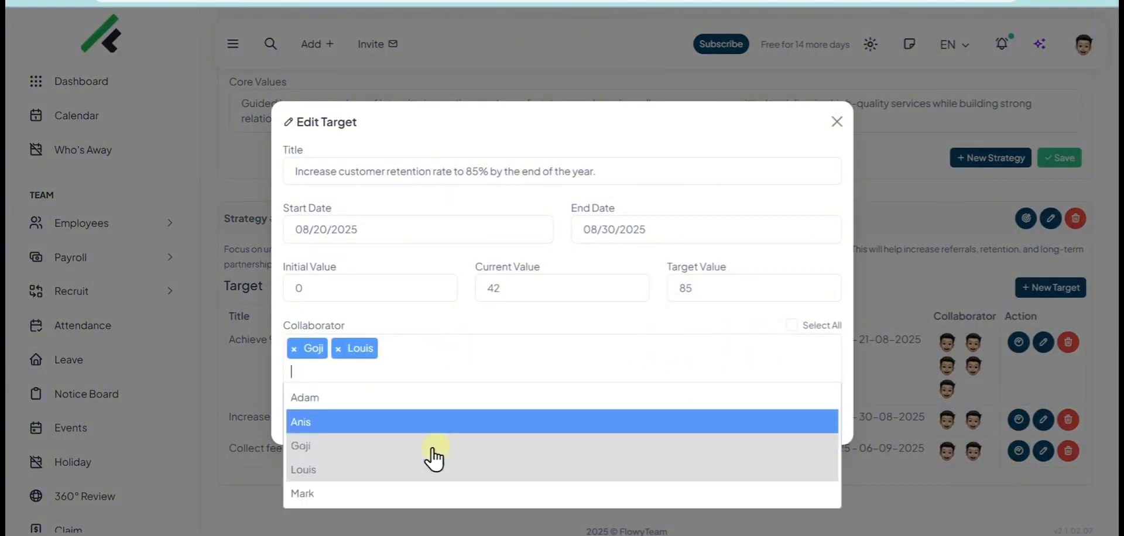
click(405, 400)
click(810, 419)
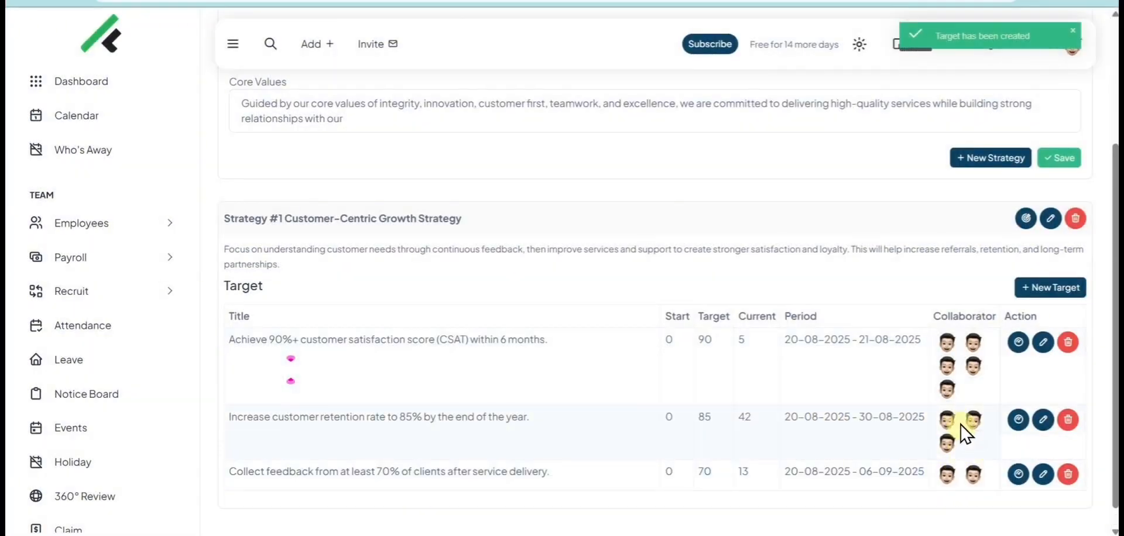
Convert the Customer-Centric Growth Strategy to an OKR with cycle Q3 2025 and objective type Company
click(1024, 217)
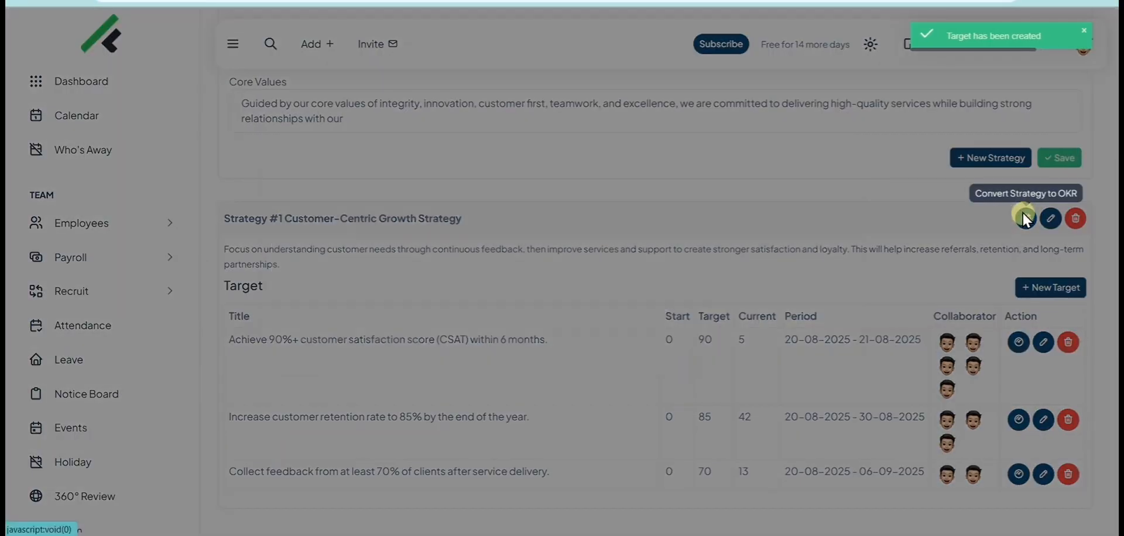
click(346, 240)
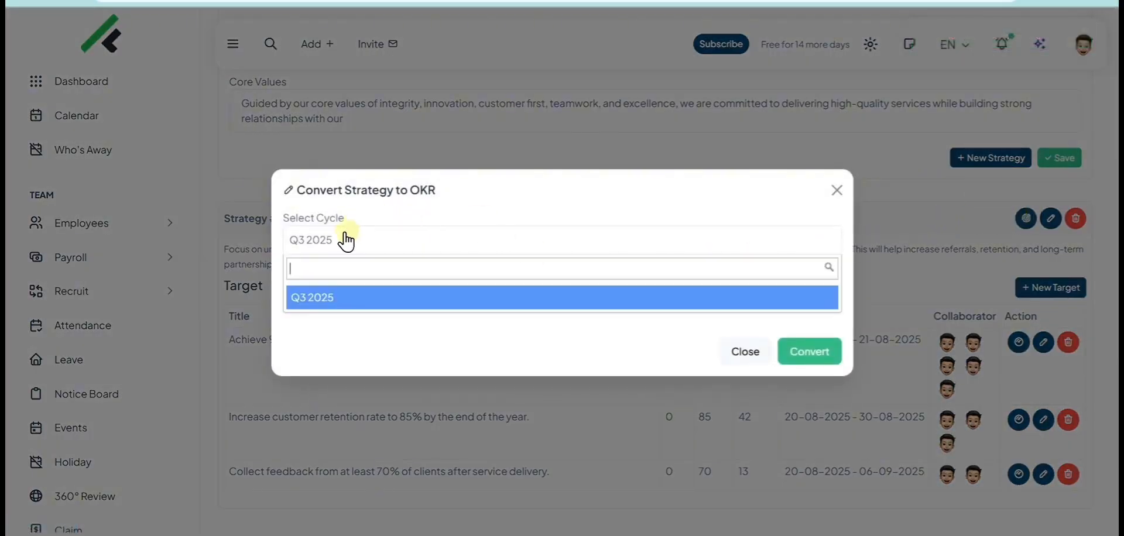
click(368, 241)
click(325, 316)
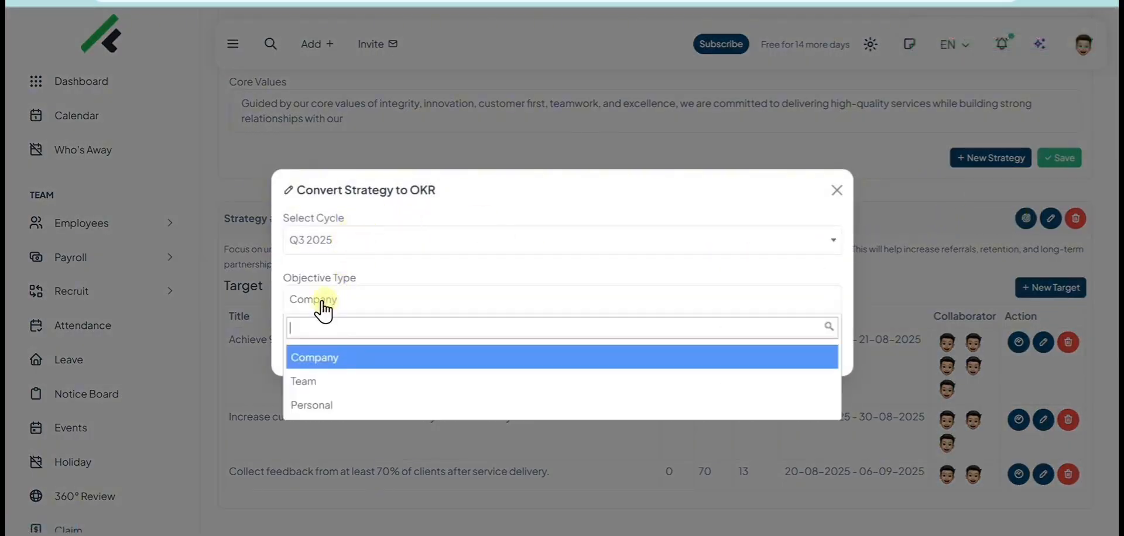
click(321, 316)
click(796, 350)
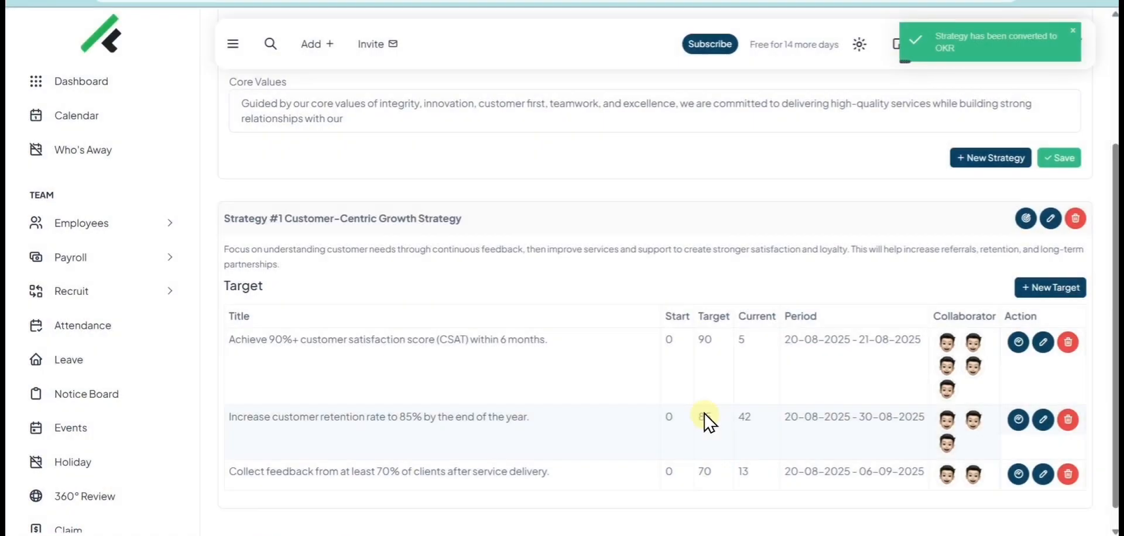
Go to the KPI module and look through the daily, weekly, monthly and today's KPI lists
scroll(82, 327, down, 8)
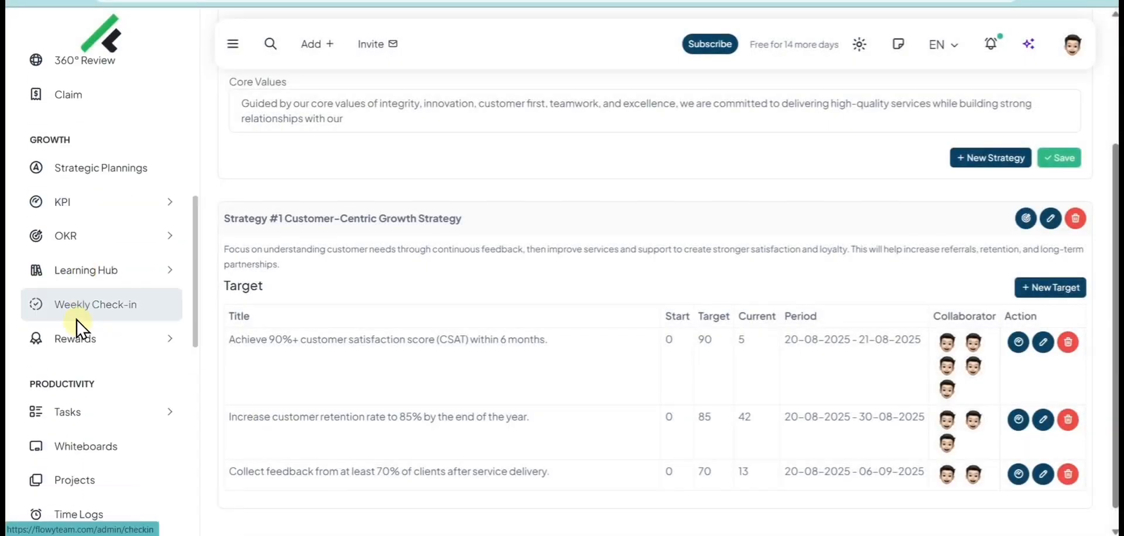
scroll(94, 334, up, 3)
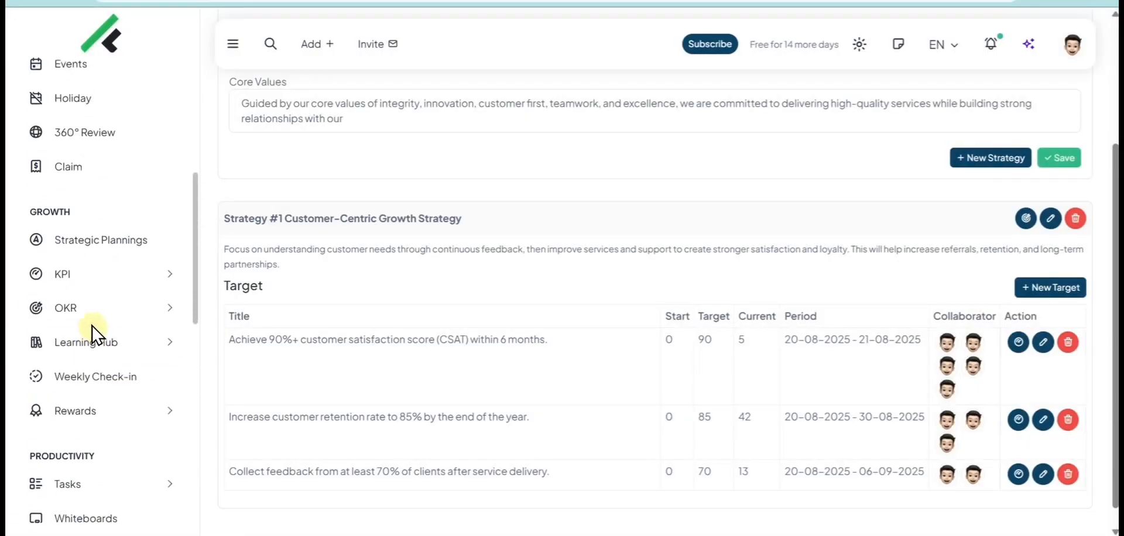
click(139, 277)
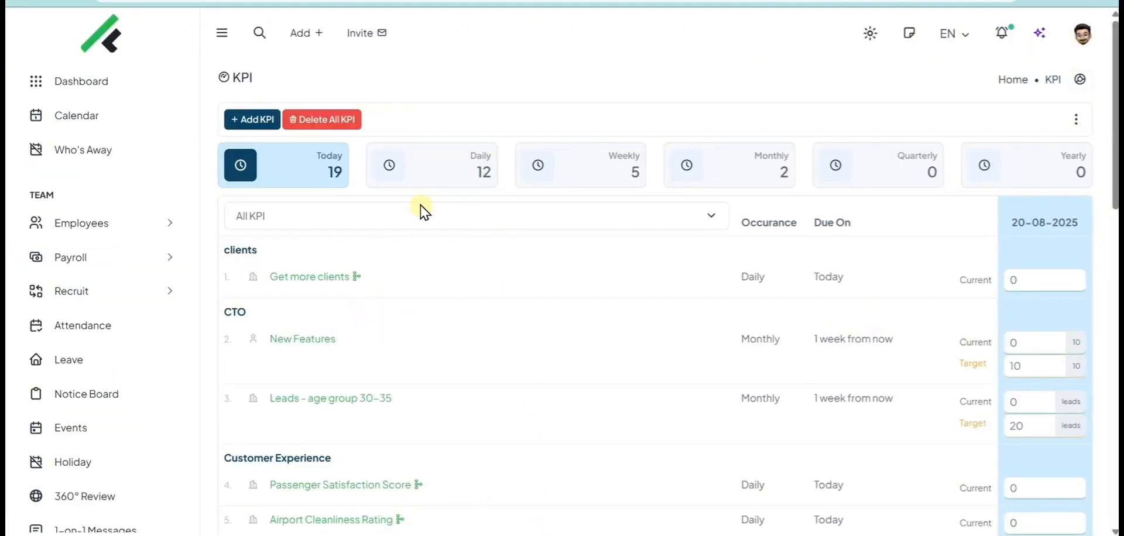
click(427, 179)
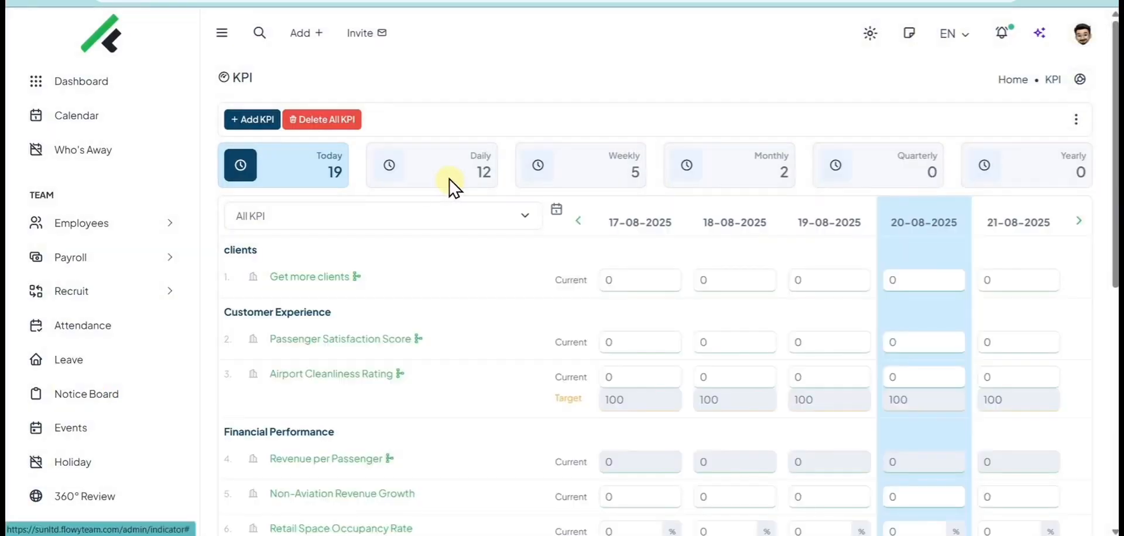
click(554, 177)
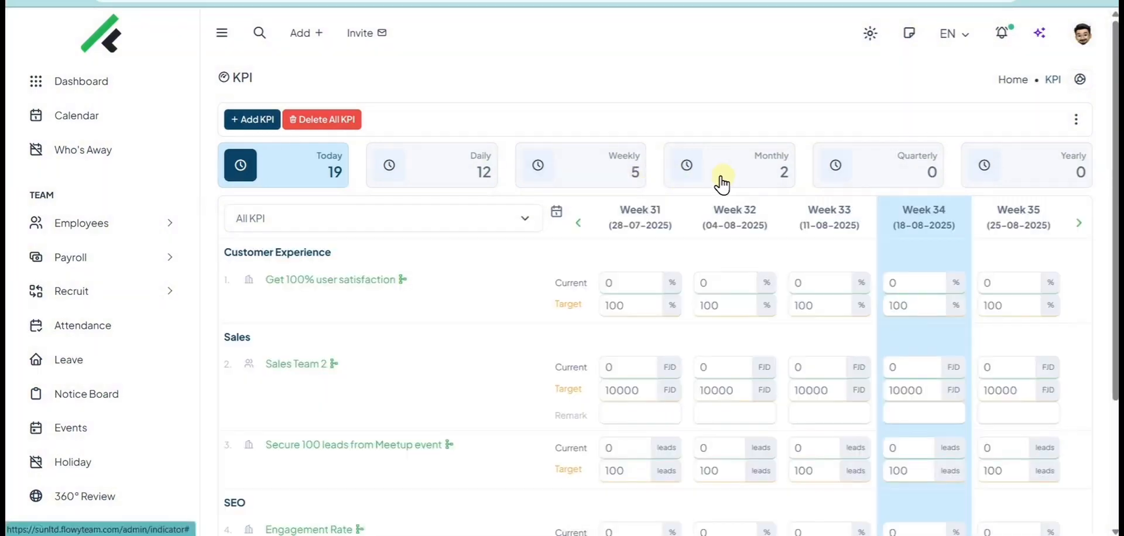
click(723, 177)
click(1086, 121)
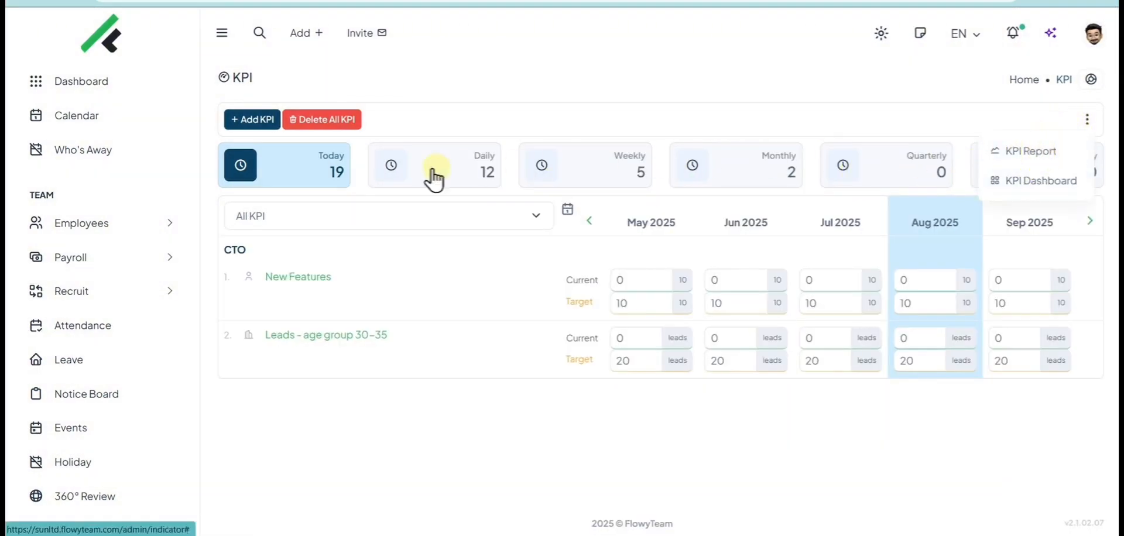
click(332, 168)
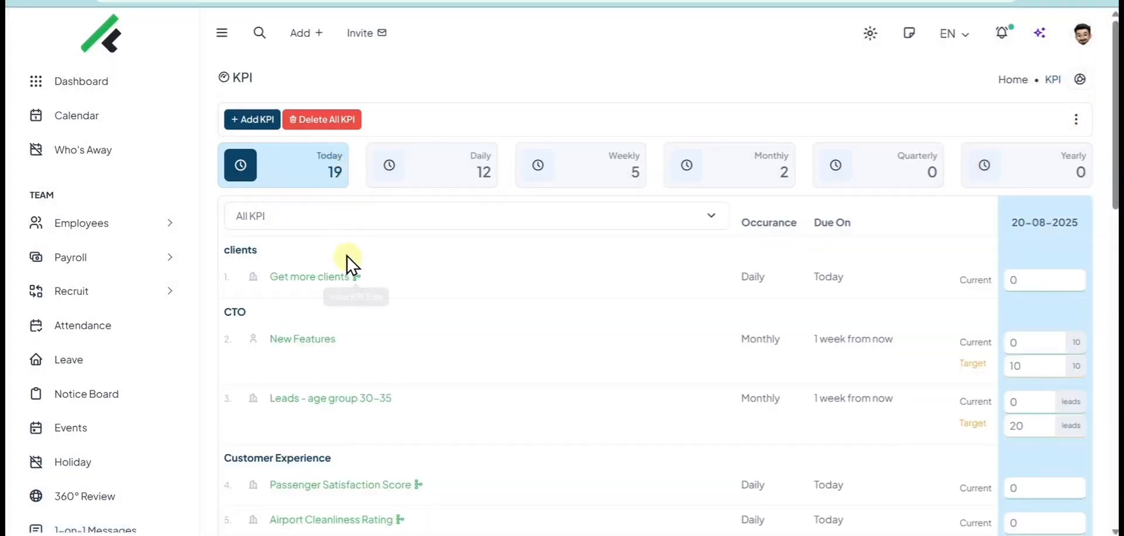
Link the New Features KPI to the parent KPI On-Time Departure Rate, save it and view its KPI tree
click(319, 339)
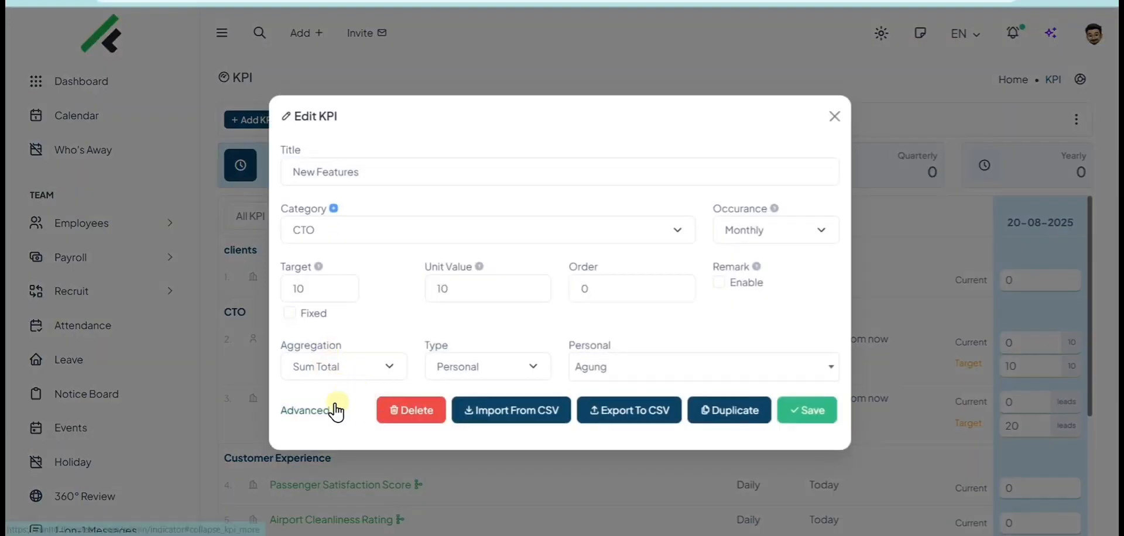
click(331, 405)
scroll(413, 310, down, 4)
click(382, 241)
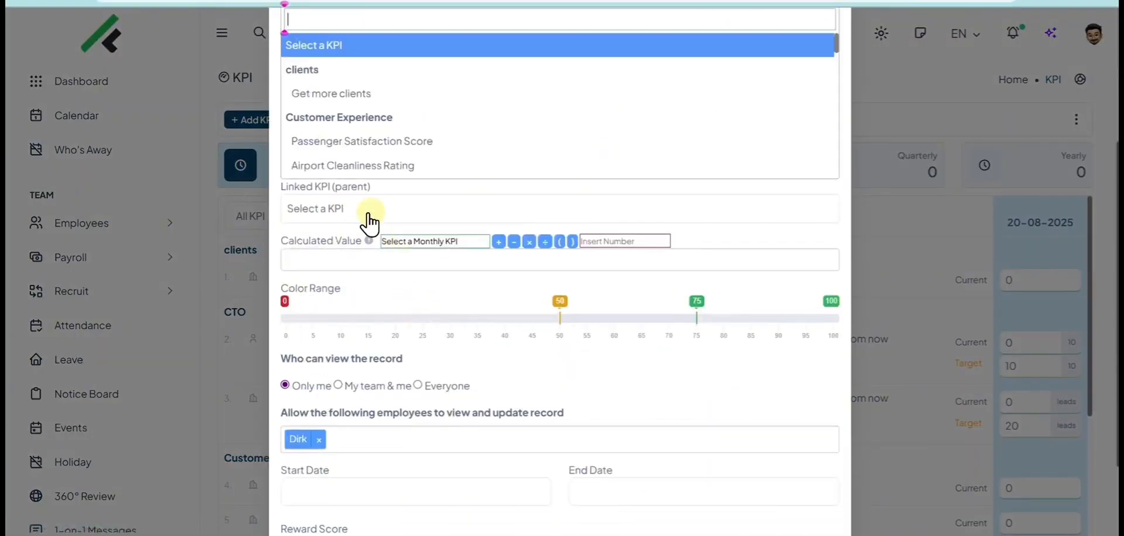
scroll(369, 134, down, 3)
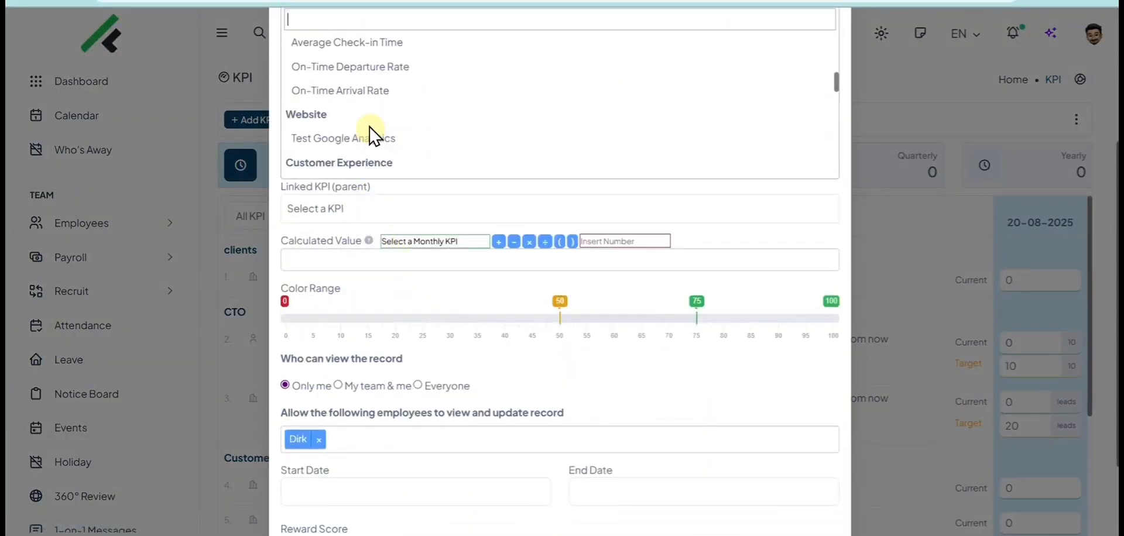
click(380, 70)
scroll(352, 231, down, 2)
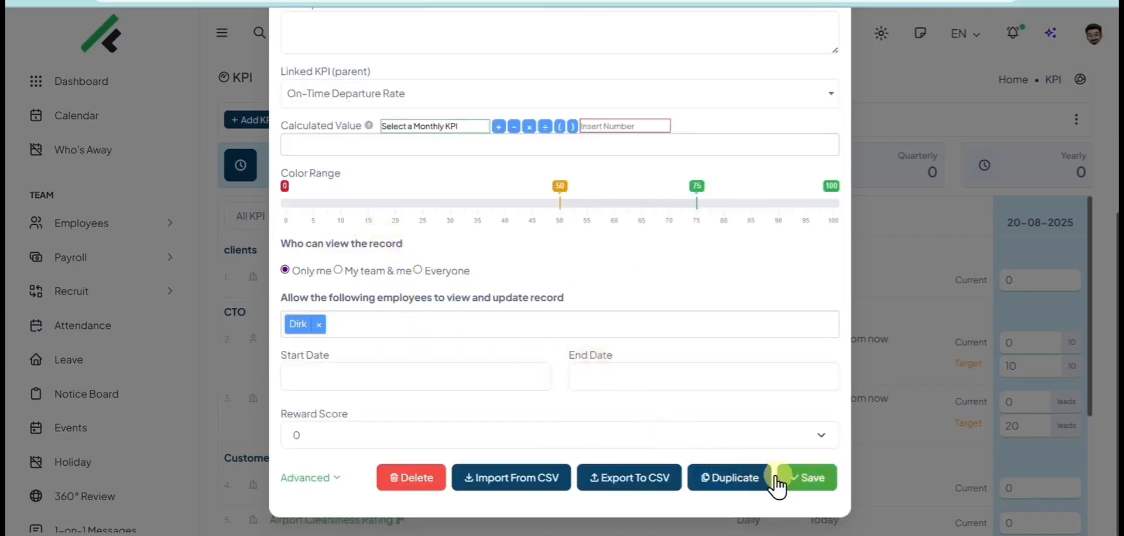
click(793, 477)
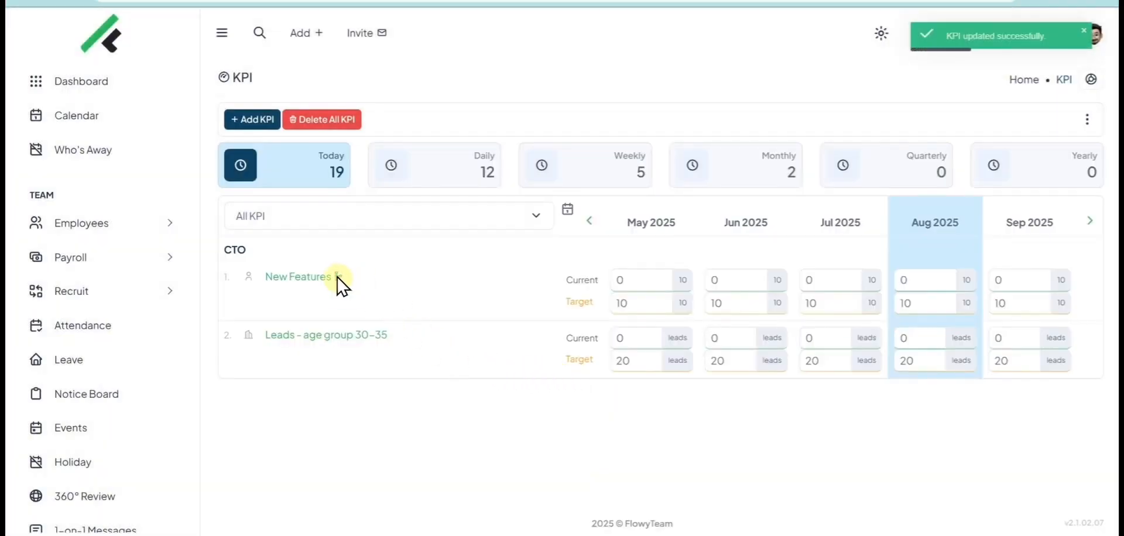
click(339, 275)
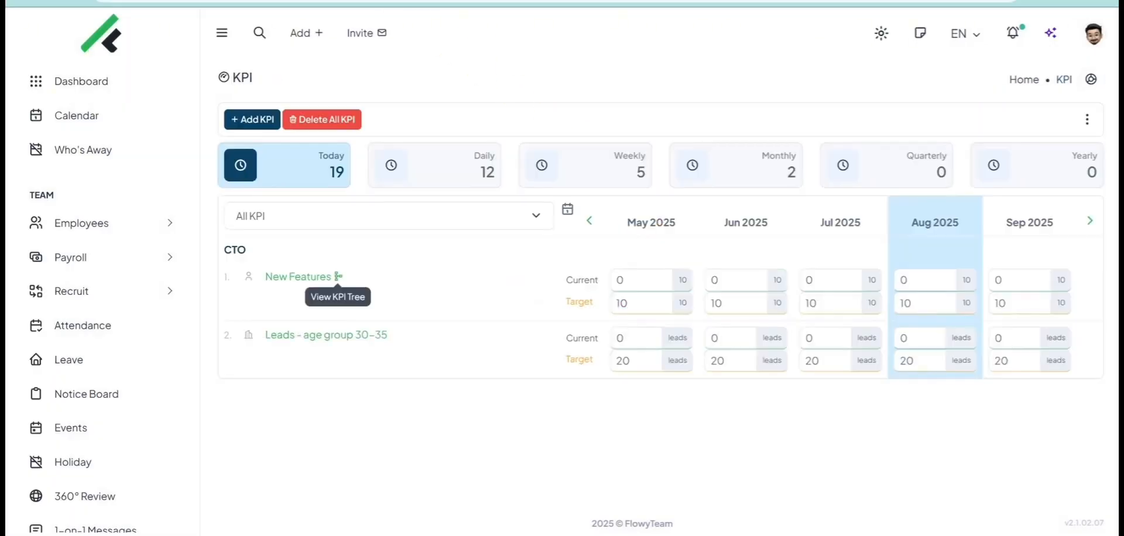
Open the KPI Report and select Get 100% user satisfaction, compared with Passenger Satisfaction Score
scroll(160, 234, down, 6)
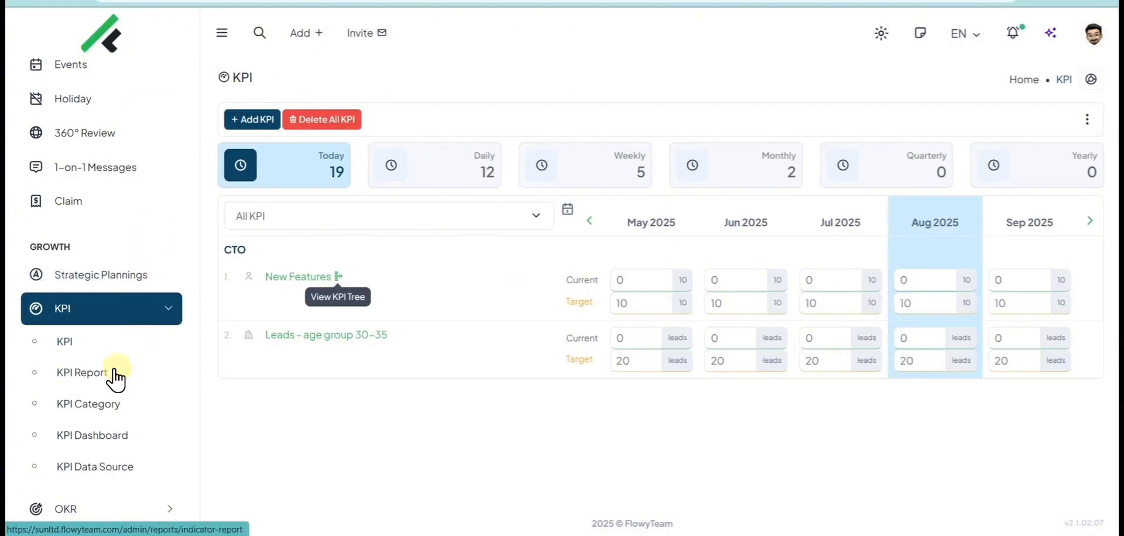
click(106, 377)
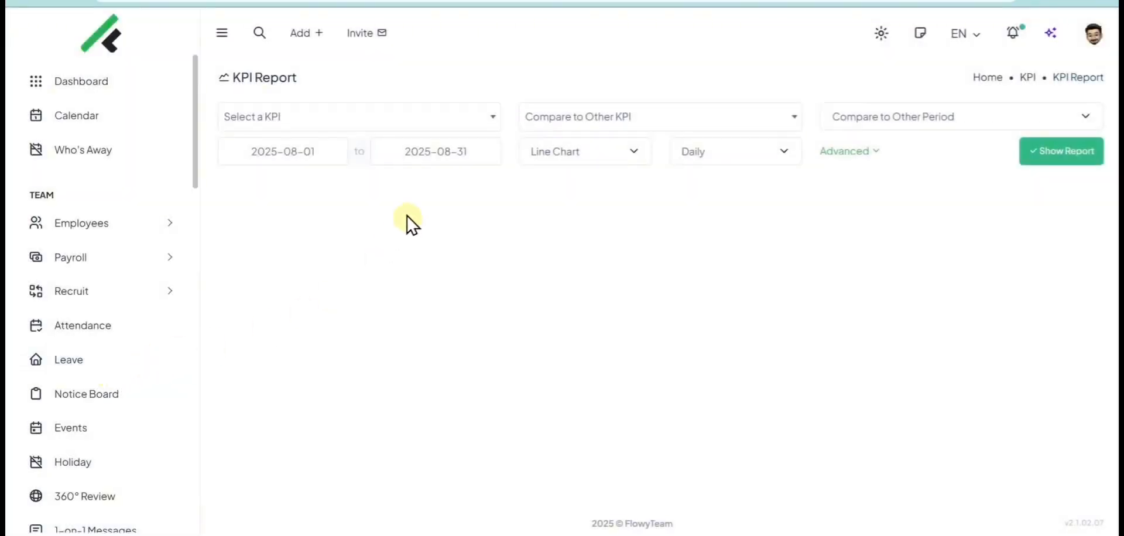
click(407, 117)
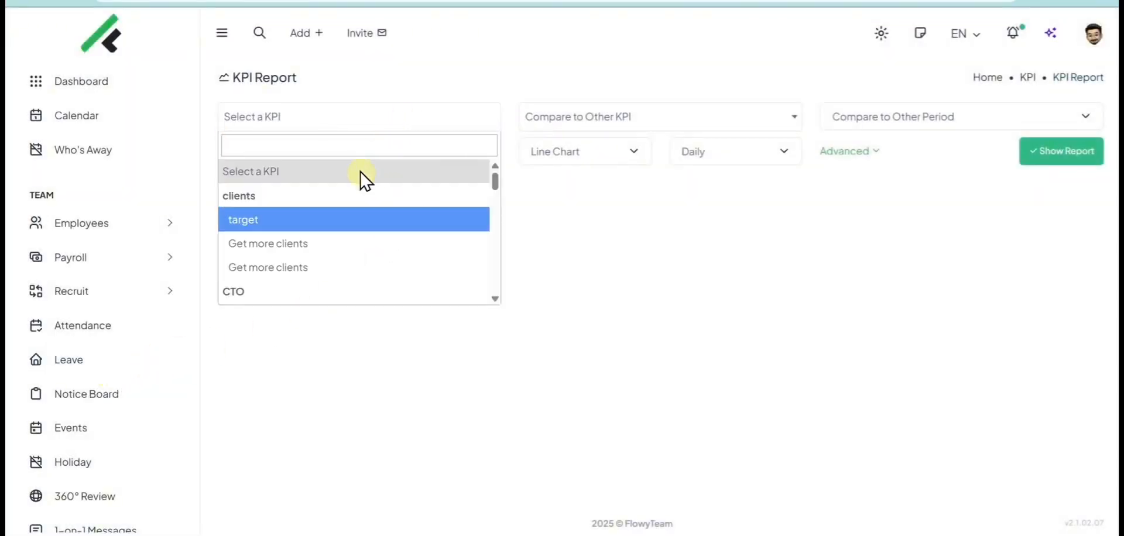
scroll(326, 252, down, 5)
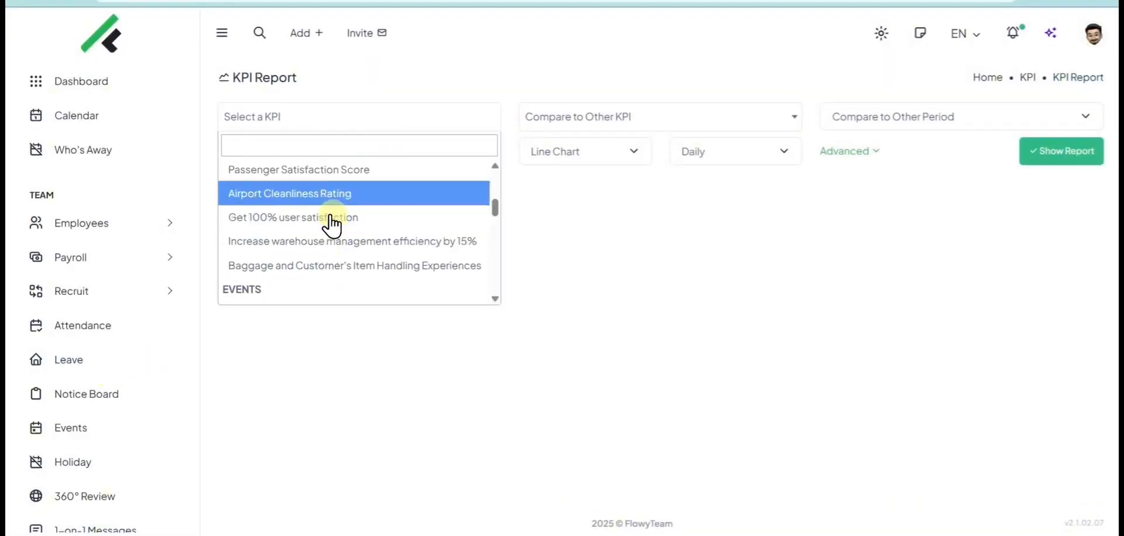
click(328, 219)
click(589, 117)
scroll(602, 187, down, 5)
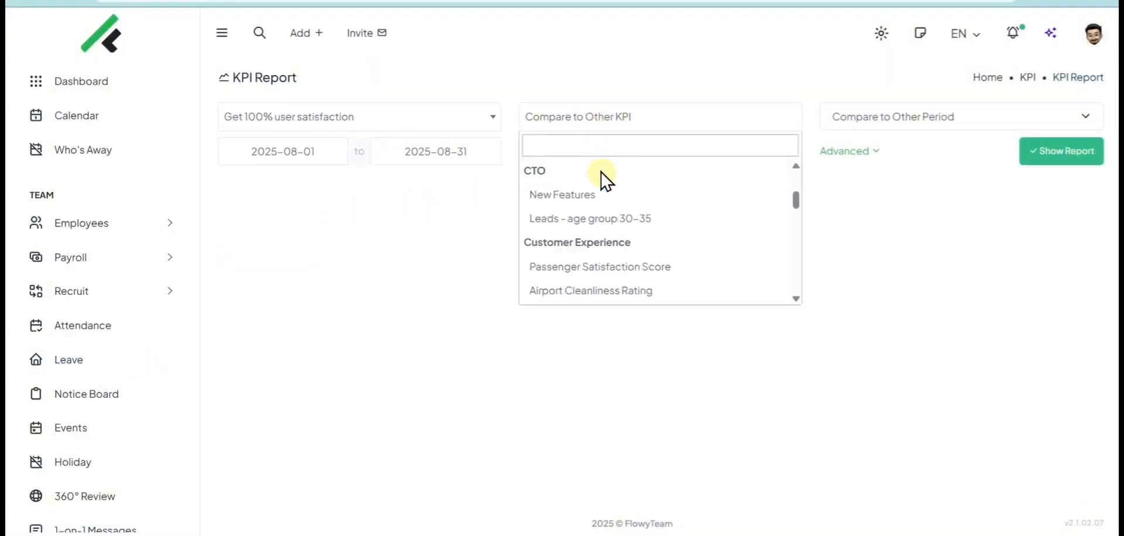
click(610, 170)
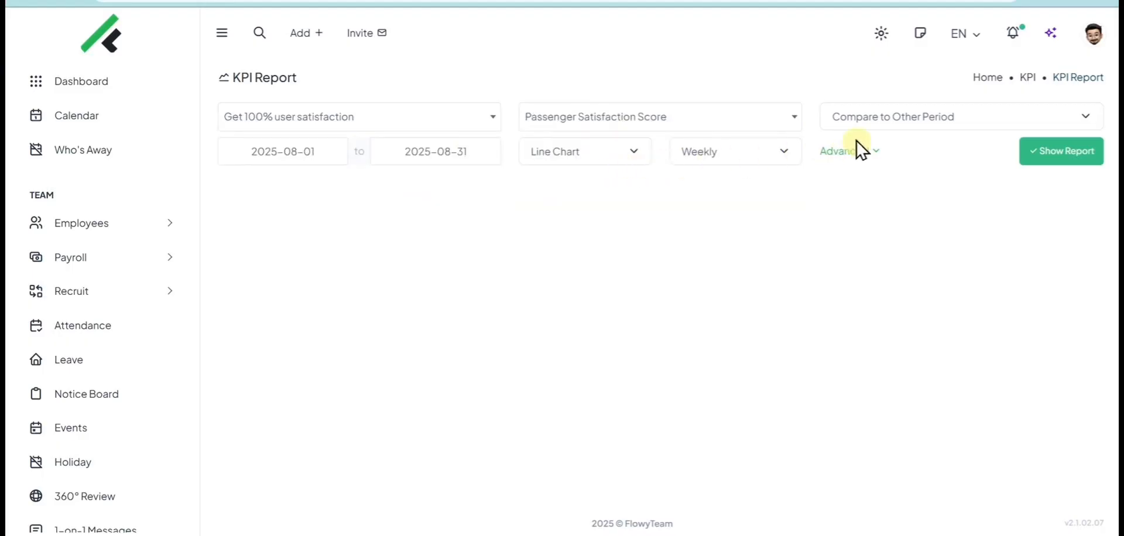
Show the report yearly from 2020-01-01 to 2025-08-31, with Airport Cleanliness Rating as the comparison KPI
click(769, 155)
click(699, 229)
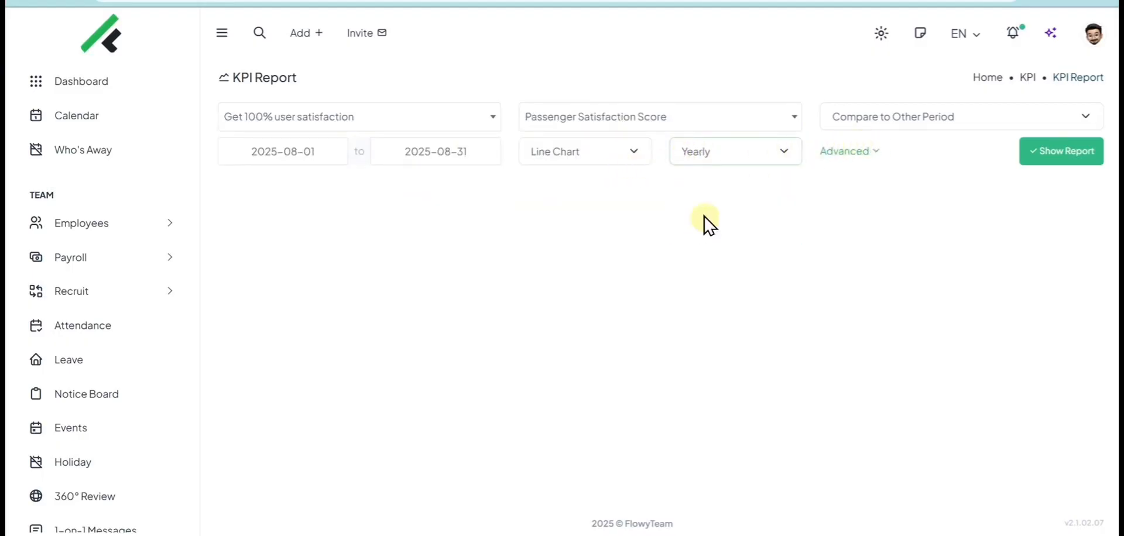
click(1046, 152)
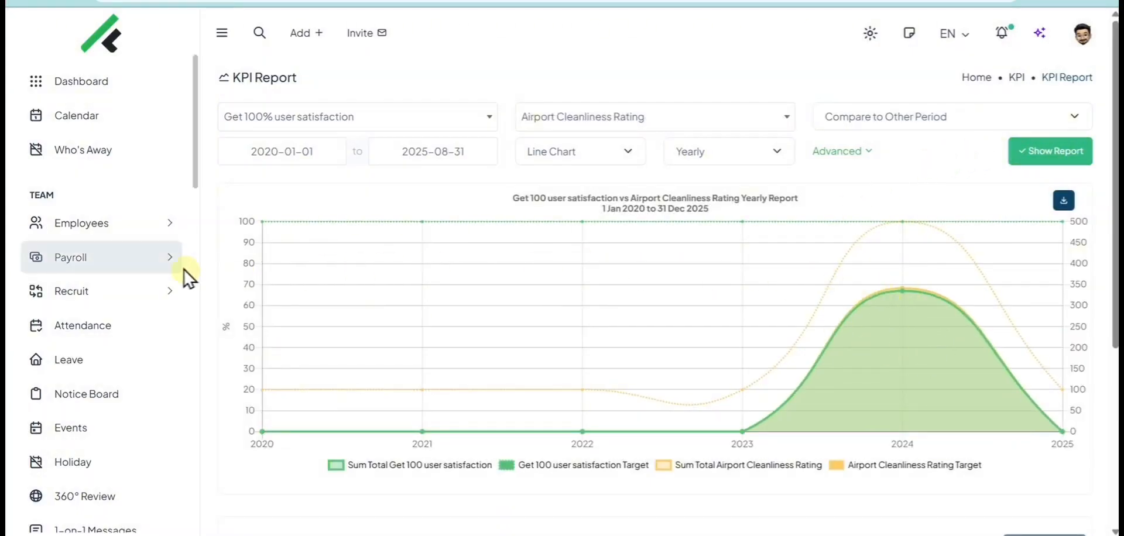
View the KPI categories and open the Operations KPI dashboard in its editor
scroll(95, 275, down, 6)
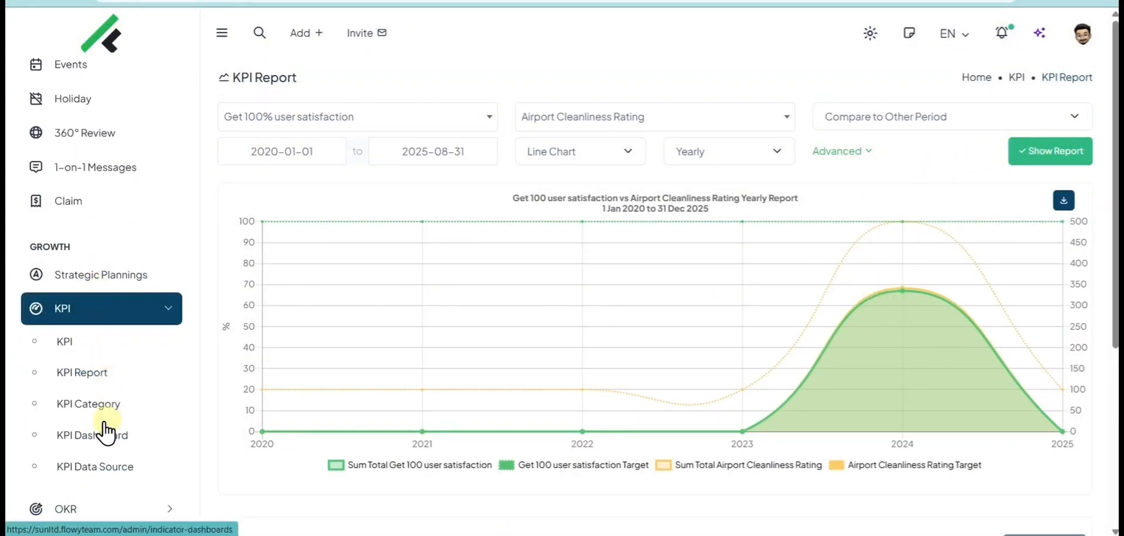
click(98, 405)
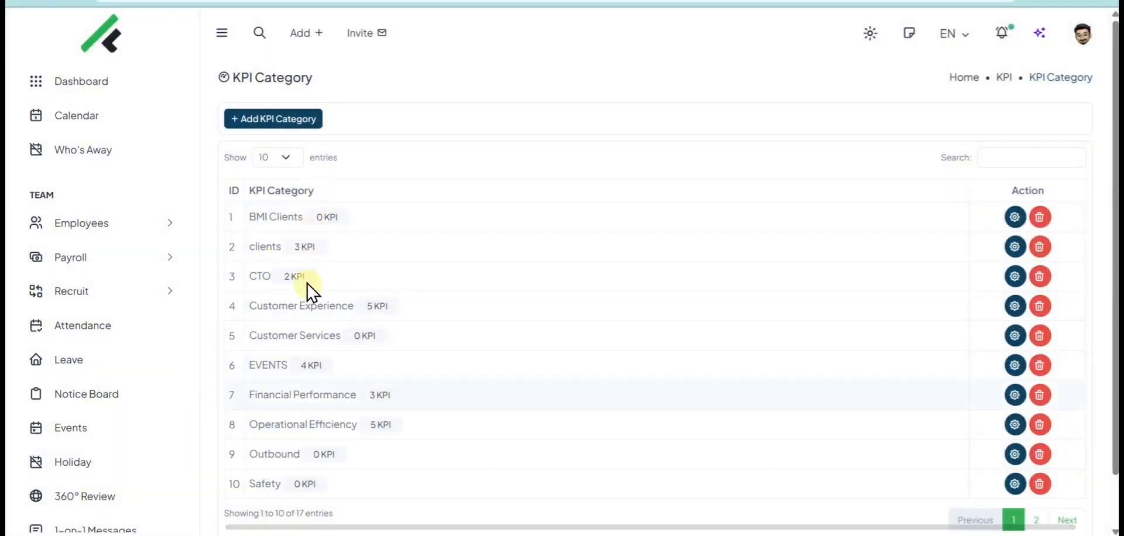
scroll(158, 319, down, 6)
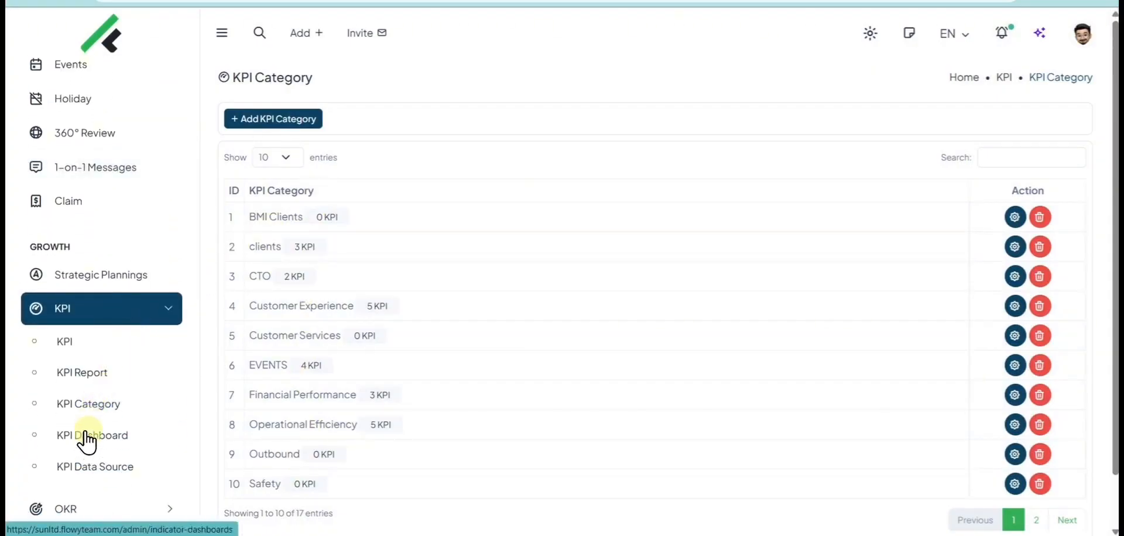
click(87, 438)
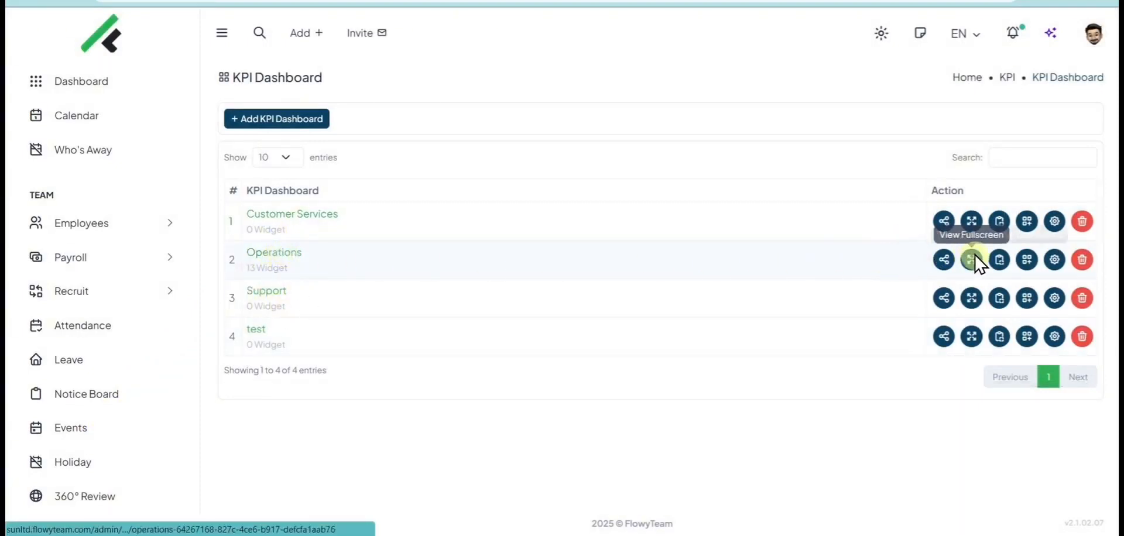
click(1027, 260)
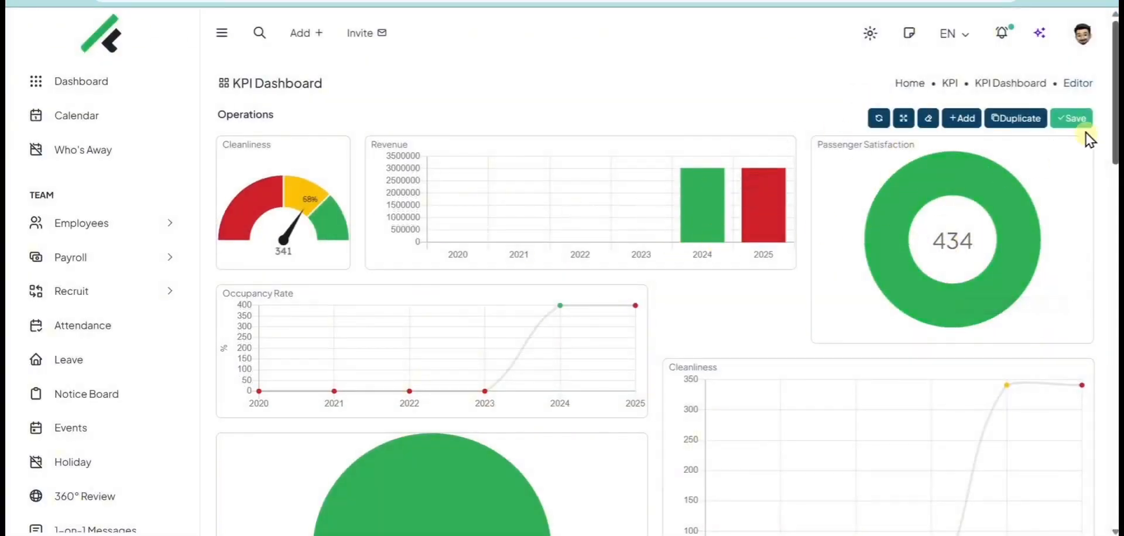
Shrink the Passenger Satisfaction widget and place it between the Cleanliness gauge and the Revenue chart
mouse_move(1115, 108)
mouse_down()
mouse_move(1115, 288)
mouse_move(1115, 107)
mouse_up()
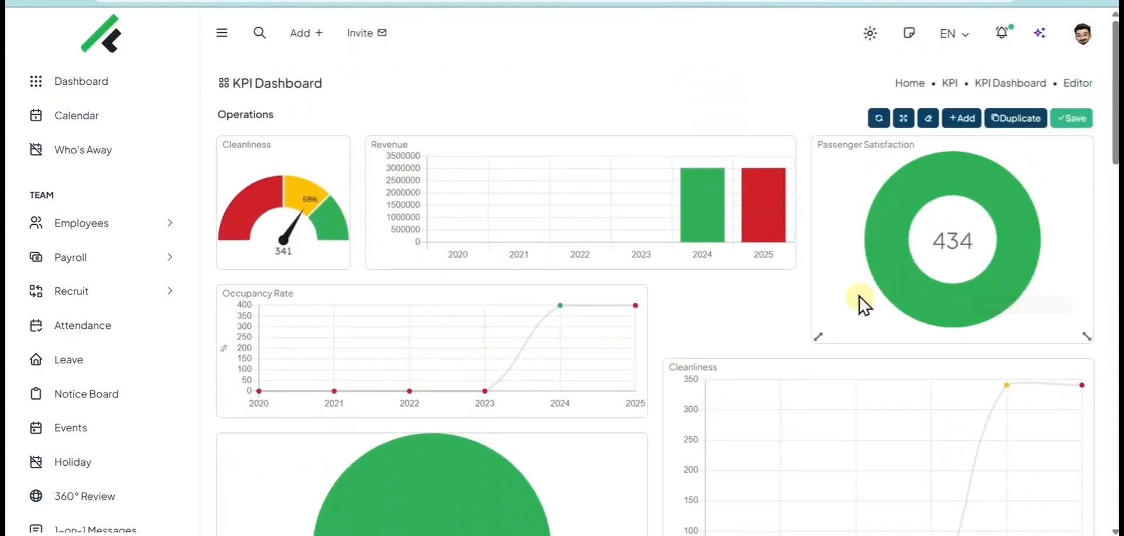
drag(817, 335, 609, 219)
Add a Bar Chart widget labelled Performance for the Get more clients KPI, with data period All and Rounded Number display
click(962, 117)
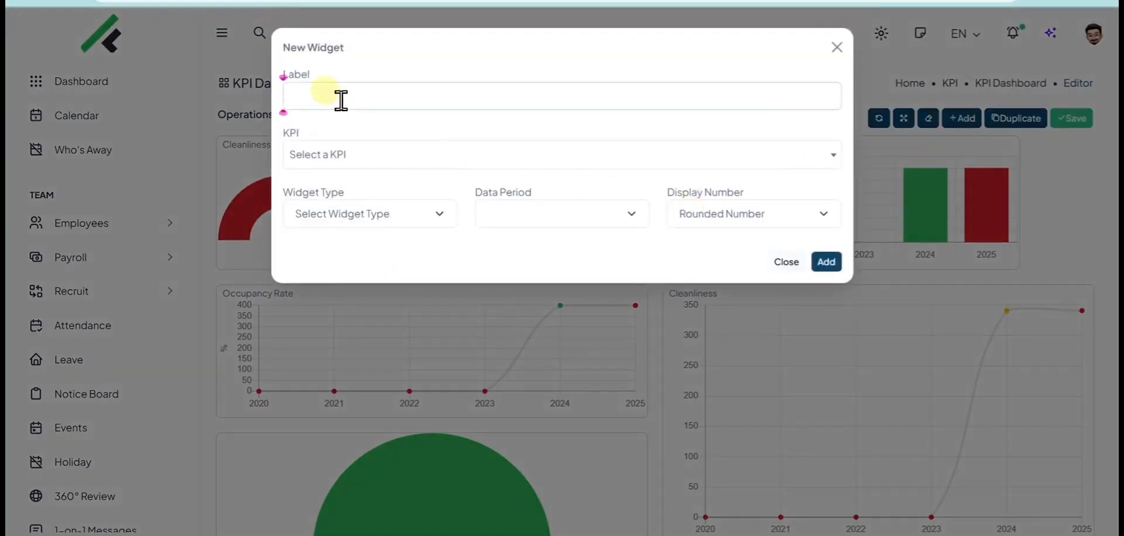
text(Performance)
click(358, 153)
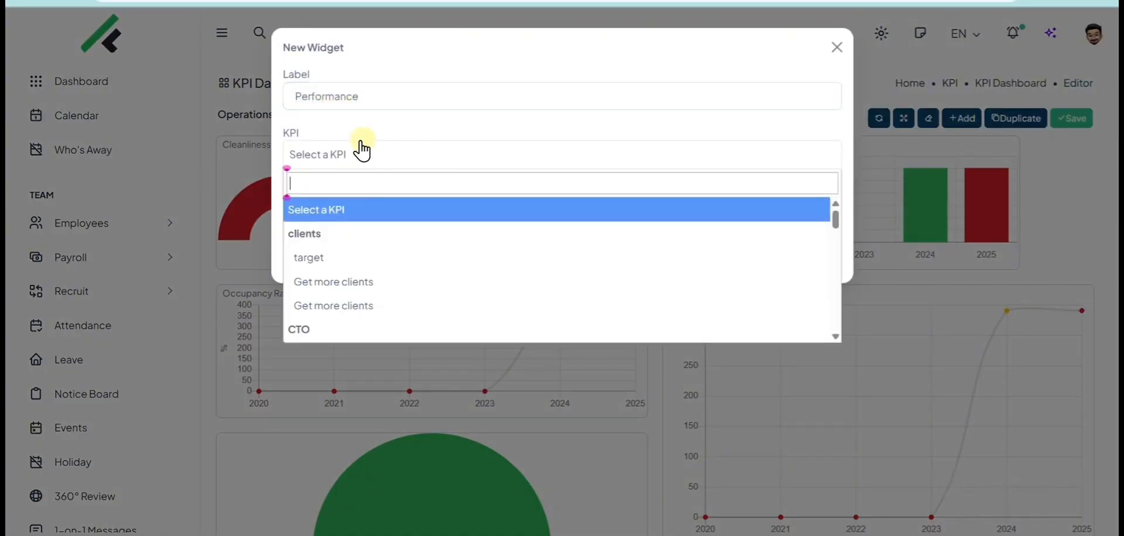
scroll(384, 195, down, 2)
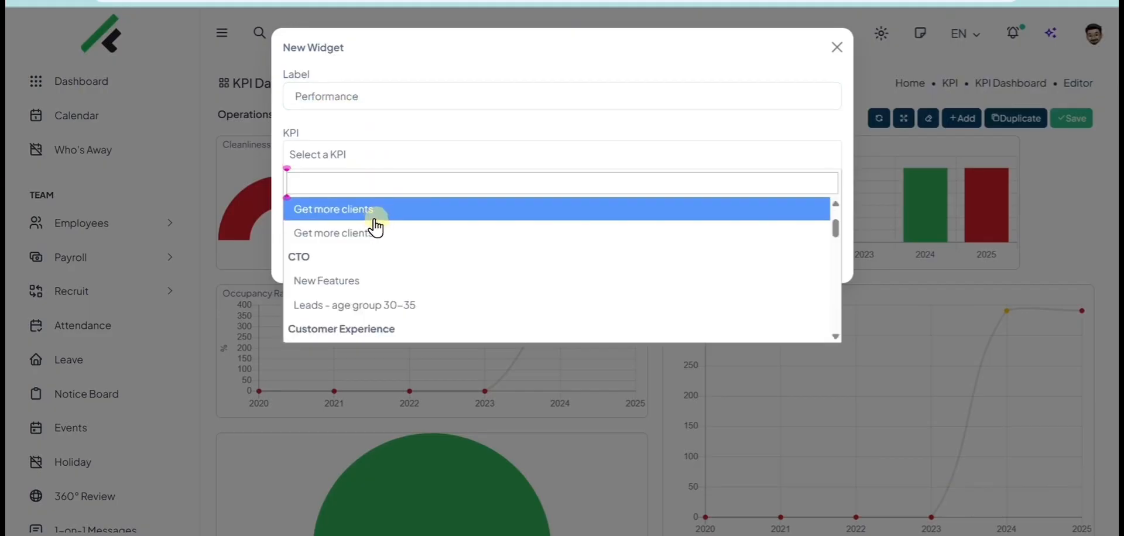
click(375, 221)
click(357, 212)
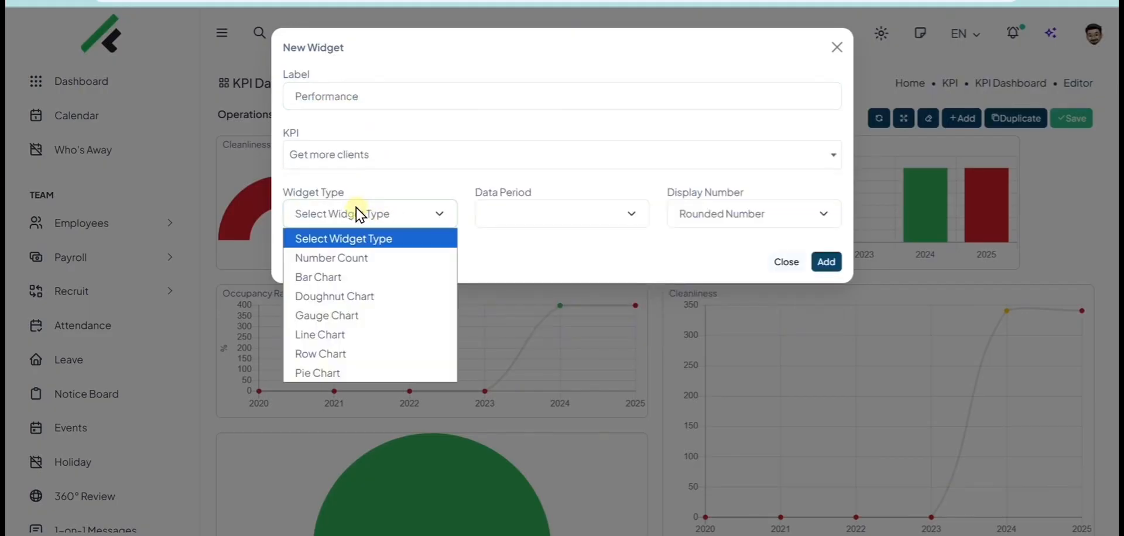
click(339, 276)
click(495, 222)
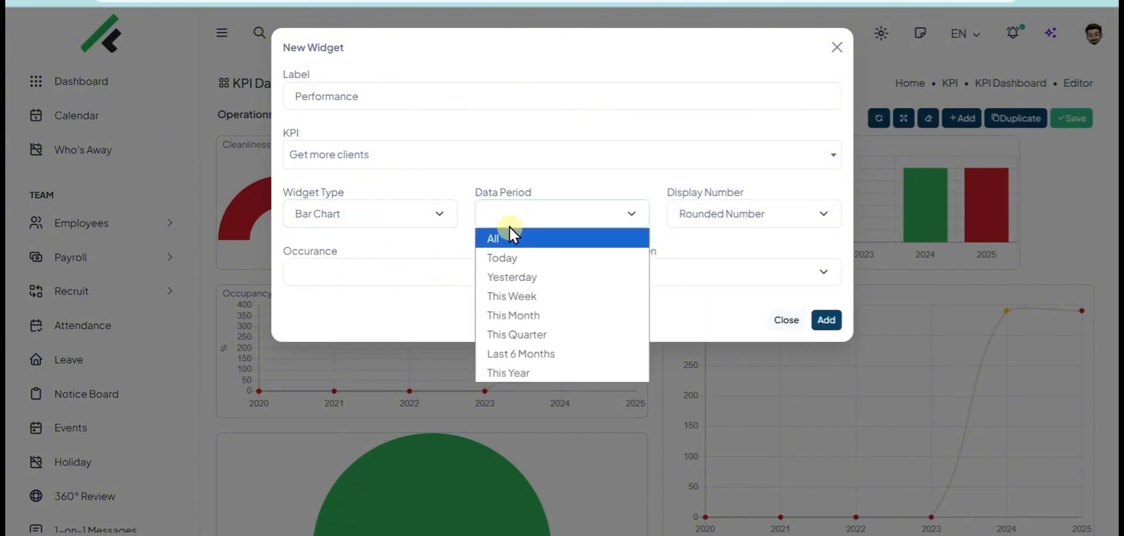
click(511, 234)
click(798, 221)
click(724, 225)
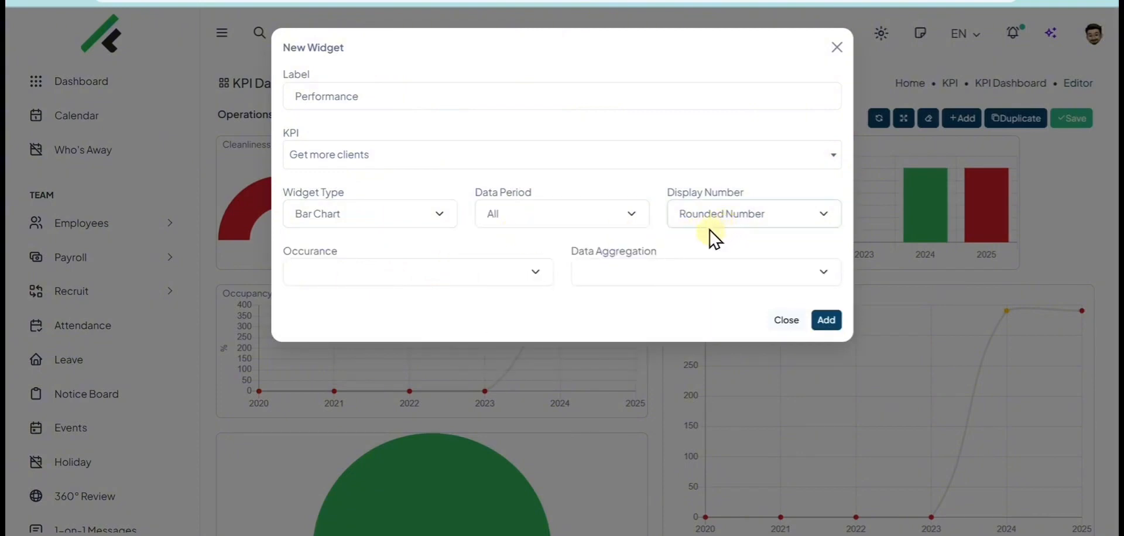
click(820, 319)
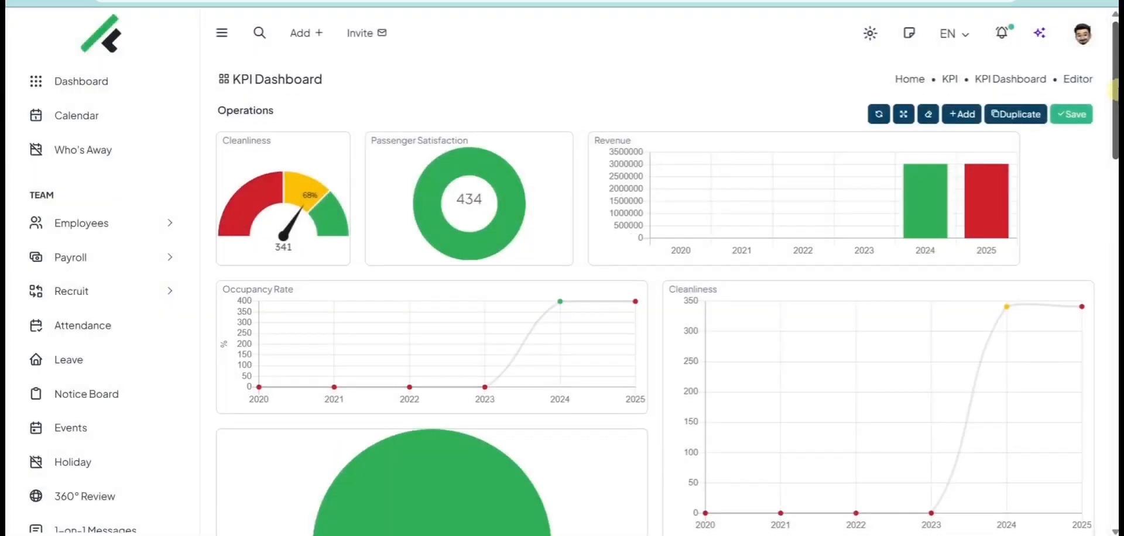
Narrow the Performance widget, align it with the dashboard's left edge and move it up above the Lead widget
drag(1114, 140, 1115, 463)
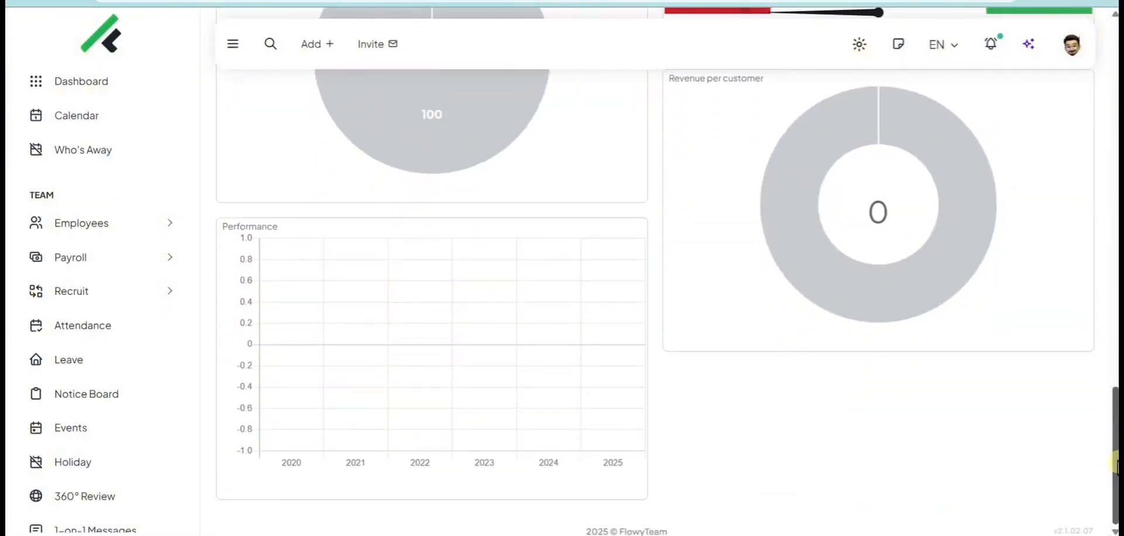
drag(289, 226, 299, 254)
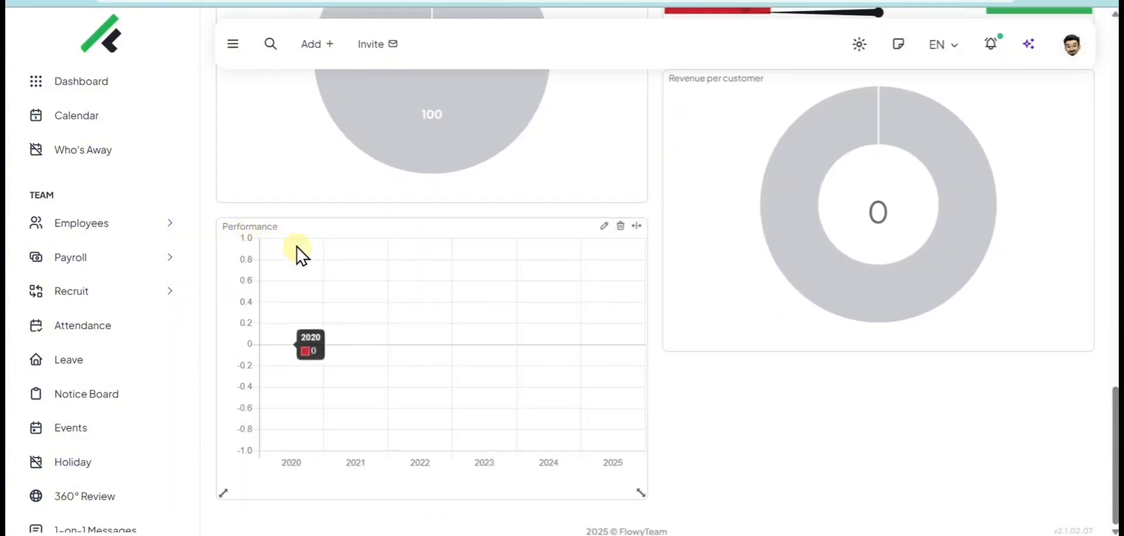
drag(221, 494, 363, 378)
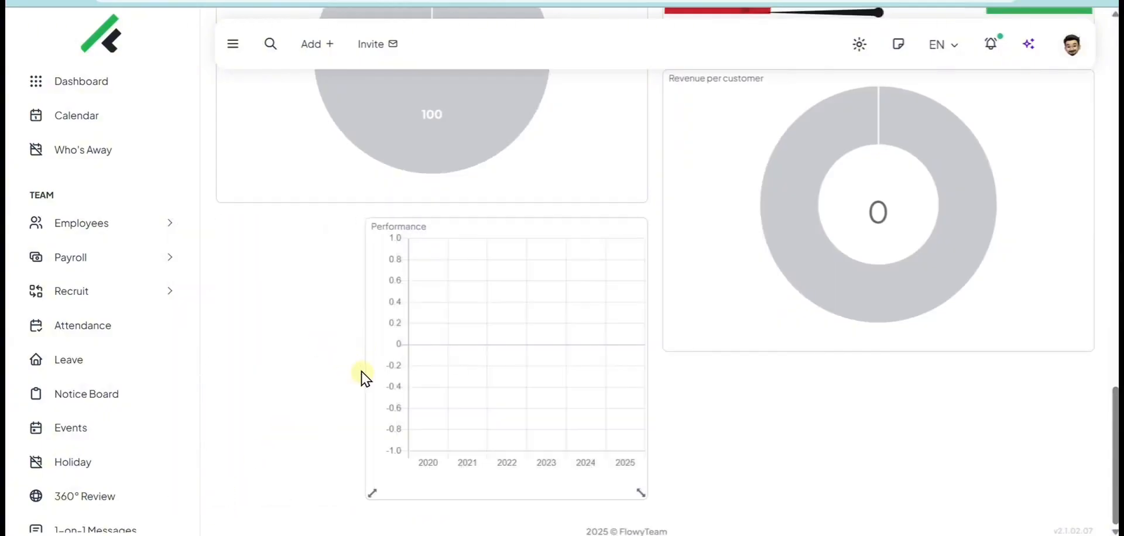
drag(508, 371, 373, 362)
drag(438, 412, 421, 234)
scroll(469, 252, up, 5)
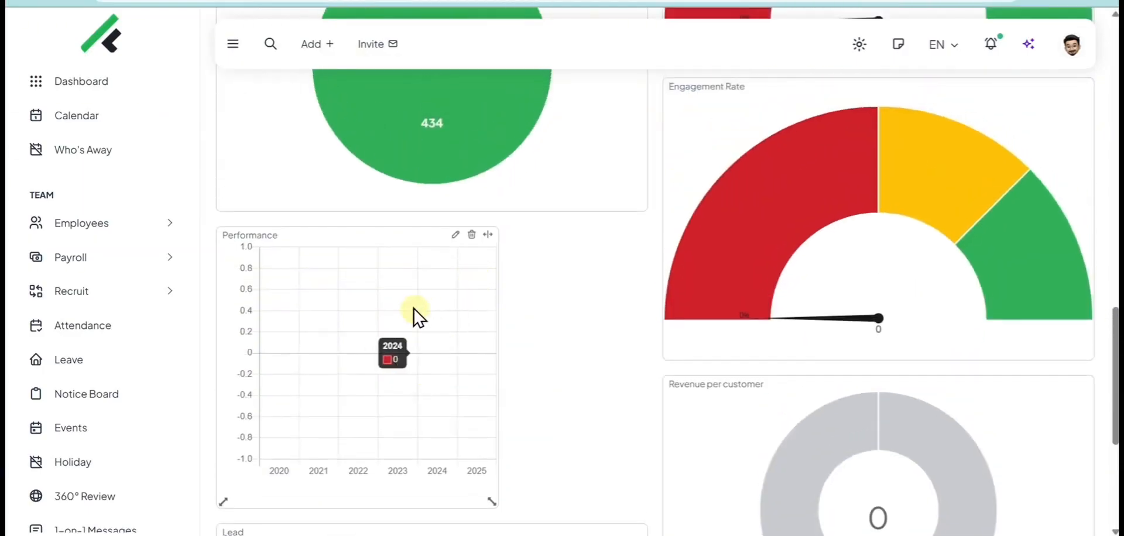
Open KPI Data Source and start adding a data source to examine the available integrations
scroll(117, 289, down, 5)
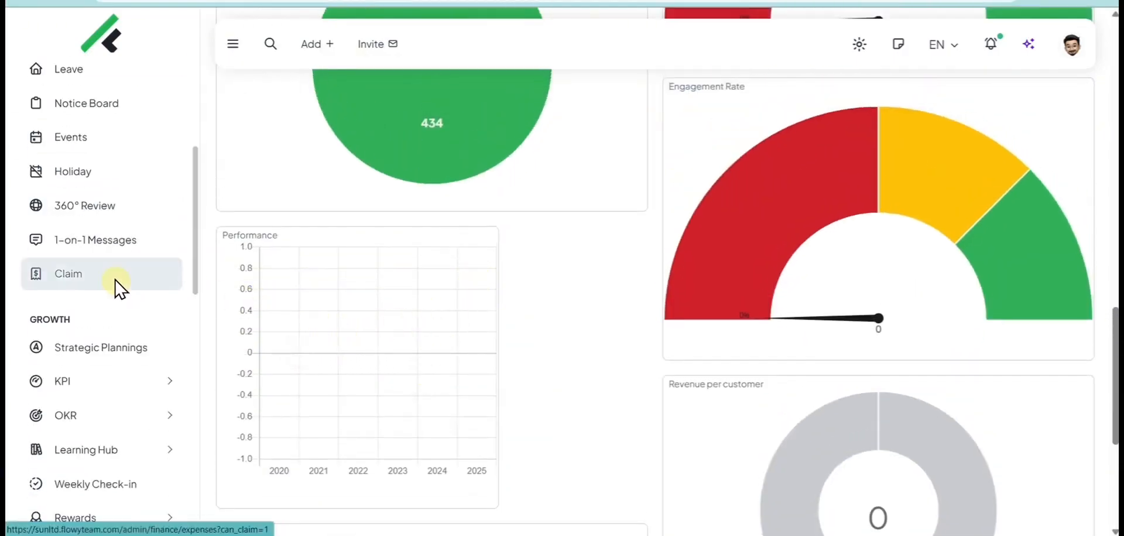
click(109, 381)
scroll(110, 384, down, 4)
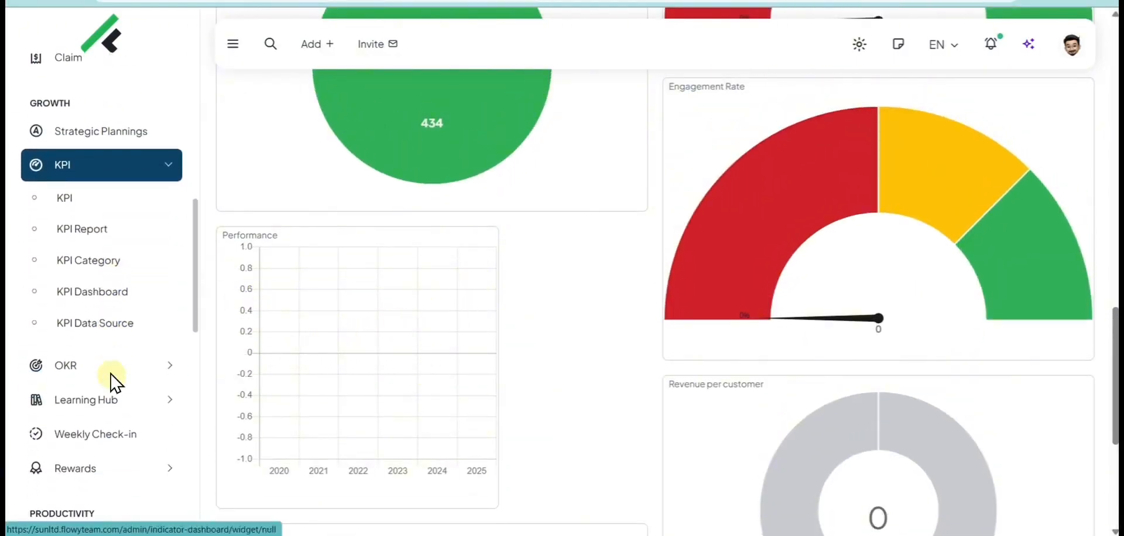
click(104, 323)
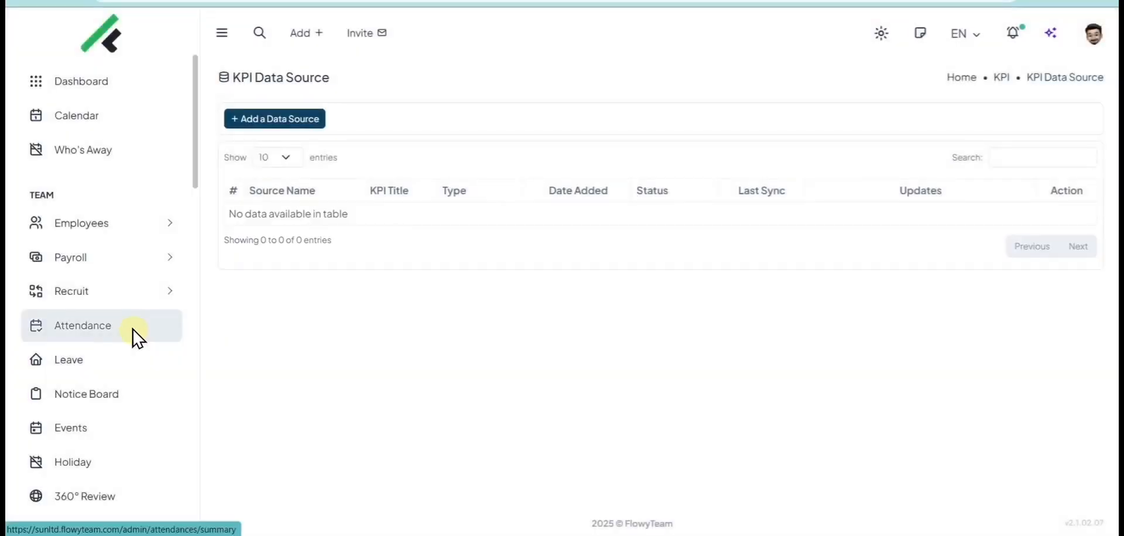
click(296, 124)
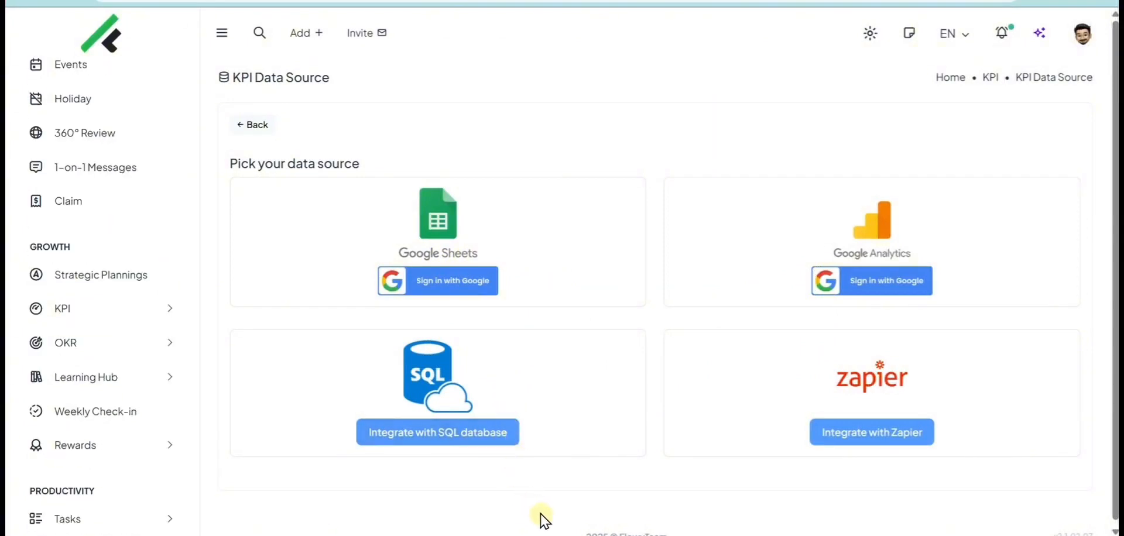
Open the list of OKR performance cycles
scroll(175, 333, down, 3)
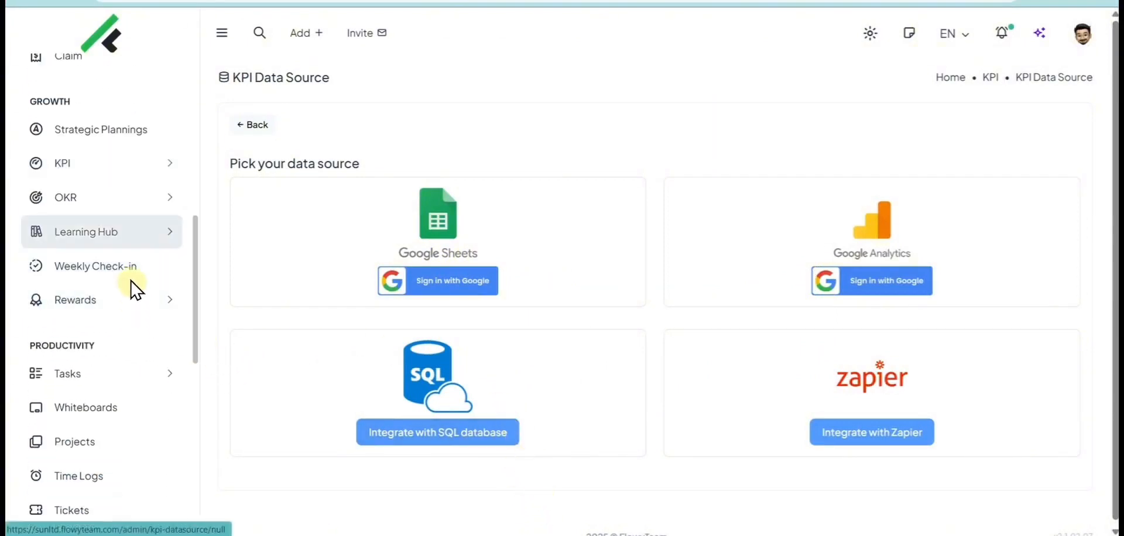
click(141, 199)
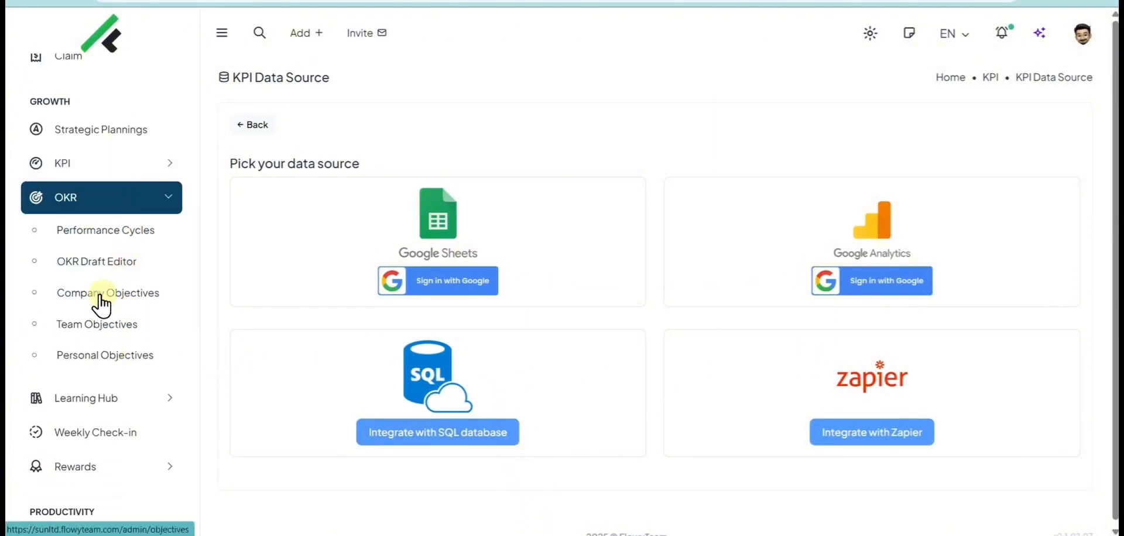
click(99, 234)
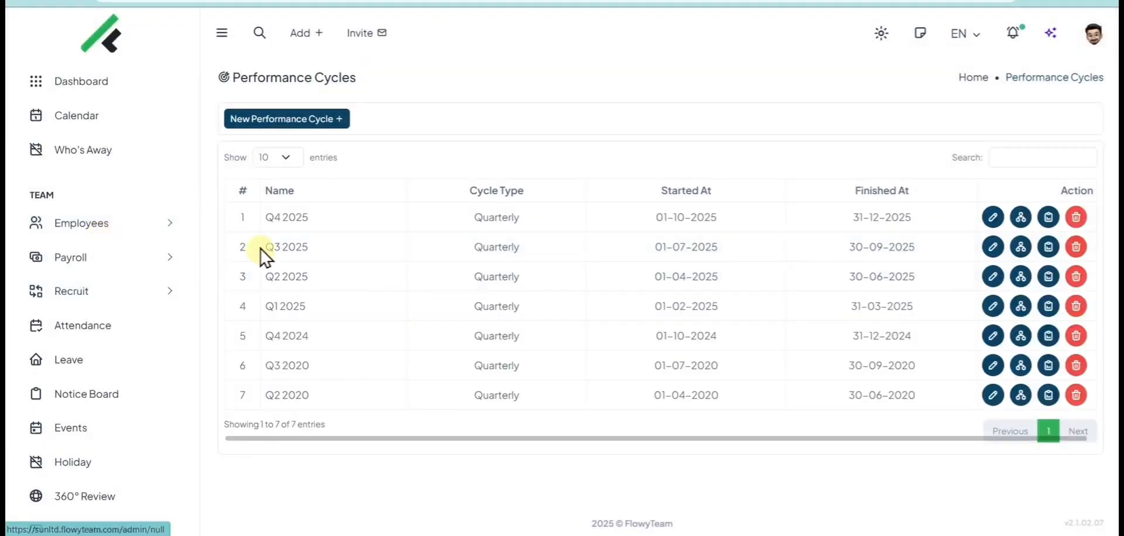
click(305, 120)
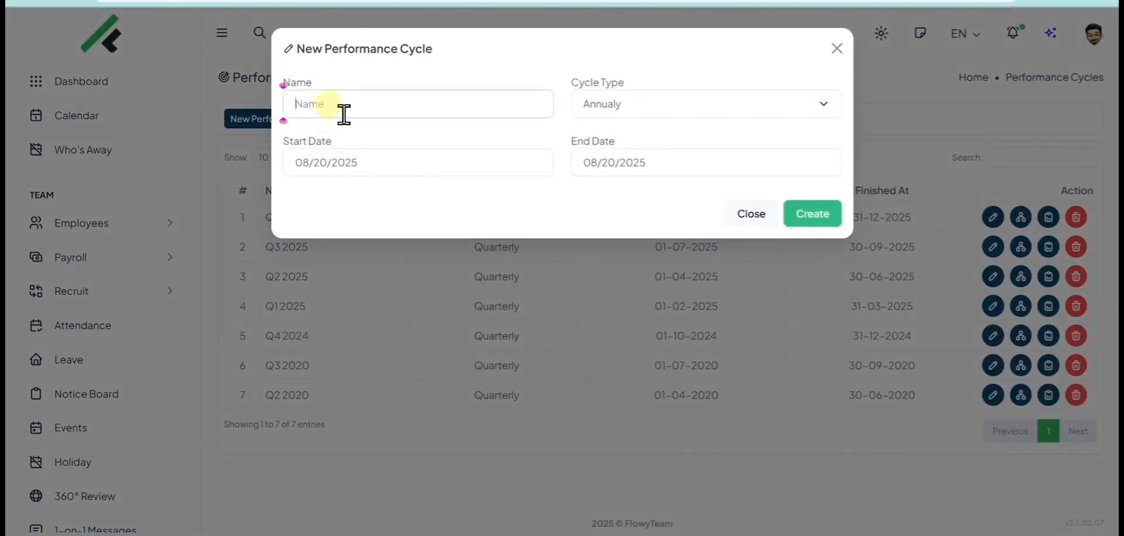
text(Q1)
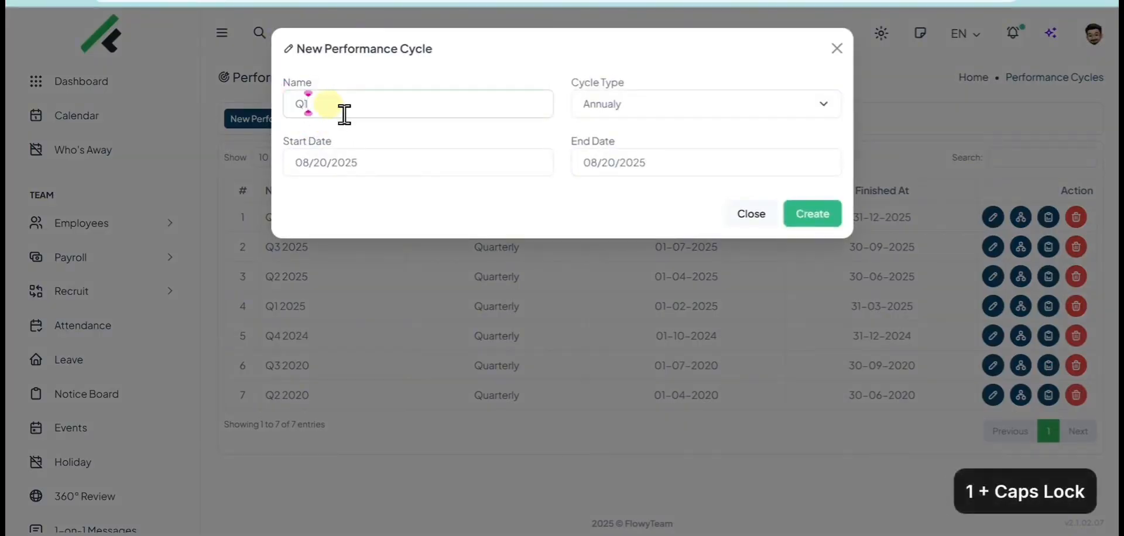
click(614, 103)
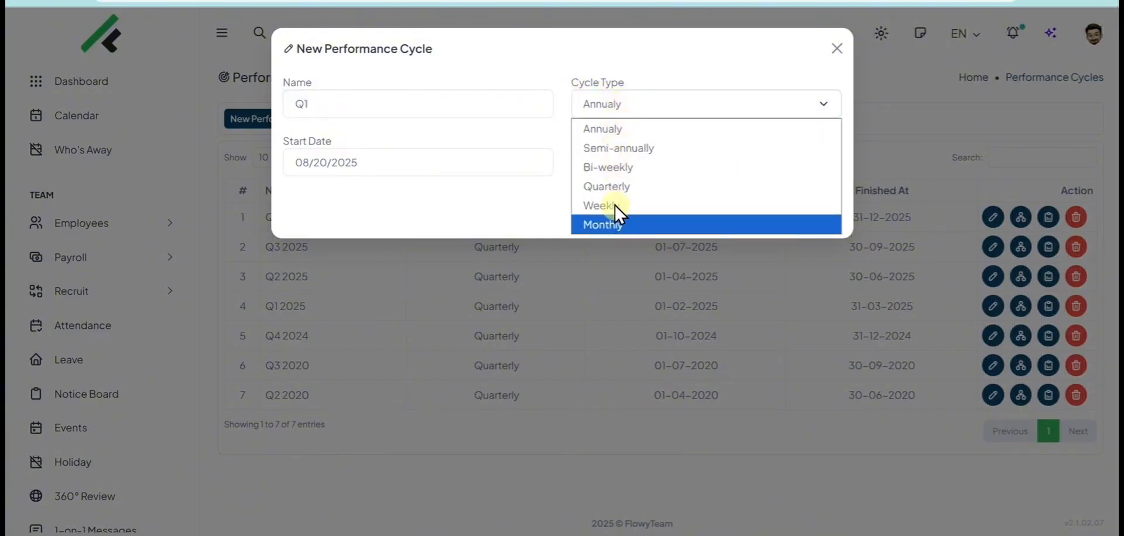
click(611, 123)
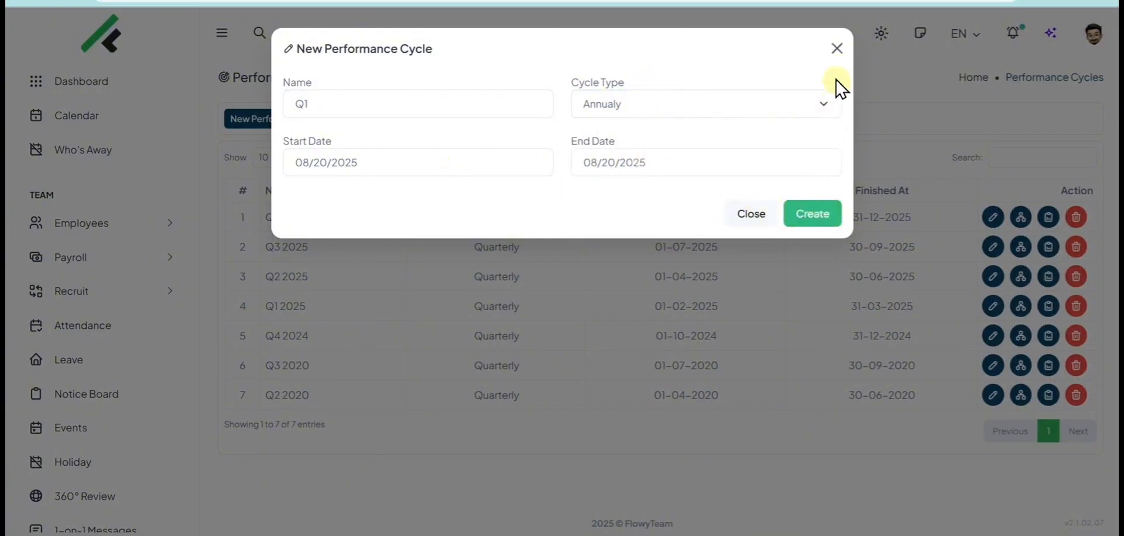
click(837, 48)
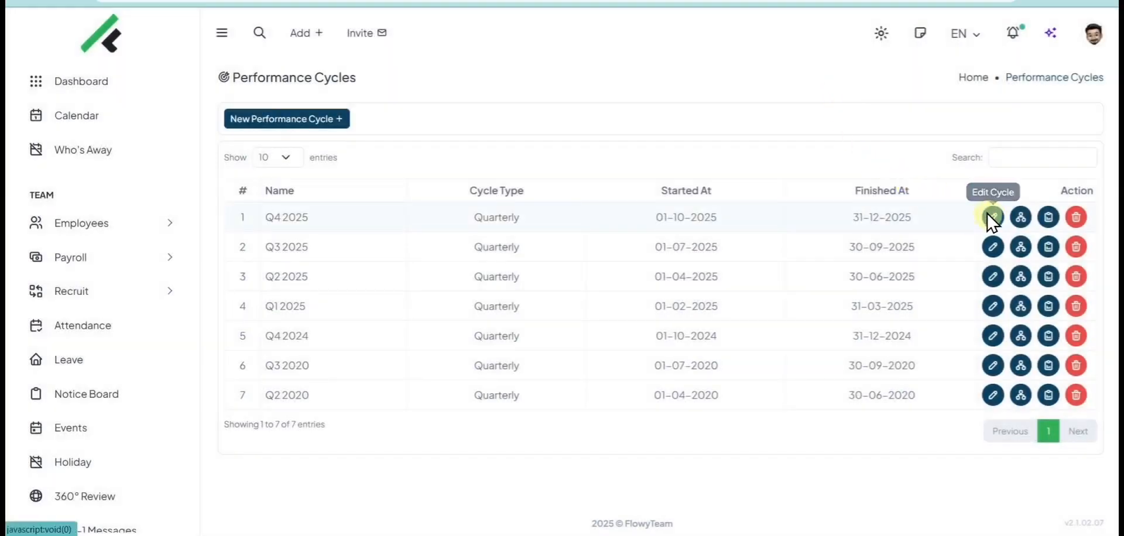
Examine the company objectives tree of the Q4 2025 cycle and return to the performance cycles list
click(1021, 218)
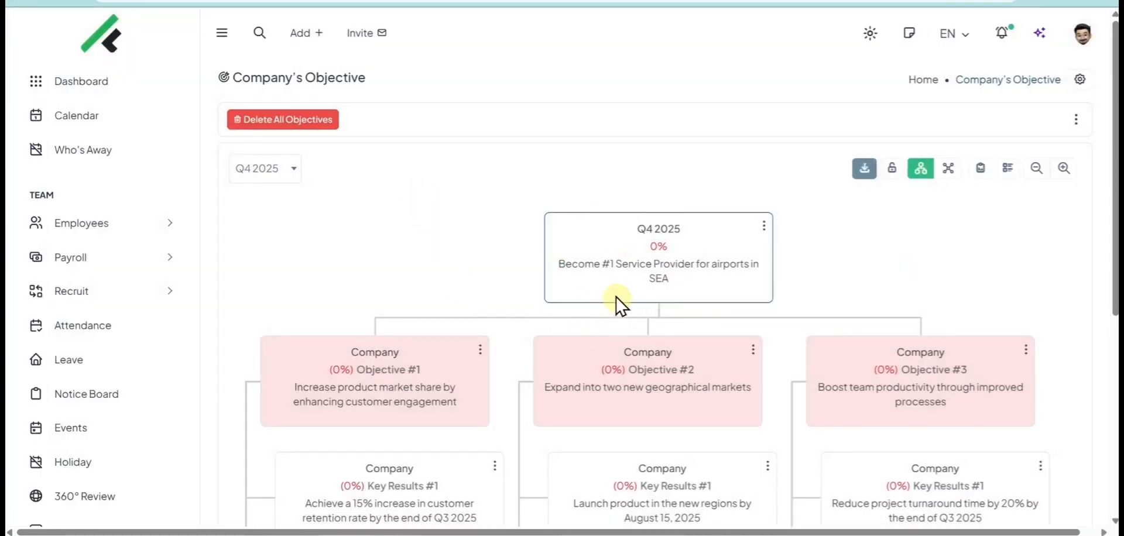
scroll(632, 283, down, 6)
scroll(632, 281, up, 6)
click(352, 2)
Open the OKR Draft Editor and generate a Company objective with AI, using the focus Increase Sales Revenue
scroll(146, 243, down, 5)
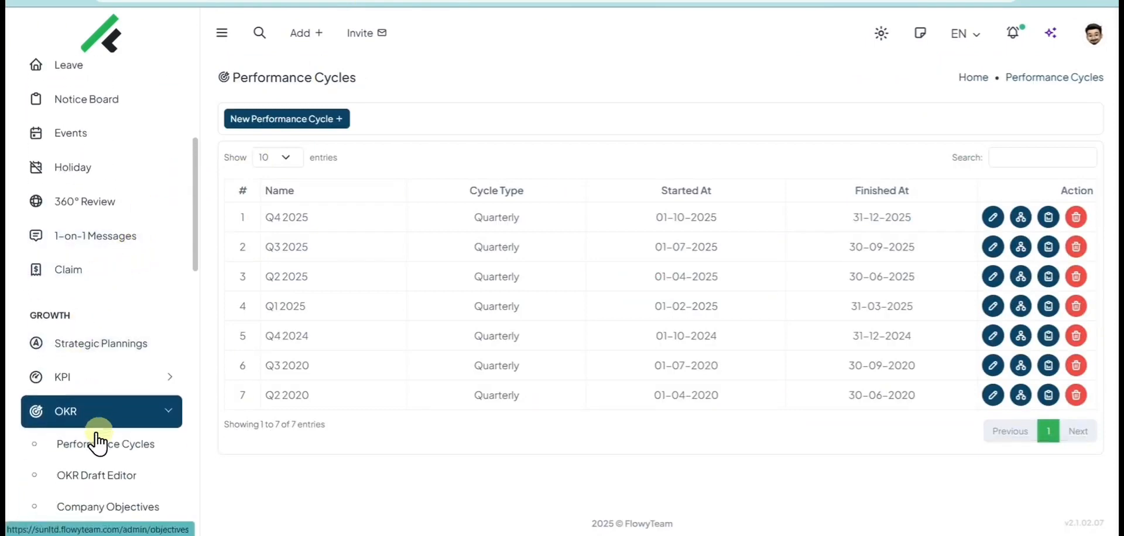
scroll(99, 434, down, 2)
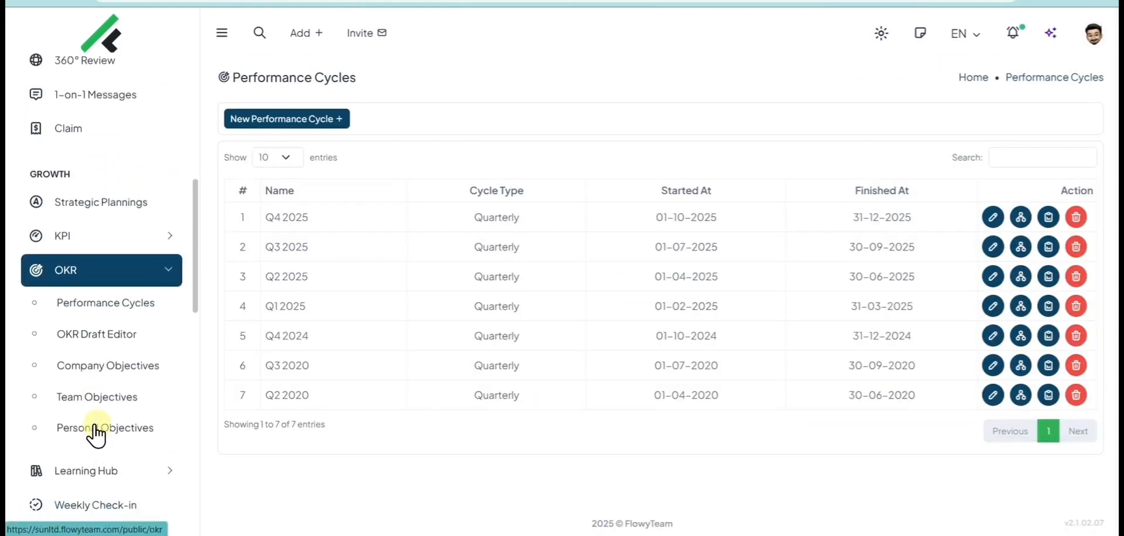
click(110, 334)
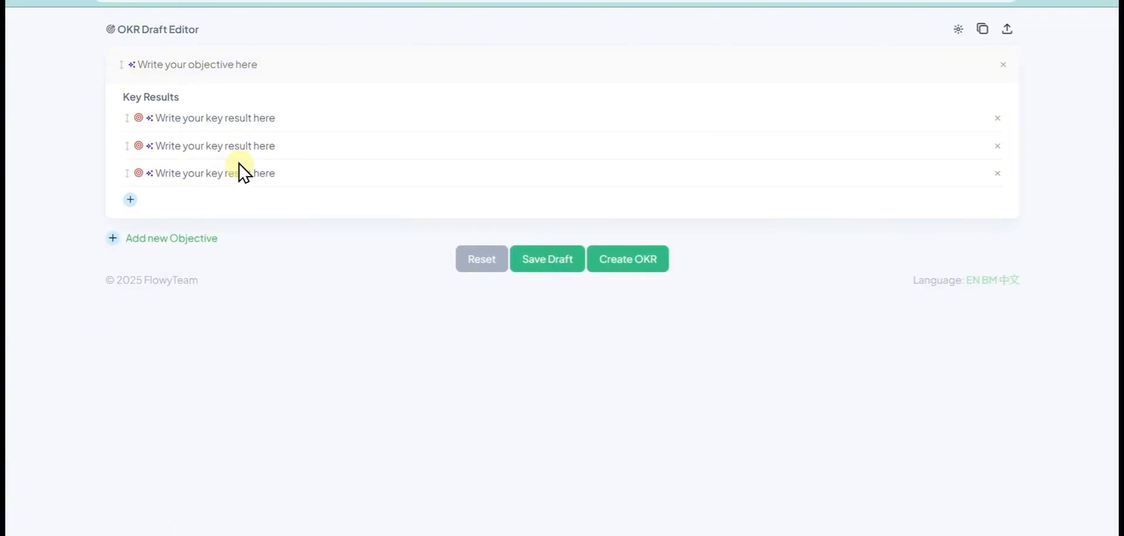
click(132, 64)
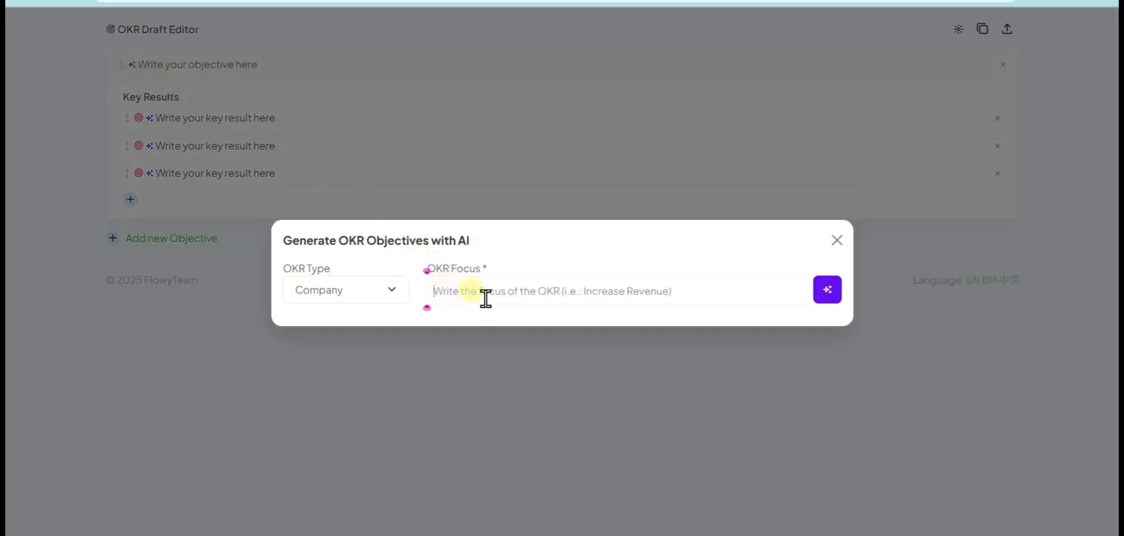
text(Increase Sales Revenue)
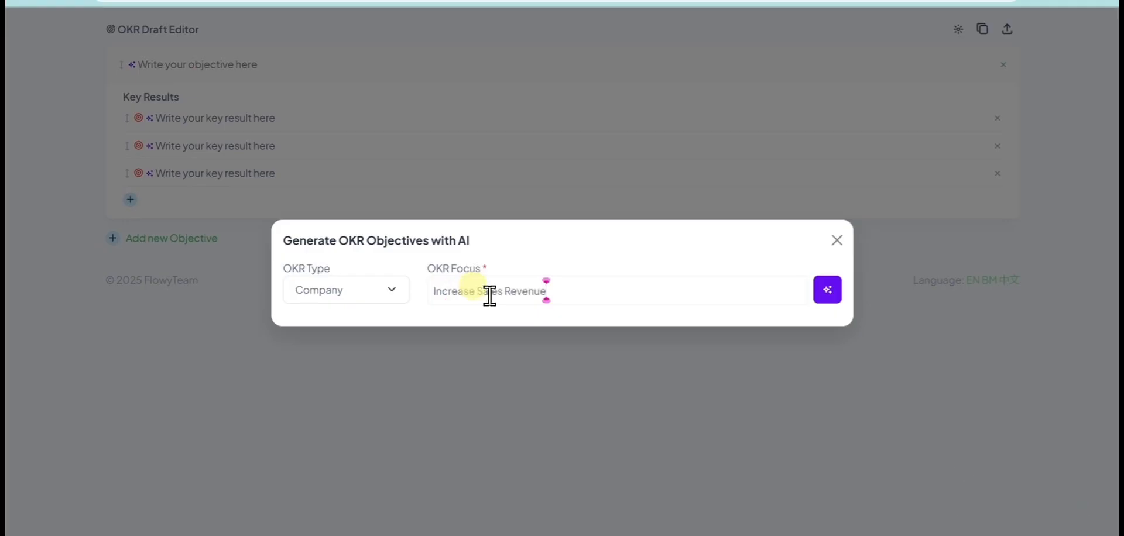
click(827, 289)
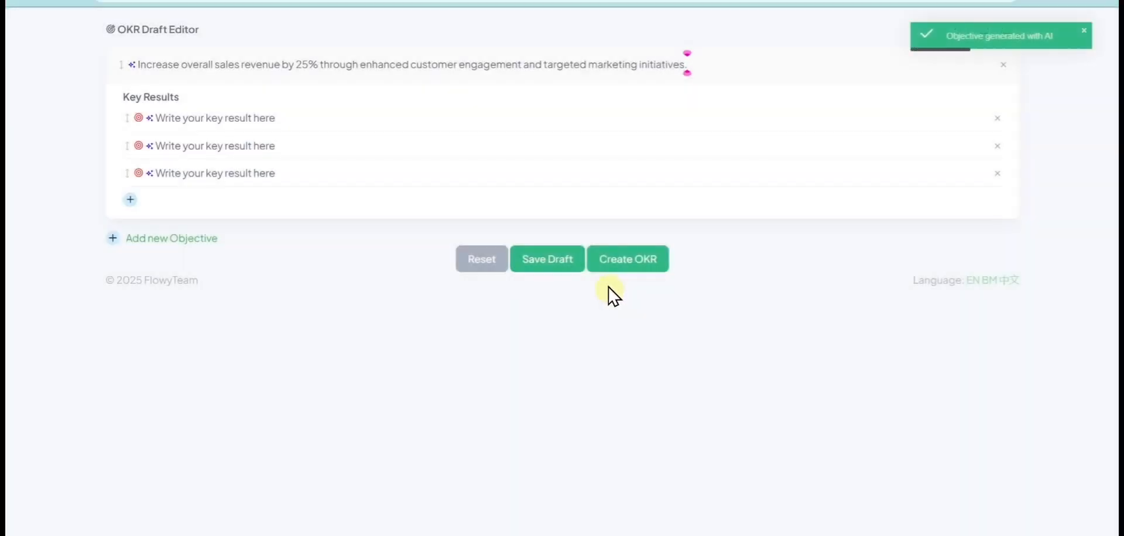
Generate the first two key results of the objective with AI and save the OKR draft
click(148, 119)
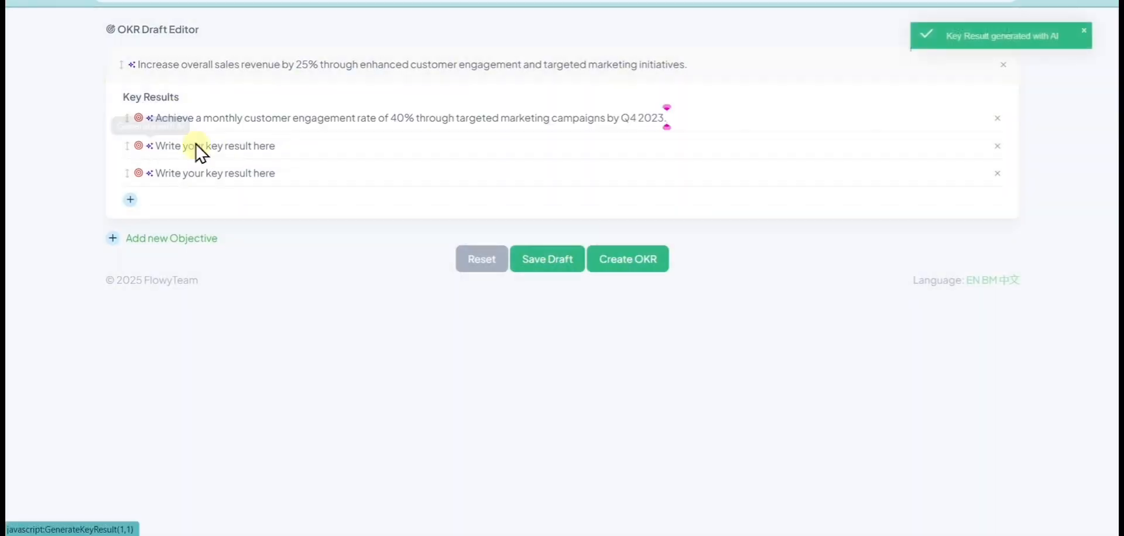
click(149, 146)
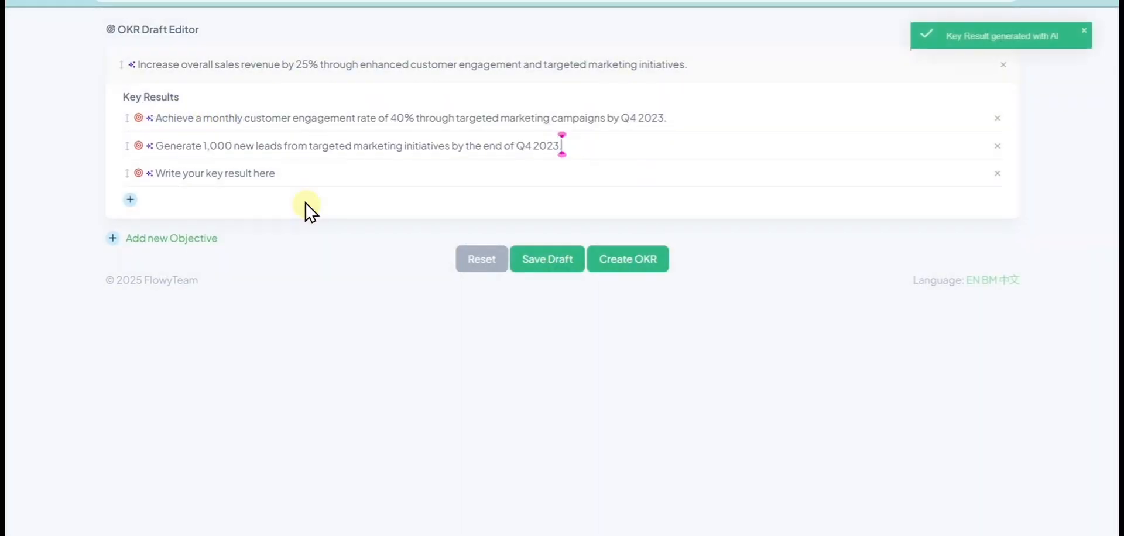
click(526, 259)
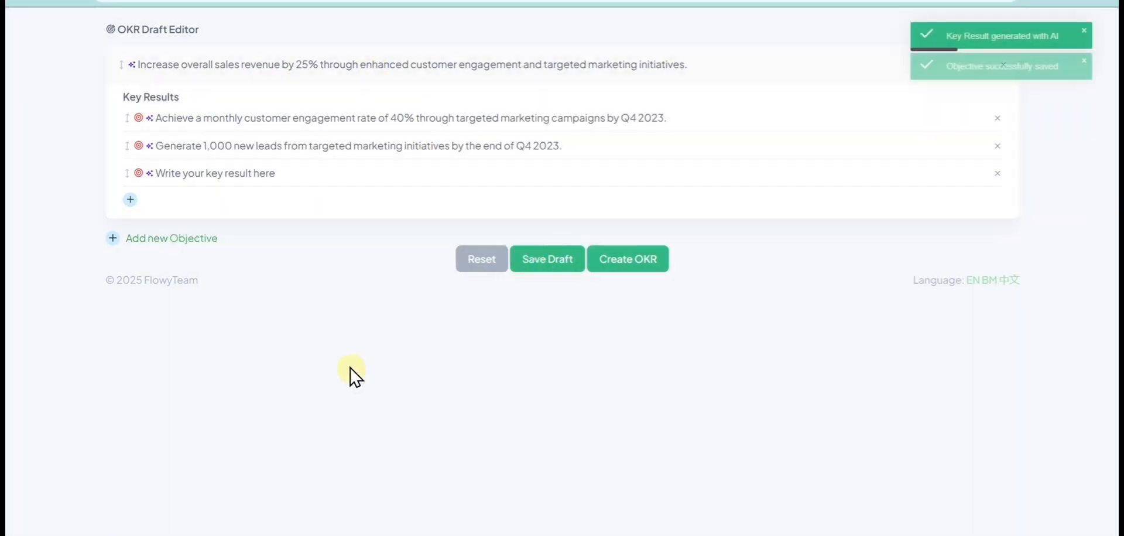
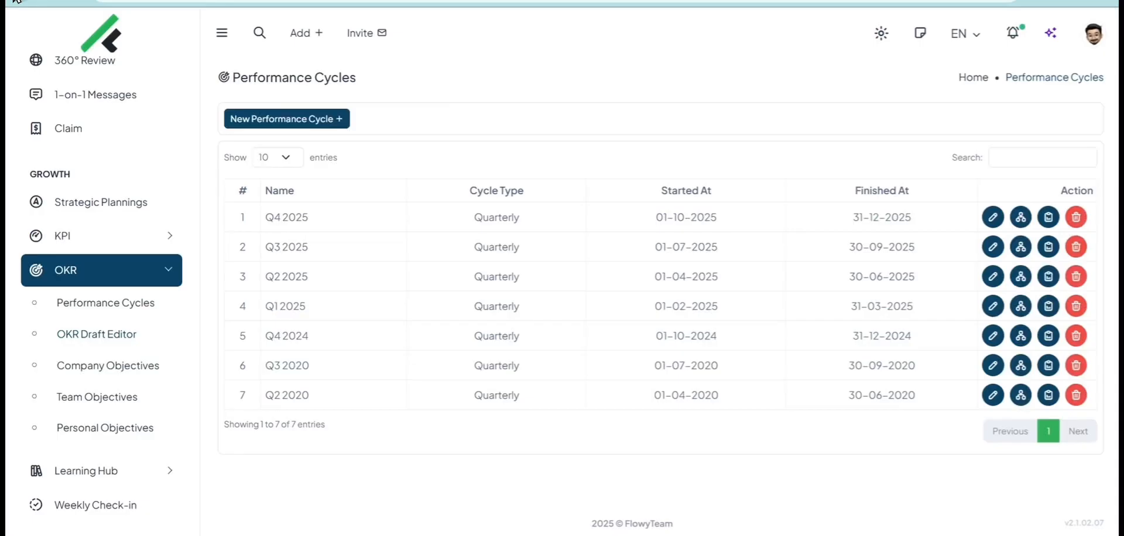
Open the company objectives and show the objectives tree of the Q3 2020 cycle
click(79, 367)
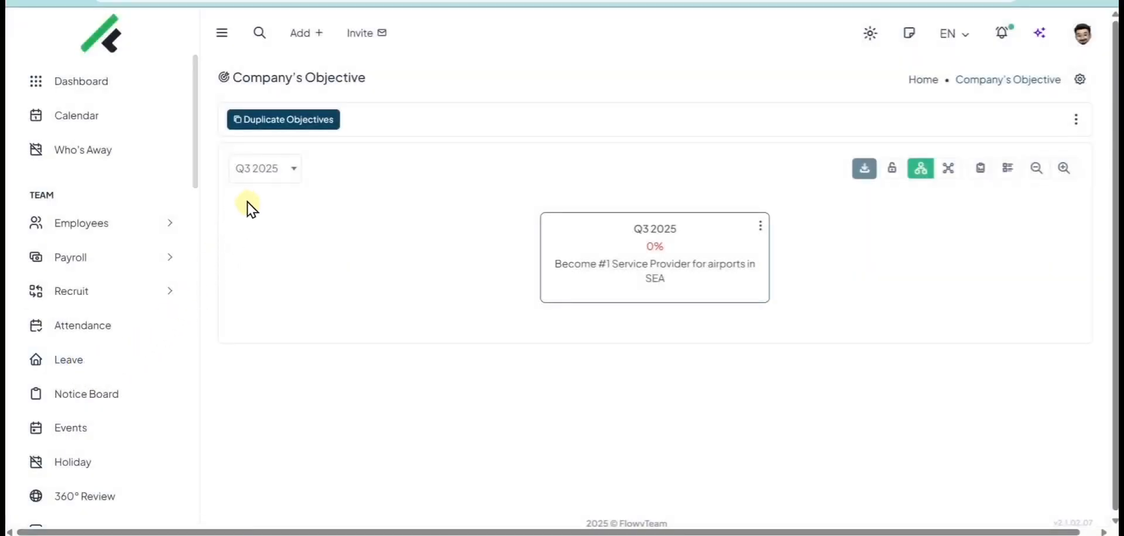
click(264, 171)
scroll(260, 311, down, 1)
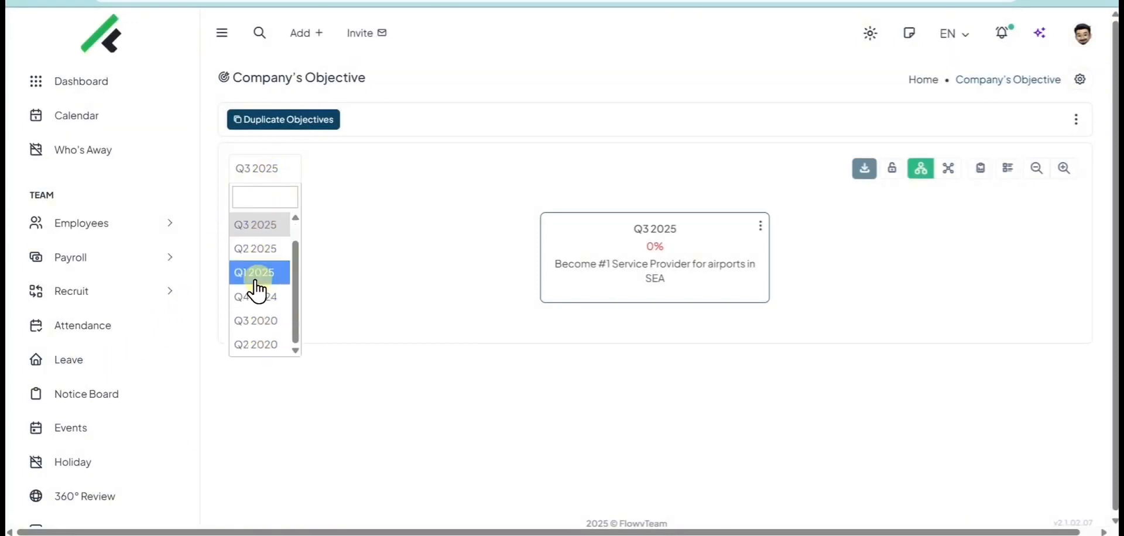
click(258, 319)
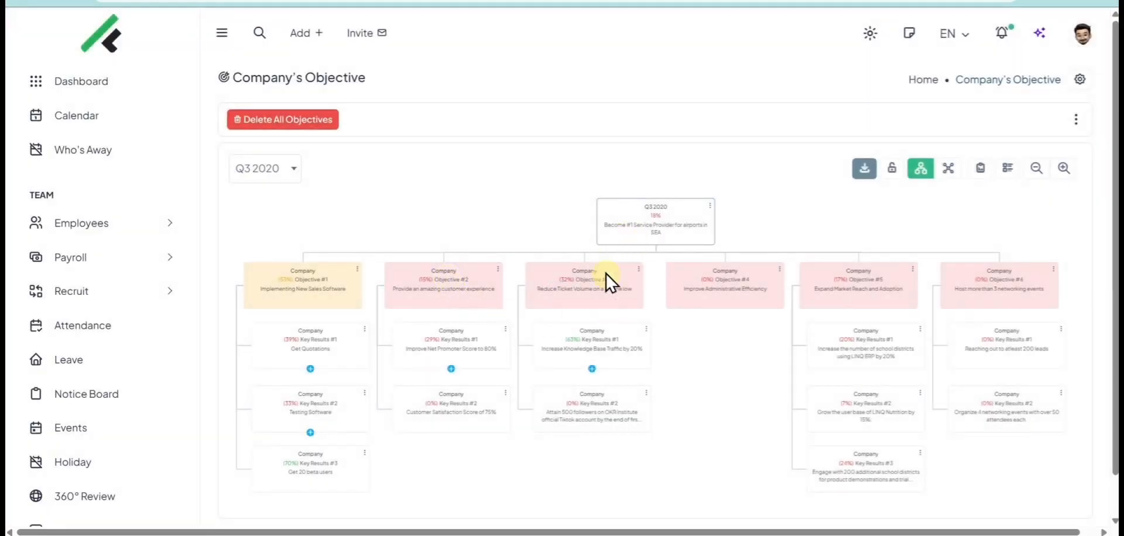
Expand the Get Quotations key result through the HR Squad Team objective and Quotation Module 2 to its personal key results, then collapse the branch
click(309, 369)
scroll(317, 369, down, 1)
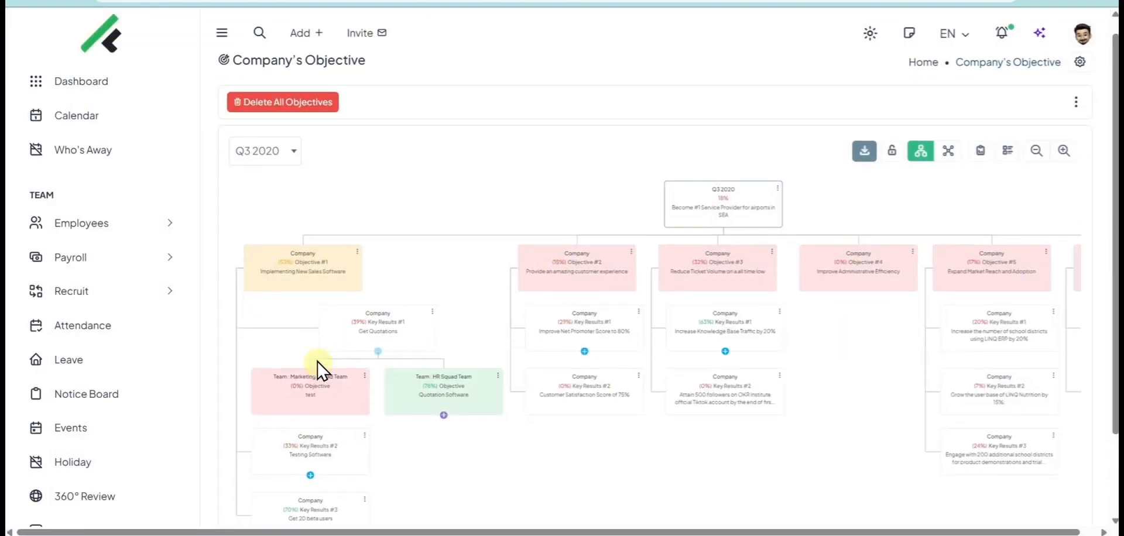
scroll(340, 357, down, 3)
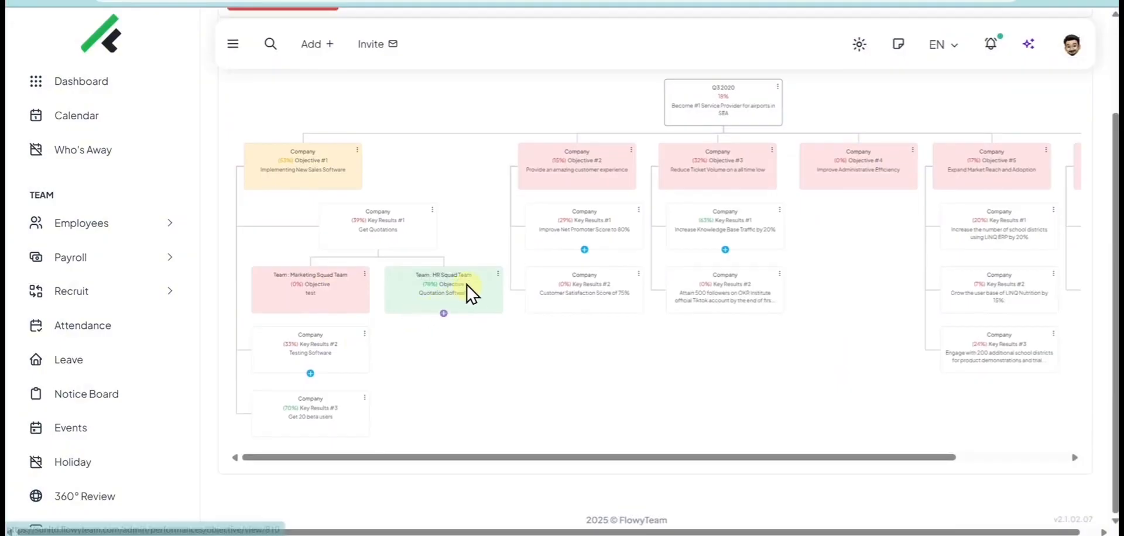
click(443, 314)
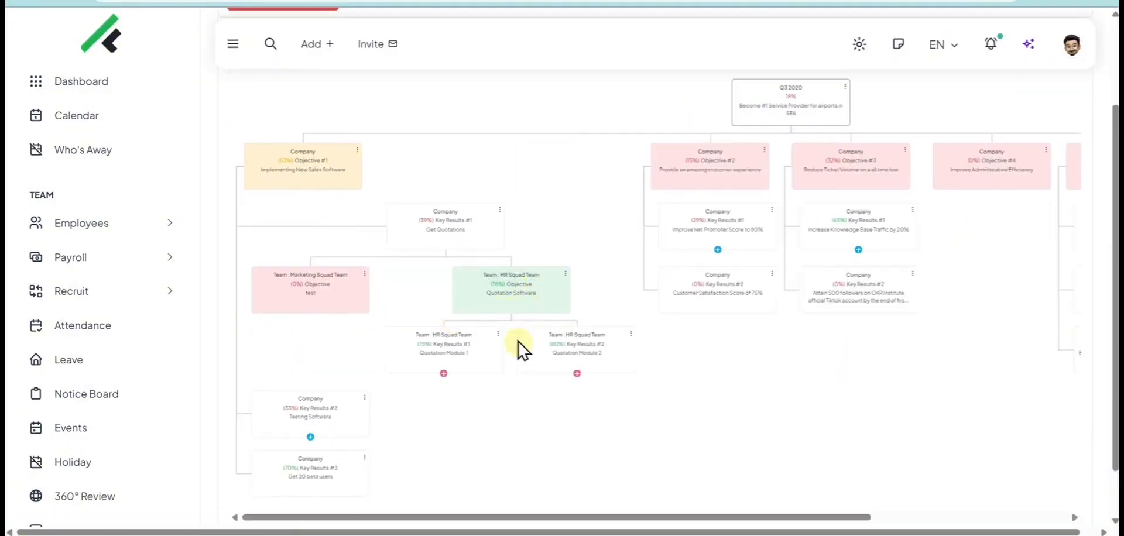
click(576, 373)
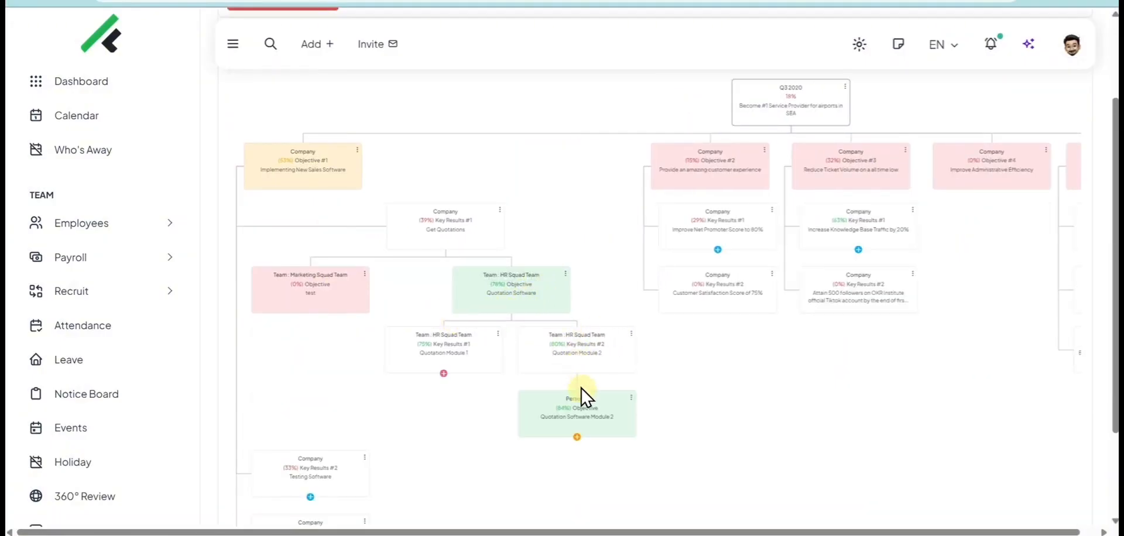
scroll(583, 387, down, 2)
click(577, 364)
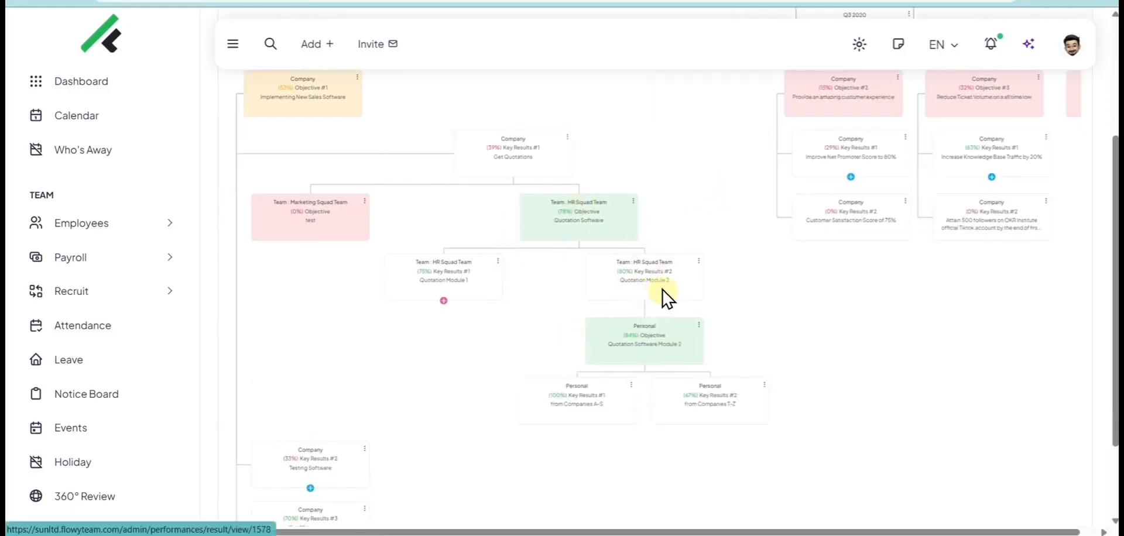
scroll(816, 289, up, 2)
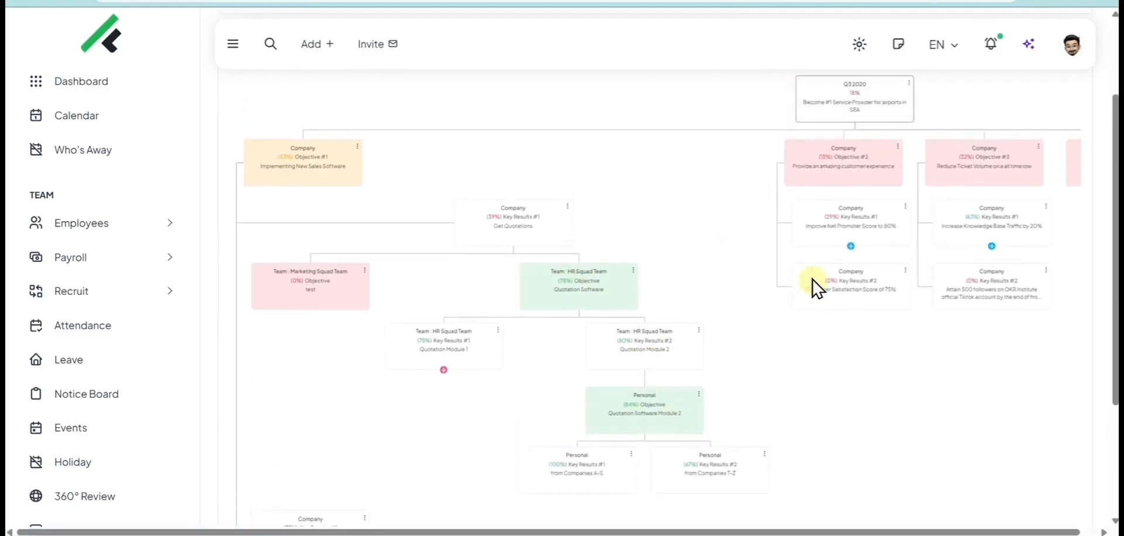
click(513, 250)
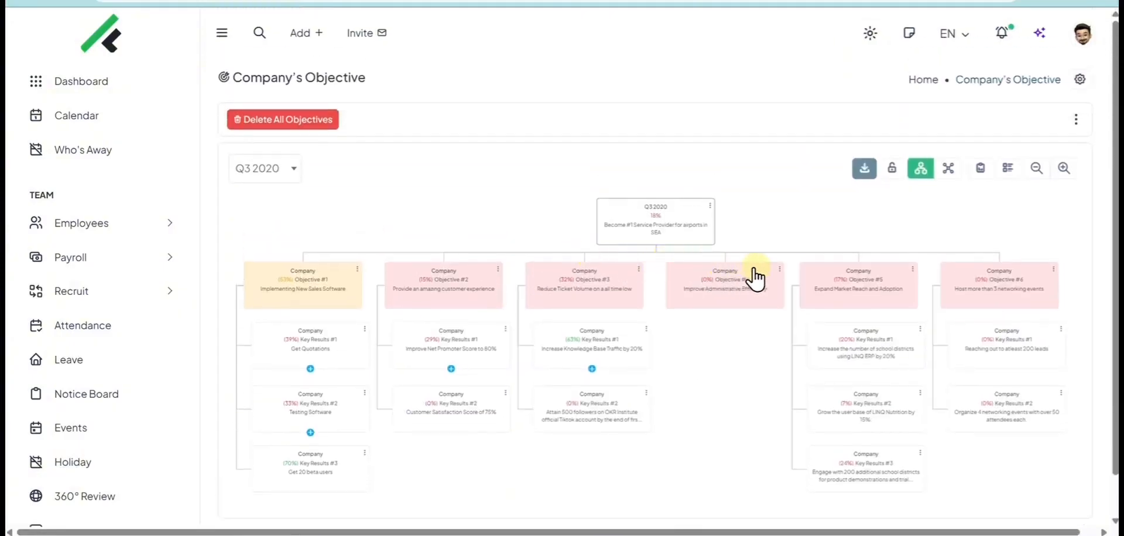
Audit the draft and review the progress of the Improve Administrative Efficiency objective with AI, and close the review
click(779, 269)
click(763, 321)
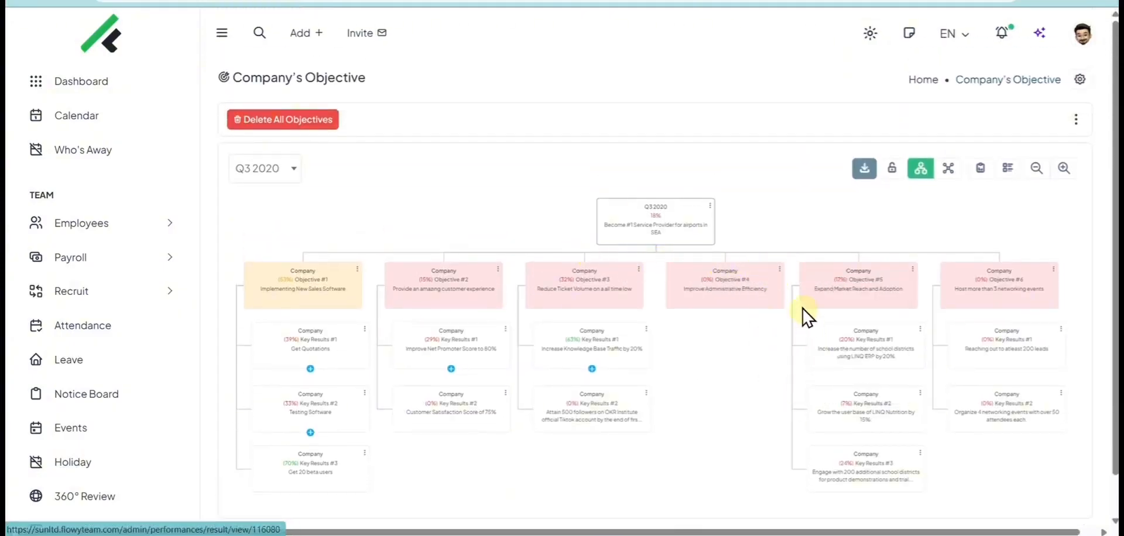
click(779, 270)
click(800, 390)
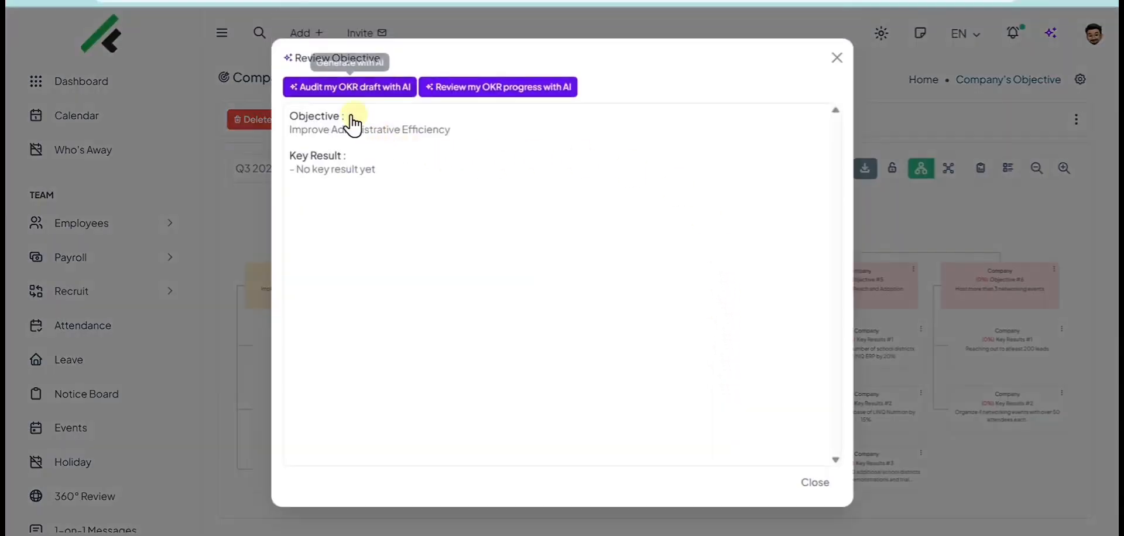
click(357, 88)
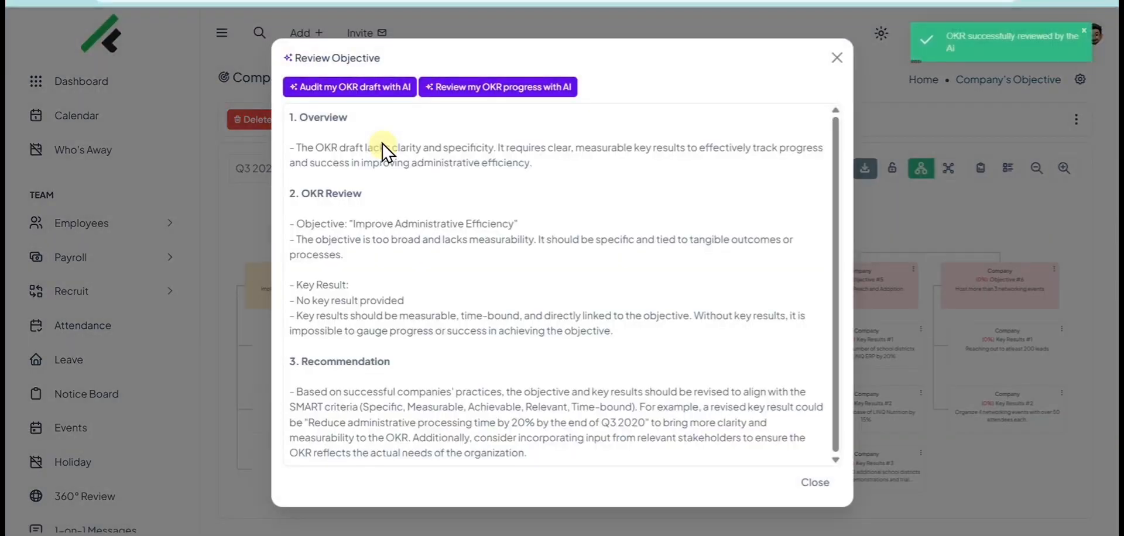
click(455, 87)
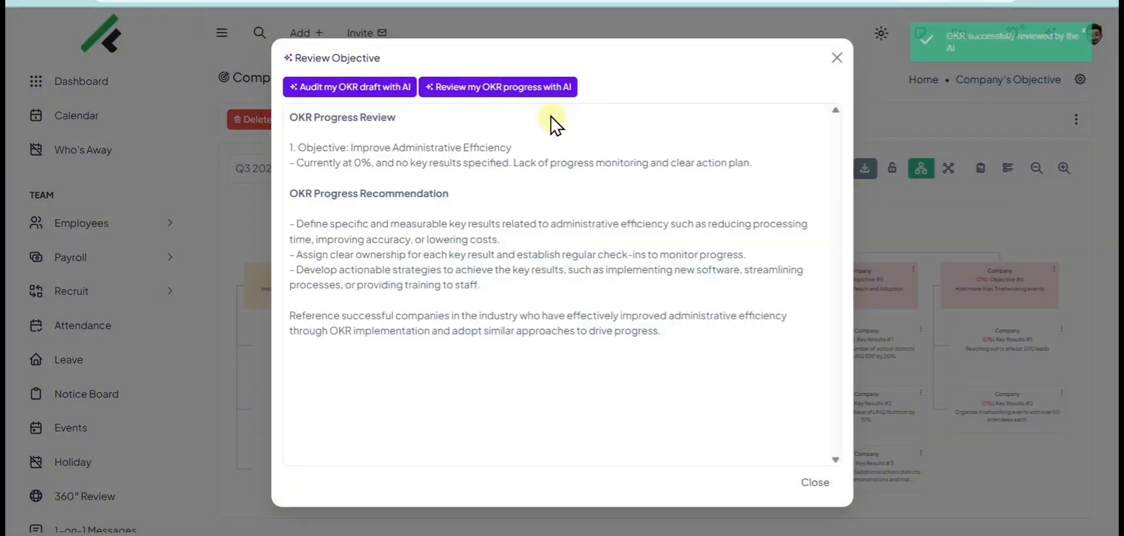
click(835, 58)
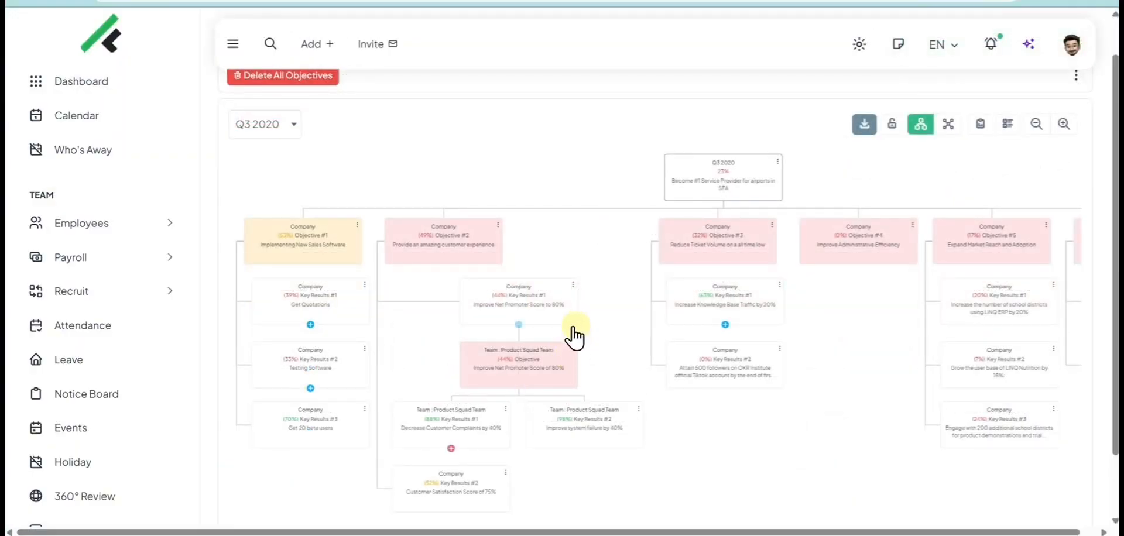
Set the current value of the company key result Improve Net Promoter Score to 80% to 77 and save it
click(572, 286)
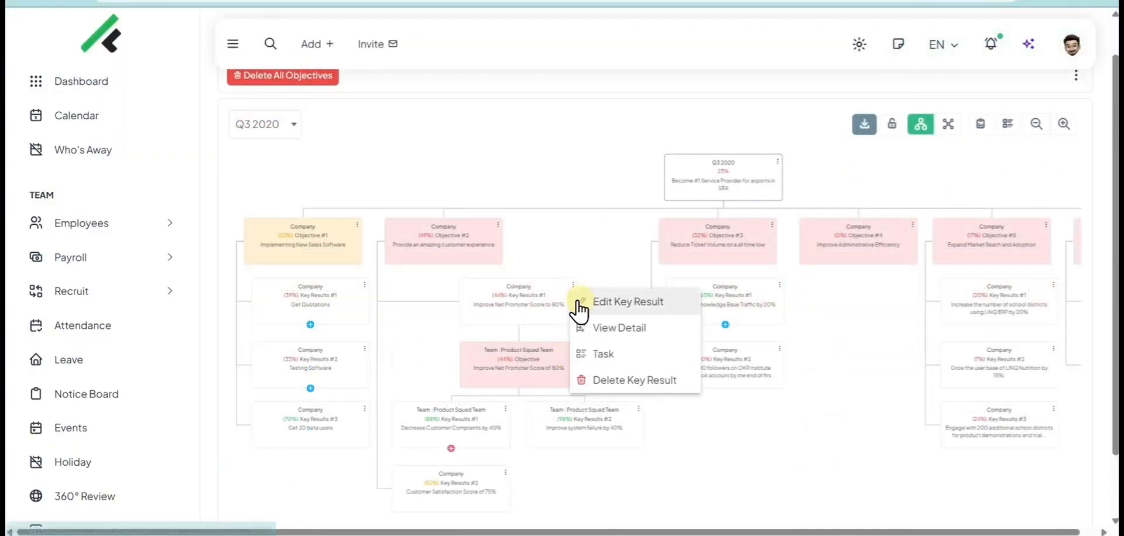
click(583, 303)
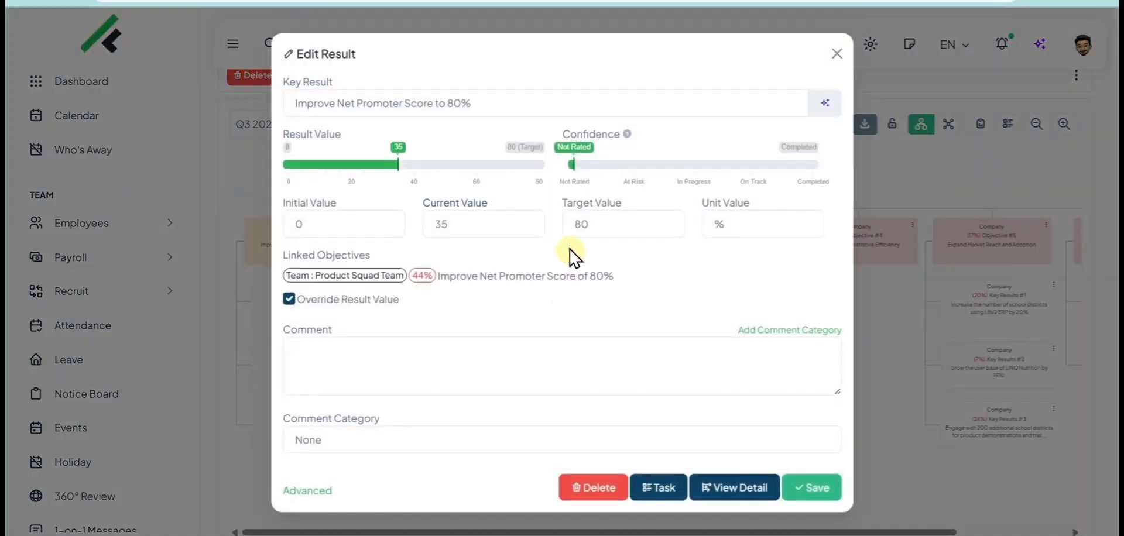
drag(516, 166, 512, 159)
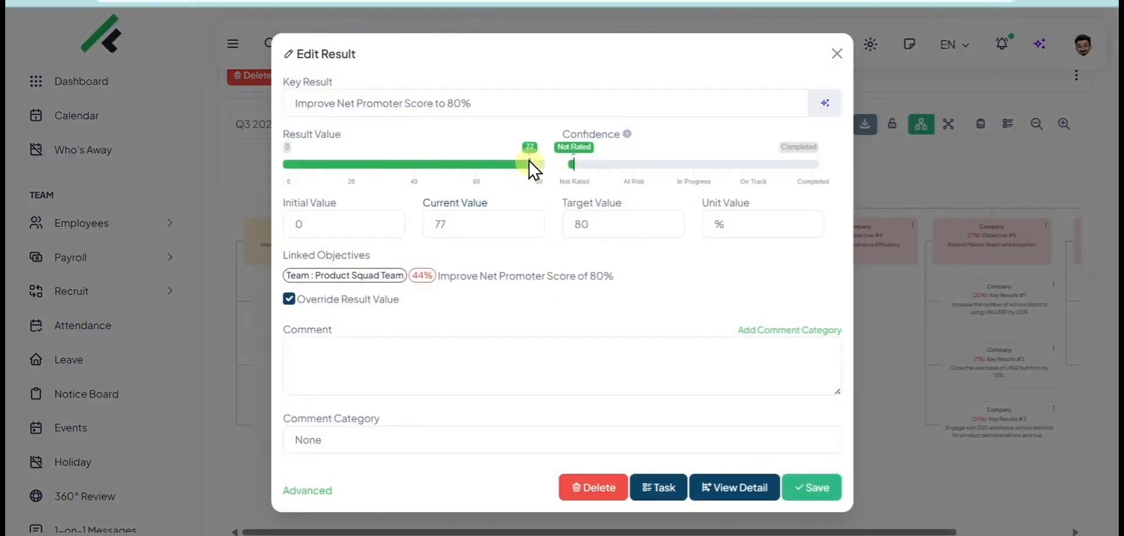
click(791, 488)
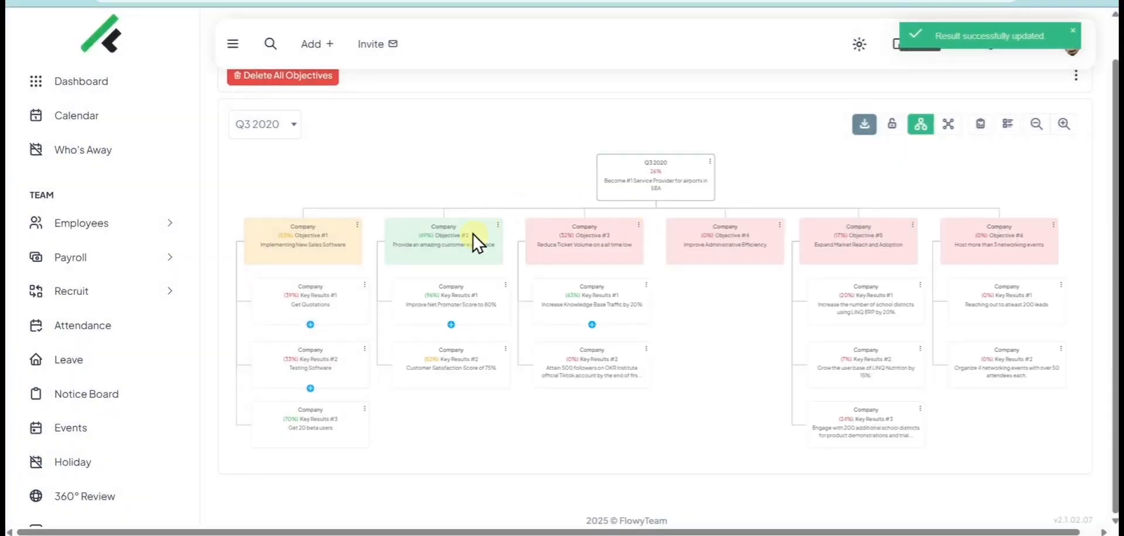
Display the Q3 2020 objectives as a mind map branching from the central goal and look over all branches
click(948, 126)
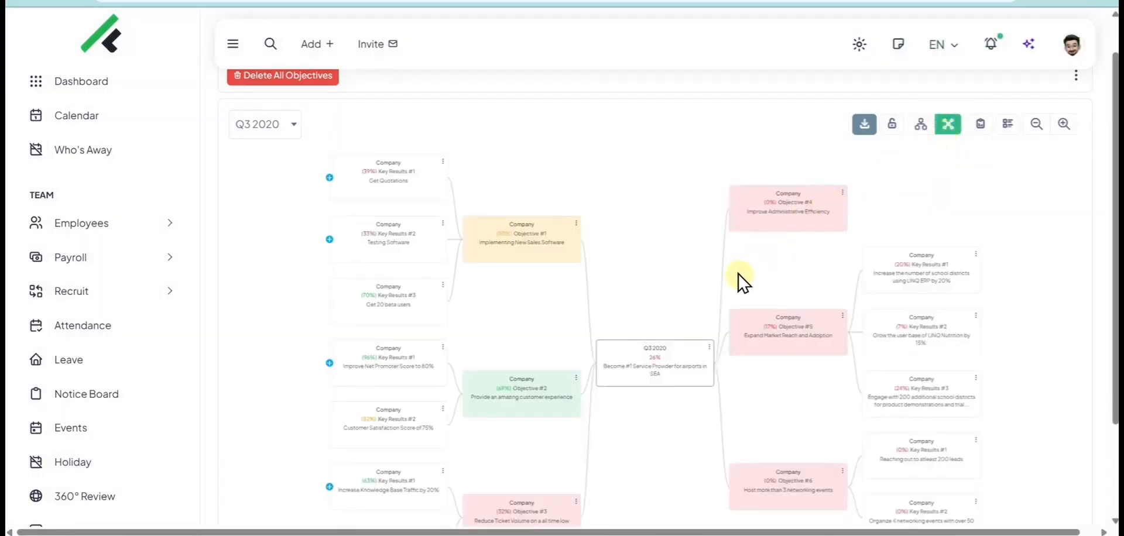
scroll(776, 281, down, 3)
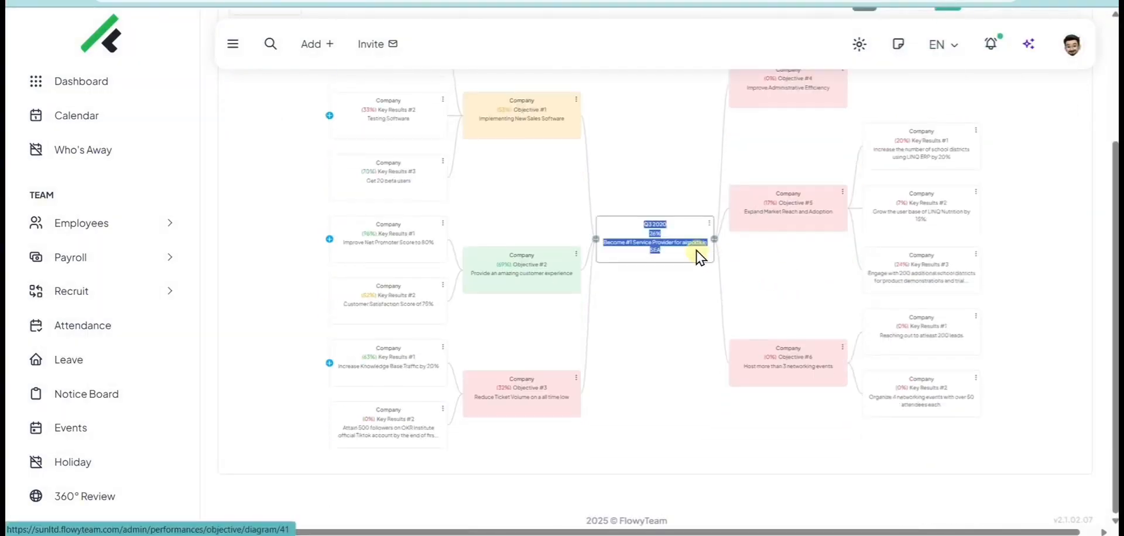
scroll(843, 266, up, 2)
scroll(858, 270, up, 2)
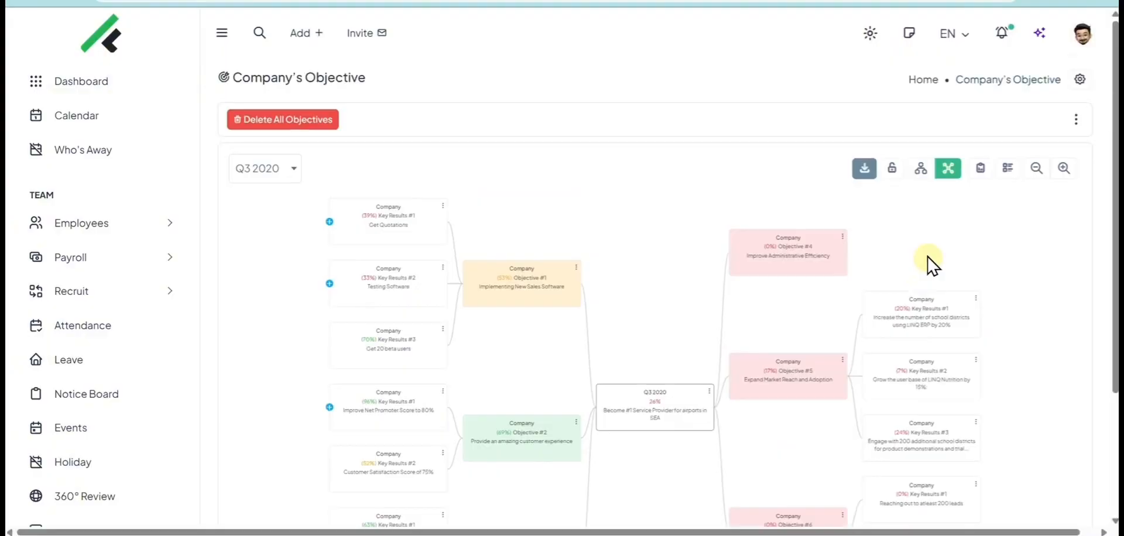
Examine the OKR report's score chart and company score table, and return to the company objectives
click(980, 171)
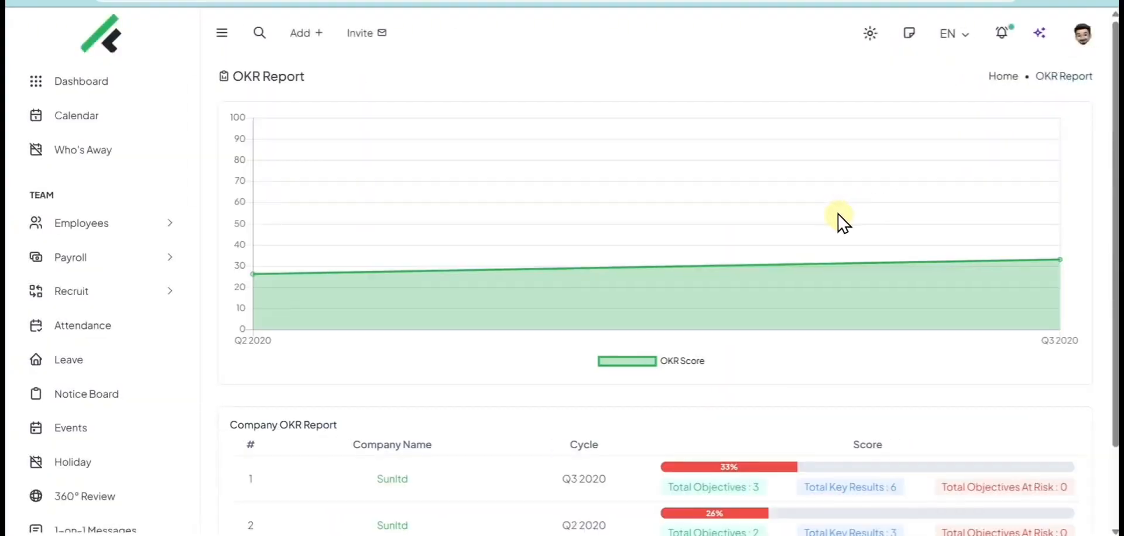
scroll(840, 221, down, 1)
scroll(838, 213, down, 1)
scroll(603, 234, up, 2)
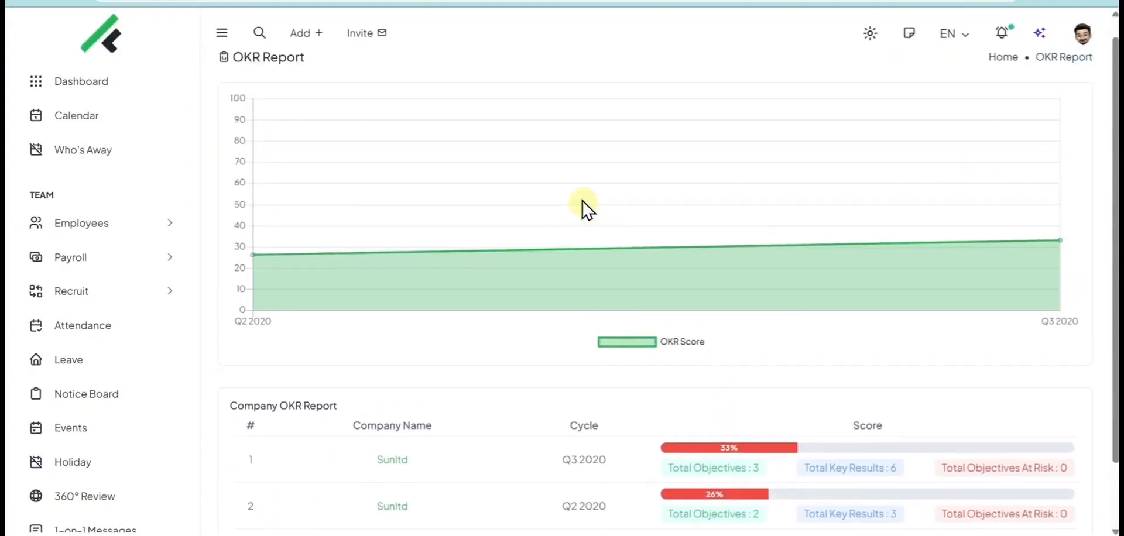
click(13, 1)
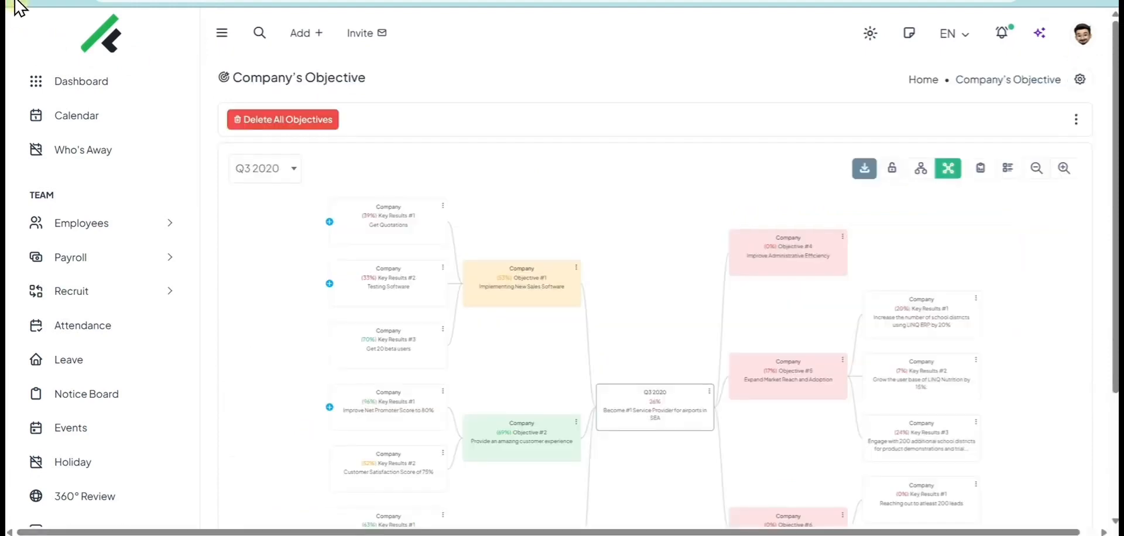
Show the Q3 2020 company objectives as a list and open the details of the Testing Software key result
click(1003, 164)
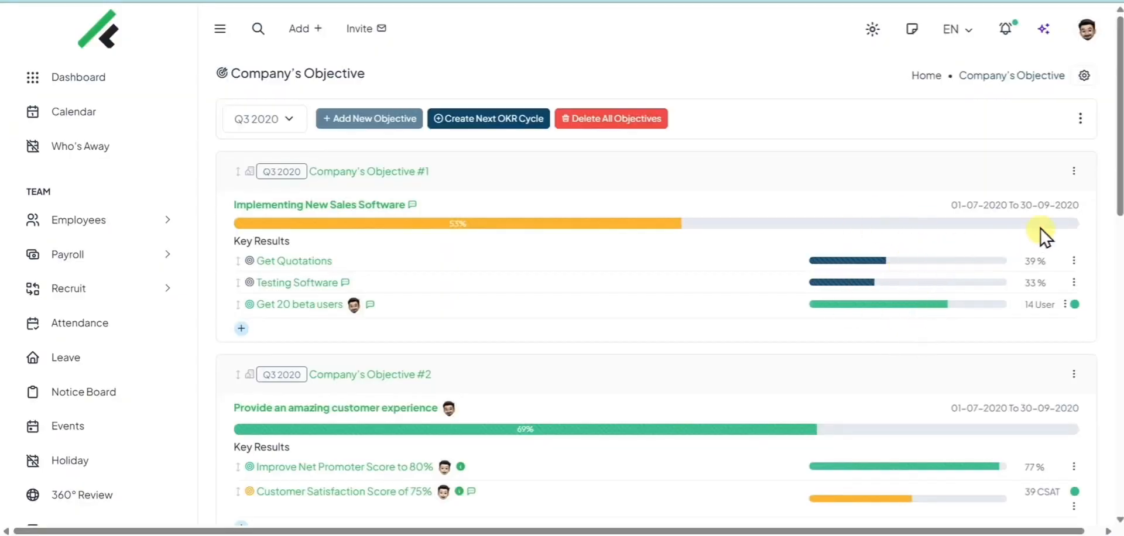
mouse_move(1116, 175)
mouse_down()
mouse_move(1114, 328)
mouse_move(1096, 180)
mouse_up()
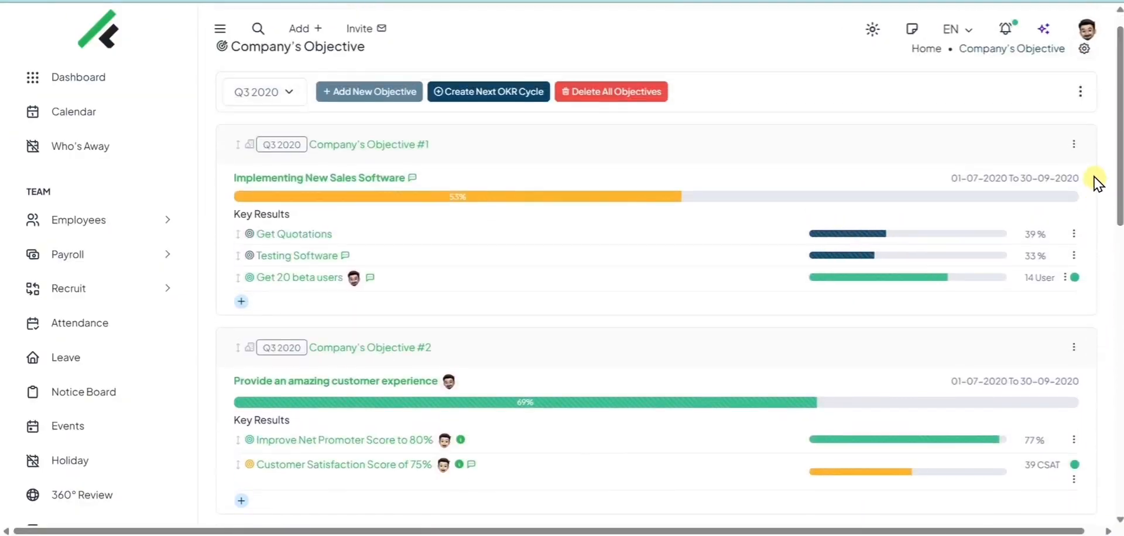
click(1073, 256)
click(995, 314)
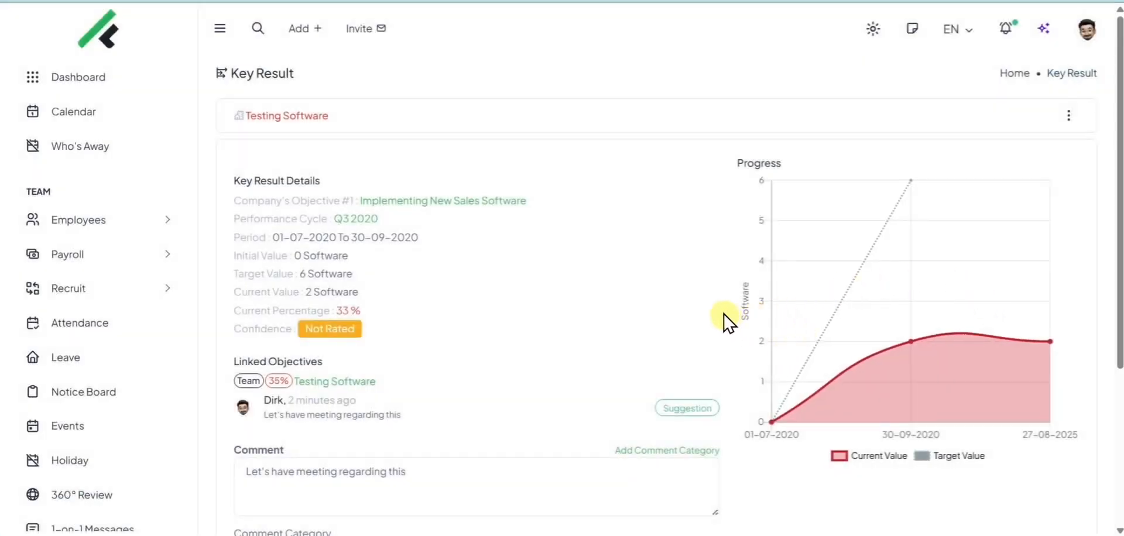
Replace the Testing Software key result's comment with "Need more fund", set its category to Solution, and submit it
scroll(726, 321, down, 3)
triple_click(238, 260)
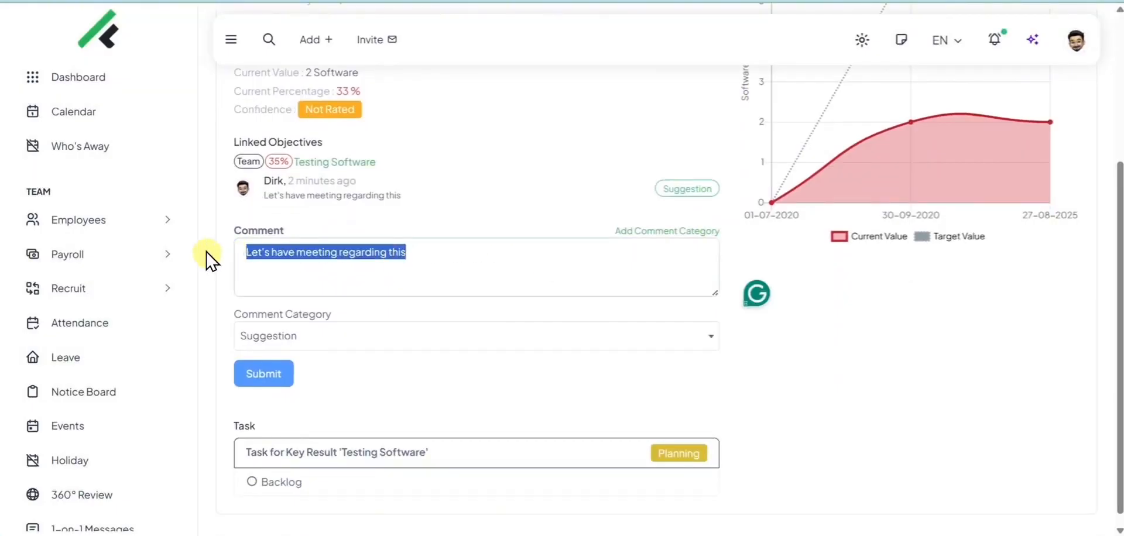
key(BackSpace)
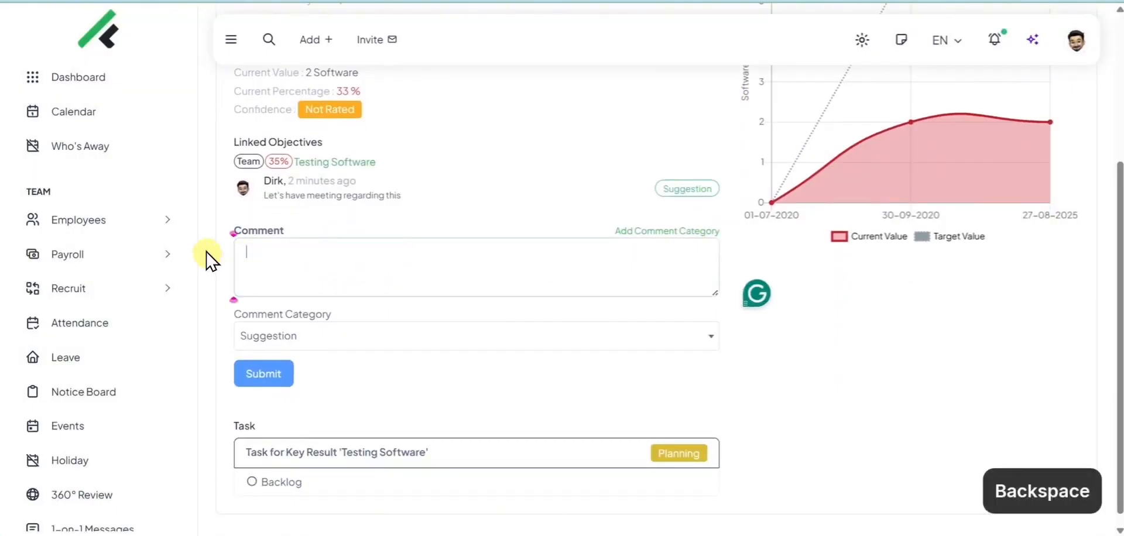
click(704, 230)
click(638, 271)
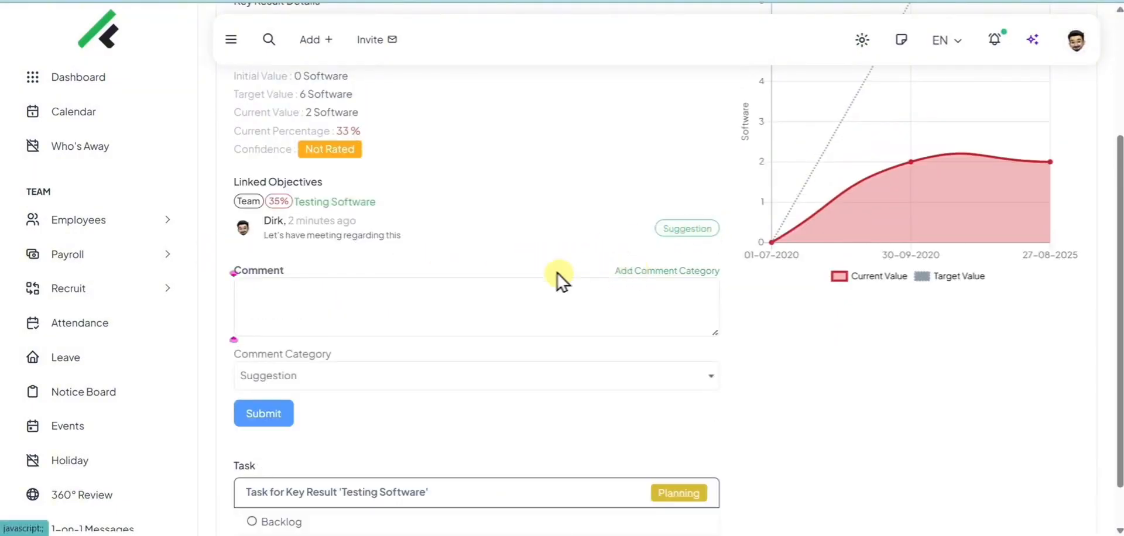
click(243, 378)
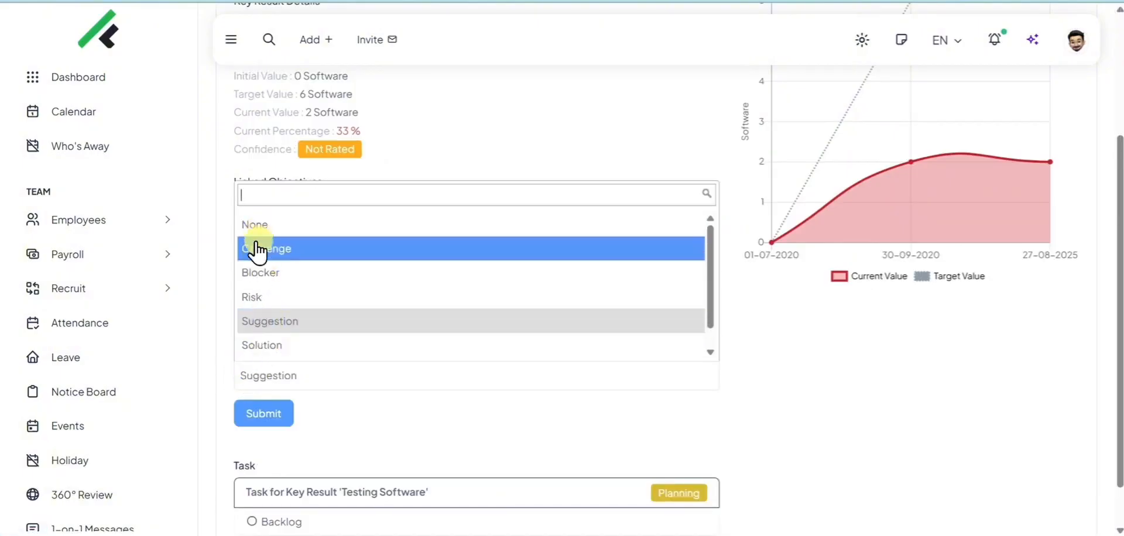
click(260, 345)
click(275, 300)
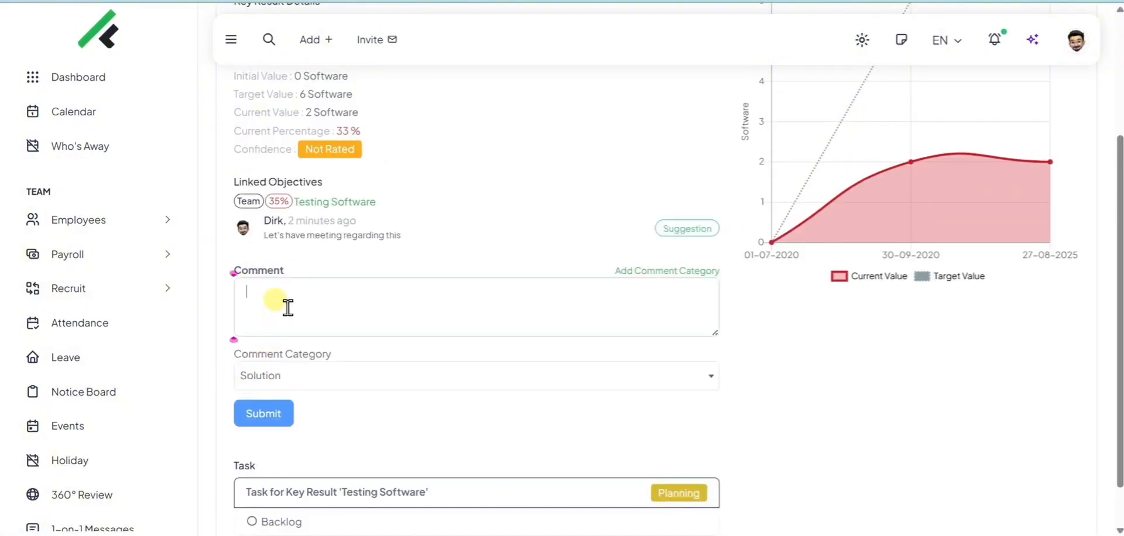
text(Need more fund)
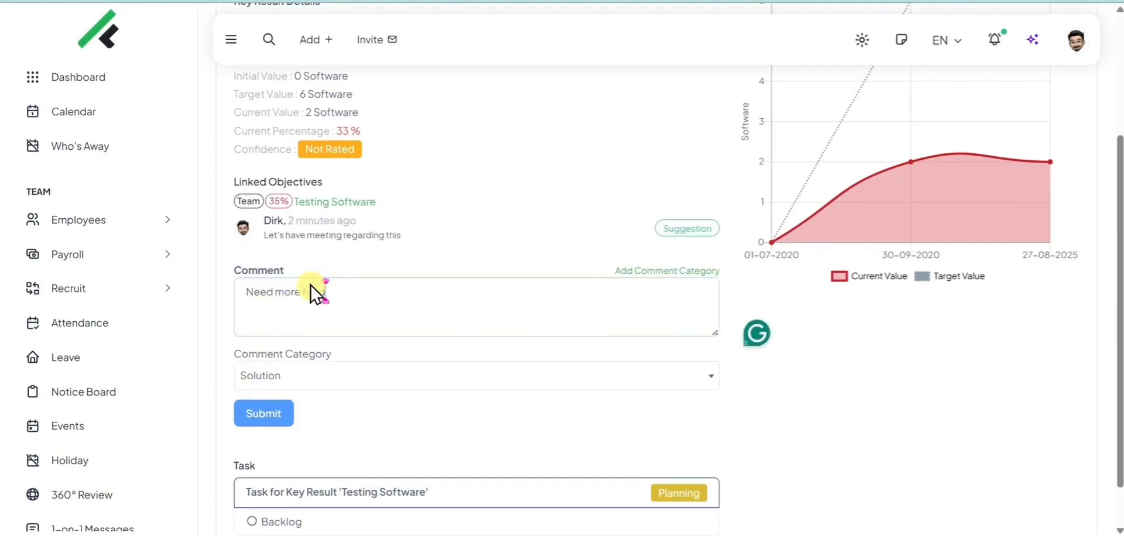
click(289, 416)
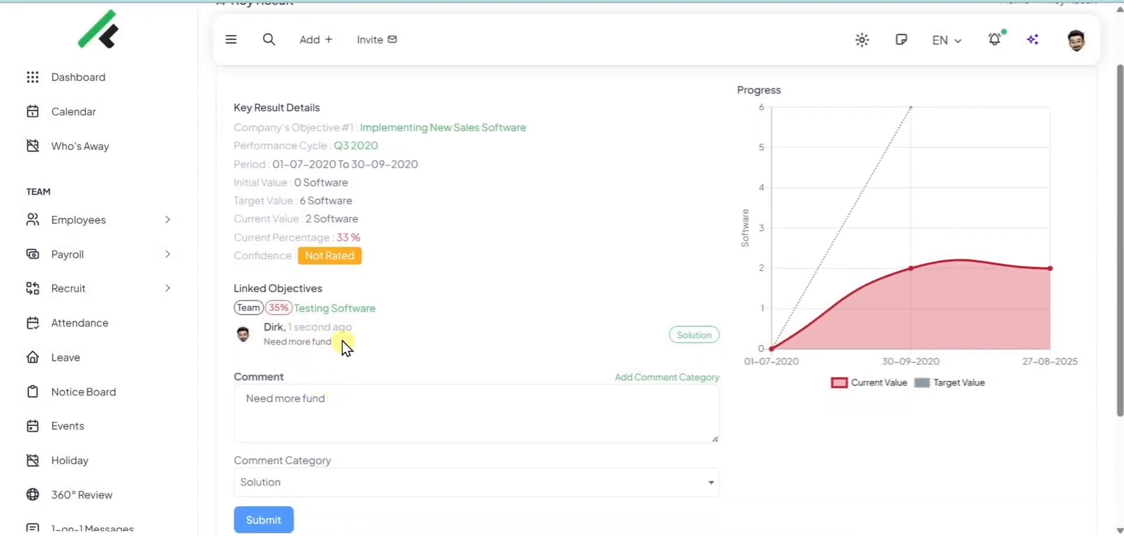
Review the submitted comment on the Testing Software key result and show the actions available for it
click(338, 363)
scroll(343, 366, down, 4)
scroll(335, 355, up, 5)
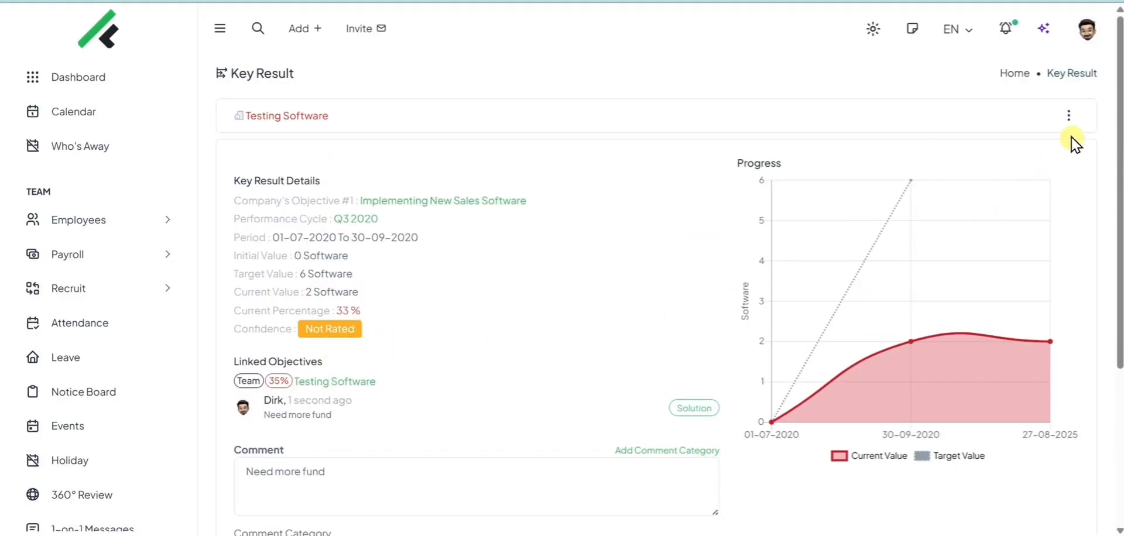
click(1068, 115)
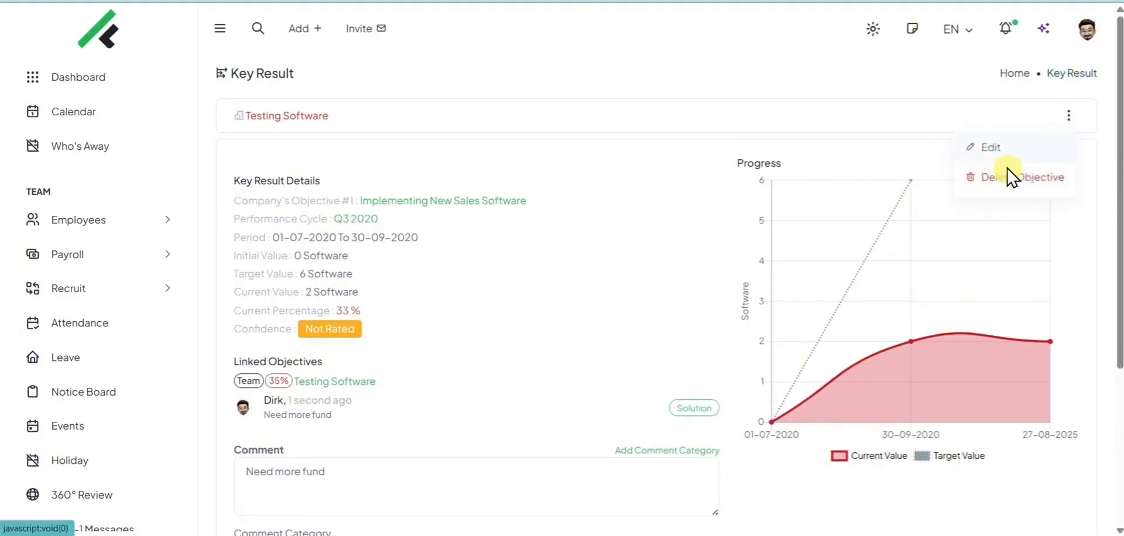
Return to the company objectives in the OKR module
scroll(181, 321, down, 9)
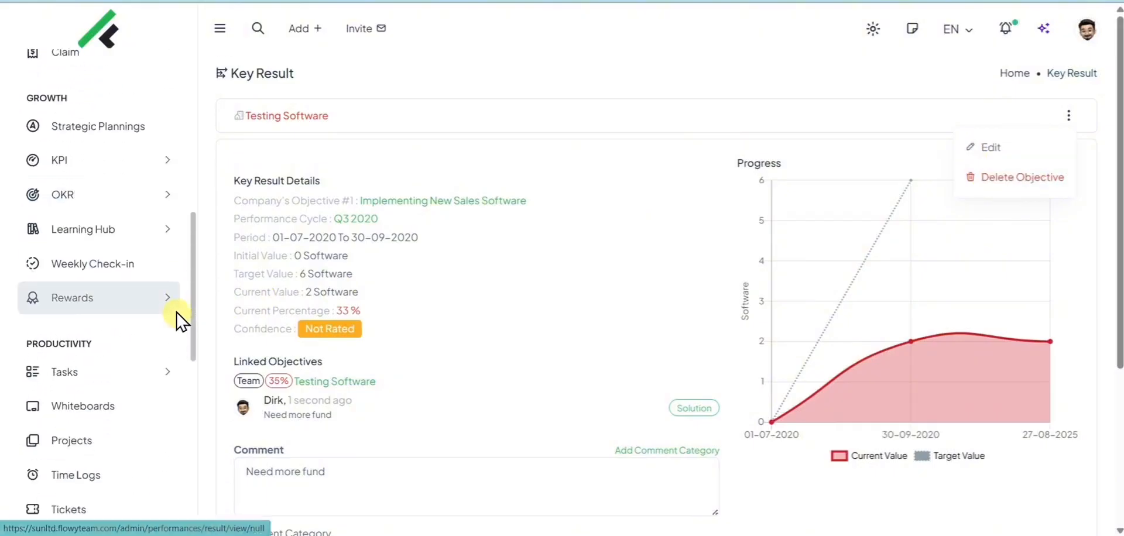
scroll(181, 319, down, 3)
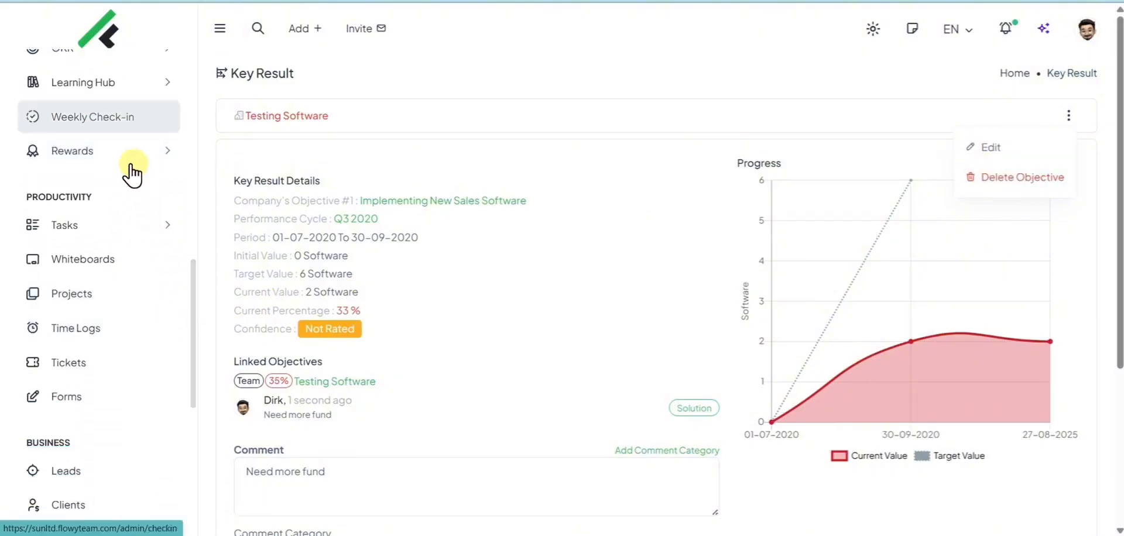
scroll(128, 155, up, 3)
click(126, 199)
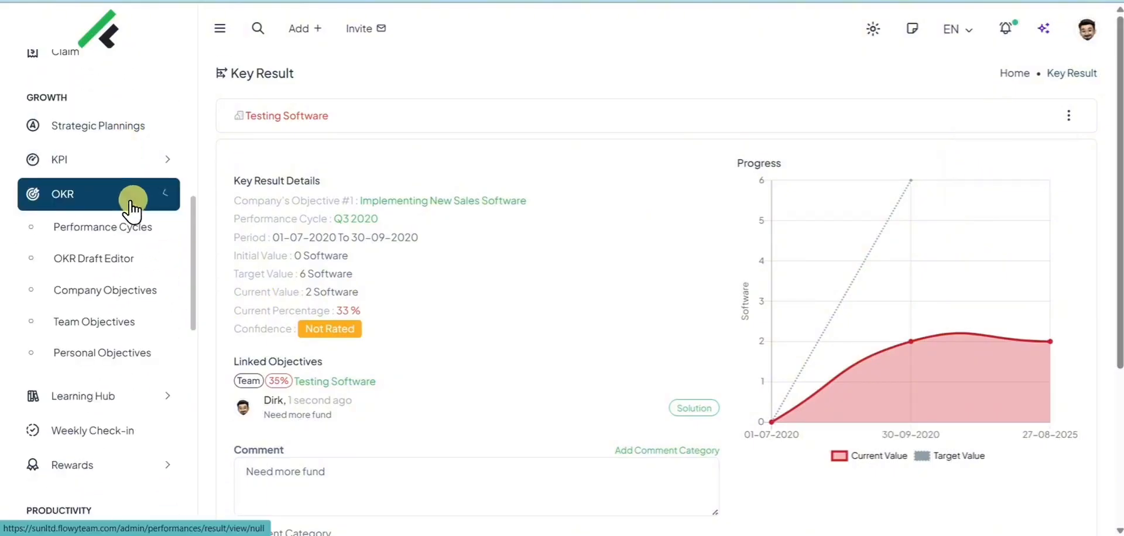
click(121, 300)
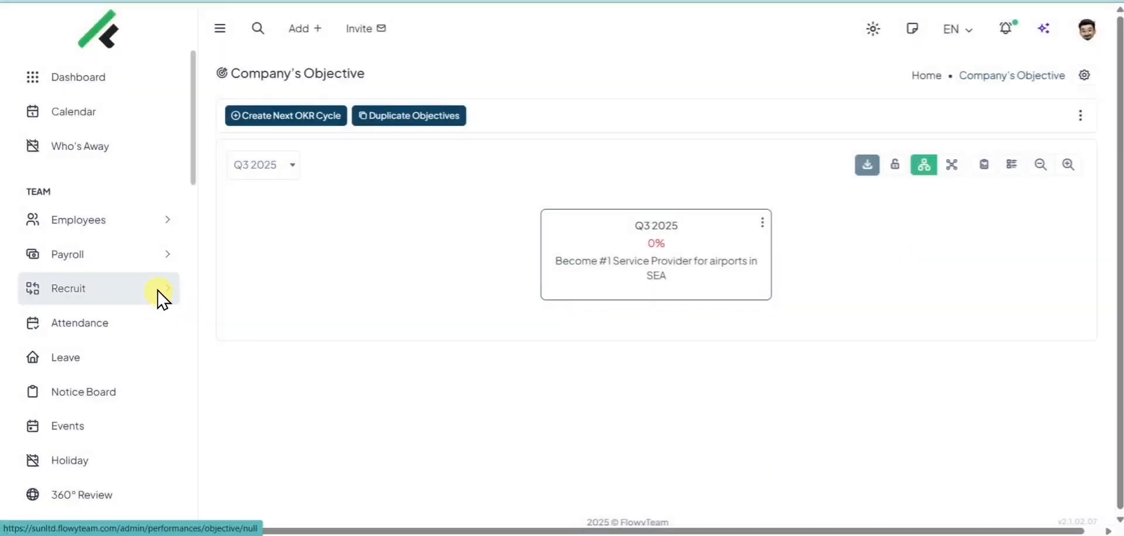
Create the next OKR cycle and show the company objectives for Q4 2025
click(287, 166)
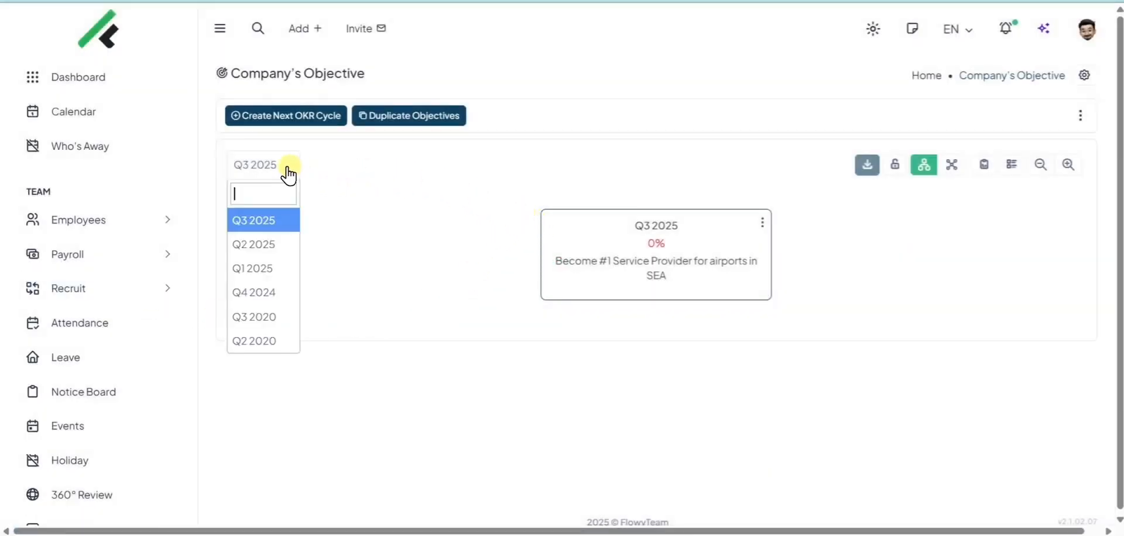
click(278, 117)
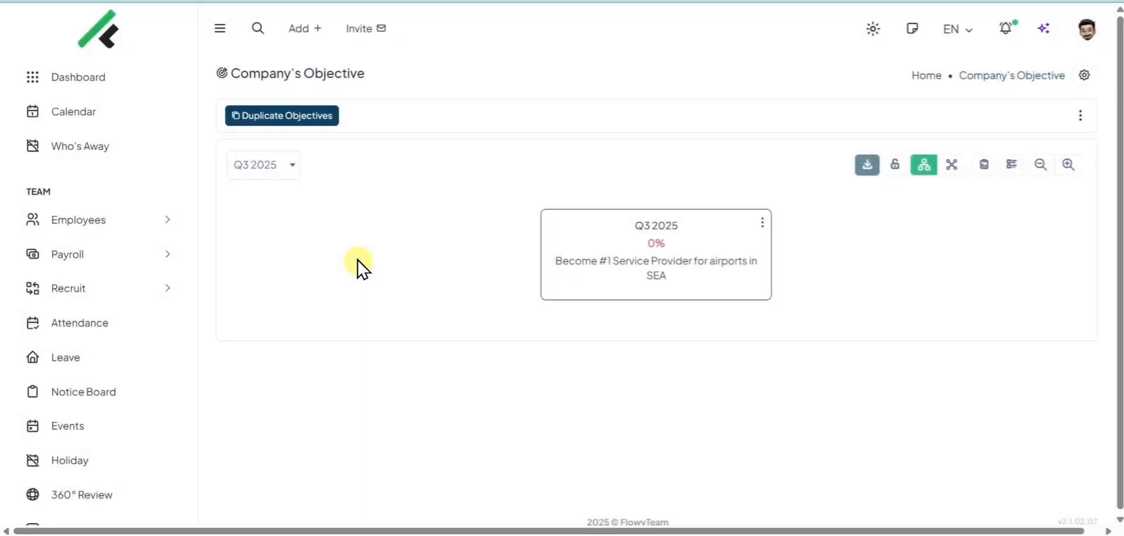
click(286, 184)
click(261, 219)
Generate Q4 2025 company OKRs with AI in the OKR Draft Editor and regenerate the Net Promoter Score key result
click(762, 222)
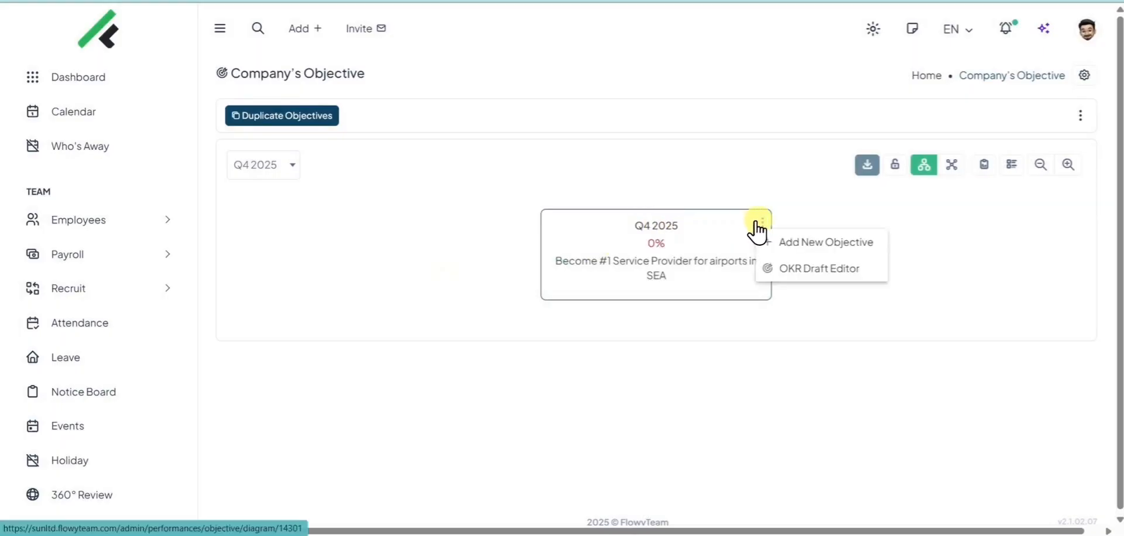
click(778, 267)
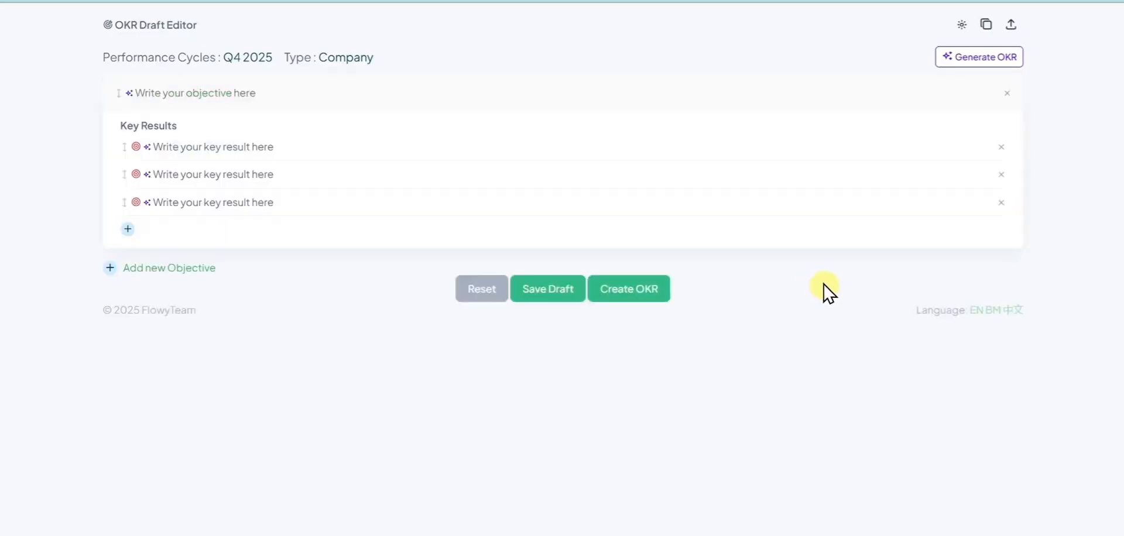
click(967, 57)
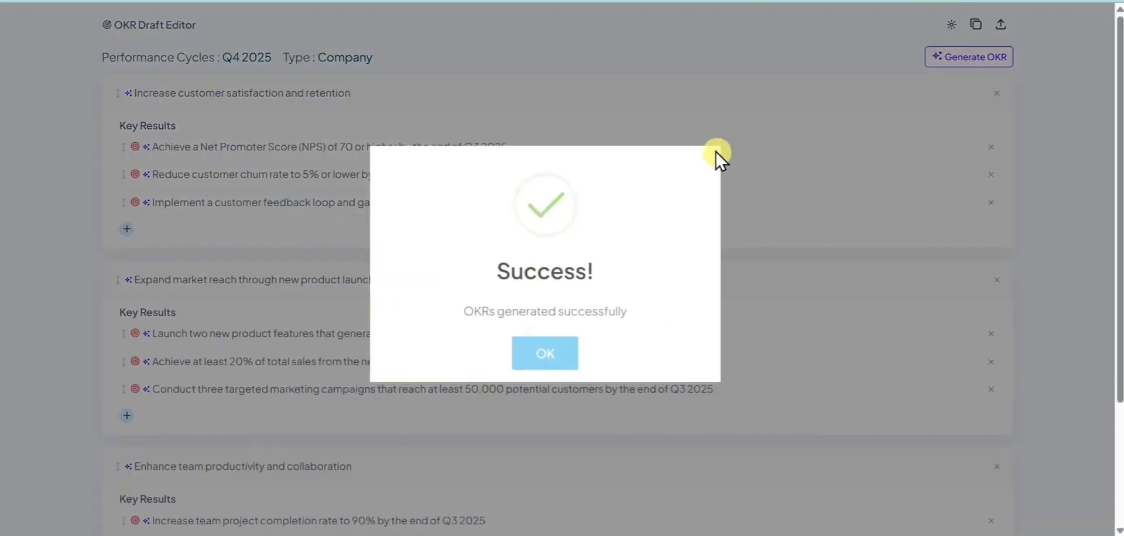
click(543, 353)
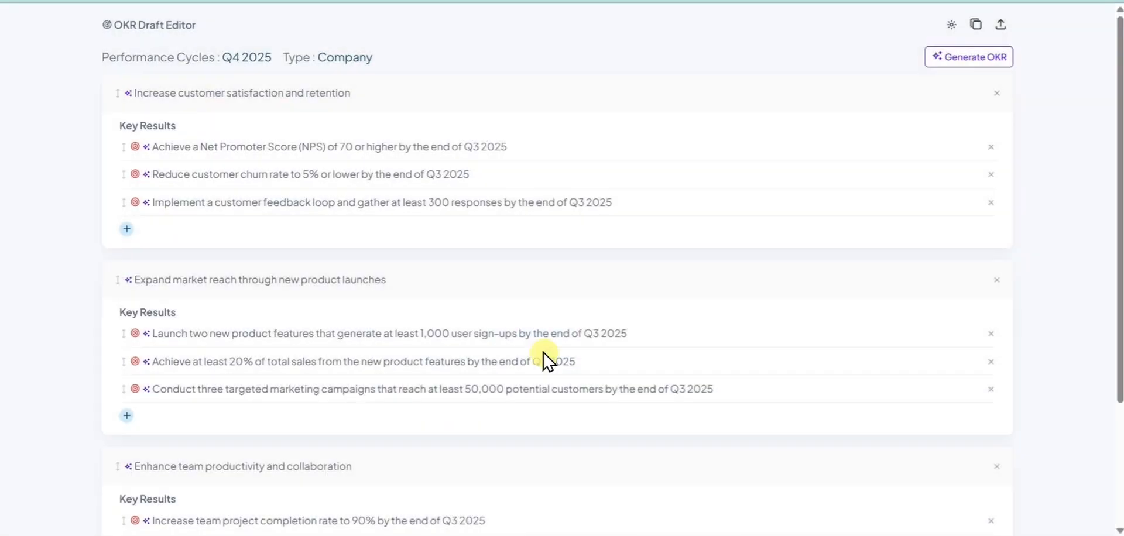
drag(344, 99, 125, 93)
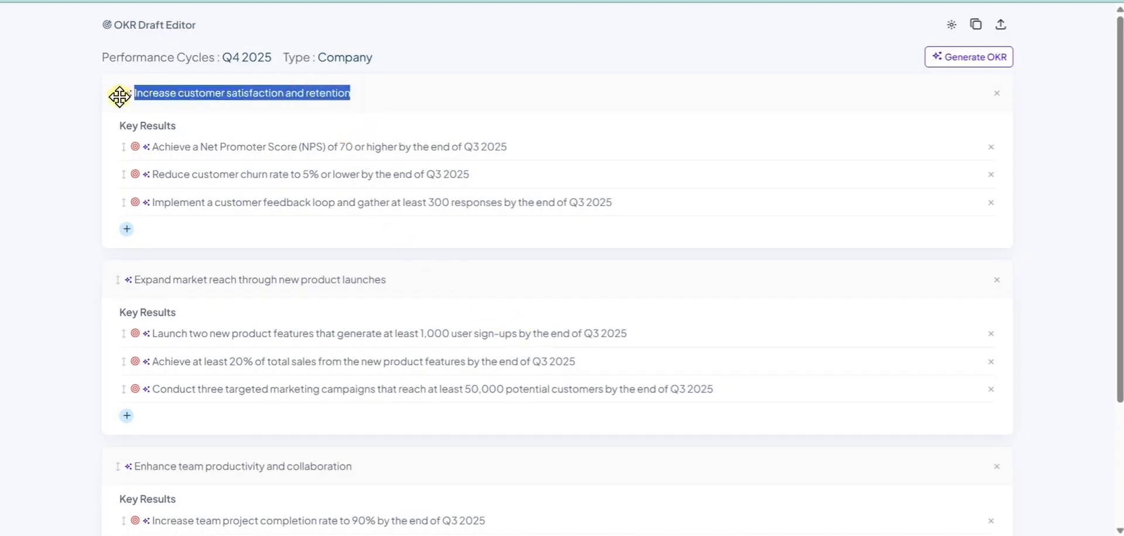
click(146, 146)
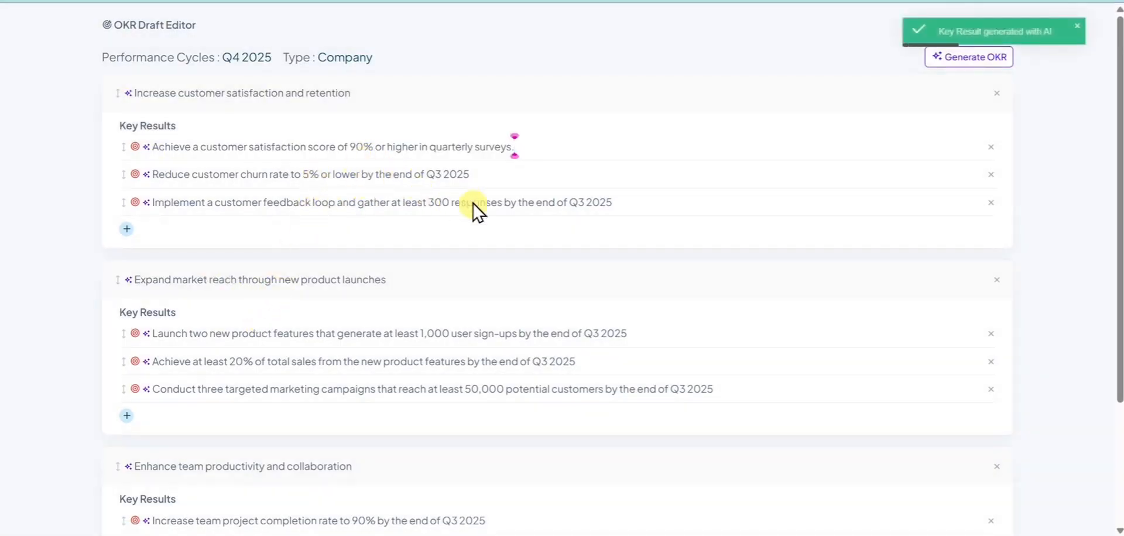
Create the OKRs from this draft with type Company and performance cycle Q4 2025
scroll(1118, 64, down, 3)
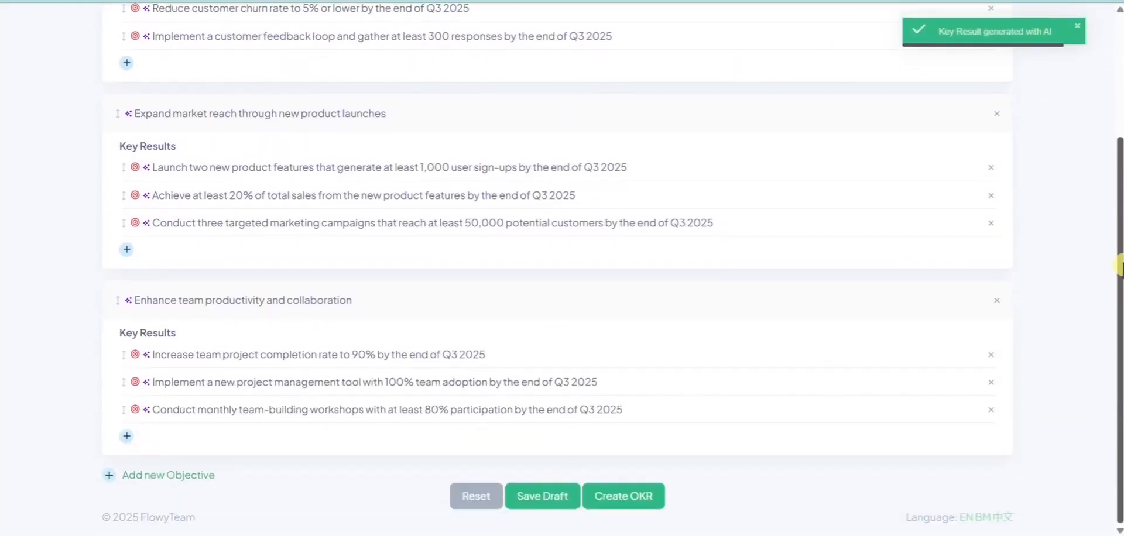
click(646, 493)
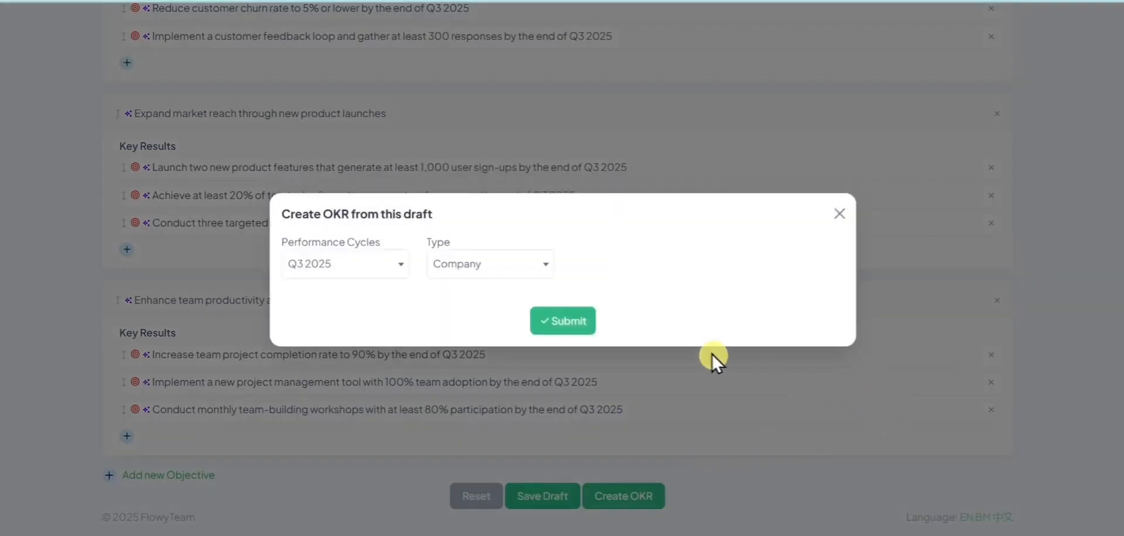
click(508, 268)
click(485, 368)
click(386, 266)
click(361, 323)
click(556, 322)
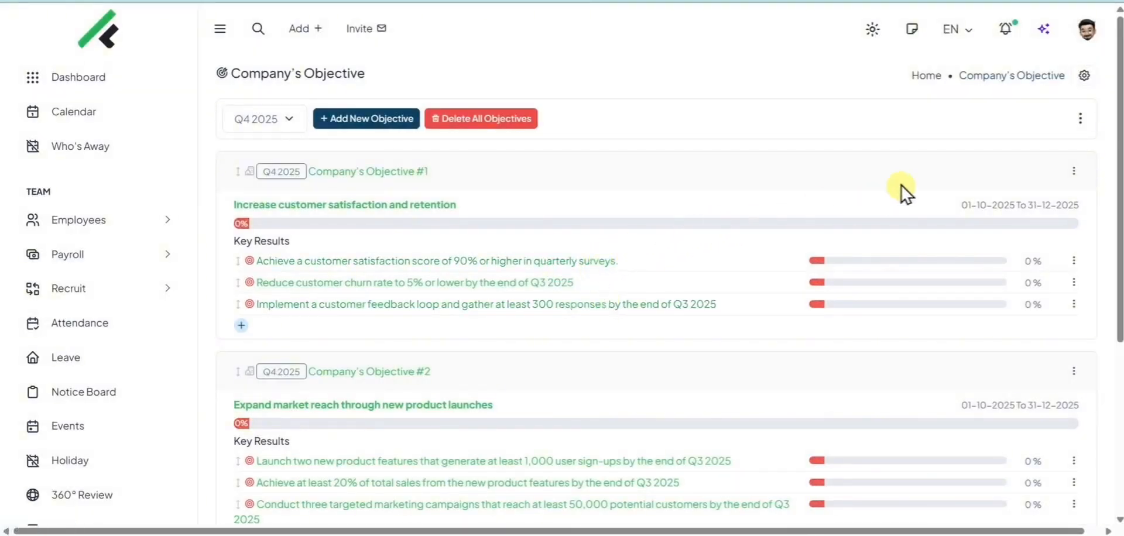
Display the Q4 2025 company objectives as a tree diagram and look over its objectives and key results
click(1079, 118)
click(1042, 147)
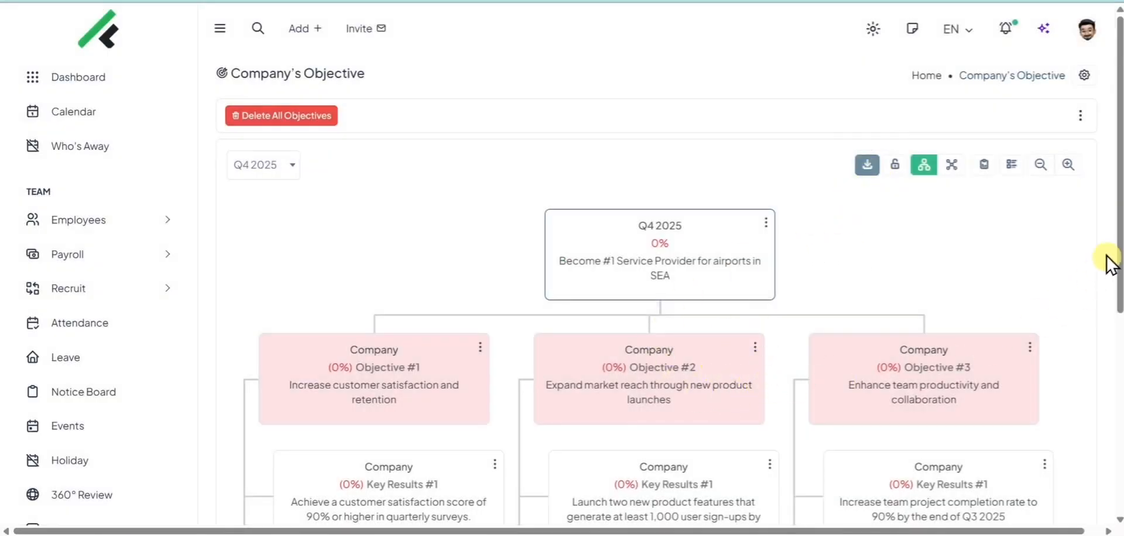
drag(1120, 226, 1091, 258)
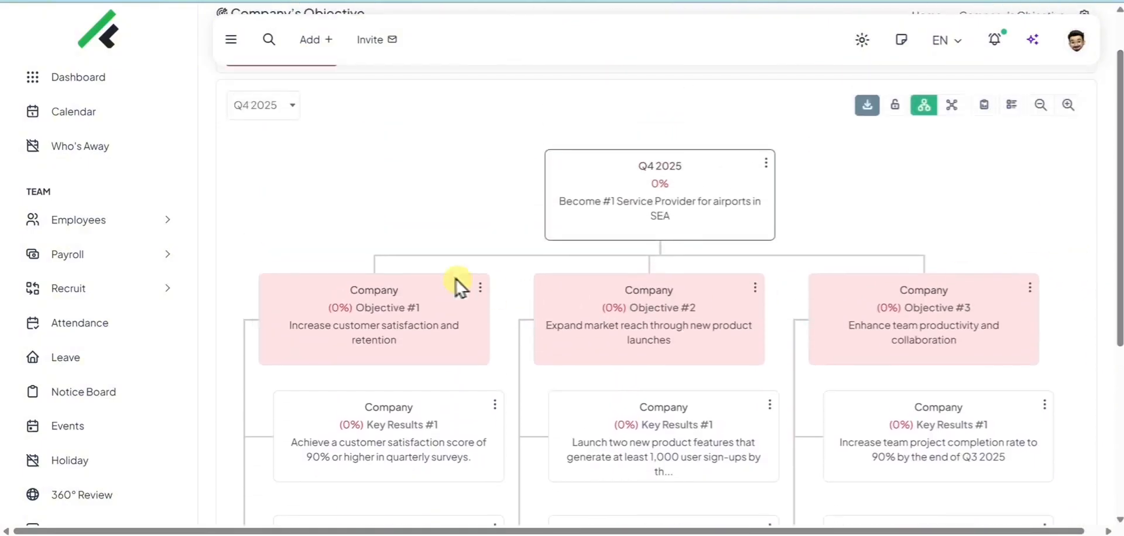
Open the Learning Hub and start a new learning content entry
drag(195, 125, 193, 290)
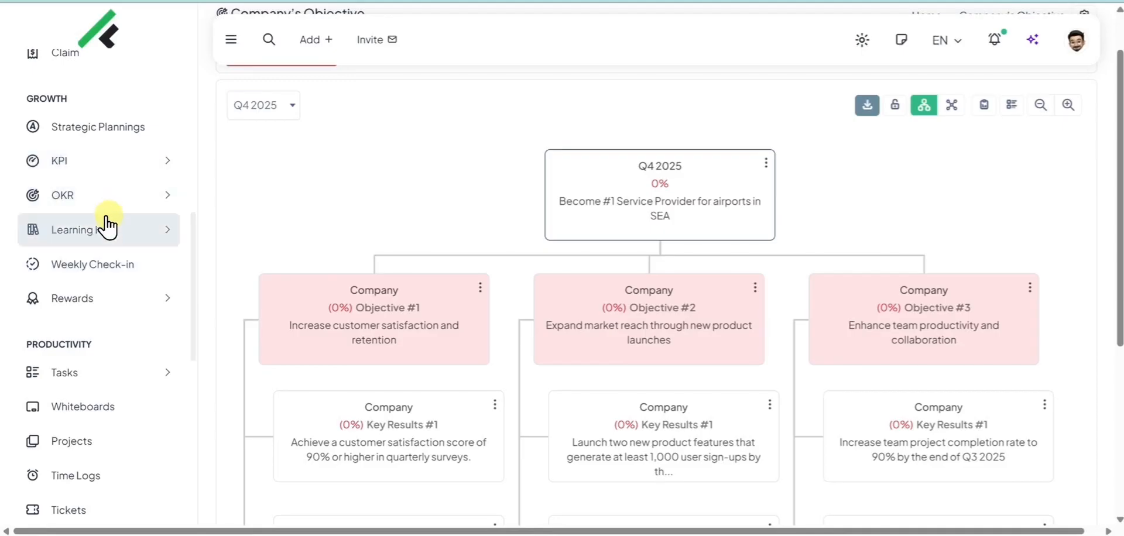
click(141, 236)
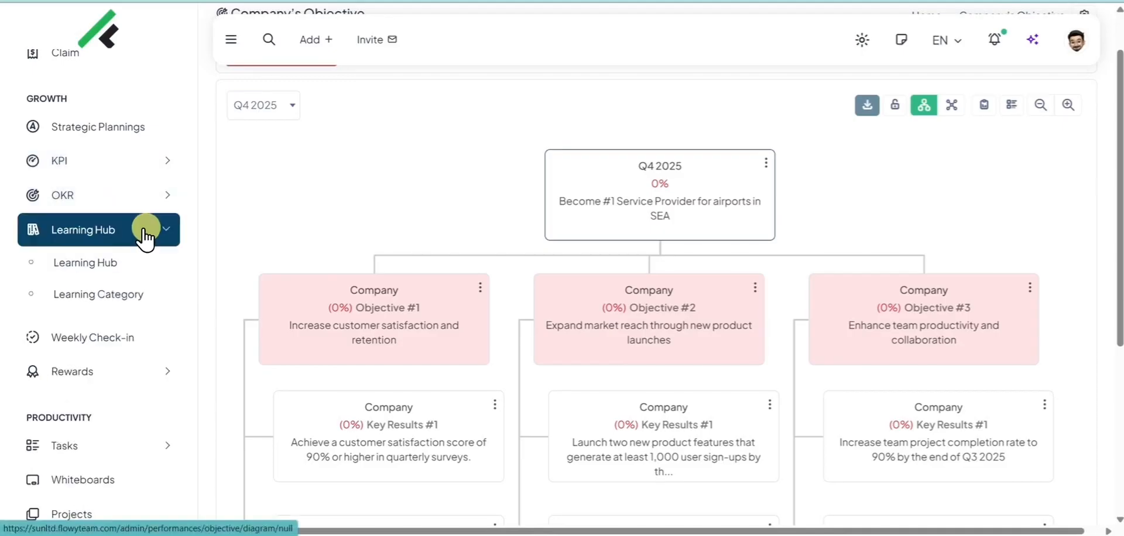
click(96, 267)
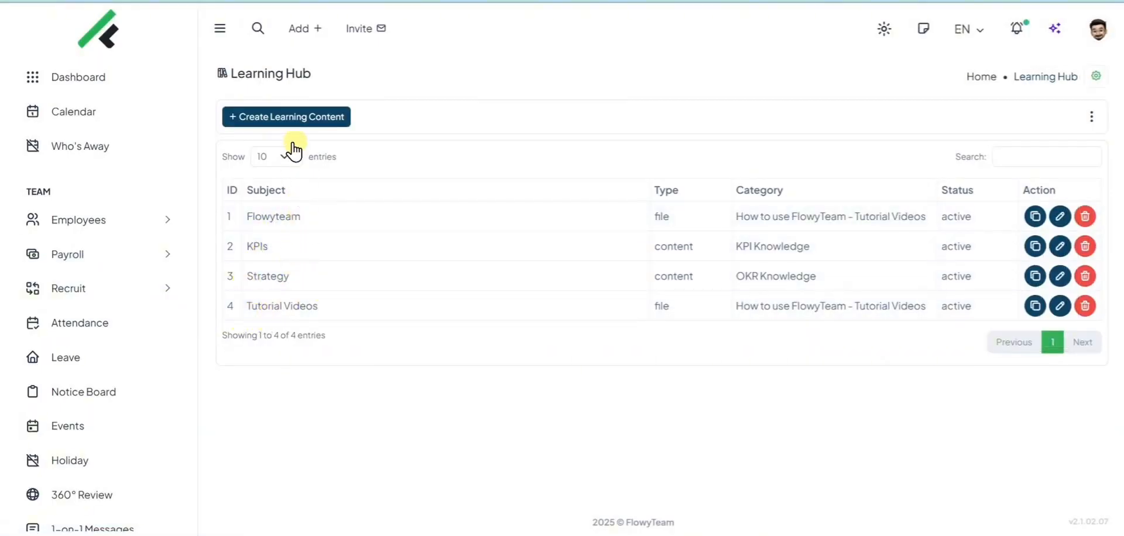
click(295, 116)
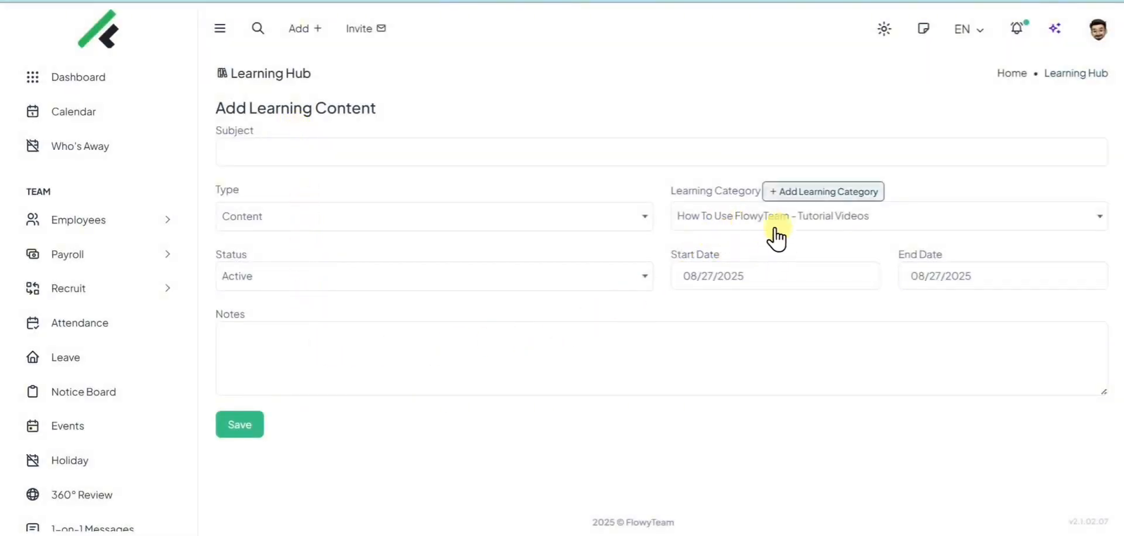
Add a learning category named "Discipline" from the new learning content form
click(778, 193)
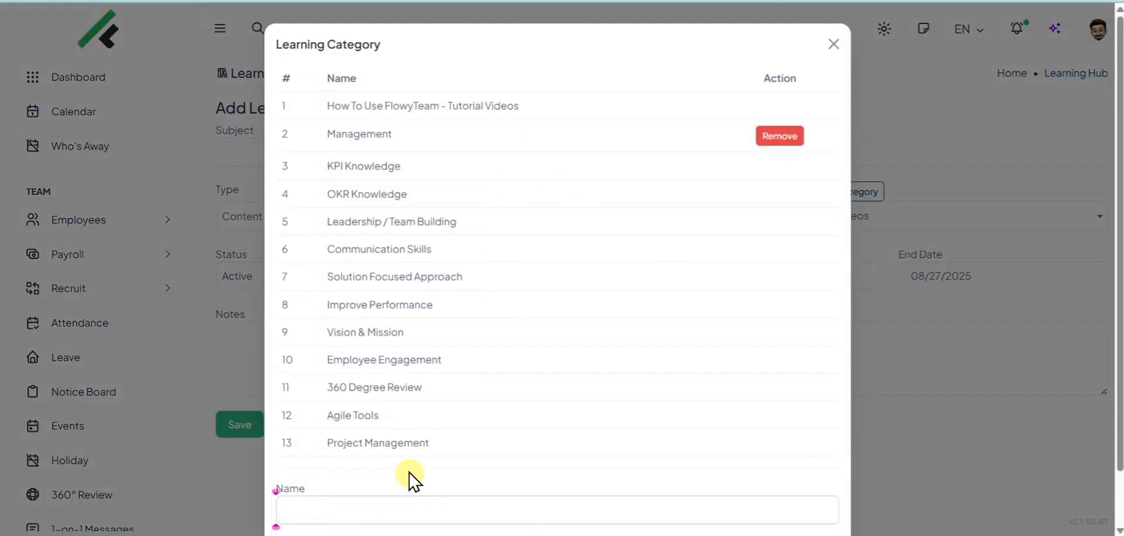
text(Disc)
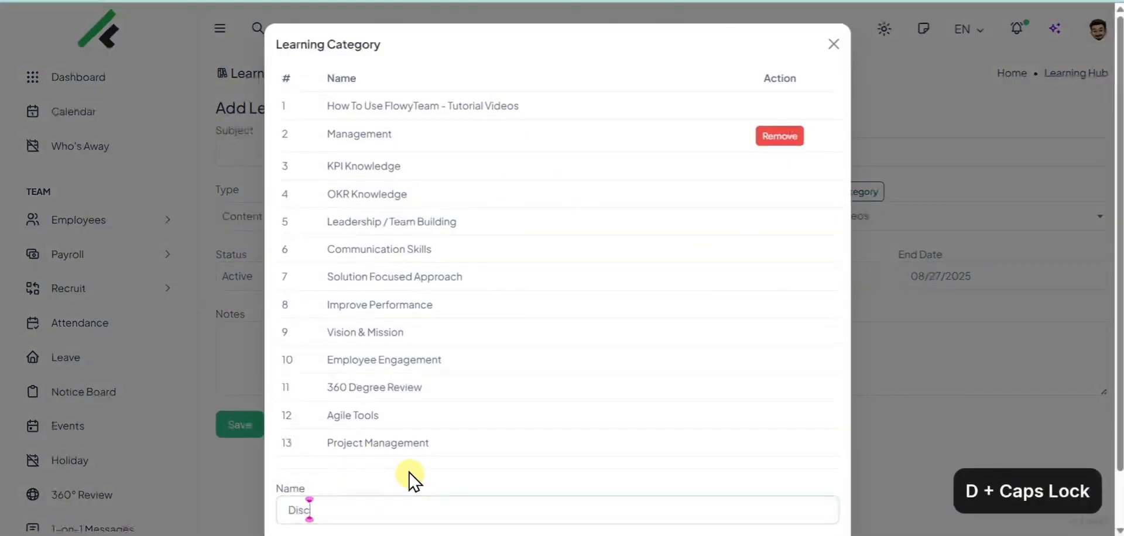
text(ipline)
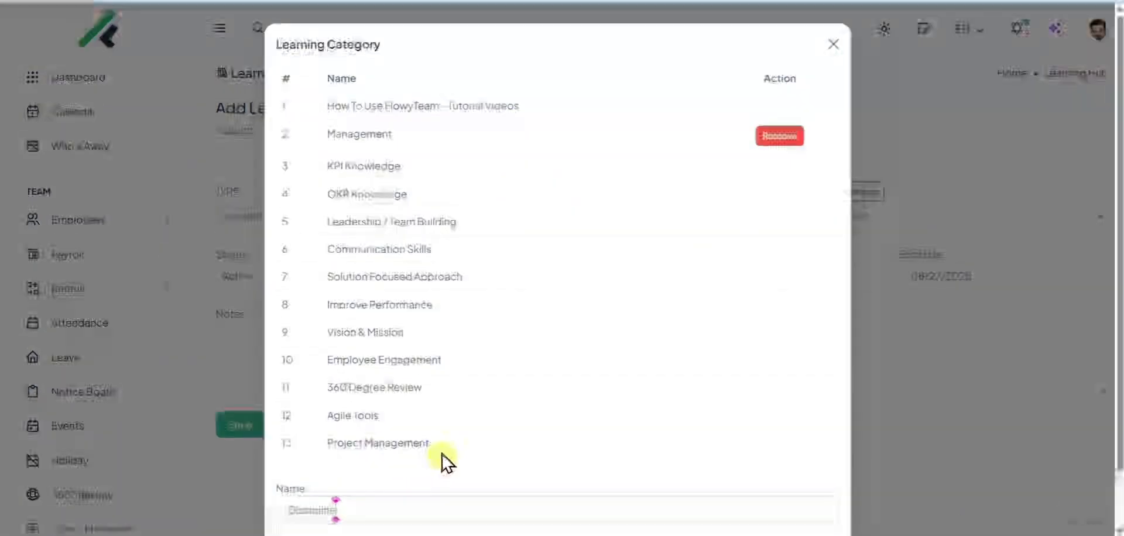
scroll(484, 419, down, 1)
click(806, 491)
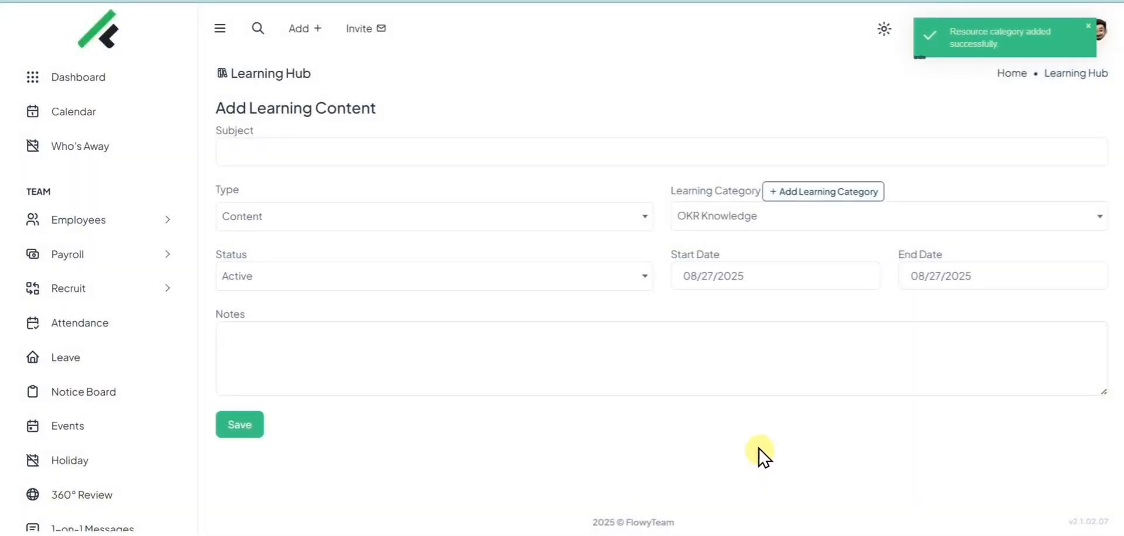
Set the new content's learning category to Discipline and return to the Learning Hub list without saving
click(737, 220)
scroll(727, 310, down, 4)
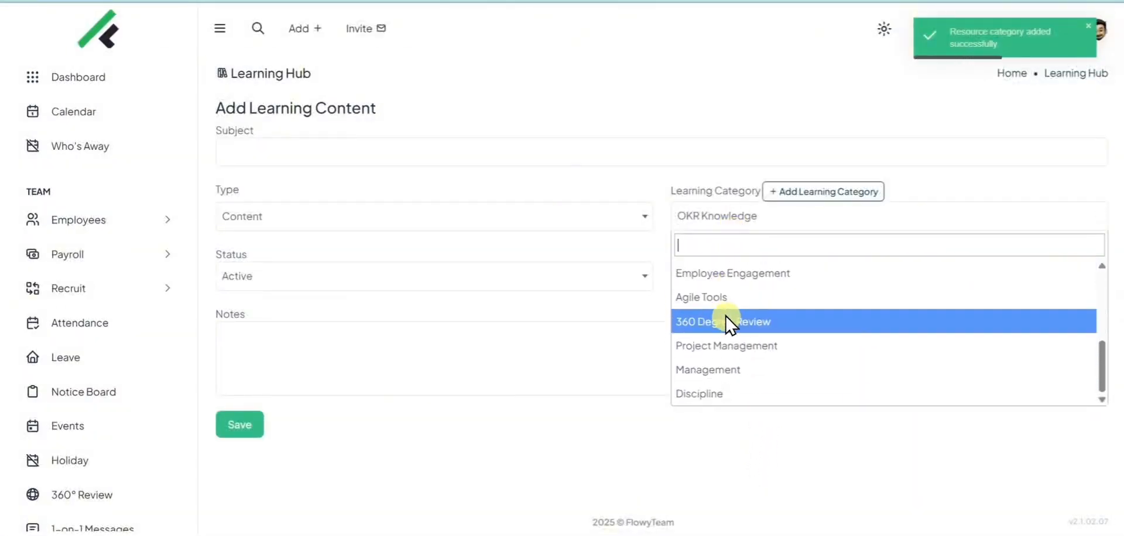
click(709, 393)
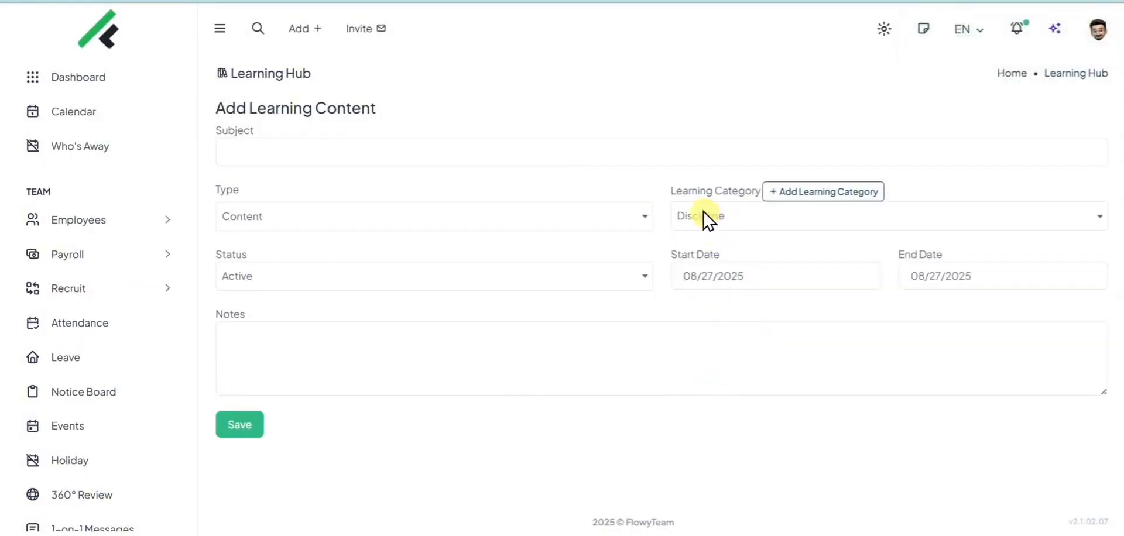
click(12, 0)
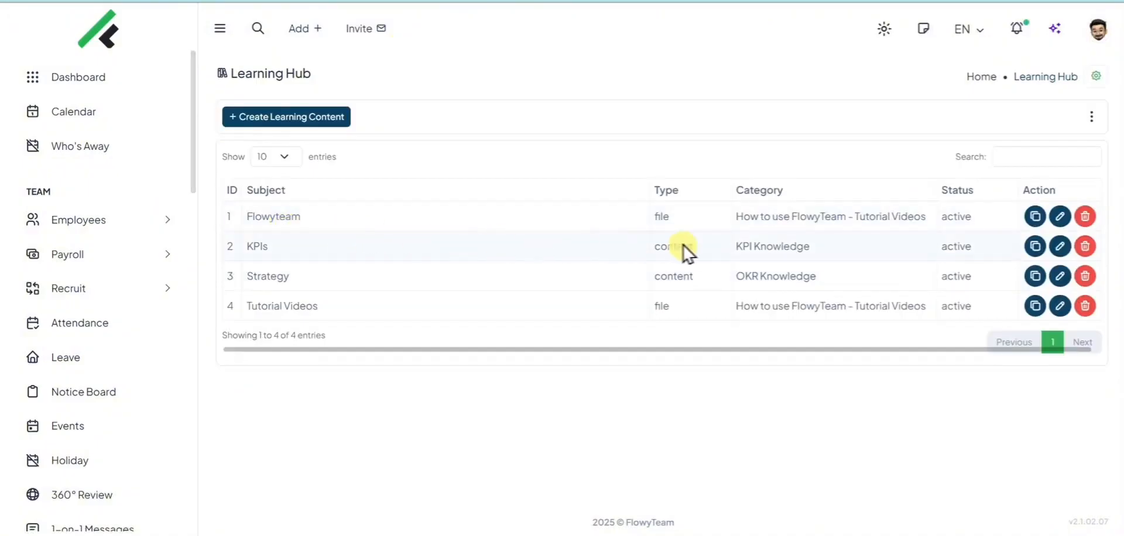
Examine the edit form and available content types of the Flowyteam learning content, and return to the Learning Hub list
click(1059, 216)
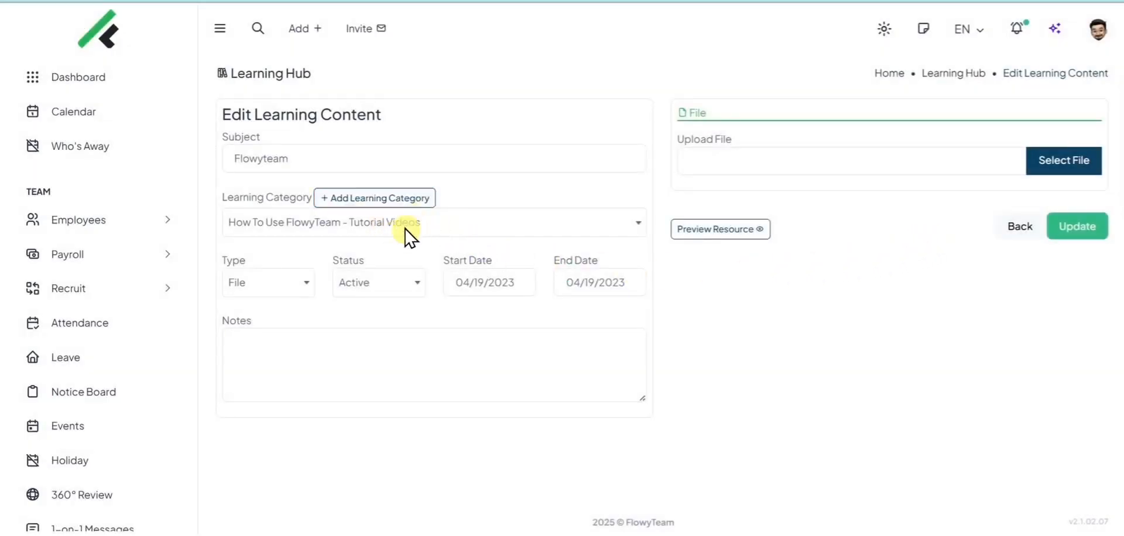
click(310, 287)
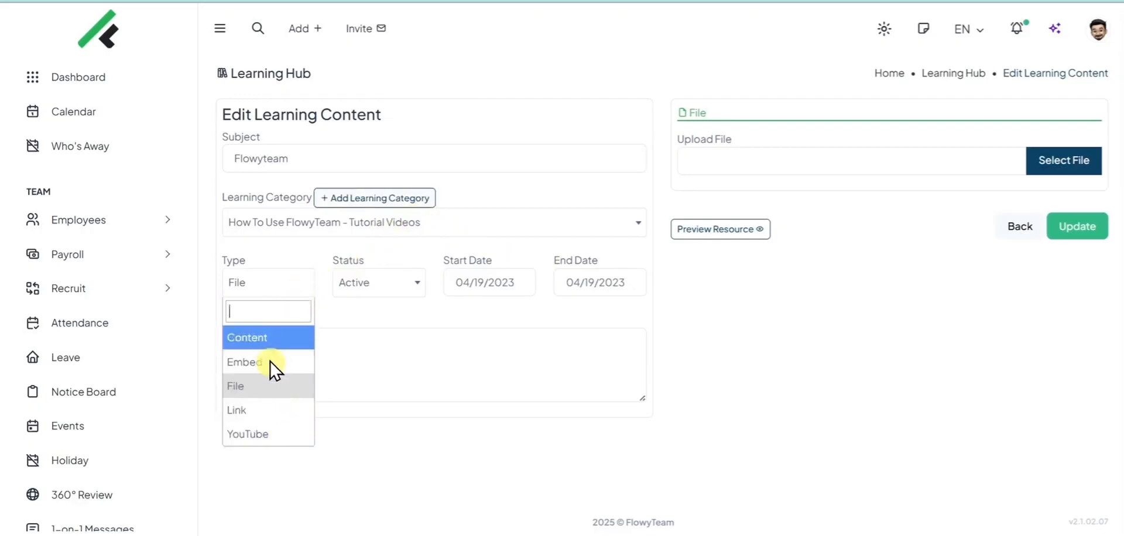
click(350, 307)
key(alt+Left)
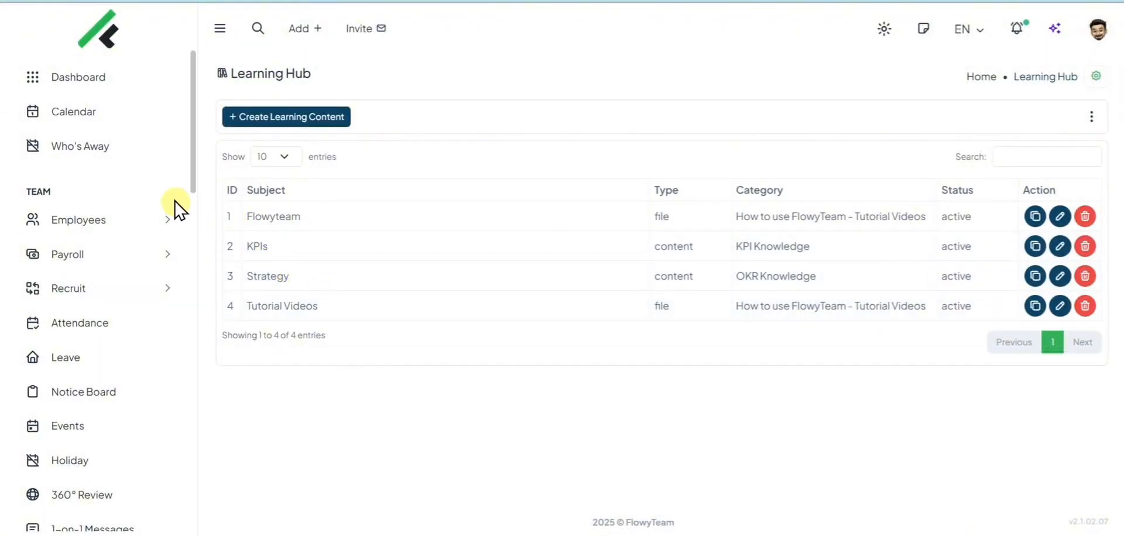
Open the list of learning categories
scroll(176, 208, down, 10)
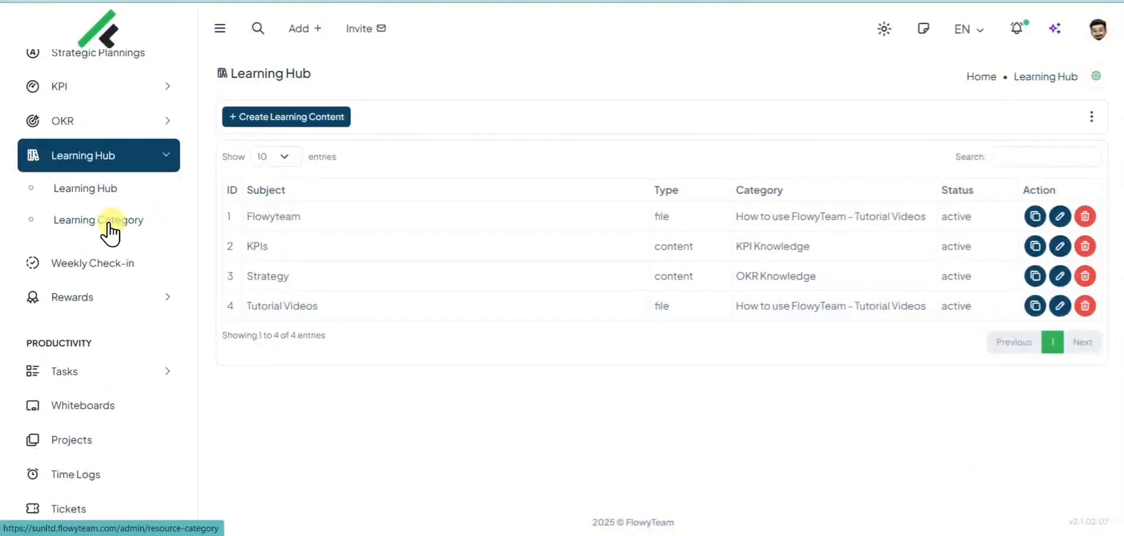
click(110, 228)
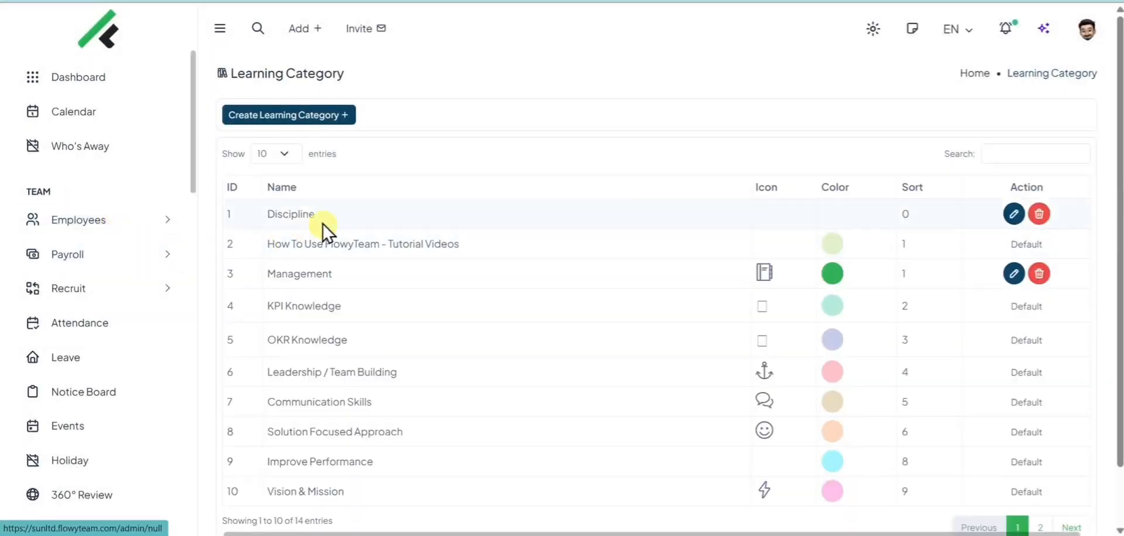
Review the remaining learning categories and browse the Learning Hub content from the employee view
scroll(351, 210, down, 1)
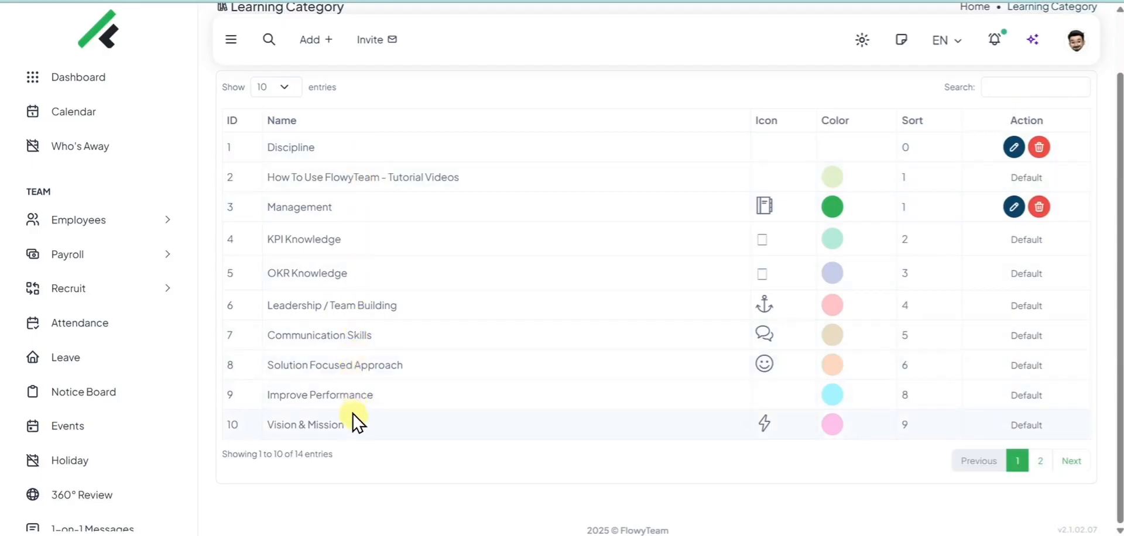
click(1076, 41)
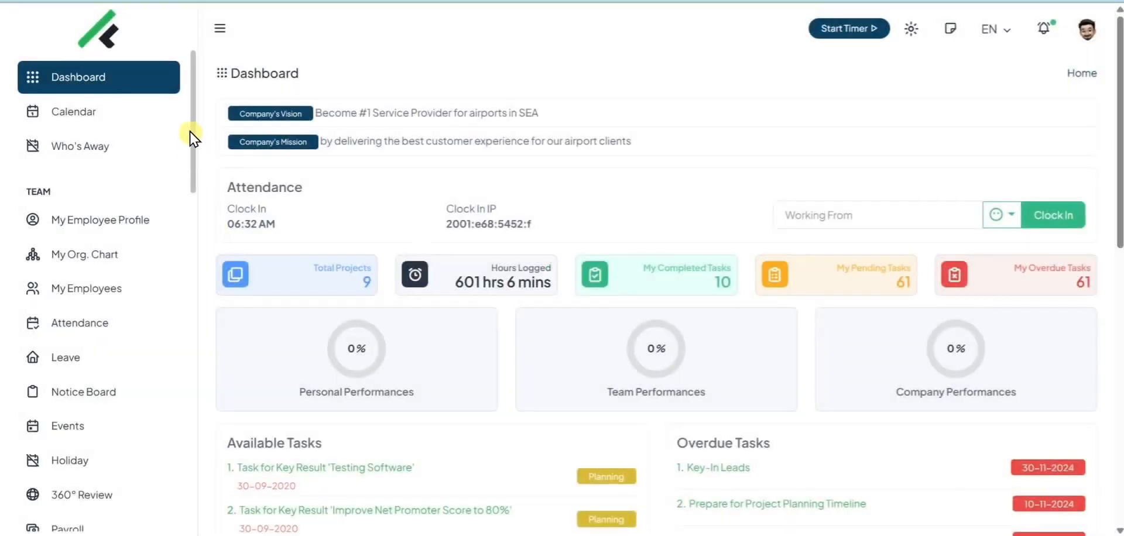
drag(192, 138, 196, 316)
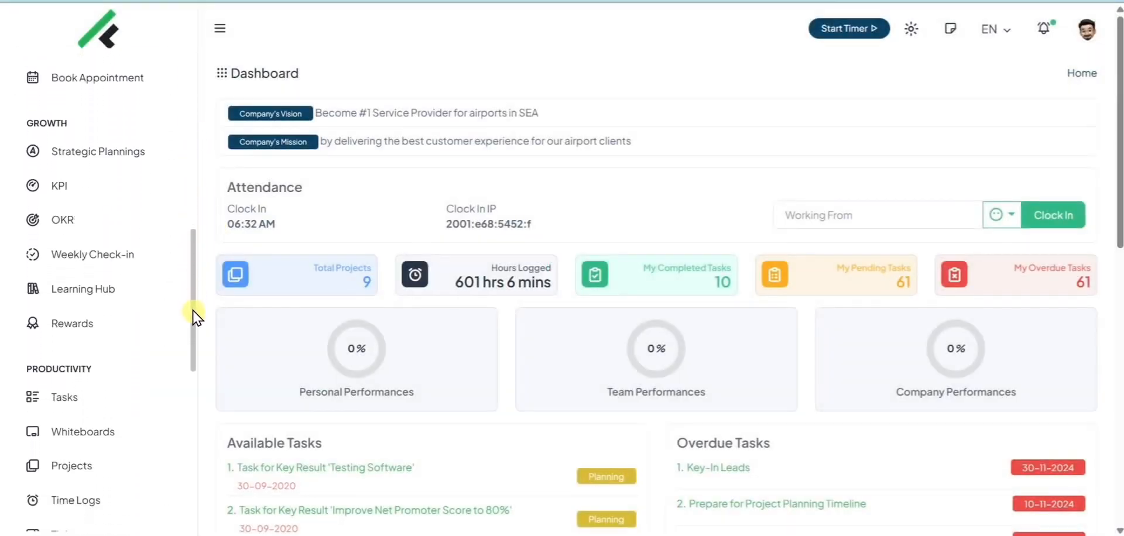
click(140, 295)
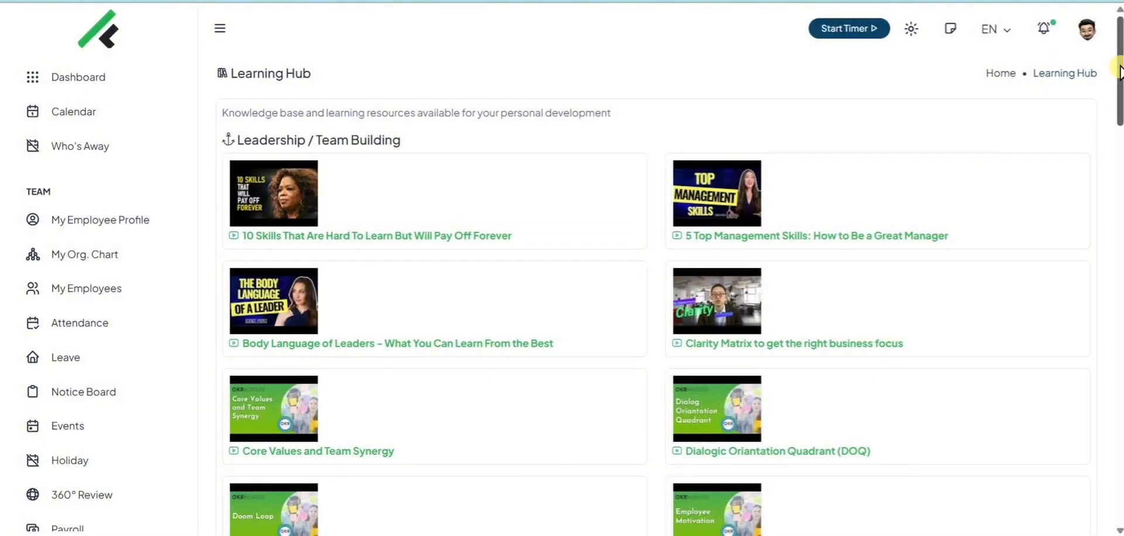
drag(1119, 72, 1119, 385)
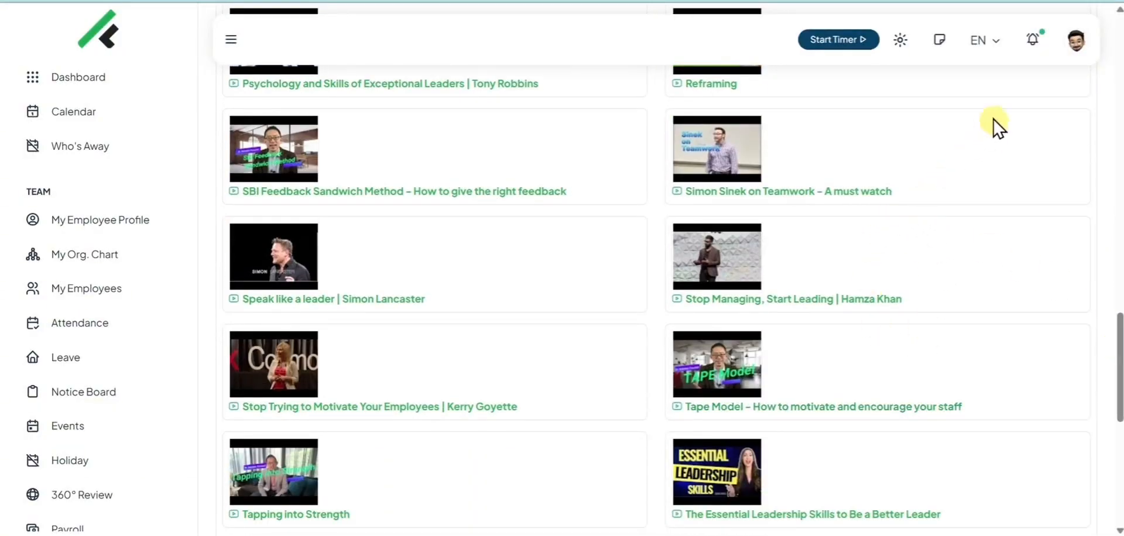
Return to the admin view and examine the team's Weekly Check-in page for Week 35
click(1077, 41)
click(676, 266)
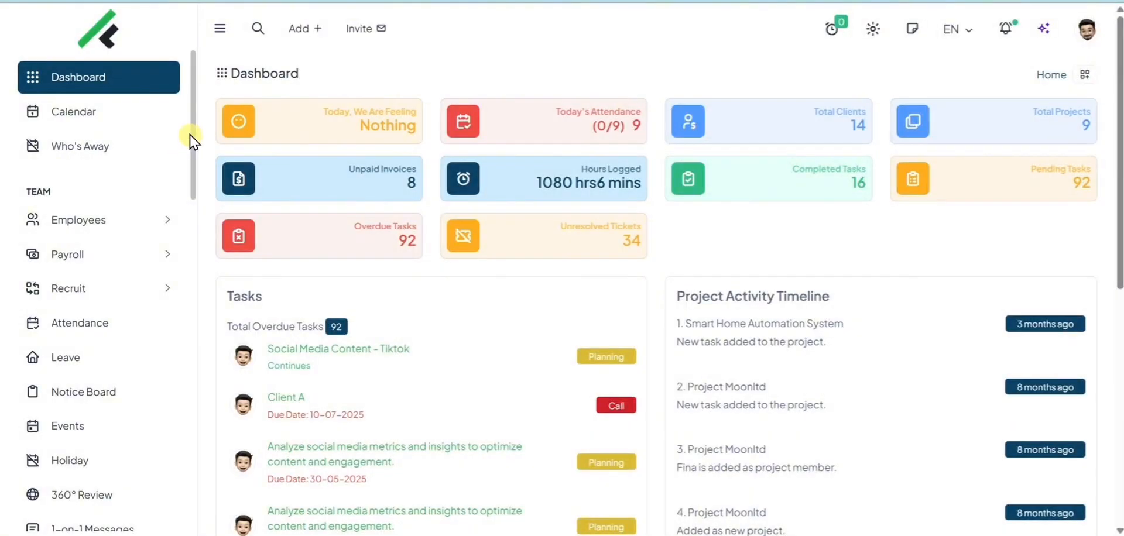
drag(193, 141, 194, 345)
scroll(193, 343, up, 2)
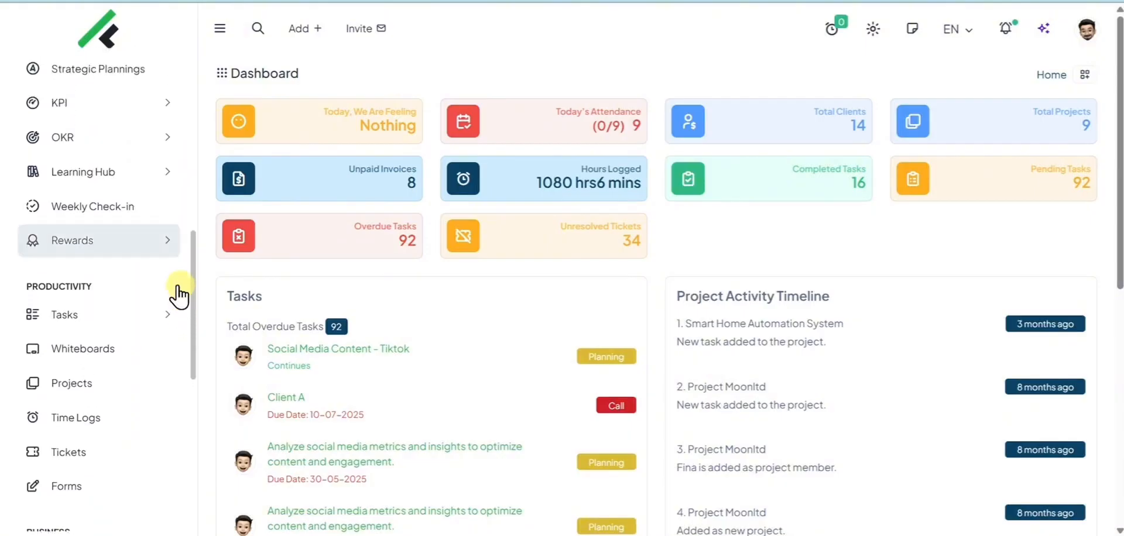
click(123, 206)
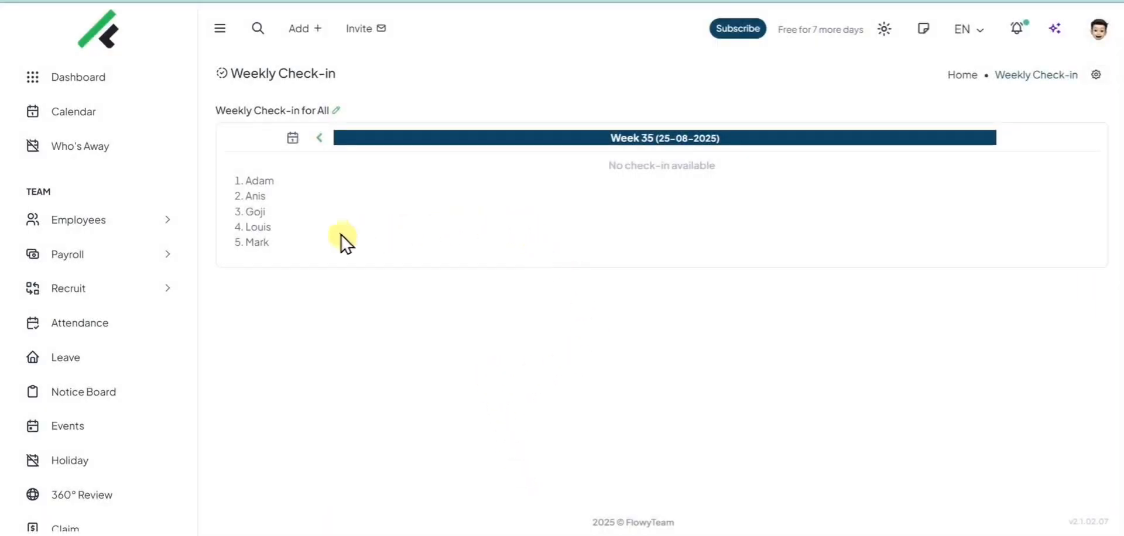
drag(342, 236, 233, 183)
click(375, 296)
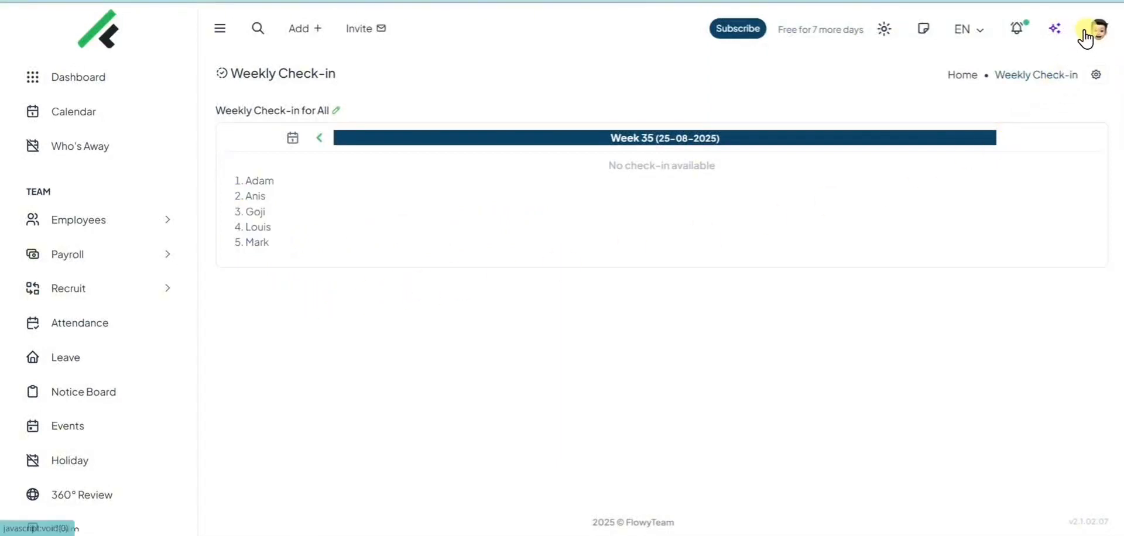
Submit a Week 35 check-in from the employee view with the update "Today we have finished the project with Marketing team"
click(1084, 36)
click(914, 236)
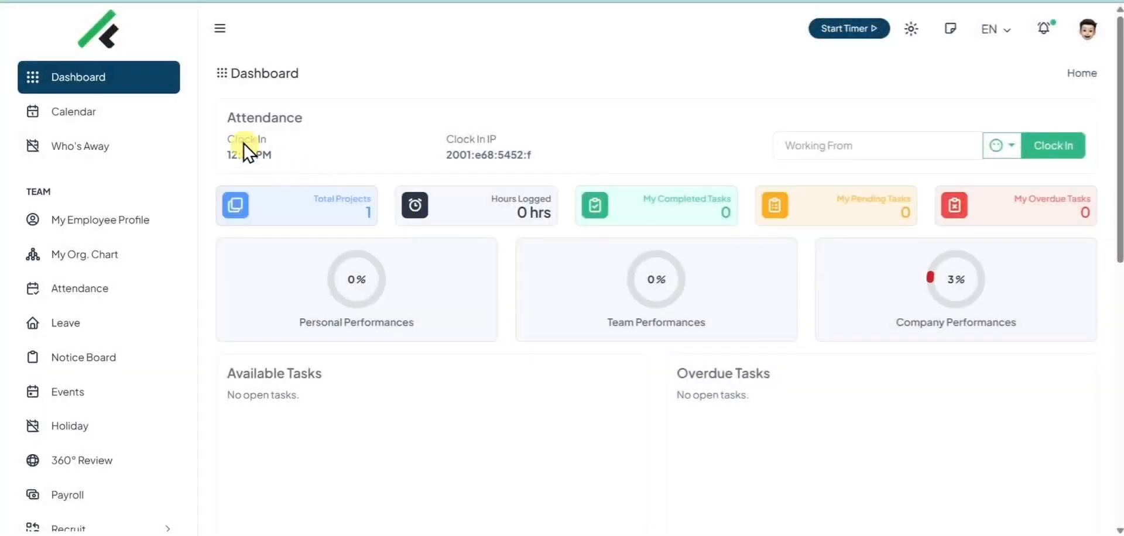
drag(195, 114, 195, 290)
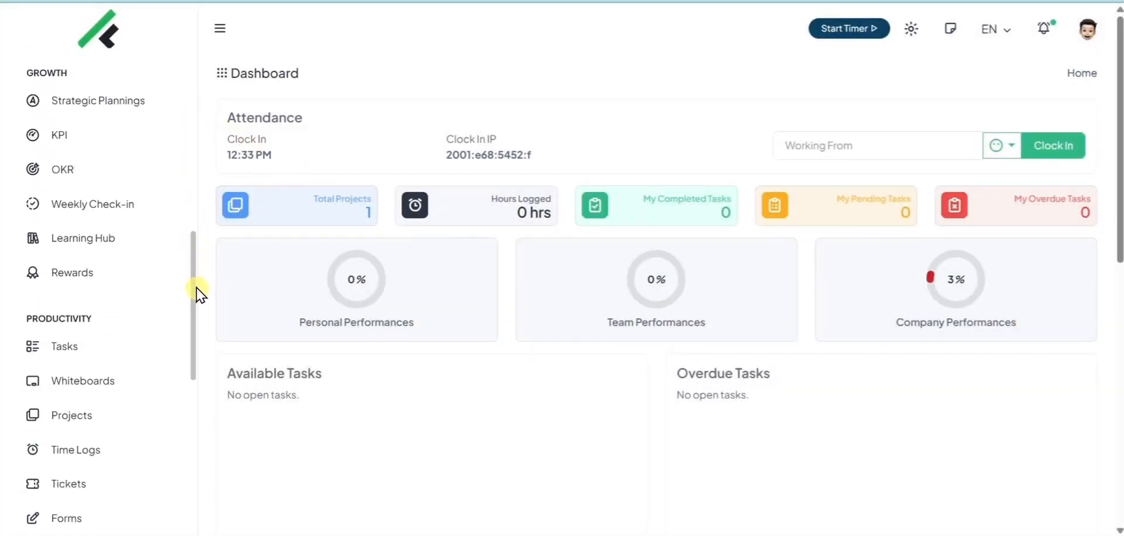
click(70, 211)
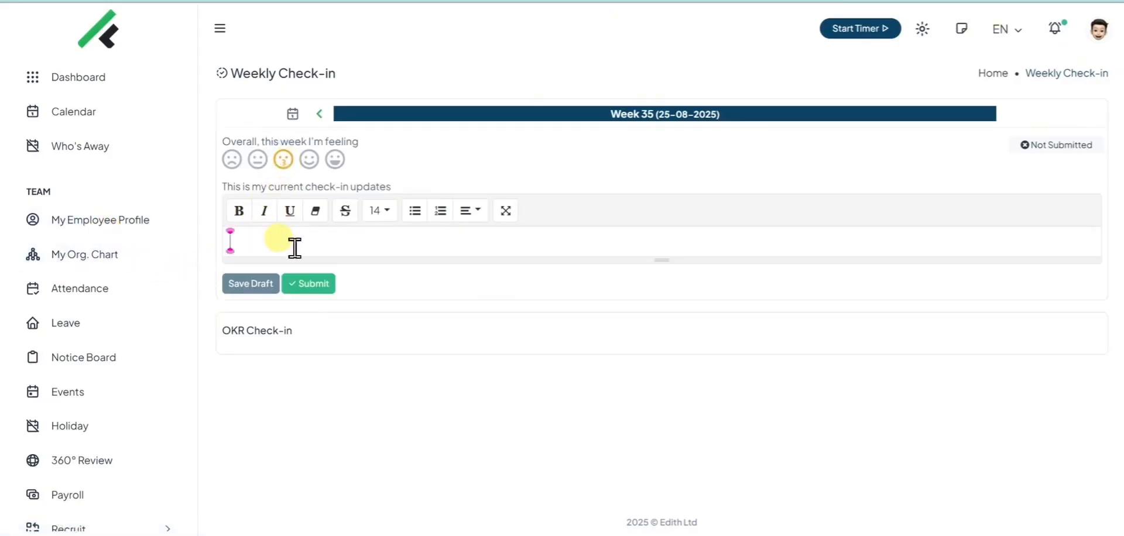
text(Today we have finished the project with Marketing team)
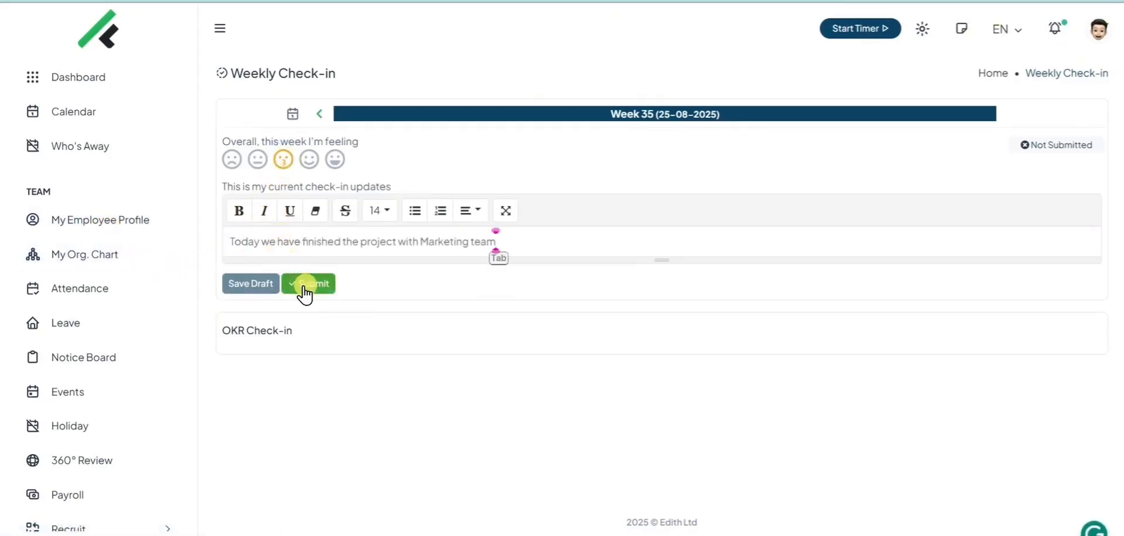
click(303, 286)
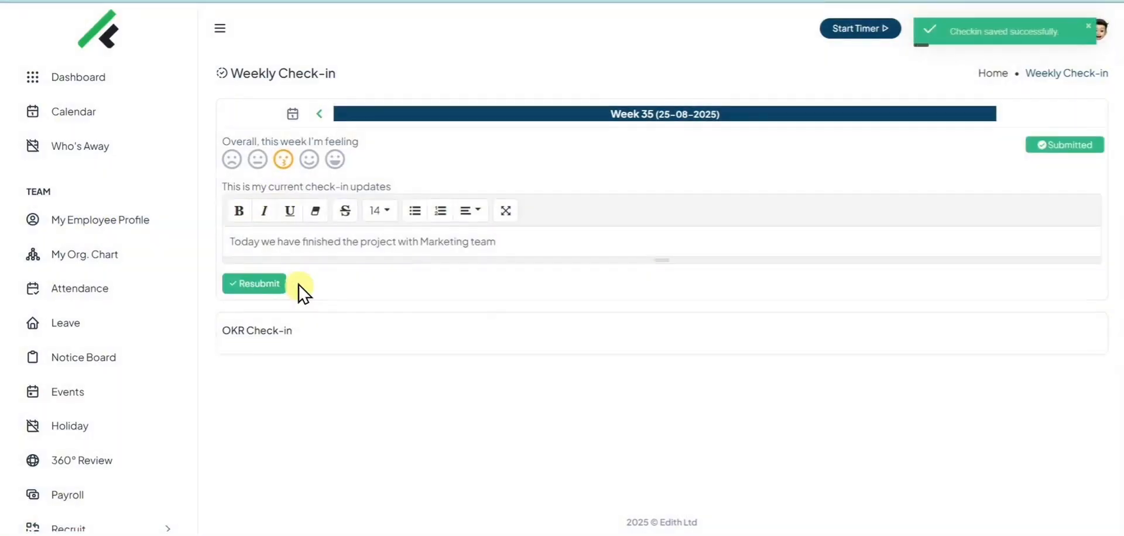
Return to the admin view and open the Weekly Check-in page to view the submitted employee update
click(1107, 30)
click(999, 232)
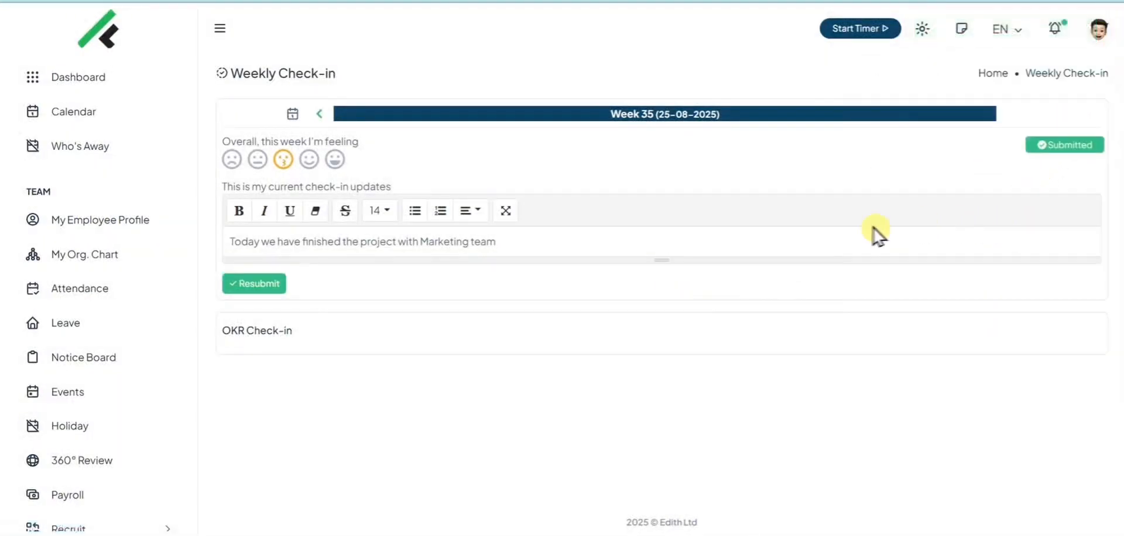
scroll(145, 321, down, 5)
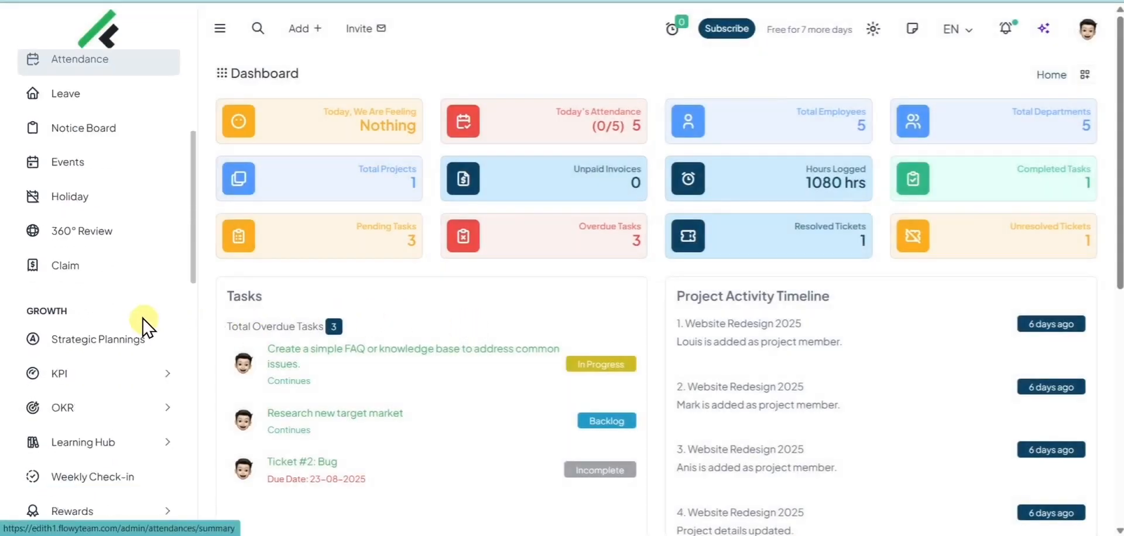
click(91, 377)
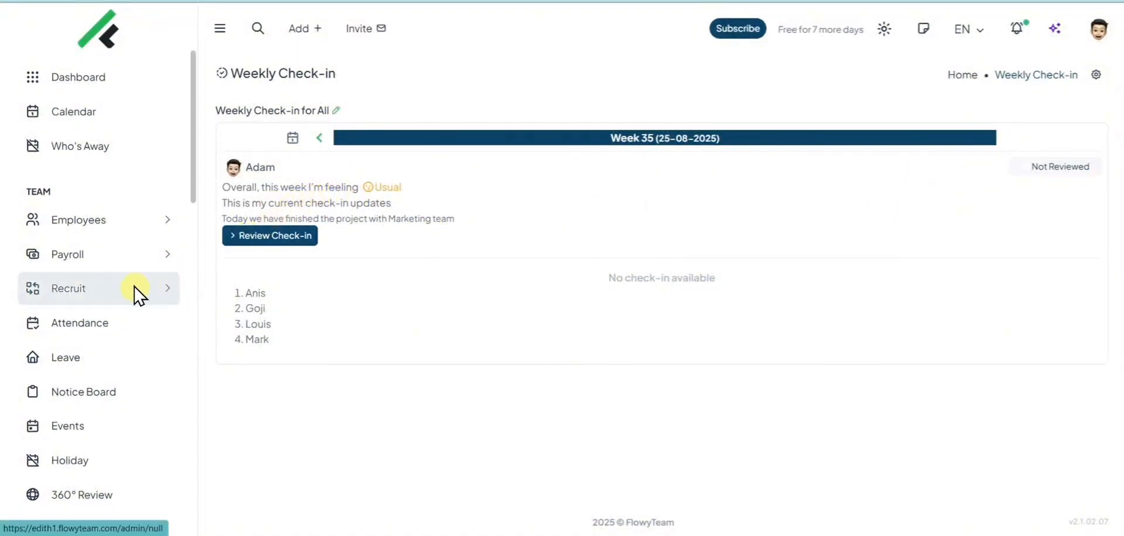
Open a new reward form from the Rewards list and examine its fields and scoring calculation options
scroll(134, 293, down, 7)
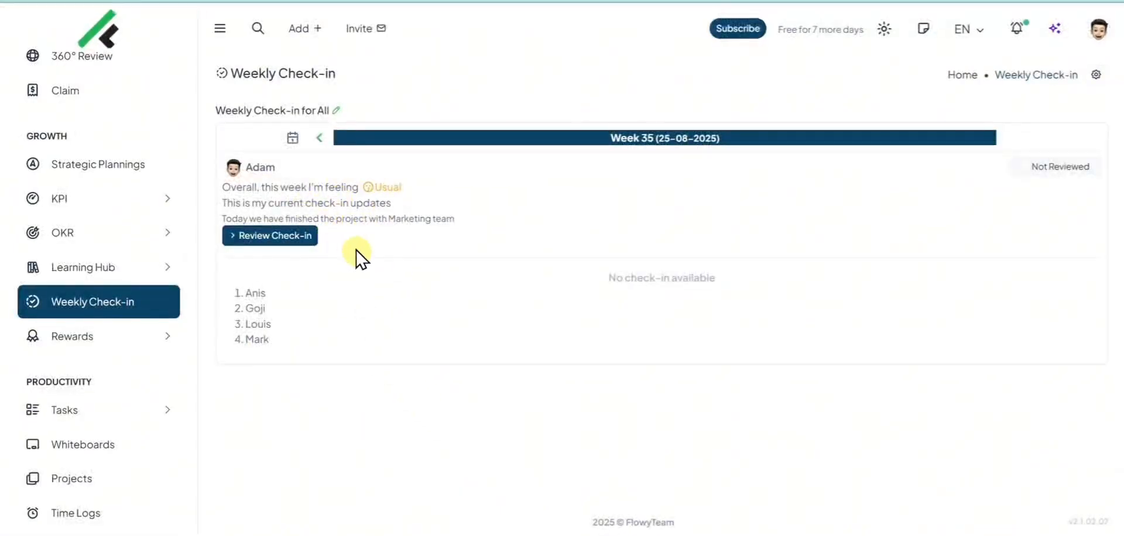
click(154, 336)
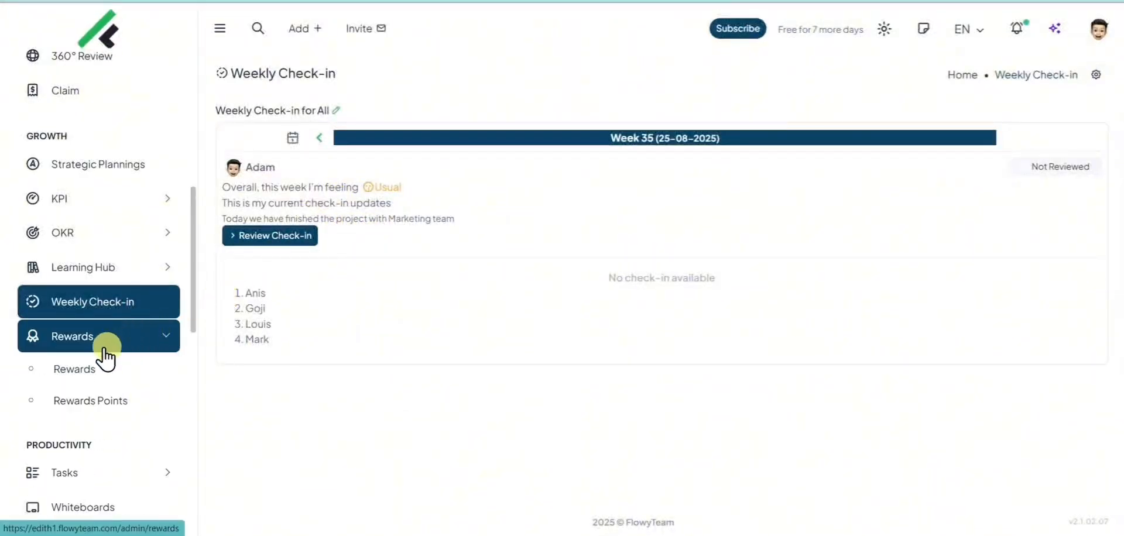
click(65, 382)
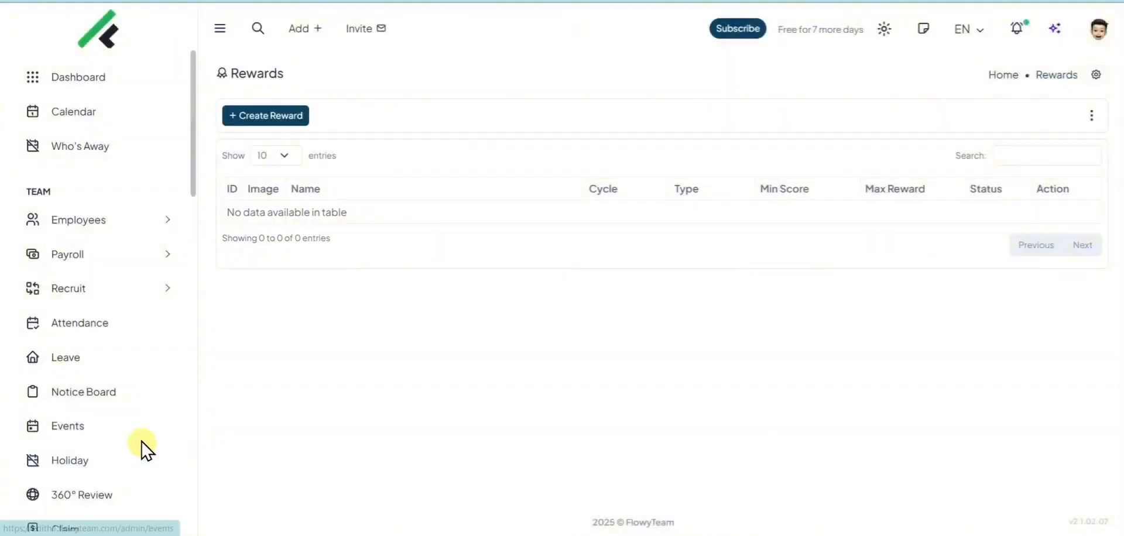
click(279, 117)
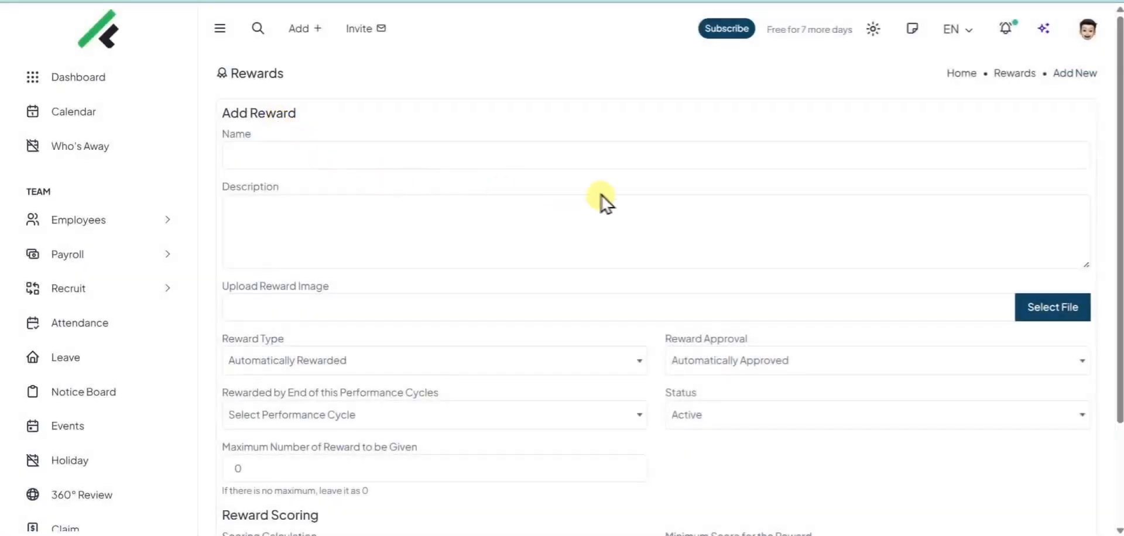
drag(1118, 95, 1117, 215)
click(582, 433)
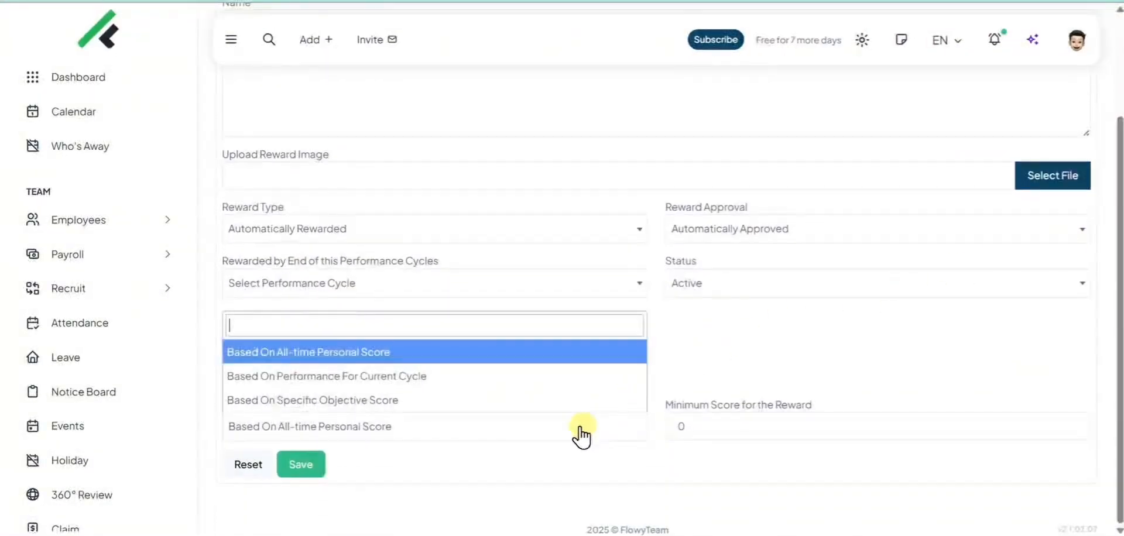
click(359, 450)
Open the Rewards Points approval page and view the company's points history
scroll(166, 418, down, 6)
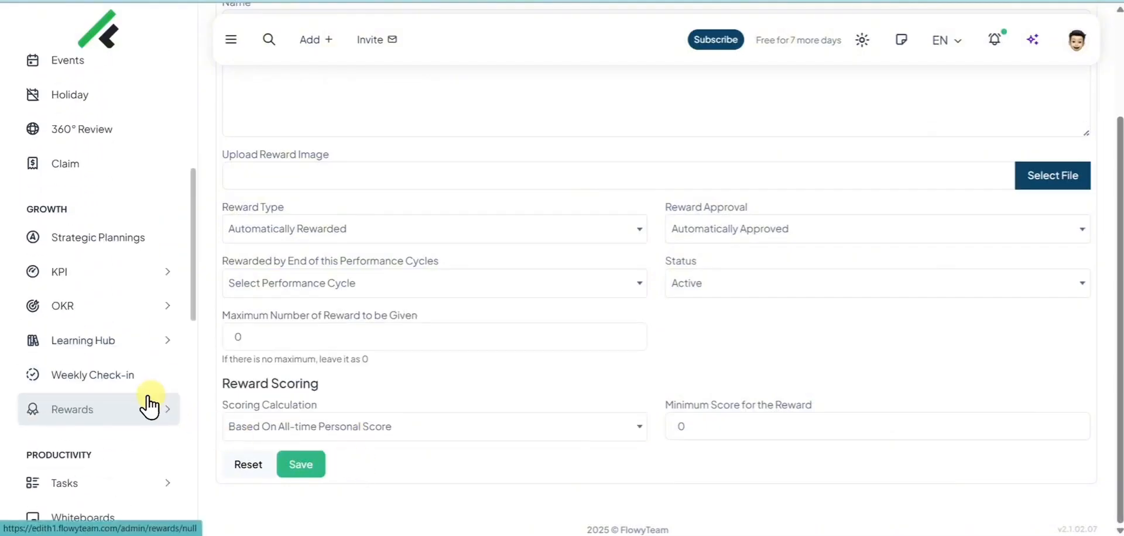
click(168, 413)
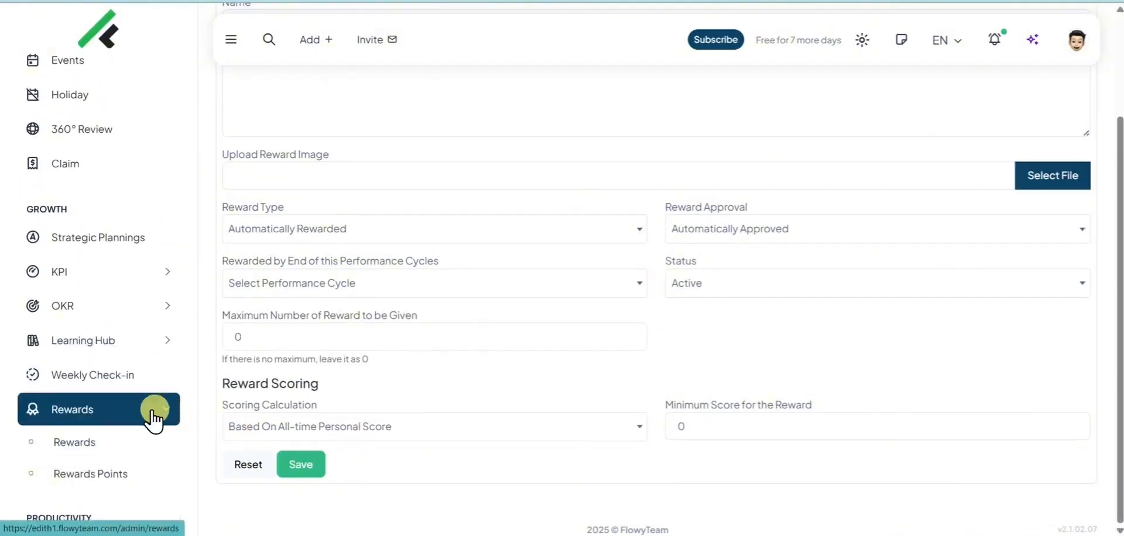
click(117, 474)
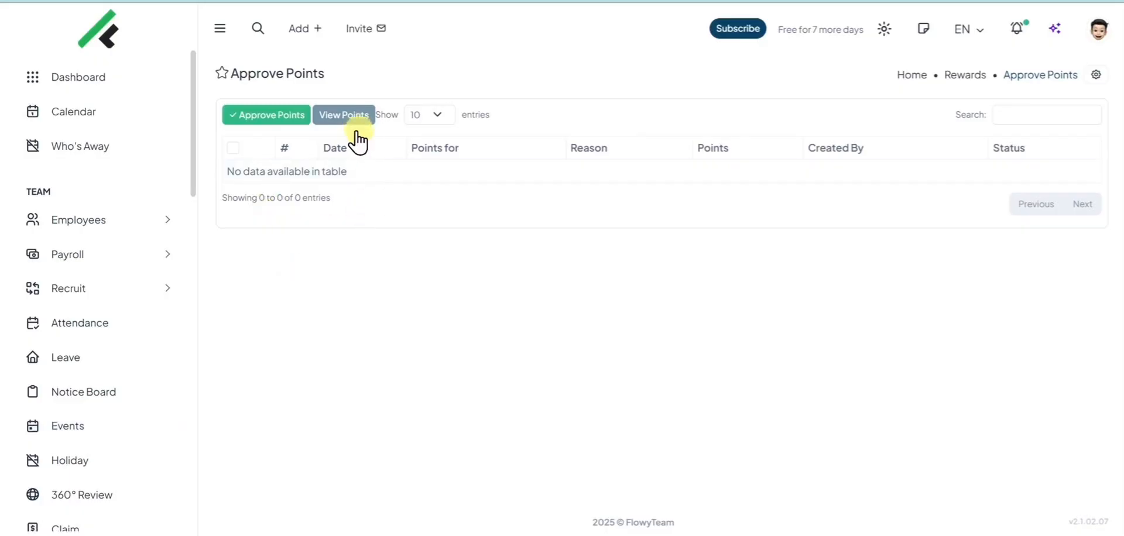
click(351, 126)
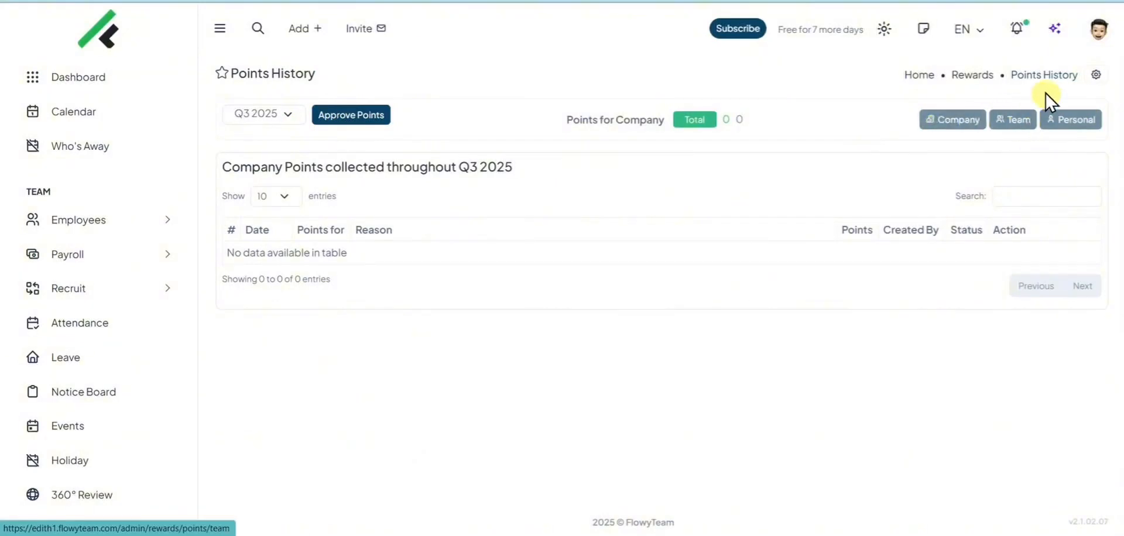
Switch to the employee view and check the Rewards page and its performance cycle selection
click(1098, 28)
click(924, 233)
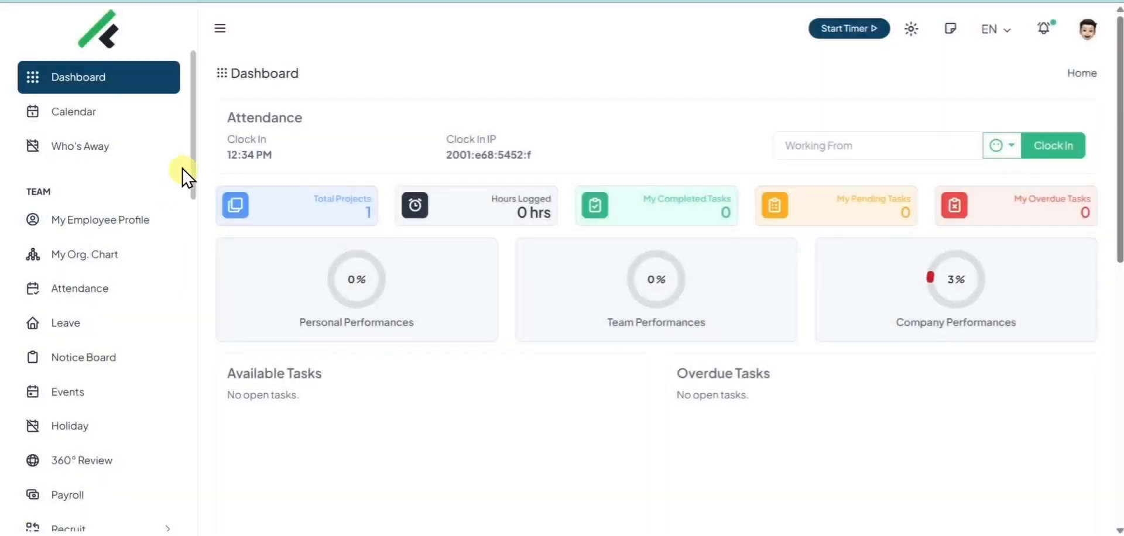
drag(182, 167, 190, 390)
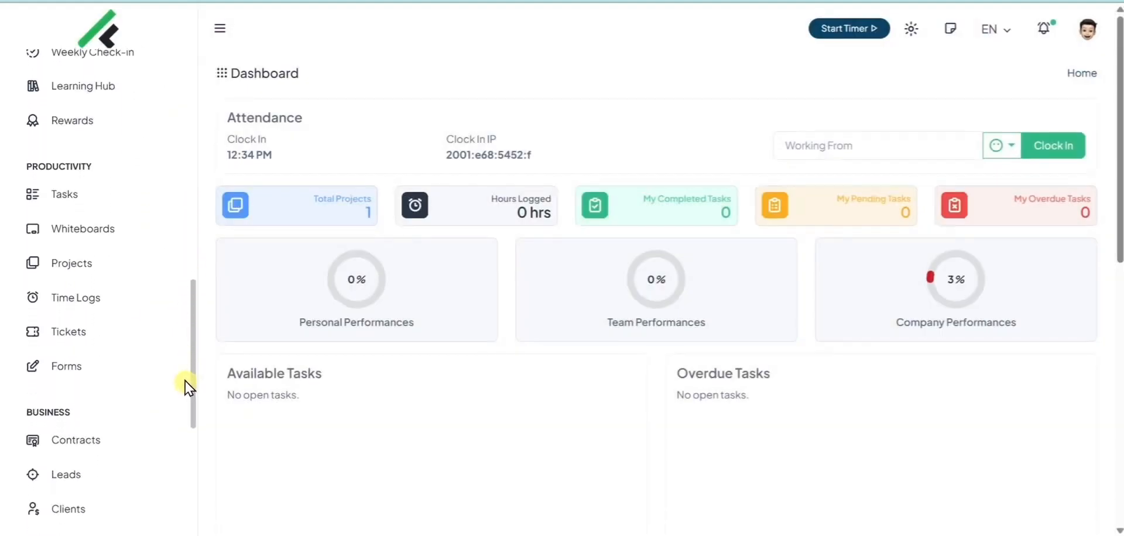
click(96, 145)
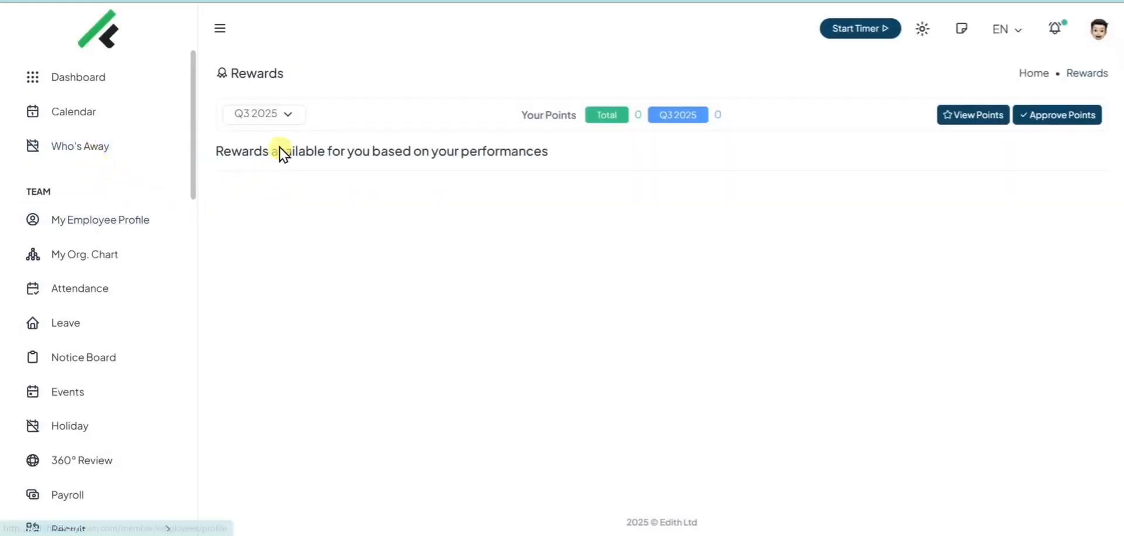
click(291, 114)
click(277, 134)
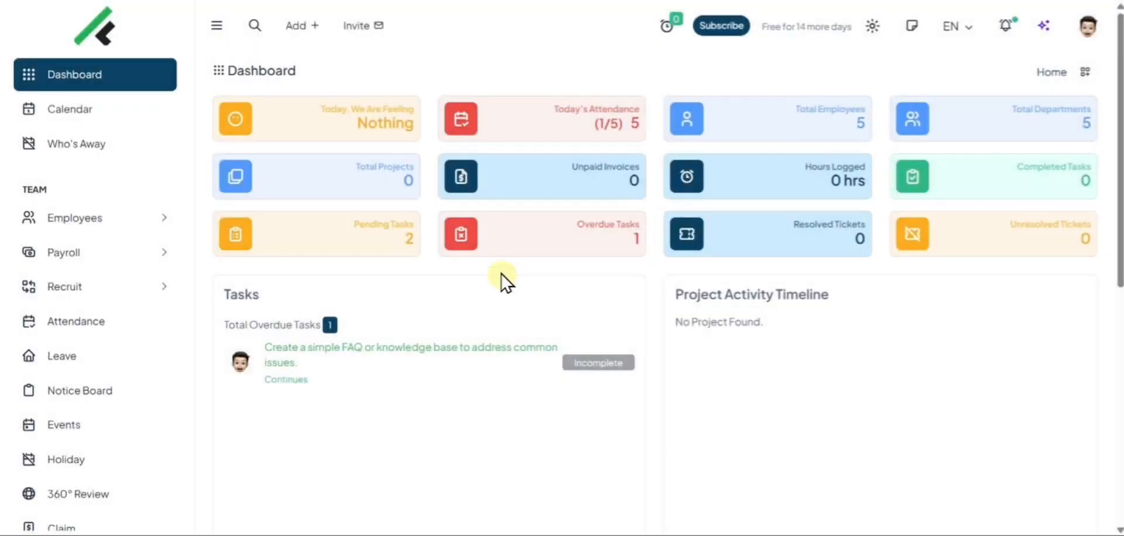
Mark the R&D task about researching and testing customer support automation tools as Completed in the admin Tasks list
scroll(152, 199, down, 9)
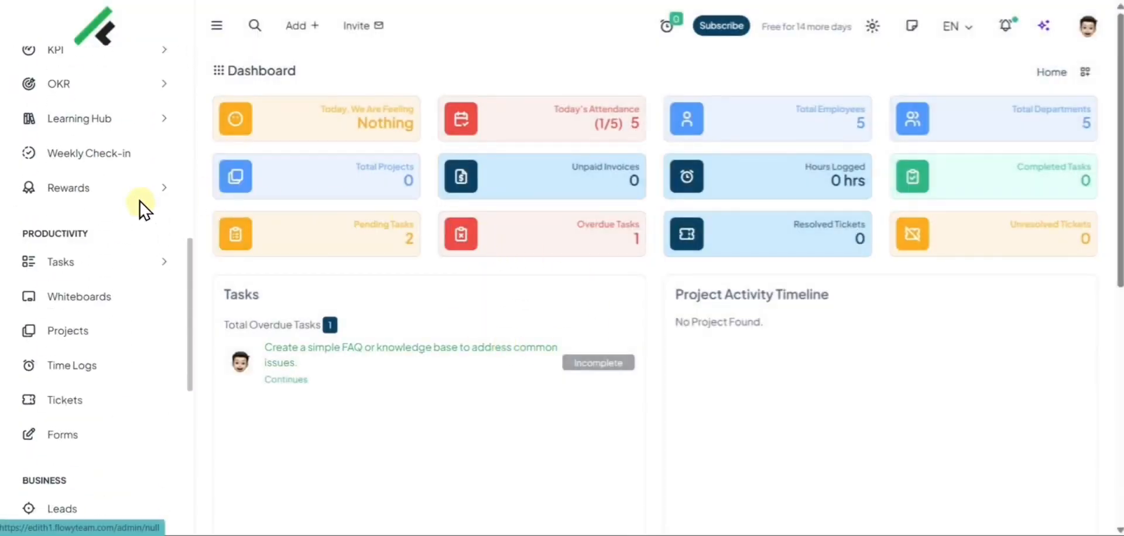
click(117, 269)
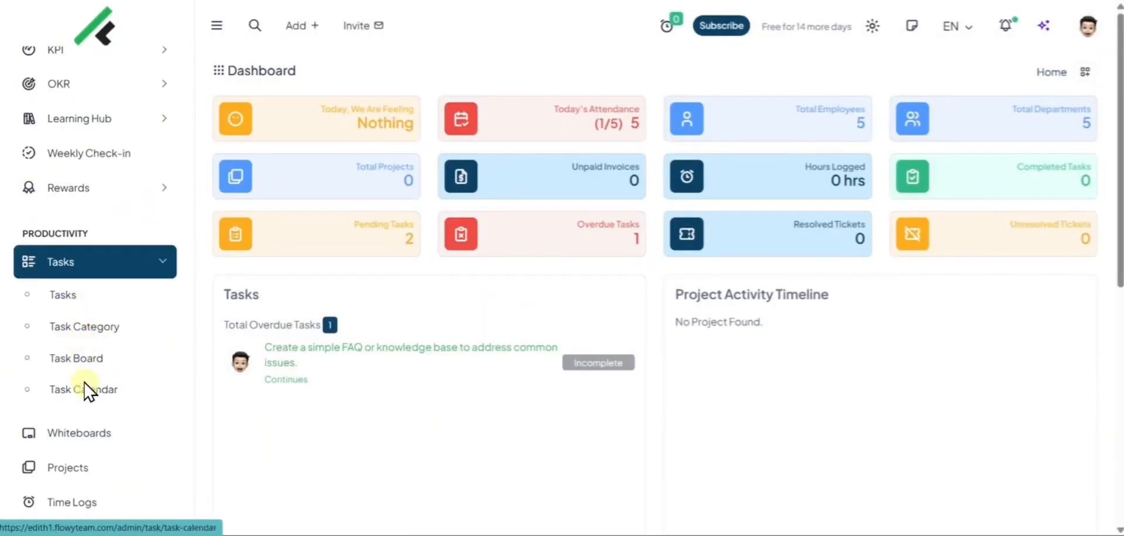
click(77, 298)
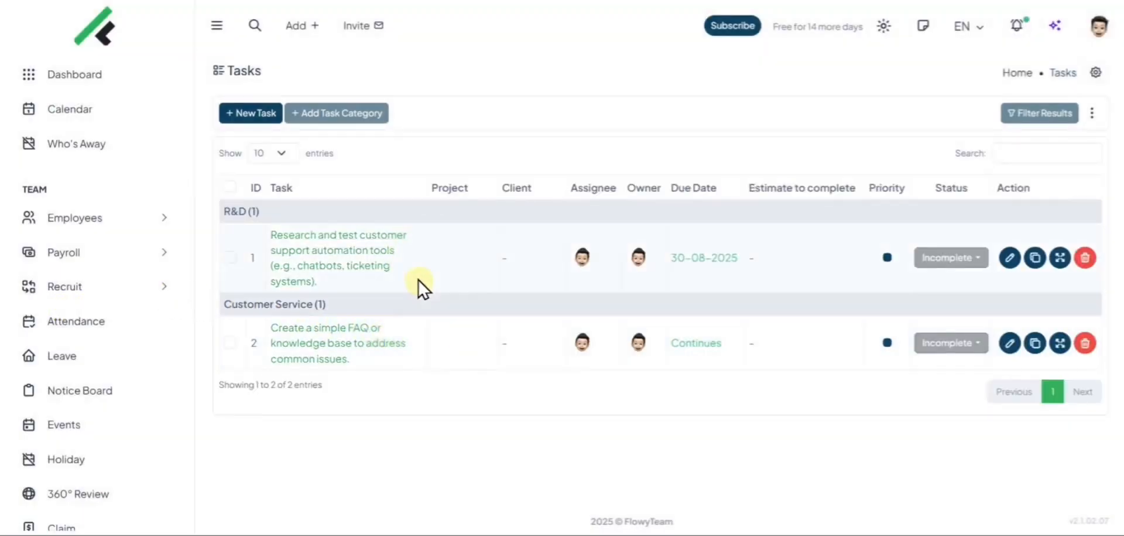
click(924, 269)
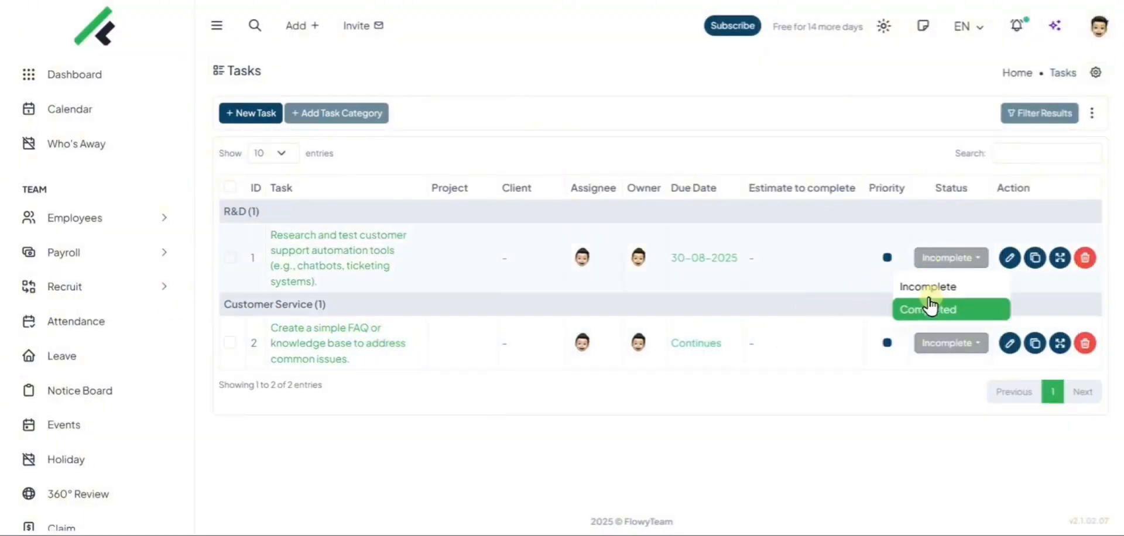
click(927, 308)
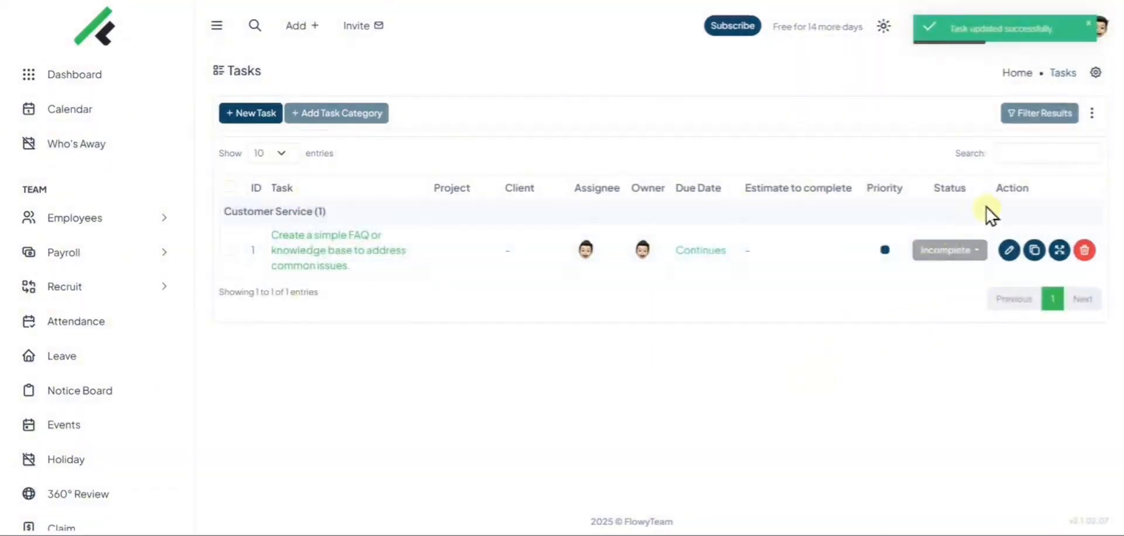
Filter the Tasks list with completed tasks and OKR tasks no longer hidden, then close the filter options
click(1084, 114)
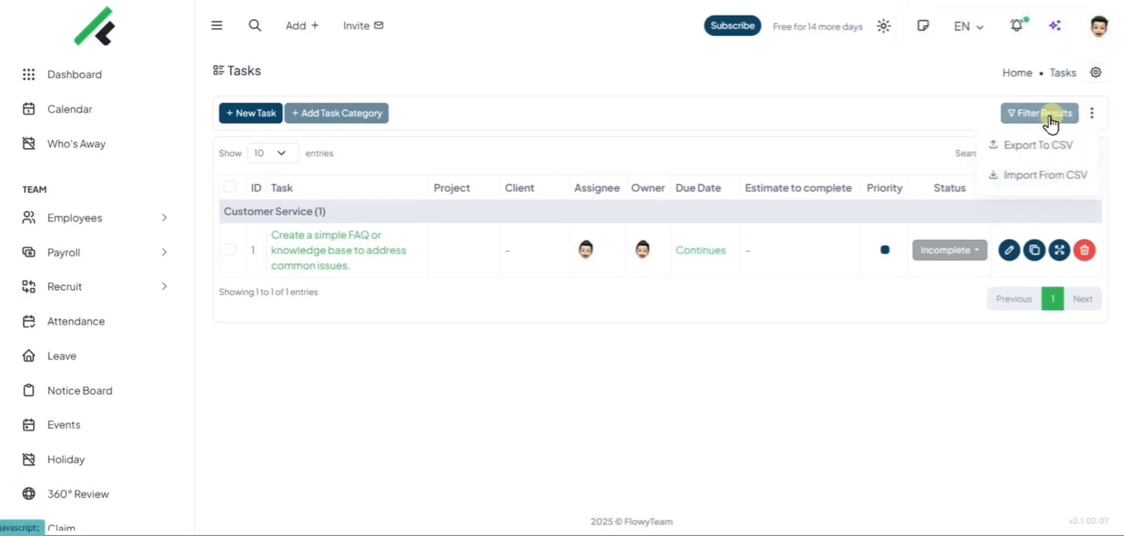
click(1049, 117)
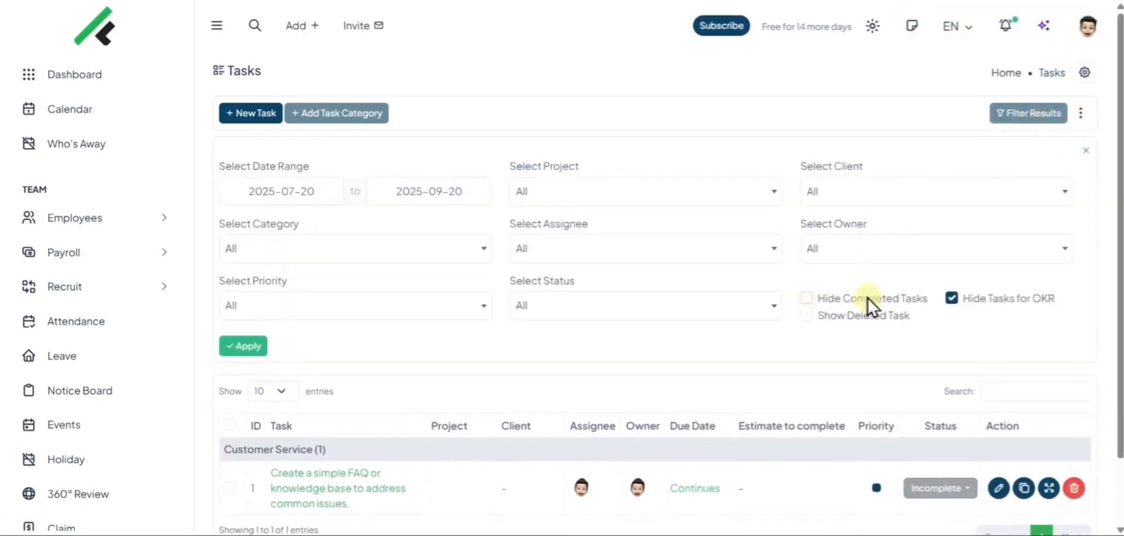
click(245, 347)
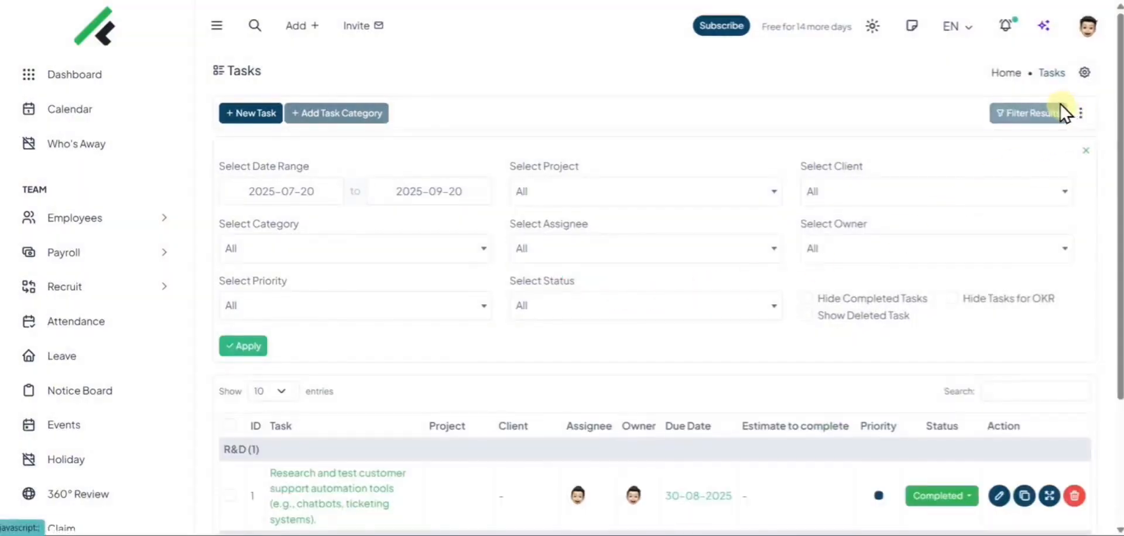
click(1035, 117)
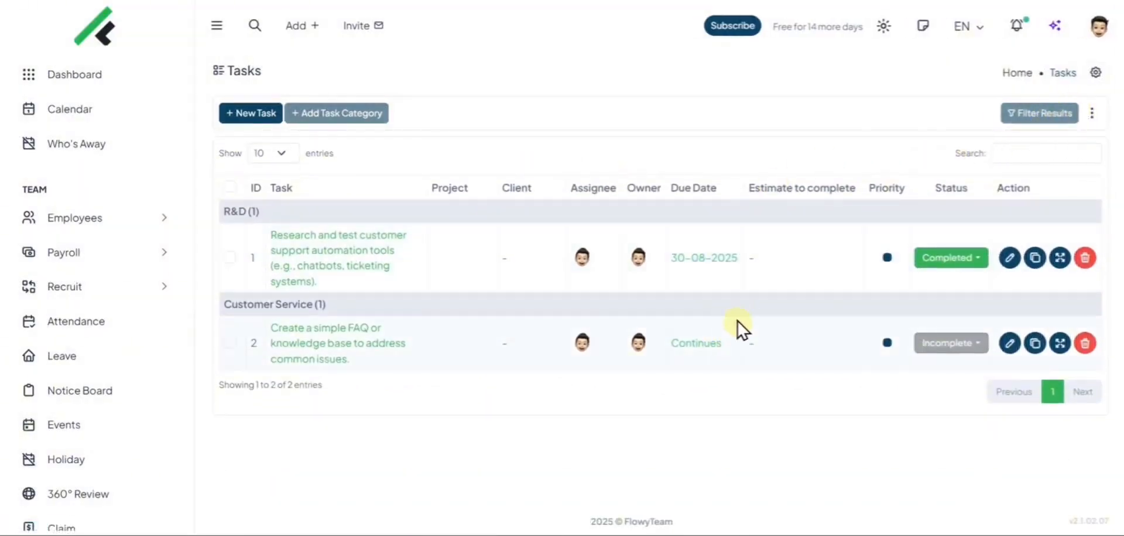
Open a new task form and review its fields, from title and category through dates, assignee, priority and file upload
click(256, 114)
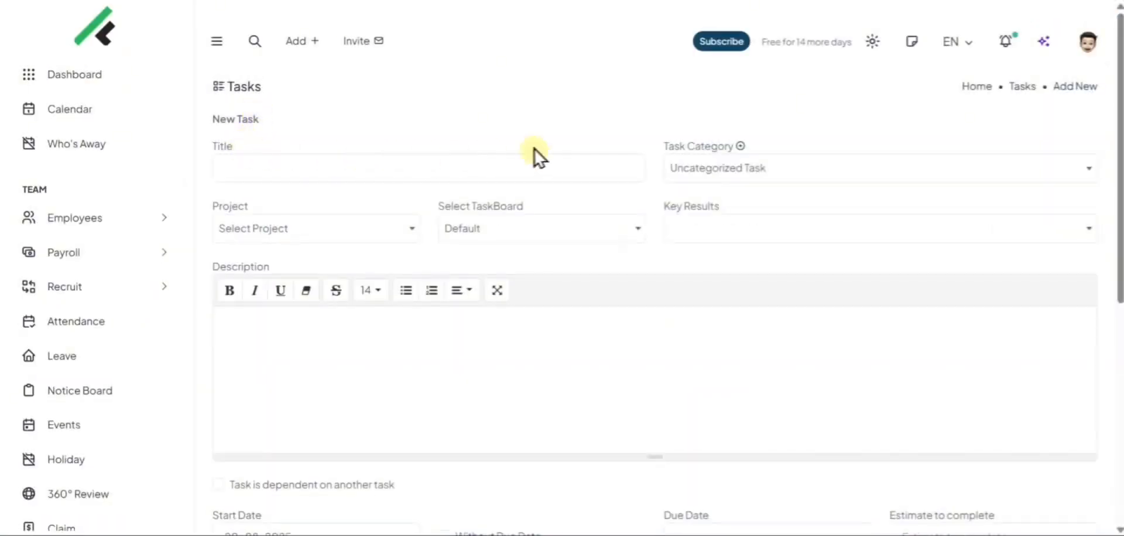
scroll(932, 118, down, 4)
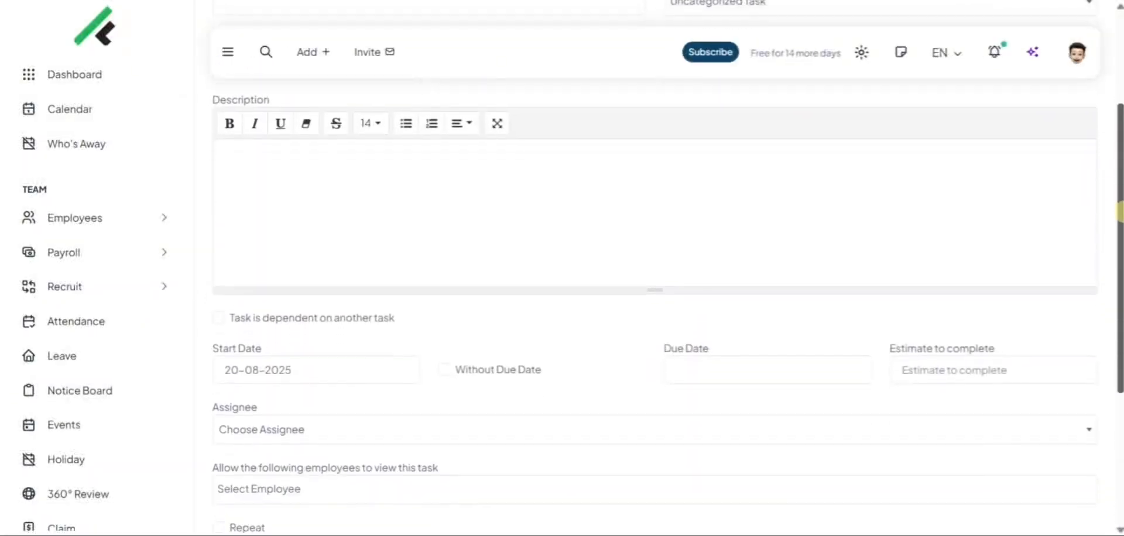
scroll(668, 263, down, 3)
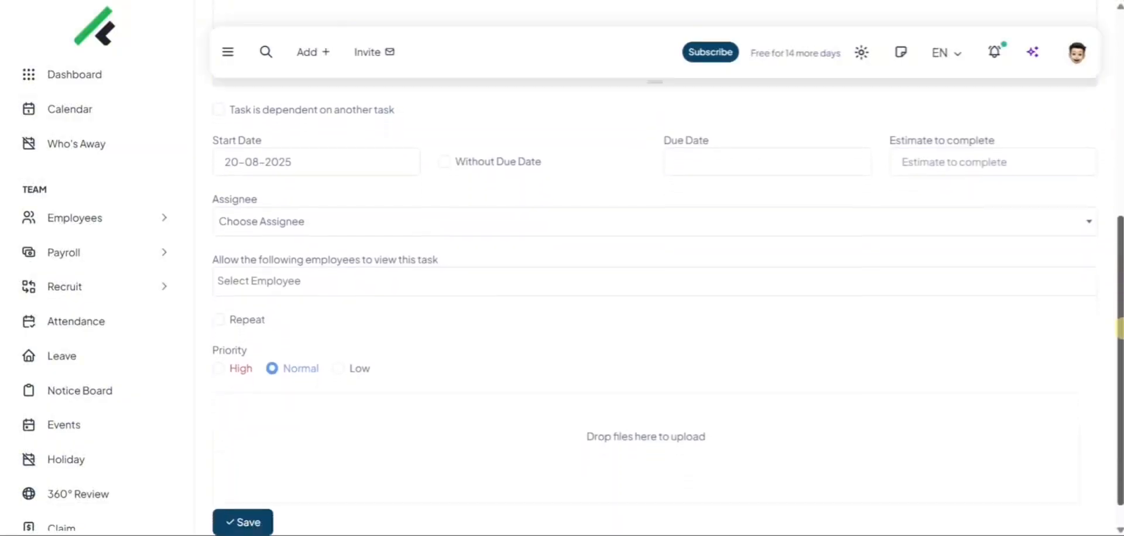
drag(1119, 353, 1080, 117)
Add a task category named Website from the new task form and check the category choices
click(706, 173)
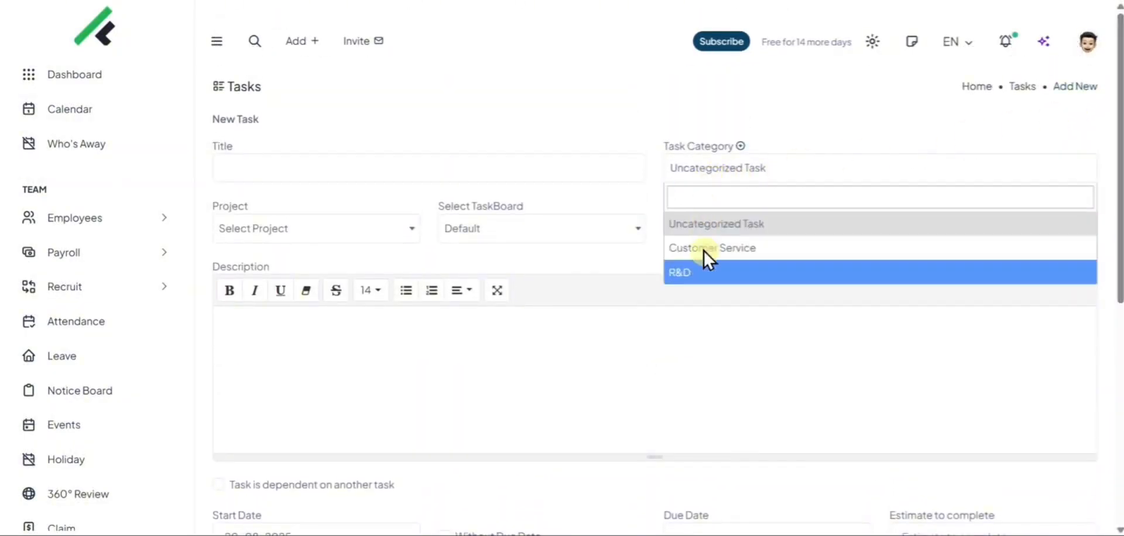
click(740, 146)
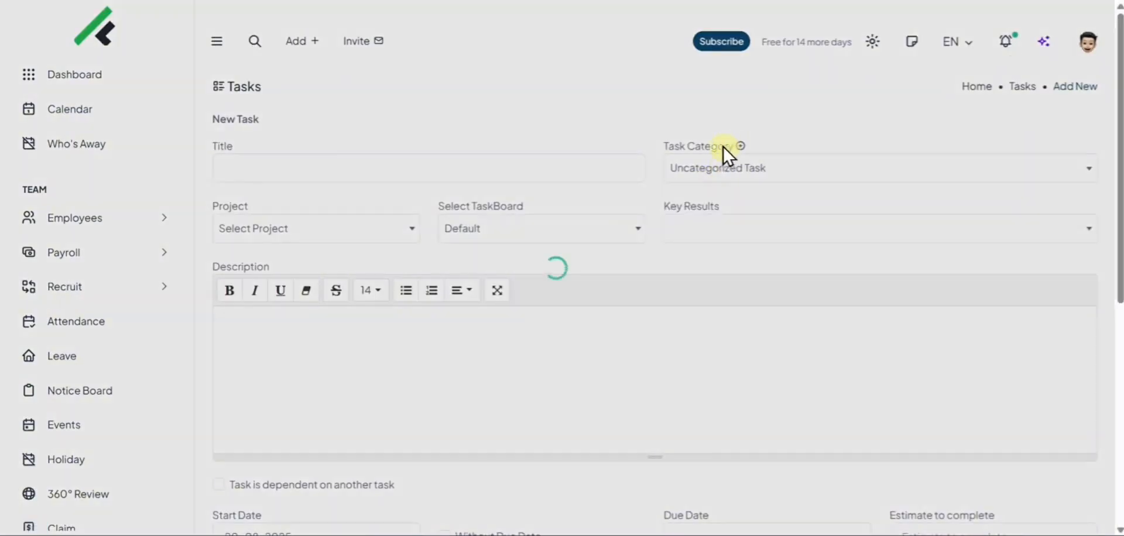
text(Web)
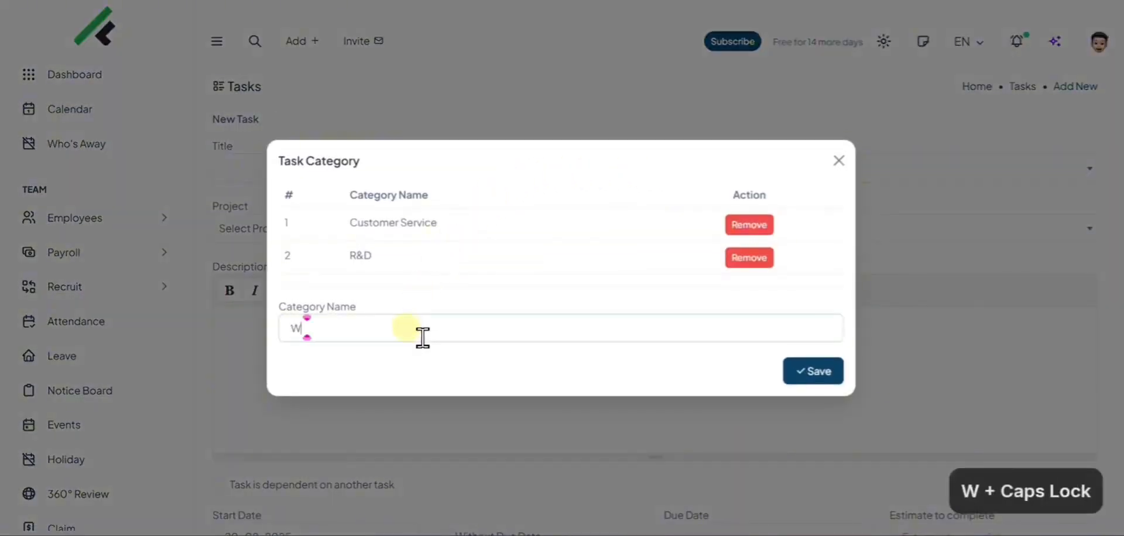
text(site)
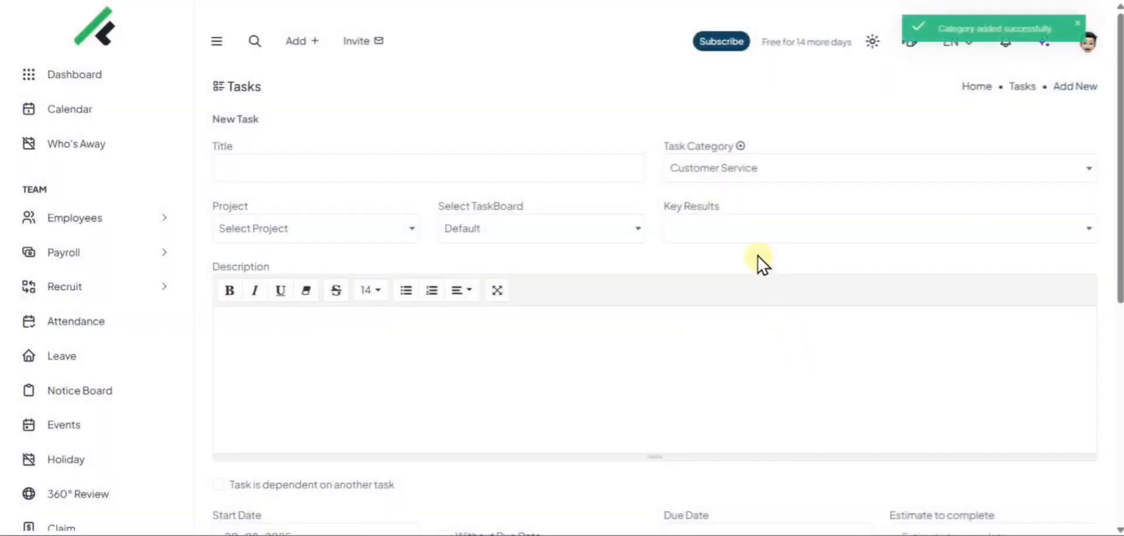
click(726, 173)
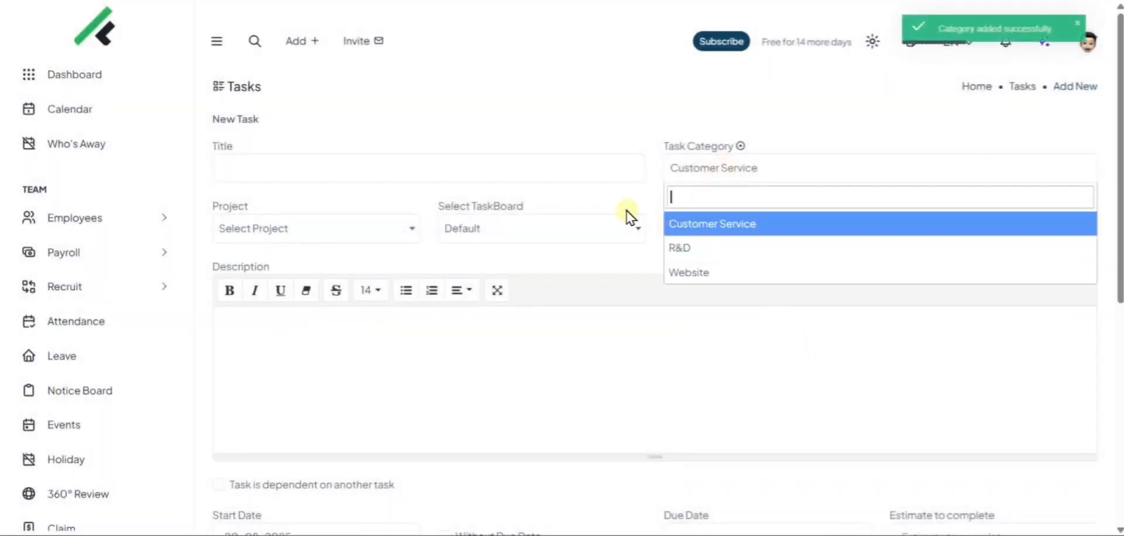
click(605, 196)
Leave the new task form, return to the Tasks list and open the Task Board
click(1022, 88)
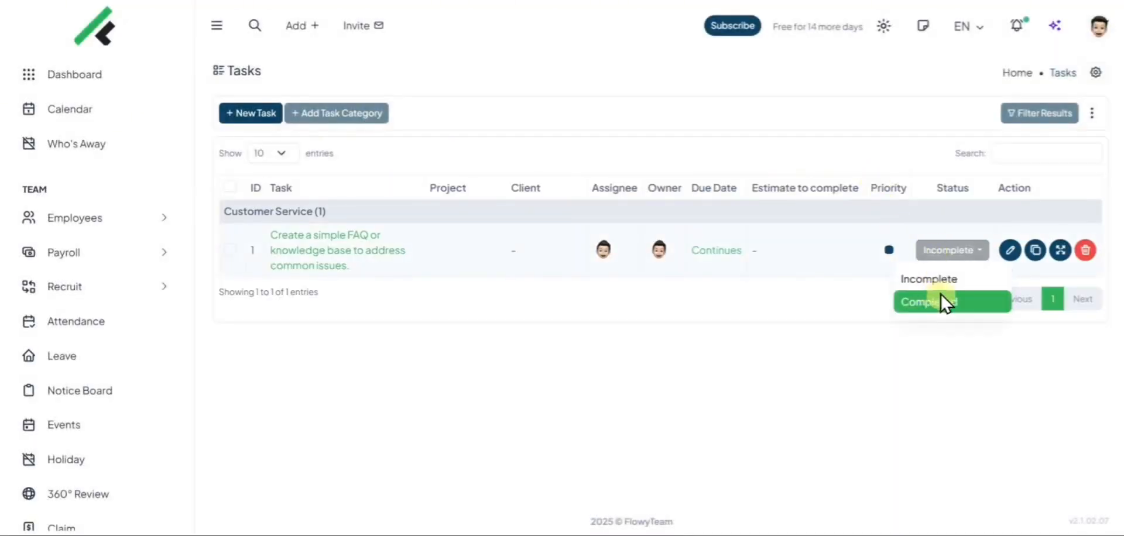
scroll(140, 281, down, 10)
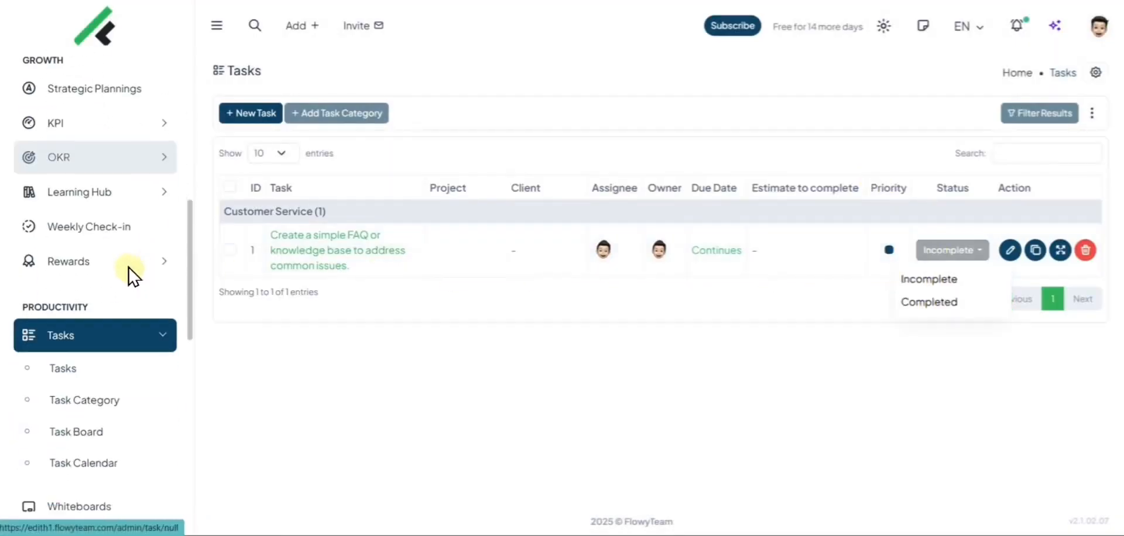
scroll(132, 278, down, 3)
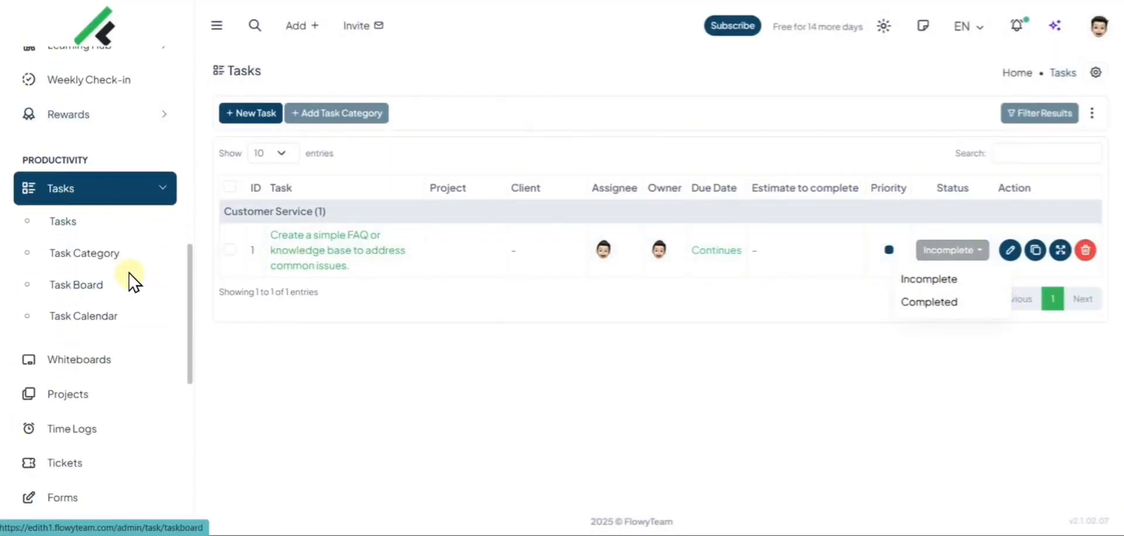
click(85, 287)
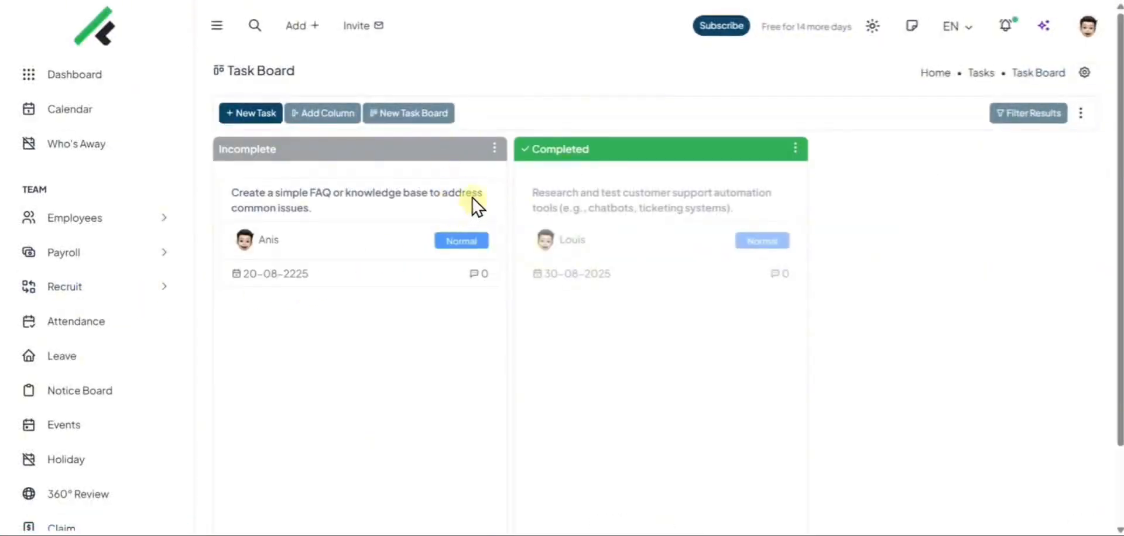
Add a Task Board column named In Progress with the yellow label color #cfbb21
click(302, 114)
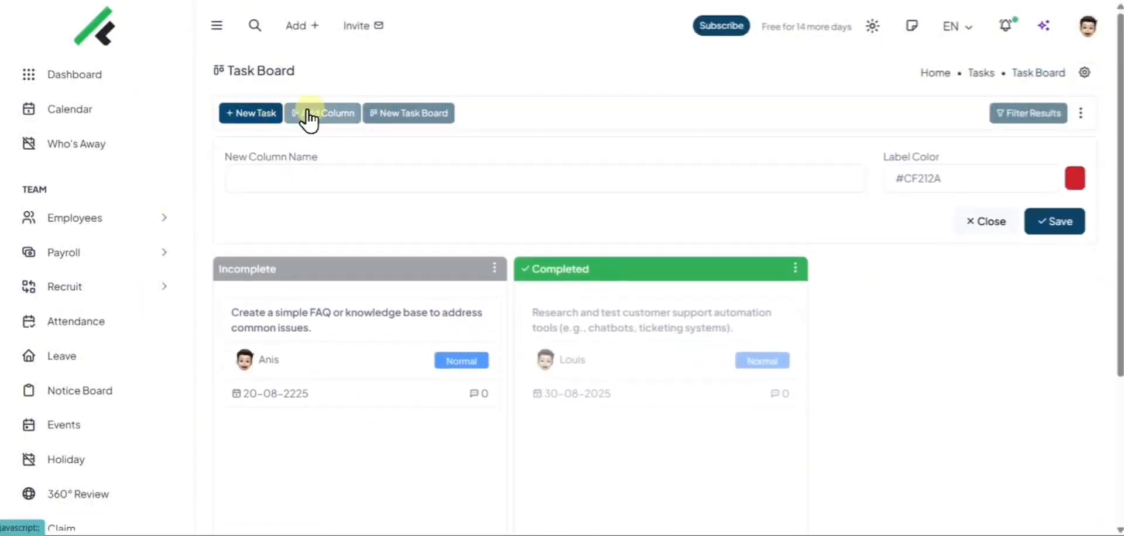
click(313, 179)
text(In)
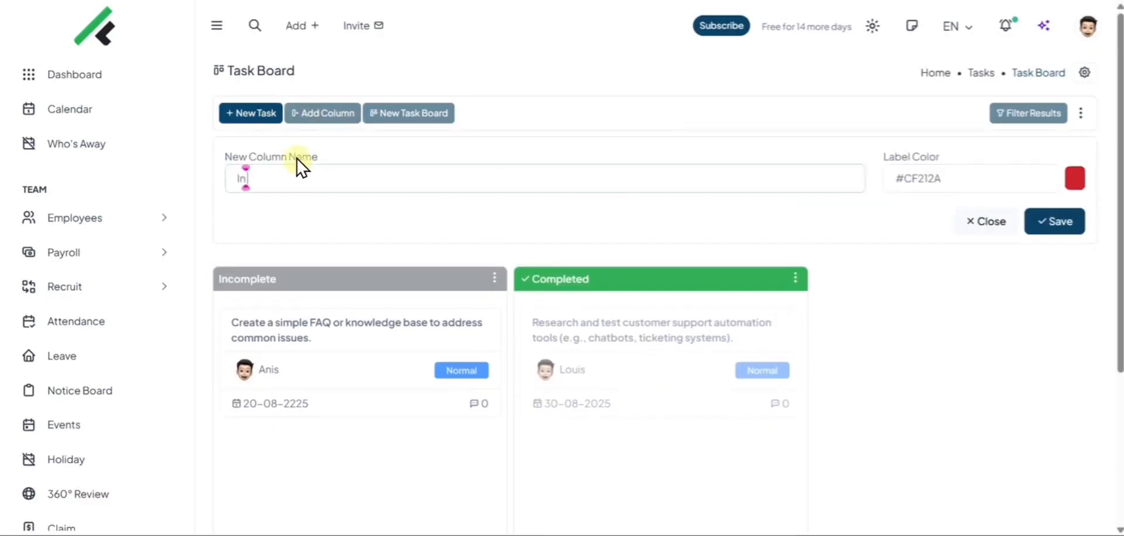
text( Pr)
key(BackSpace)
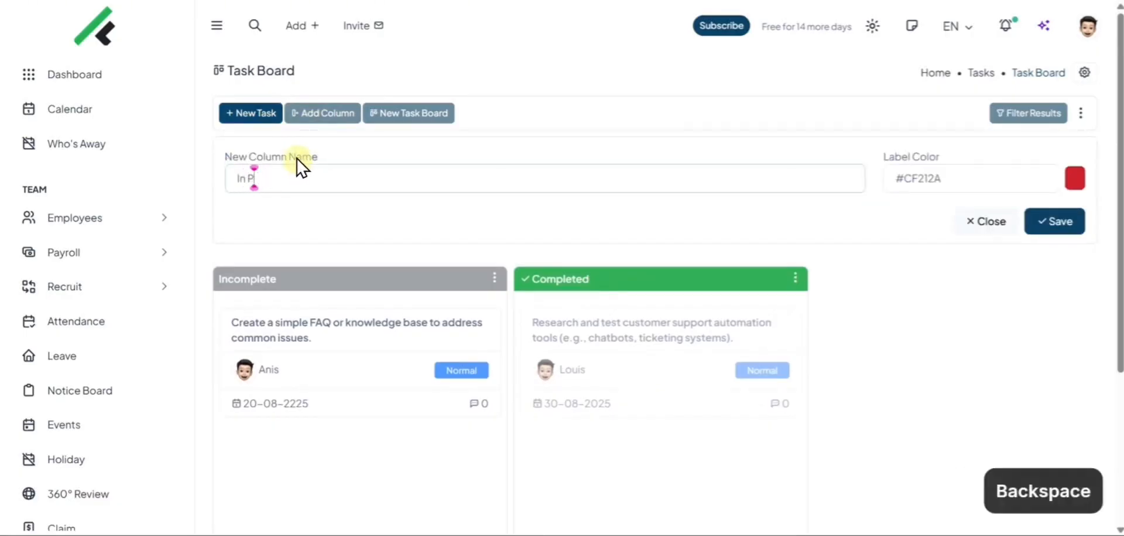
text(rogress)
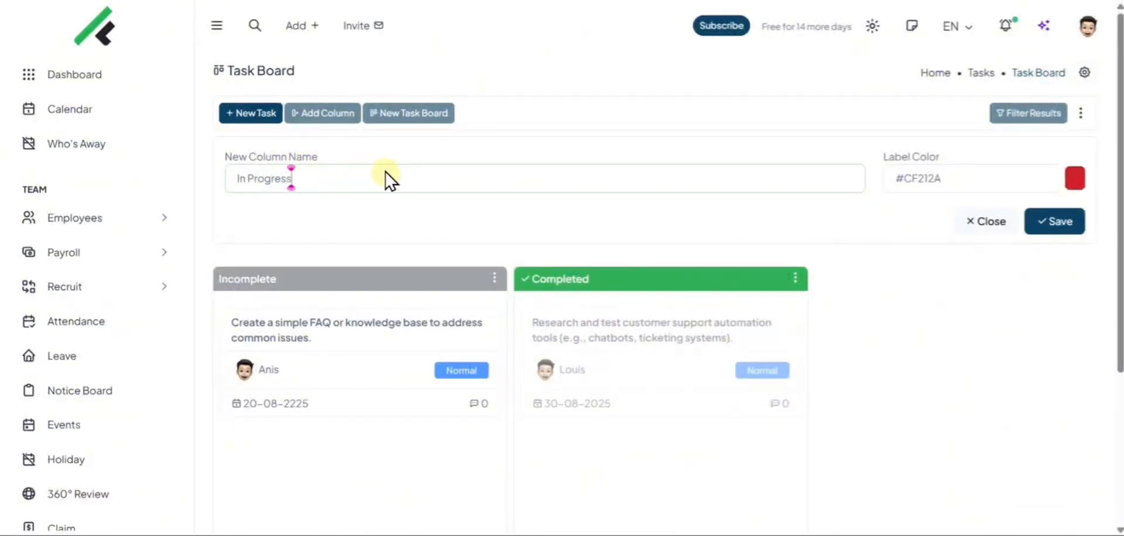
click(1074, 178)
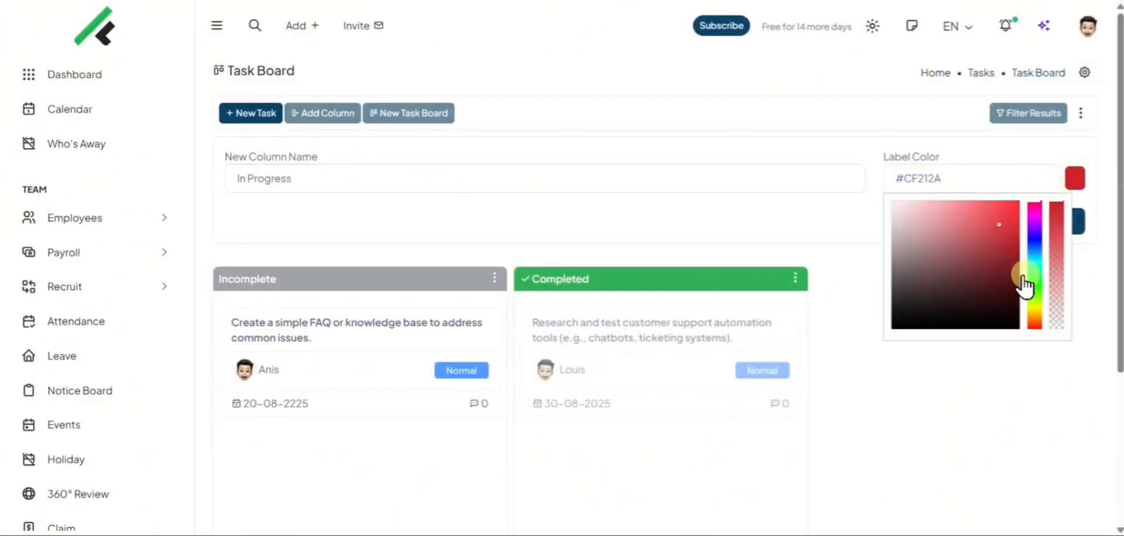
drag(1023, 277, 1034, 302)
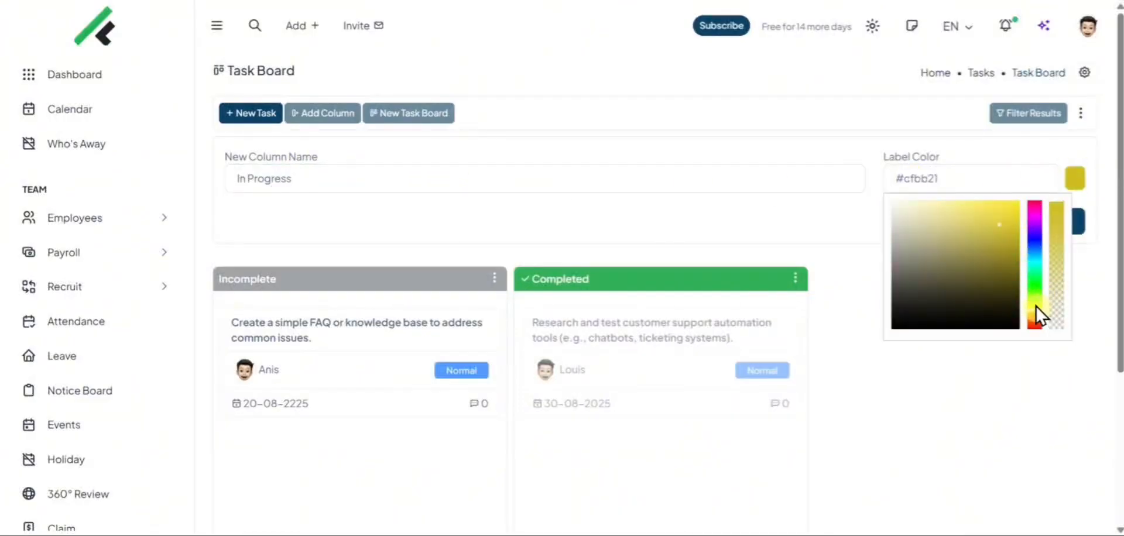
click(1075, 234)
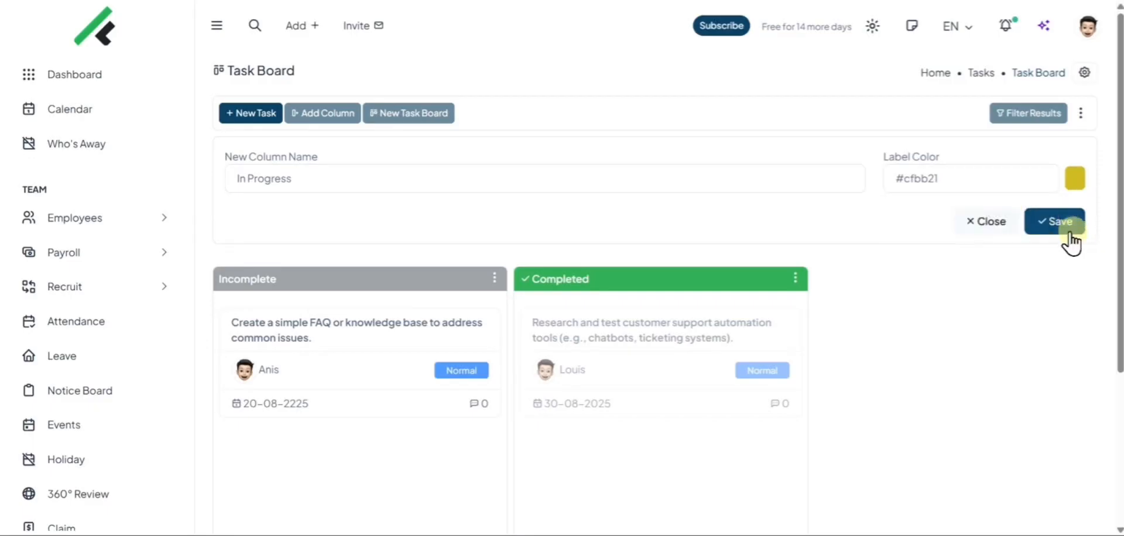
click(1052, 225)
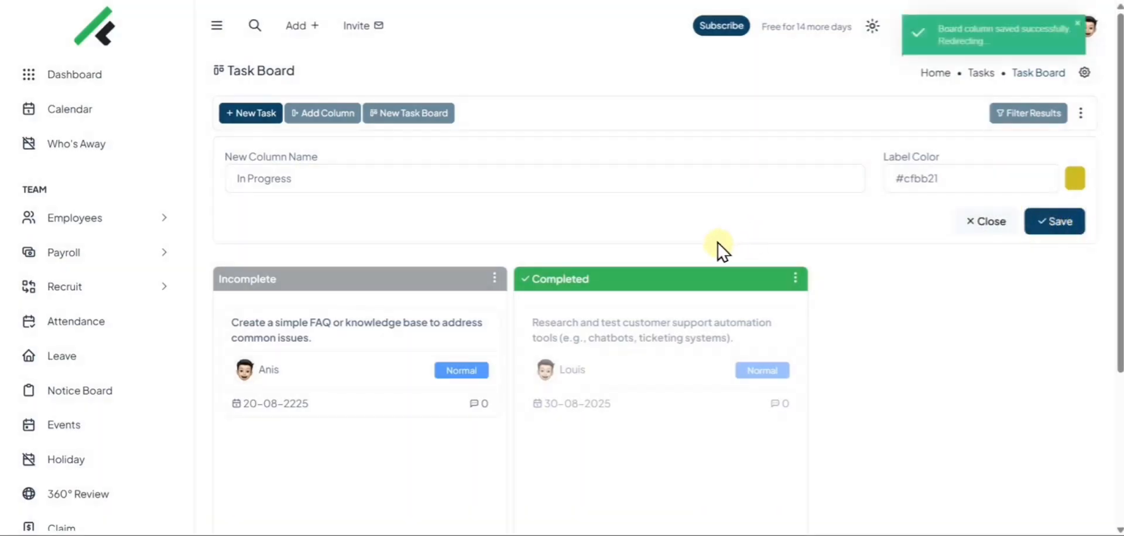
Set the In Progress column's position to 2 on the Task Board
click(490, 148)
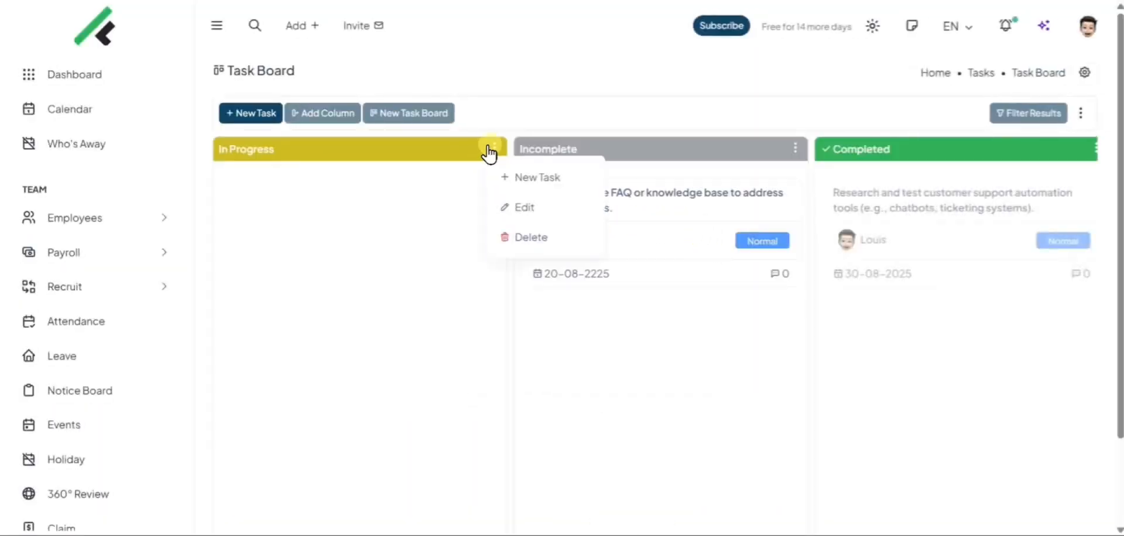
click(509, 206)
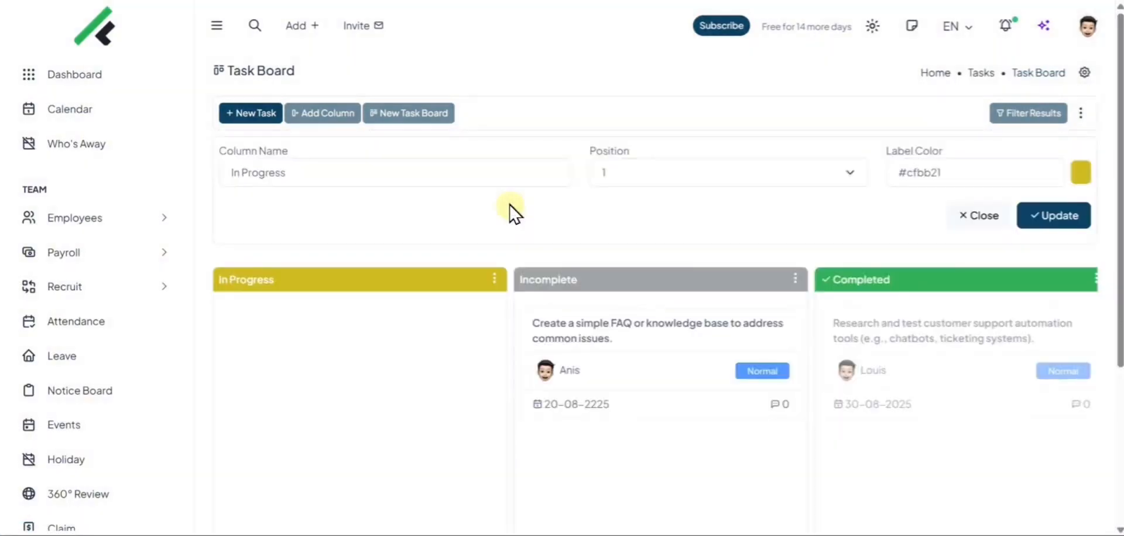
click(611, 187)
click(618, 215)
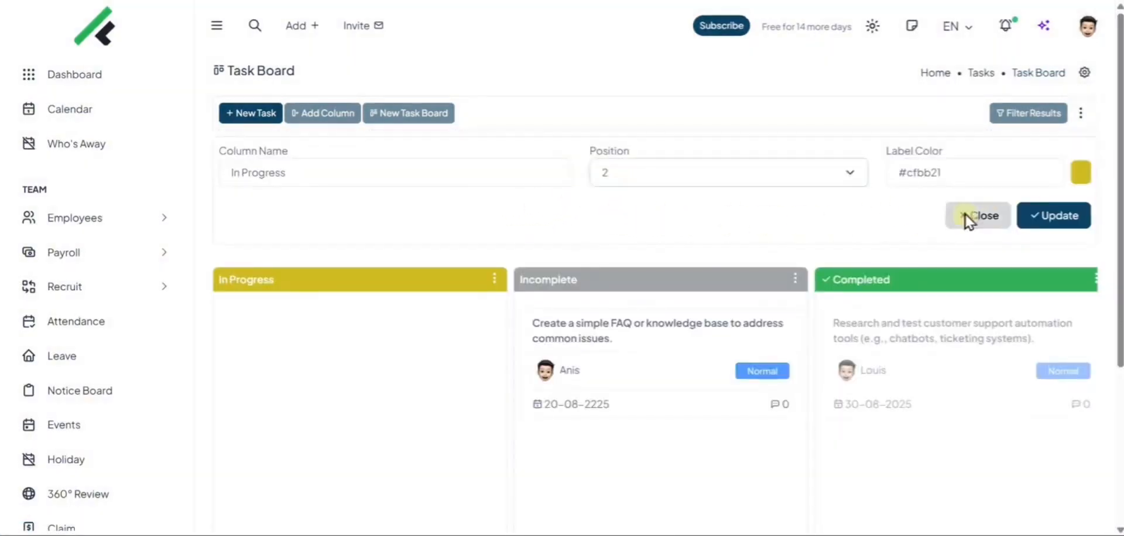
click(1033, 214)
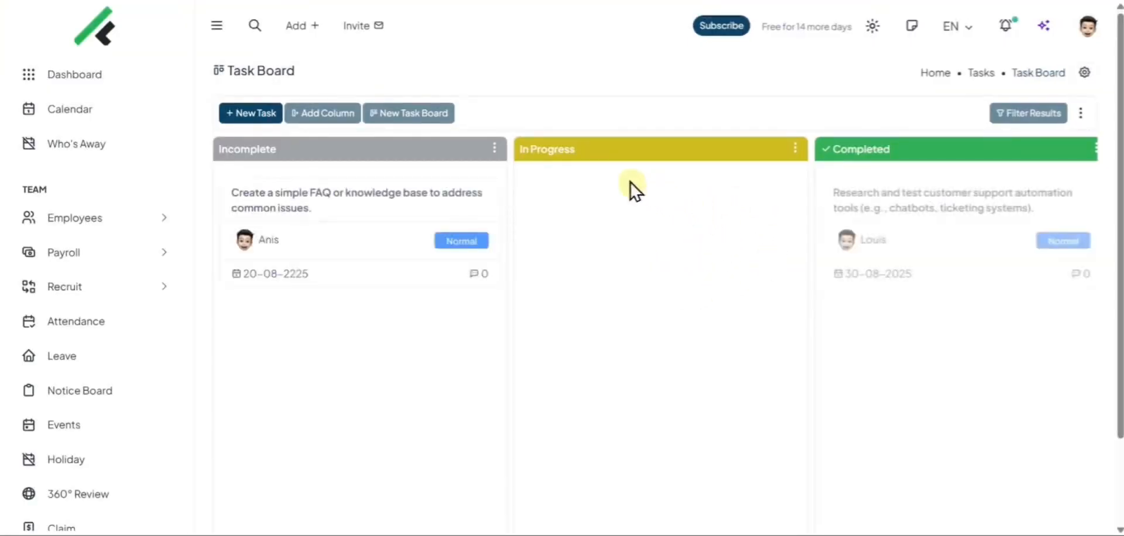
Create a new task board titled Research and Development, assign one employee to it, and view its columns
scroll(135, 241, down, 10)
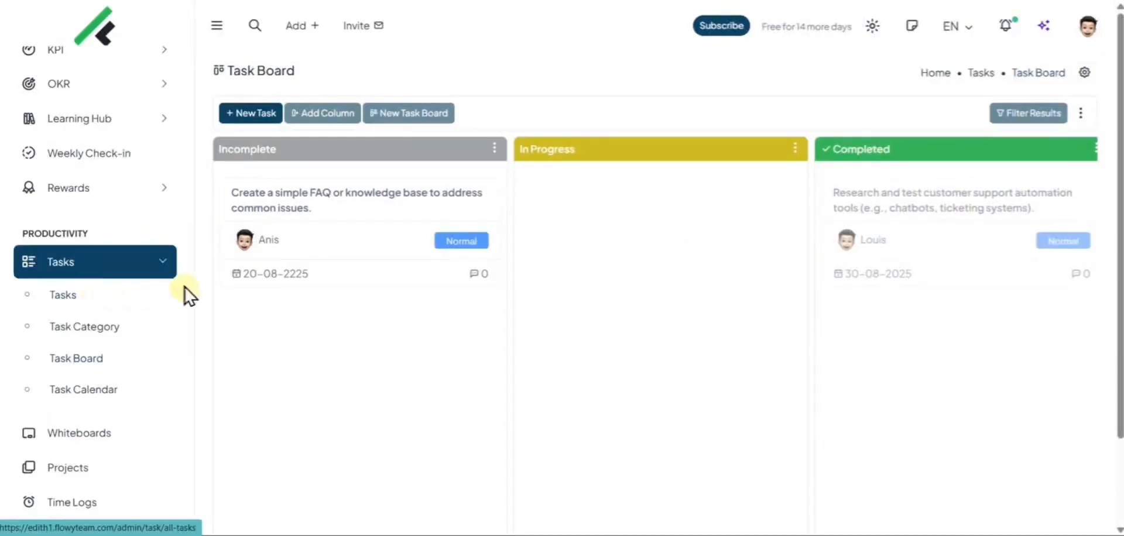
click(377, 116)
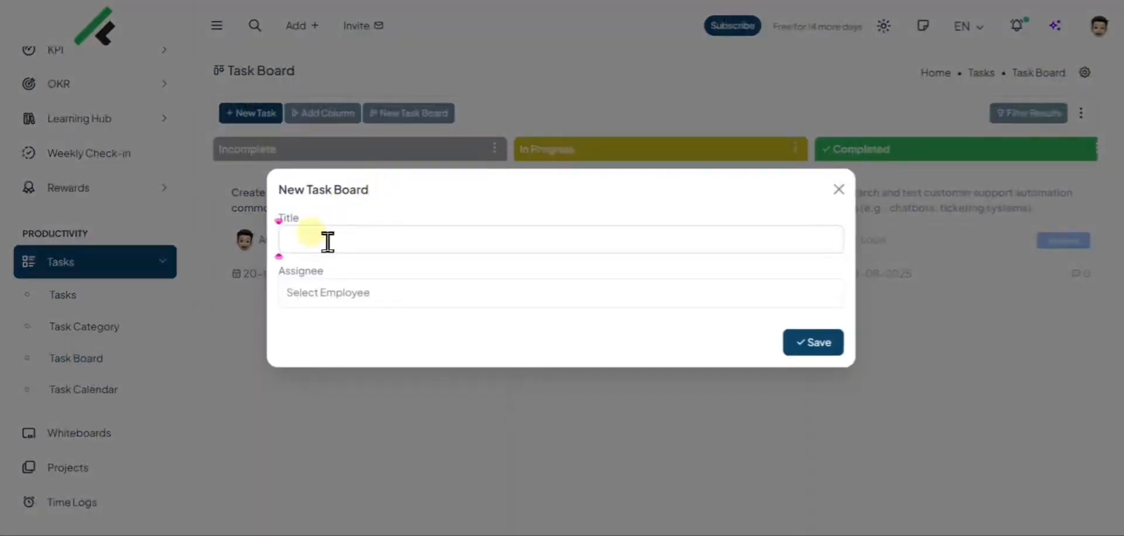
text(Research and Develo)
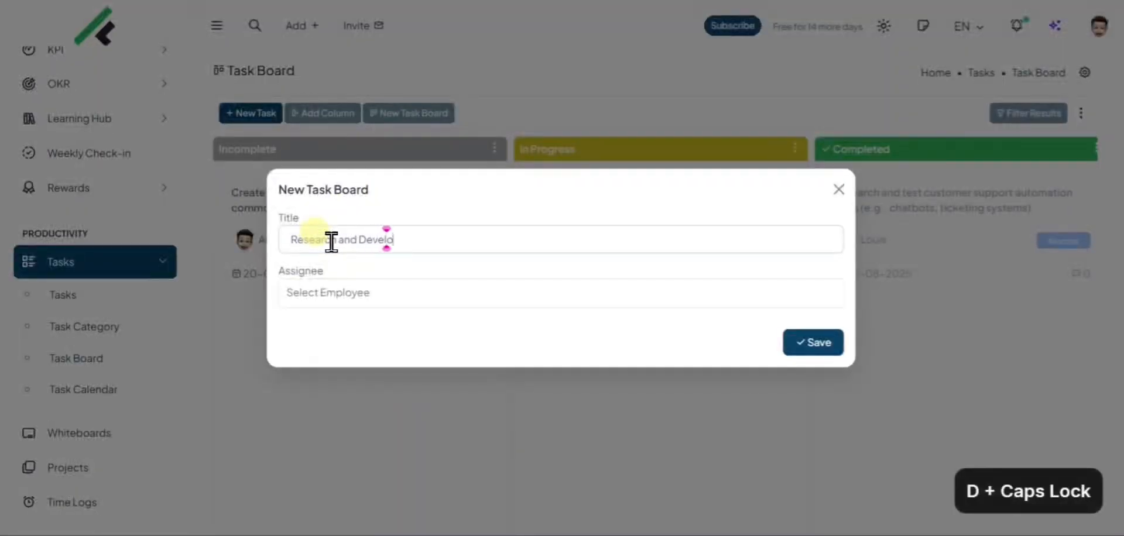
text(pment)
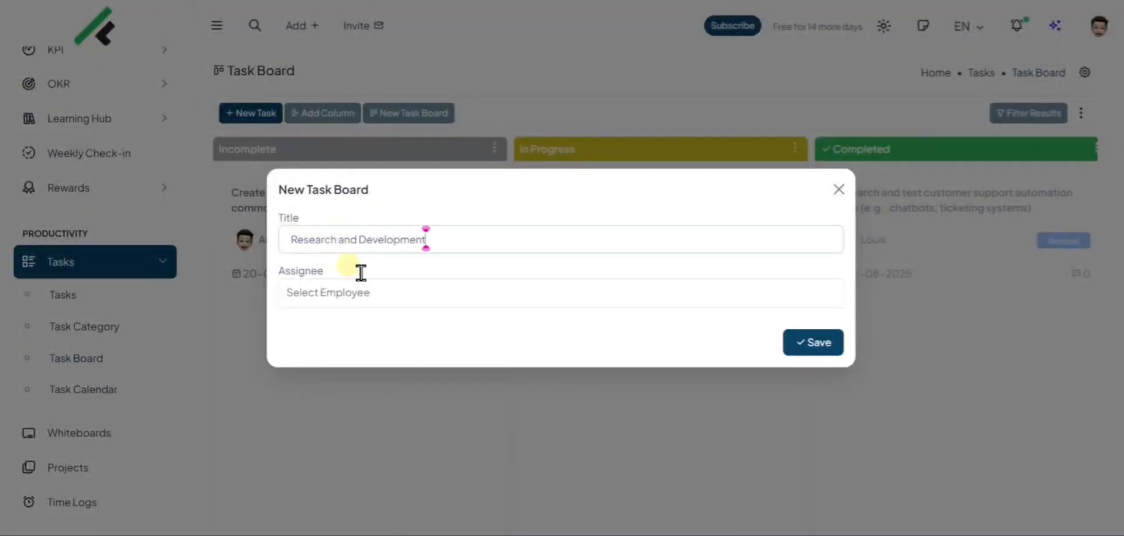
click(363, 292)
click(326, 397)
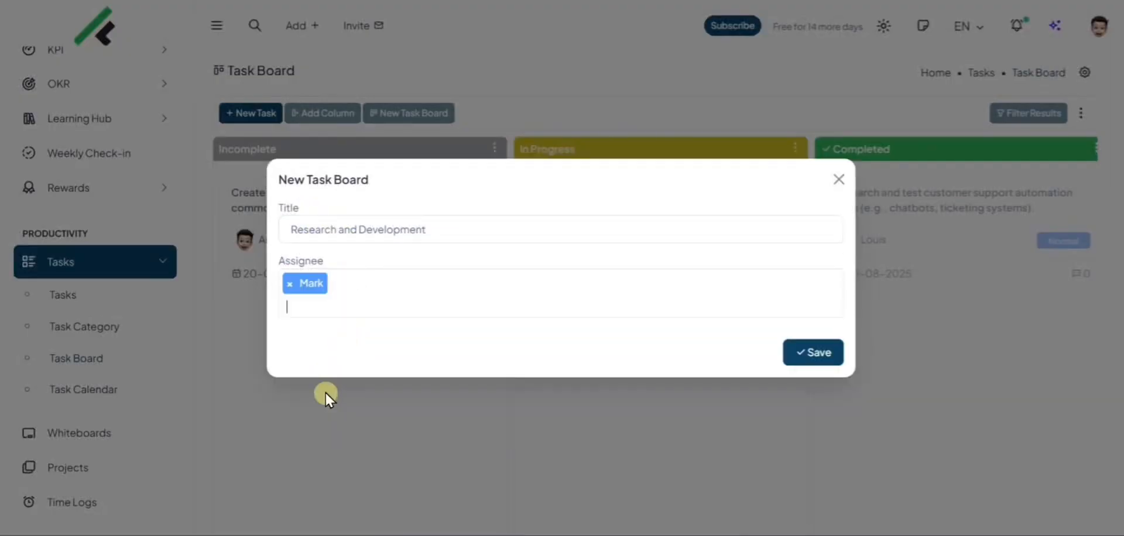
click(782, 355)
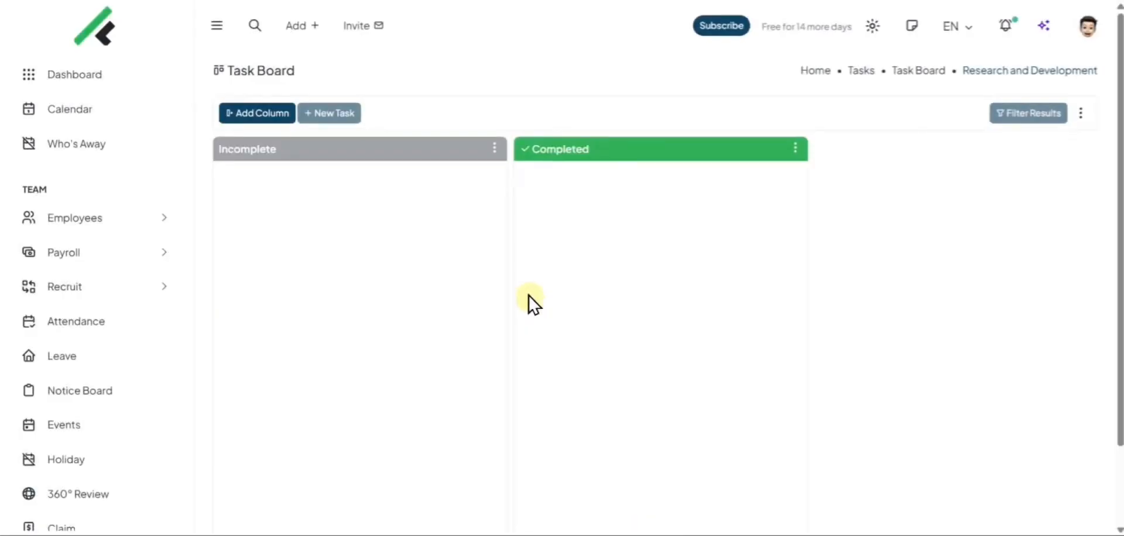
scroll(434, 352, down, 3)
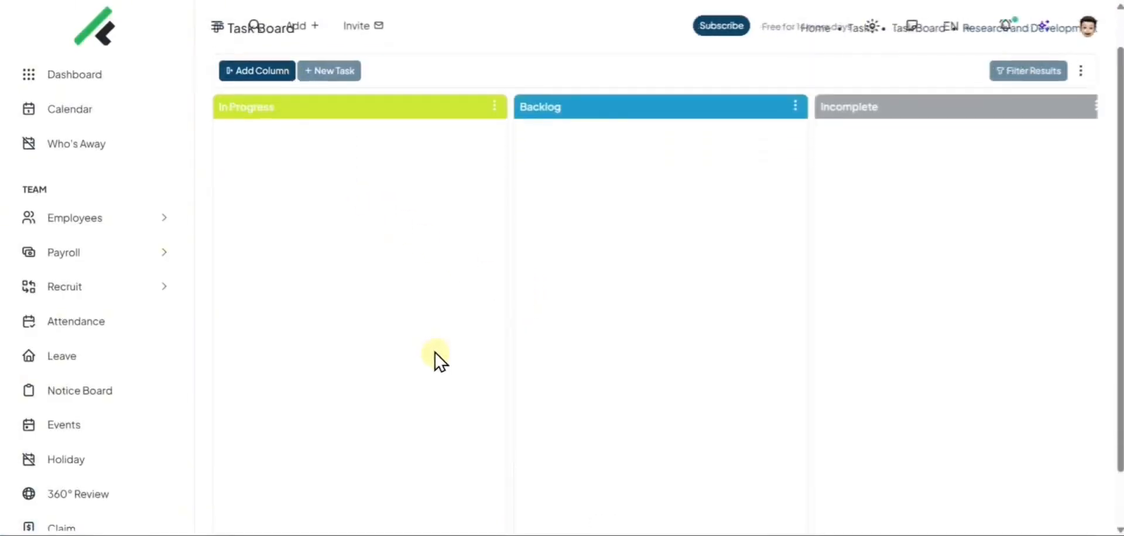
Return from the Research and Development board to the main Task Board page and view its Task Board List
scroll(679, 334, up, 2)
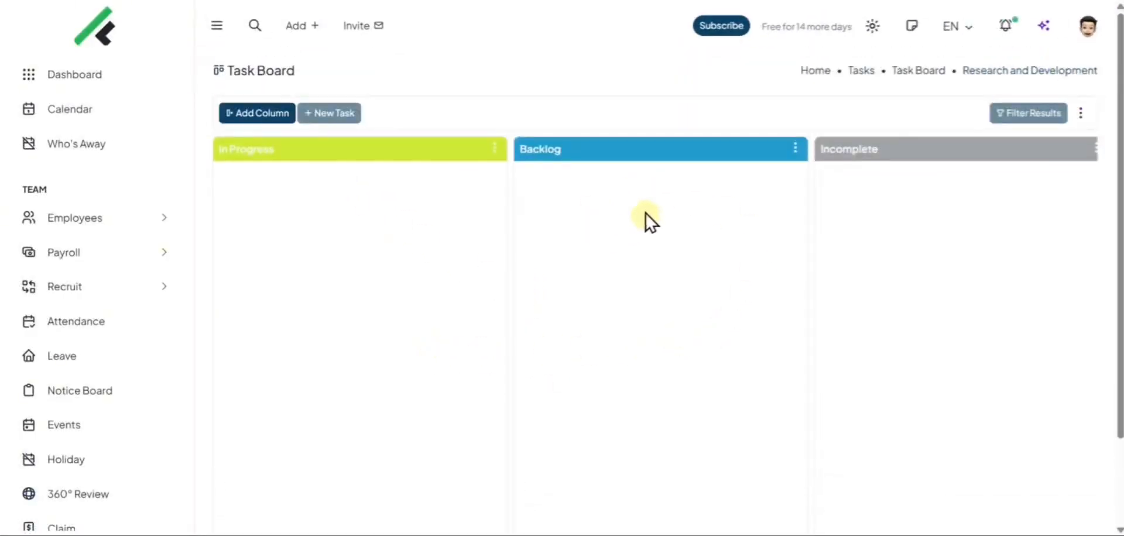
click(915, 71)
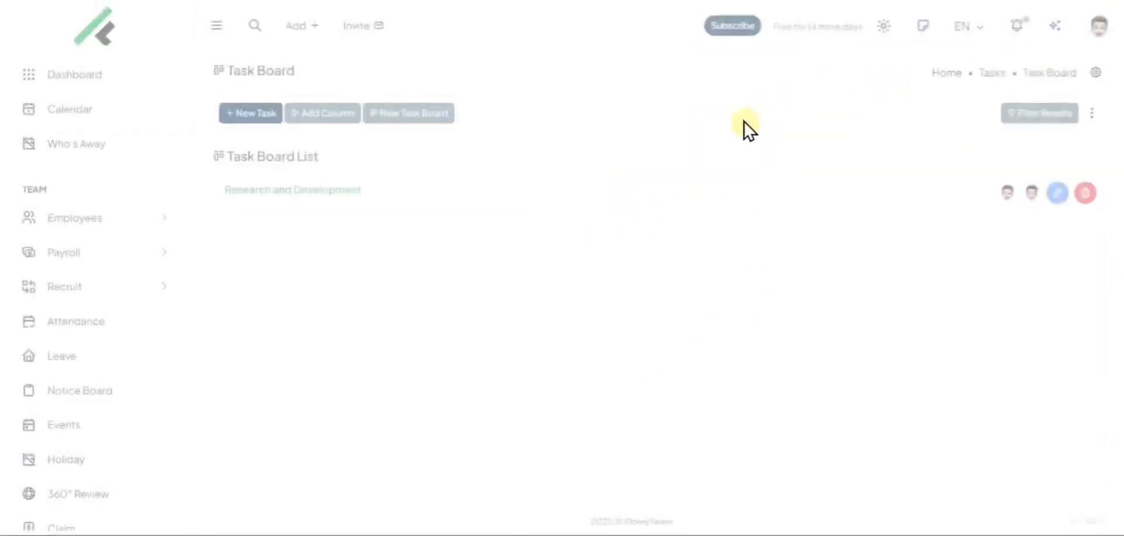
scroll(486, 194, down, 5)
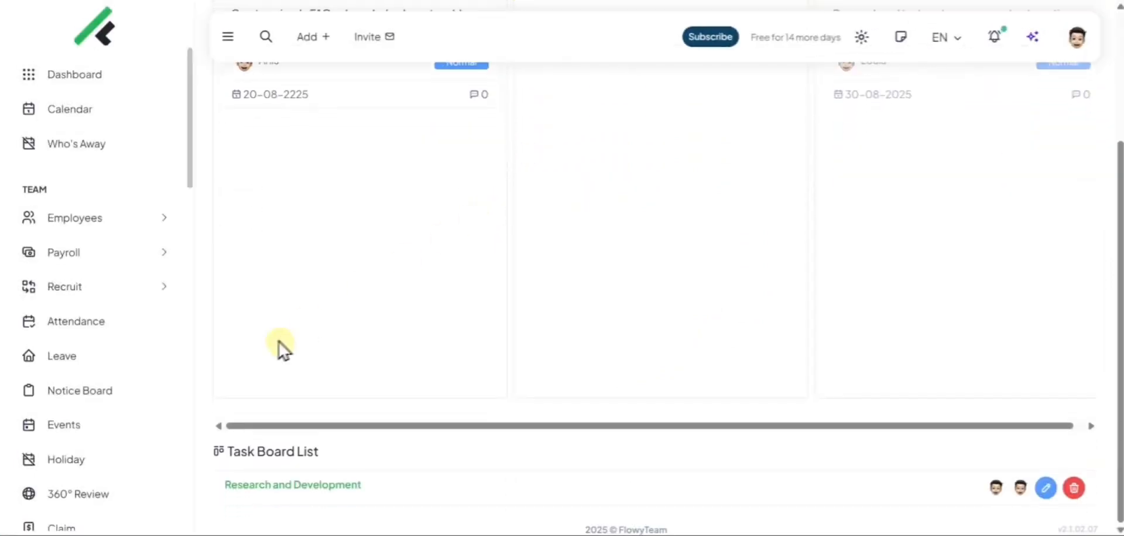
Open the Tasks list and set the status of the Customer Service FAQ task to In Progress
scroll(125, 375, down, 10)
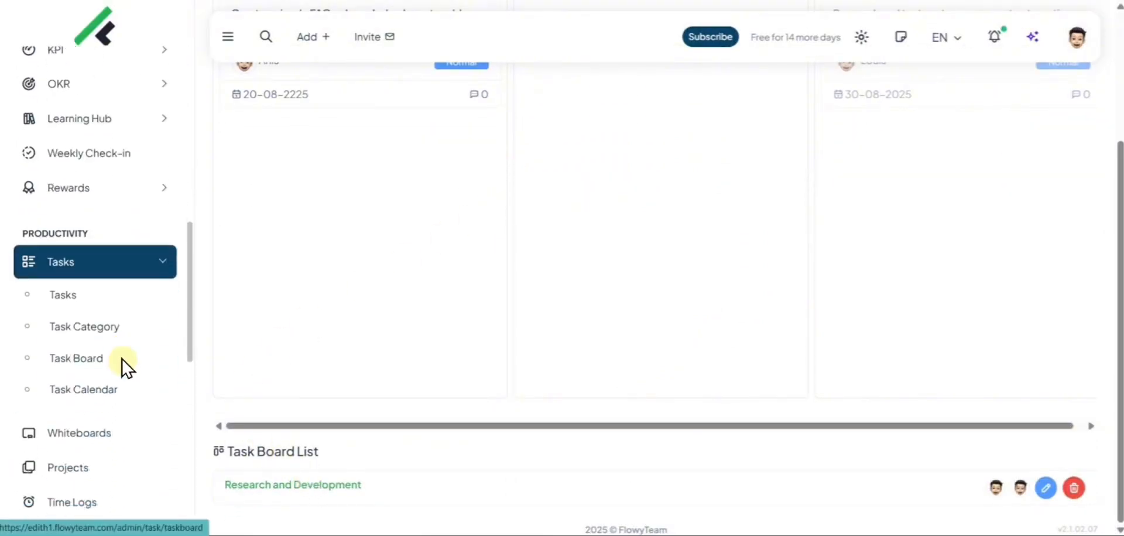
click(93, 298)
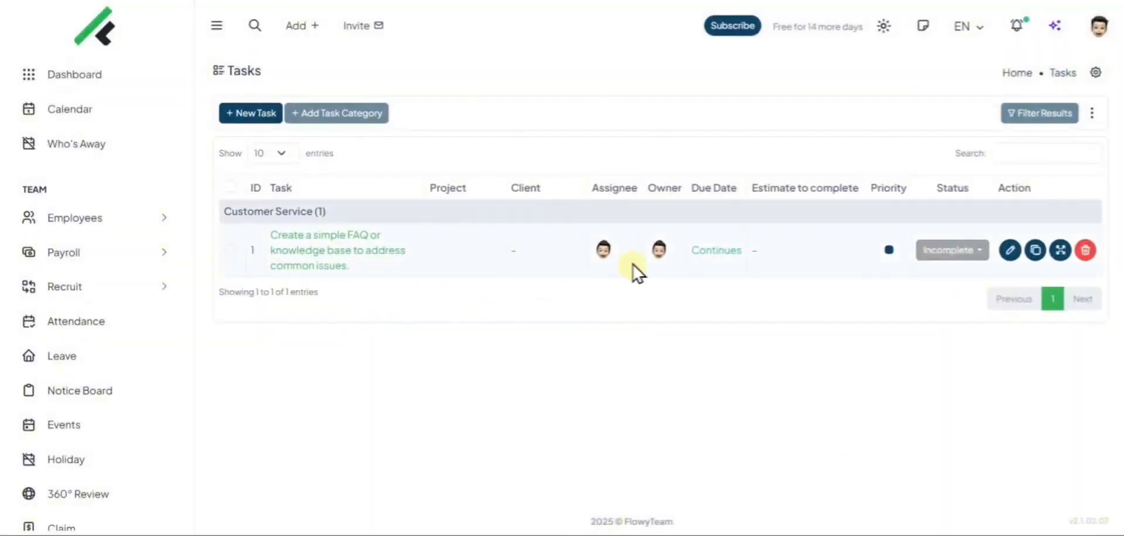
click(932, 250)
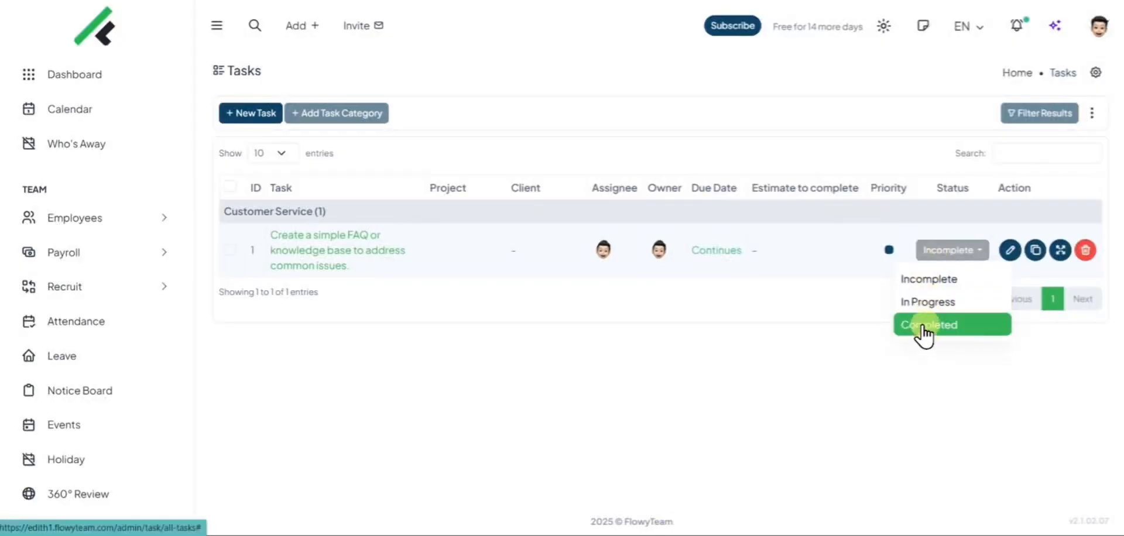
click(918, 287)
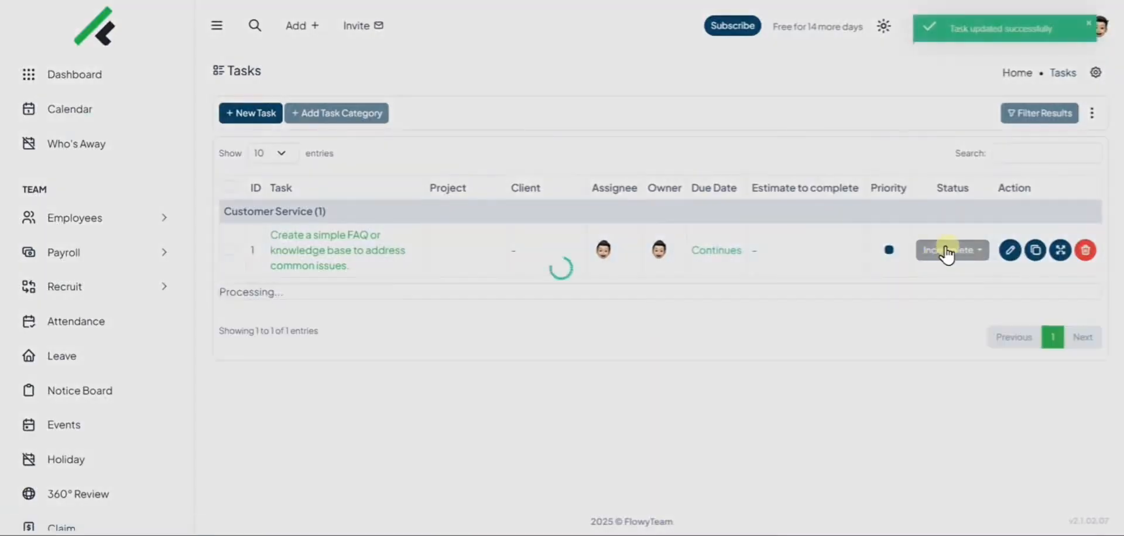
click(946, 251)
click(939, 300)
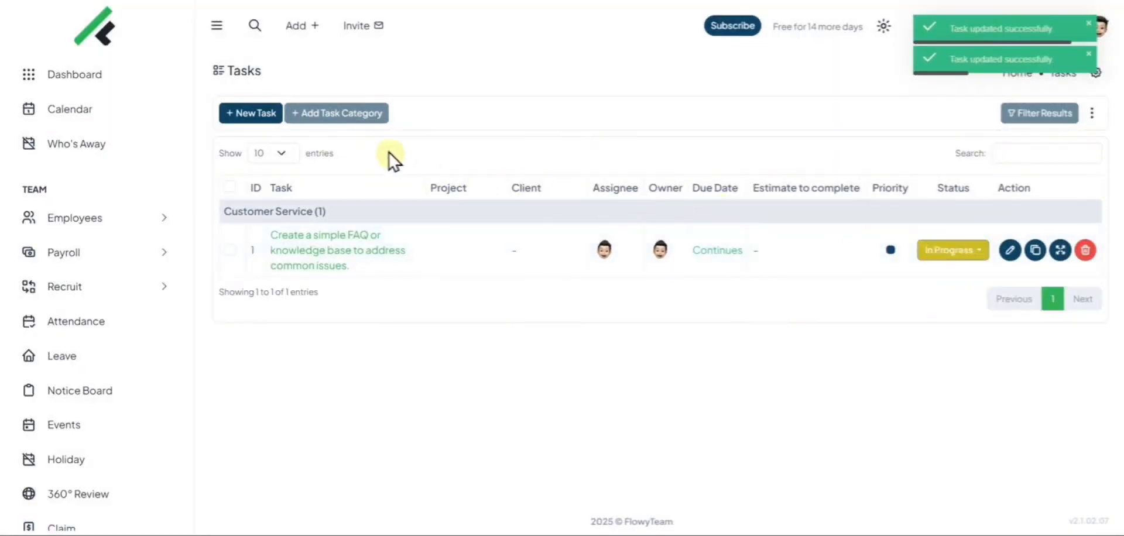
Start a new task titled Research new target market and put it in the R&D task category
click(261, 117)
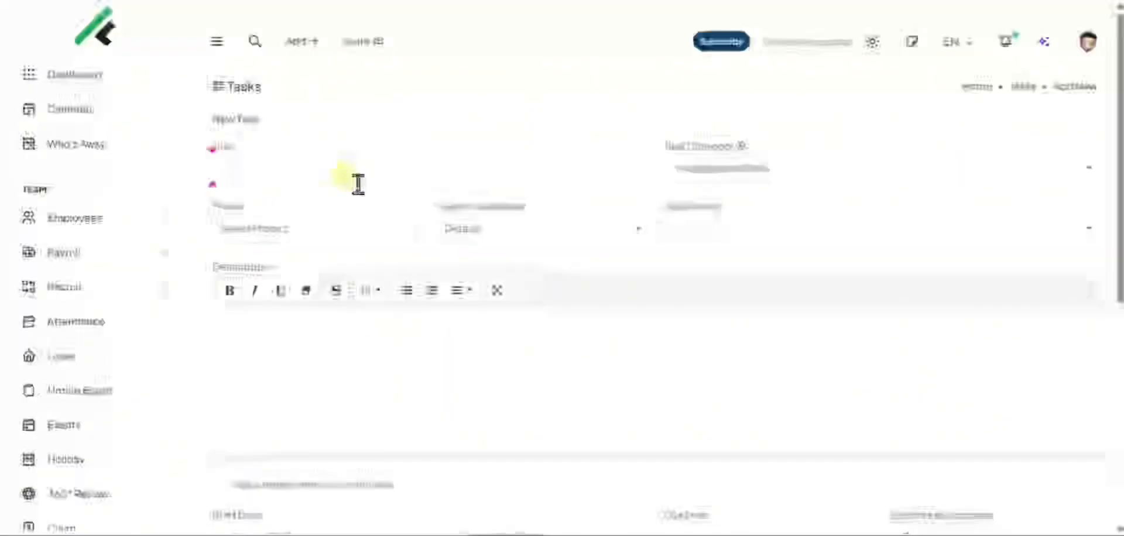
text(Res)
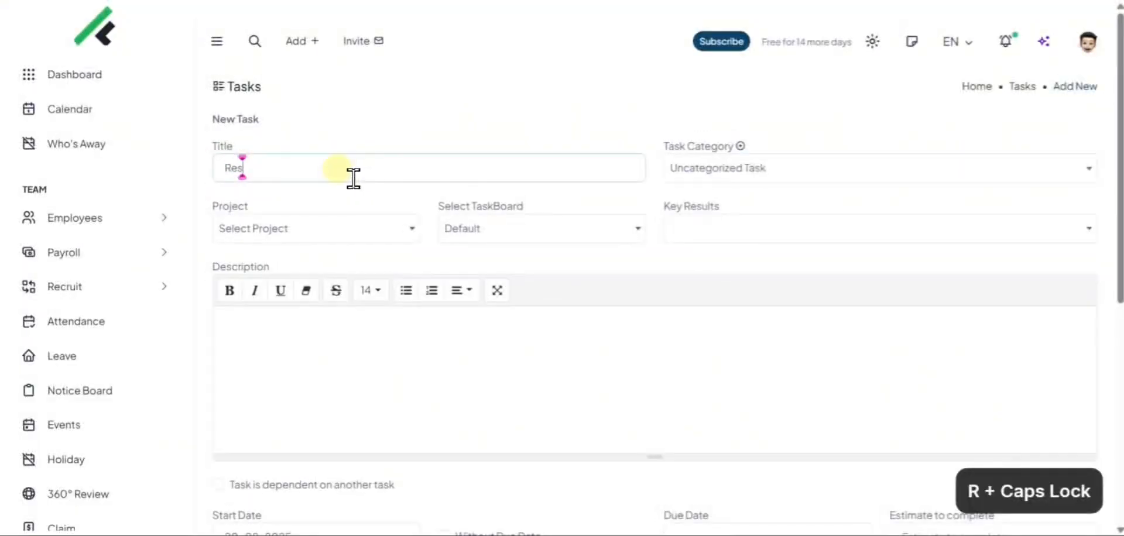
text(earch new)
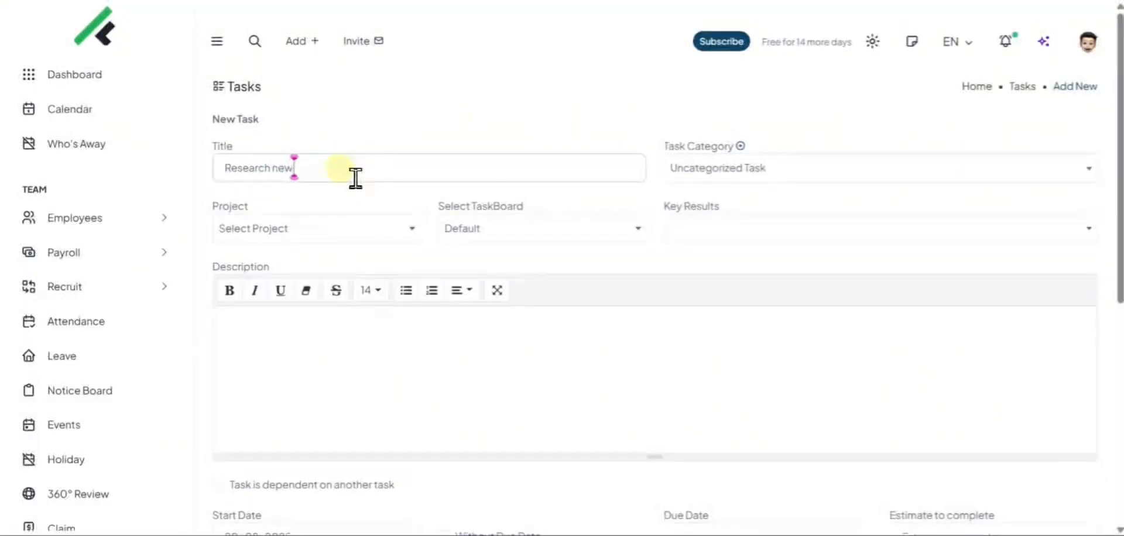
text( sore)
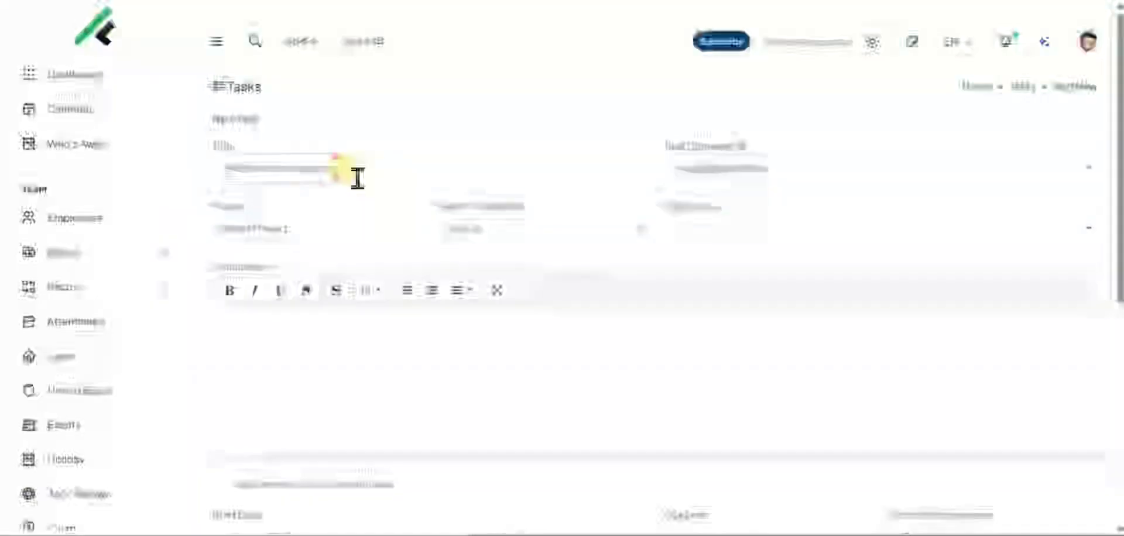
text(ols)
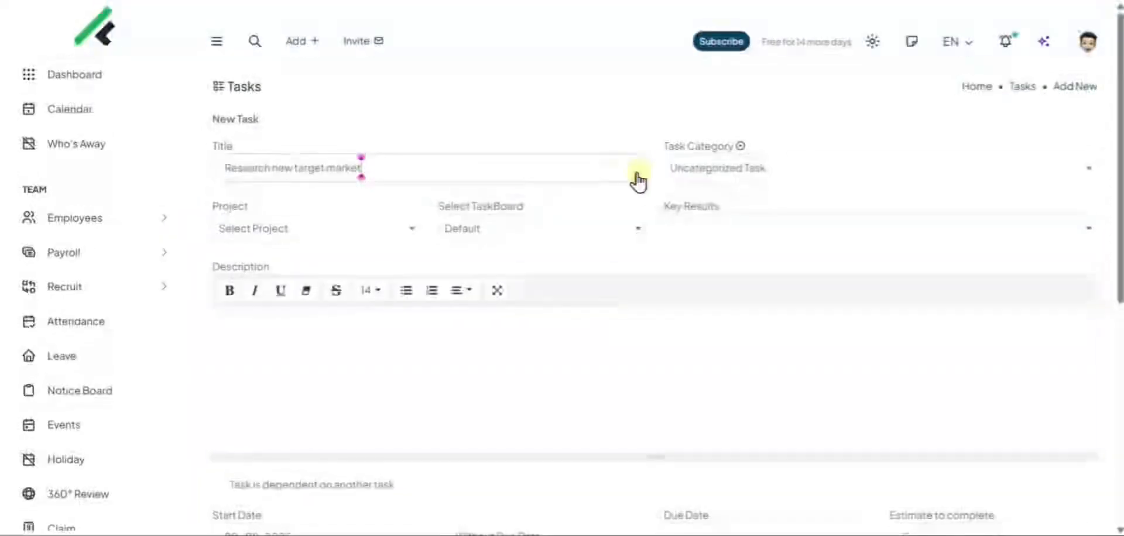
click(703, 176)
click(679, 263)
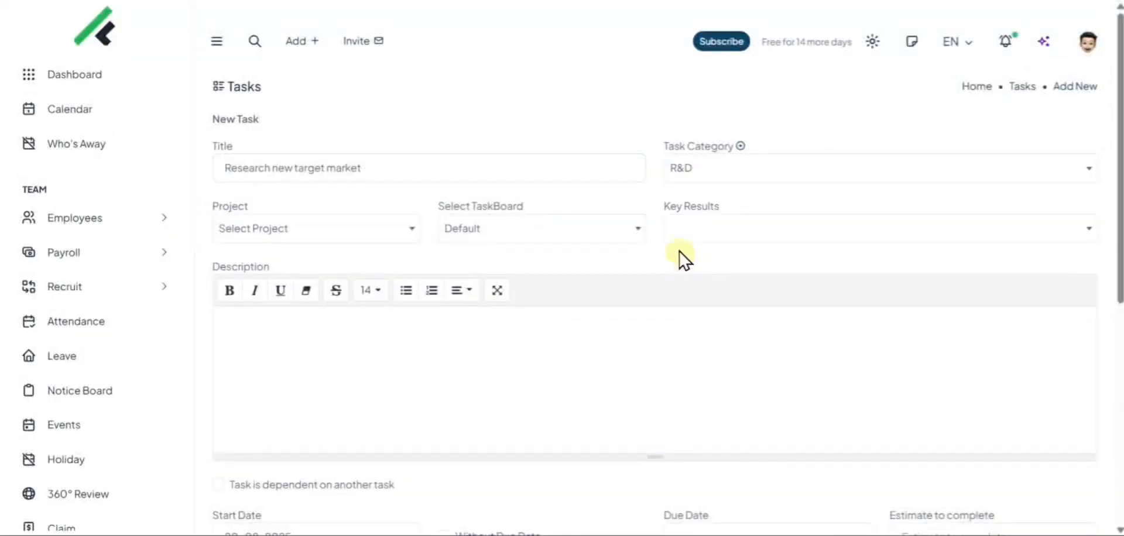
click(511, 231)
click(486, 310)
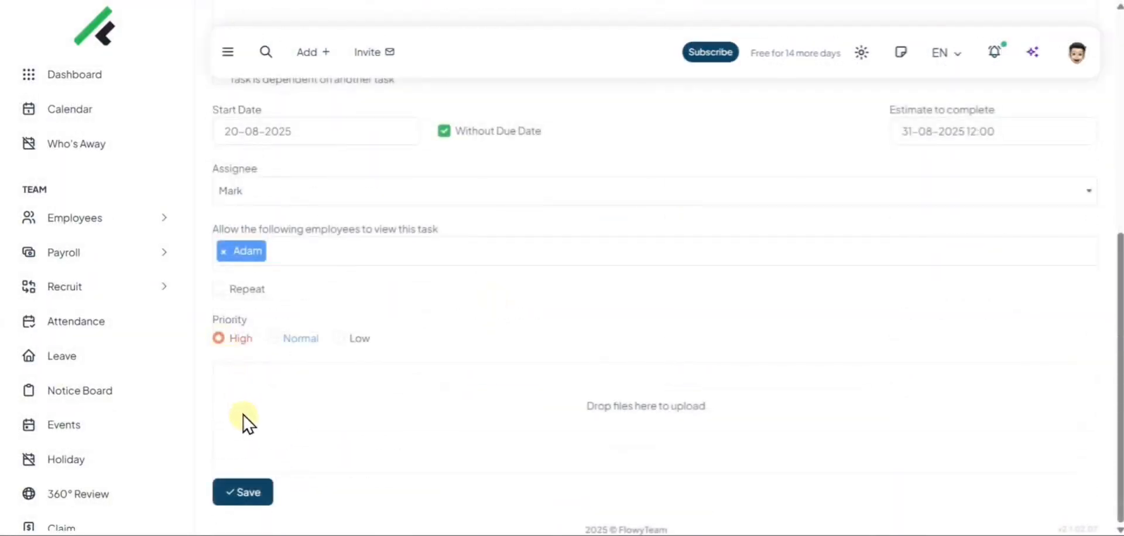
click(248, 493)
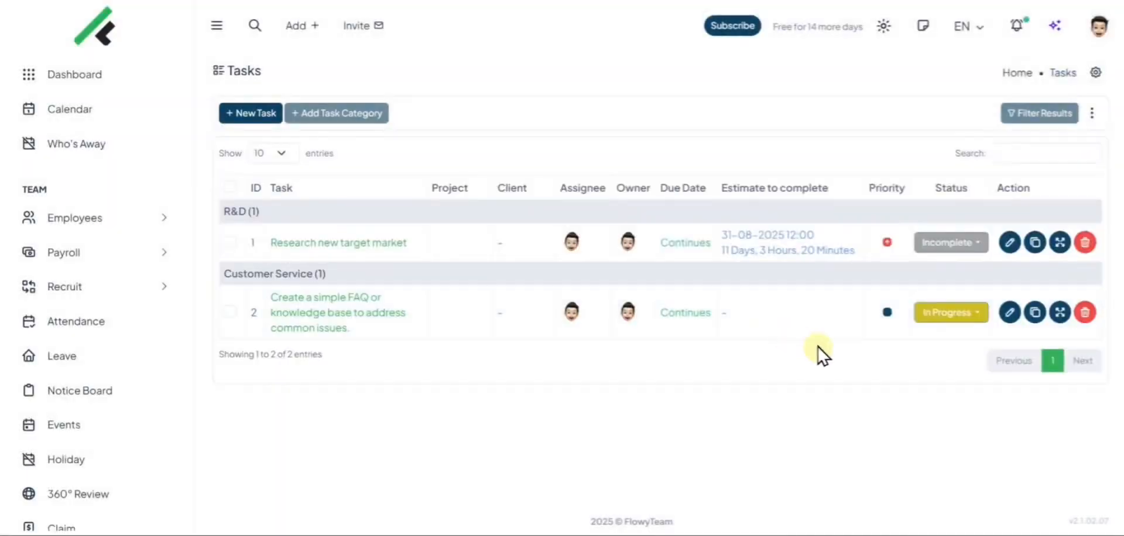
Set the Research new target market task's status to Backlog and compare the status options offered for both tasks
click(942, 246)
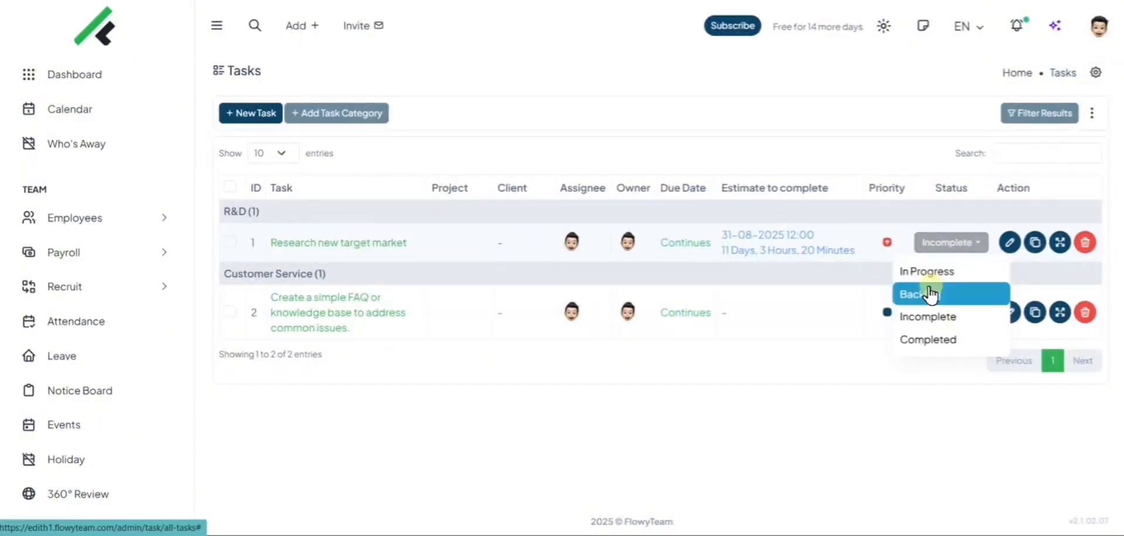
click(929, 278)
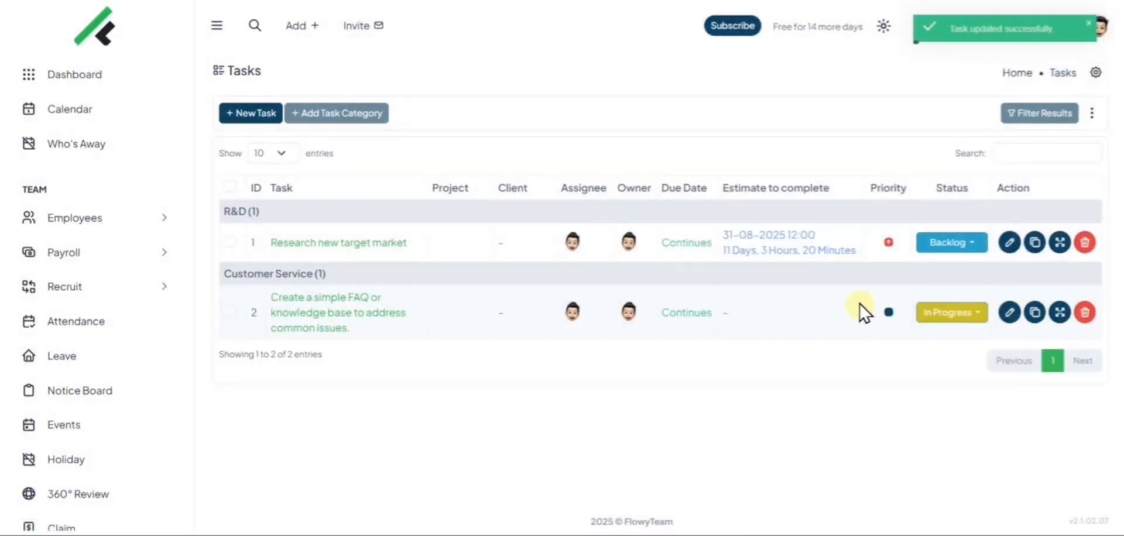
click(931, 247)
click(935, 249)
click(941, 316)
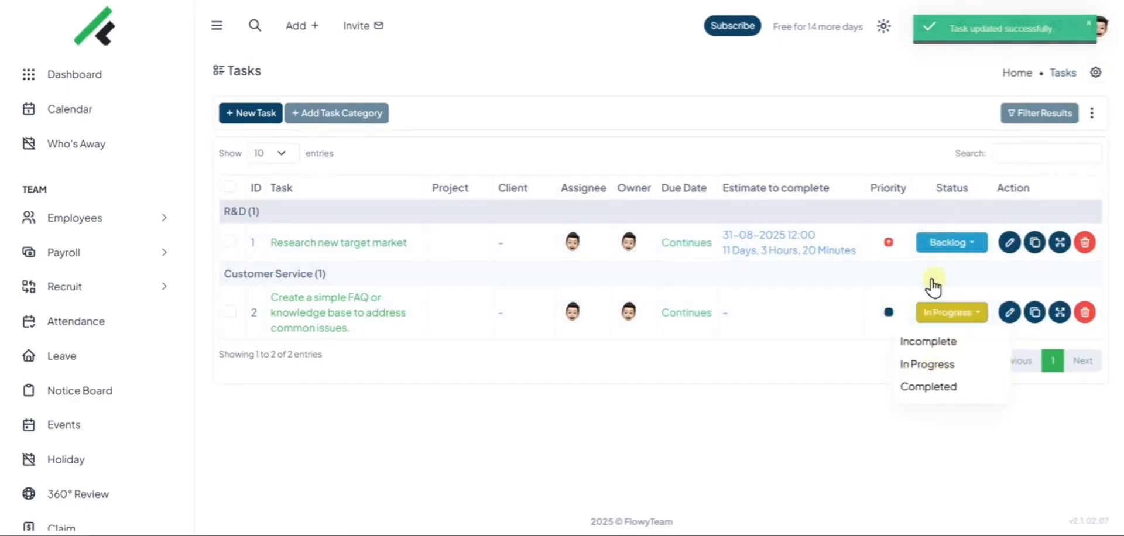
click(930, 245)
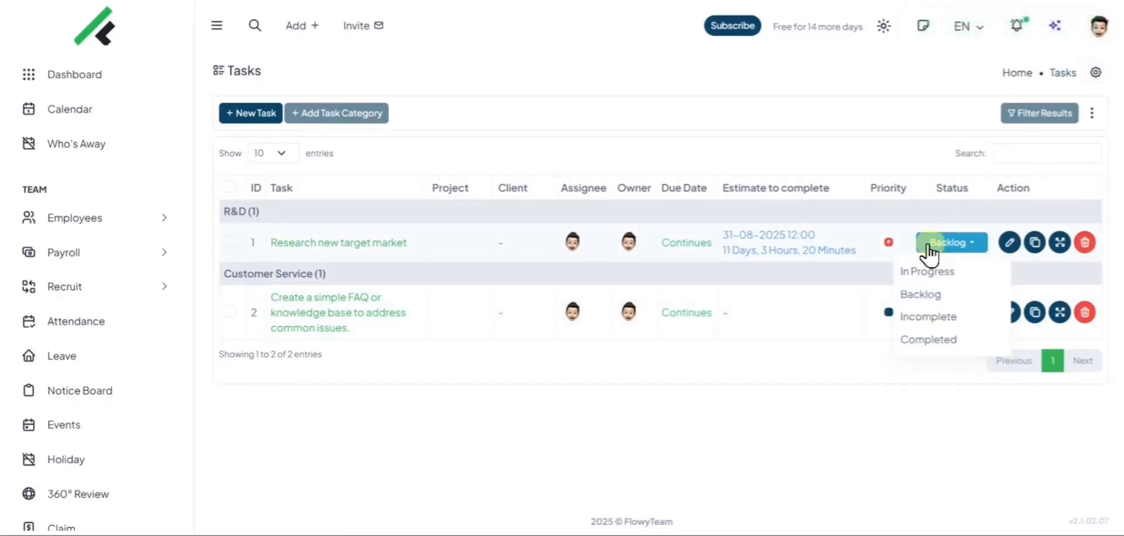
click(905, 272)
Open the Task Calendar and review how both tasks are laid out across August 2025 in the month view
scroll(161, 241, down, 10)
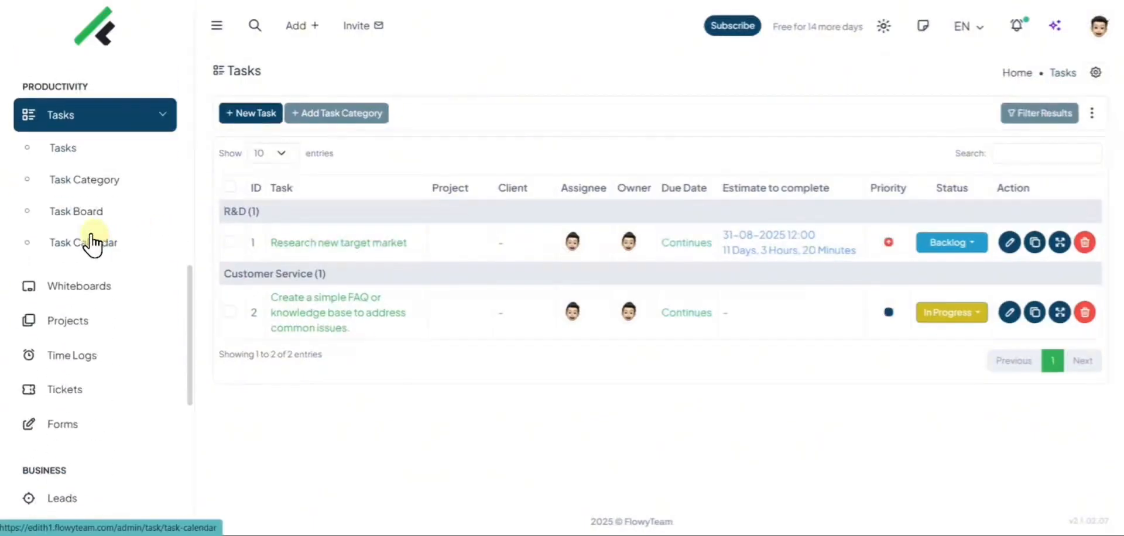
click(92, 242)
scroll(564, 196, down, 5)
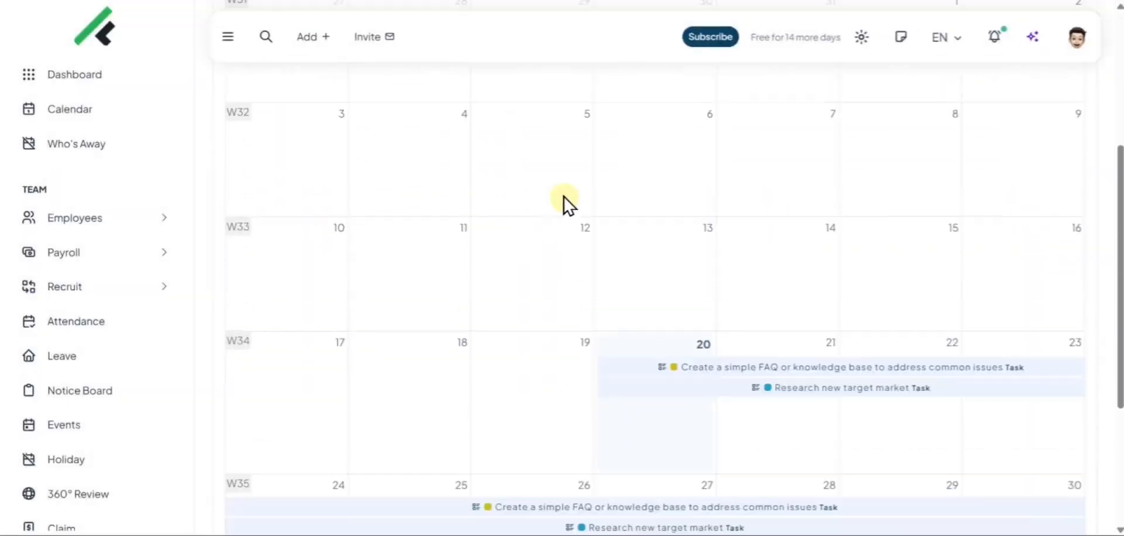
scroll(564, 197, down, 3)
scroll(735, 258, down, 2)
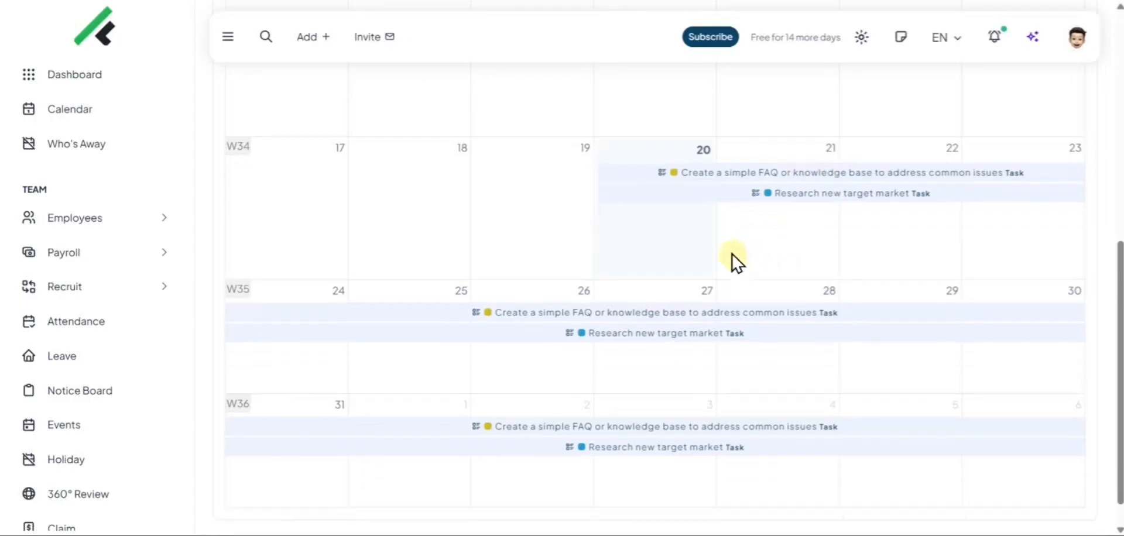
scroll(729, 252, up, 7)
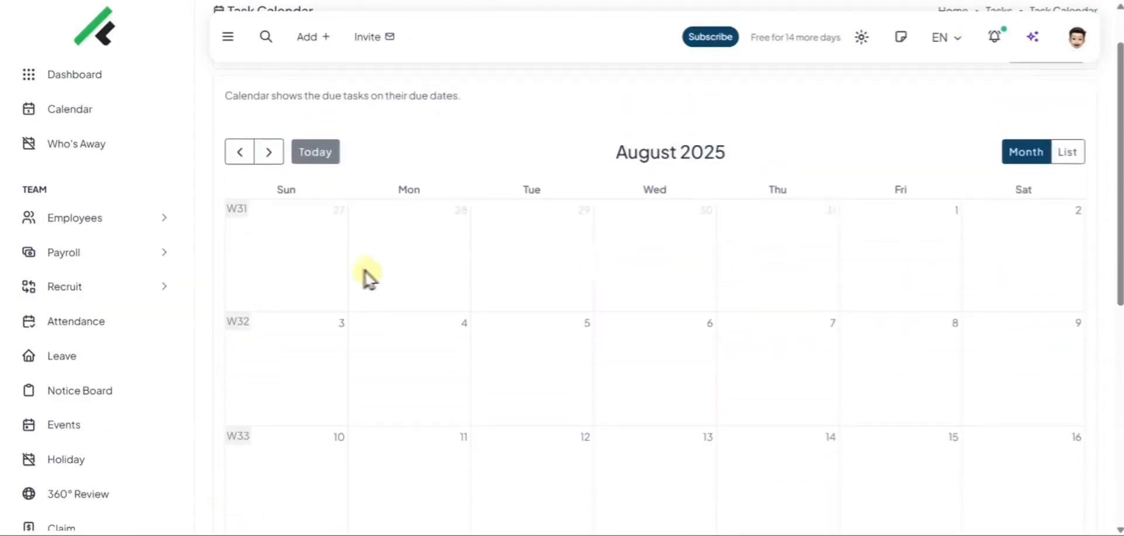
Switch the Task Calendar to the list view and browse the daily task entries for August 2025
click(1066, 152)
scroll(791, 205, down, 1)
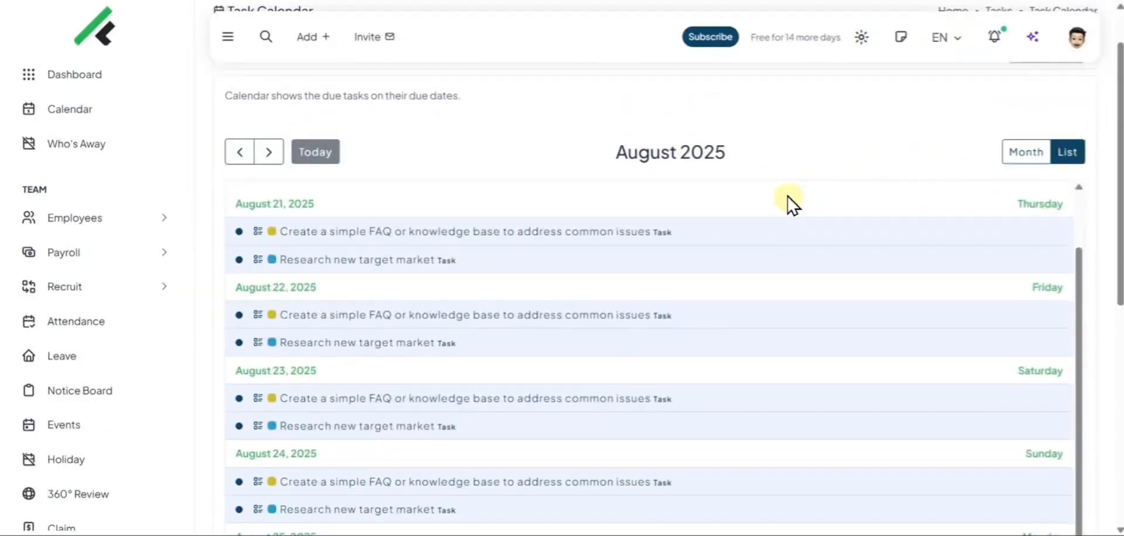
scroll(790, 204, down, 2)
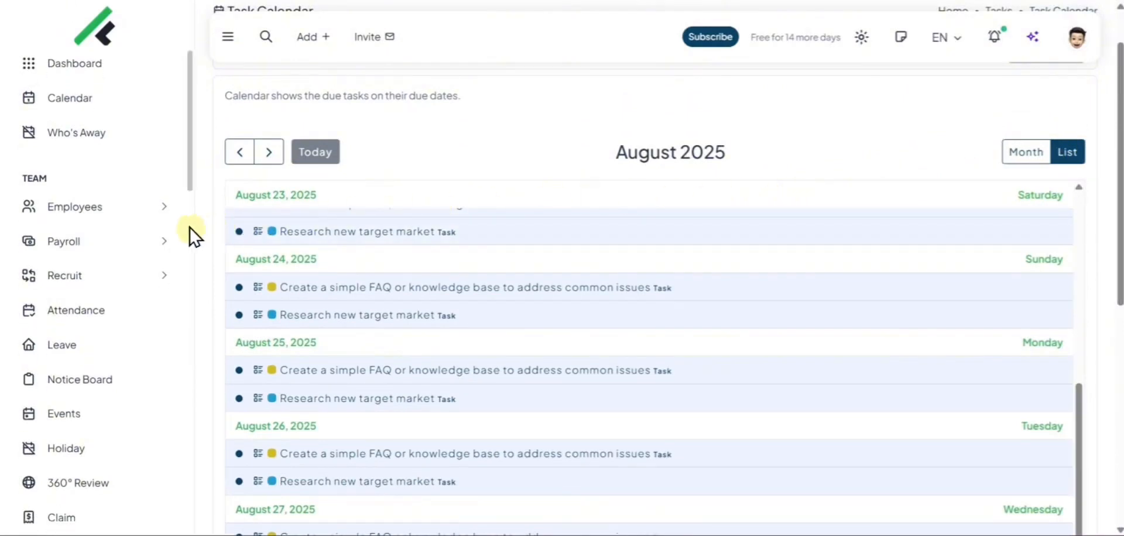
Open the Whiteboards module and create a new, unnamed whiteboard
scroll(183, 234, down, 10)
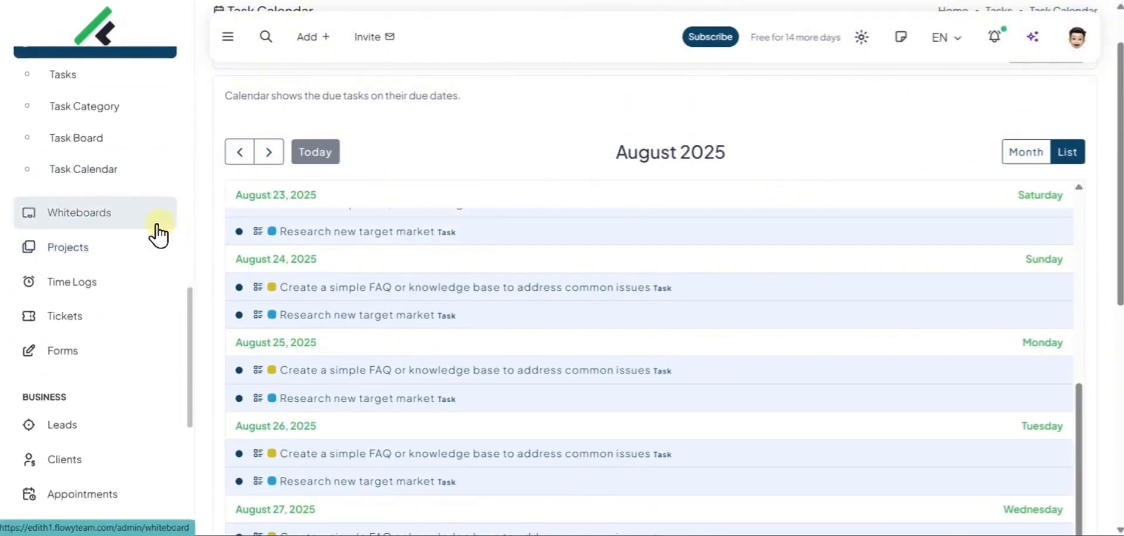
scroll(140, 229, down, 3)
click(117, 226)
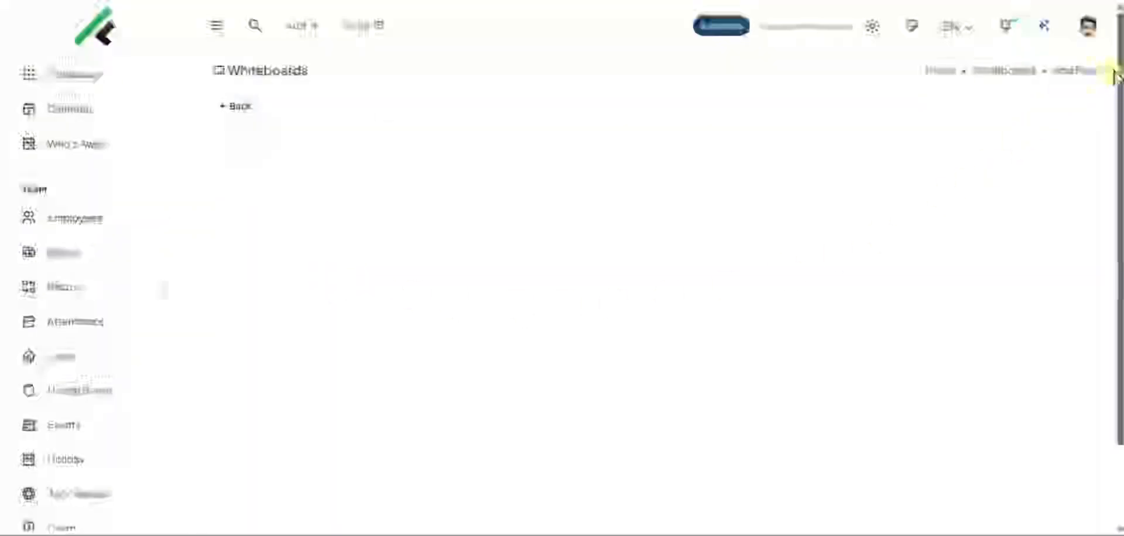
scroll(1117, 138, down, 2)
drag(1117, 133, 1104, 105)
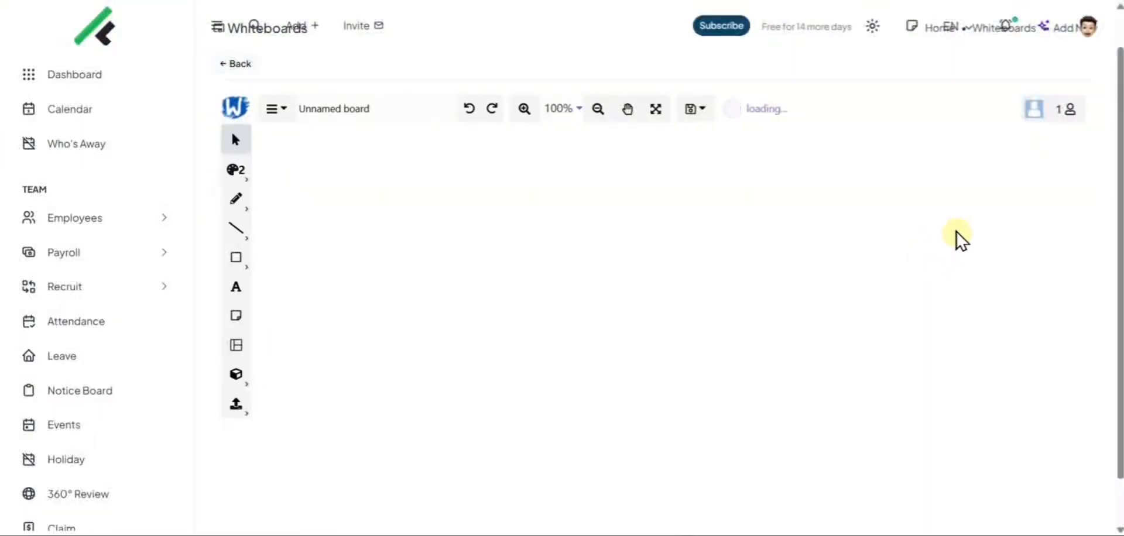
Place a yellow sticky note on the whiteboard containing the text "new notes"
click(235, 315)
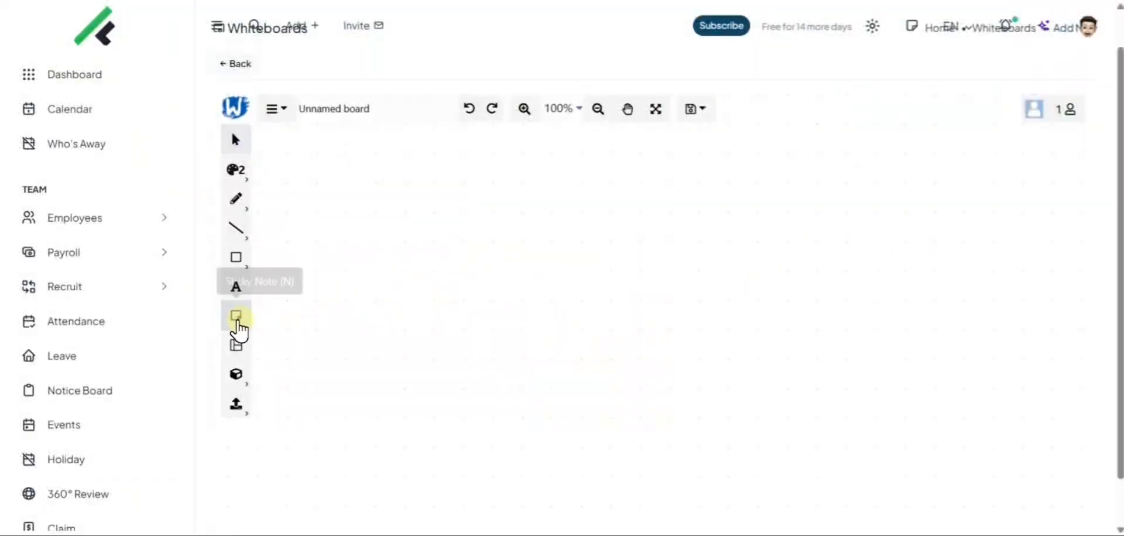
click(392, 254)
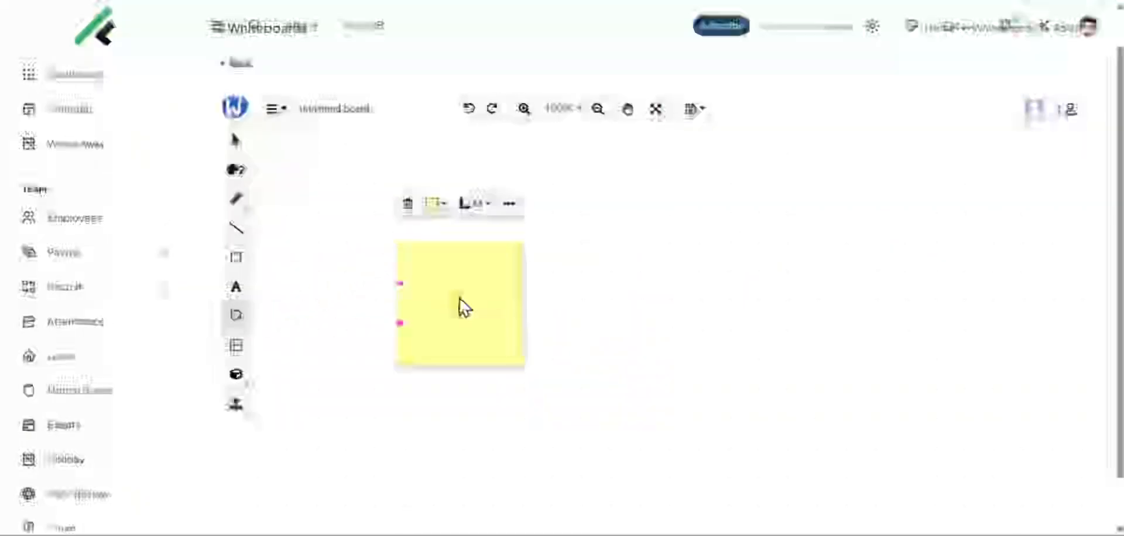
text(new notes)
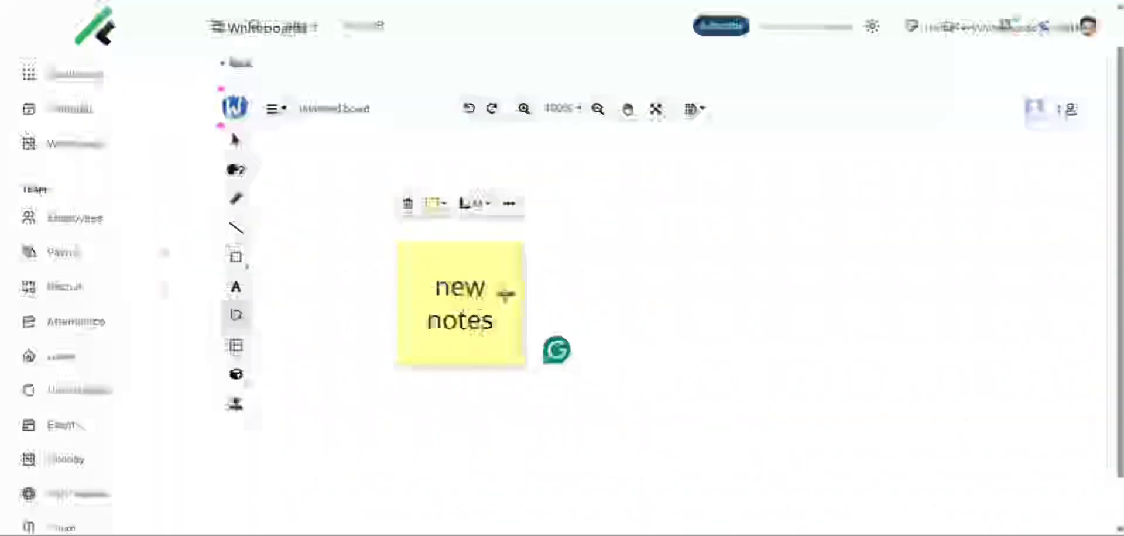
key(Escape)
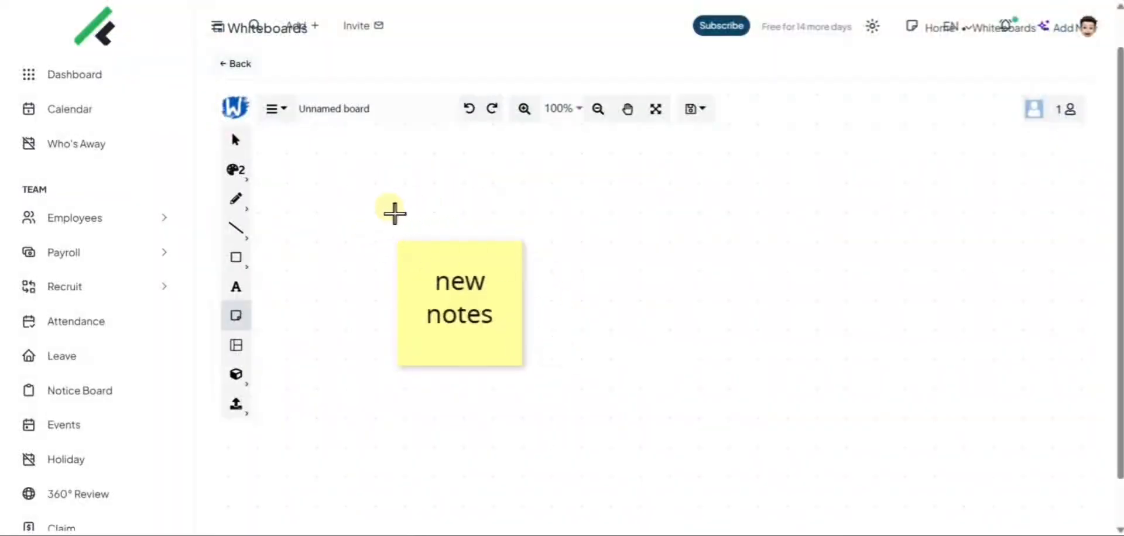
Browse the whiteboard template library and insert the Lotus Diagram template onto the board
click(245, 261)
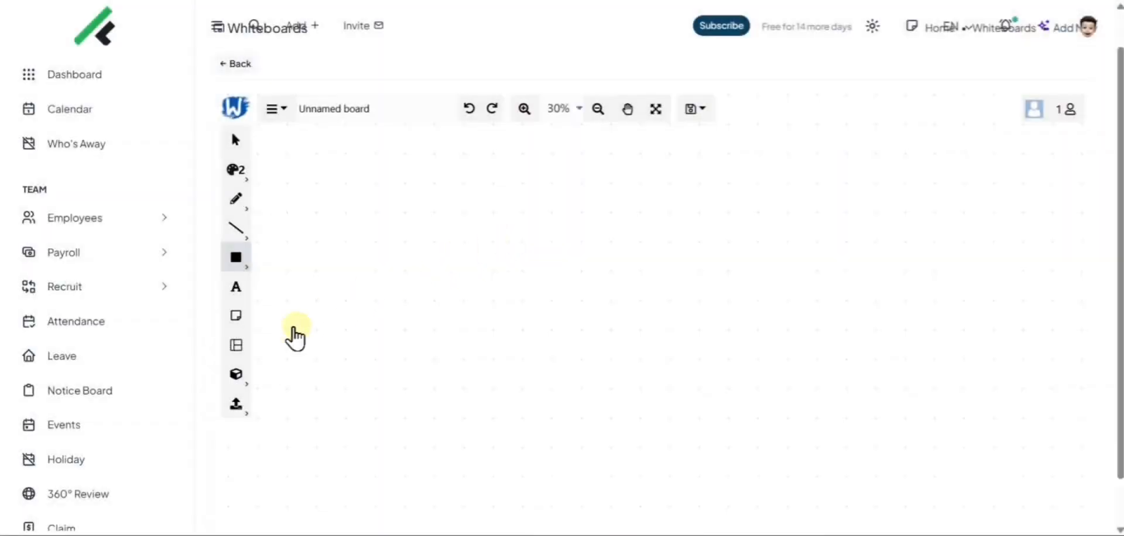
click(240, 350)
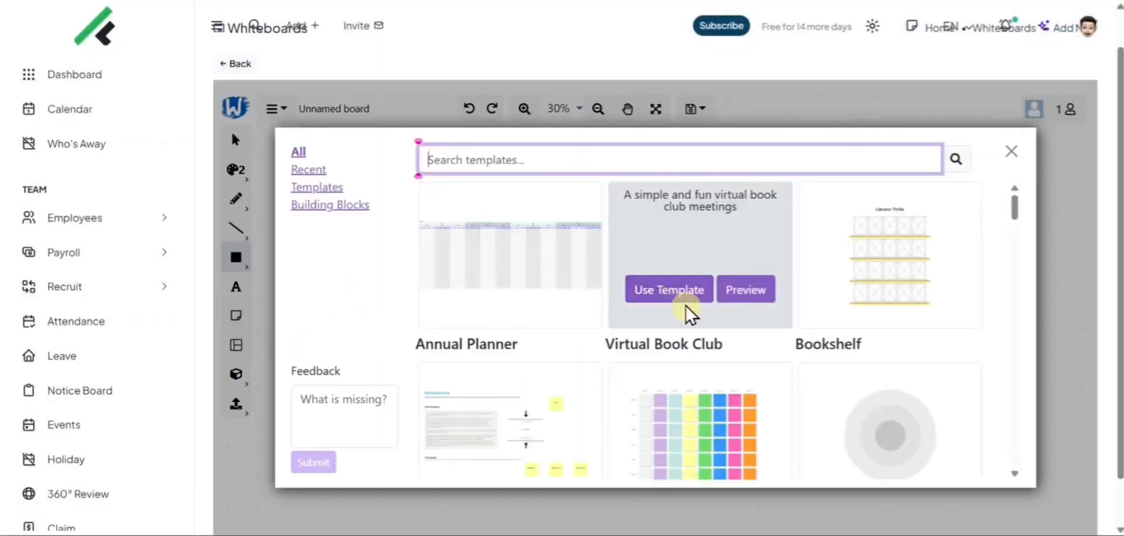
scroll(762, 308, down, 8)
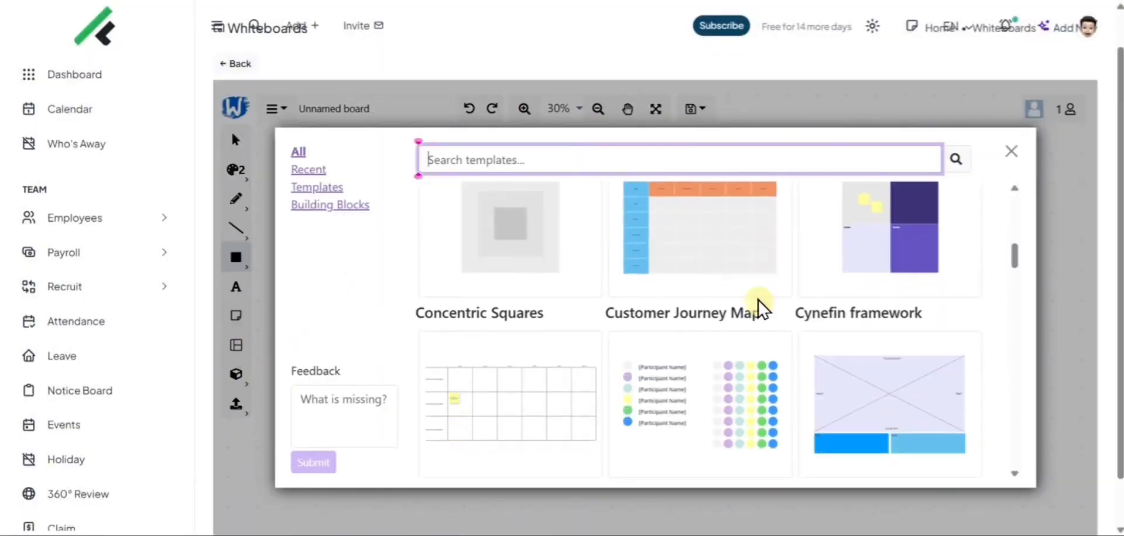
drag(1011, 258, 1016, 339)
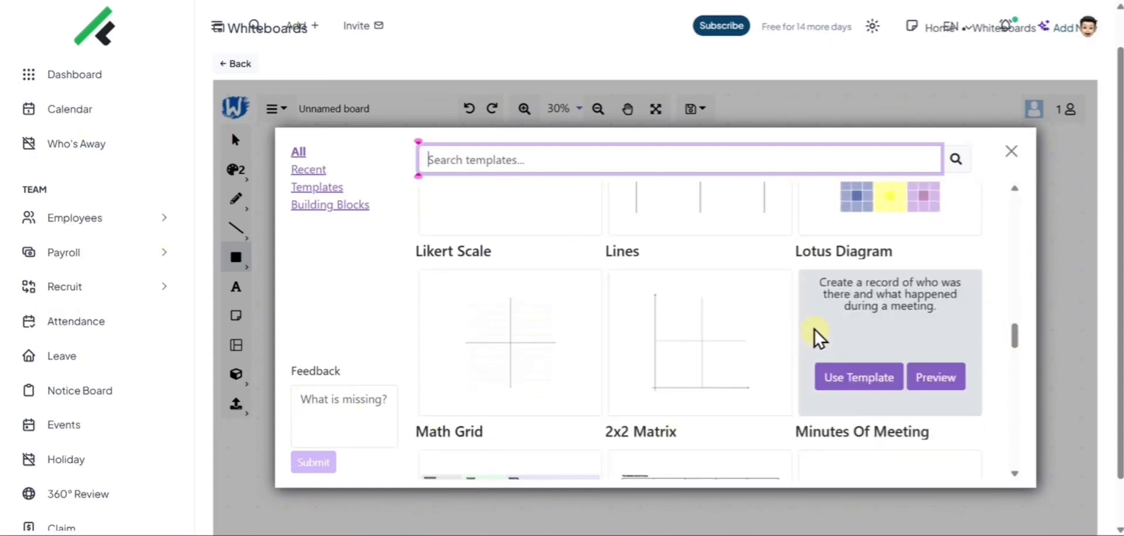
scroll(837, 319, up, 1)
click(866, 273)
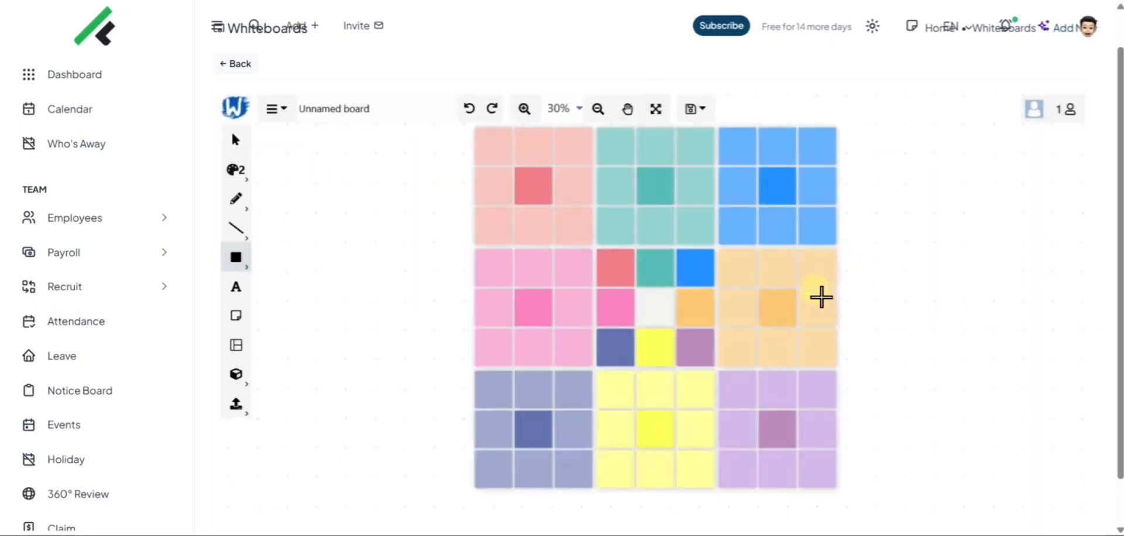
Add the text "please use this template" to the upper middle note of the Lotus Diagram's light orange block
scroll(821, 297, up, 6)
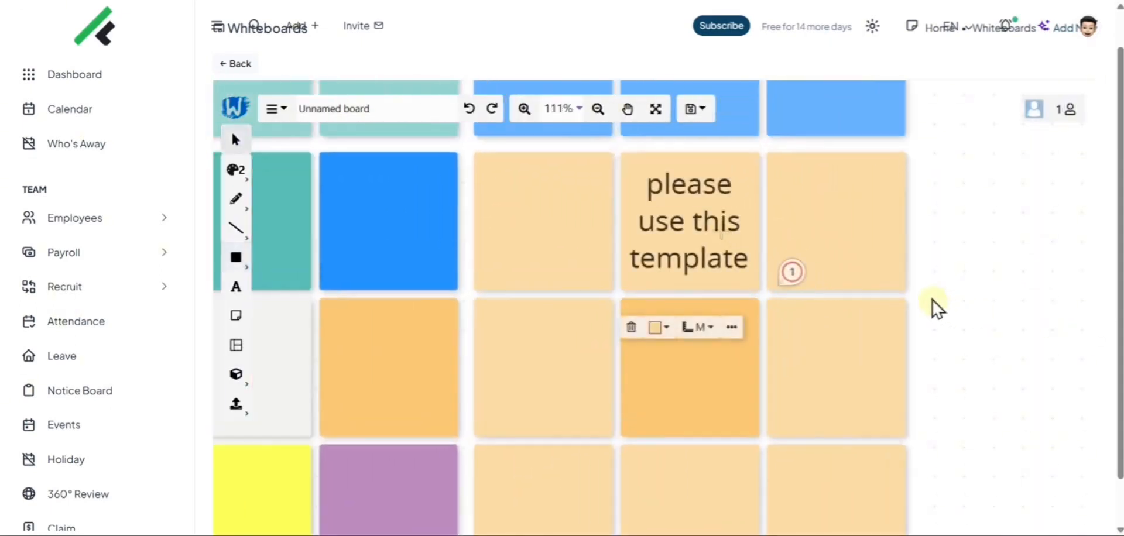
scroll(935, 304, down, 5)
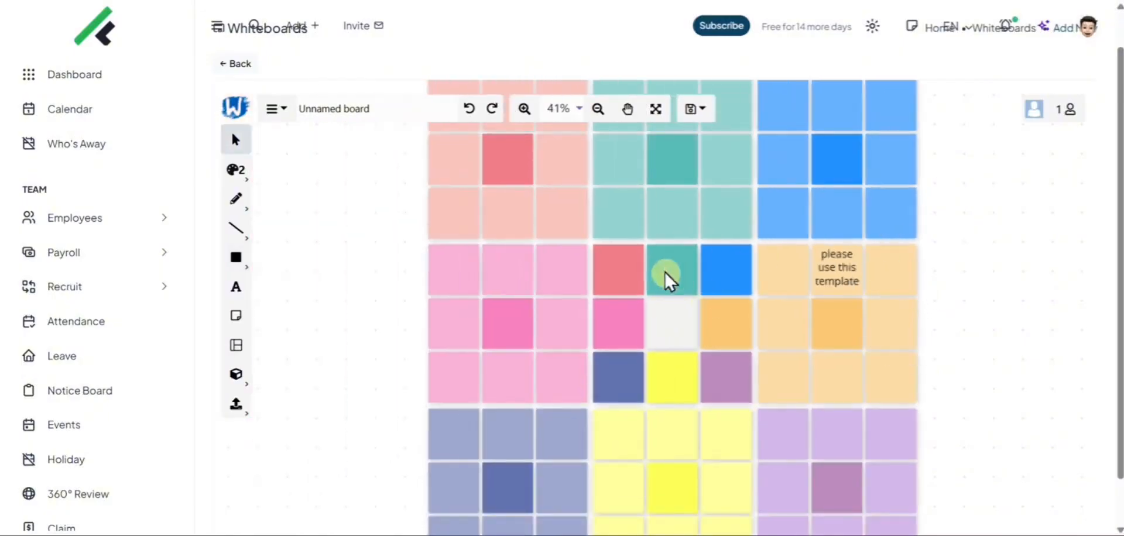
Review the whiteboard's export options, member list, own editor role and main board options
click(694, 109)
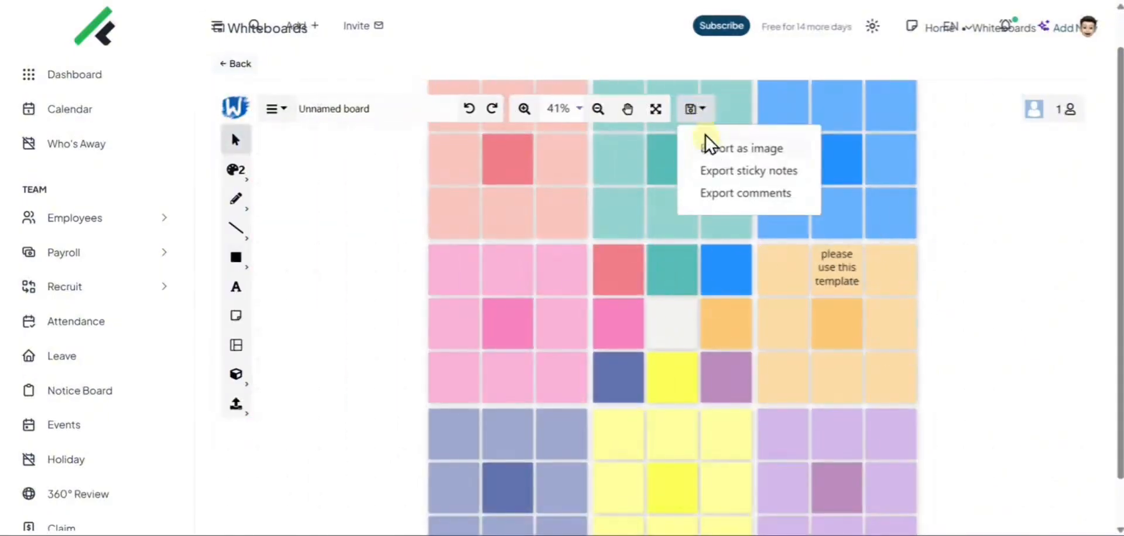
click(1050, 117)
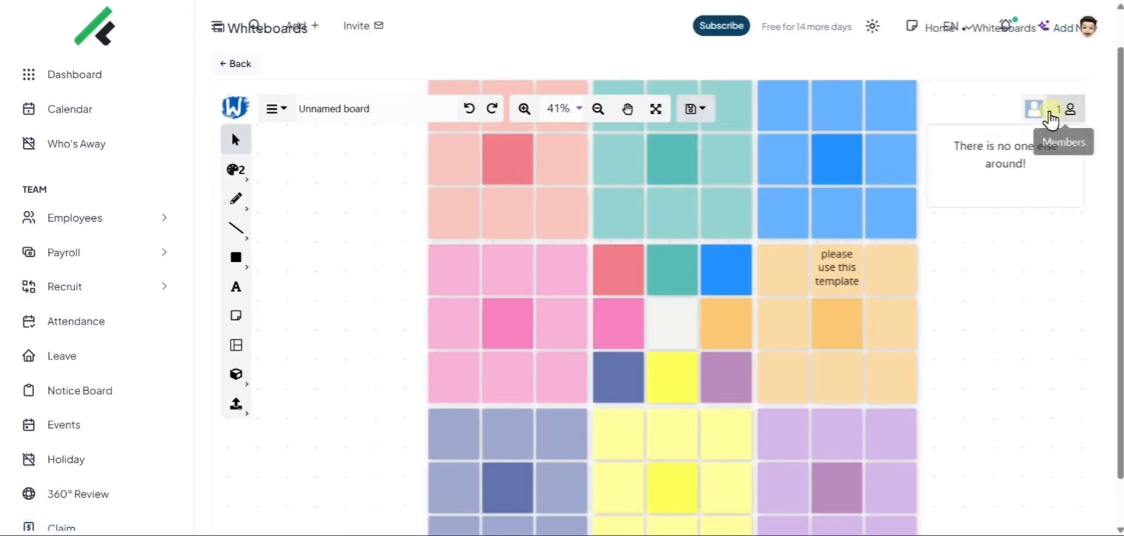
click(1032, 109)
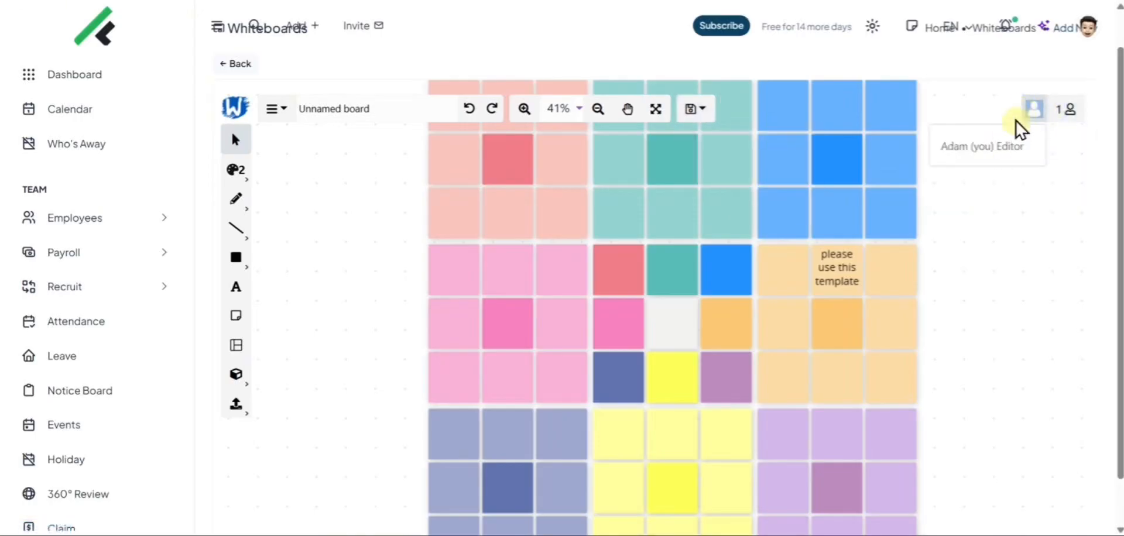
click(281, 109)
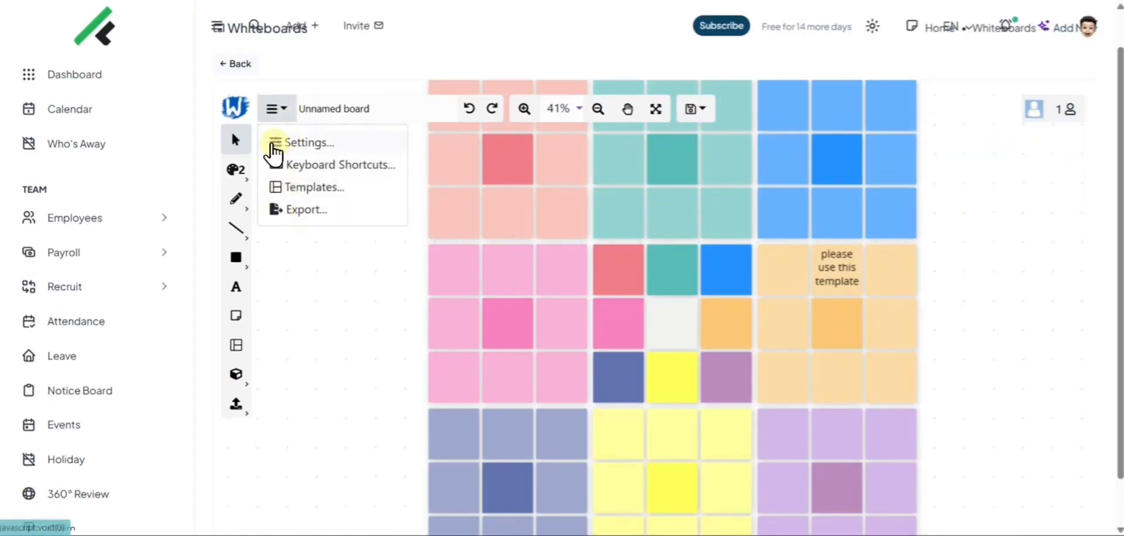
Rename the whiteboard as "Board 1 - Draft" in its settings
click(275, 143)
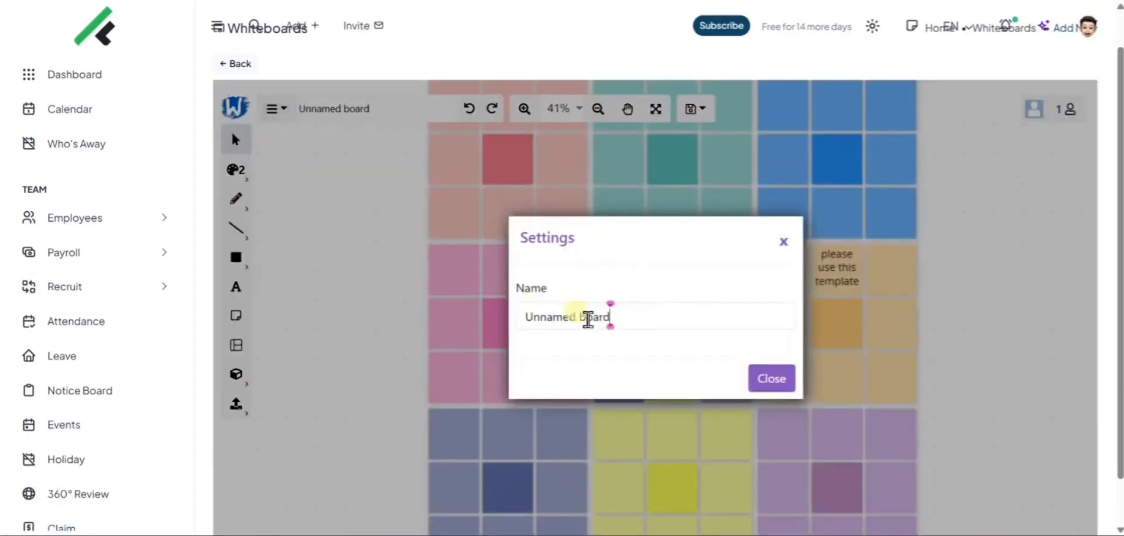
drag(611, 316, 500, 308)
text(Bo)
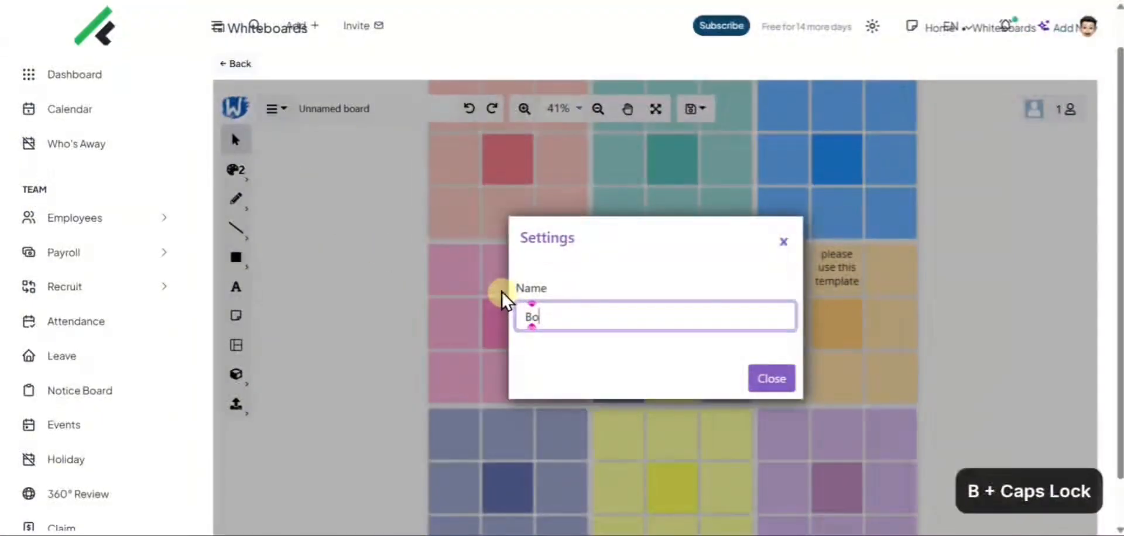
text(ard )
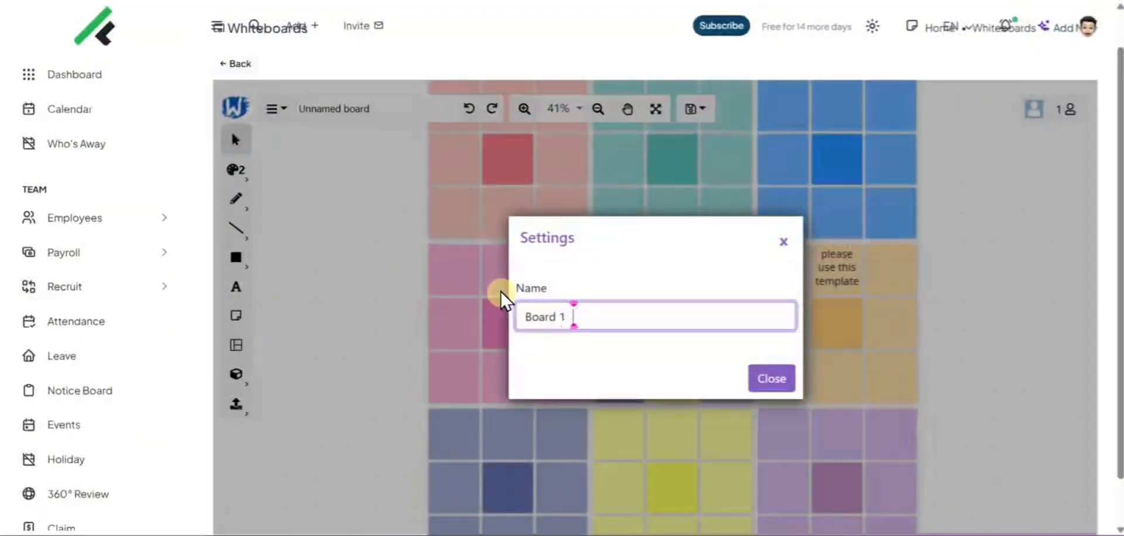
text(1 - Draft)
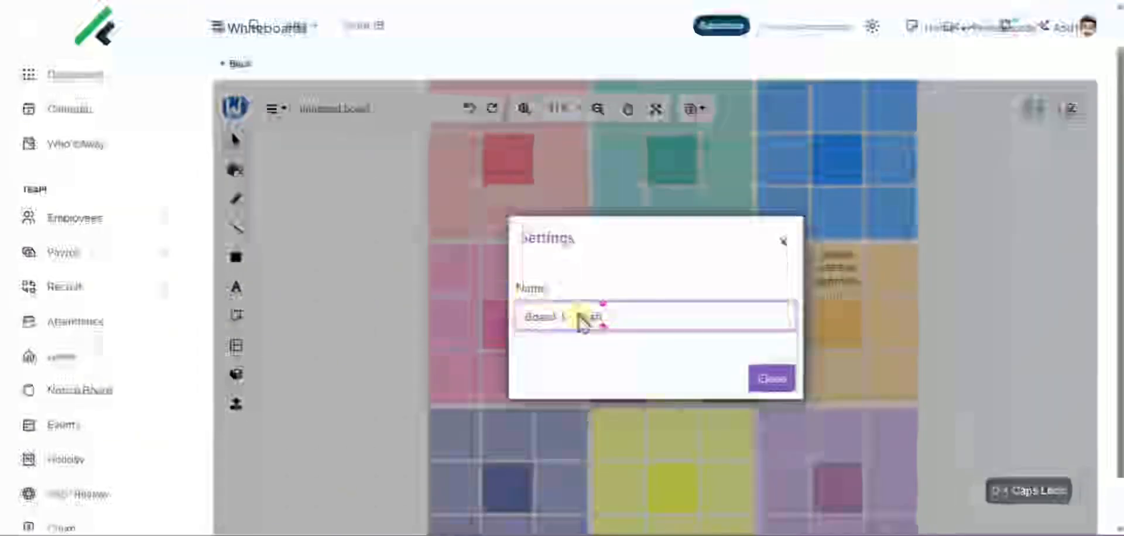
click(770, 377)
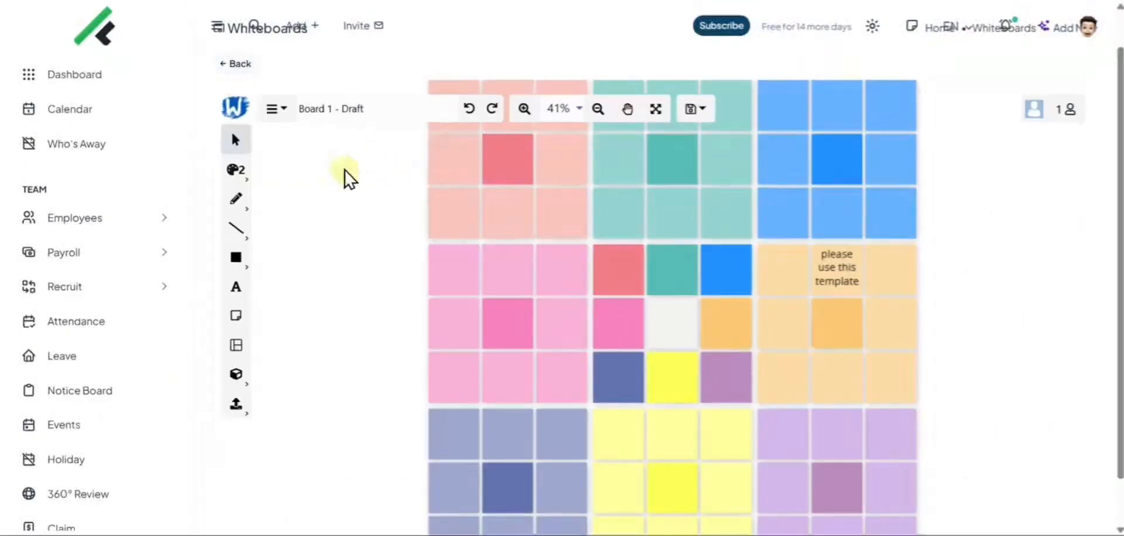
Go to the Projects list and open the Gantt chart covering all projects
scroll(62, 298, down, 7)
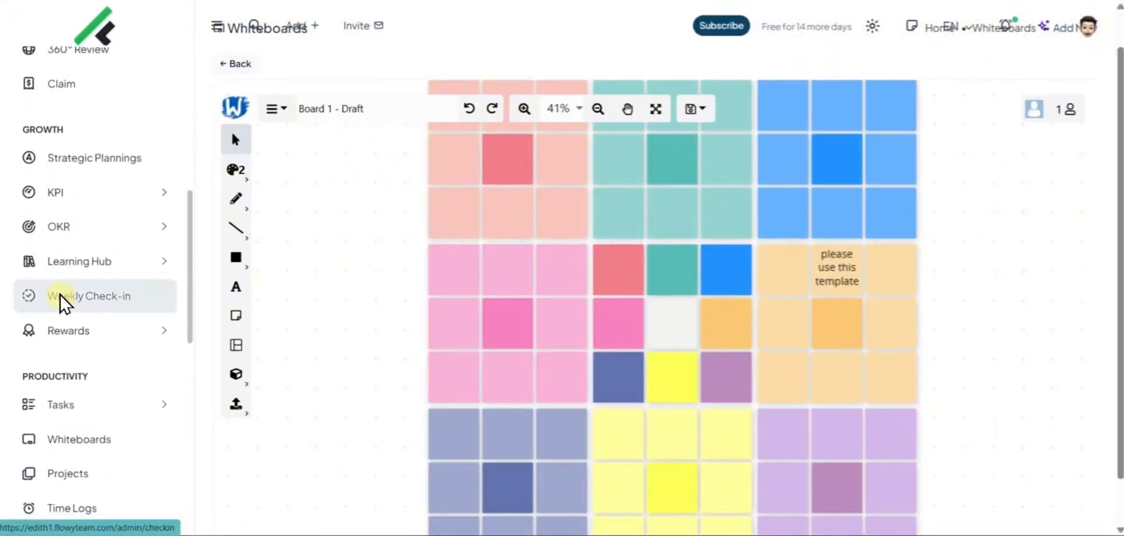
scroll(63, 303, down, 4)
click(69, 272)
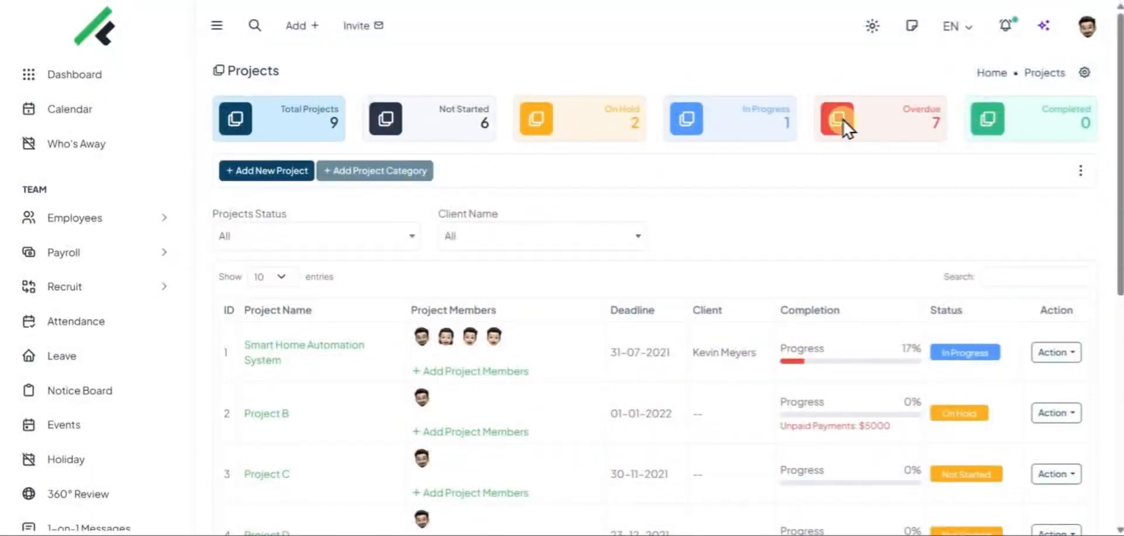
click(1078, 170)
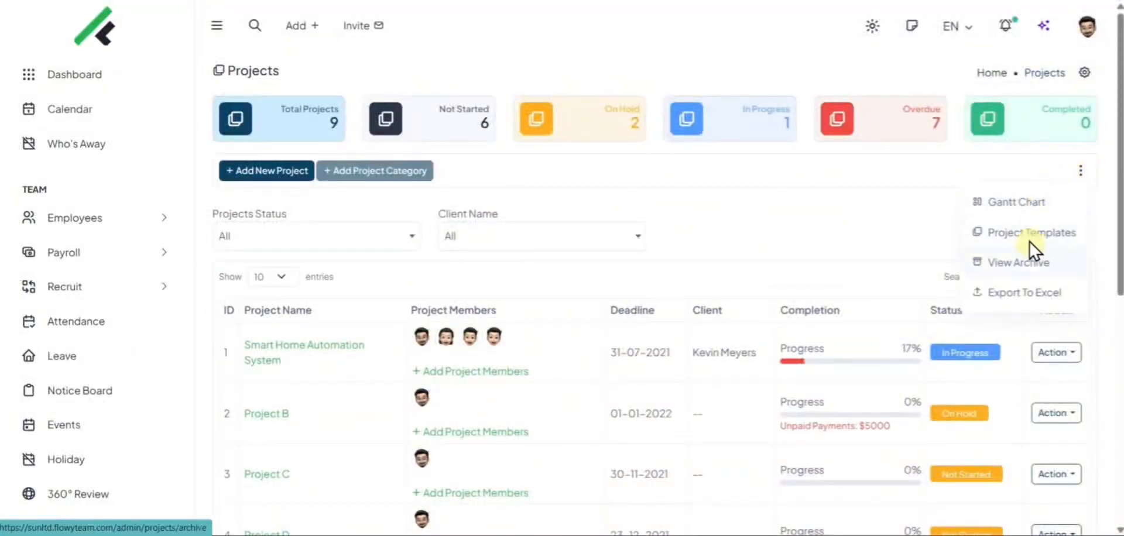
click(1027, 293)
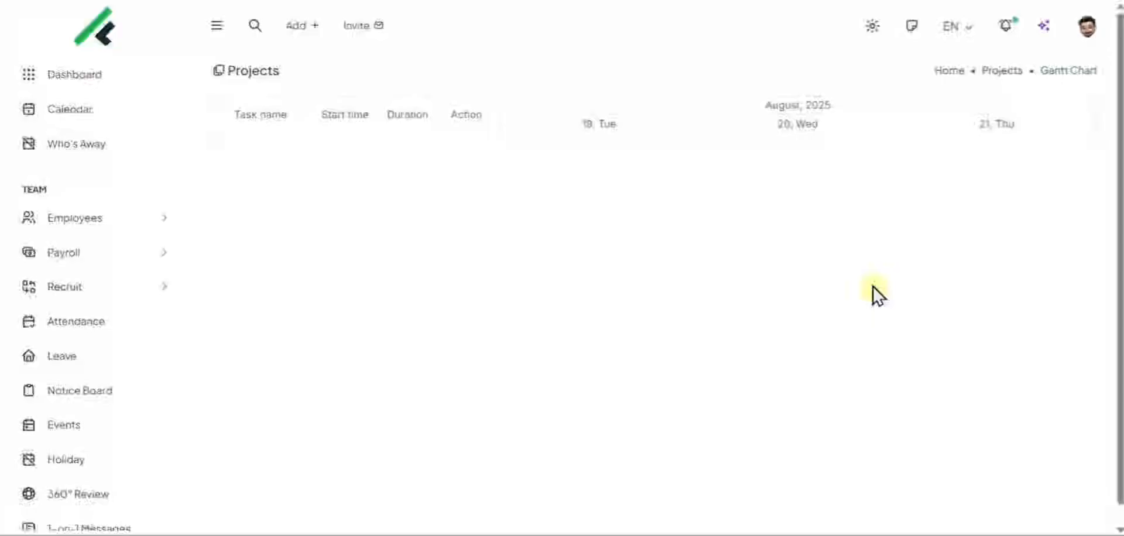
Expand Smart Home Automation System in the Gantt chart and bring its tasks, including the feasibility study and Operation, into view on the timeline
click(224, 146)
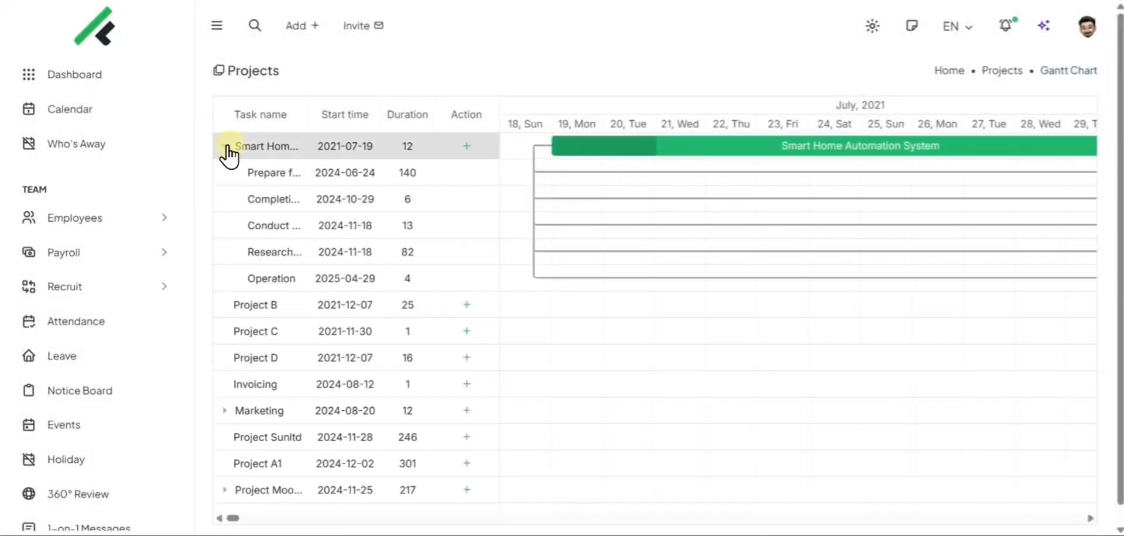
click(266, 182)
click(271, 223)
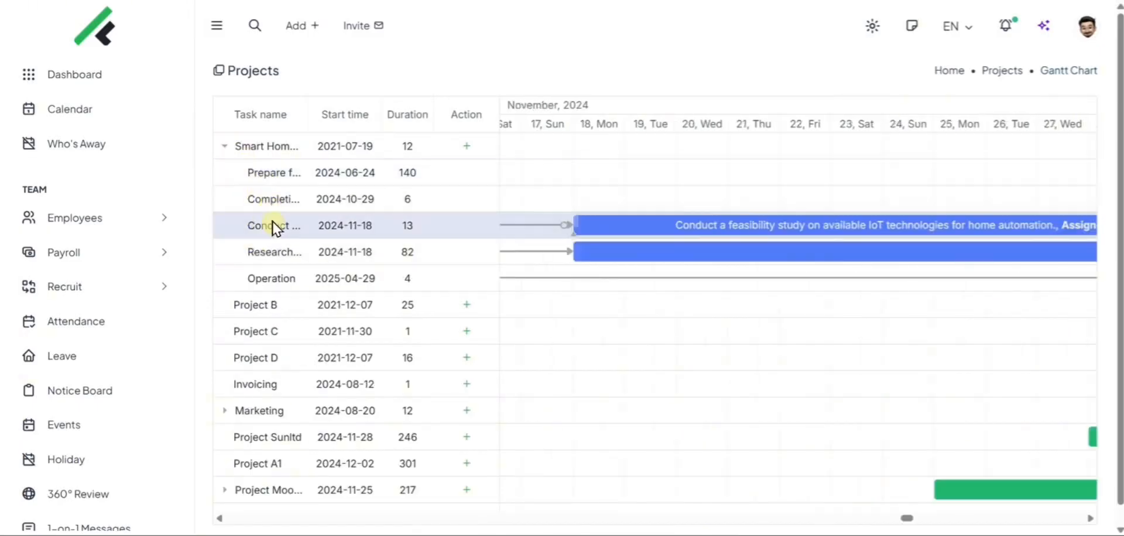
click(277, 278)
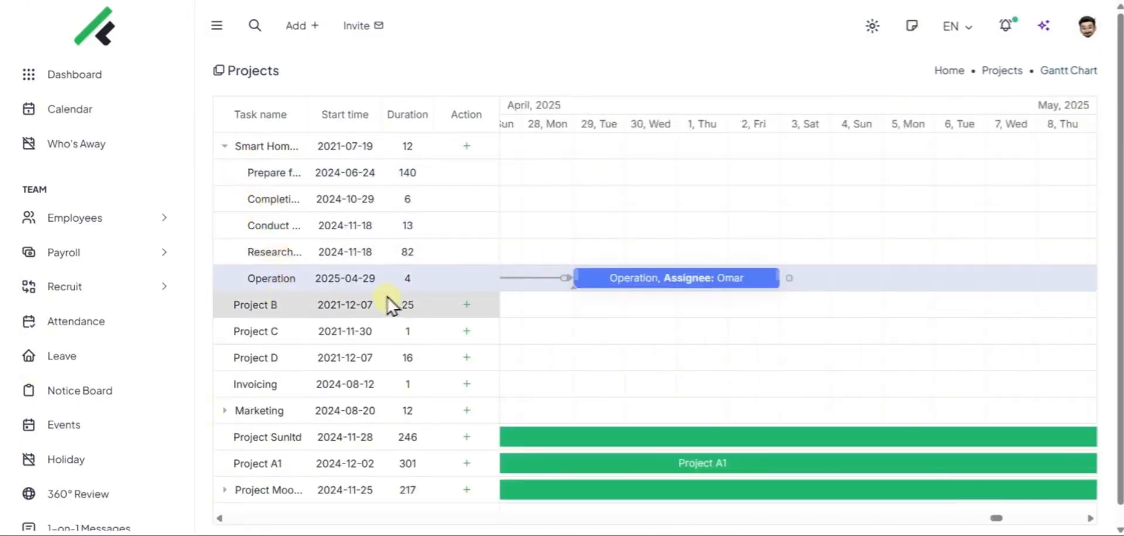
Show Project B, Project C and Project D on the Gantt timeline
scroll(391, 305, down, 1)
click(293, 286)
click(287, 313)
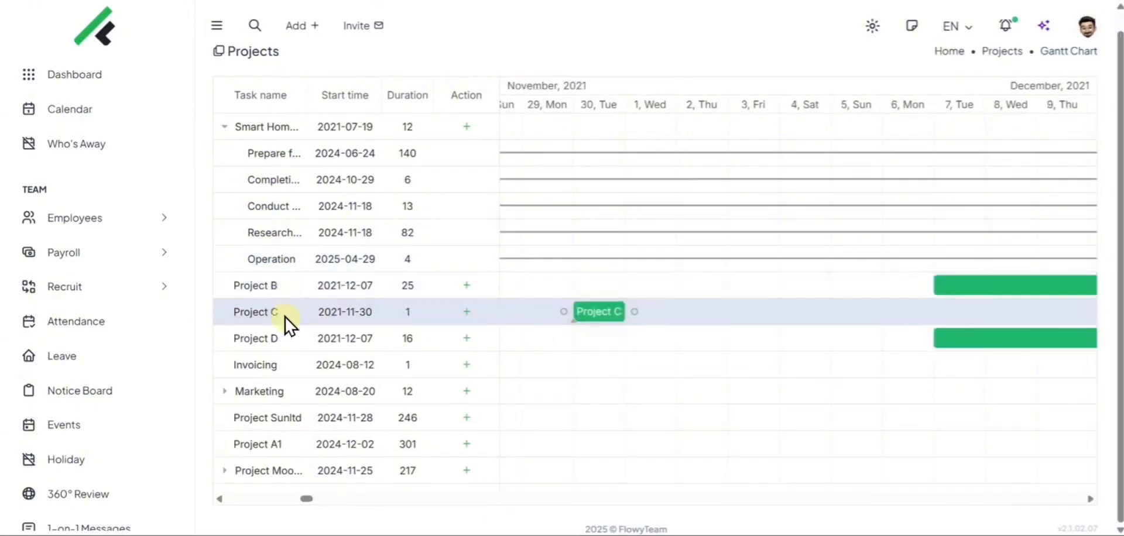
click(287, 338)
scroll(675, 269, up, 1)
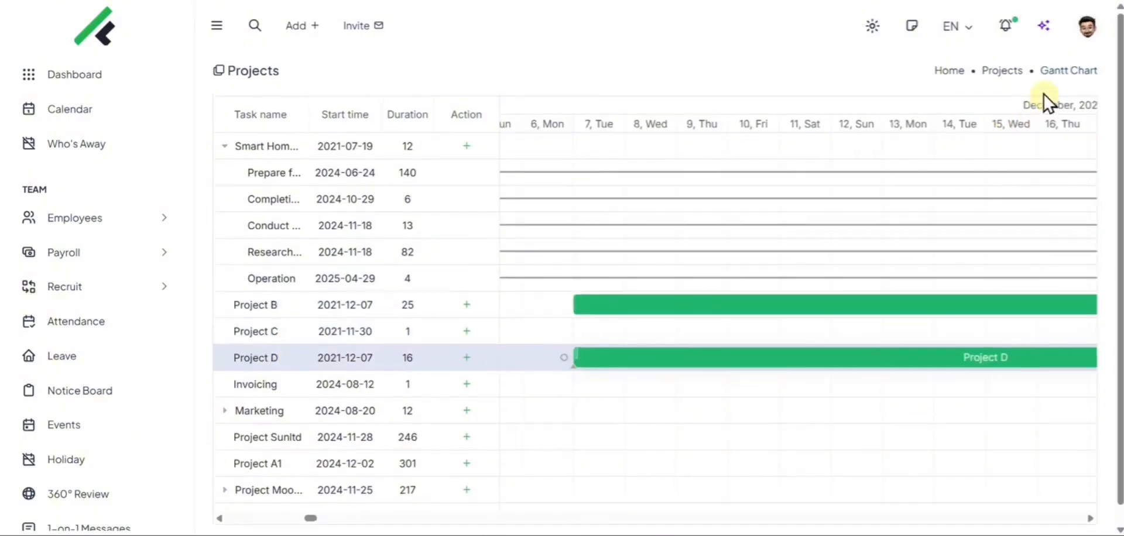
Return to the Projects list, view the client filter's options without choosing one, and look over the listed projects
click(1000, 70)
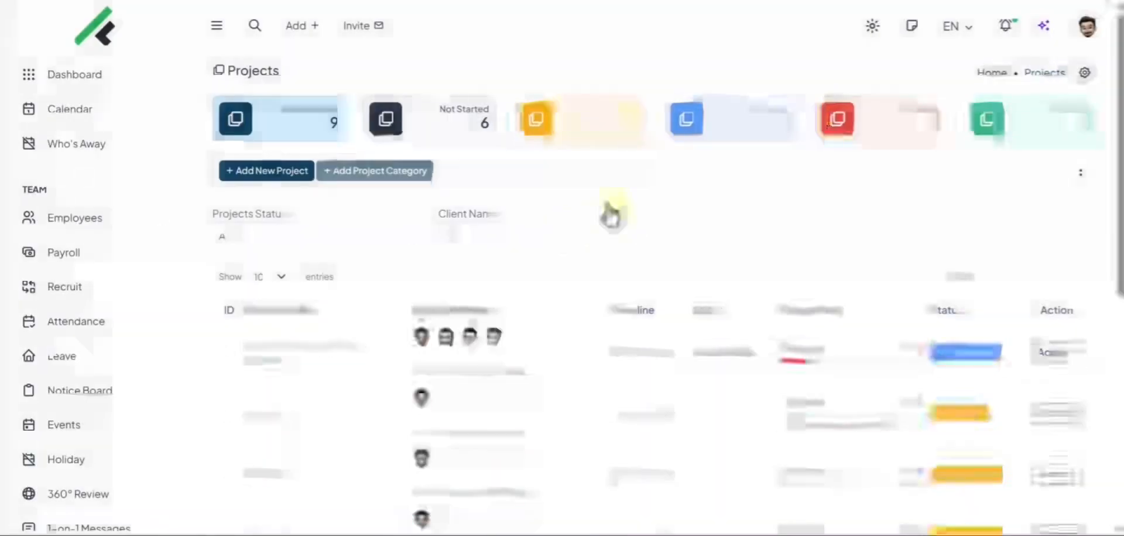
click(497, 244)
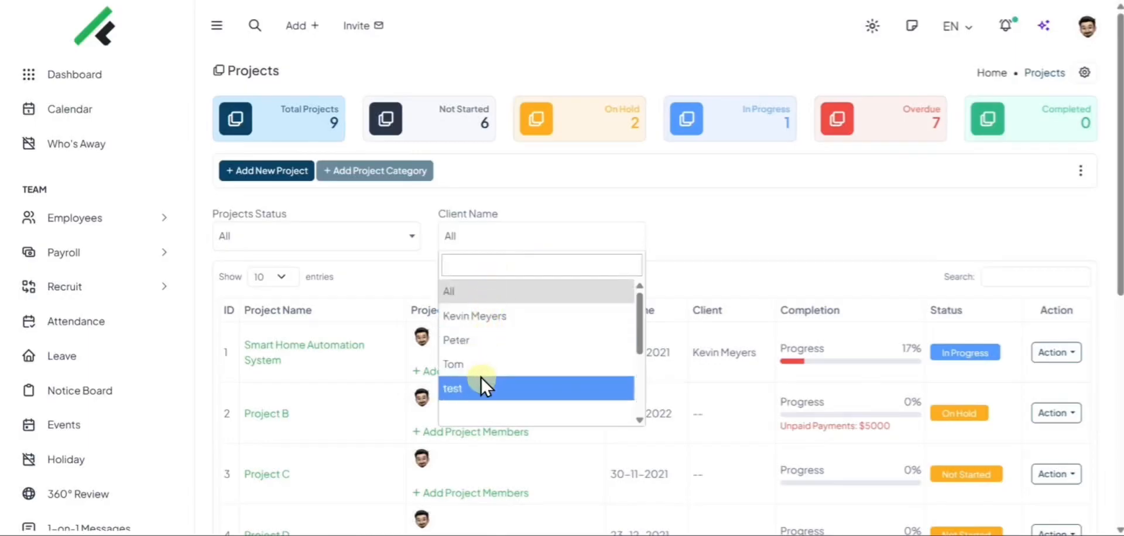
click(607, 228)
scroll(542, 219, down, 3)
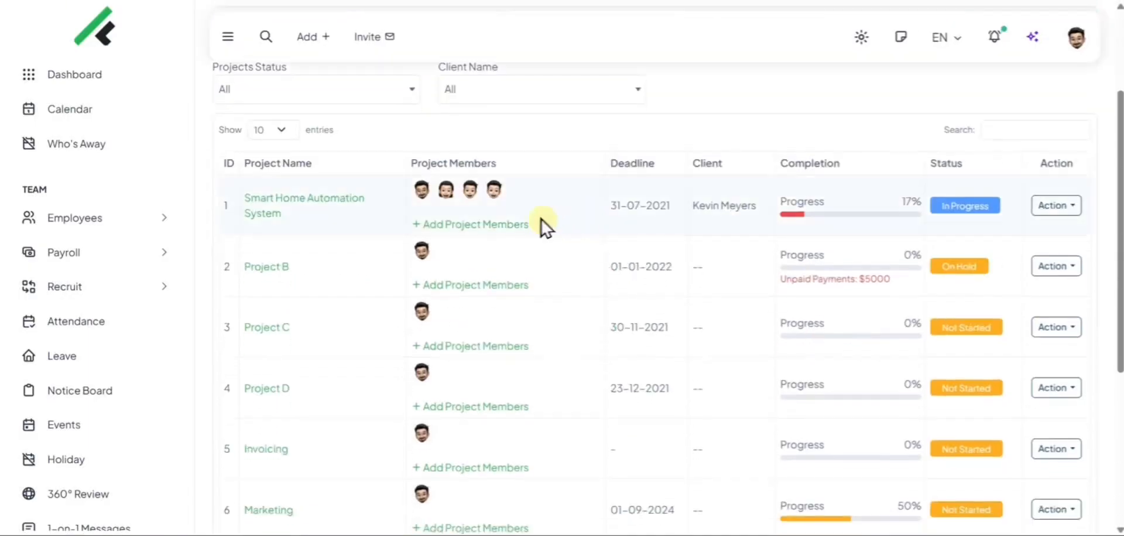
Open the Smart Home Automation System project and review its overview, from objective and milestones to open tasks, members and activity timeline
click(299, 199)
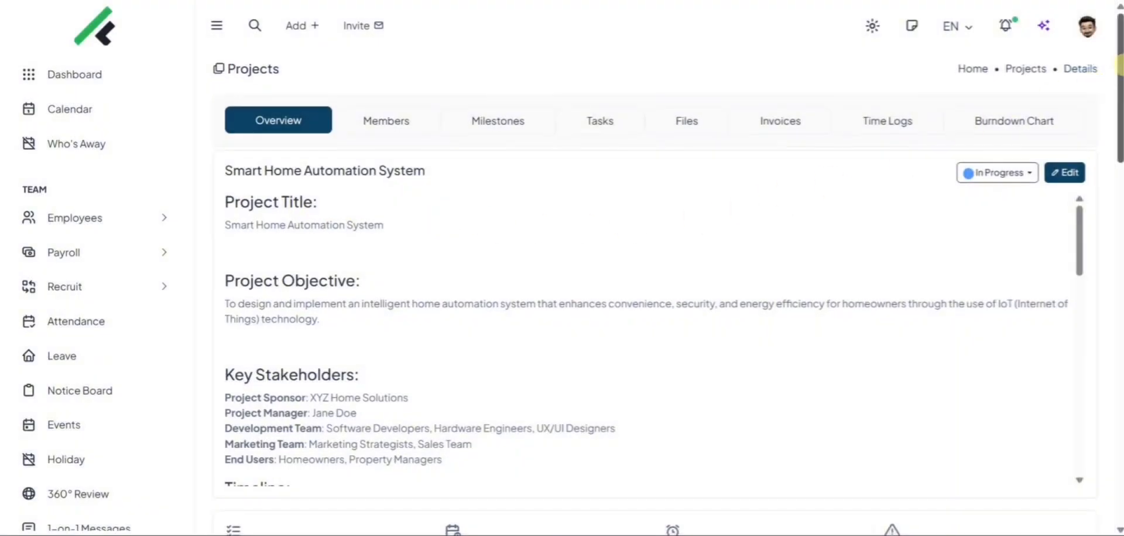
scroll(656, 293, down, 5)
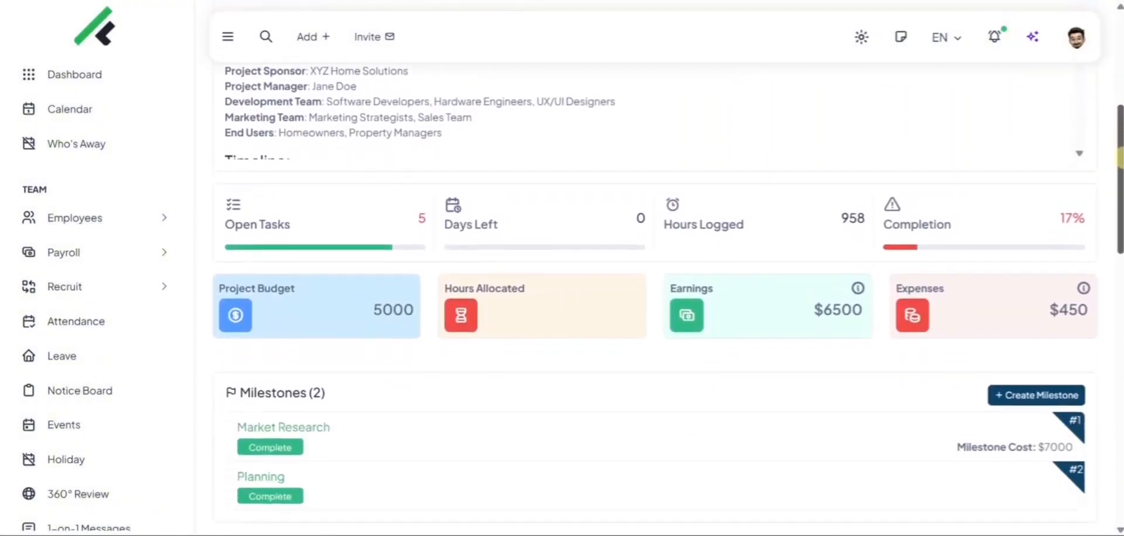
scroll(655, 292, down, 5)
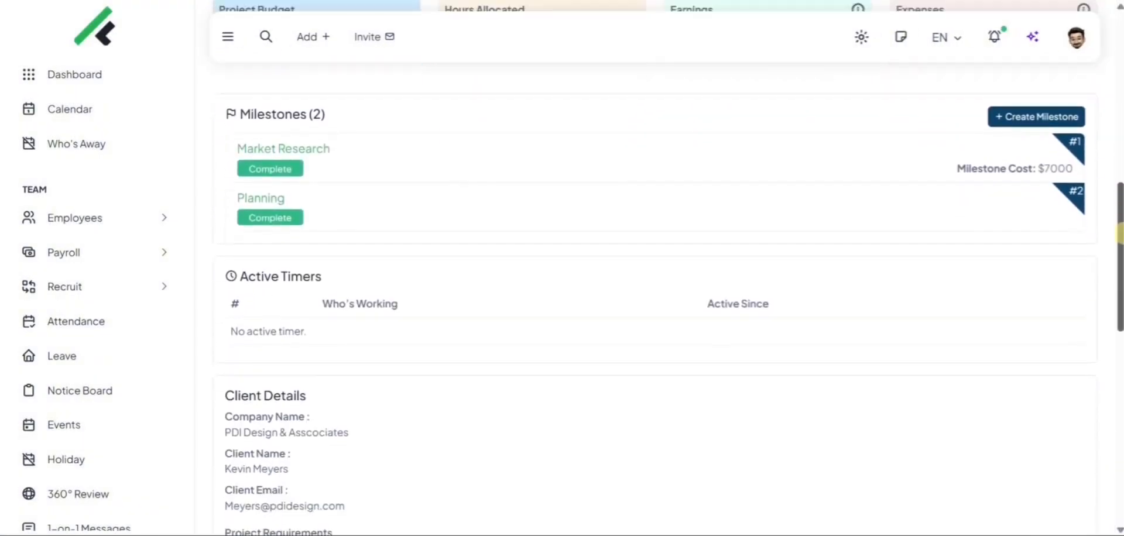
scroll(656, 293, down, 5)
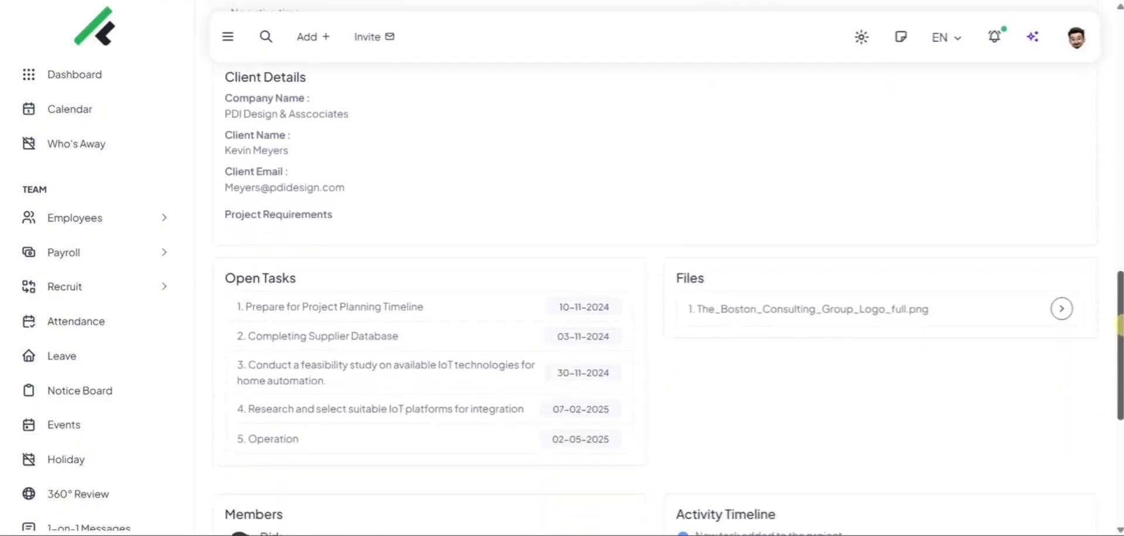
scroll(656, 293, down, 5)
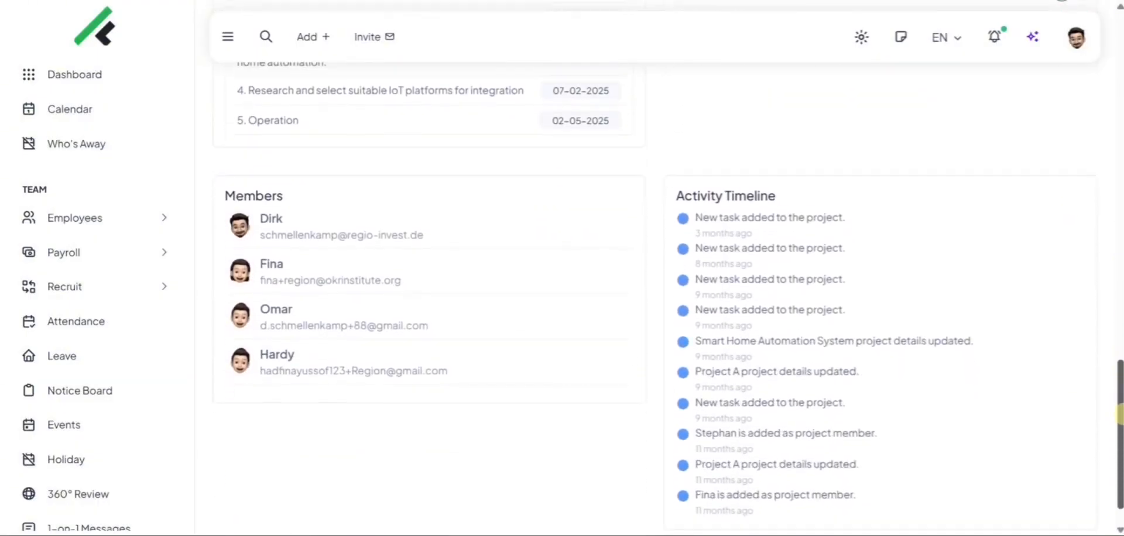
drag(1119, 416, 901, 79)
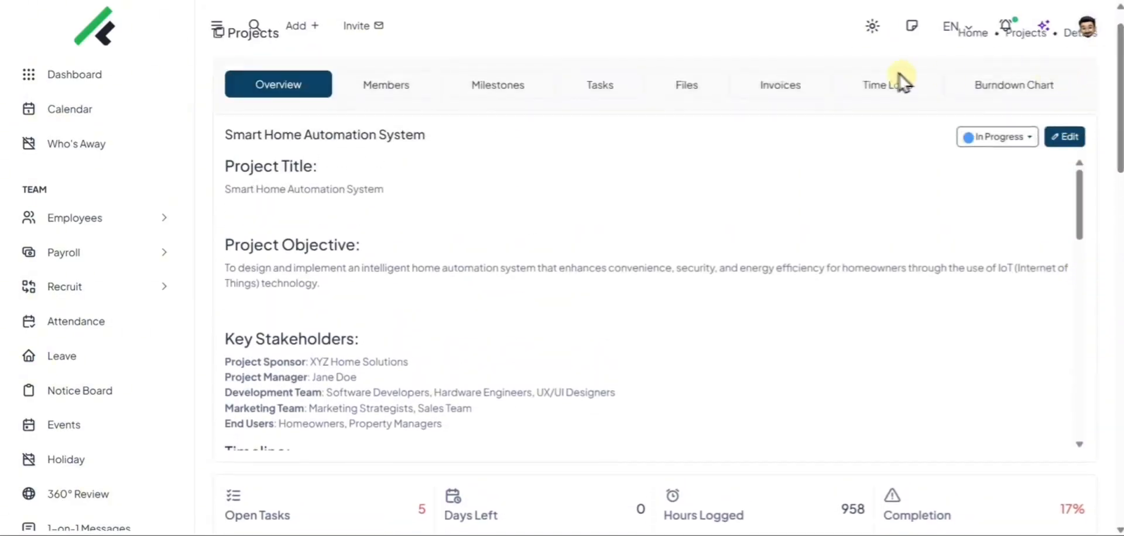
Review the project's members, milestones, tasks, files, invoices, time logs and burndown chart
click(408, 77)
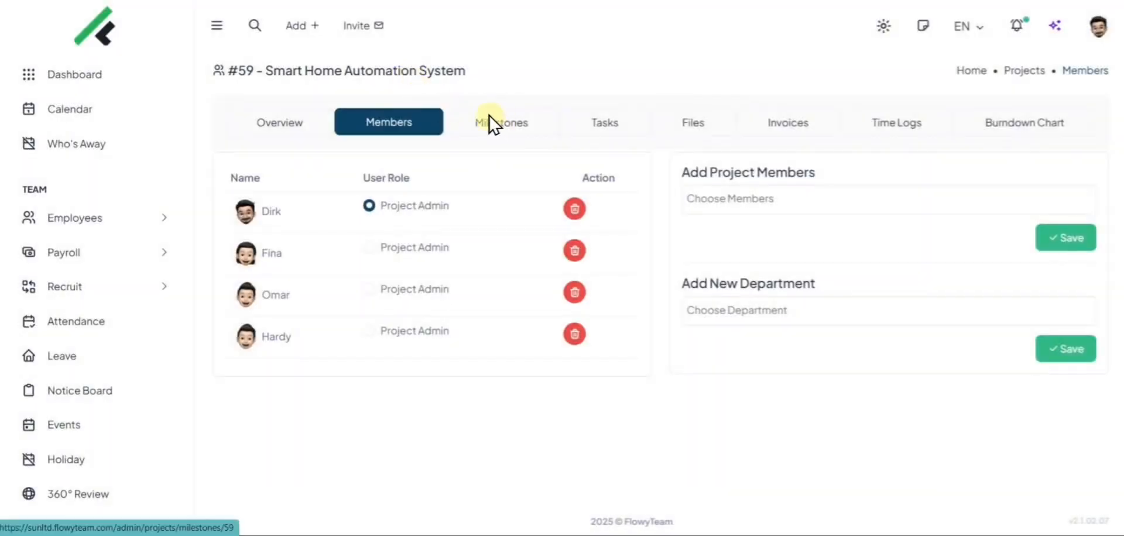
click(518, 128)
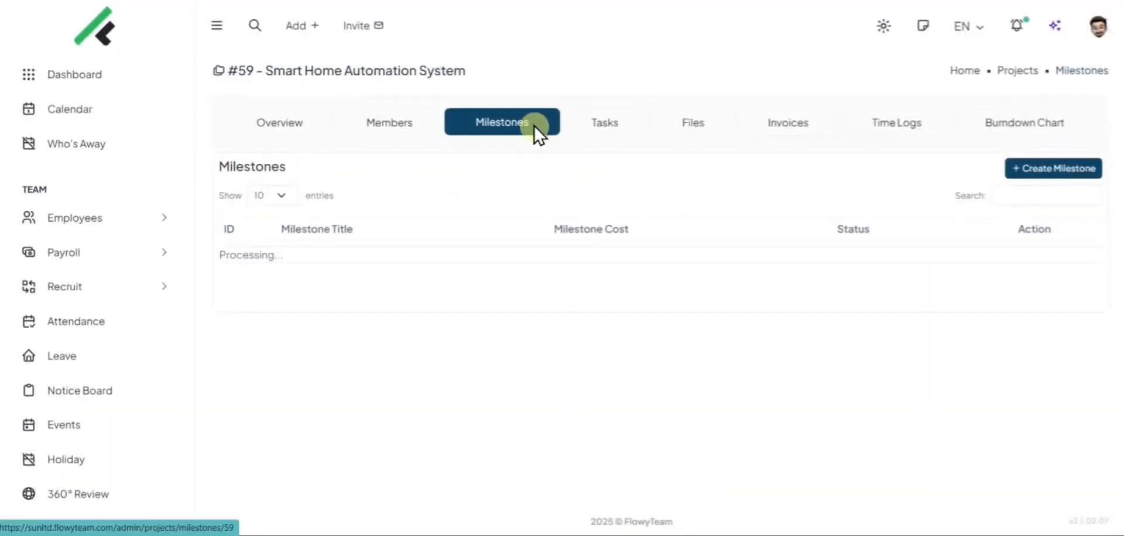
click(623, 129)
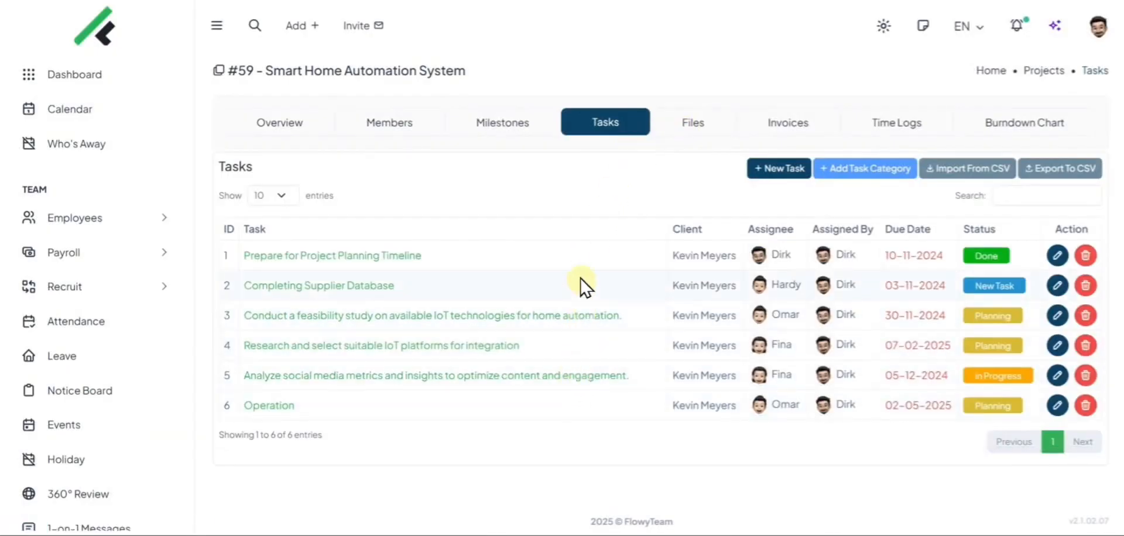
click(717, 130)
click(800, 131)
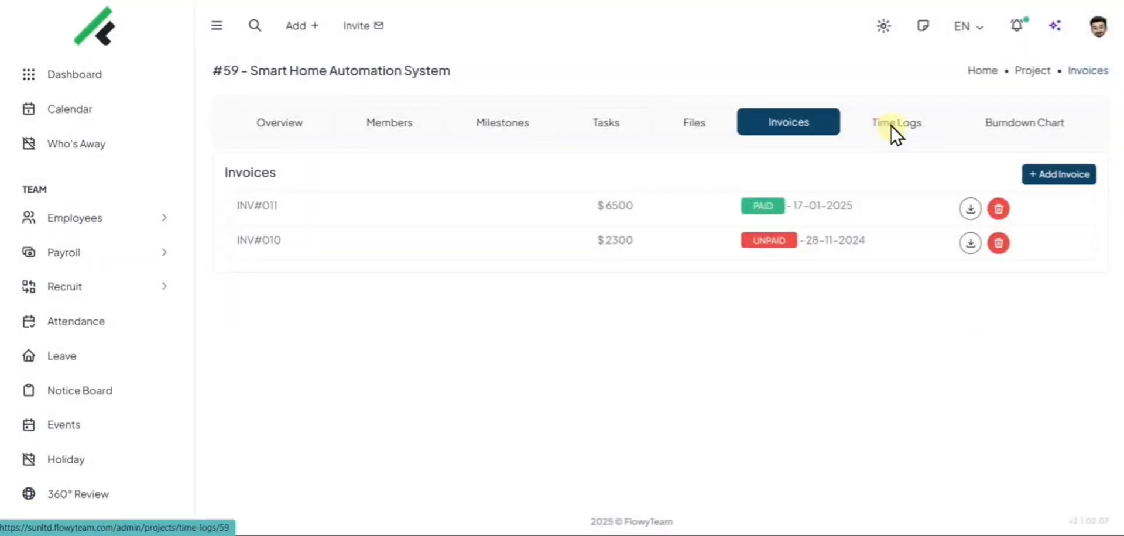
click(893, 130)
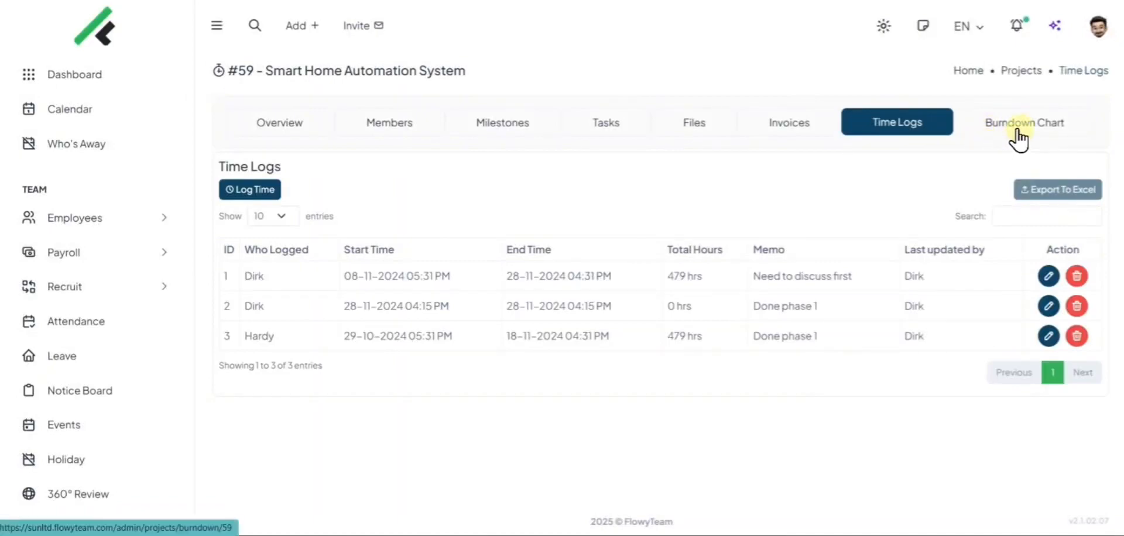
click(989, 127)
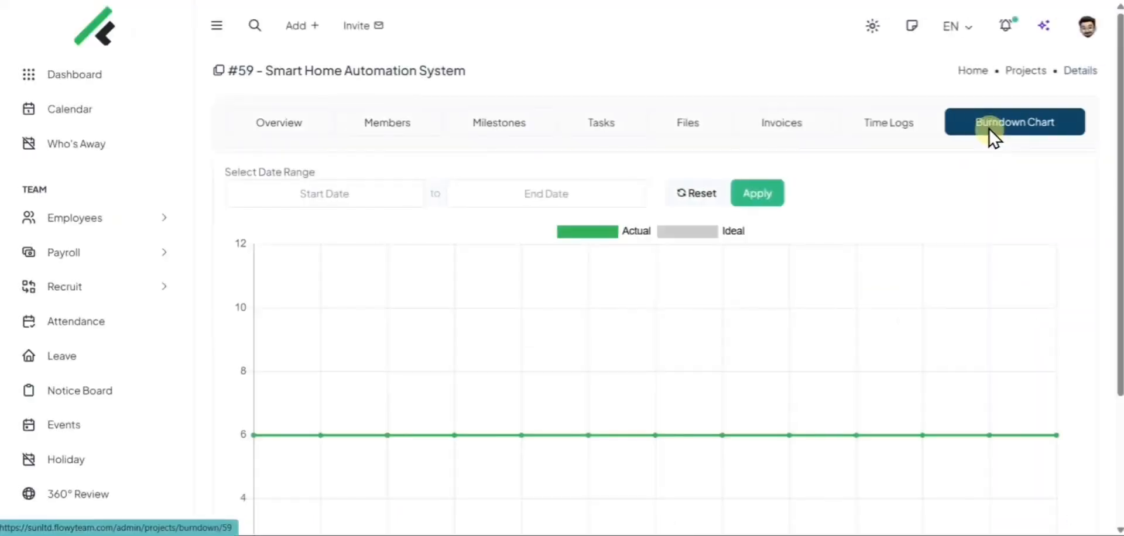
View the actions available for Smart Home Automation System in the Projects list and switch the account to the employee login
click(1042, 206)
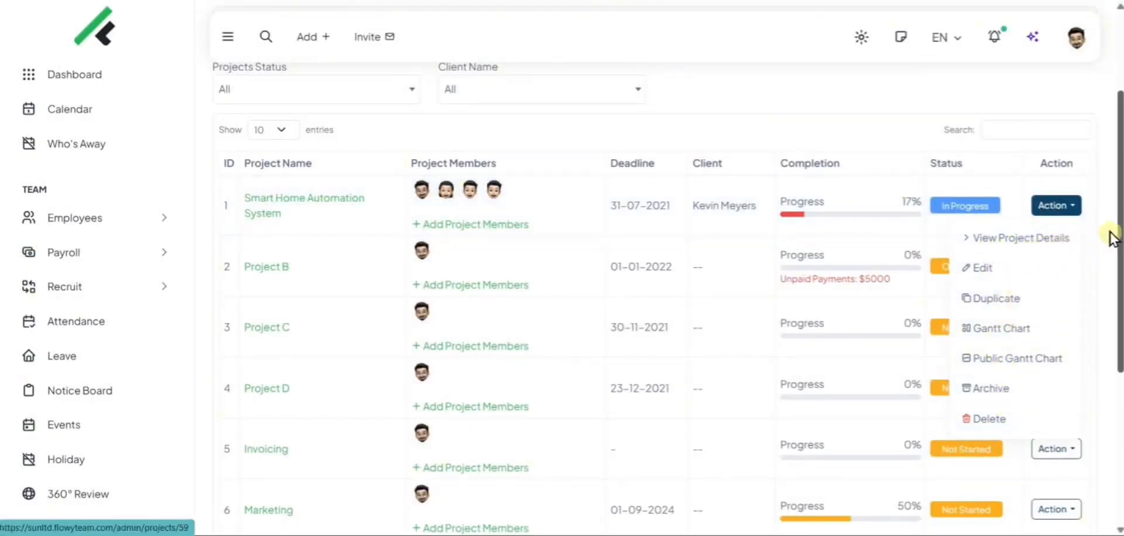
scroll(1110, 237, up, 3)
click(1086, 37)
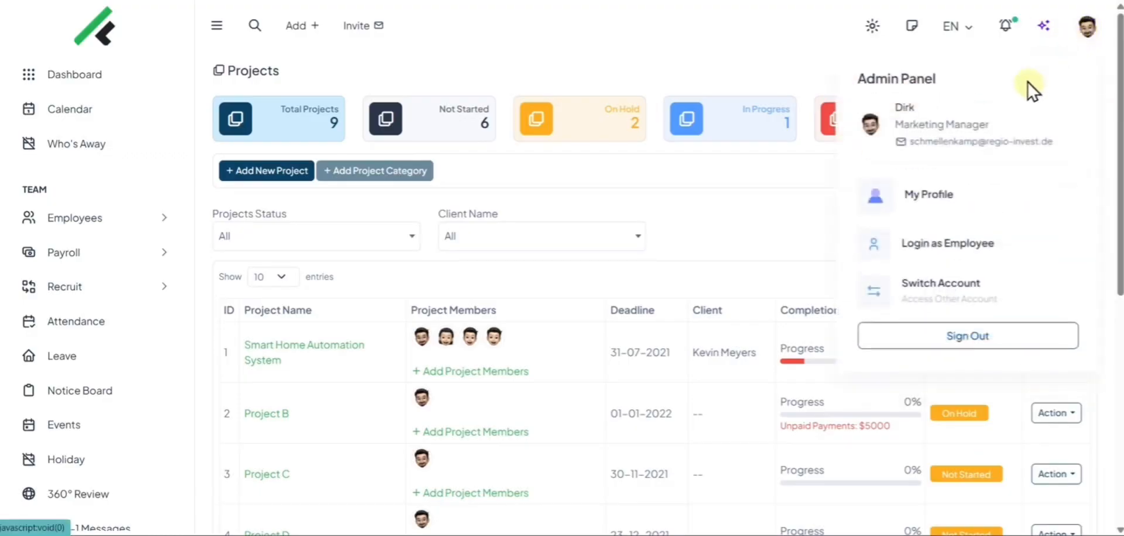
click(837, 255)
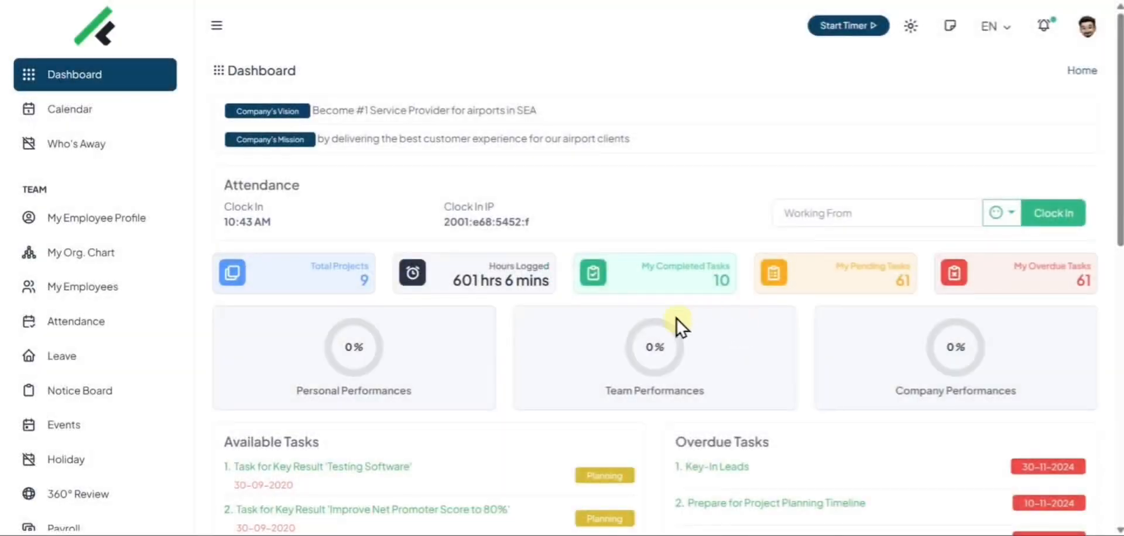
Look through the tasks that can be chosen for a timer, and close the dialog without starting one
click(824, 30)
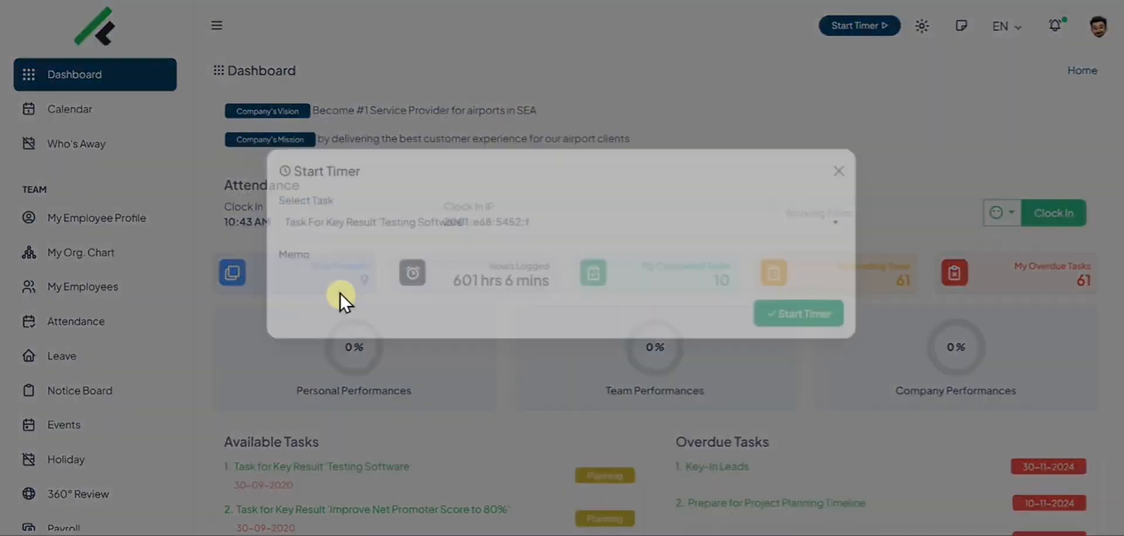
click(311, 250)
scroll(399, 335, down, 8)
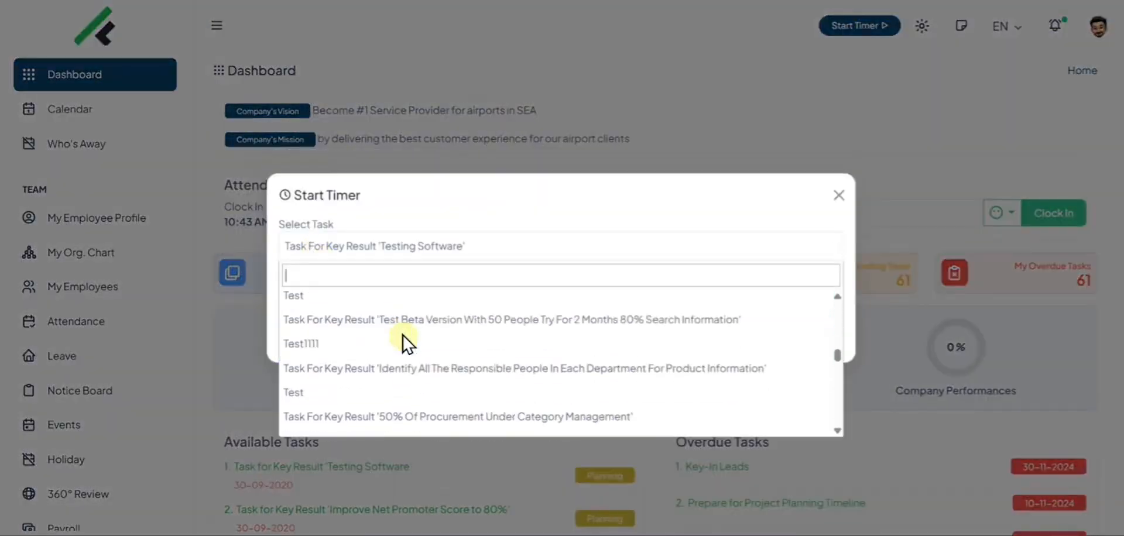
scroll(404, 334, down, 6)
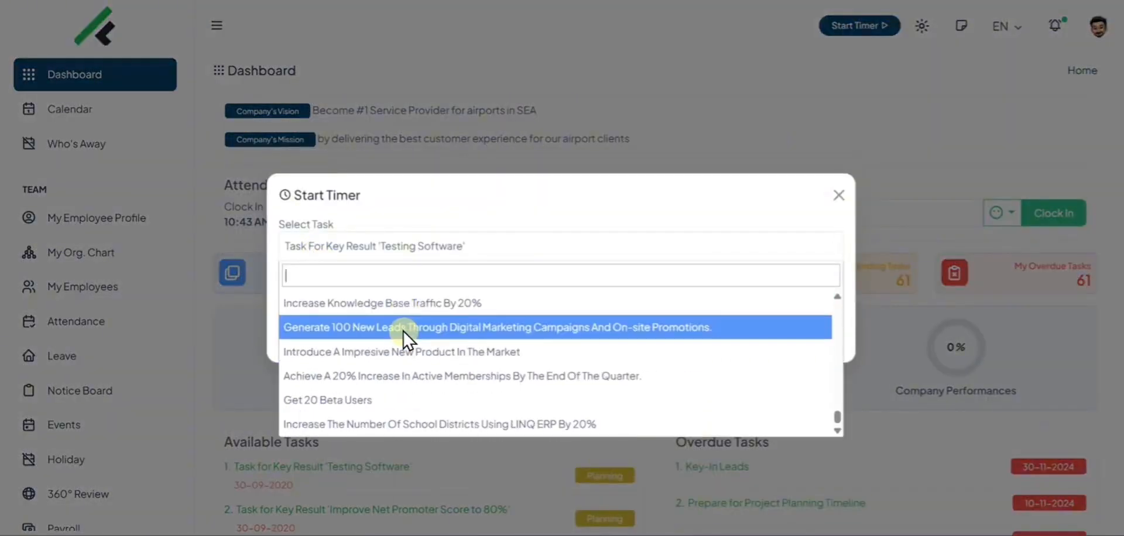
scroll(471, 351, up, 5)
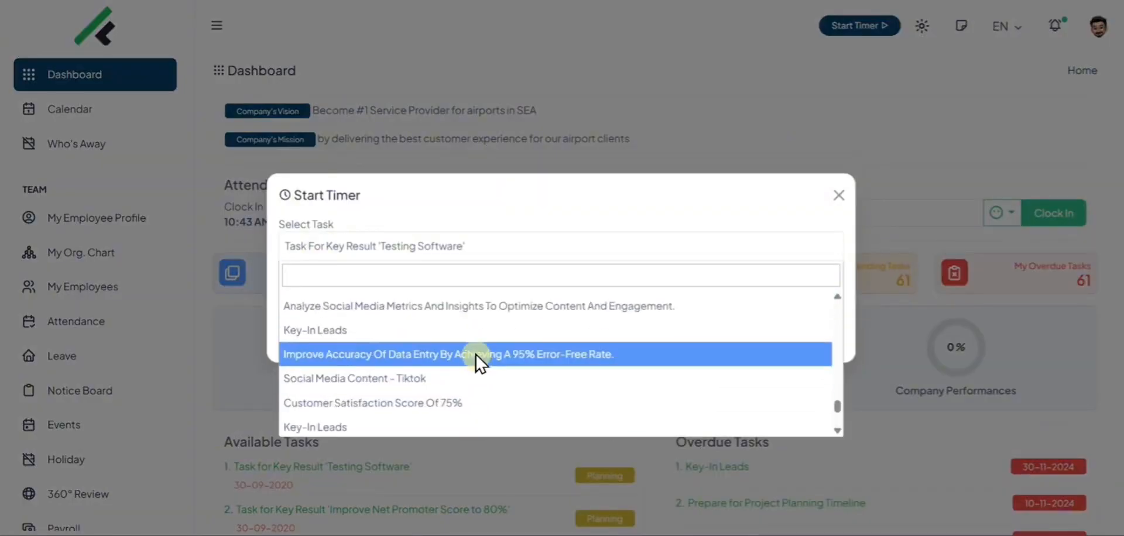
scroll(472, 350, up, 10)
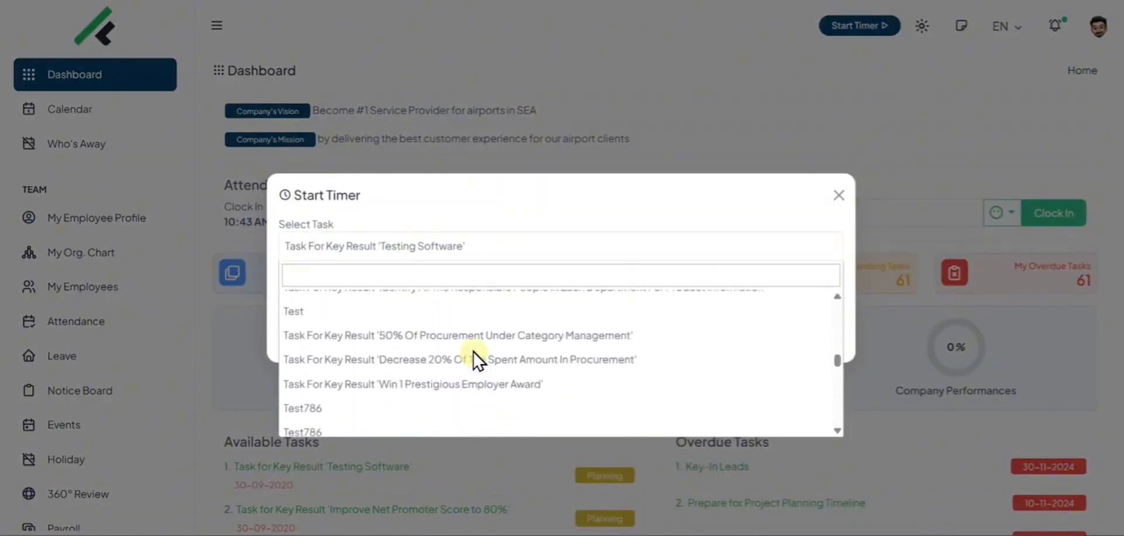
scroll(489, 350, up, 3)
click(821, 202)
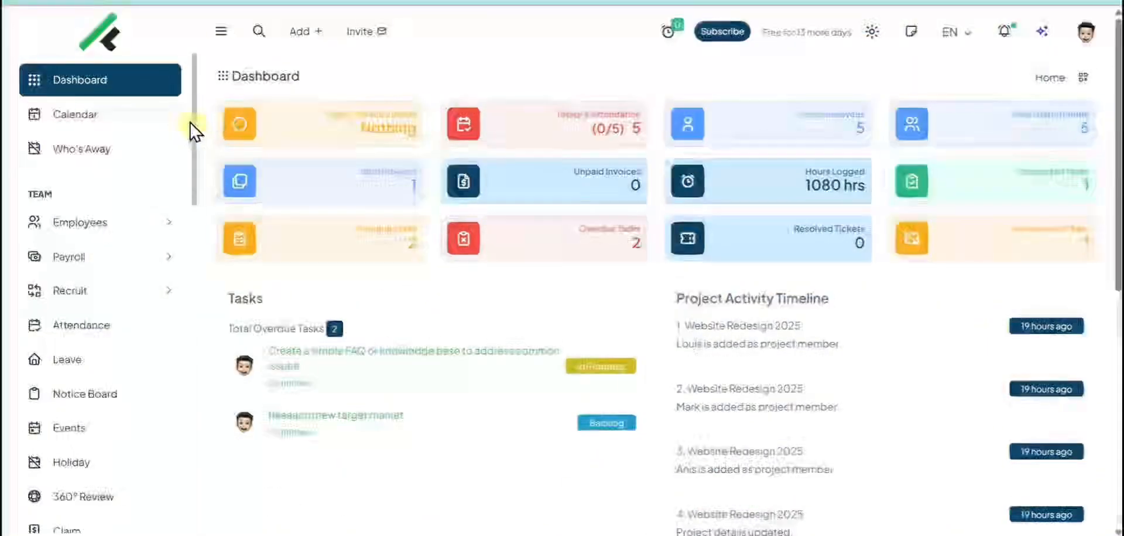
Switch back to the admin account's Tickets page and copy the public ticket link
drag(191, 125, 191, 359)
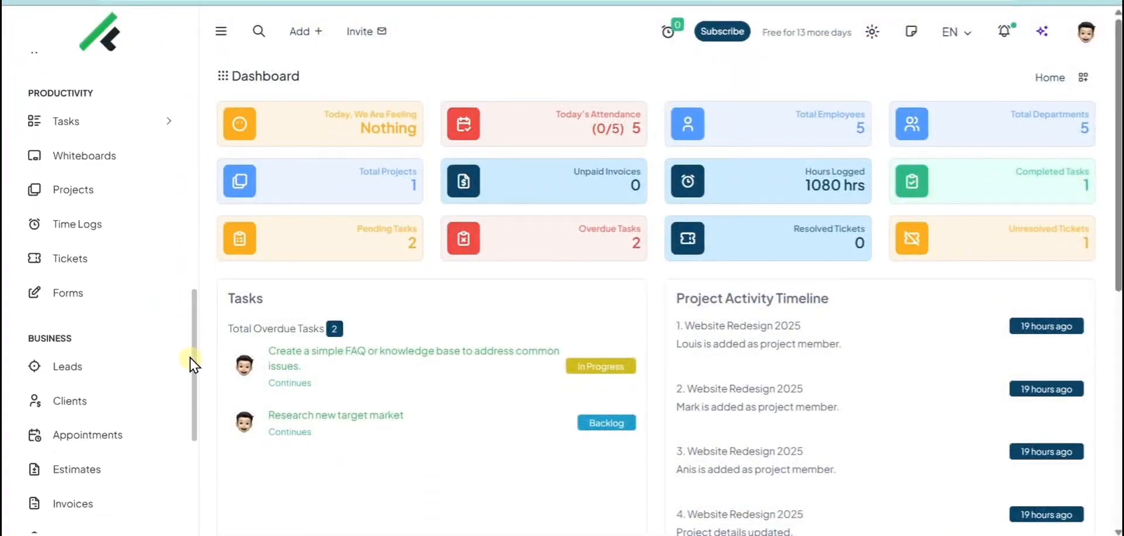
click(76, 260)
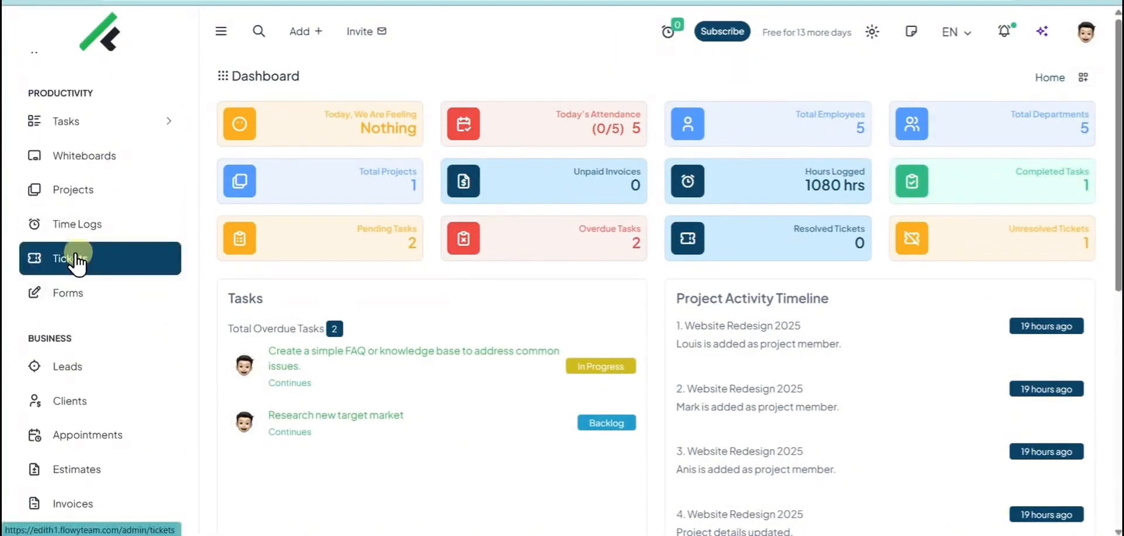
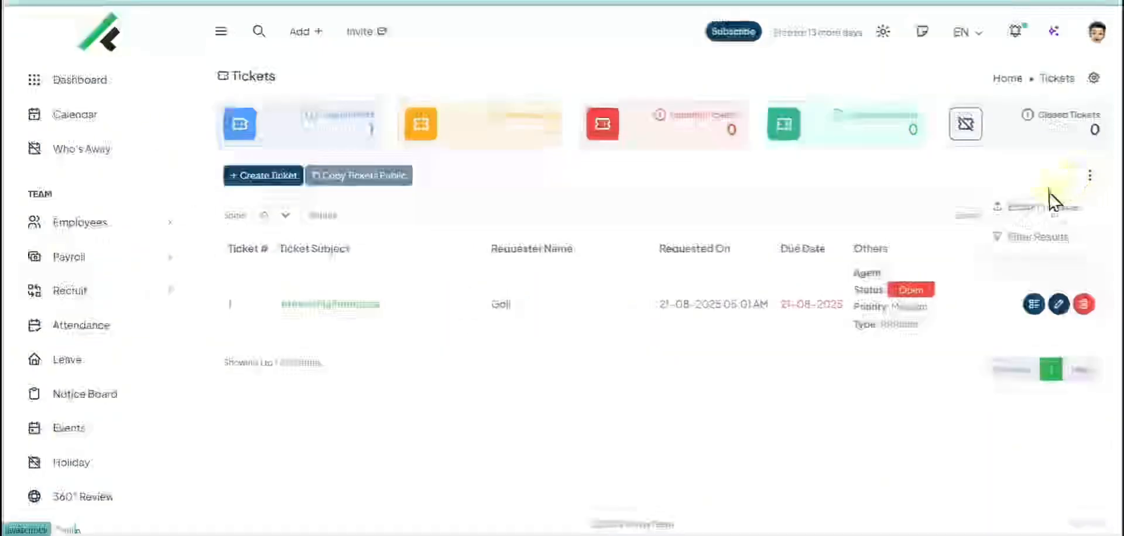
click(792, 198)
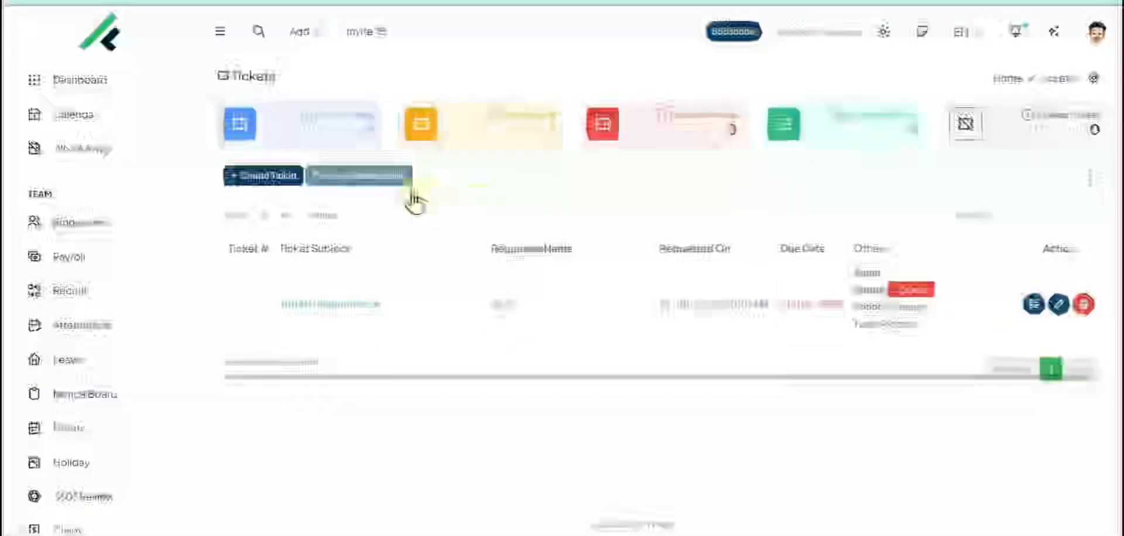
click(375, 177)
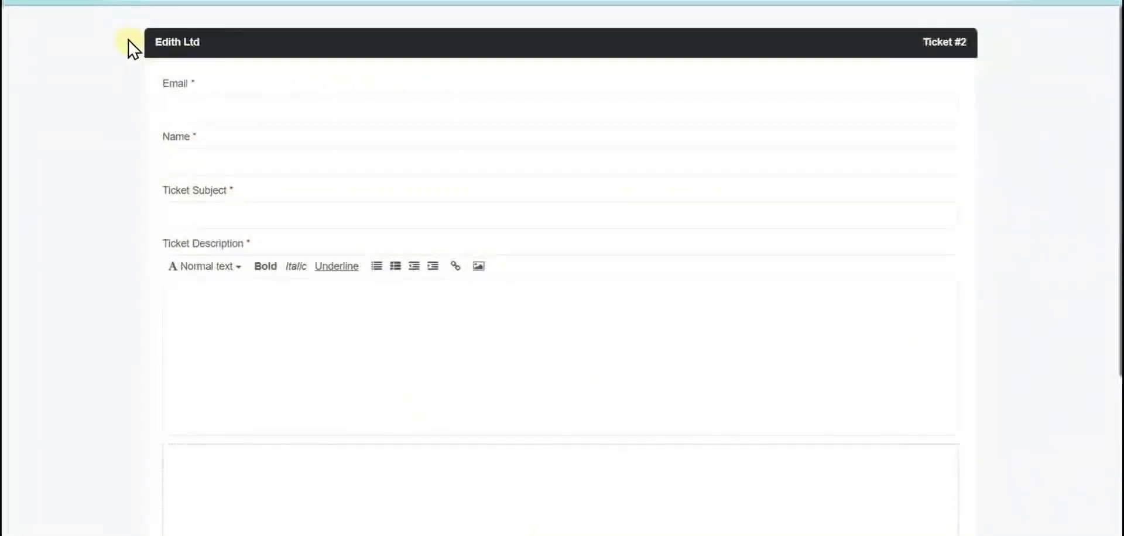
Submit a public ticket with the requester's e-mail and name, subject "Bug" and description "There is a bug in the system, invoice module. please check it"
drag(1119, 110, 1041, 111)
click(209, 115)
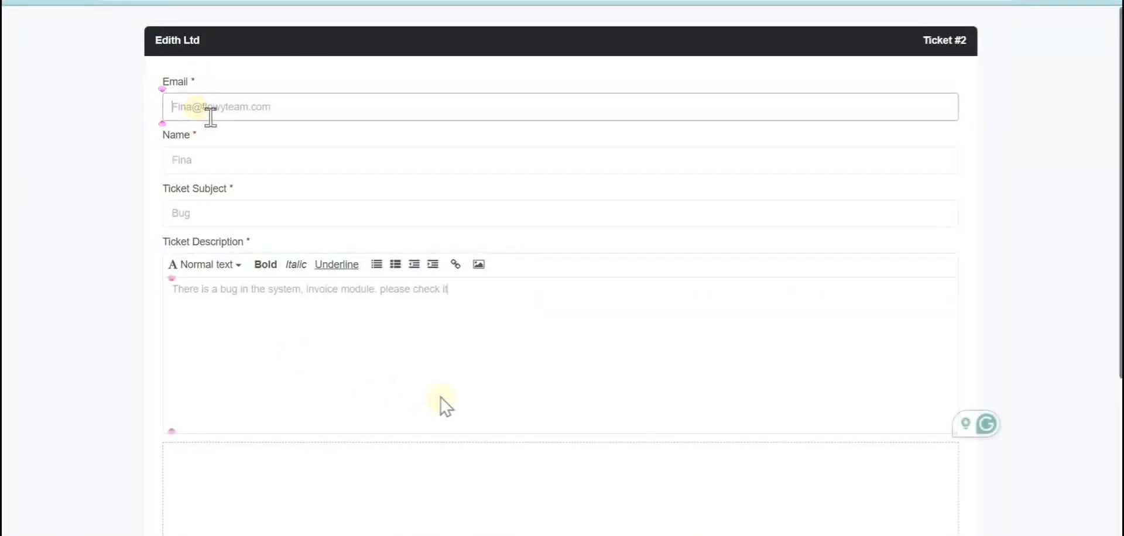
scroll(468, 404, down, 4)
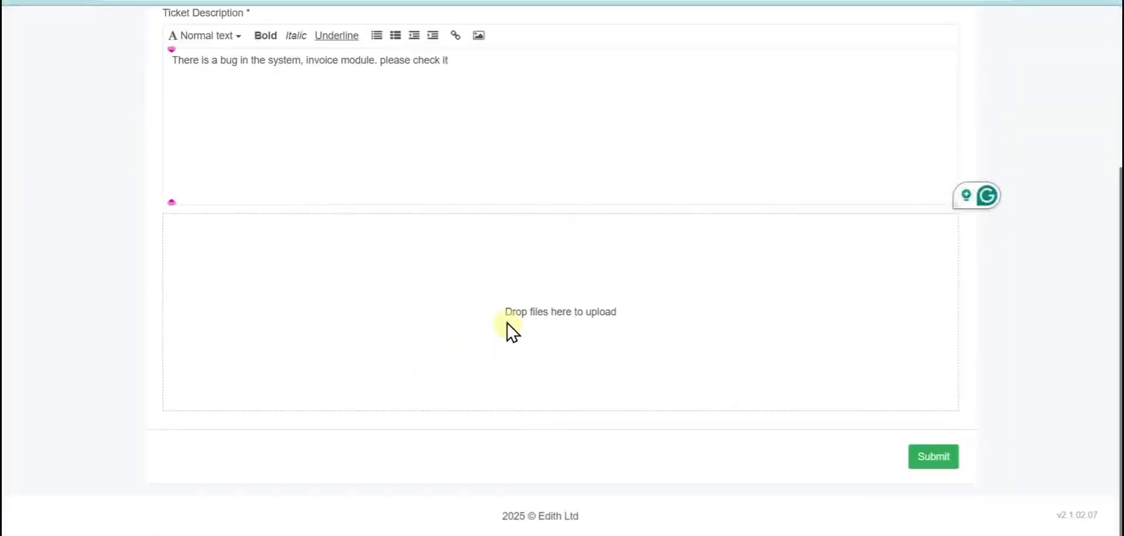
click(898, 448)
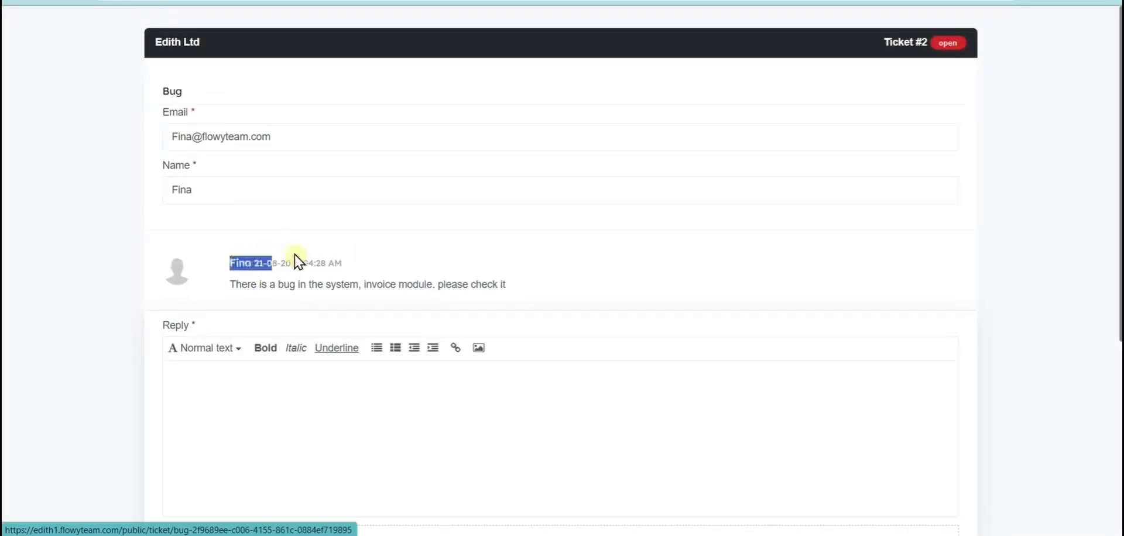
click(416, 279)
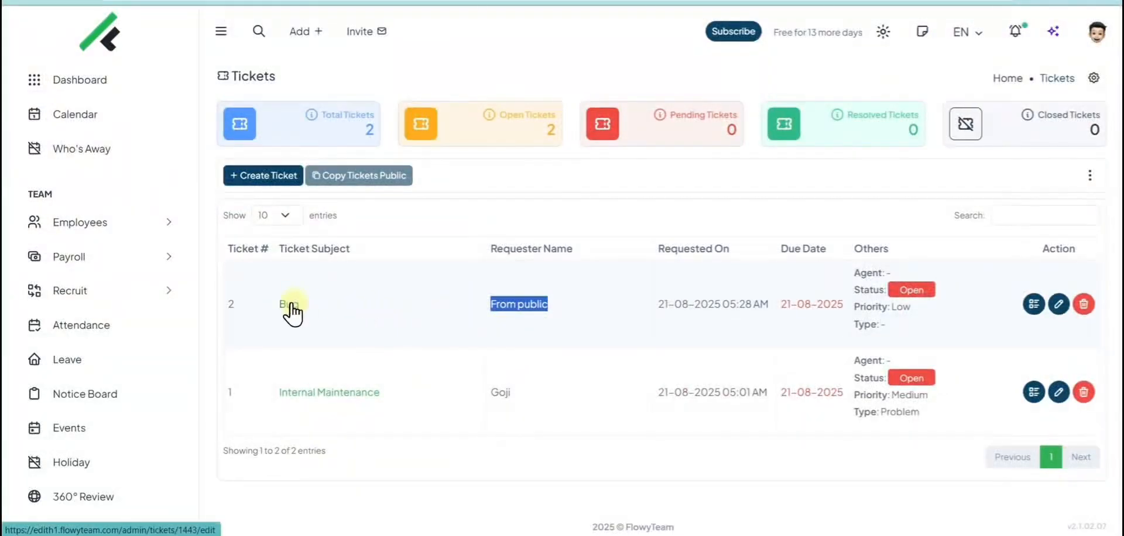
Reply "Alright we will check" to the public Bug ticket in the admin Tickets list and submit it as Pending
click(315, 338)
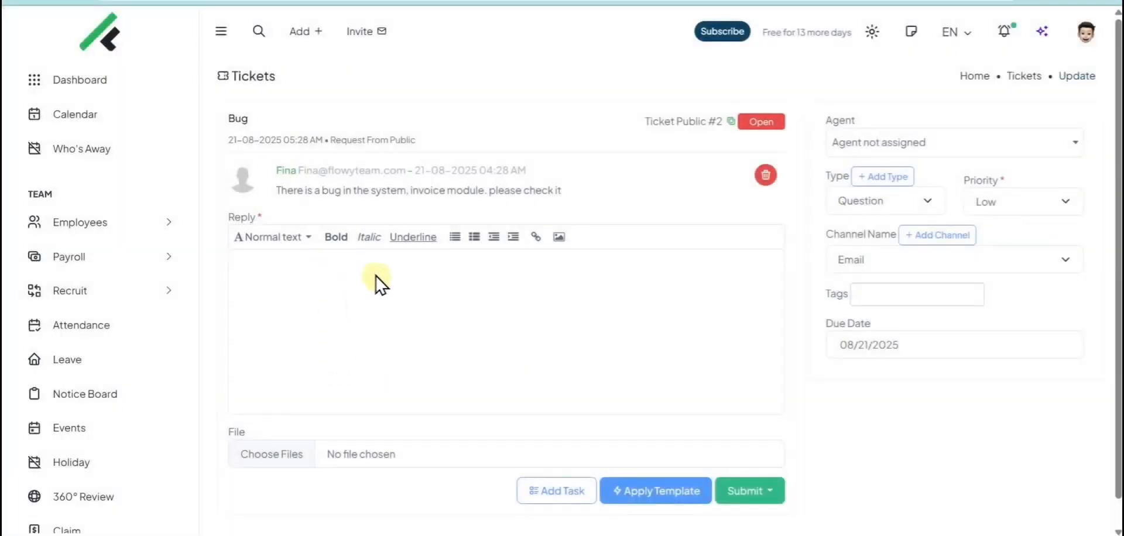
scroll(516, 238, down, 1)
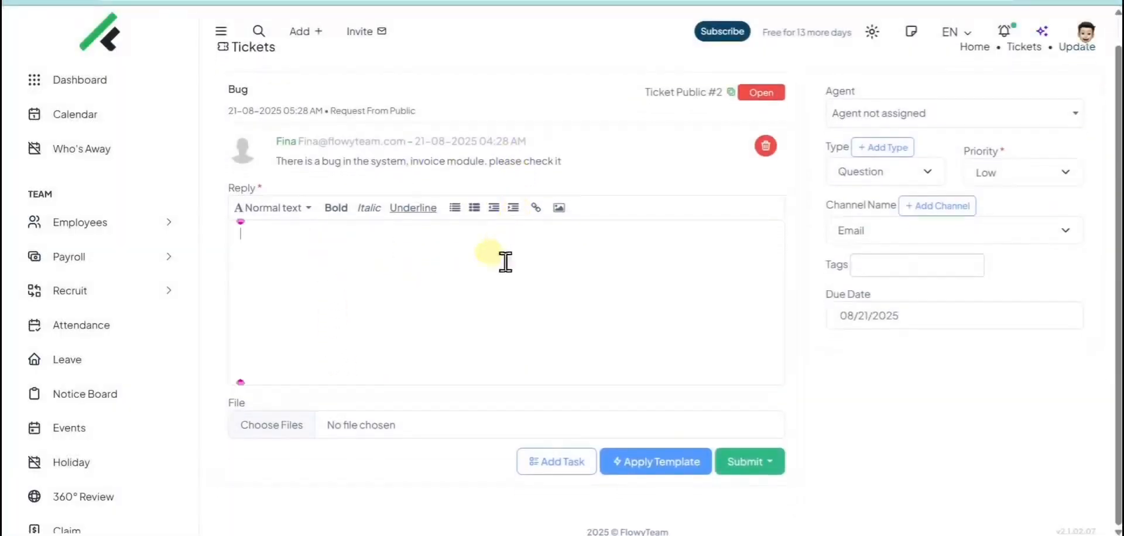
click(505, 262)
text(Alright w)
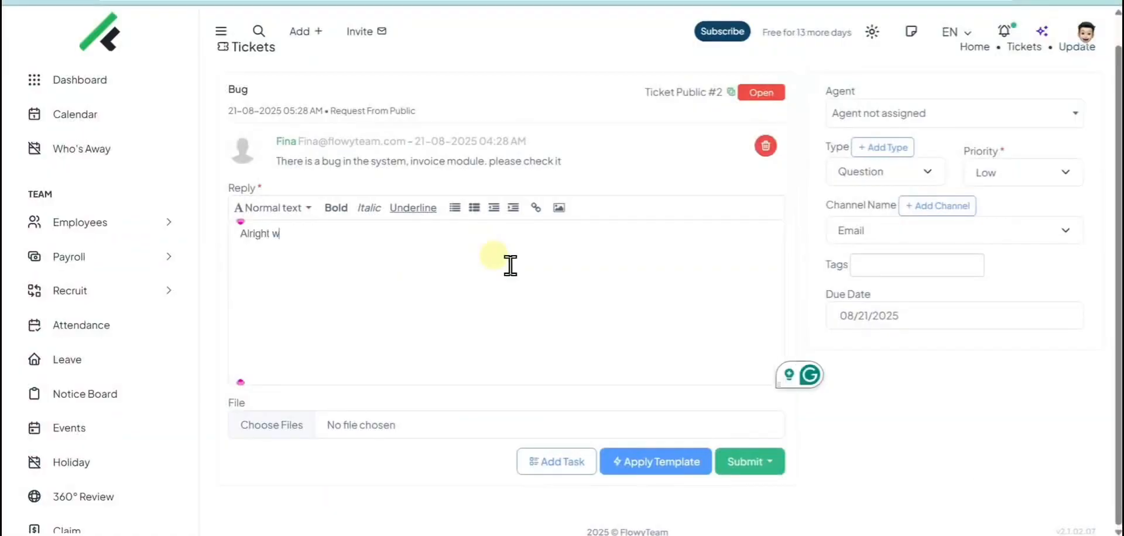
text(e will need)
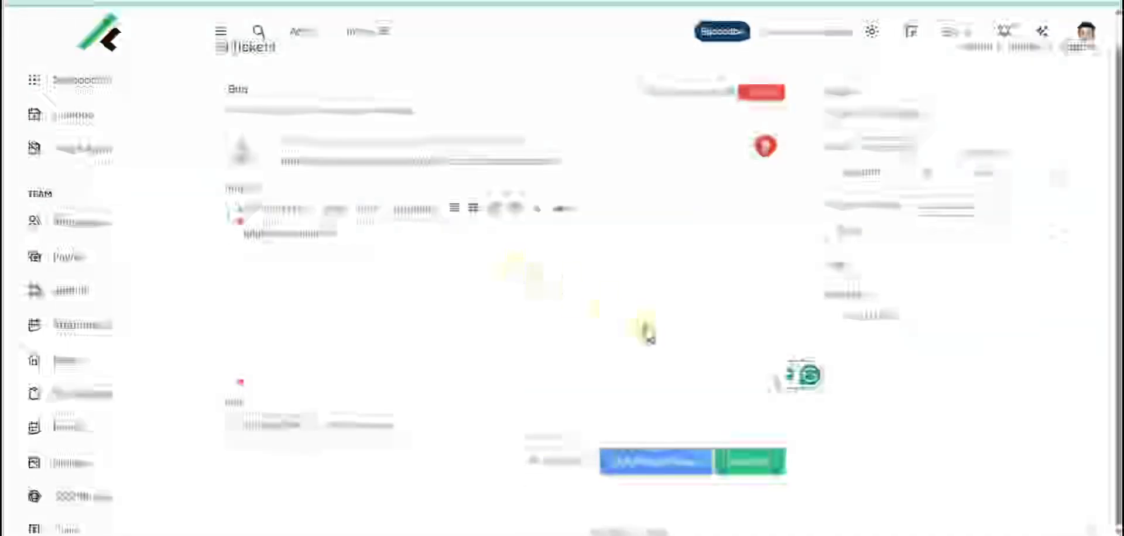
click(741, 463)
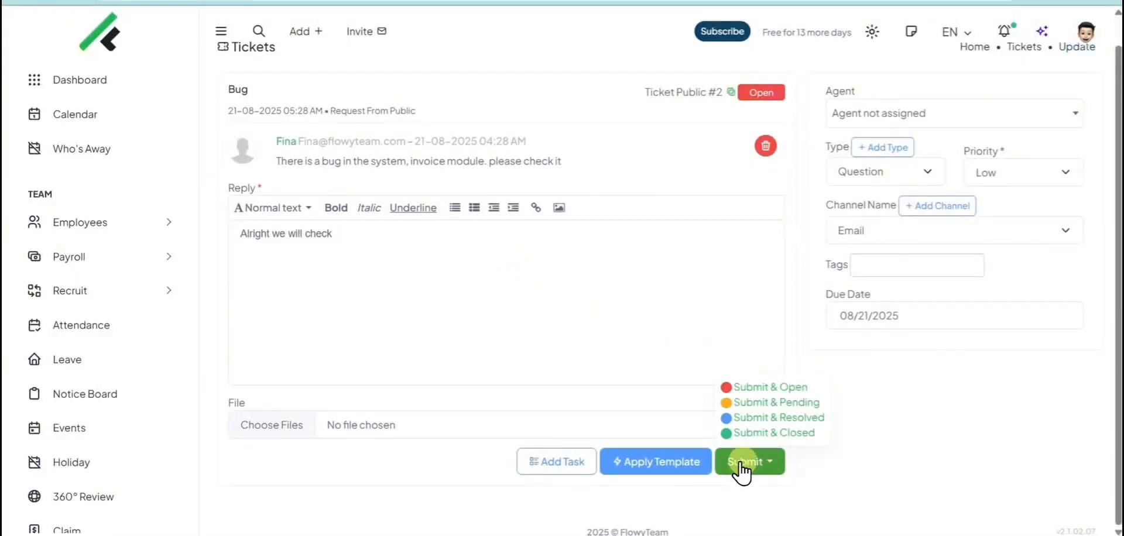
click(742, 403)
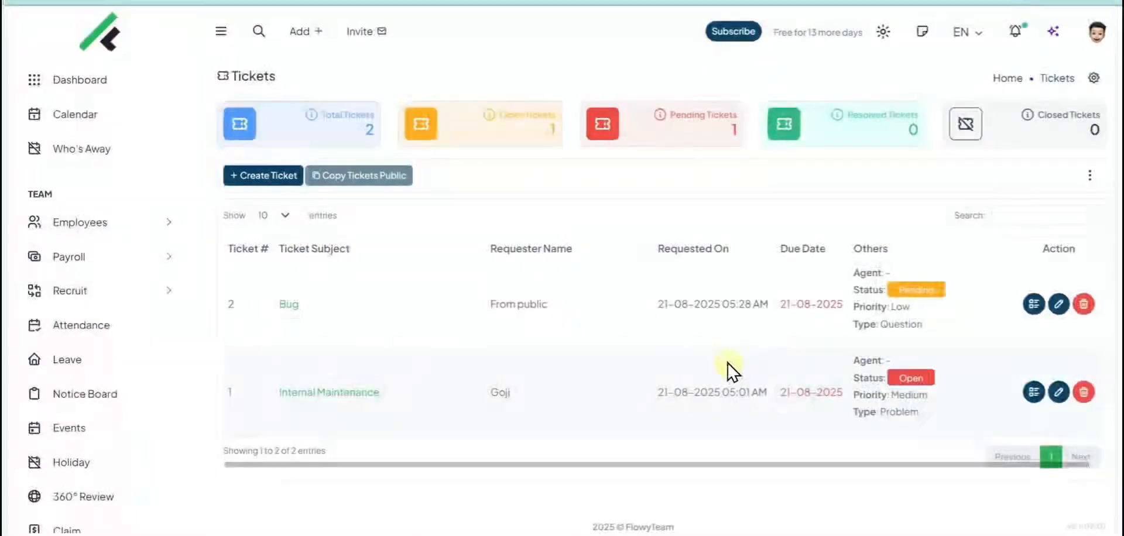
Start a new task from the Bug ticket, with category Customer Service, the Default task board and no project
click(1033, 304)
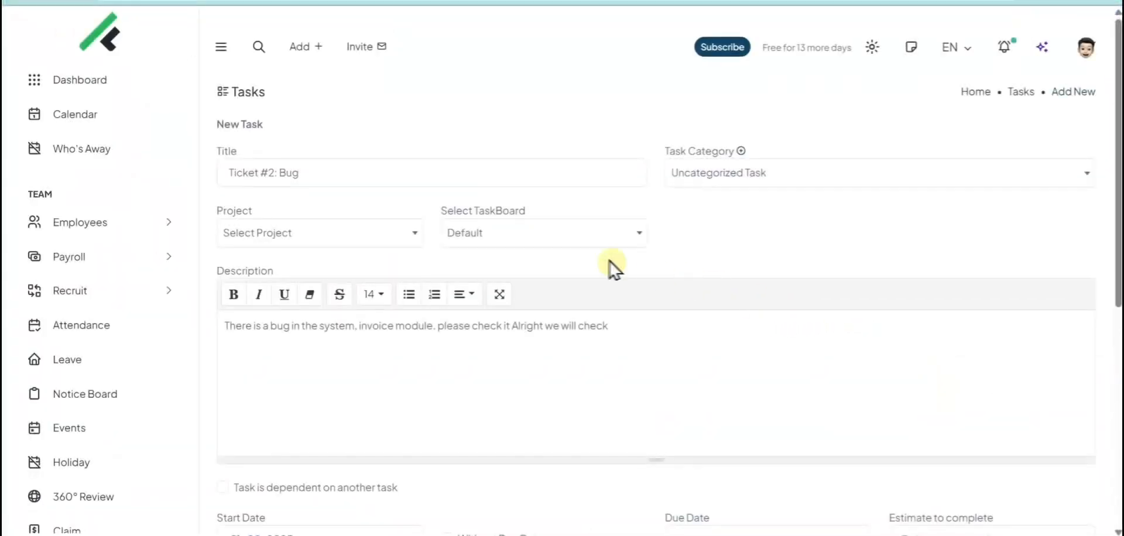
click(682, 179)
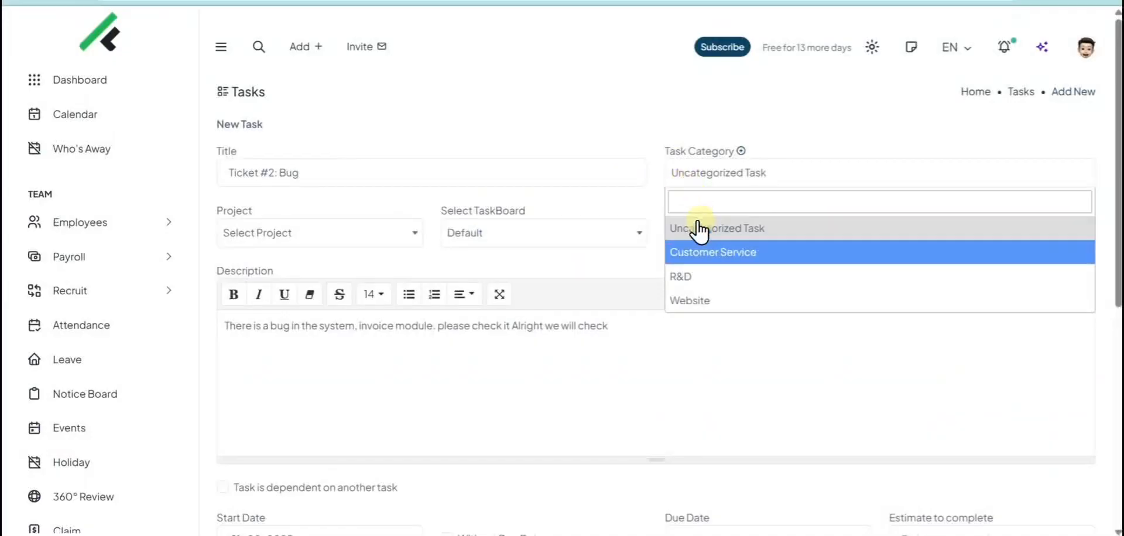
click(702, 252)
click(553, 245)
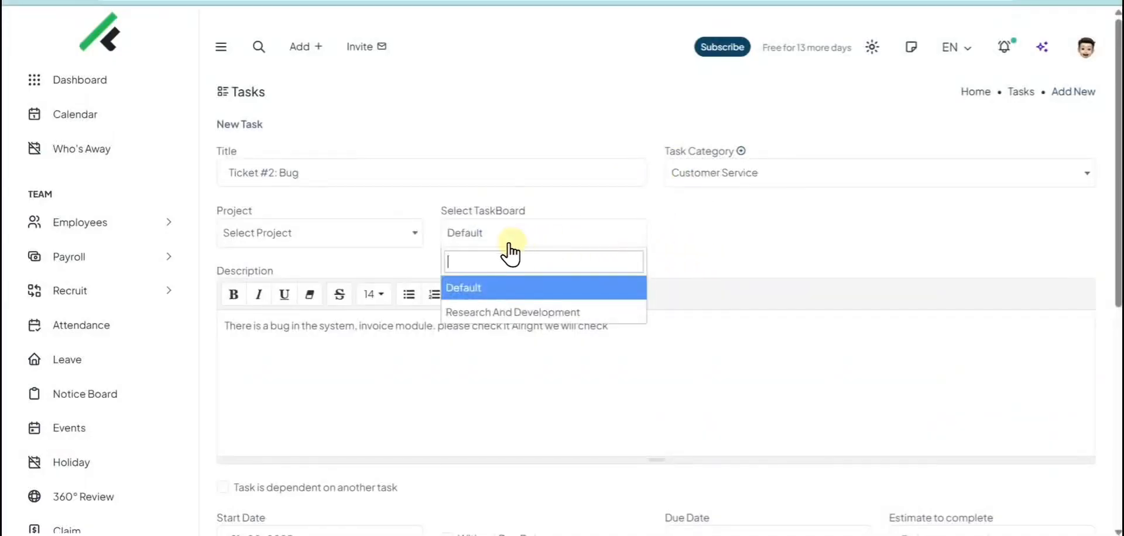
click(562, 288)
click(386, 233)
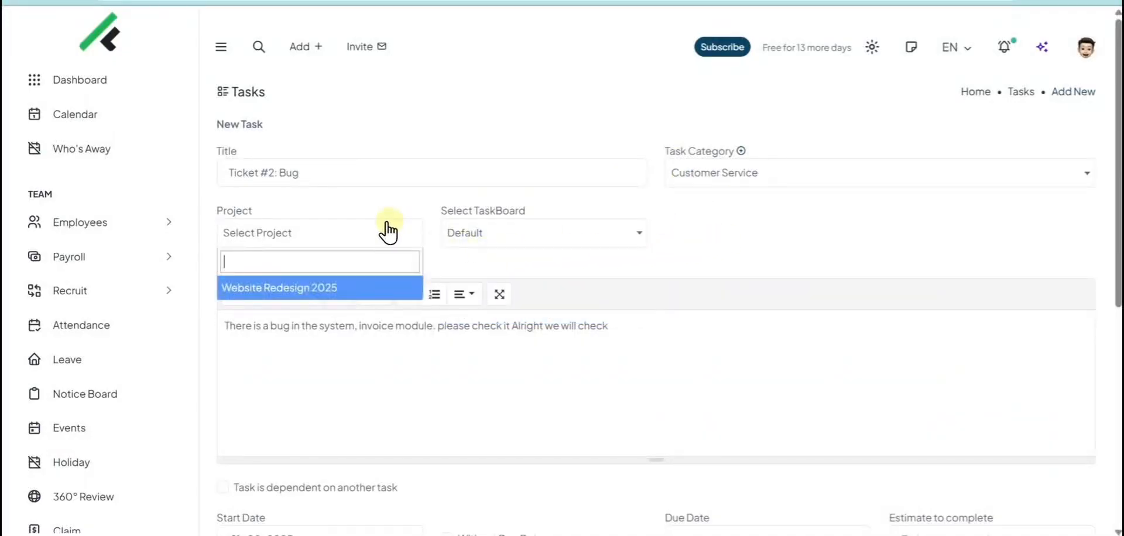
click(720, 260)
Change the task description to "There is a bug in the system, invoice module. From Public email:" followed by the requester's e-mail address
scroll(745, 261, down, 1)
text(@)
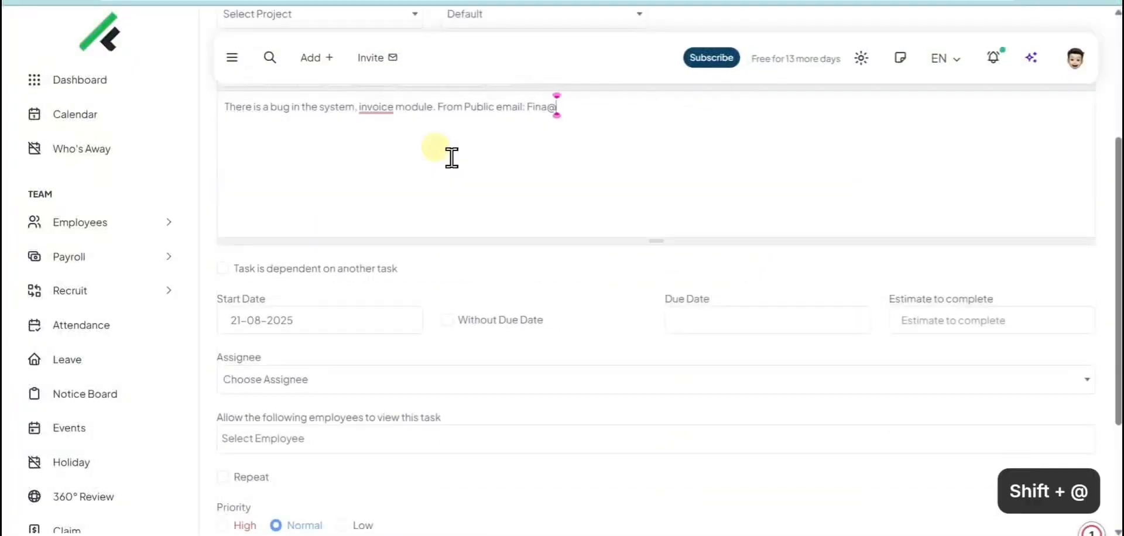
text(flowyteam.com)
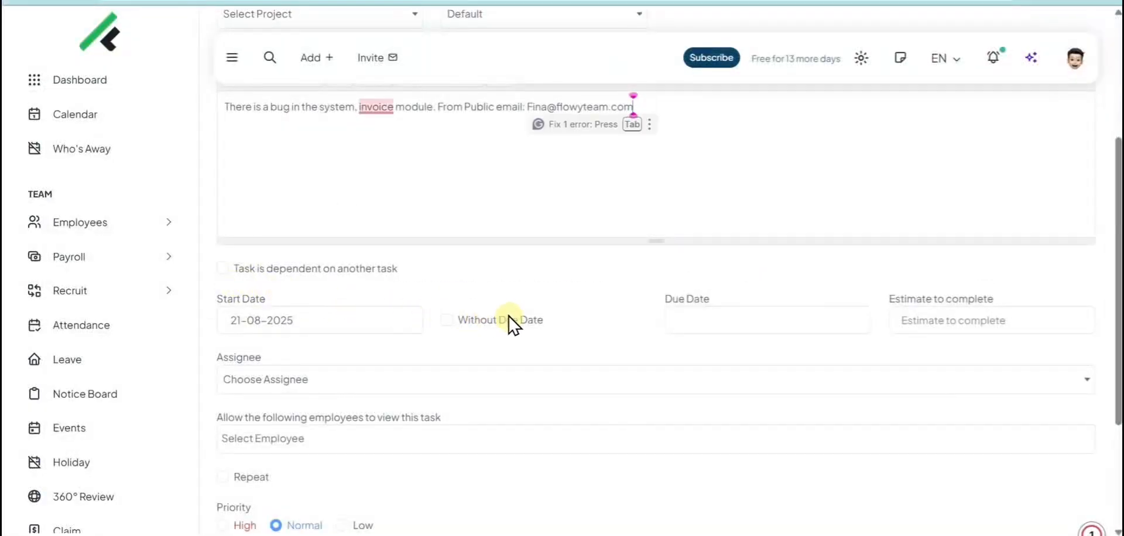
Set the task's due date to 23-08-2025, leaving the Without Due Date option off
click(447, 321)
click(736, 329)
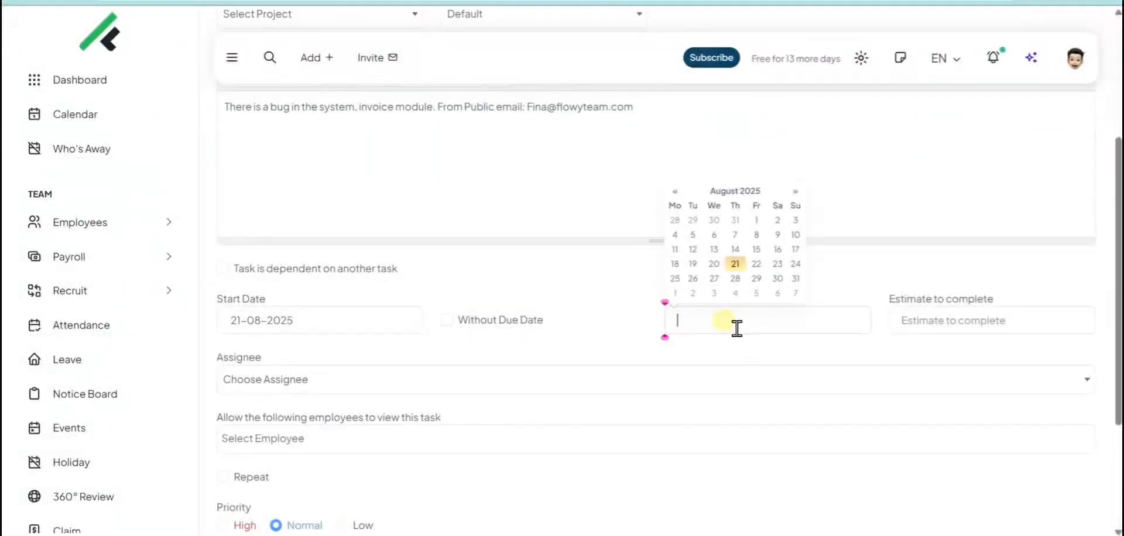
click(777, 263)
Assign the task to an employee, allow a second employee to view it, set its priority to High and save it
scroll(380, 353, down, 3)
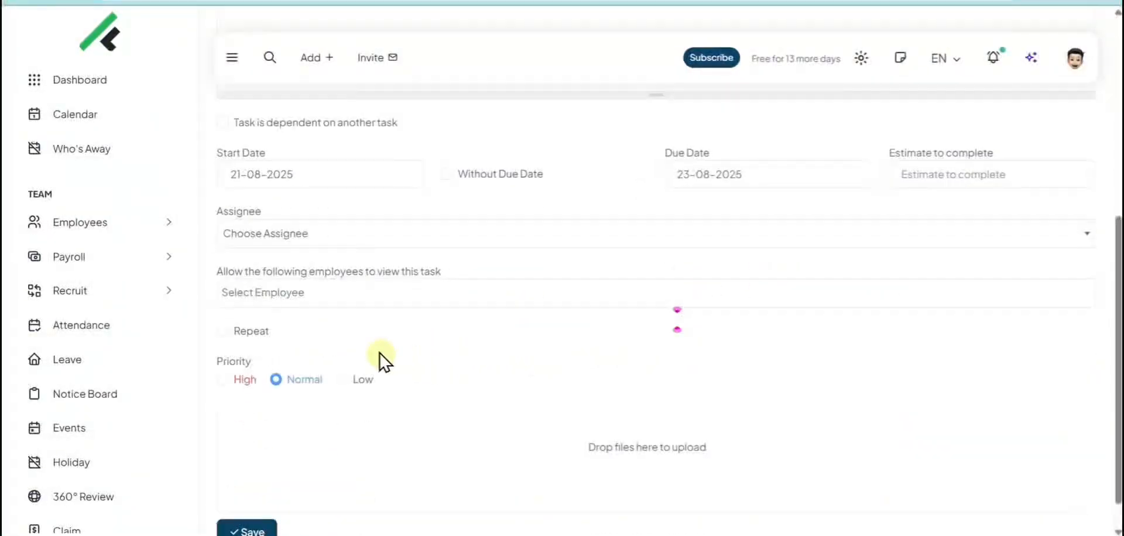
click(294, 251)
click(291, 311)
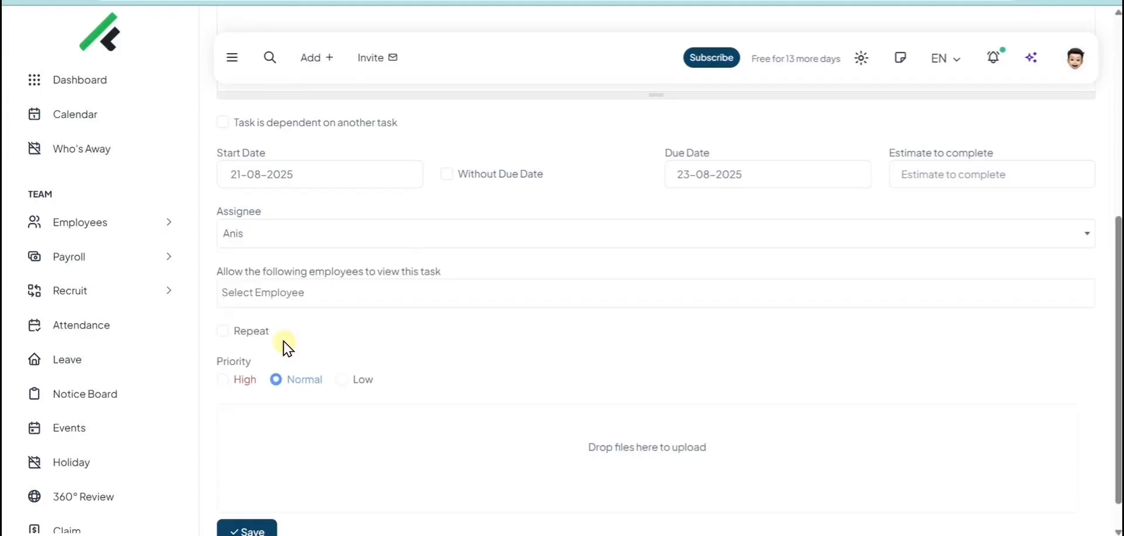
click(274, 305)
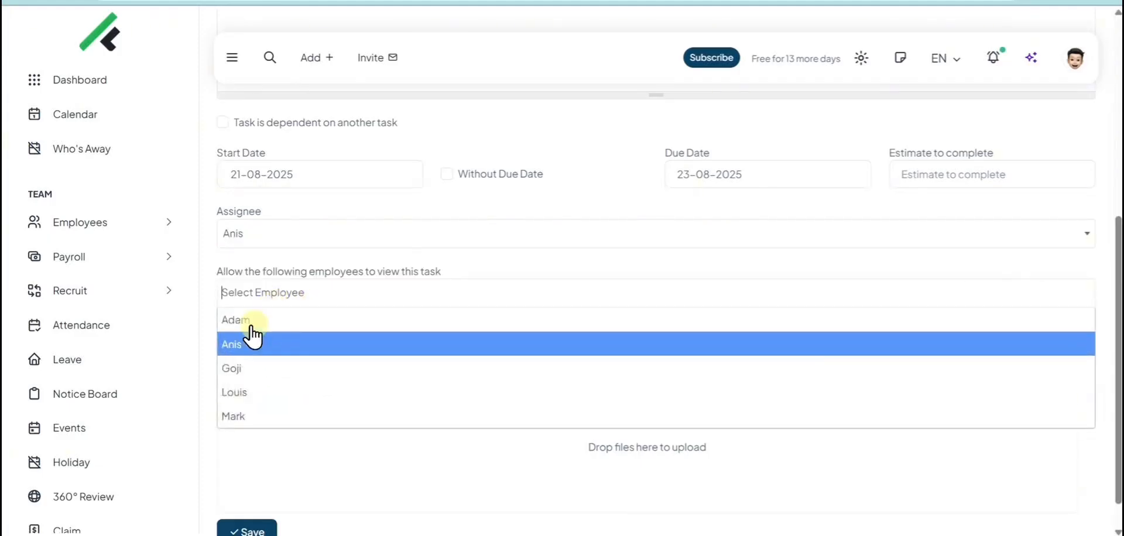
click(253, 416)
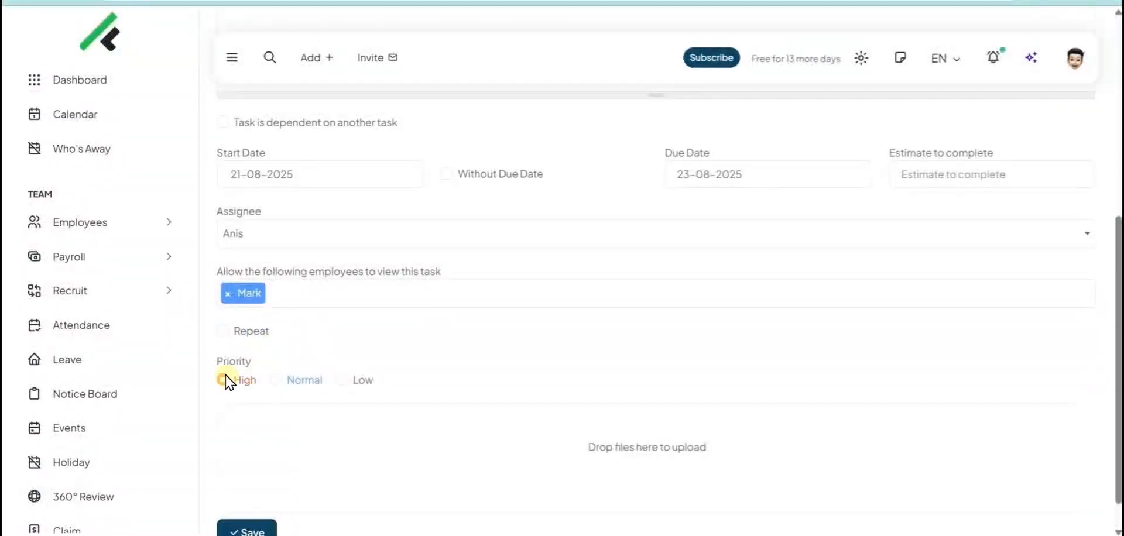
scroll(231, 387, down, 1)
click(262, 486)
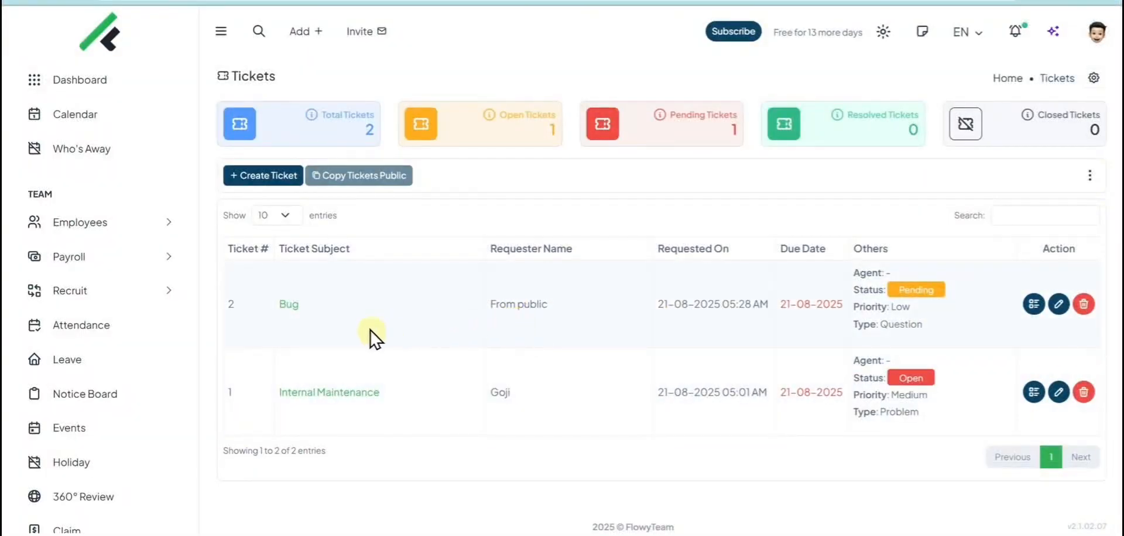
Reopen the Bug ticket and review its replies, agent setting and linked task without assigning an agent
click(287, 303)
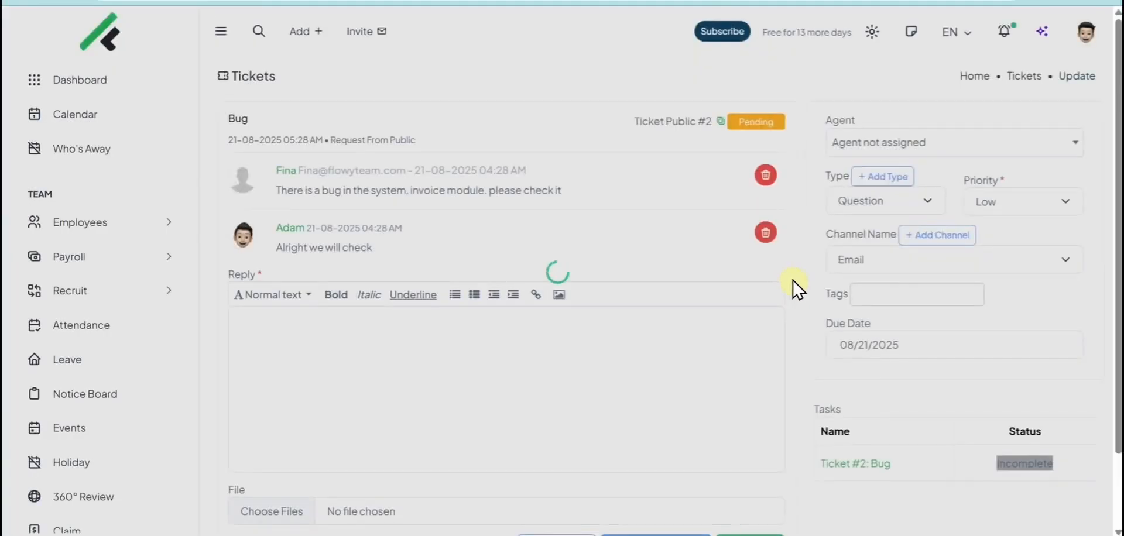
click(903, 151)
click(916, 124)
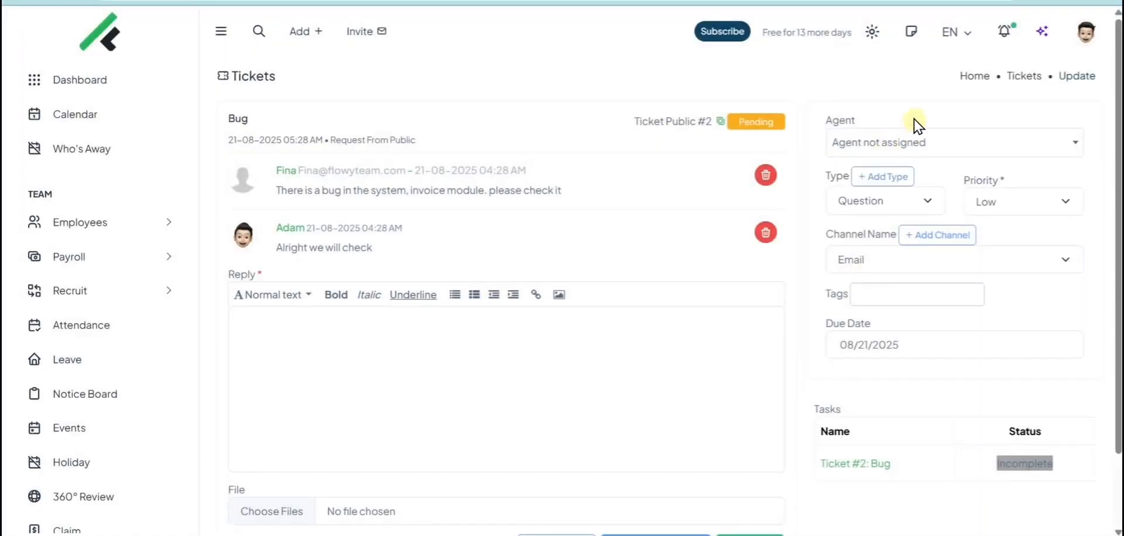
Review the Bug ticket's type, priority and channel options and its linked task, keeping the type as Question
click(894, 201)
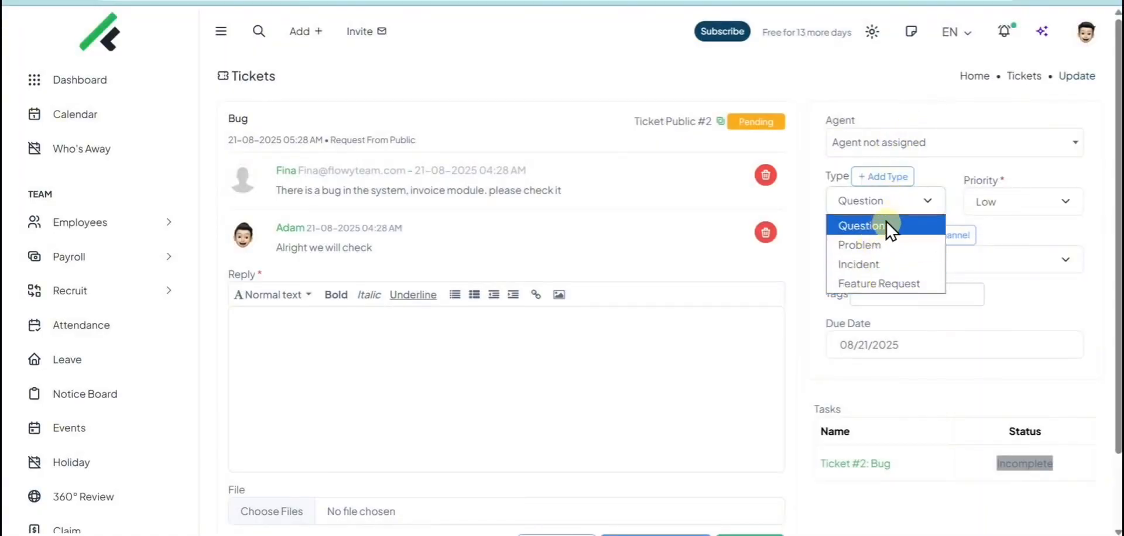
click(886, 225)
click(988, 202)
click(952, 177)
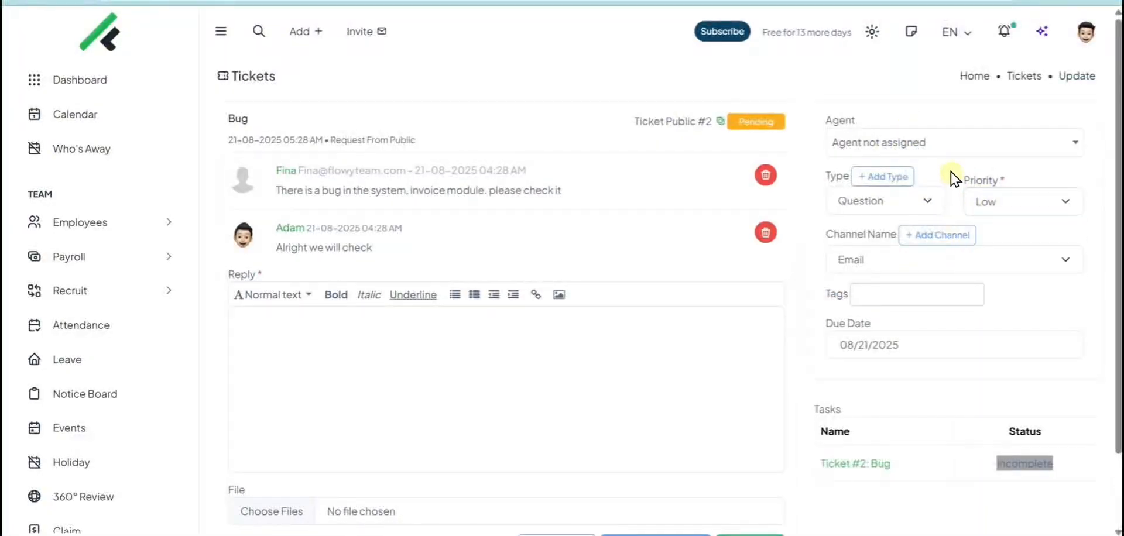
click(894, 249)
click(875, 253)
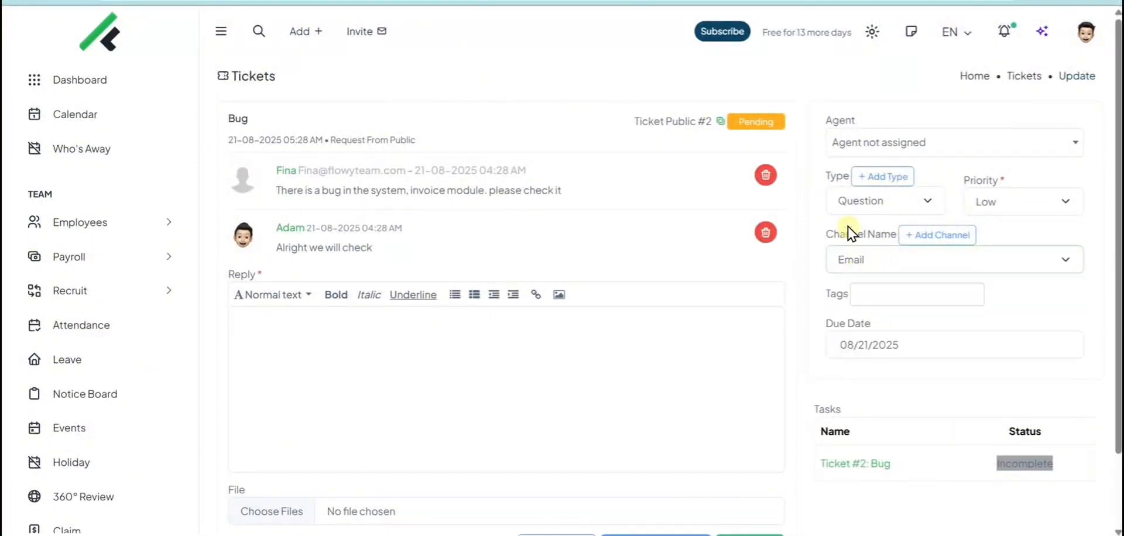
scroll(901, 275, down, 1)
scroll(900, 280, down, 2)
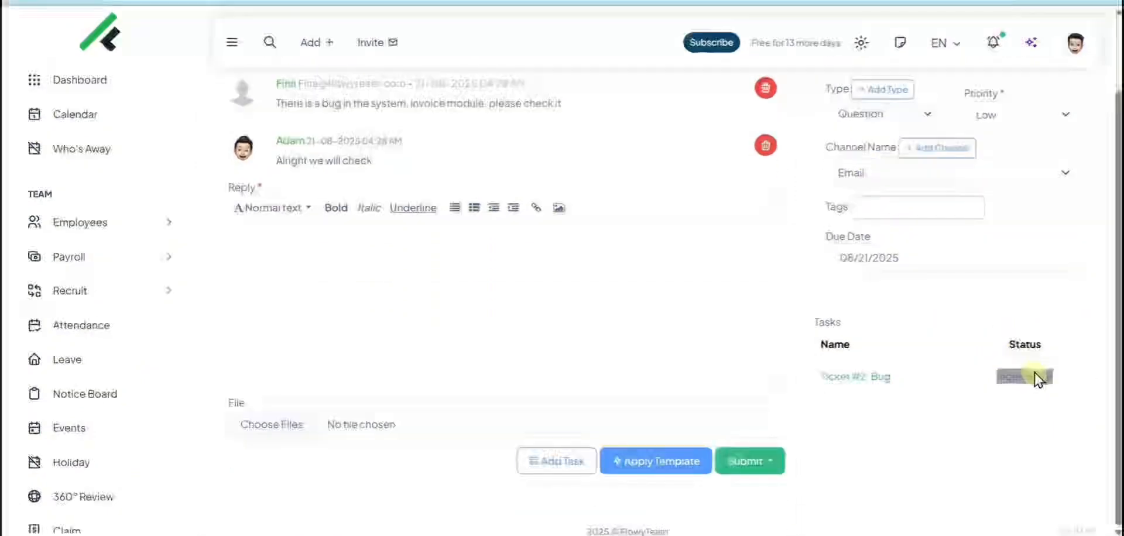
scroll(796, 327, up, 3)
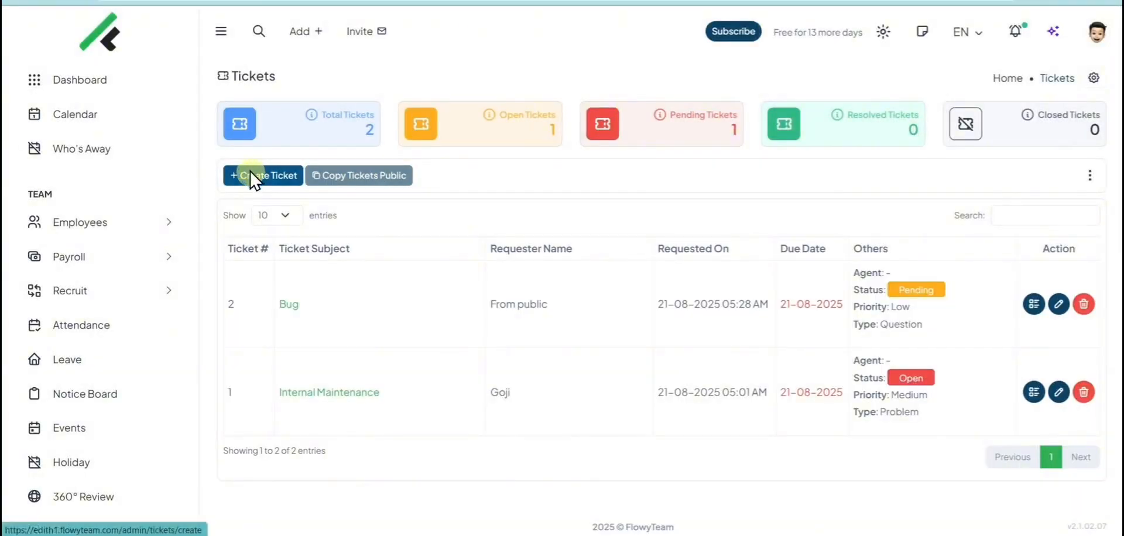
Open a new ticket form and check which reply templates can be applied to it
click(252, 176)
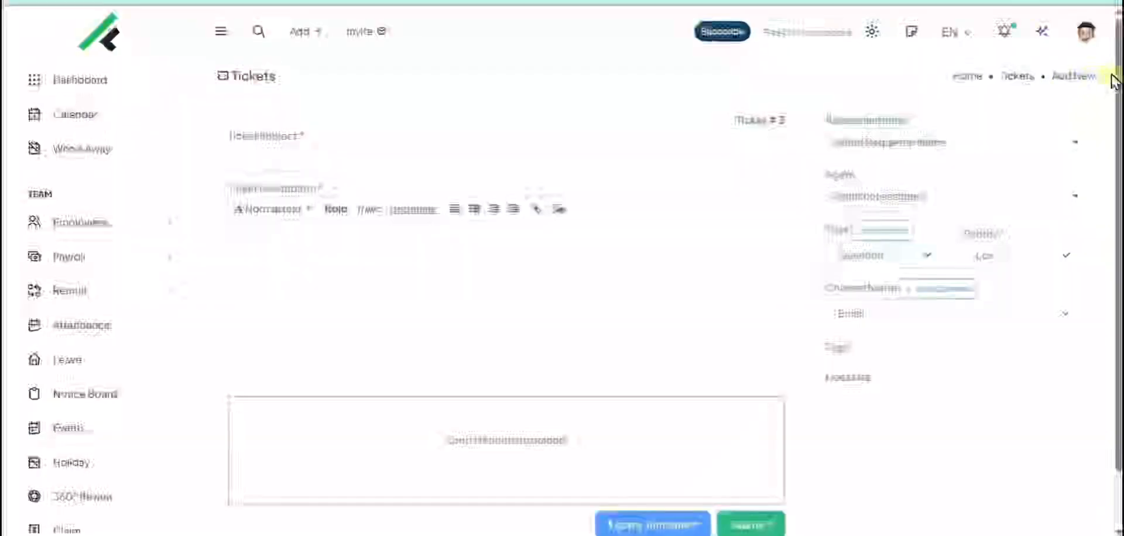
drag(1118, 79, 1112, 143)
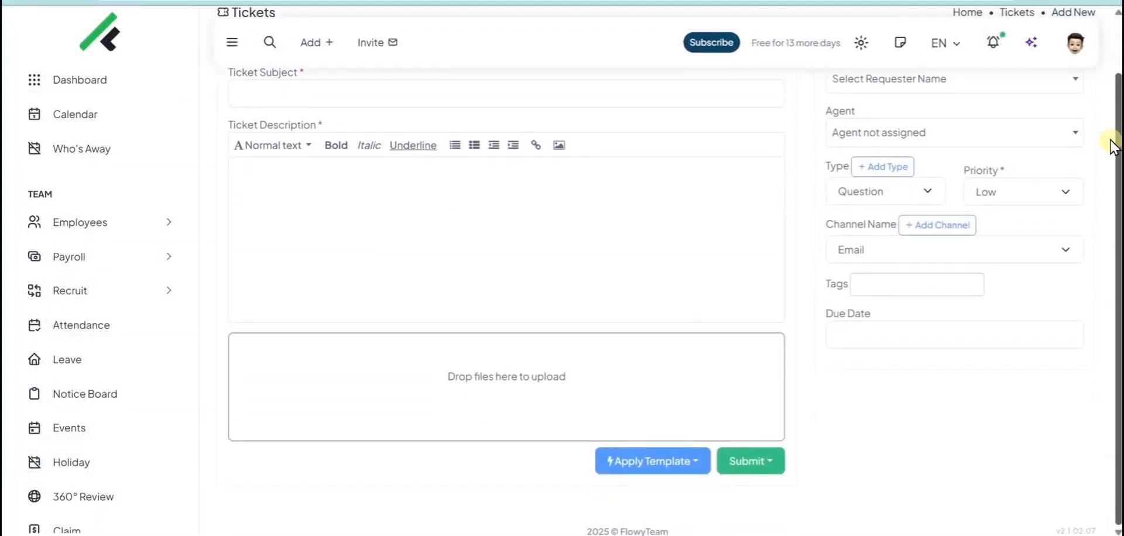
click(663, 460)
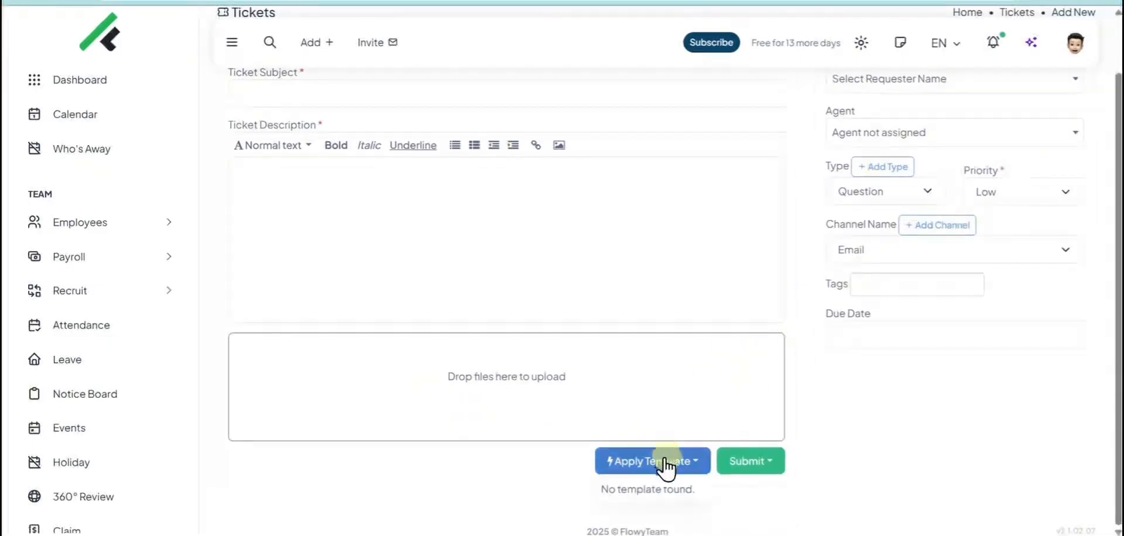
scroll(1006, 240, up, 2)
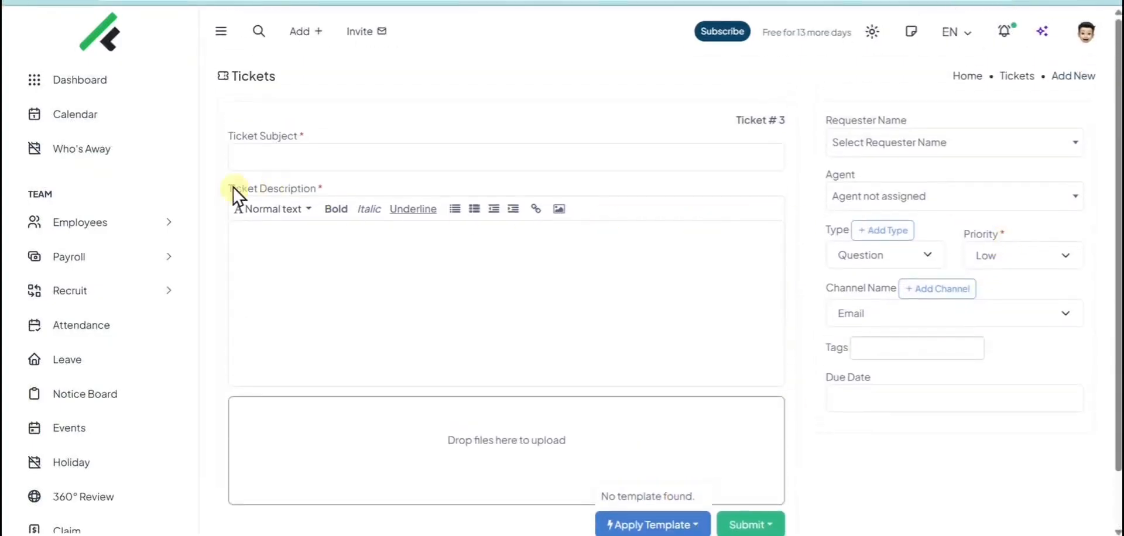
Open the Tickets module settings and choose two employees as new ticket agents, leaving the group unassigned
scroll(158, 176, down, 10)
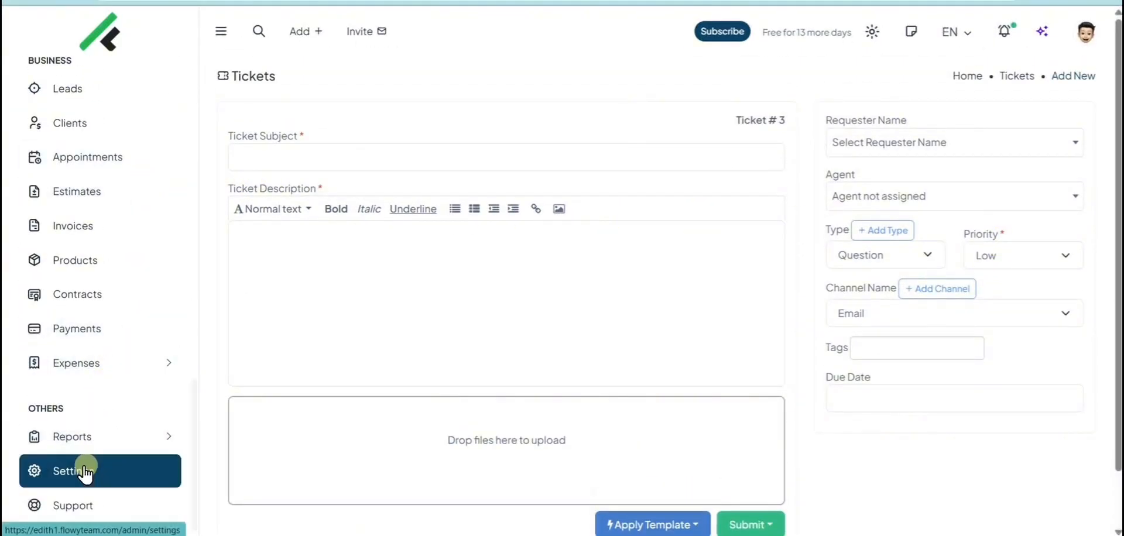
click(85, 472)
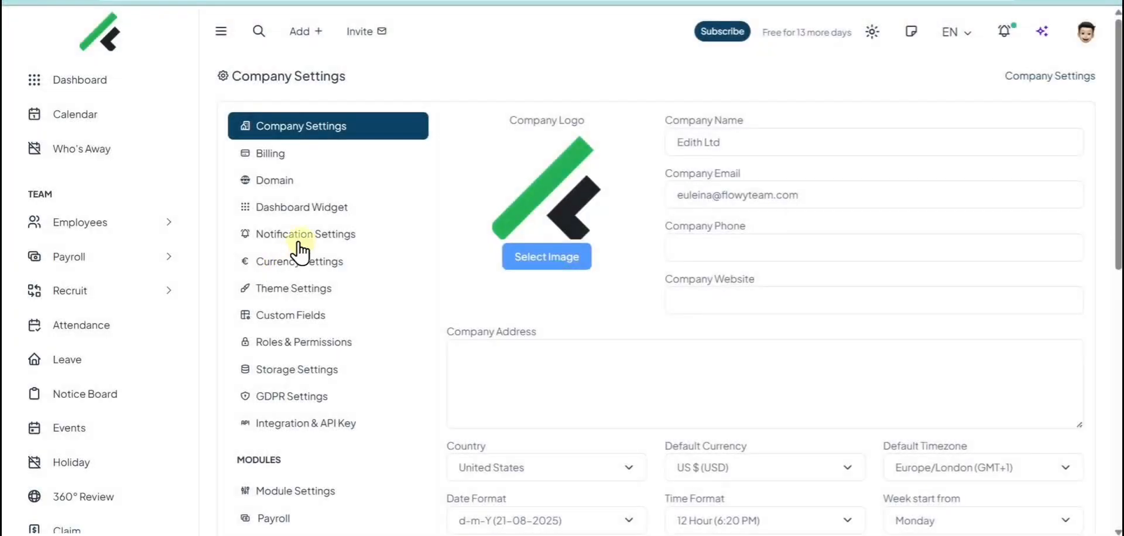
scroll(300, 249, down, 10)
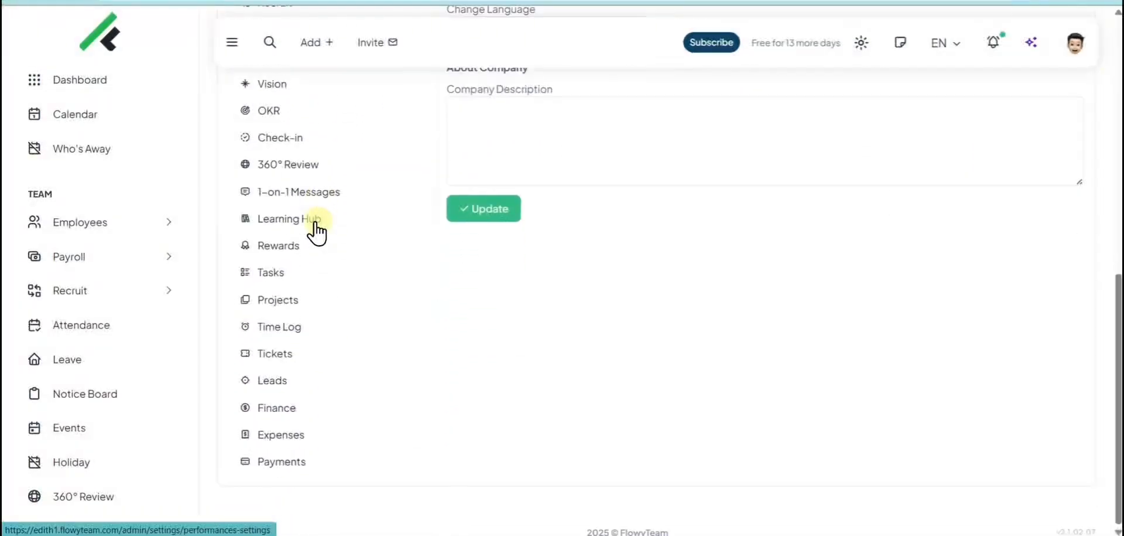
click(284, 355)
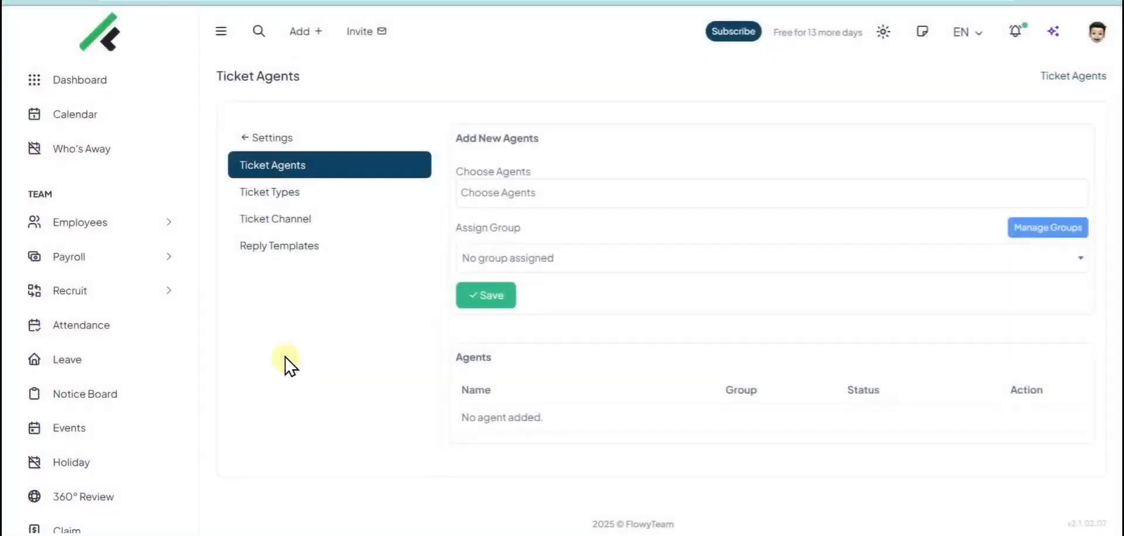
click(513, 208)
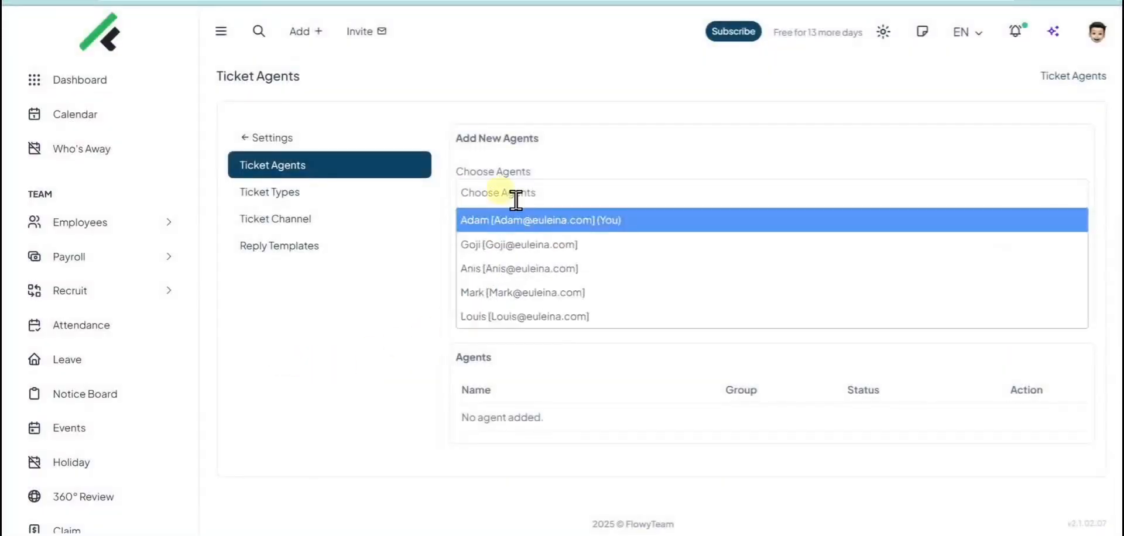
click(499, 245)
click(641, 192)
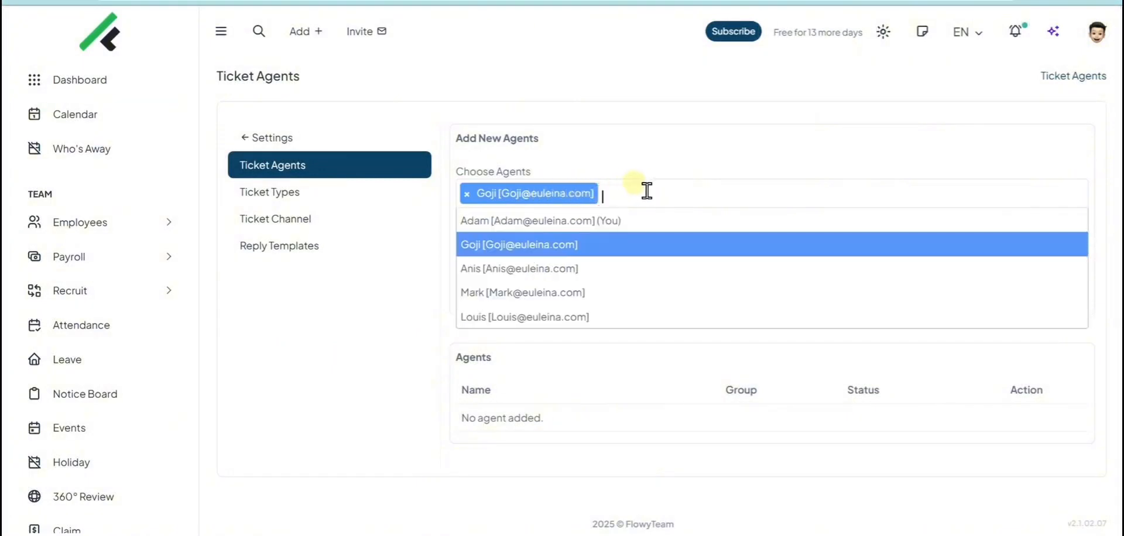
click(594, 266)
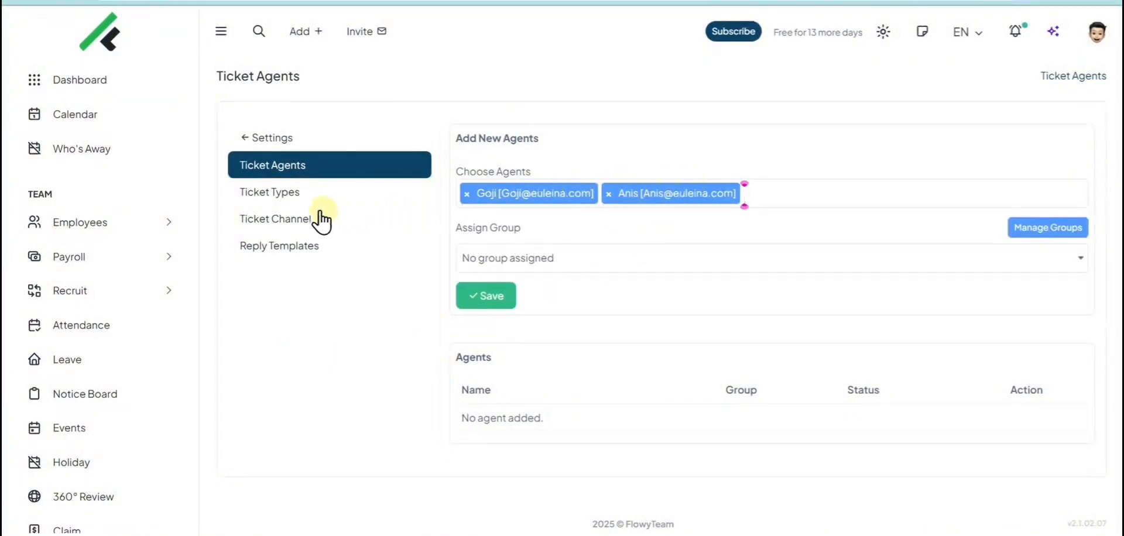
Add and save a new ticket type named Maintenance, and open the ticket channel settings
click(293, 199)
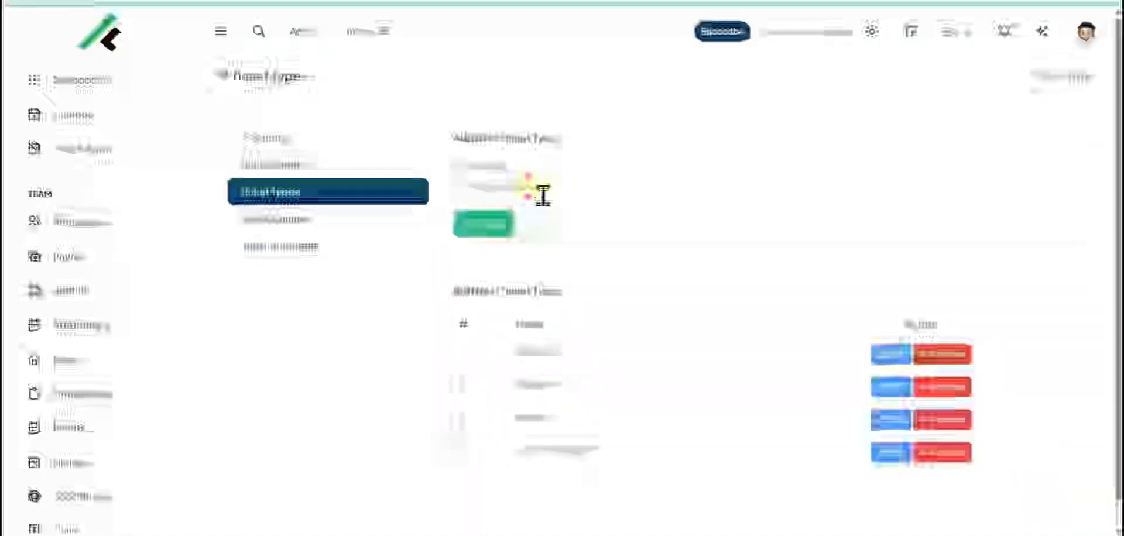
click(477, 230)
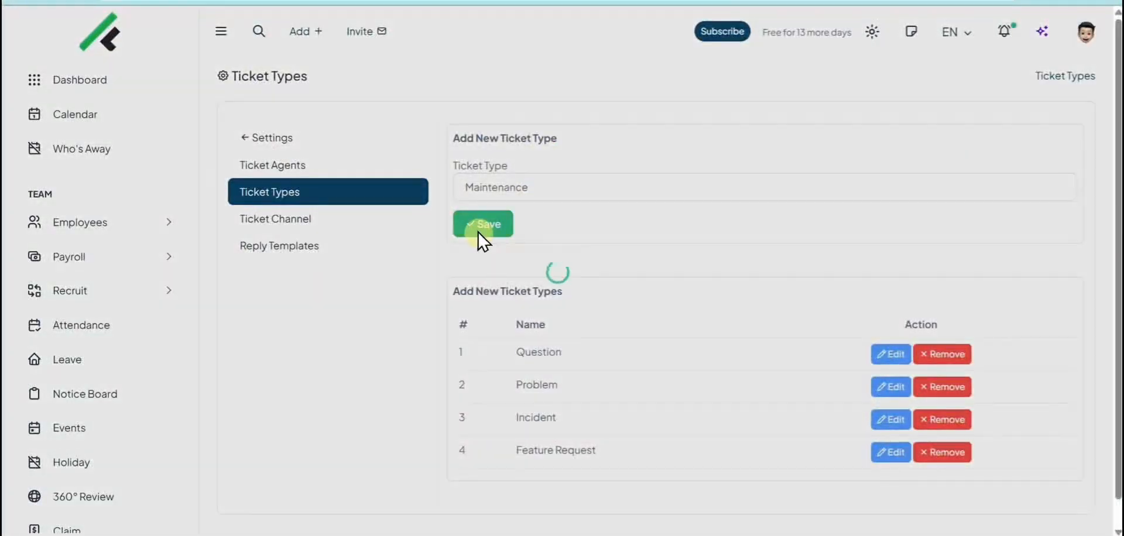
scroll(746, 234, down, 1)
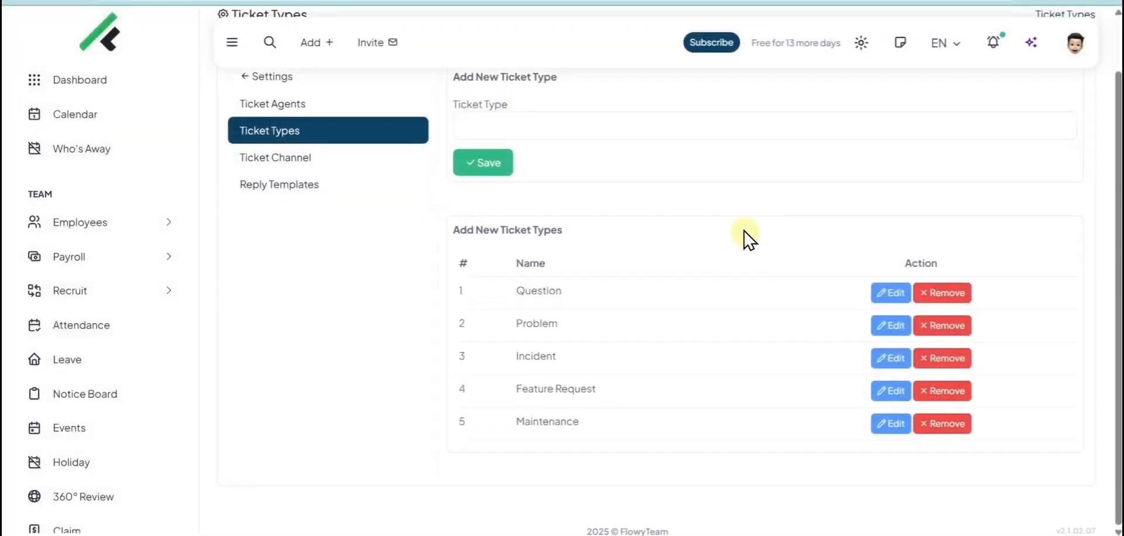
click(298, 147)
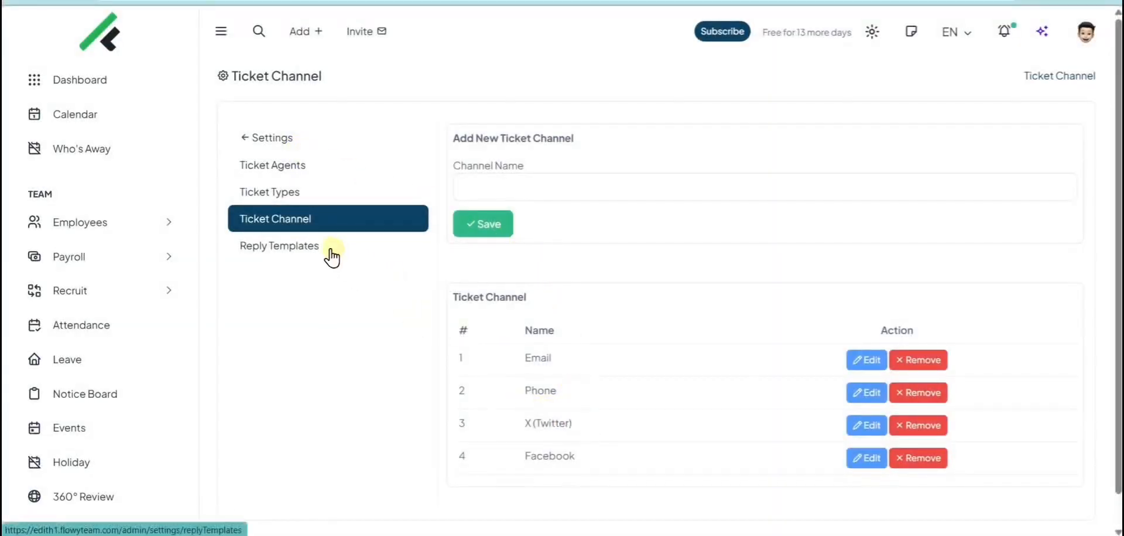
Save a reply template headed "Hello" with the text "Thank you for reaching out, please wait while we check this issue."
click(328, 255)
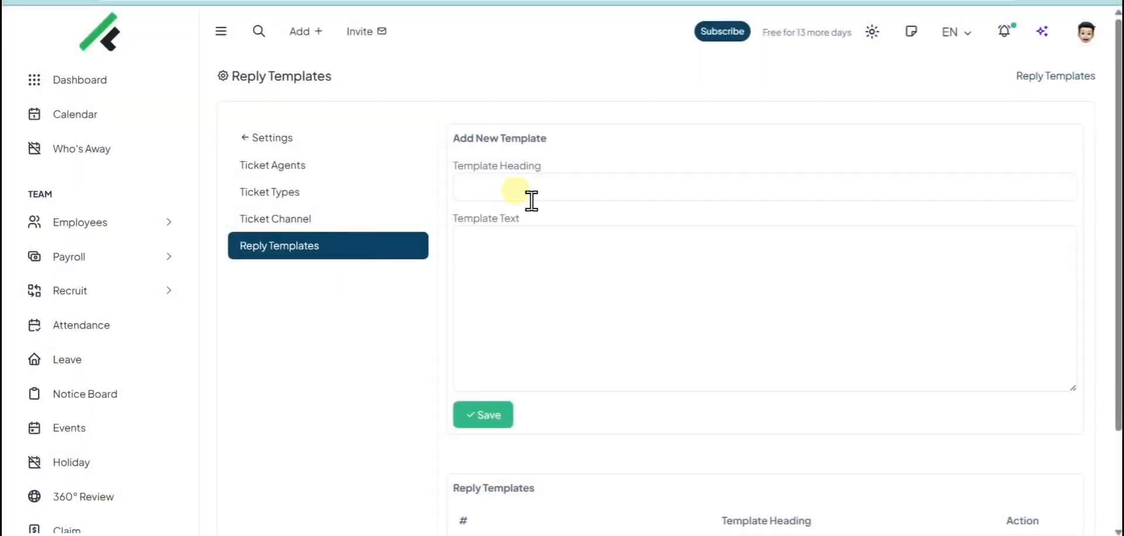
click(534, 195)
text(Hello)
click(552, 261)
text(Thank you for reaching out, please wait while we check this issue.)
scroll(502, 332, down, 1)
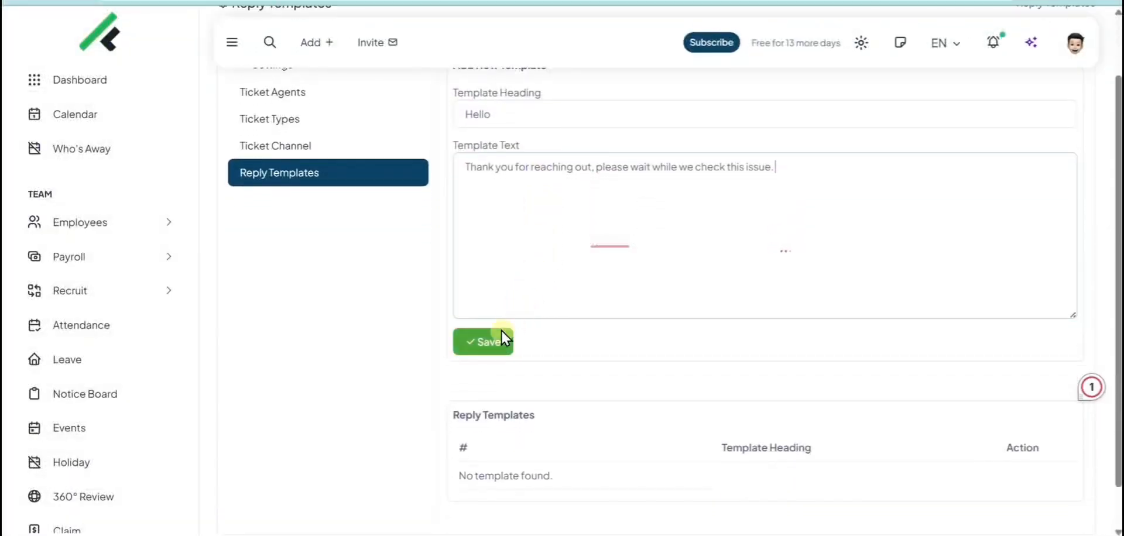
click(485, 351)
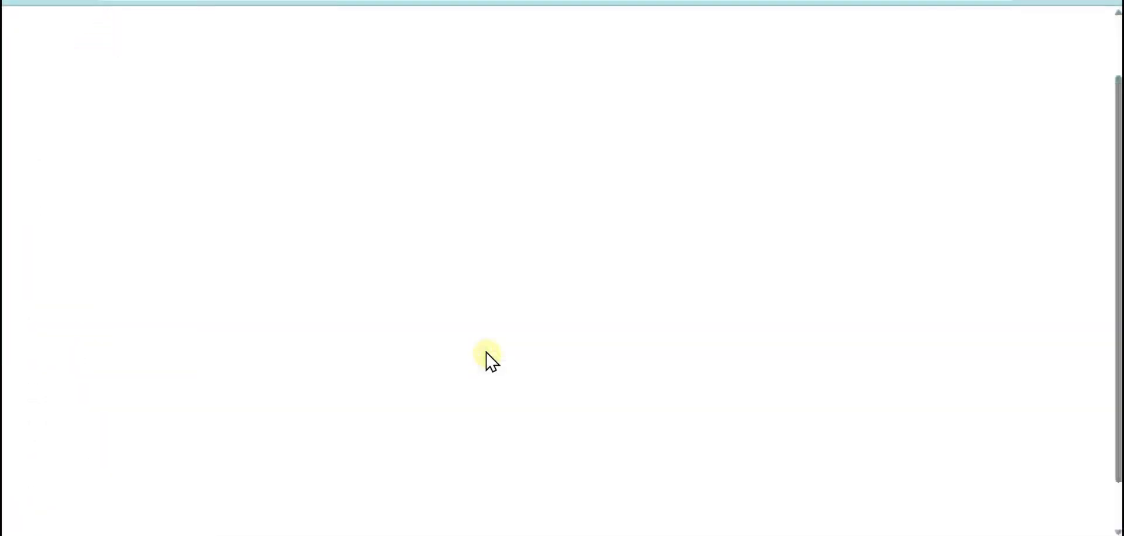
scroll(486, 351, down, 1)
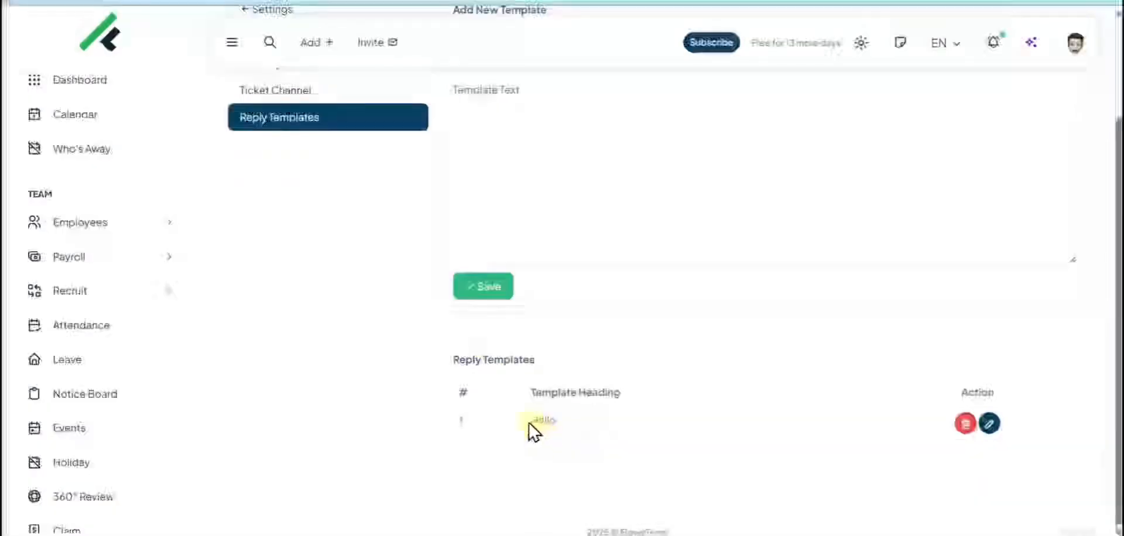
Reopen the Bug ticket, fill the reply from the Hello template and submit it with the status Resolved
scroll(168, 316, down, 10)
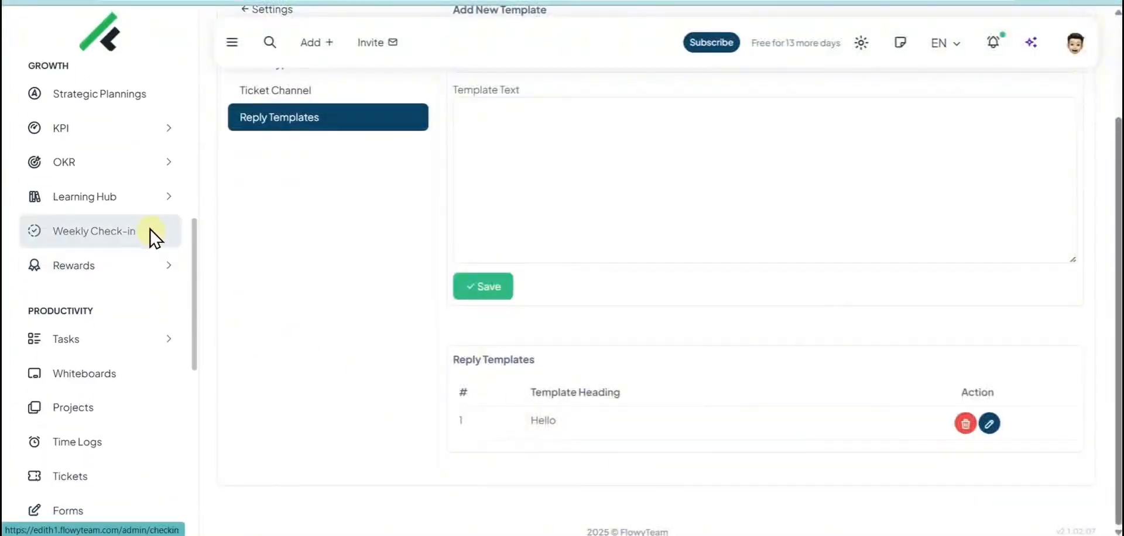
click(90, 332)
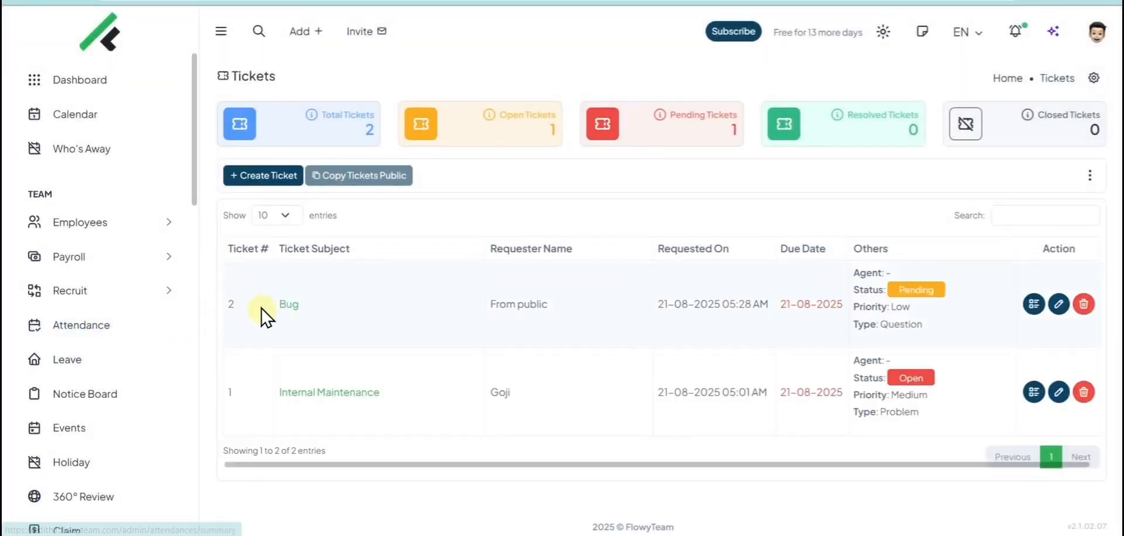
click(278, 309)
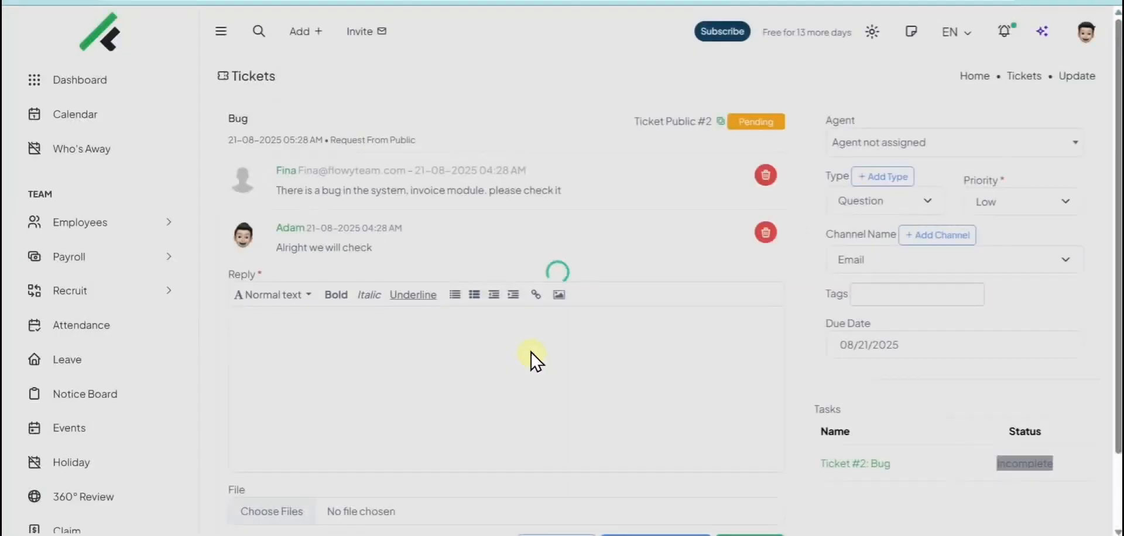
scroll(532, 354, down, 2)
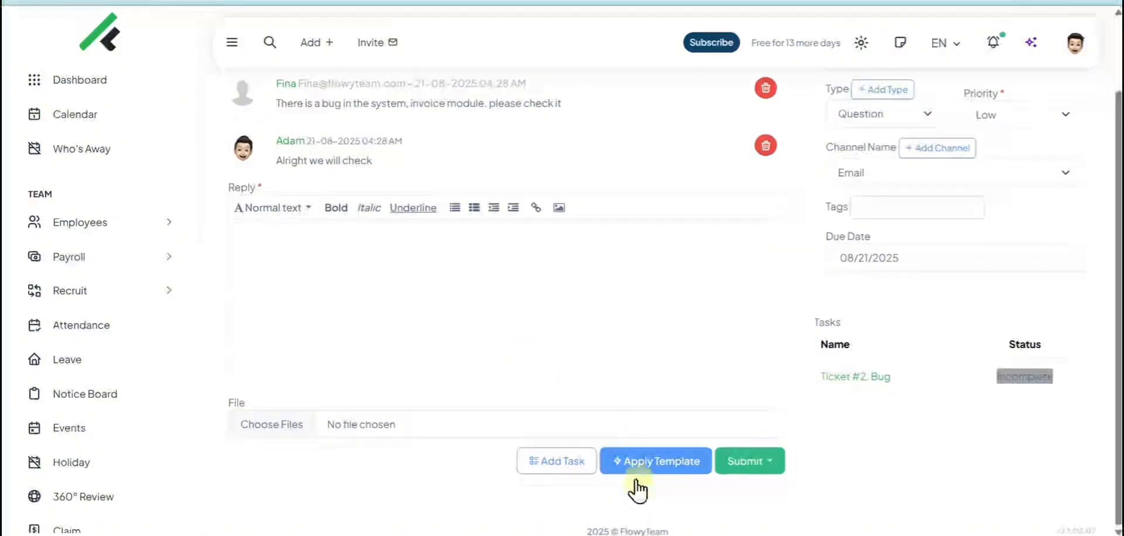
click(619, 492)
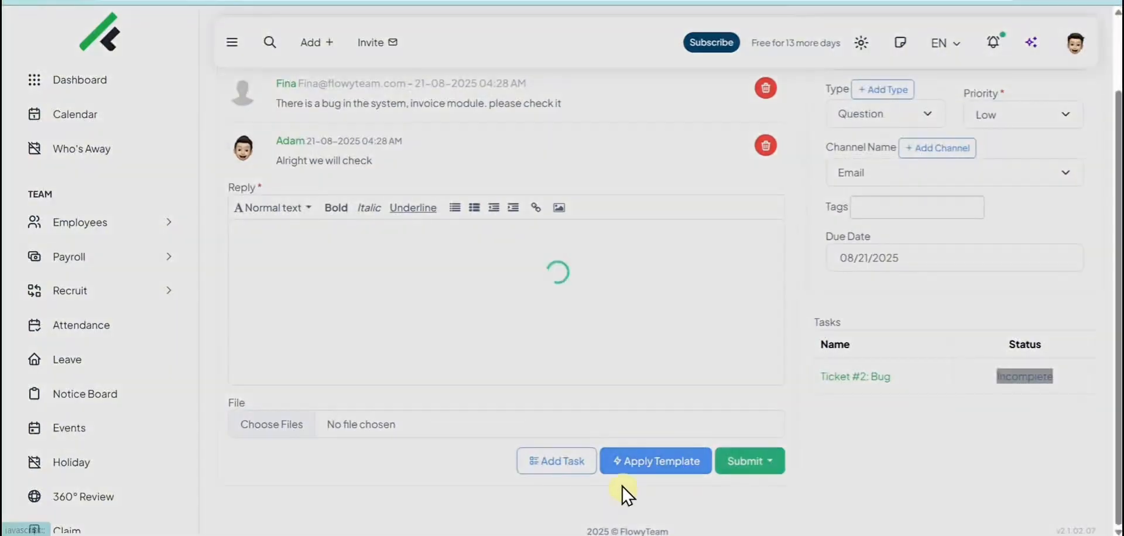
click(761, 460)
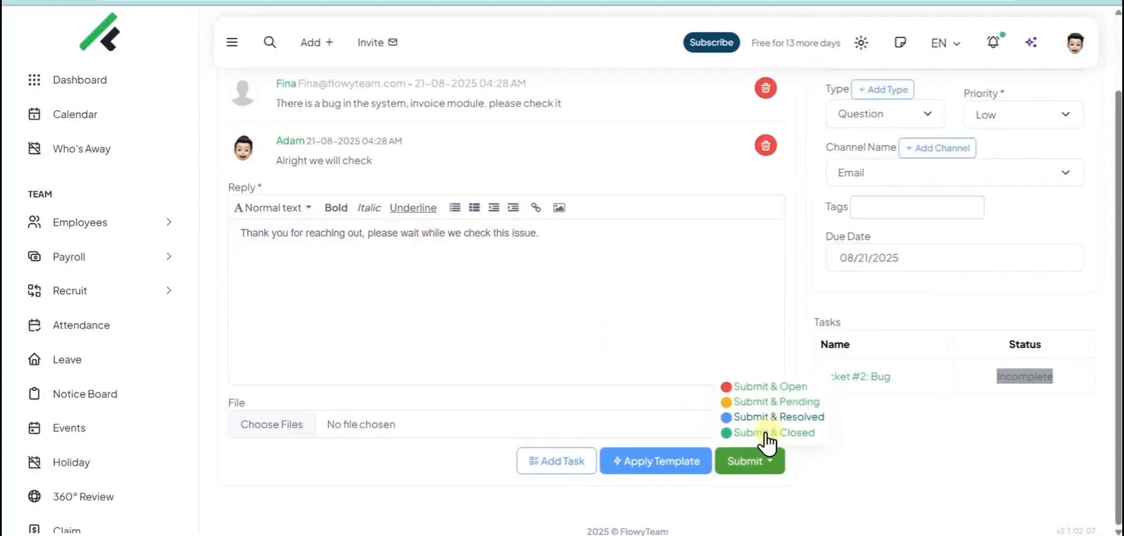
click(760, 417)
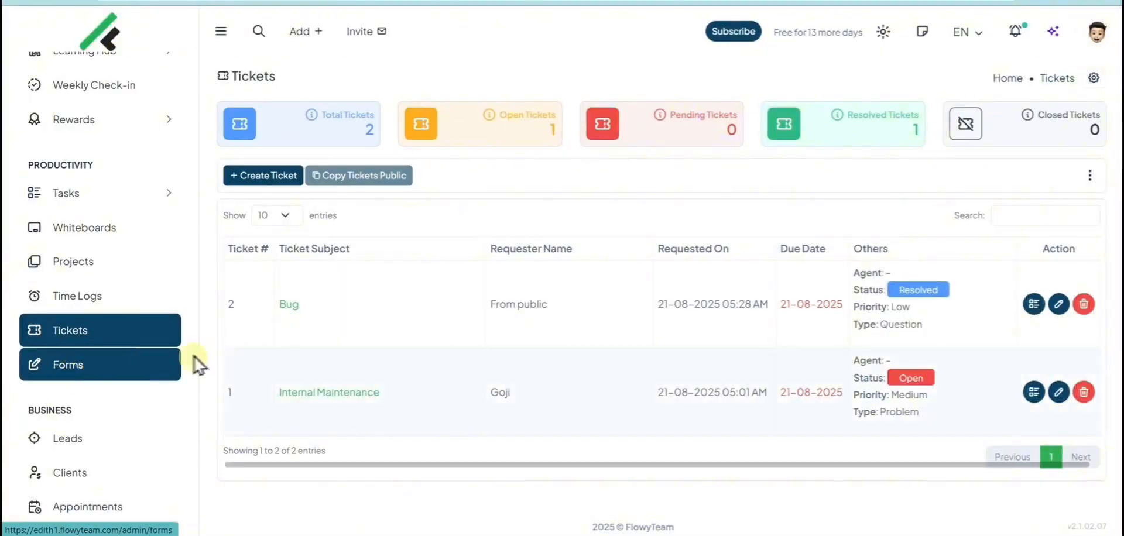
Open the Forms Builder and start a new form titled "Evaluation"
click(195, 358)
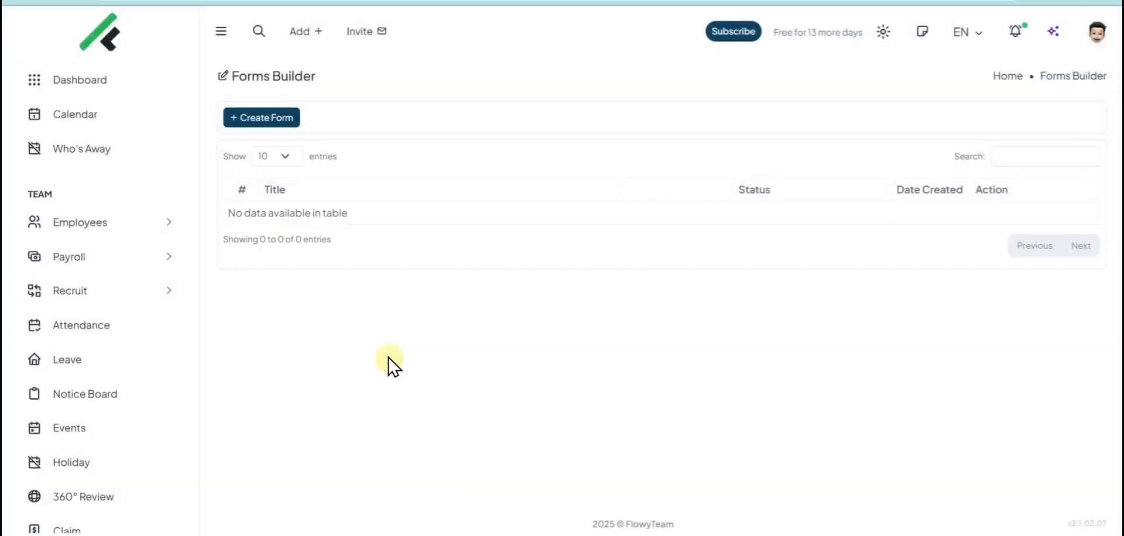
click(288, 112)
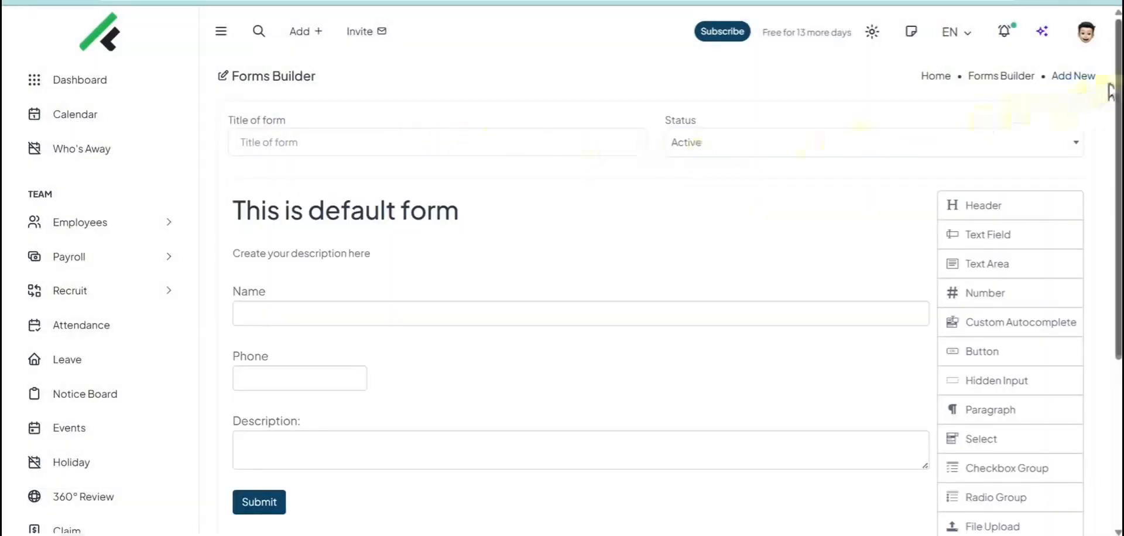
drag(1110, 91, 1097, 75)
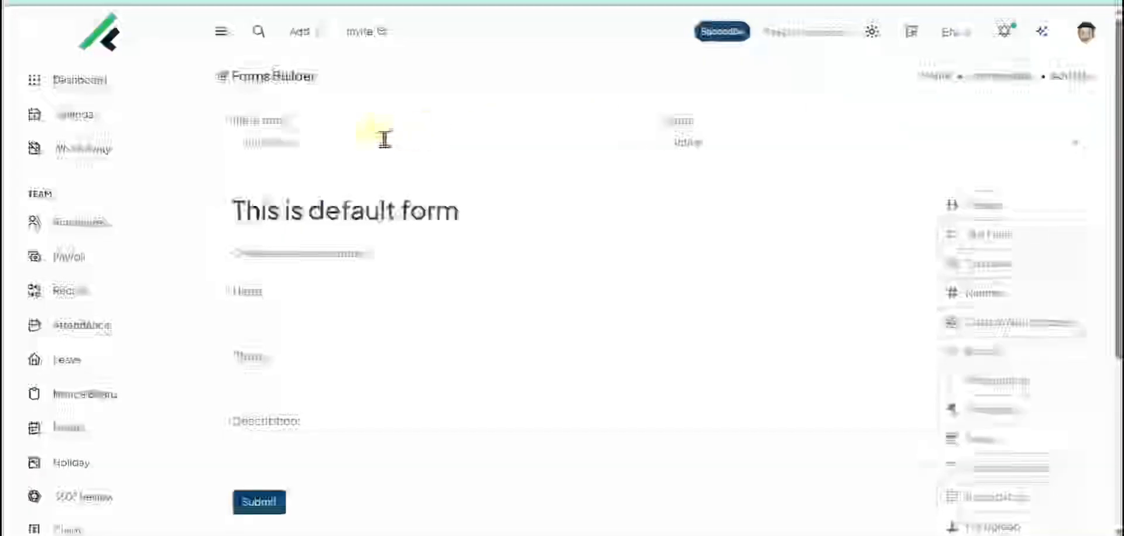
click(361, 148)
text(E)
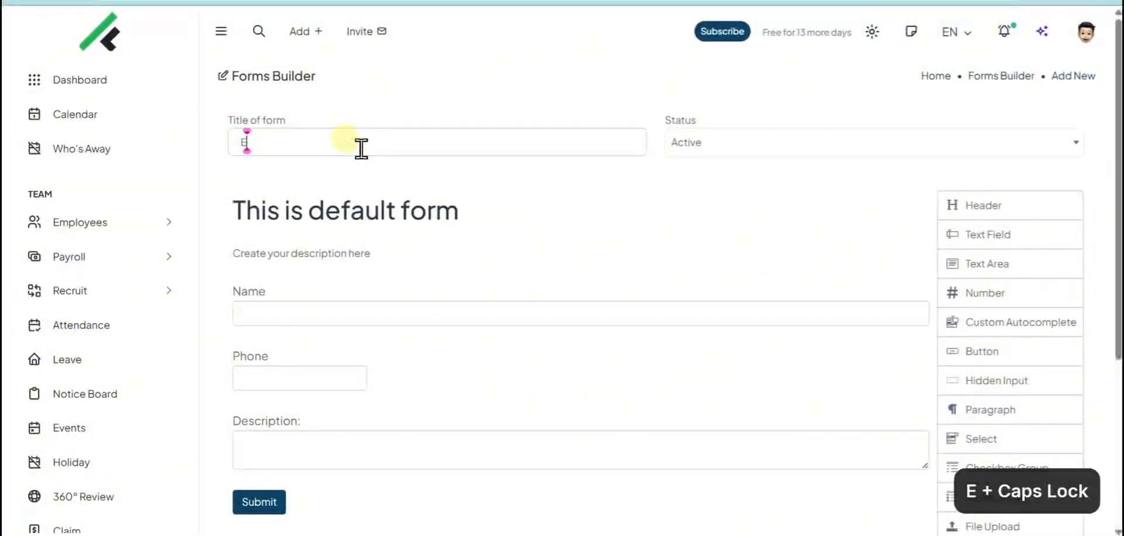
text(valuation)
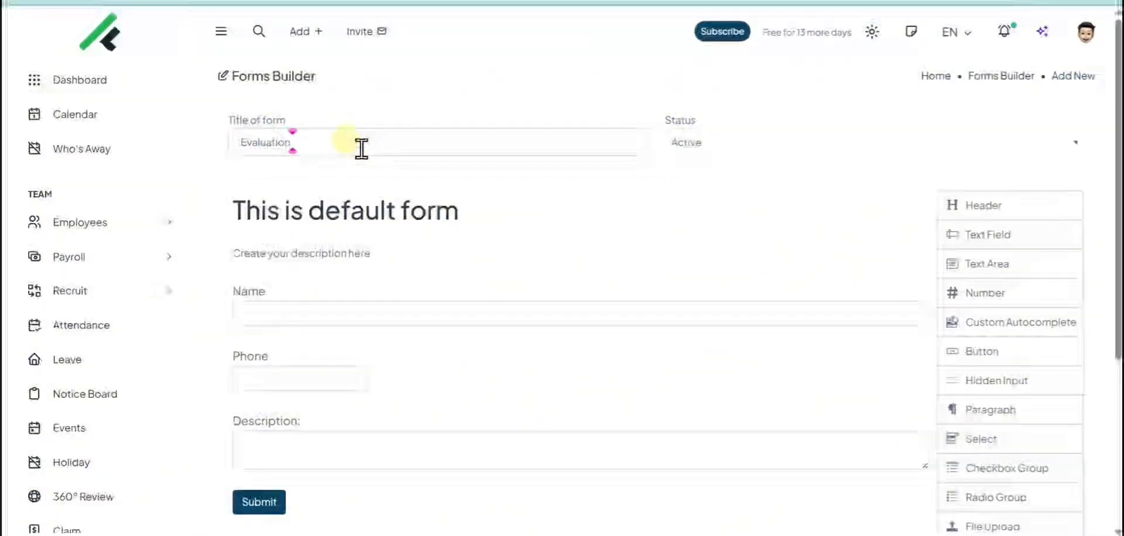
Change the label of the form's default heading to "Employee Evaluation"
scroll(410, 256, down, 3)
scroll(359, 254, up, 2)
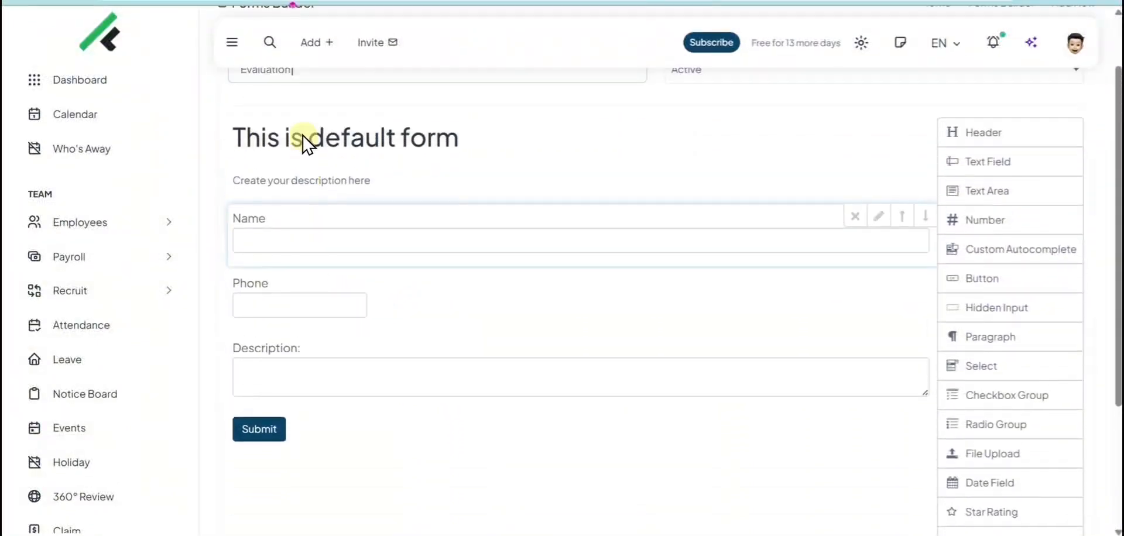
double_click(438, 144)
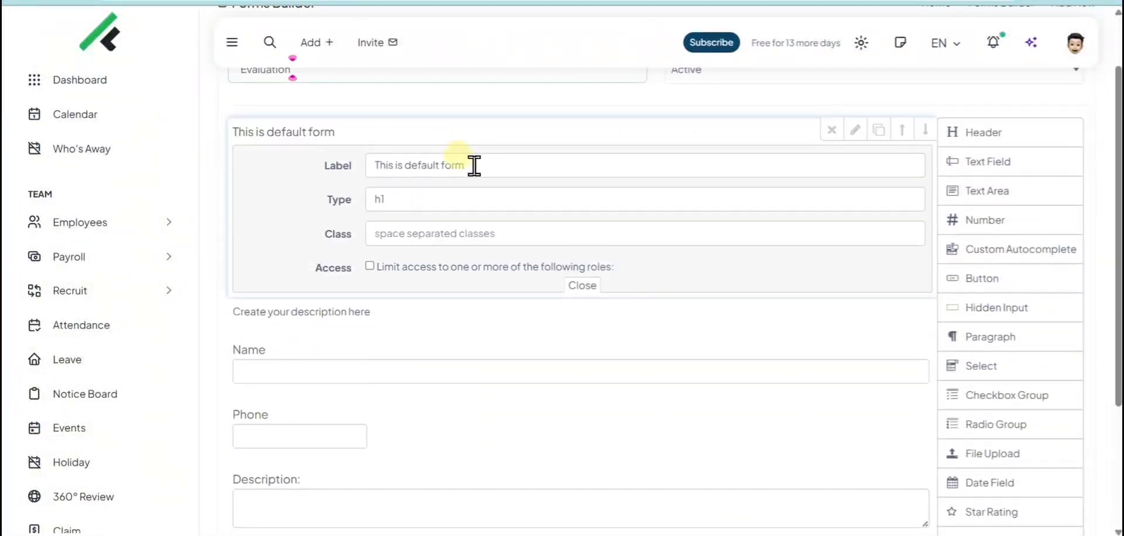
drag(473, 167, 363, 170)
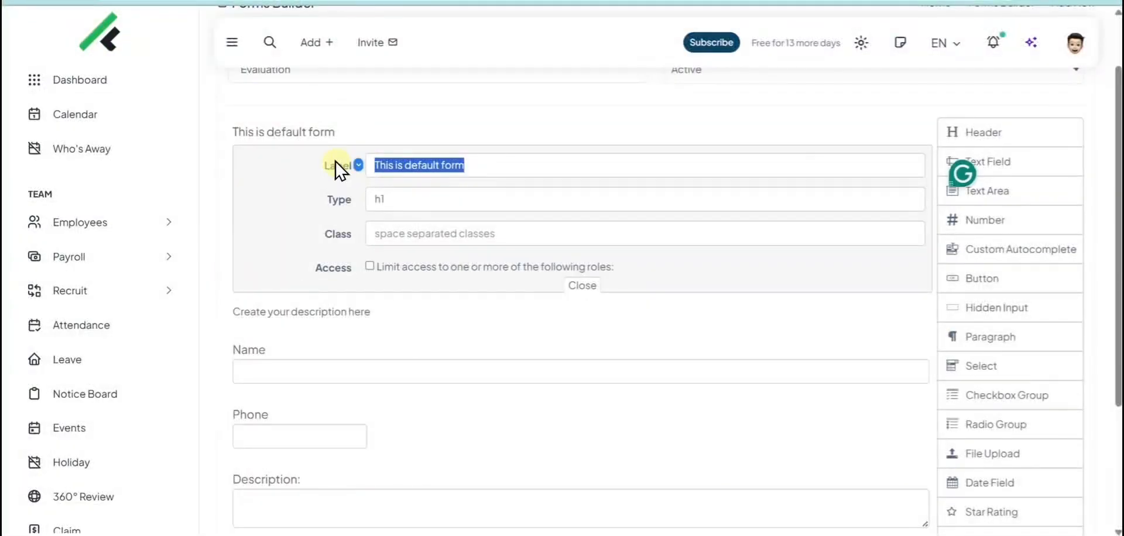
text(Employee E)
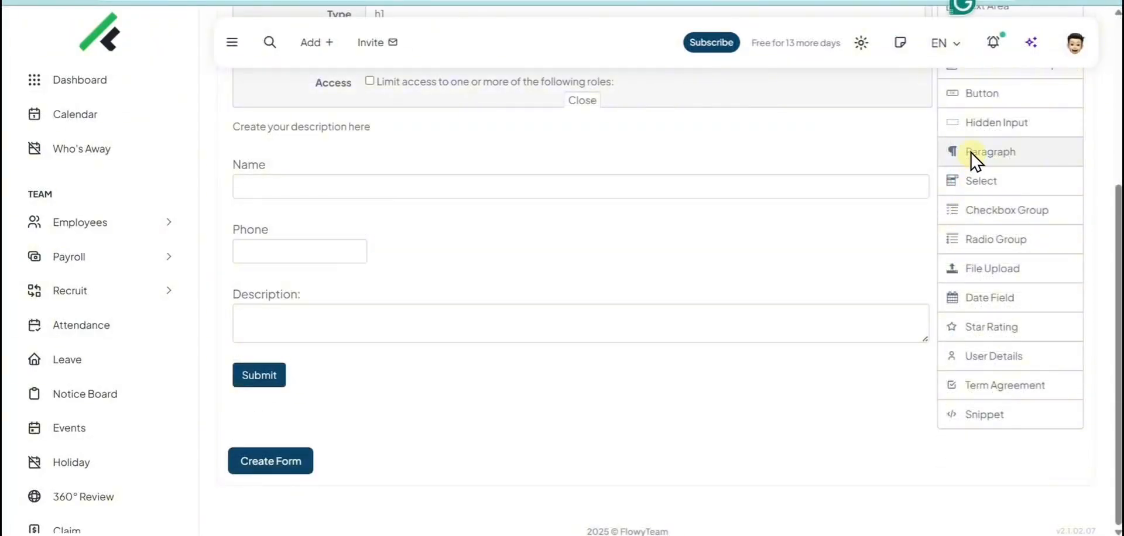
Add a Star Rating, a Date Field and a required Occupation field above the Name field, and create the form
scroll(976, 164, up, 4)
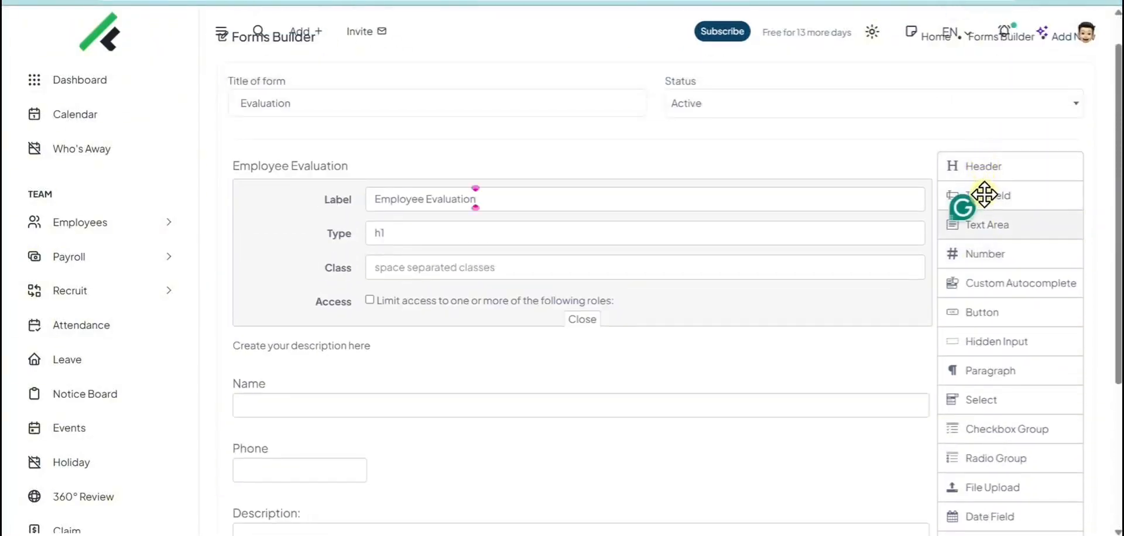
scroll(991, 358, down, 4)
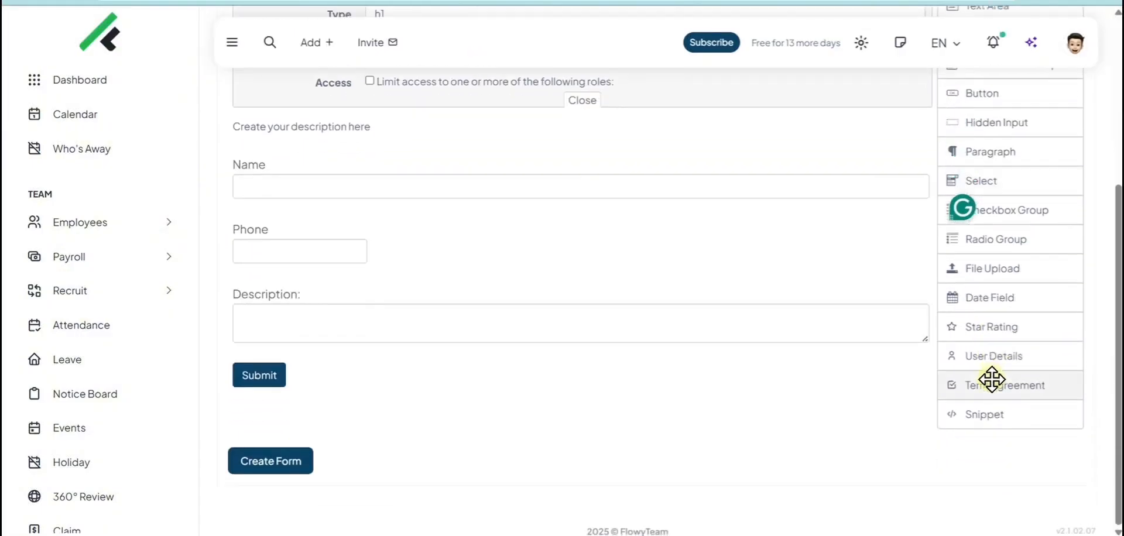
click(991, 328)
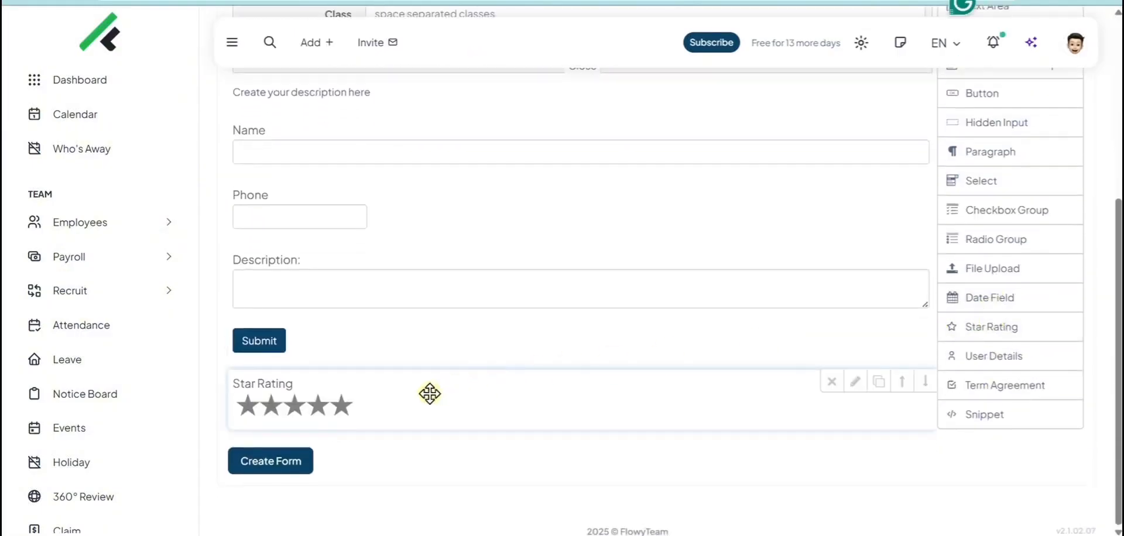
drag(430, 394, 403, 178)
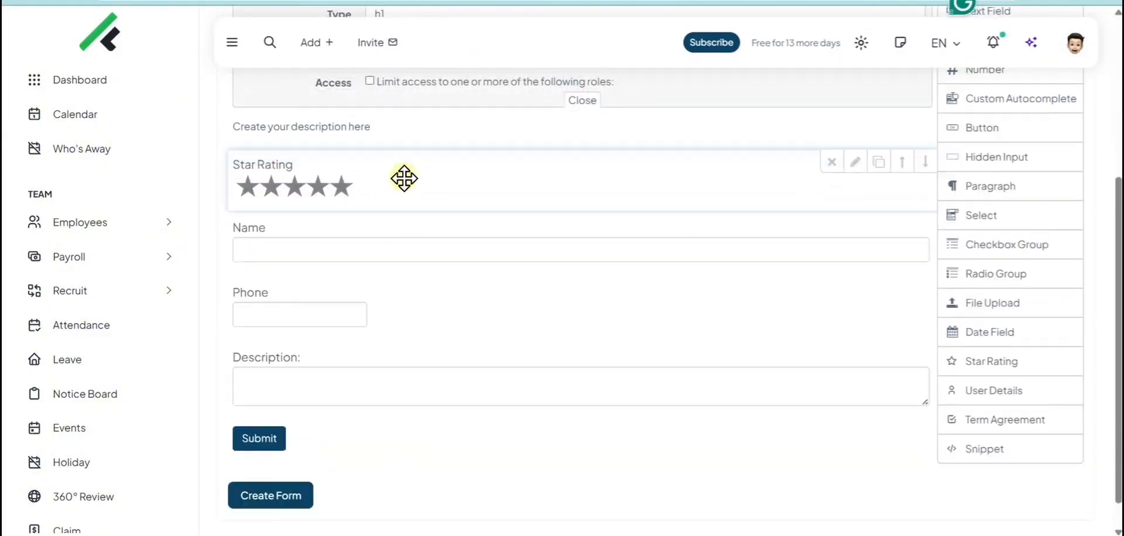
scroll(404, 178, up, 5)
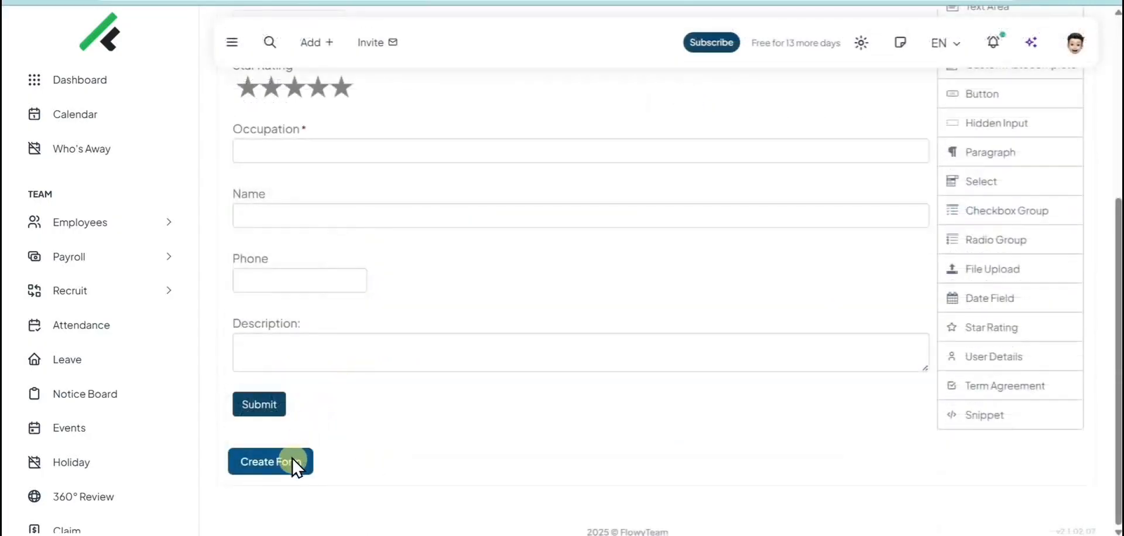
click(292, 459)
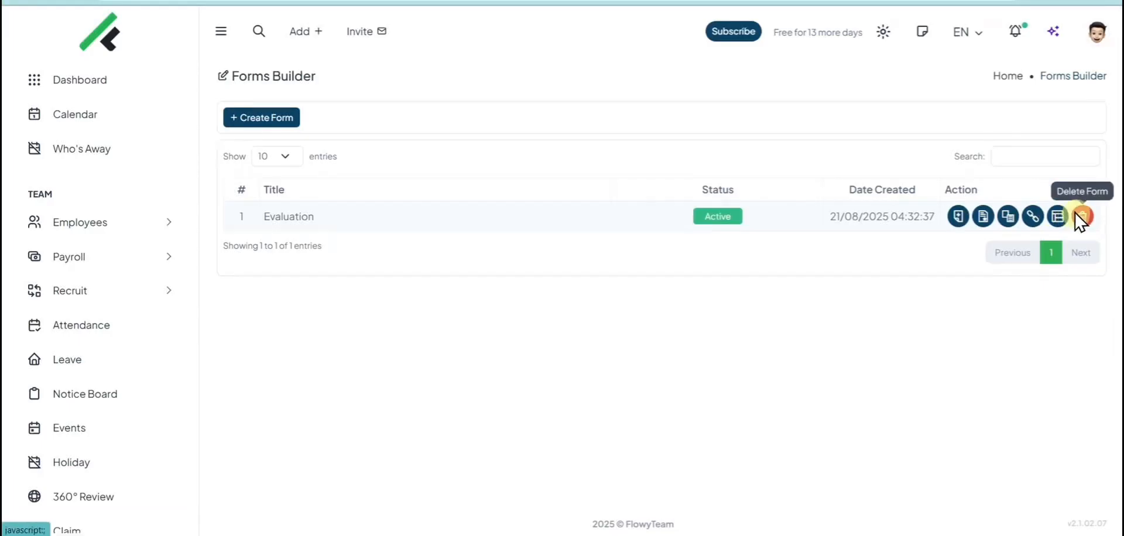
Copy the Evaluation form's public link and open it in the other browser tab
click(1032, 216)
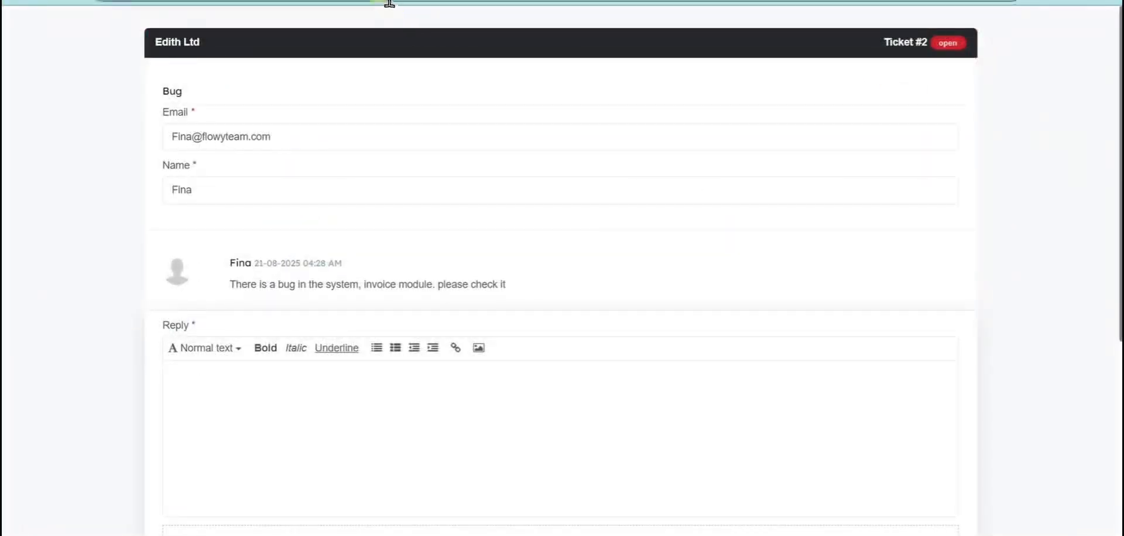
click(389, 3)
key(ctrl+v)
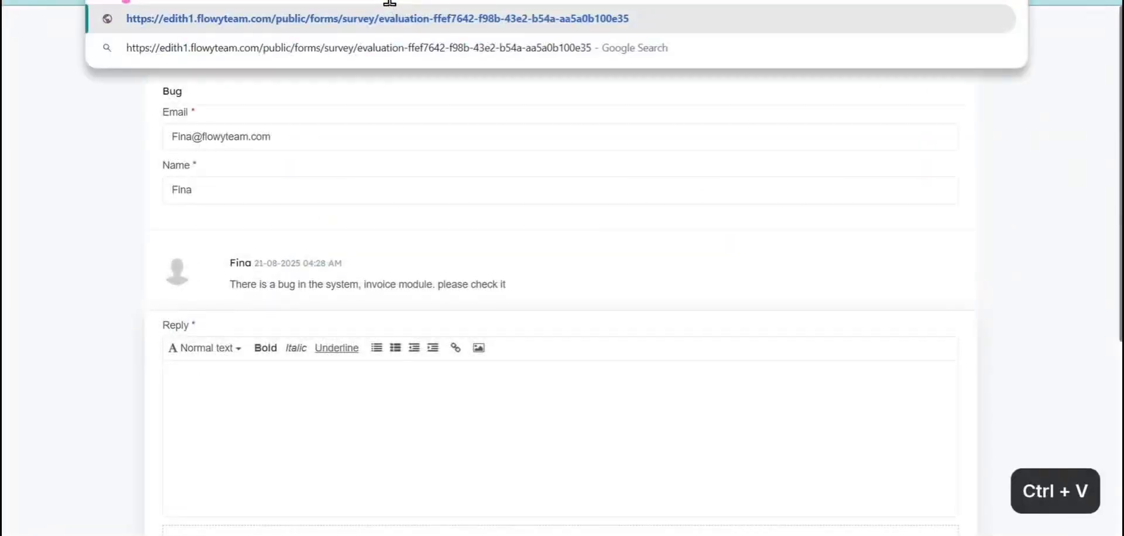
key(Return)
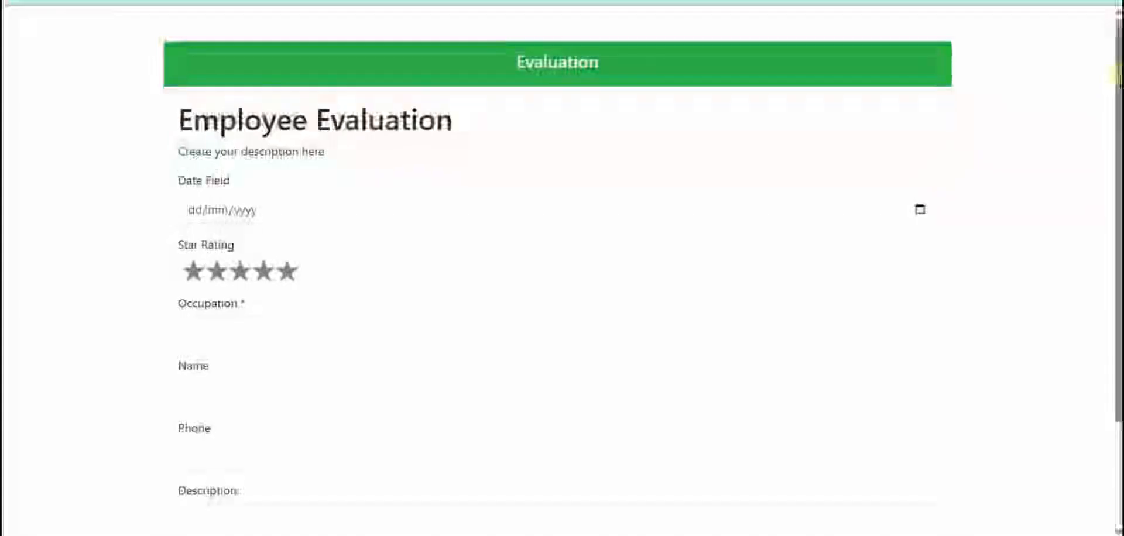
Fill in the public form with the date 22/08/2025, five stars and the occupation "Business Developer", and submit it
drag(1118, 88, 1092, 99)
click(302, 186)
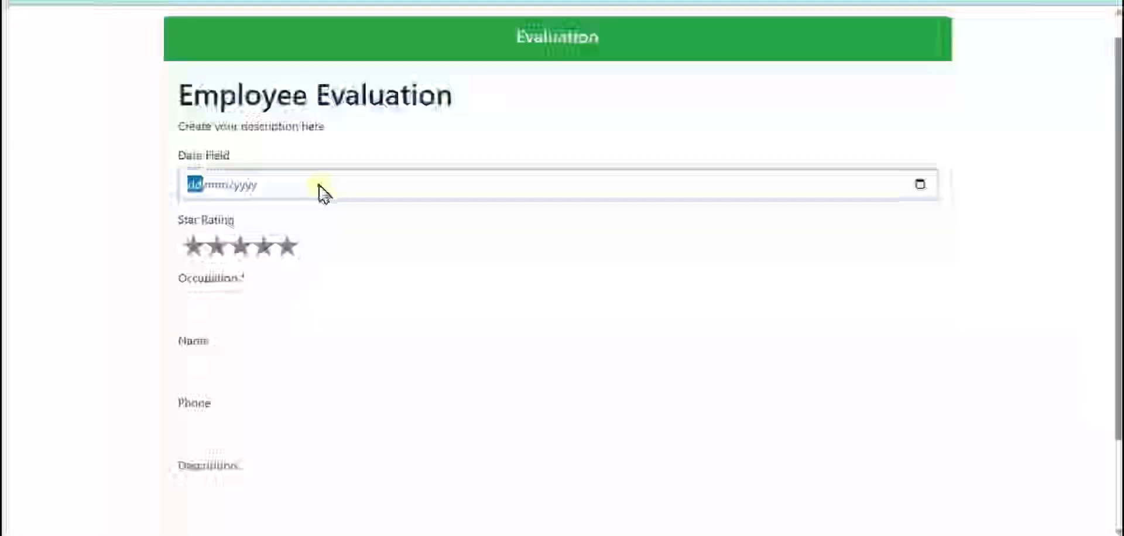
click(919, 185)
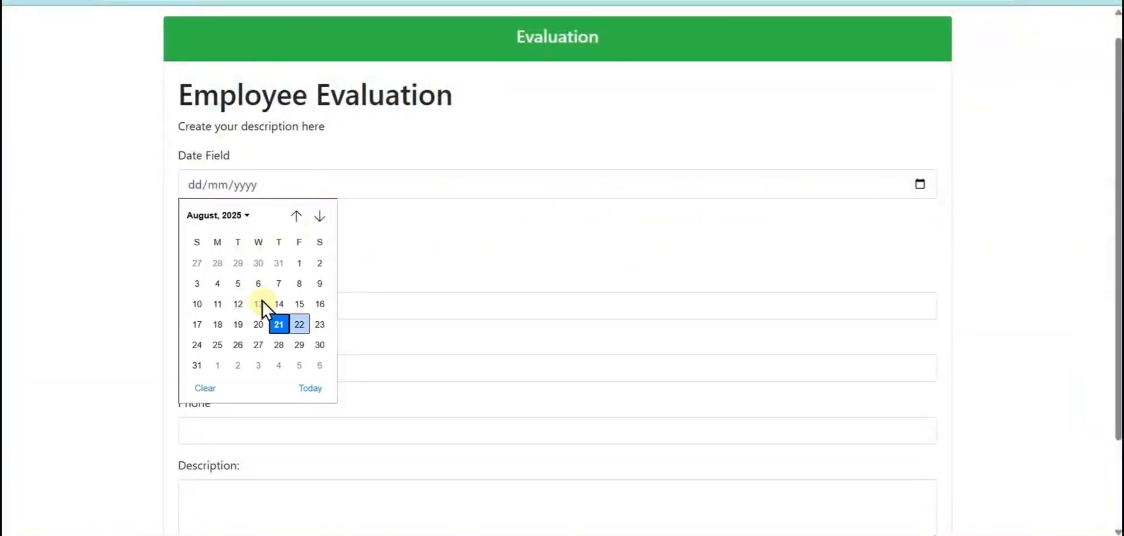
click(297, 322)
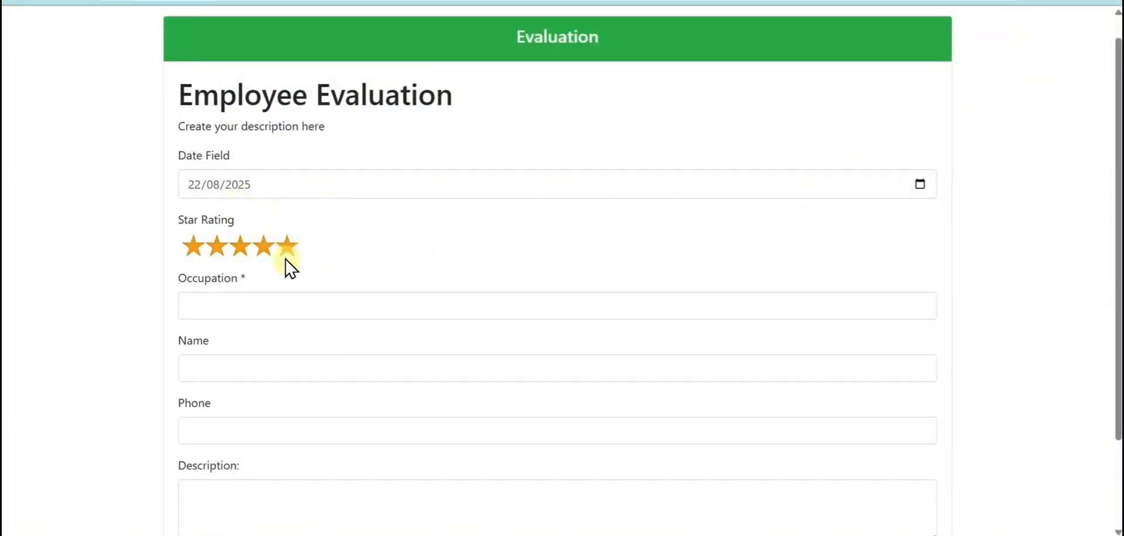
click(278, 311)
text(Business Developer)
scroll(230, 291, down, 2)
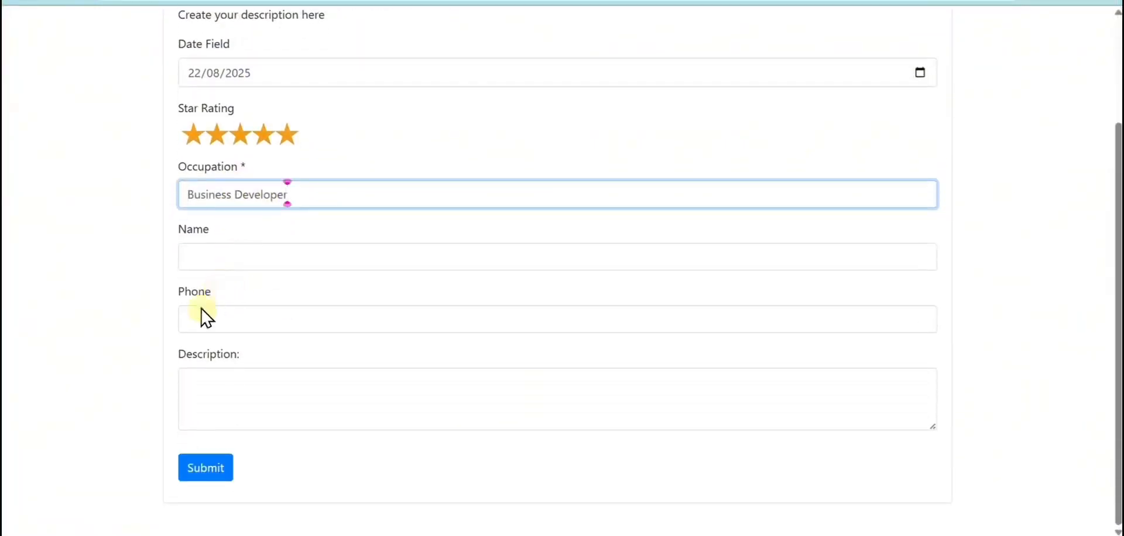
click(217, 471)
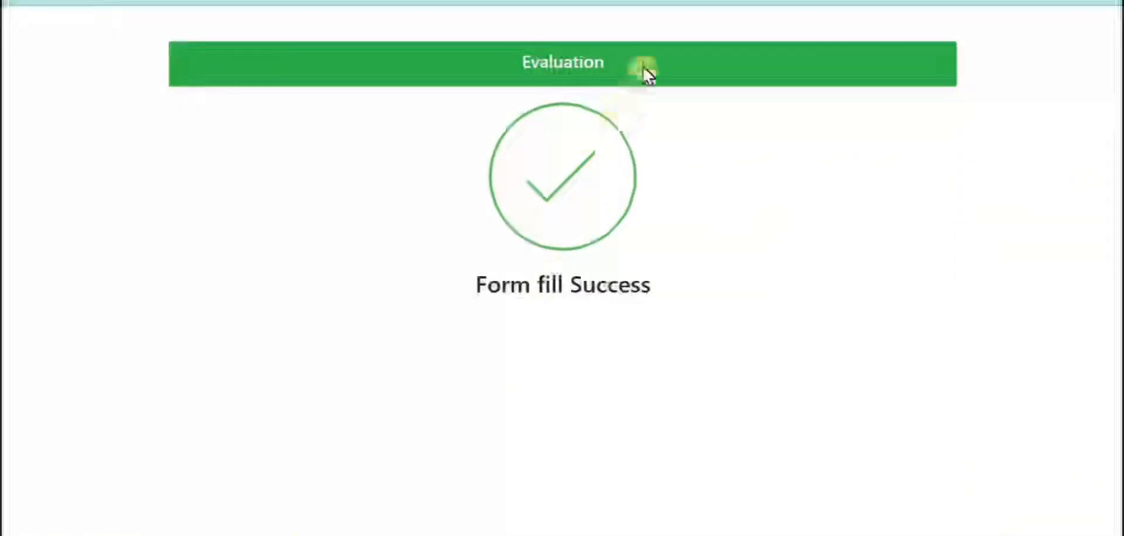
Return to the Forms Builder, open the Evaluation form's submissions and view the details of the submitted response
click(691, 2)
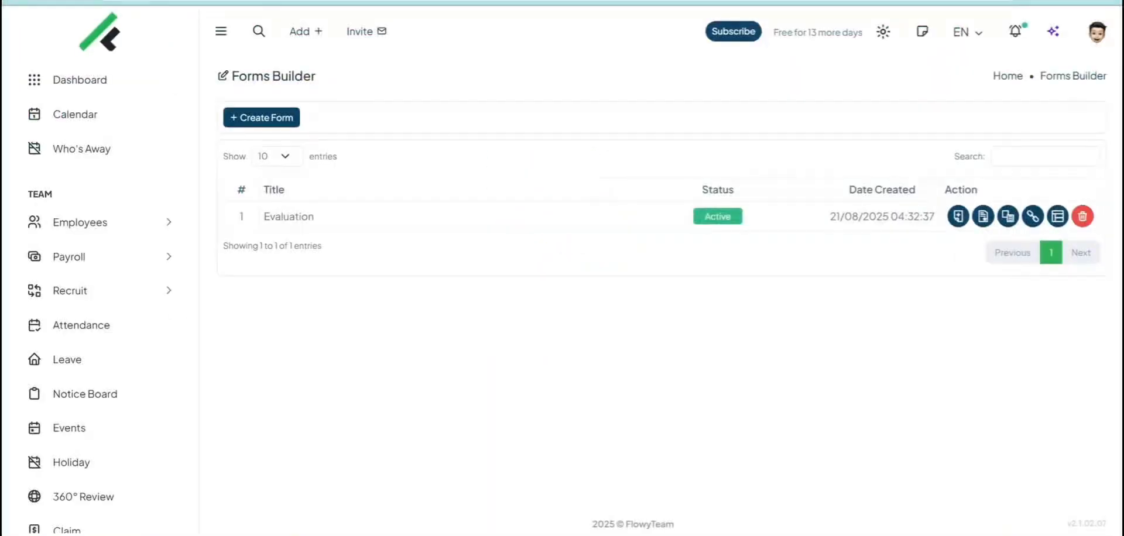
click(982, 216)
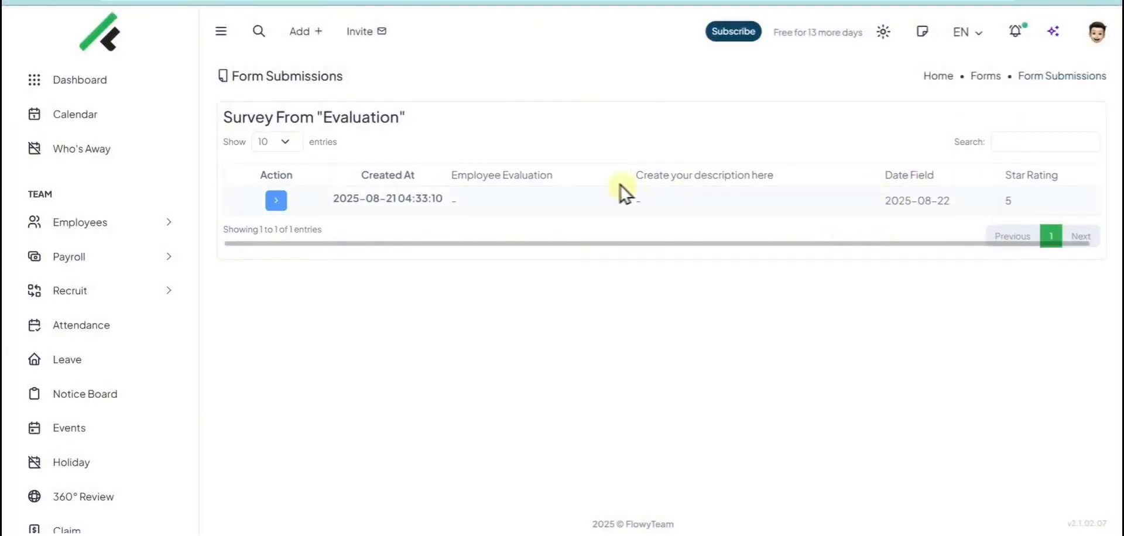
click(277, 201)
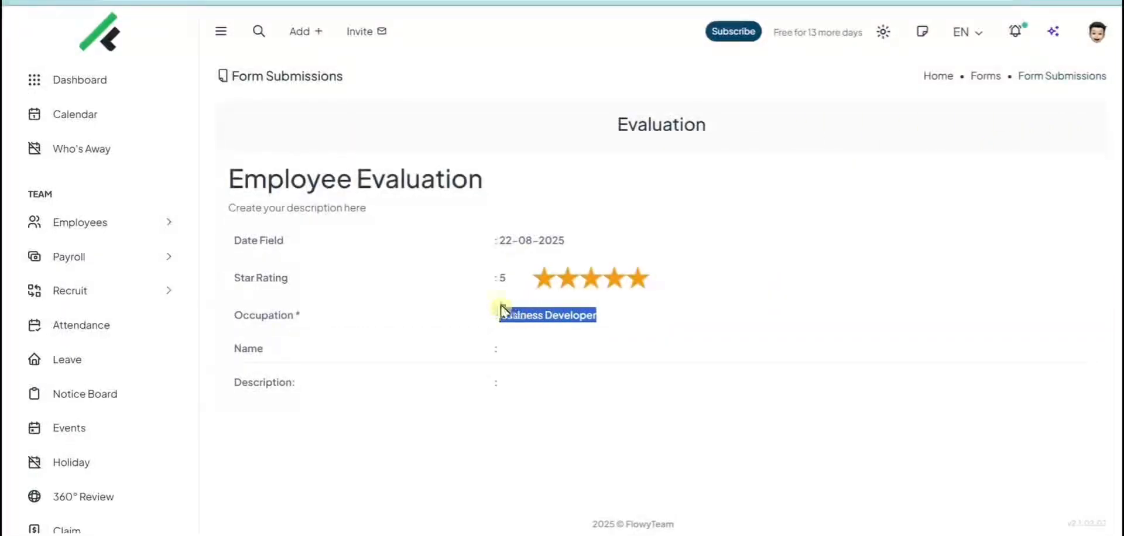
Open the Leads module and look over its import, export and filter options
scroll(107, 195, down, 10)
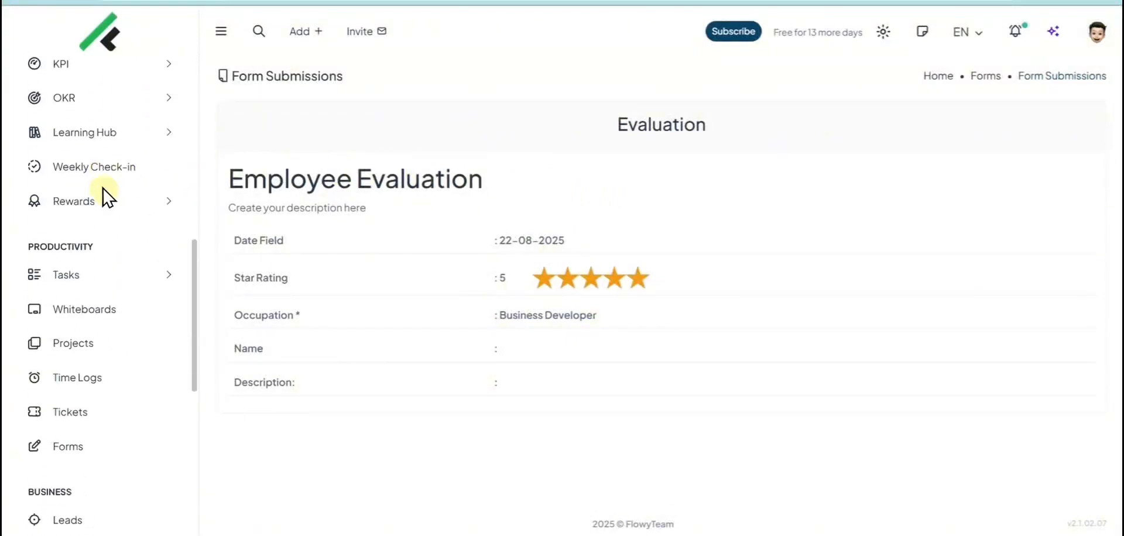
scroll(107, 196, down, 5)
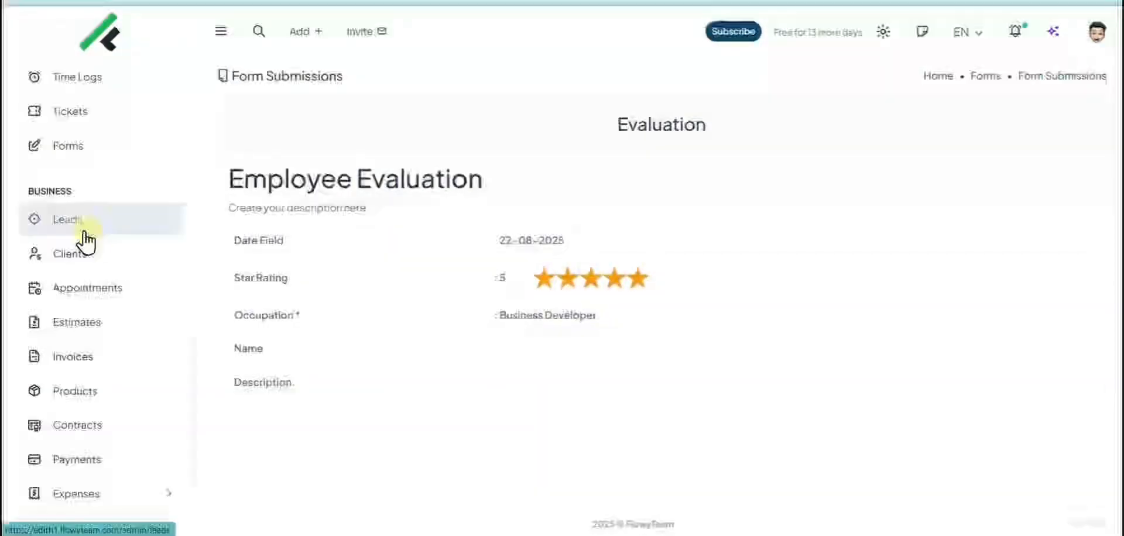
click(86, 234)
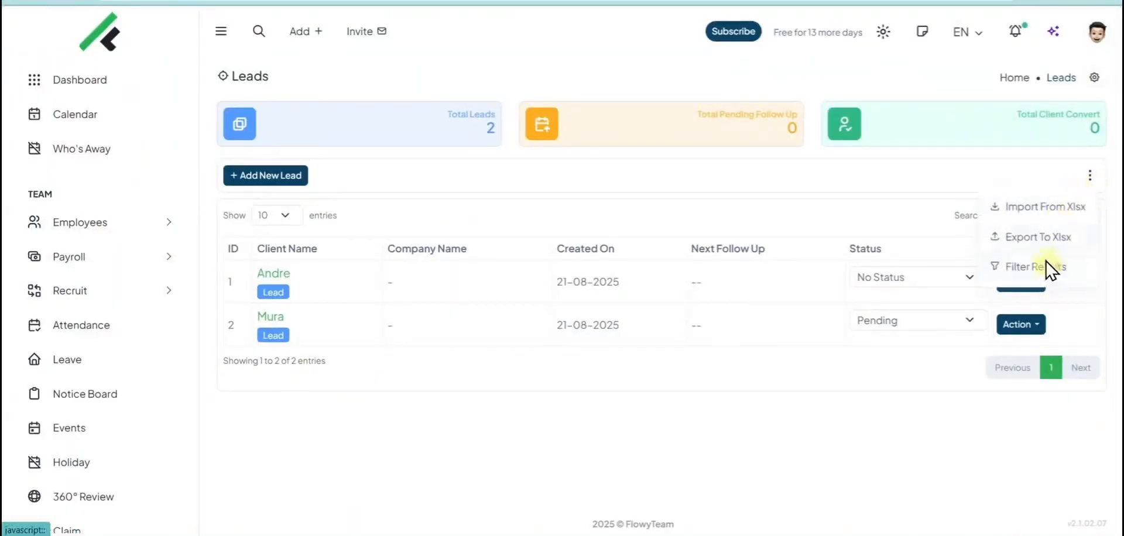
click(679, 196)
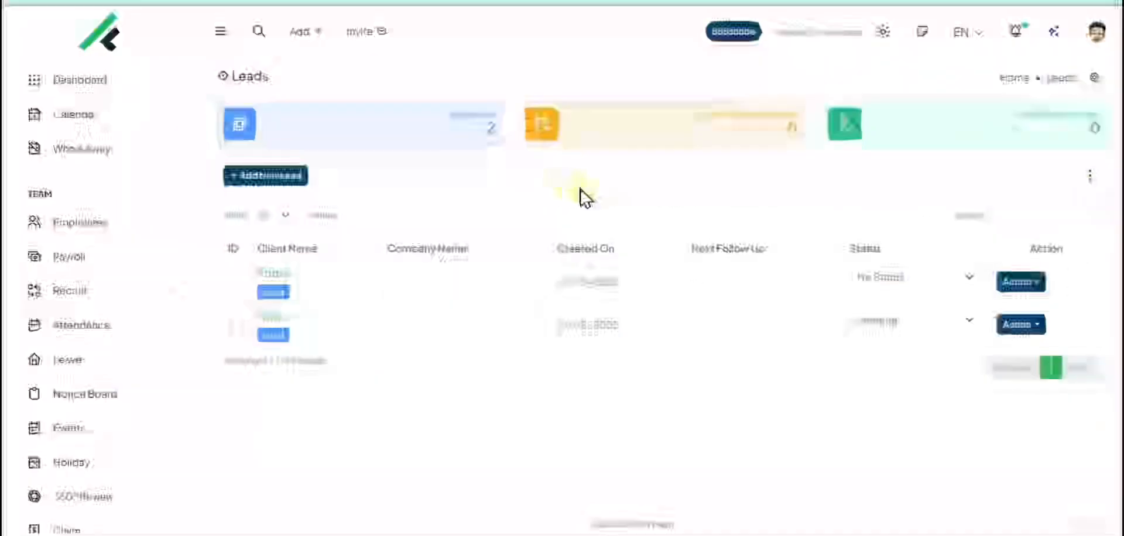
Start a new lead and, from its Choose Agents section, add and save an employee as a new lead agent
click(294, 176)
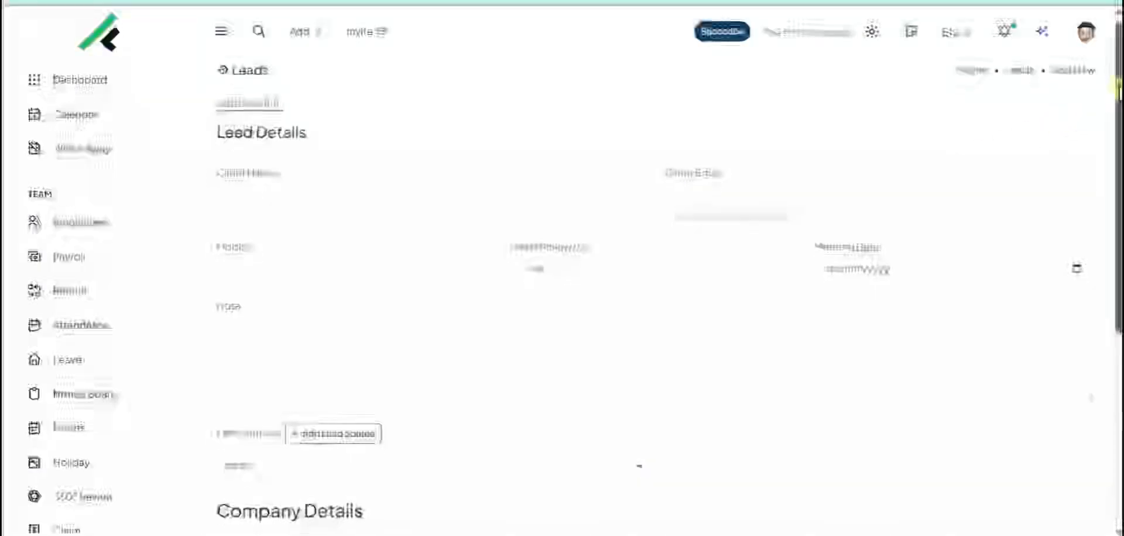
drag(1118, 88, 1118, 298)
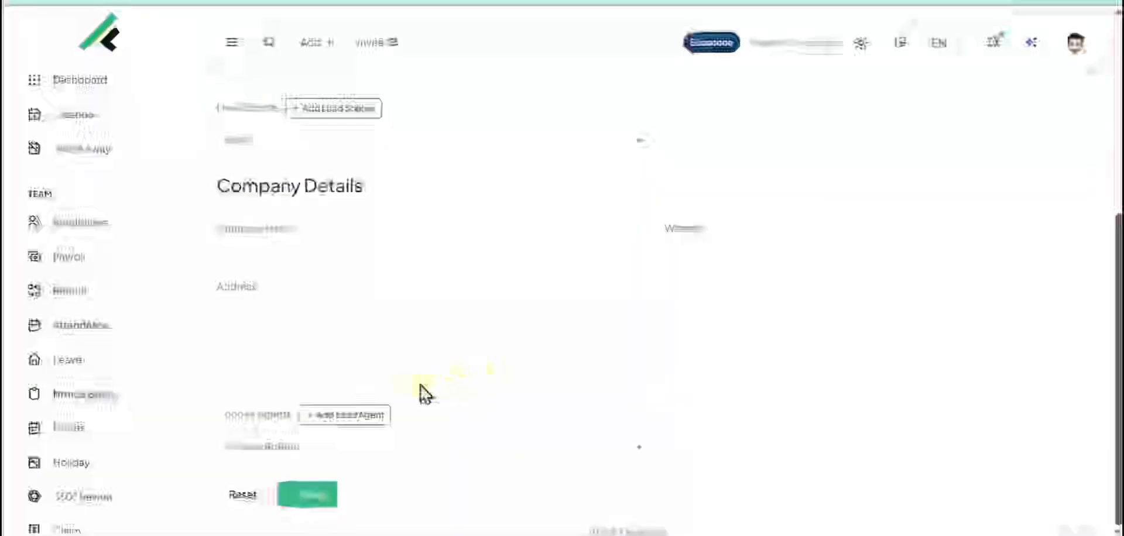
click(358, 445)
click(337, 415)
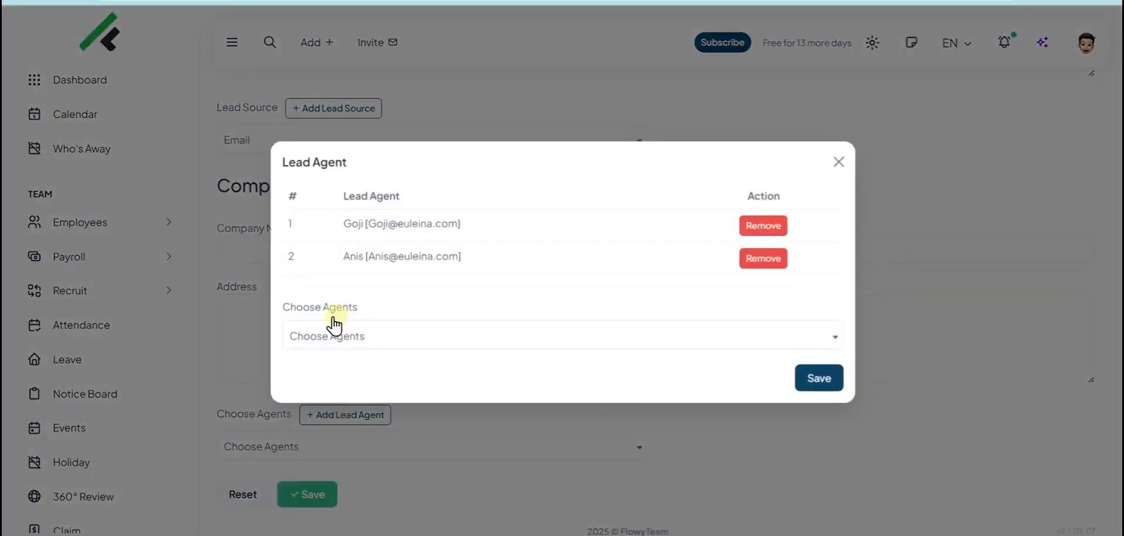
click(333, 328)
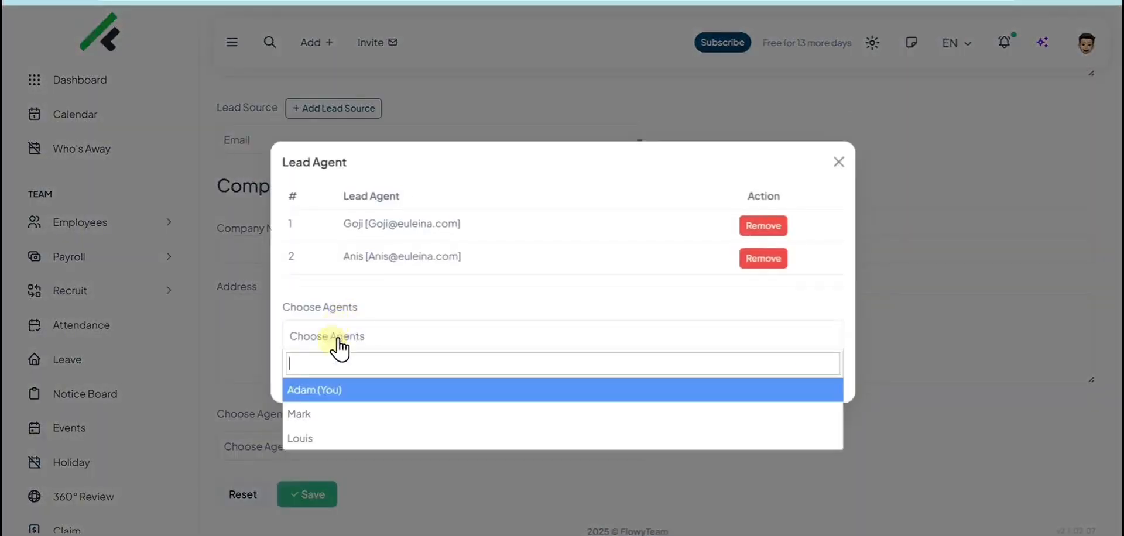
click(320, 414)
click(822, 377)
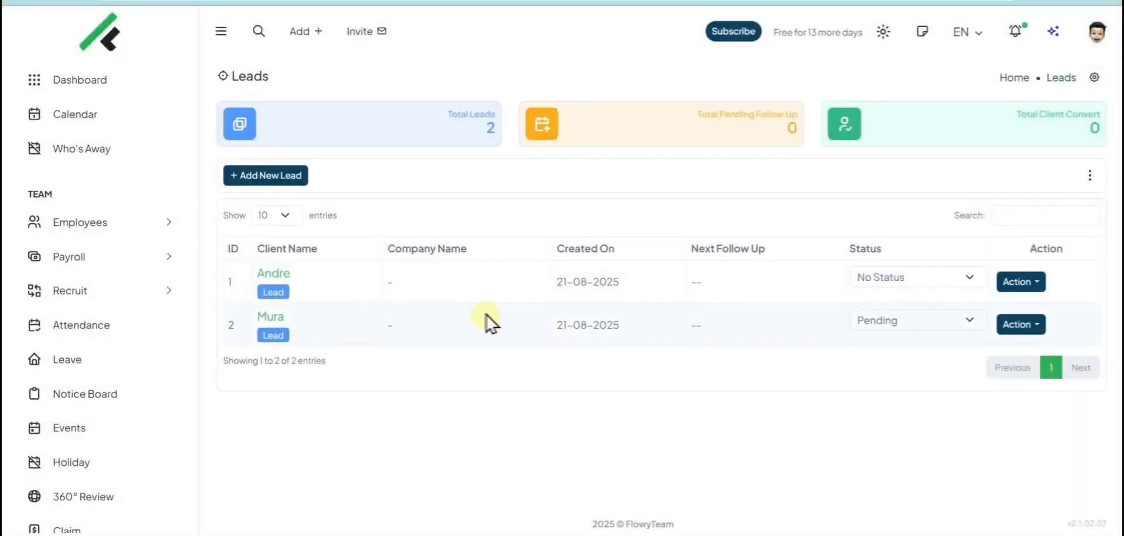
Set the first lead's status to Converted and open that lead's details
click(888, 280)
click(898, 353)
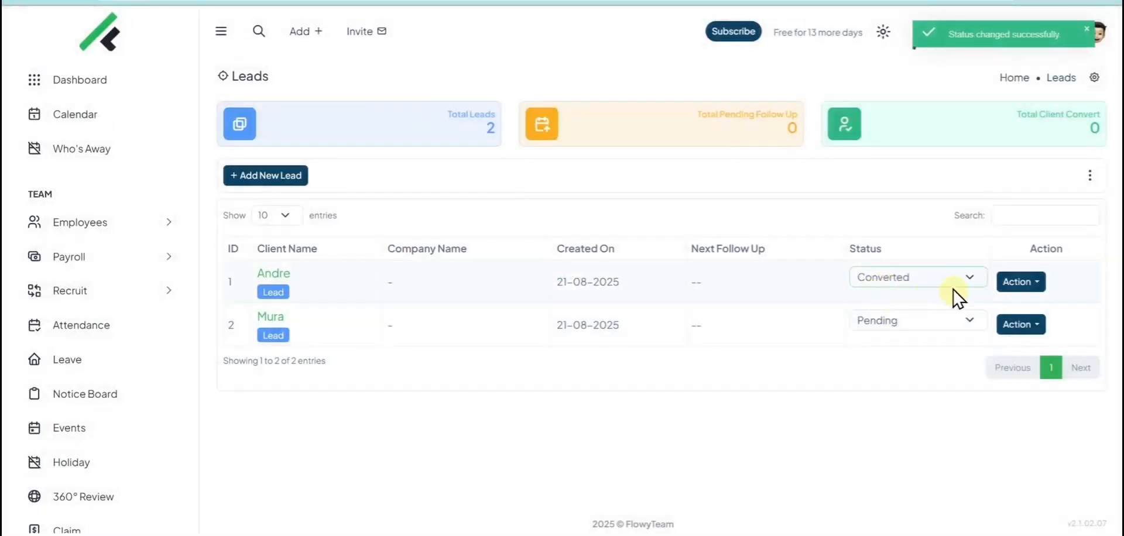
click(1007, 283)
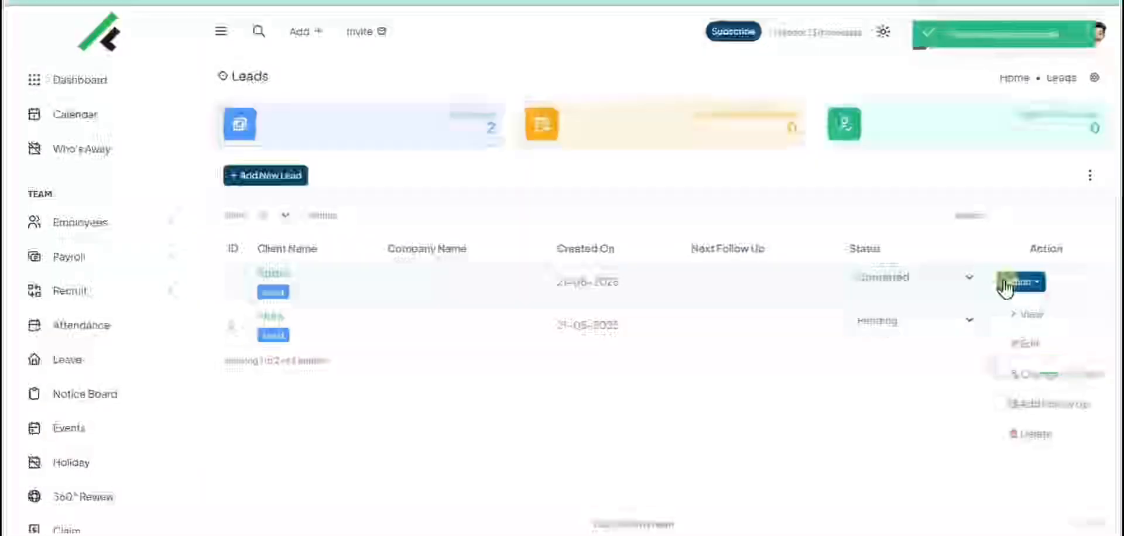
click(1011, 311)
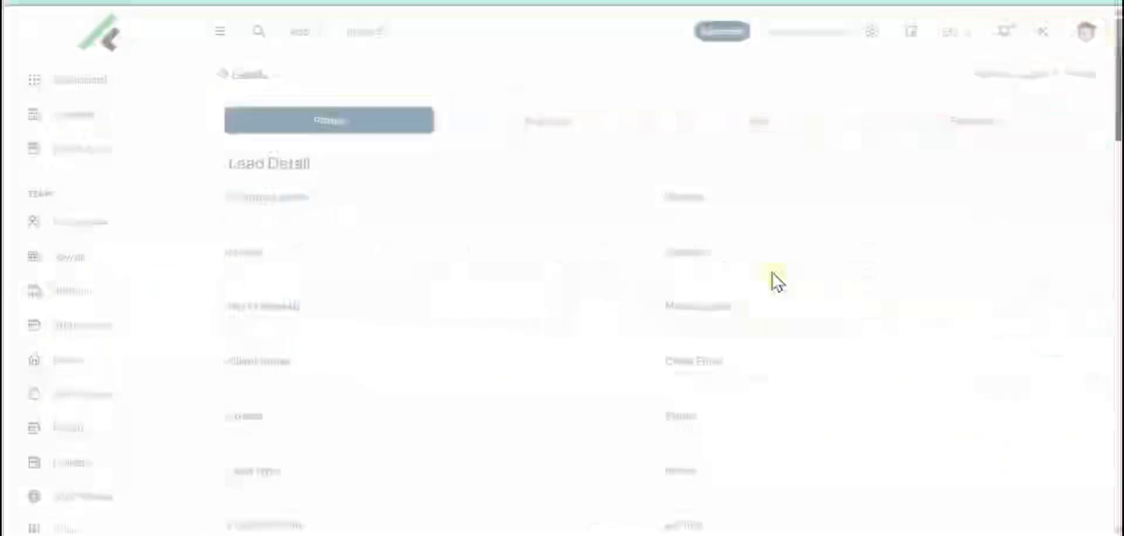
drag(1119, 33, 1089, 32)
Open the lead's proposals, look over the blank Add Proposal Info form and return to the proposals list
click(581, 109)
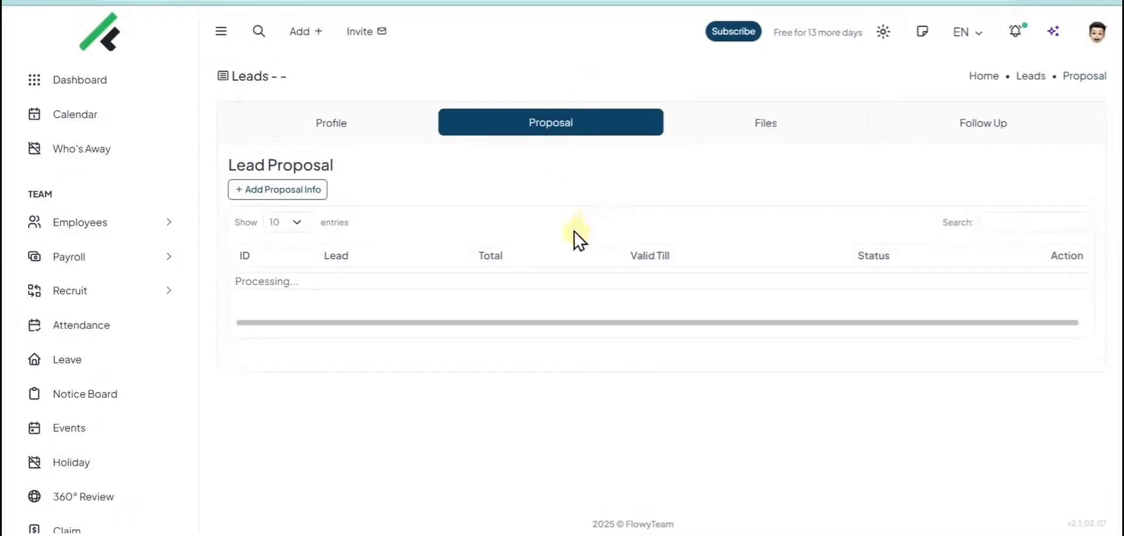
click(296, 192)
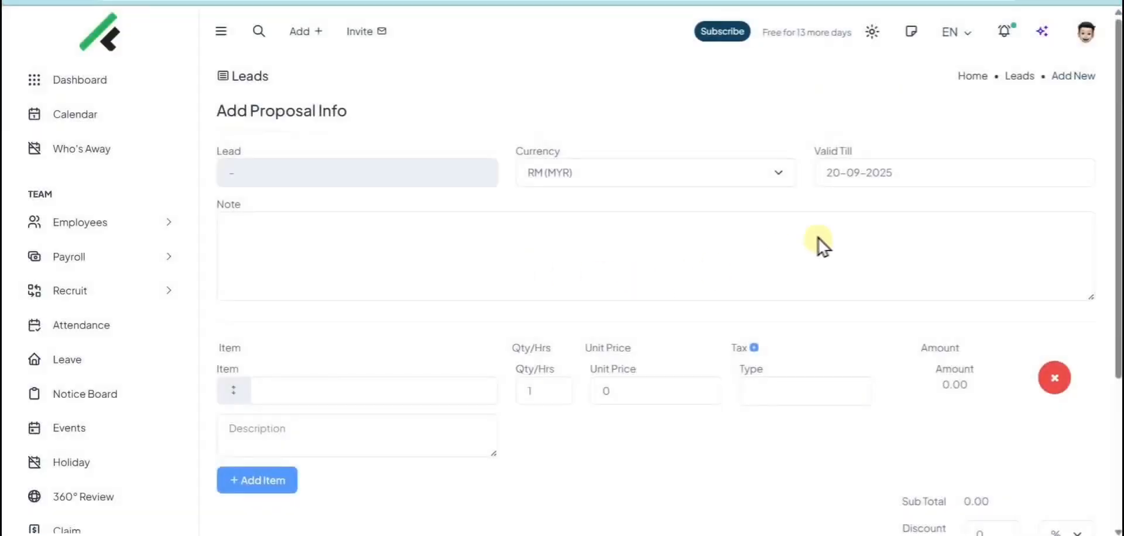
drag(1116, 103, 1112, 62)
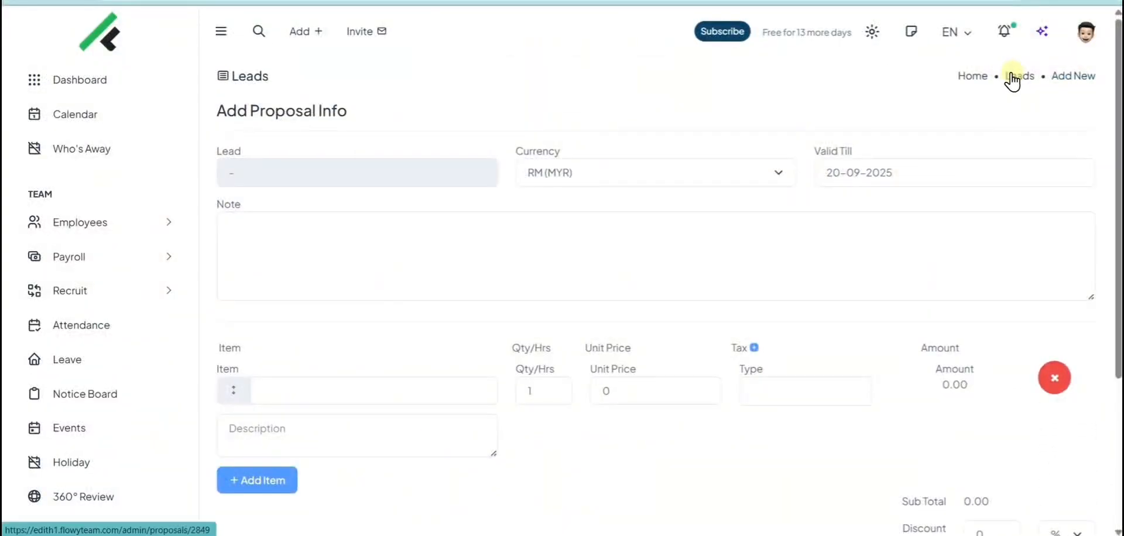
key(alt+Left)
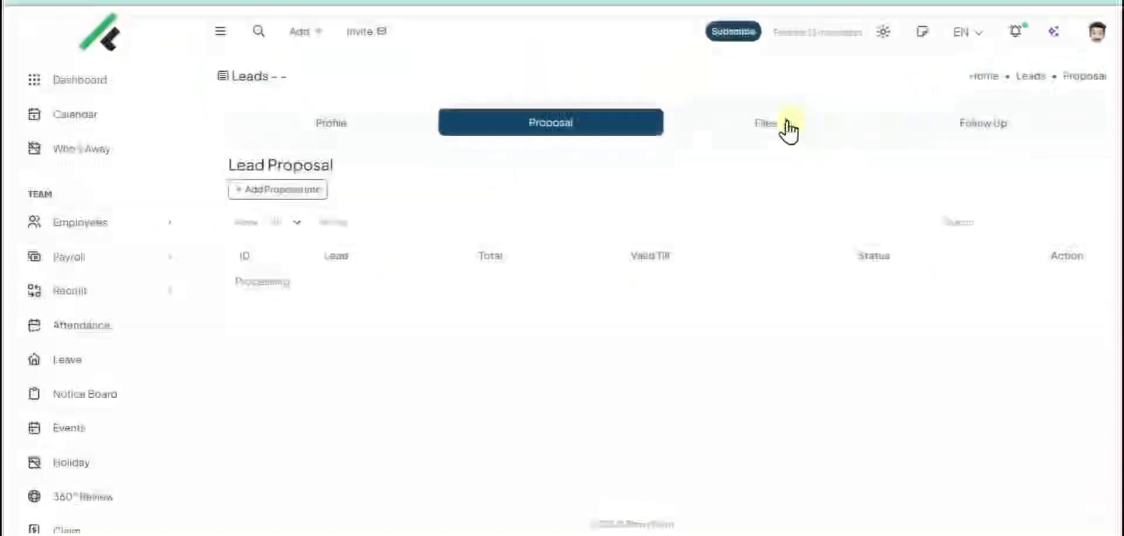
View the lead's files, and save a new follow-up for 08/29/2025 with the description "Bring Proposal"
click(769, 119)
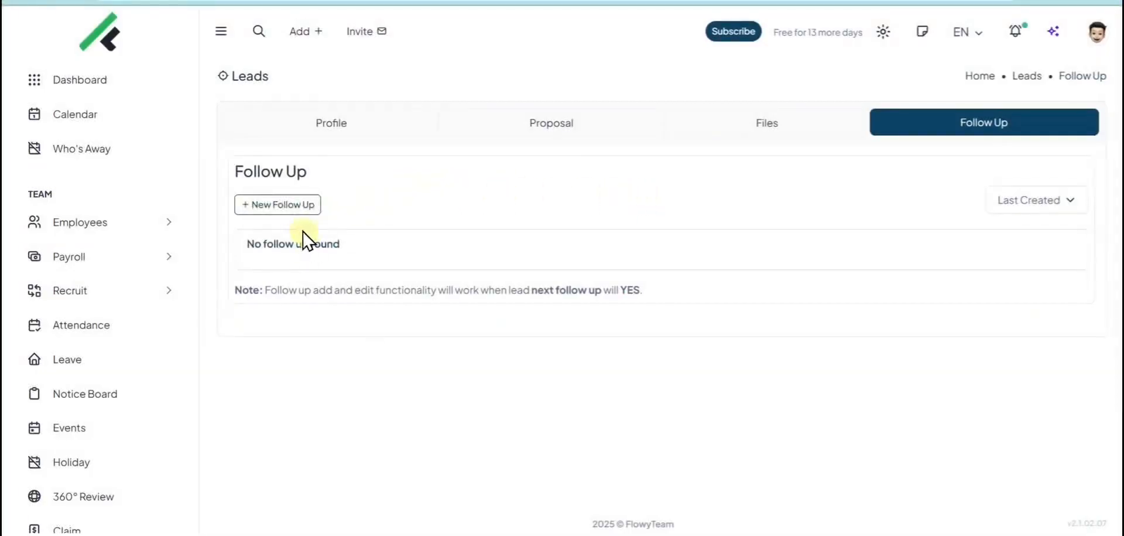
click(284, 205)
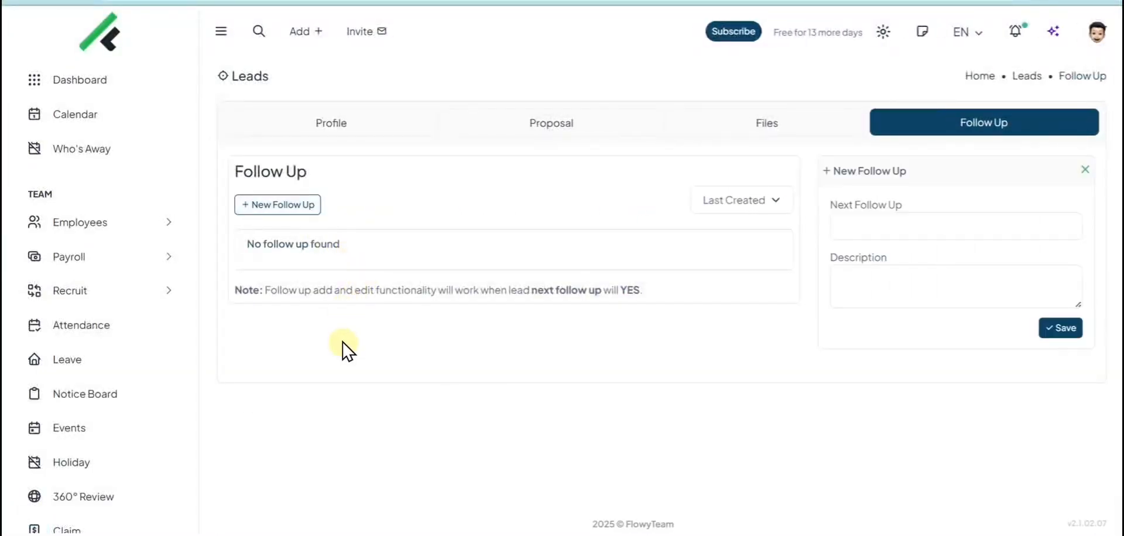
click(920, 223)
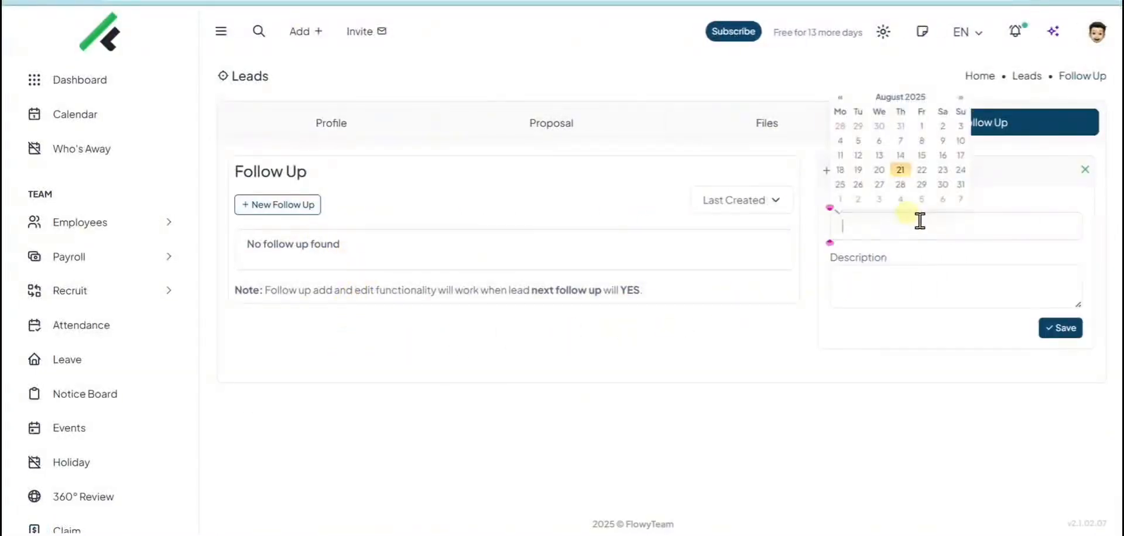
click(921, 185)
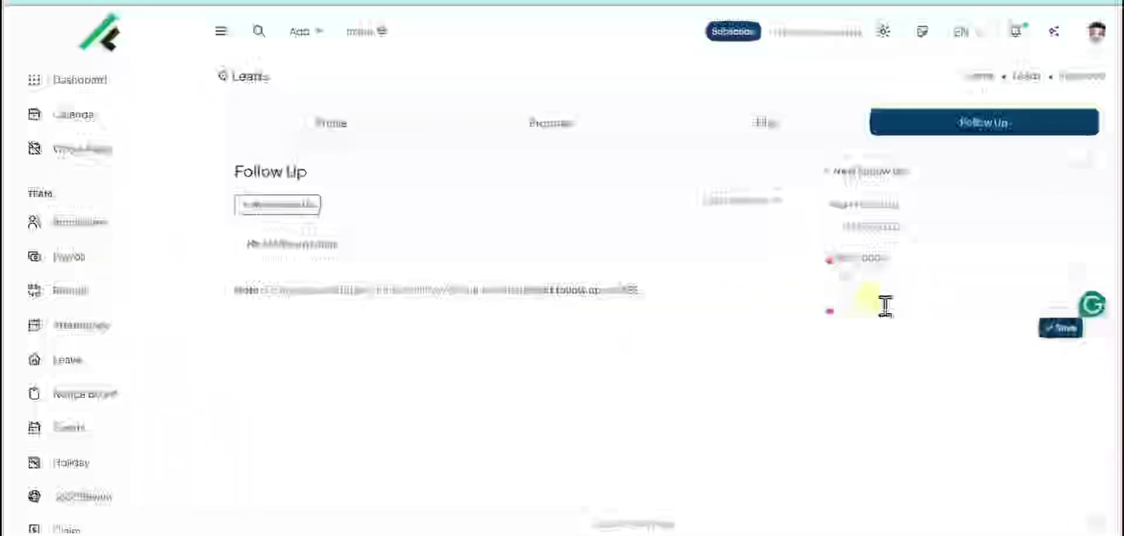
text(Bring P)
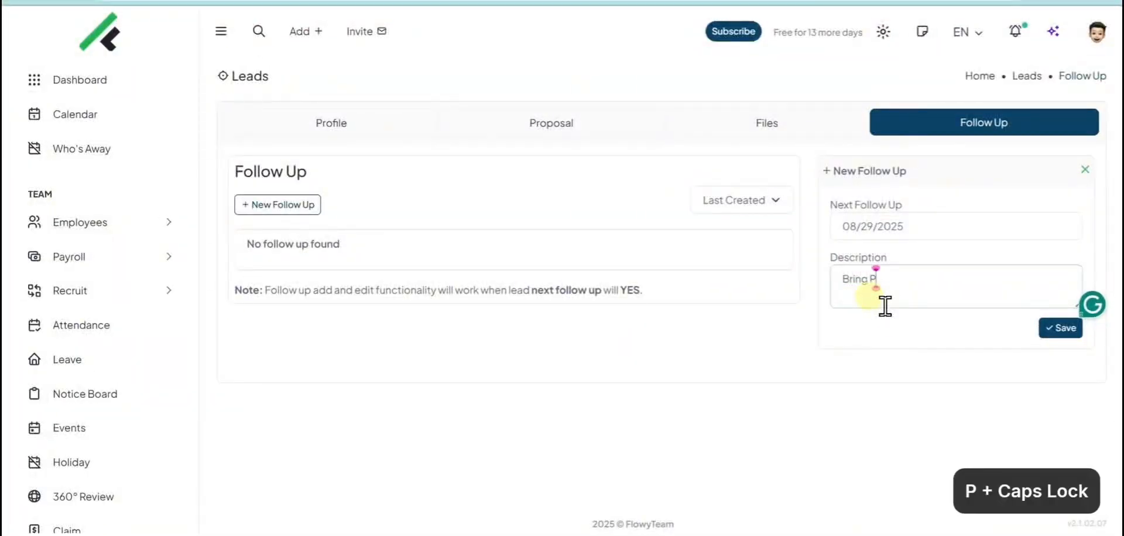
text(roposal)
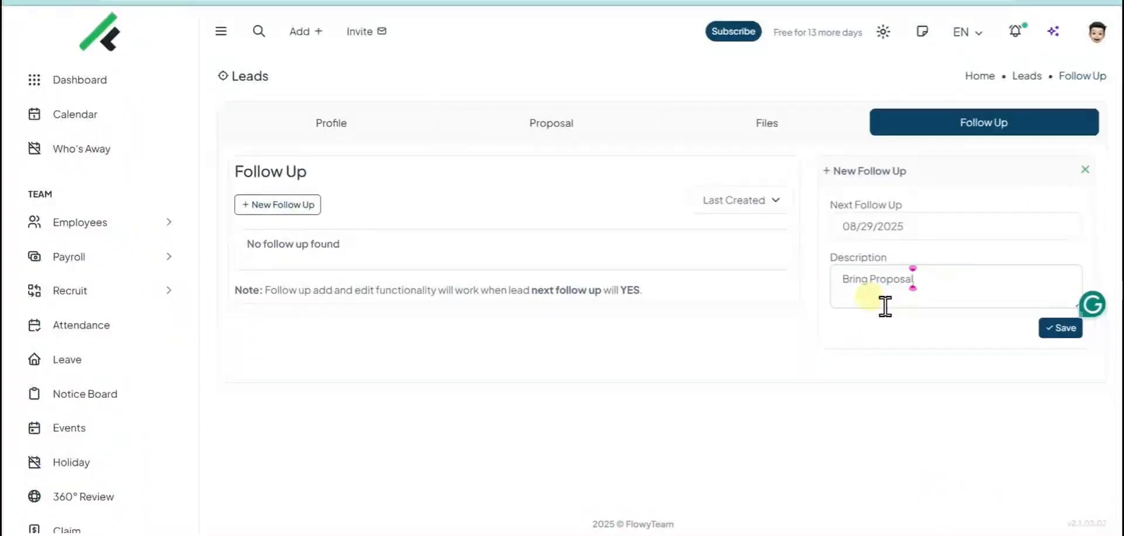
click(1054, 326)
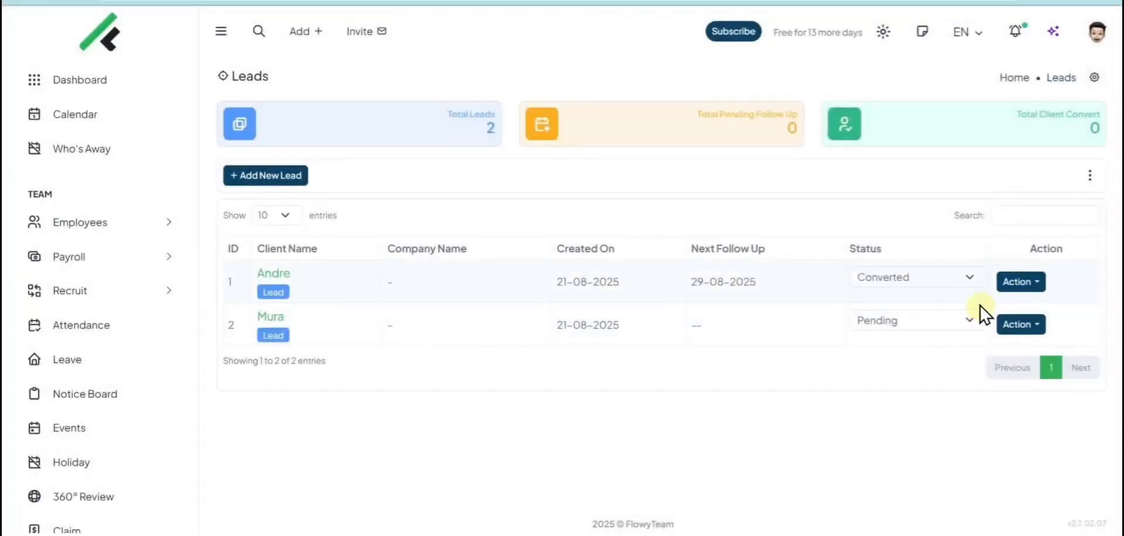
Look over the actions available for the converted lead and open the Clients module
click(1003, 287)
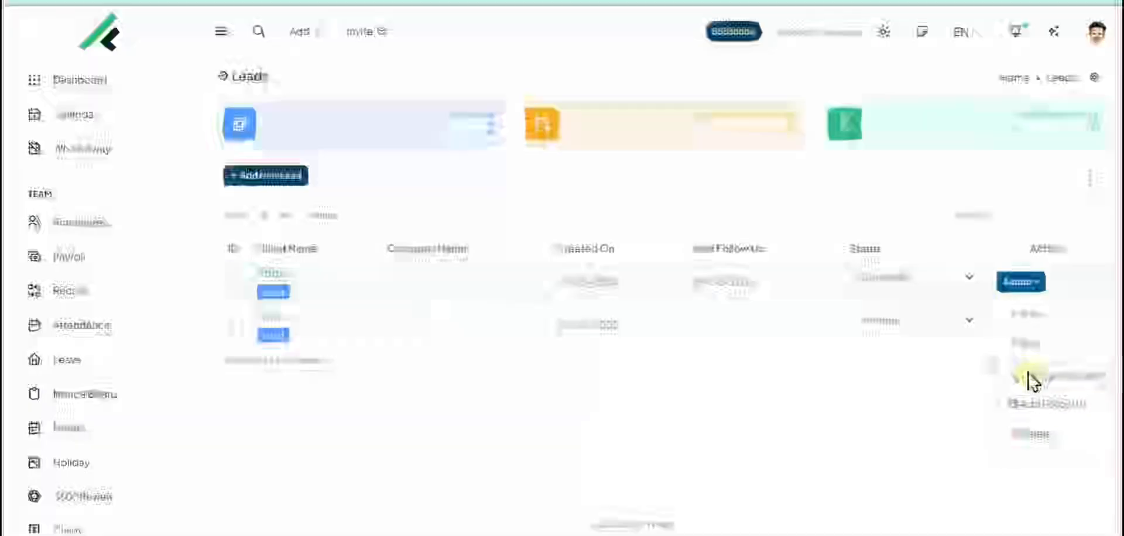
scroll(114, 204, down, 15)
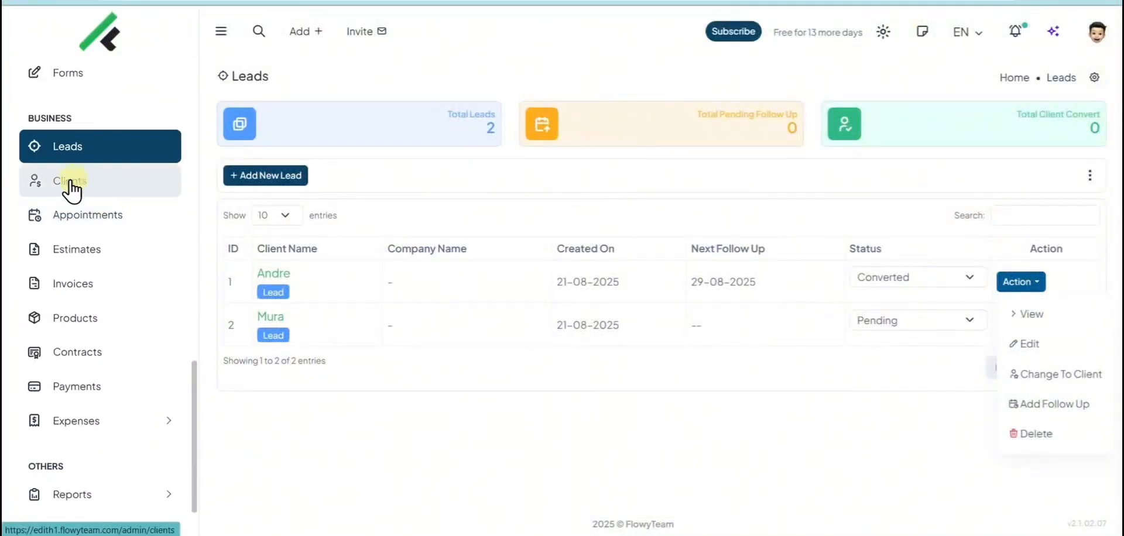
click(69, 181)
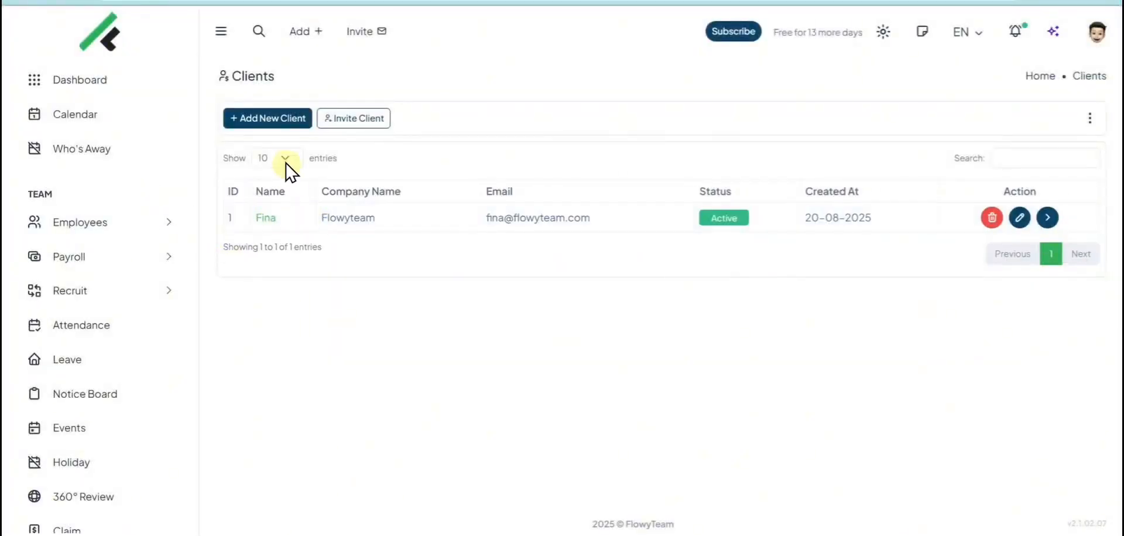
Examine the blank new-client form, including the client login email note, and the Invite Client dialog
click(278, 120)
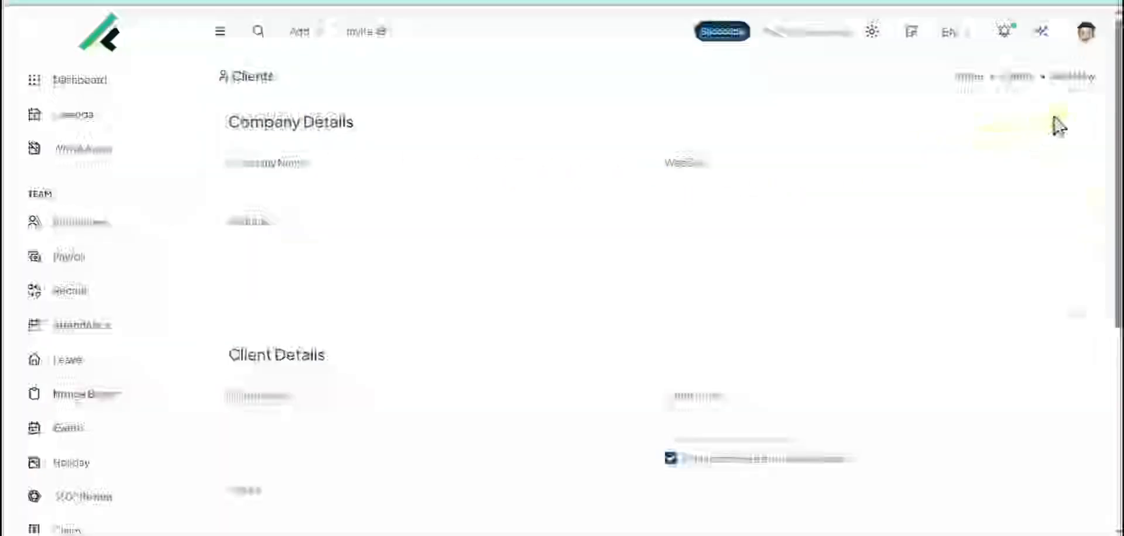
drag(1117, 81, 1084, 183)
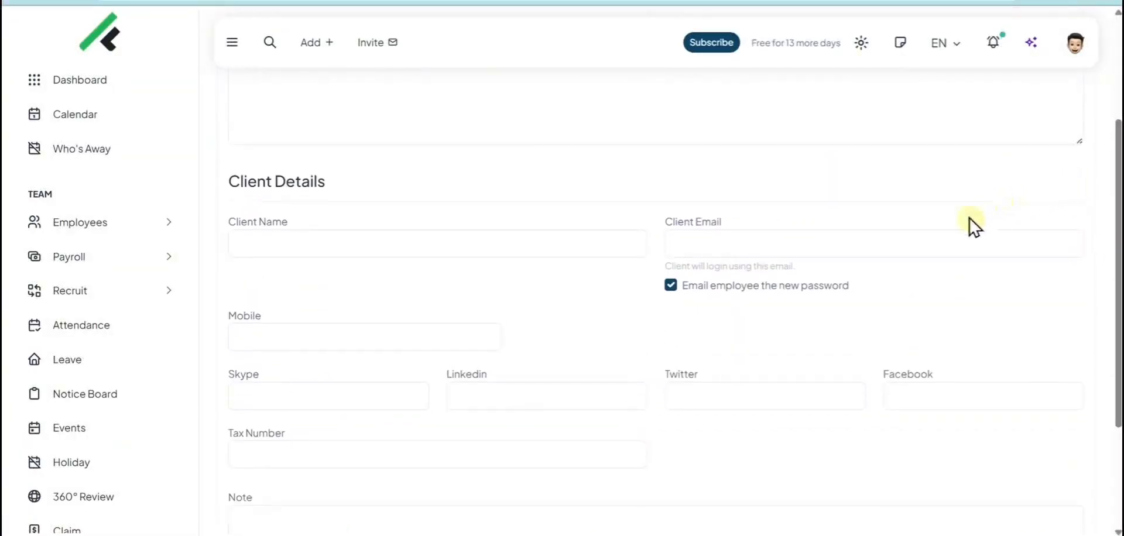
drag(819, 271, 662, 269)
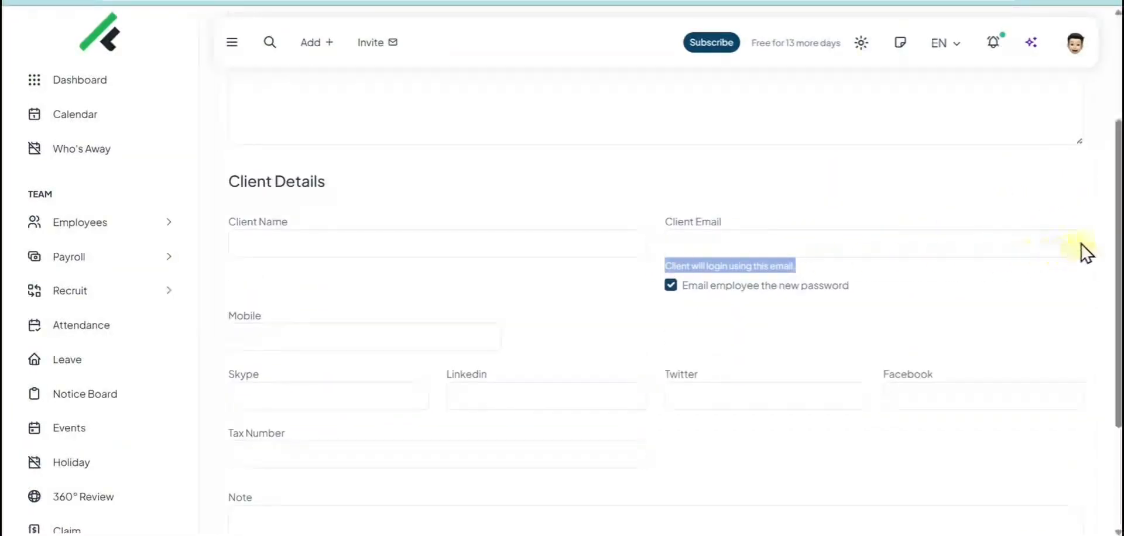
drag(1117, 245, 1096, 112)
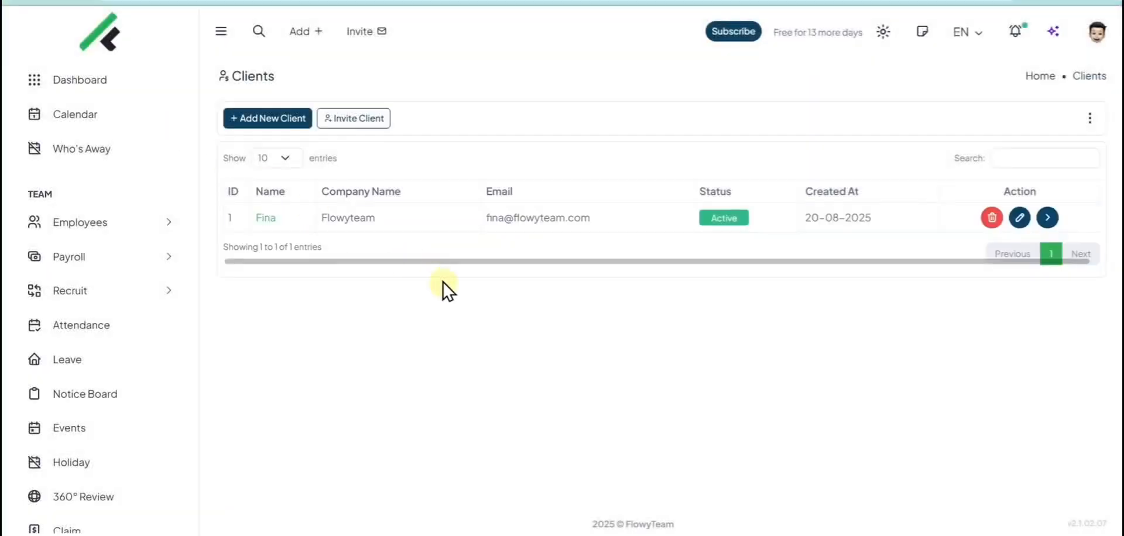
click(372, 115)
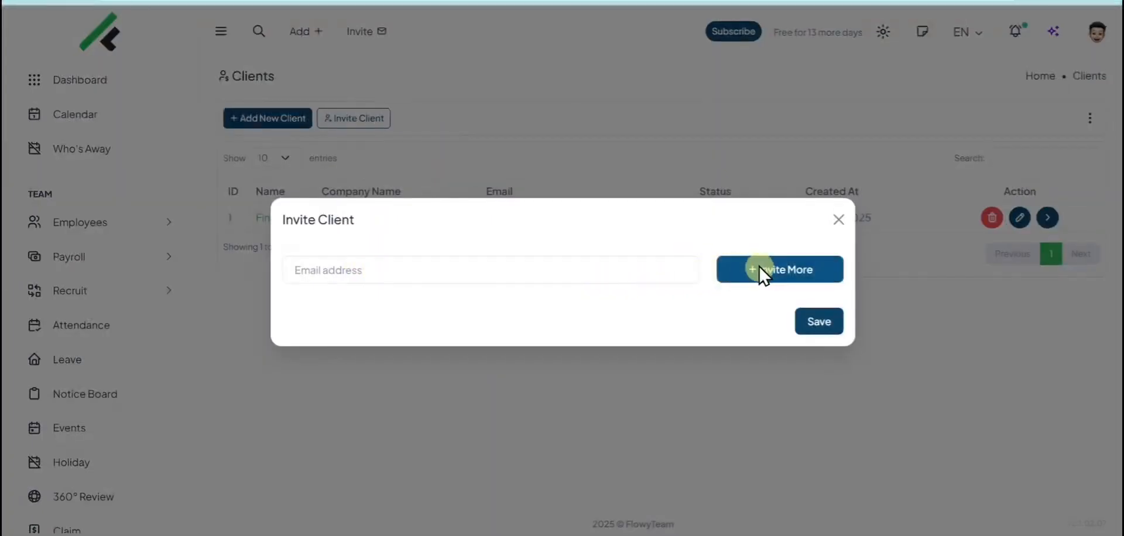
click(838, 220)
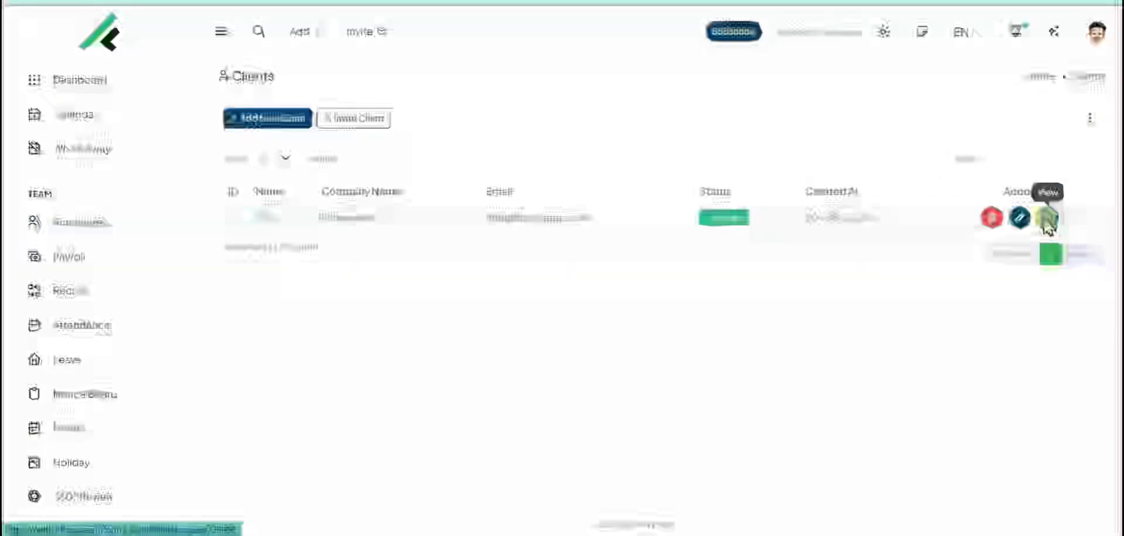
Open the existing client's profile and view its projects, invoices and contacts
click(1045, 221)
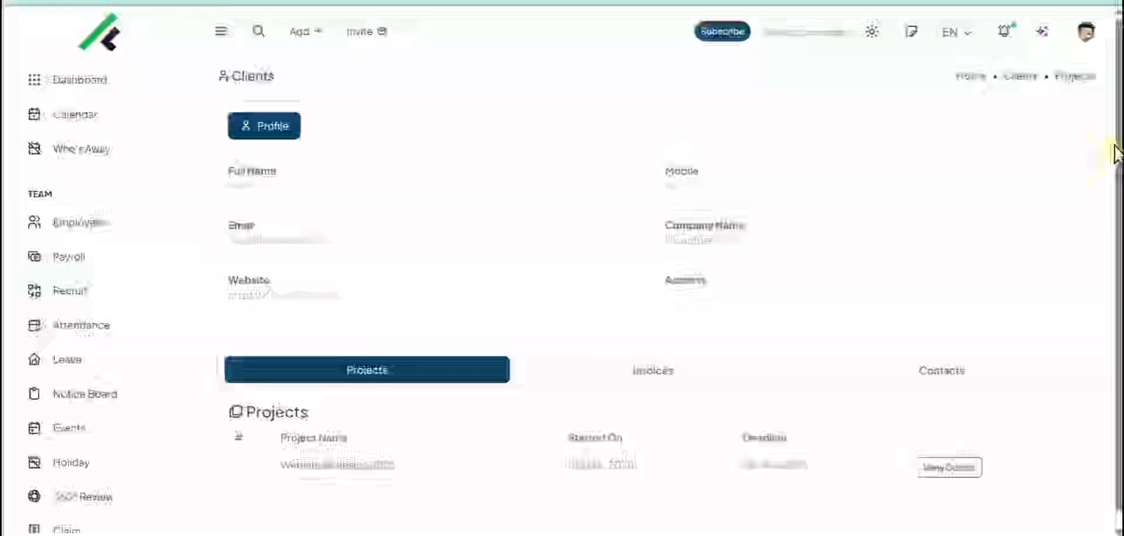
drag(1118, 149, 1118, 174)
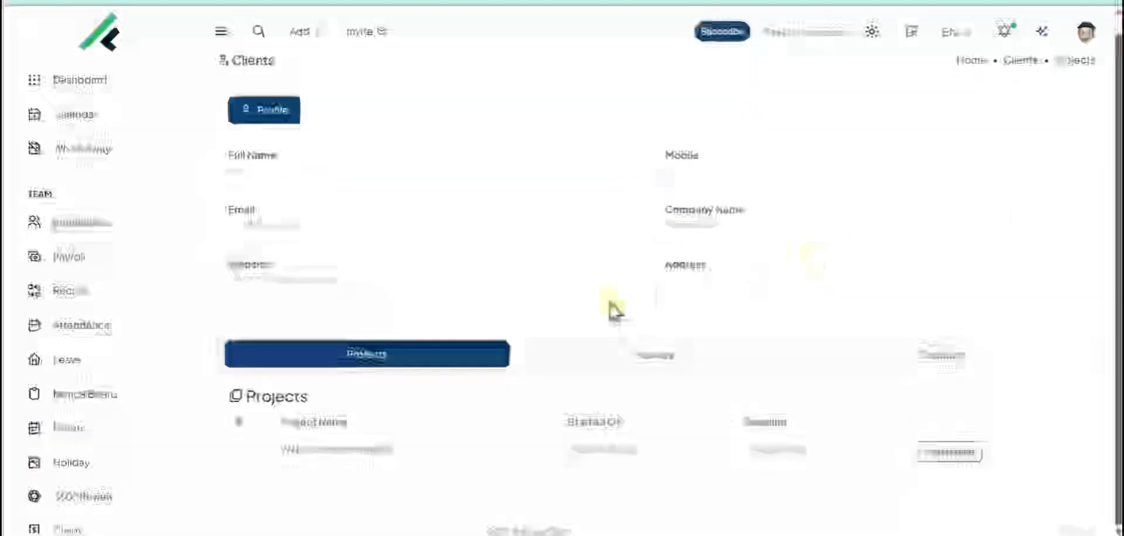
click(598, 353)
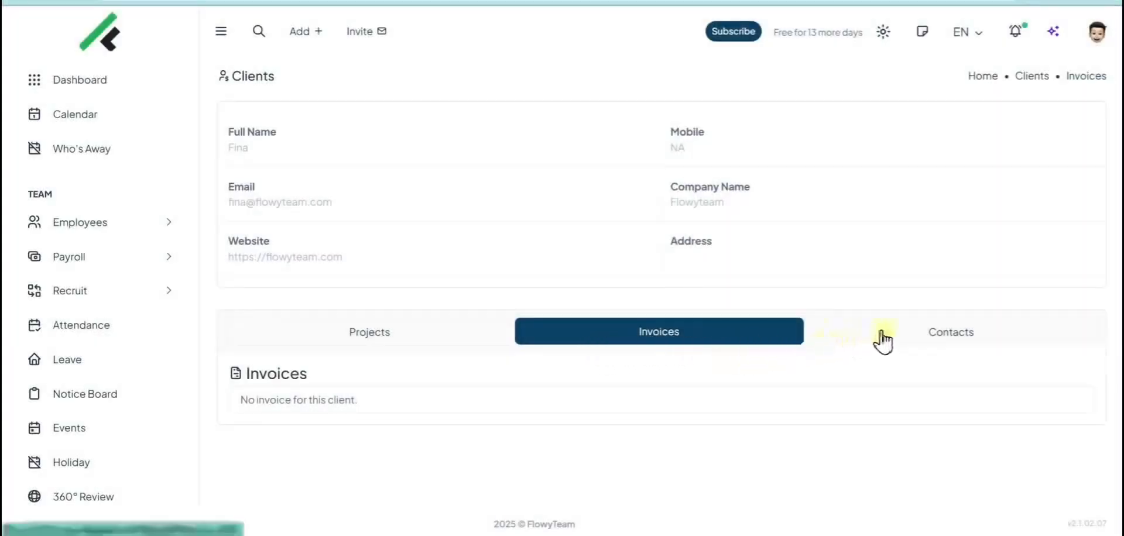
click(882, 340)
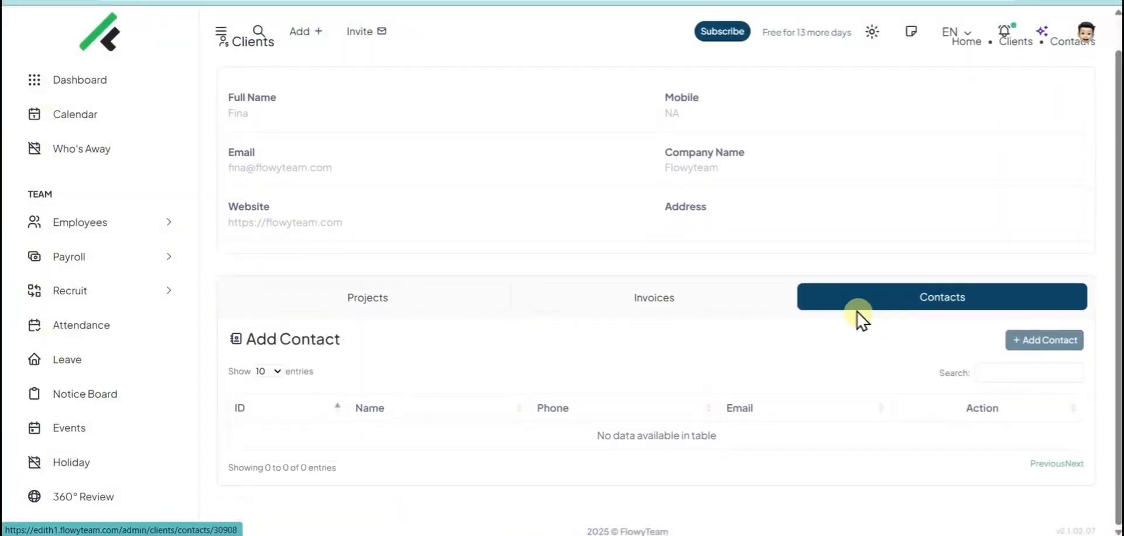
Add and save a contact for the client with the contact's name, phone number and email
click(1015, 345)
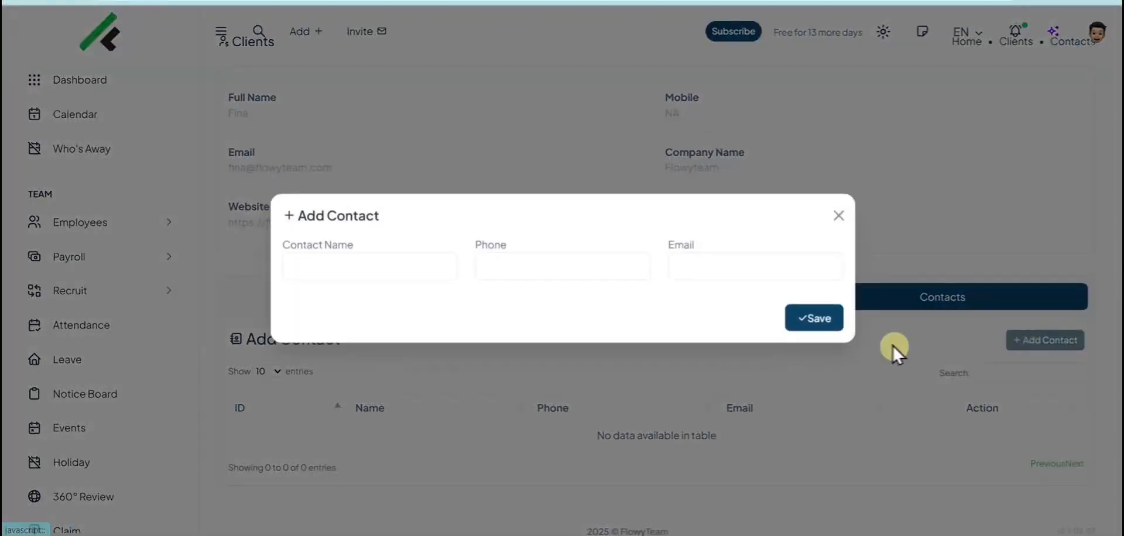
click(799, 320)
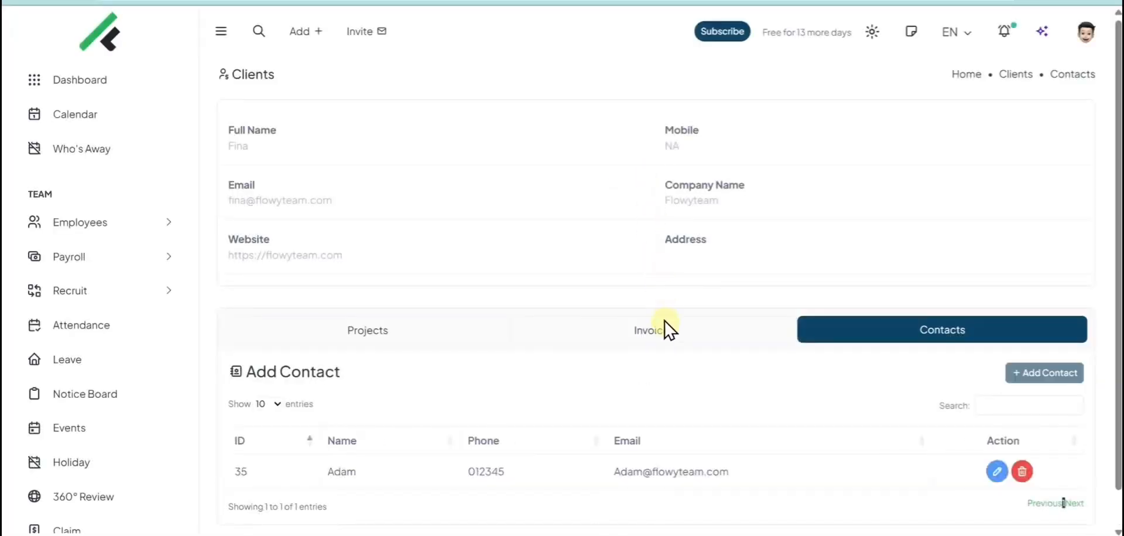
scroll(761, 372, down, 1)
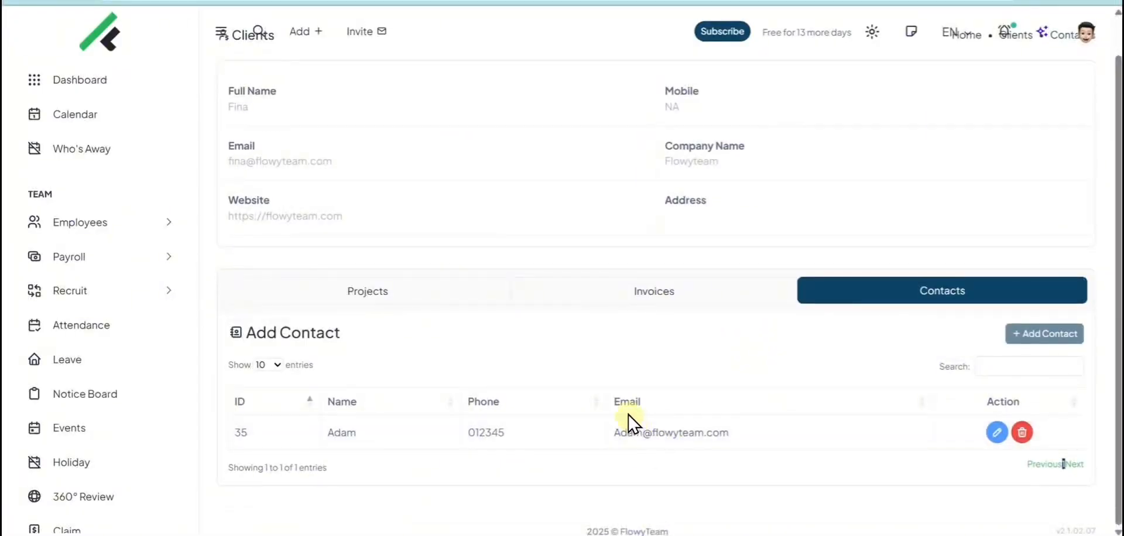
scroll(352, 91, up, 1)
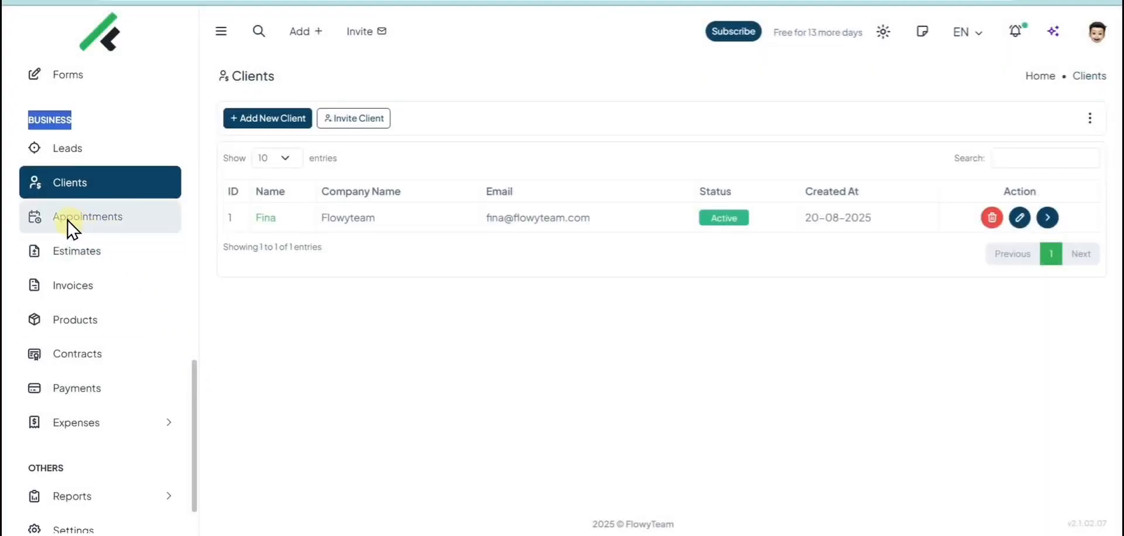
Open the Appointments module, and in the employee account browse the modules and go to Book Appointment
click(144, 230)
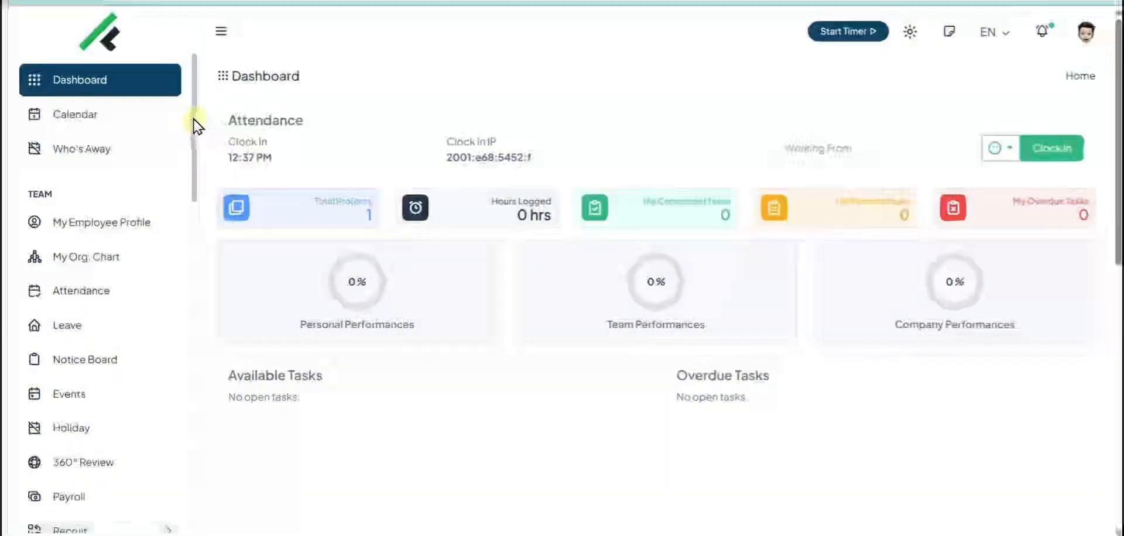
scroll(186, 174, down, 6)
scroll(183, 275, down, 4)
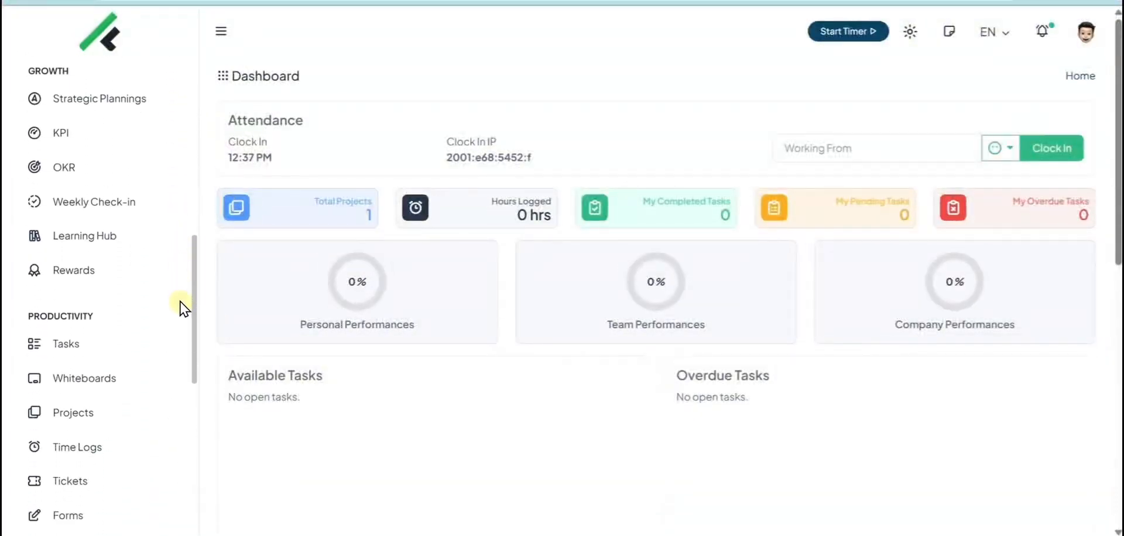
scroll(176, 257, up, 5)
scroll(166, 193, up, 3)
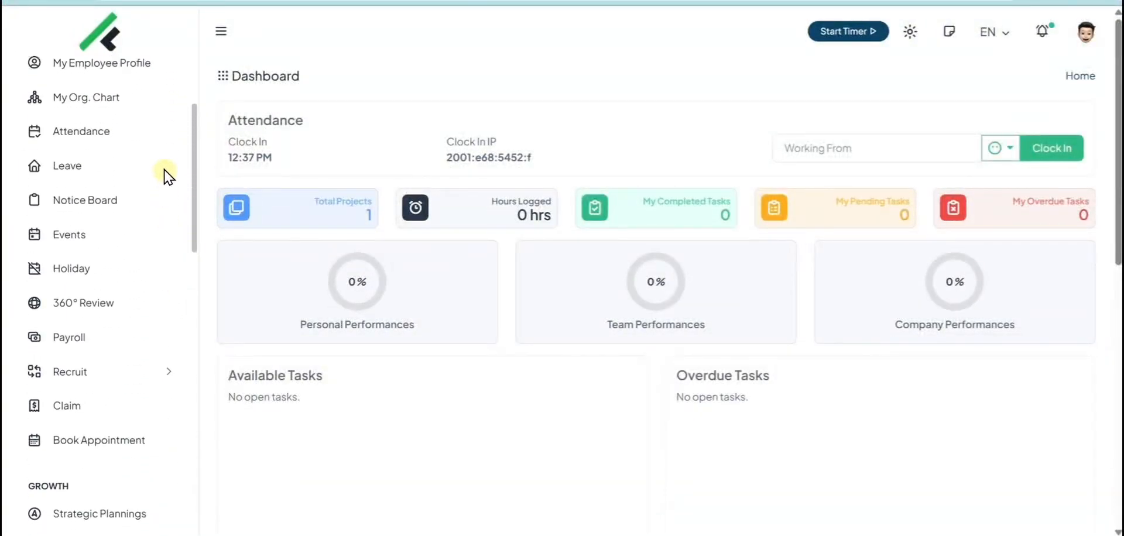
click(100, 445)
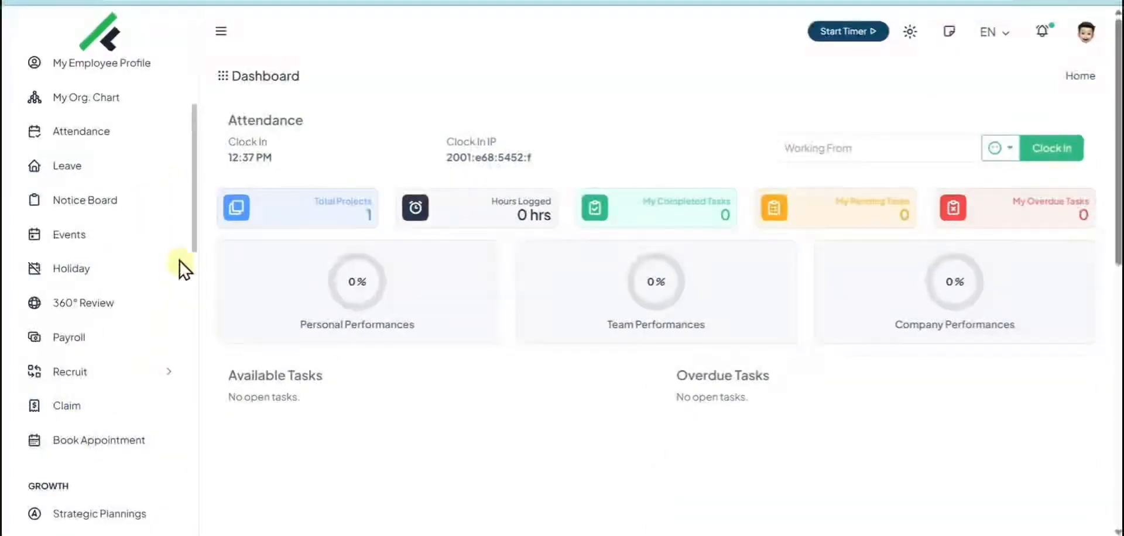
Create and save a new appointment named Short Call with a purple colour in the Appointments module
drag(197, 170, 181, 414)
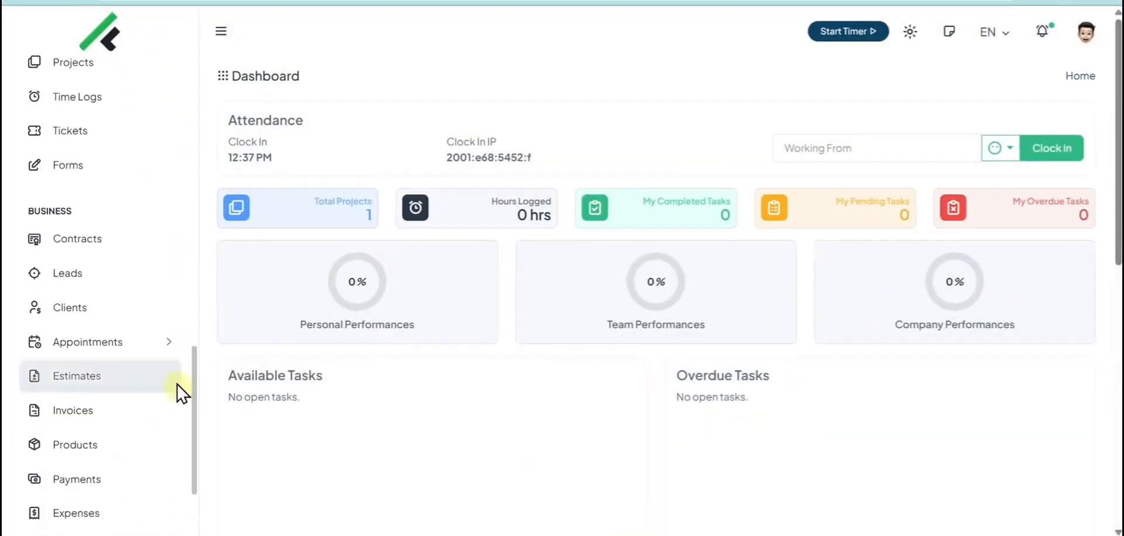
click(131, 351)
scroll(113, 369, down, 1)
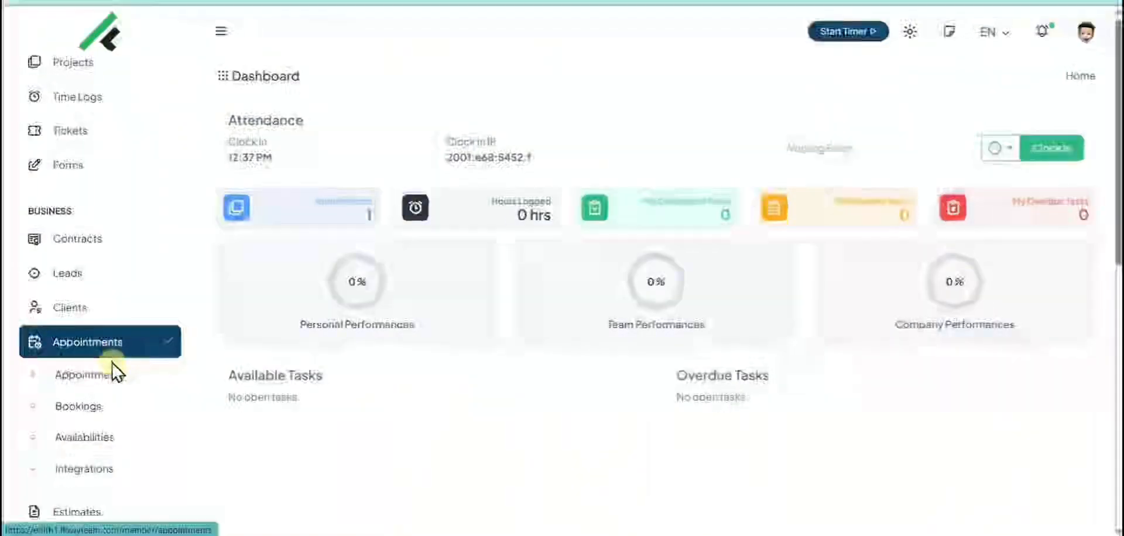
click(98, 301)
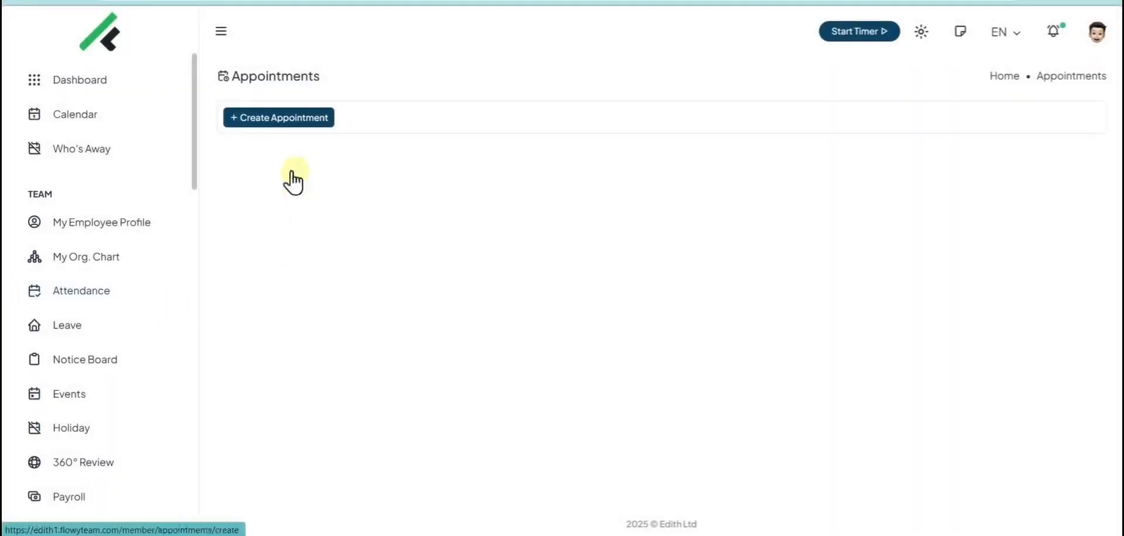
click(275, 116)
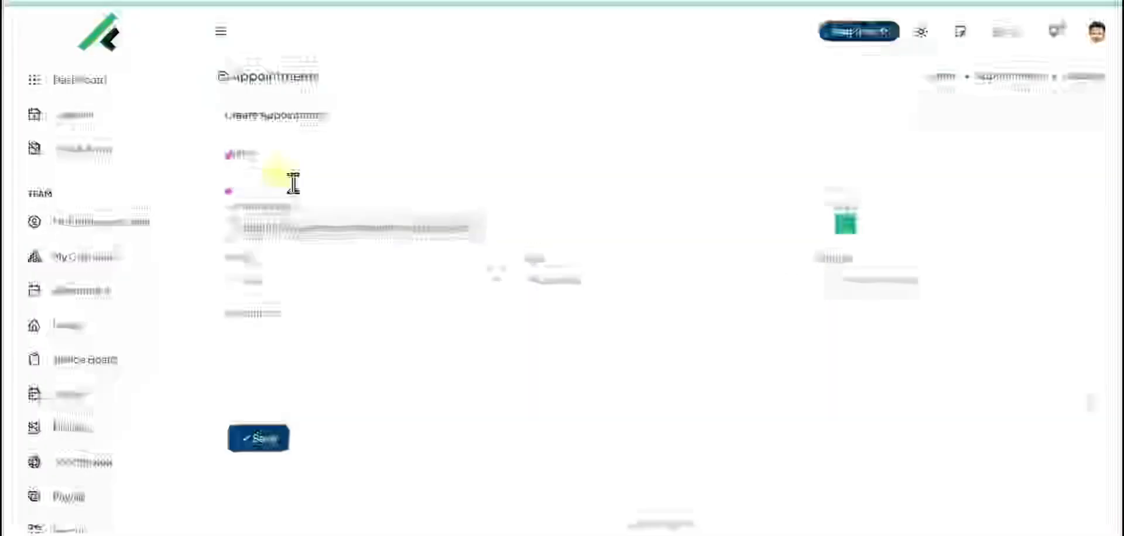
text(Short Ca)
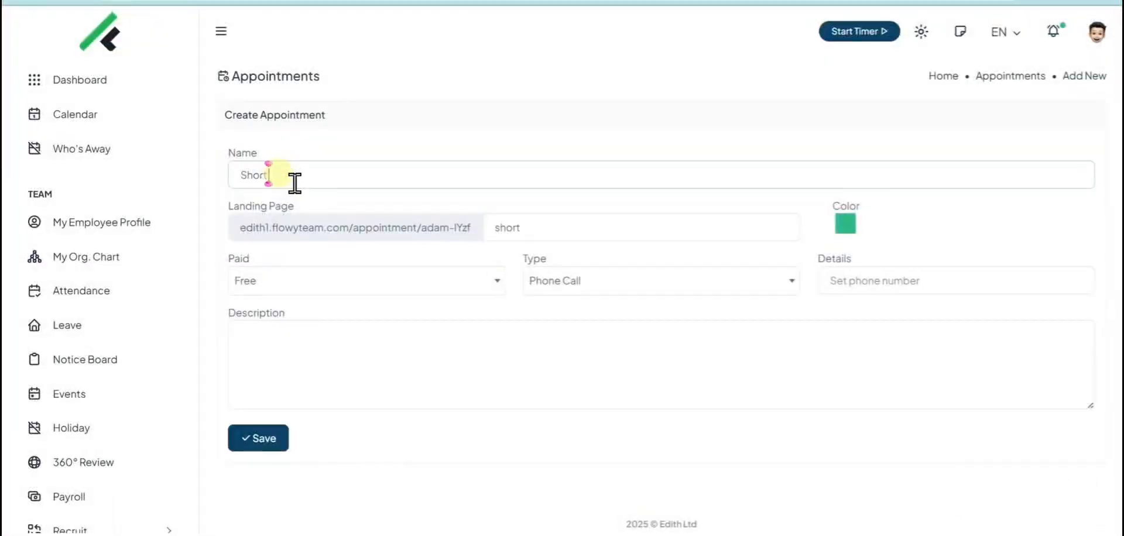
text(ll)
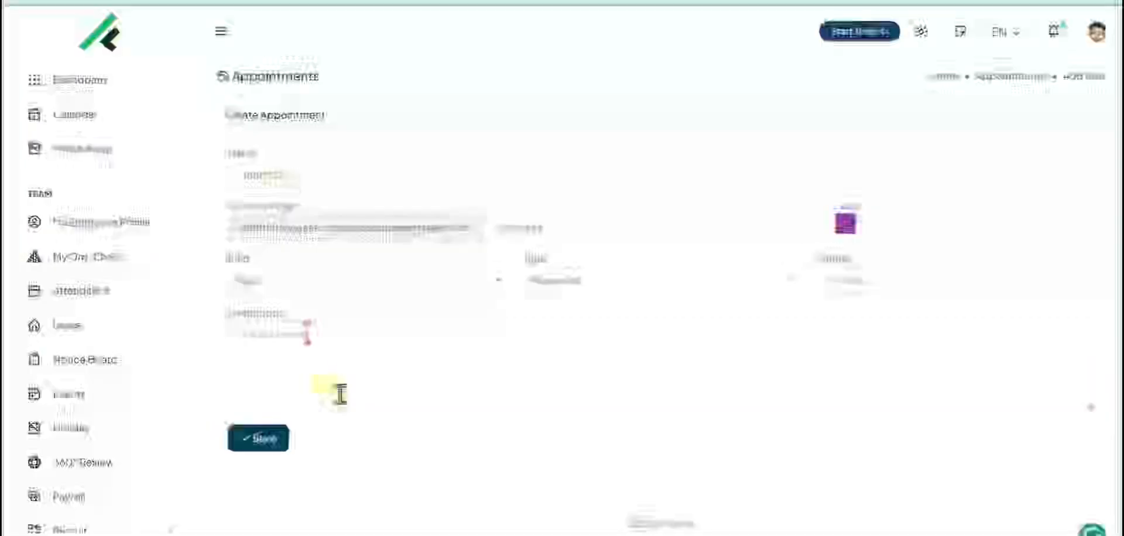
click(250, 425)
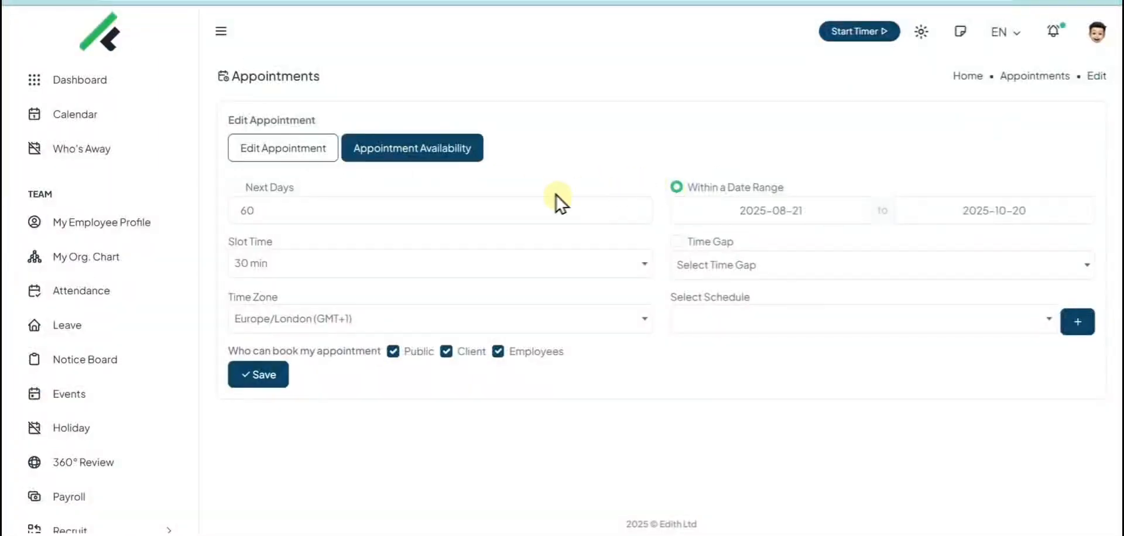
Set the appointment's slot time to 15 min and time gap to 30 min, and check the available schedules
click(403, 266)
click(307, 367)
click(683, 262)
click(695, 421)
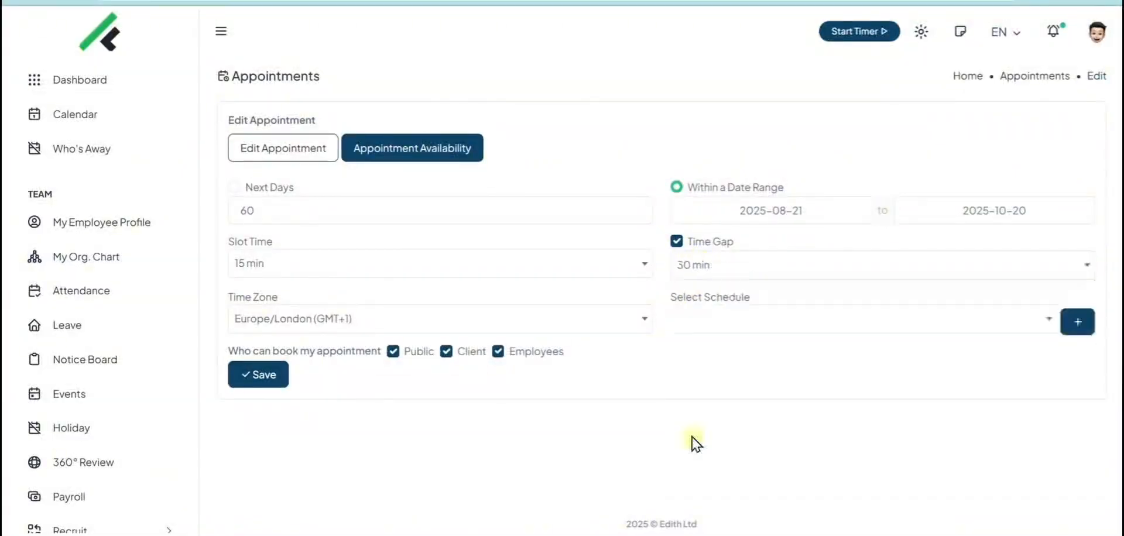
click(446, 351)
click(715, 322)
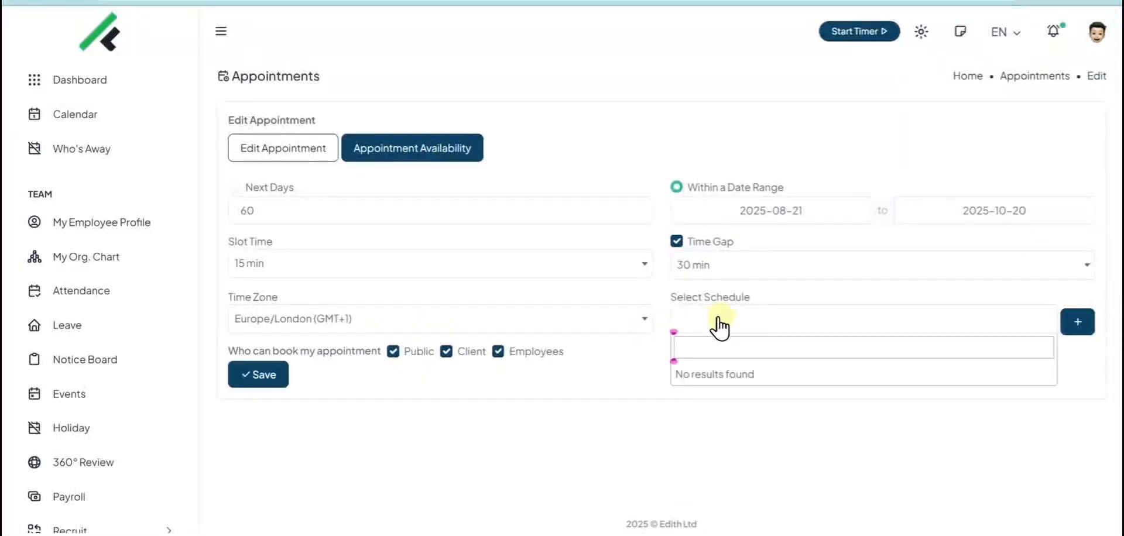
click(719, 326)
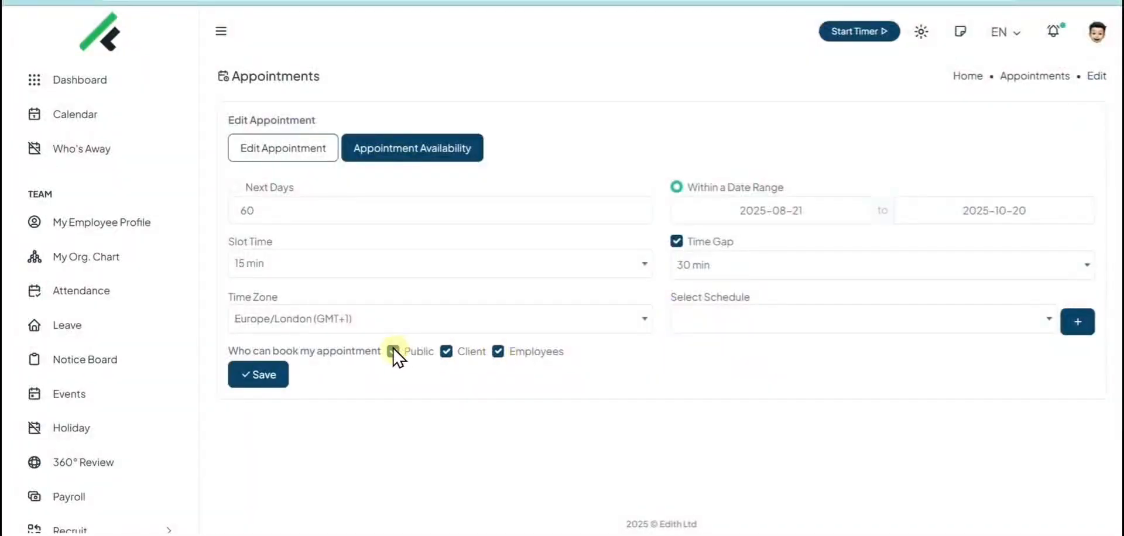
Create and save a schedule named Weekday from 10:00 AM to 06:00 PM, available on Monday, Tuesday and Wednesday
click(1077, 322)
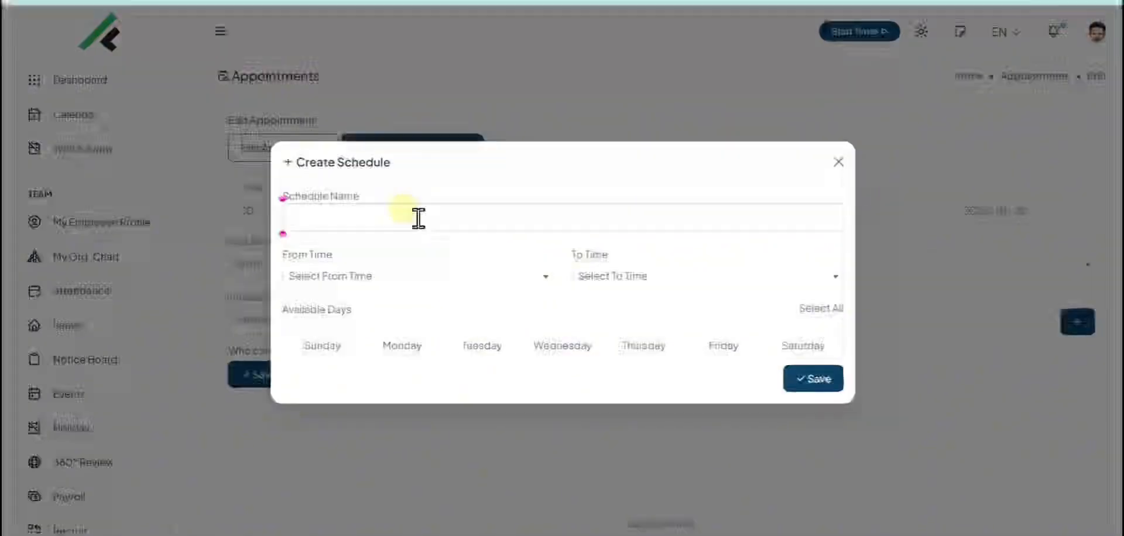
text(We)
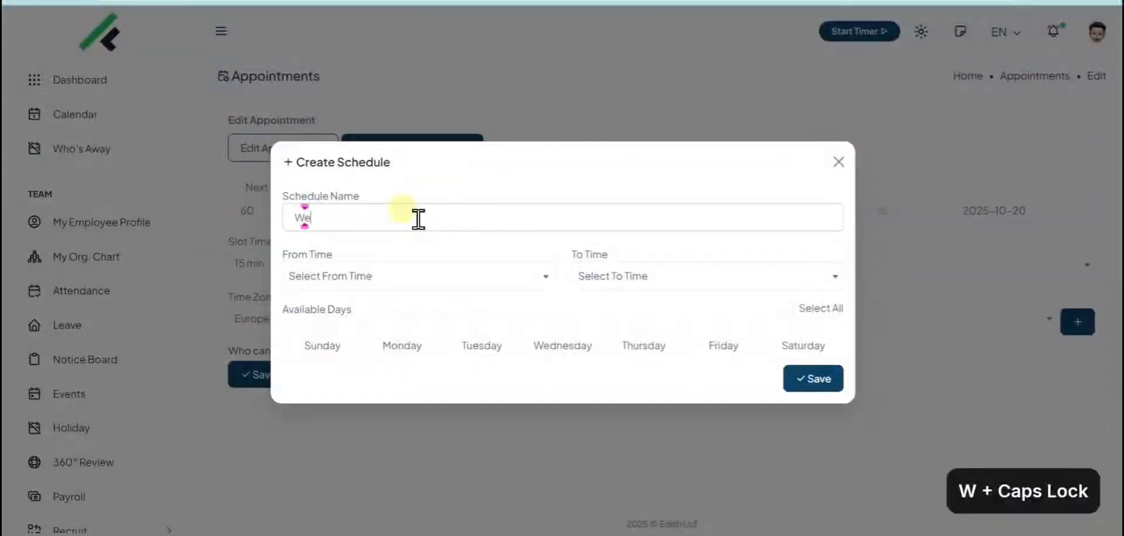
text(ekday)
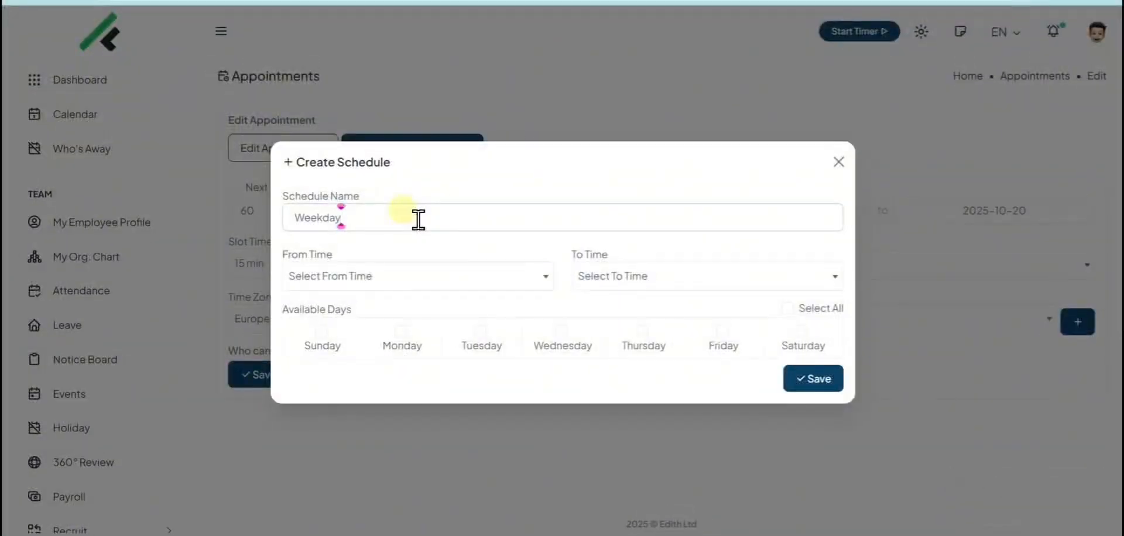
click(408, 276)
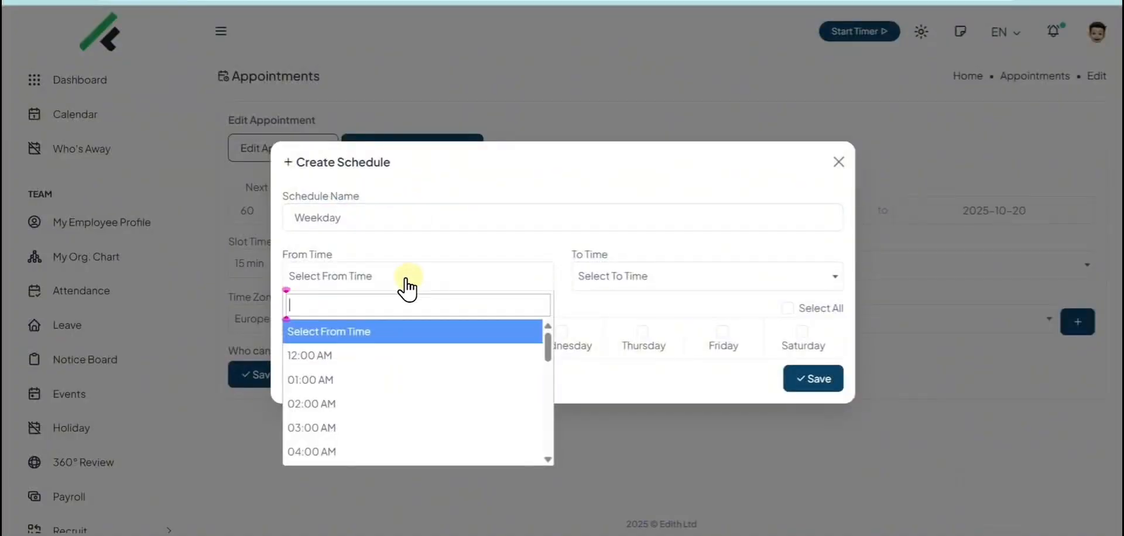
scroll(346, 395, down, 3)
click(351, 378)
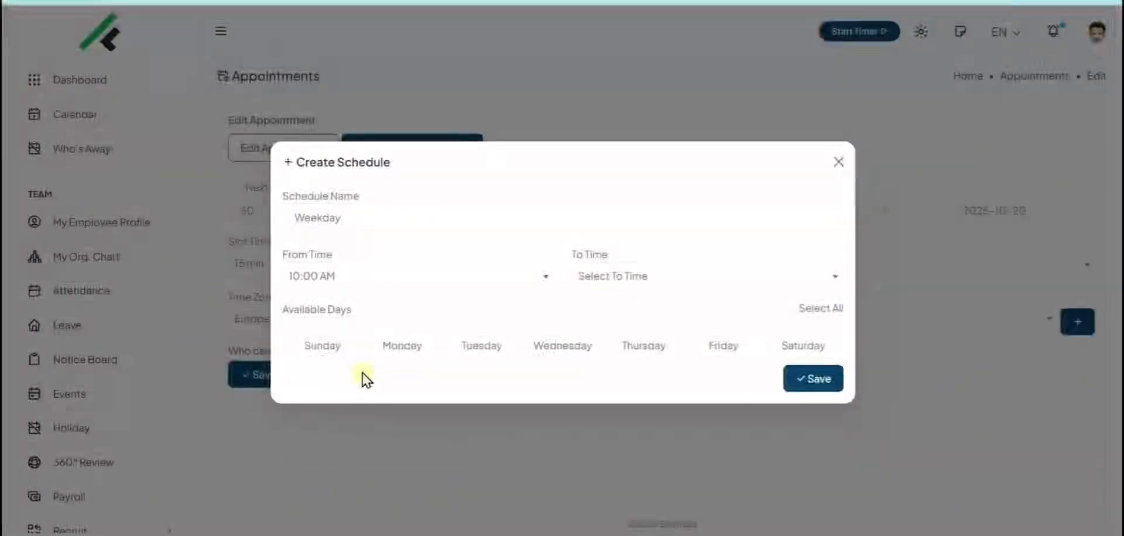
click(639, 280)
scroll(636, 401, down, 3)
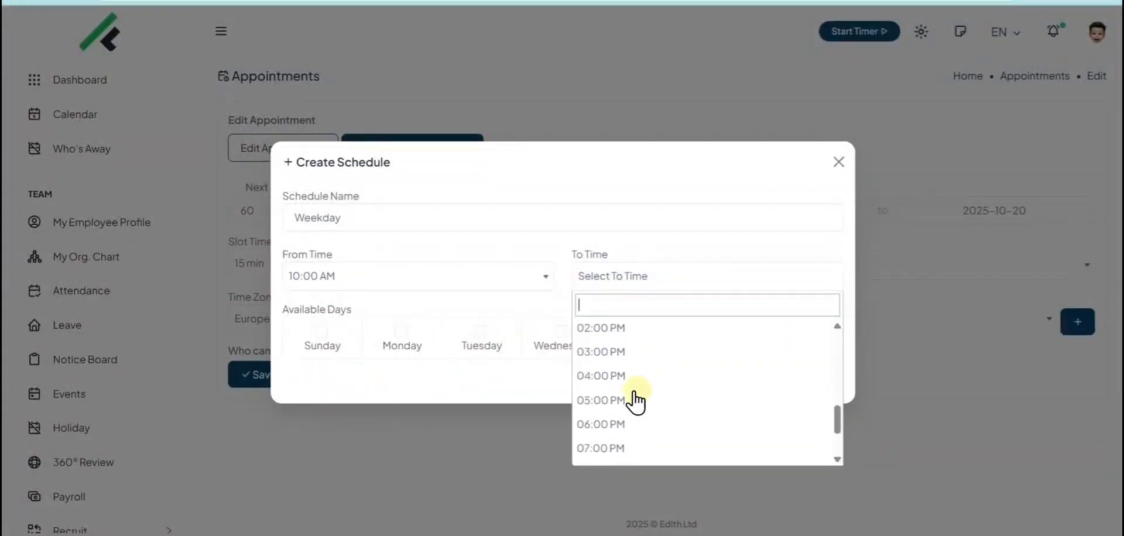
click(621, 422)
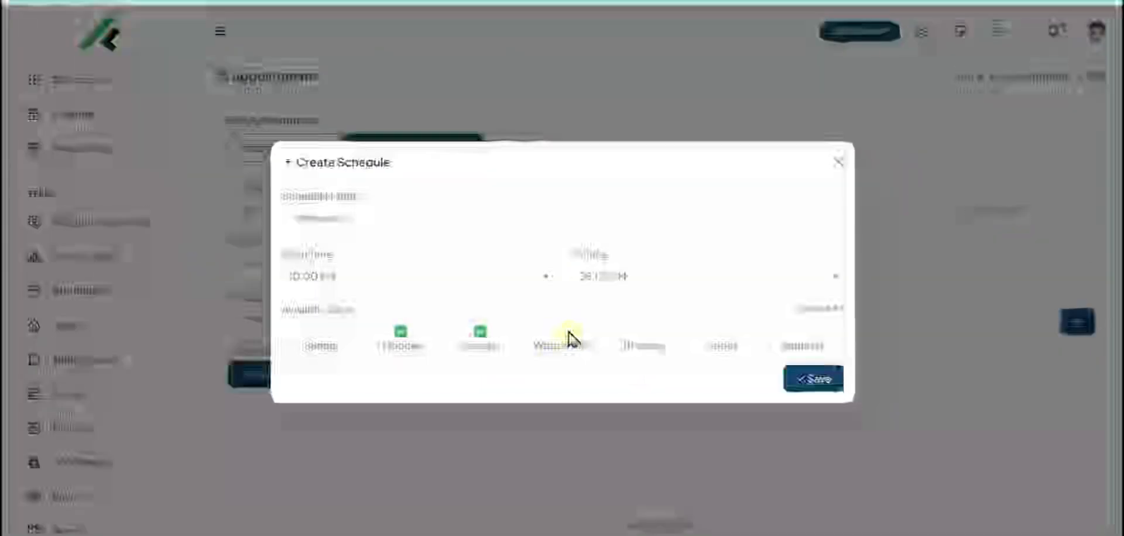
click(797, 377)
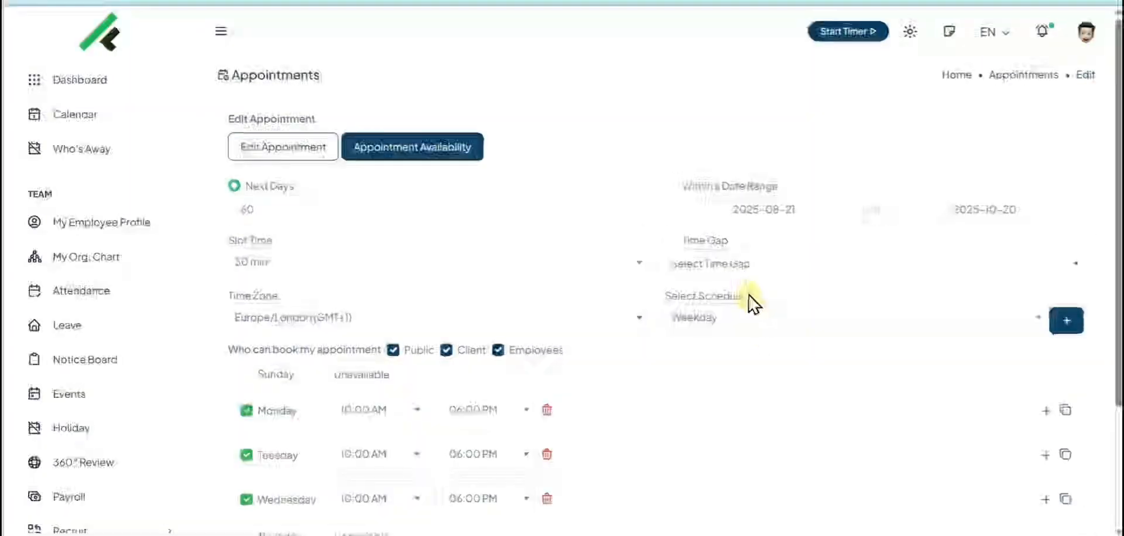
Review the daily hours of the Weekday schedule and save the Short Call appointment's availability
scroll(749, 302, down, 3)
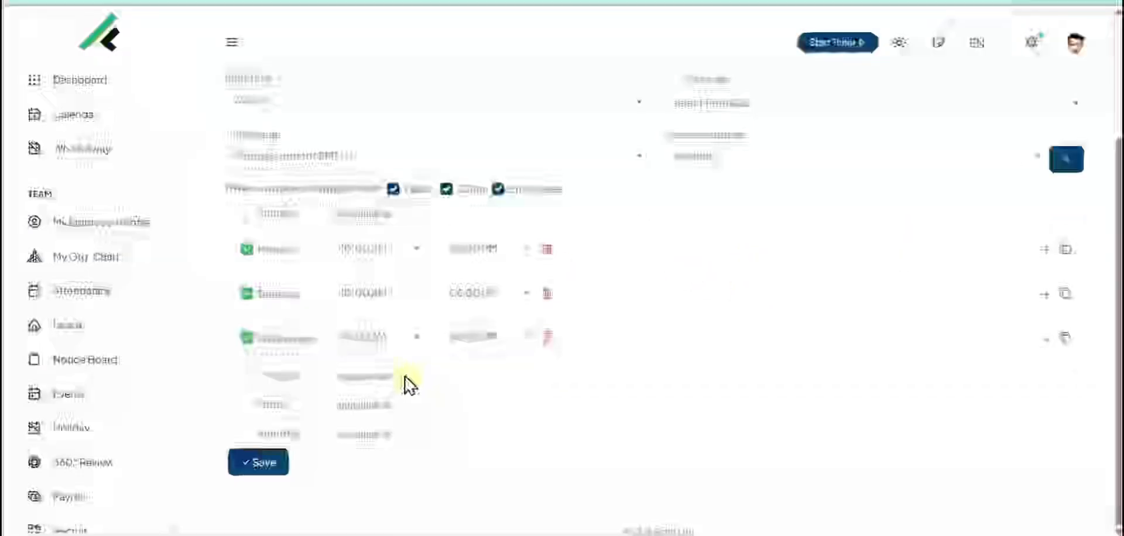
scroll(406, 380, up, 3)
scroll(351, 293, down, 3)
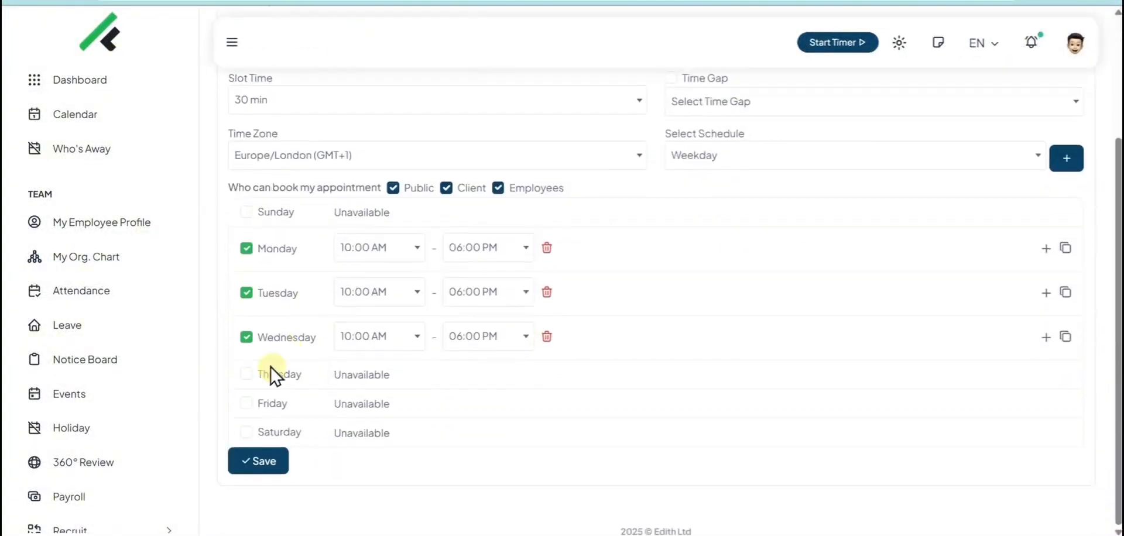
click(237, 462)
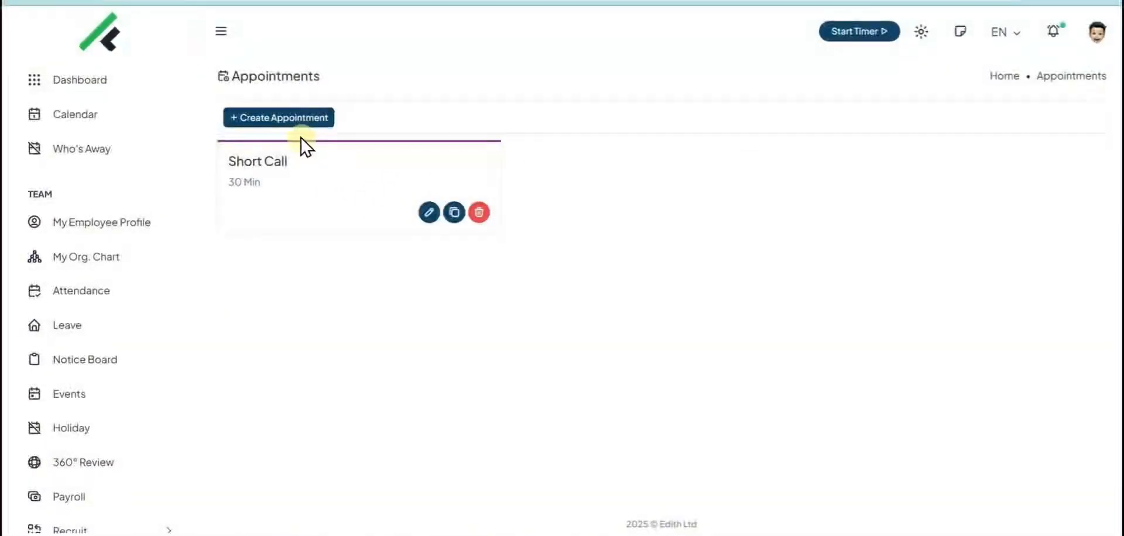
Open the list of appointment bookings
scroll(161, 199, down, 12)
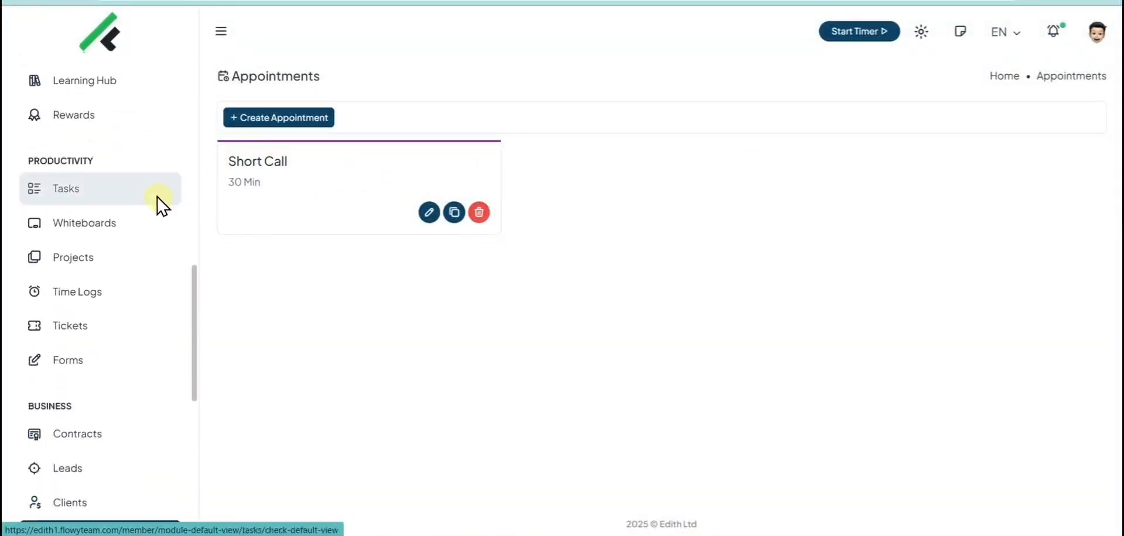
scroll(158, 205, down, 5)
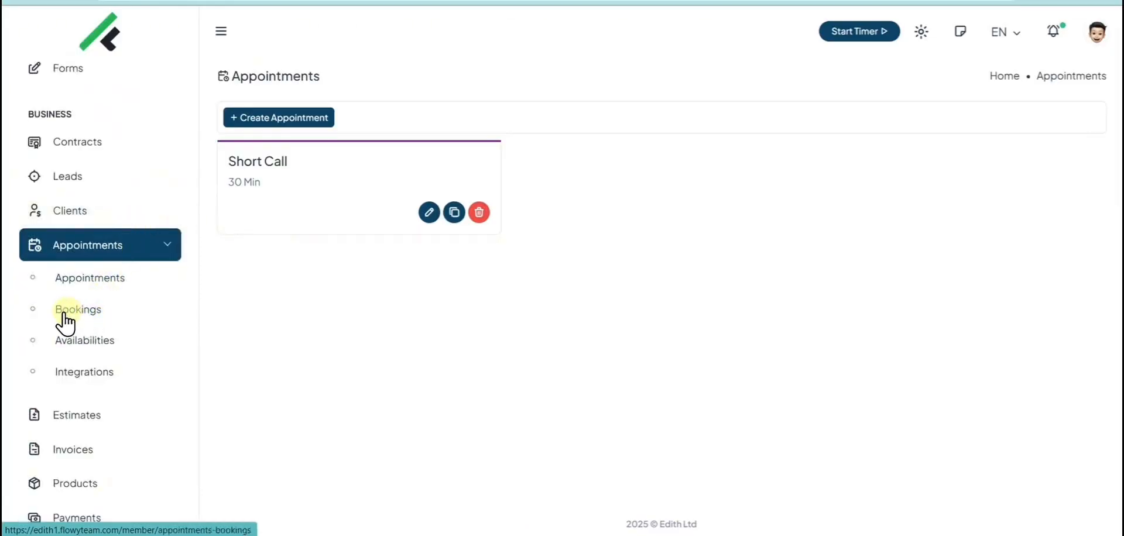
click(87, 310)
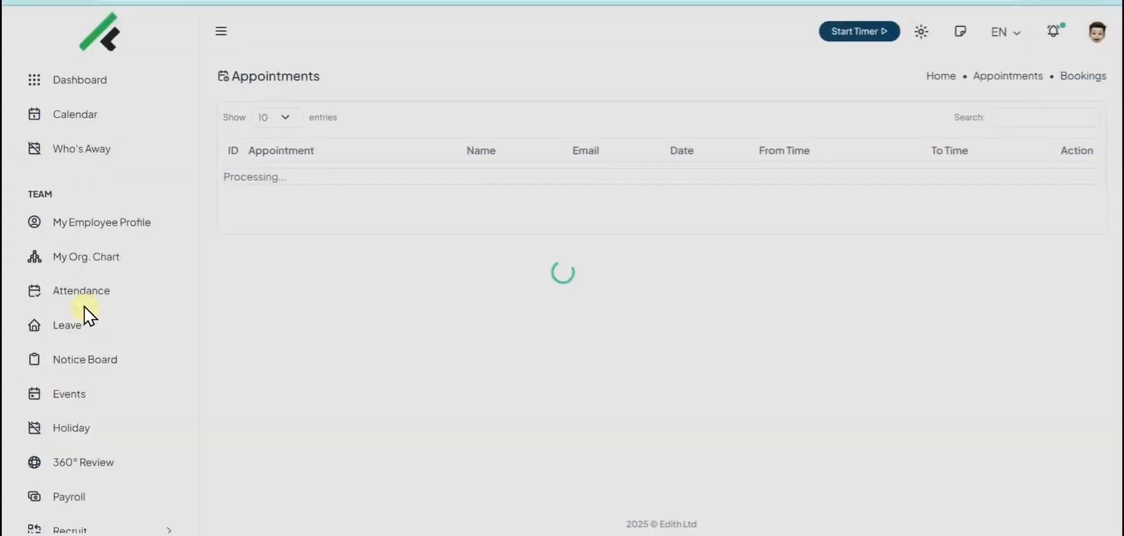
Open the appointment availabilities and create an additional availability named Weekend
scroll(45, 336, down, 10)
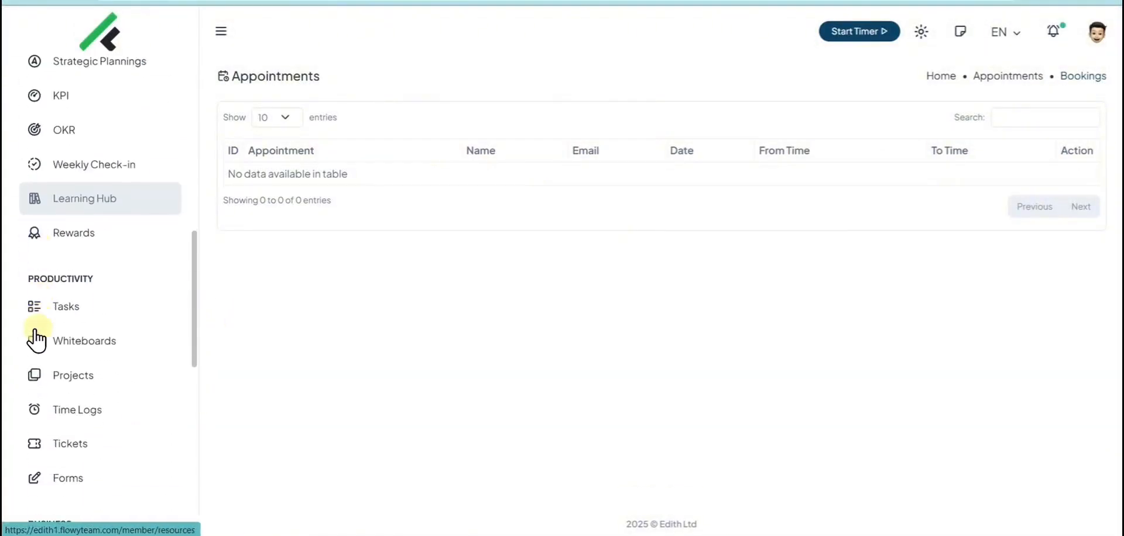
scroll(36, 339, down, 5)
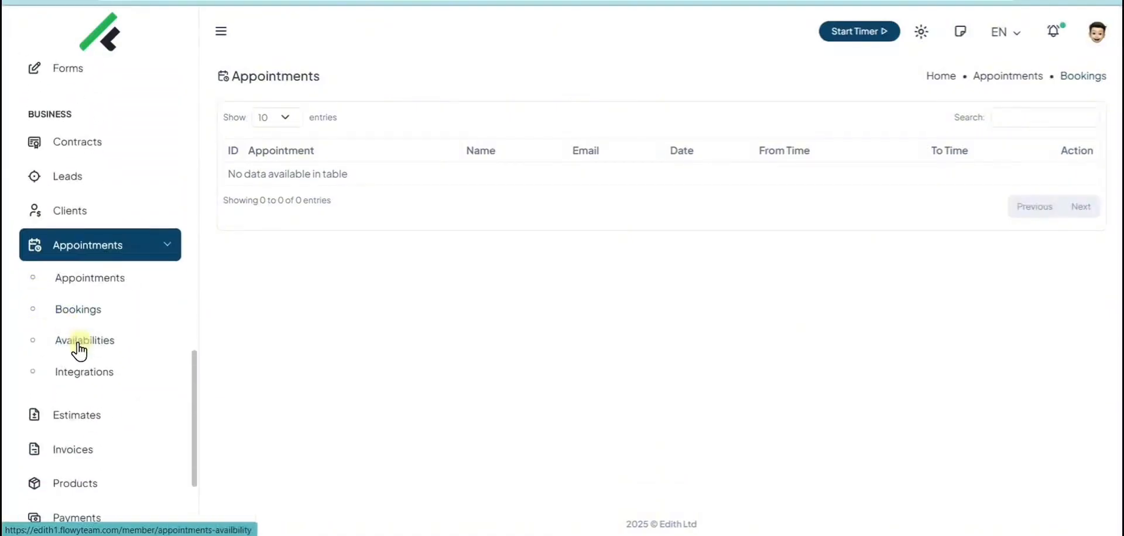
click(79, 345)
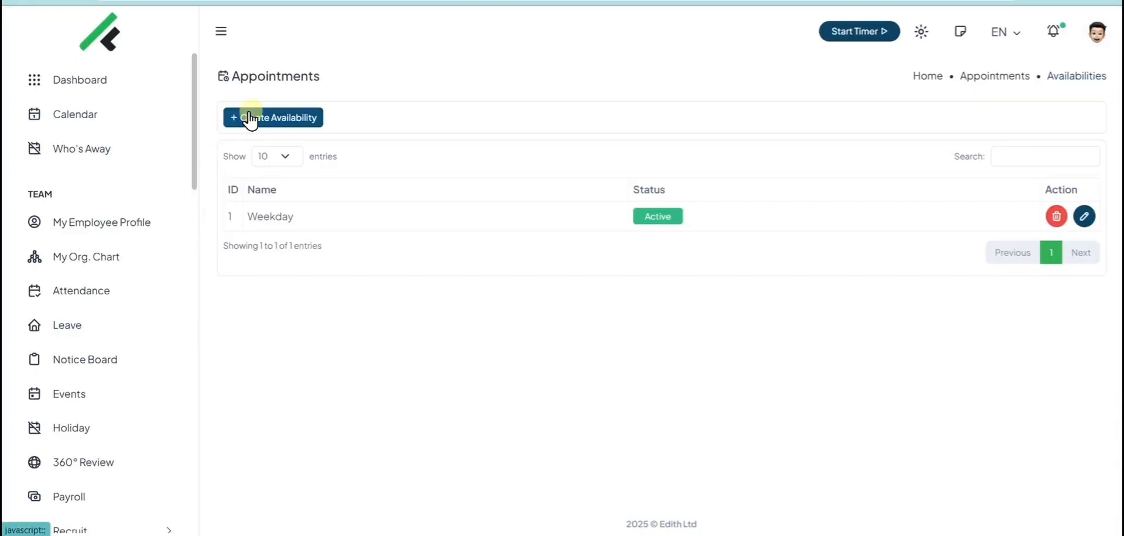
click(250, 119)
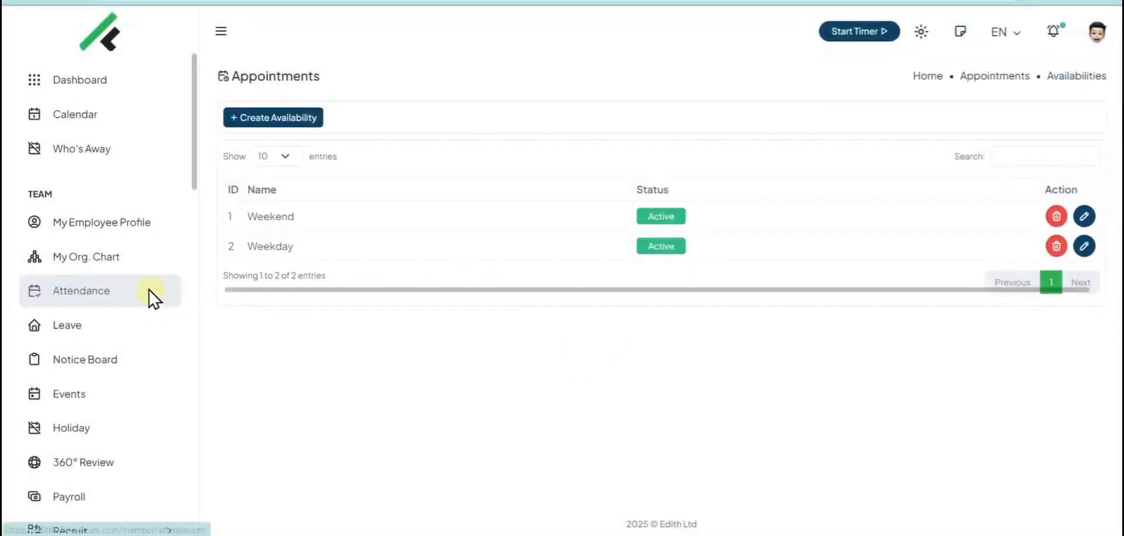
Open the appointment integrations and view the calendar and online meeting services that can be connected
scroll(113, 293, down, 15)
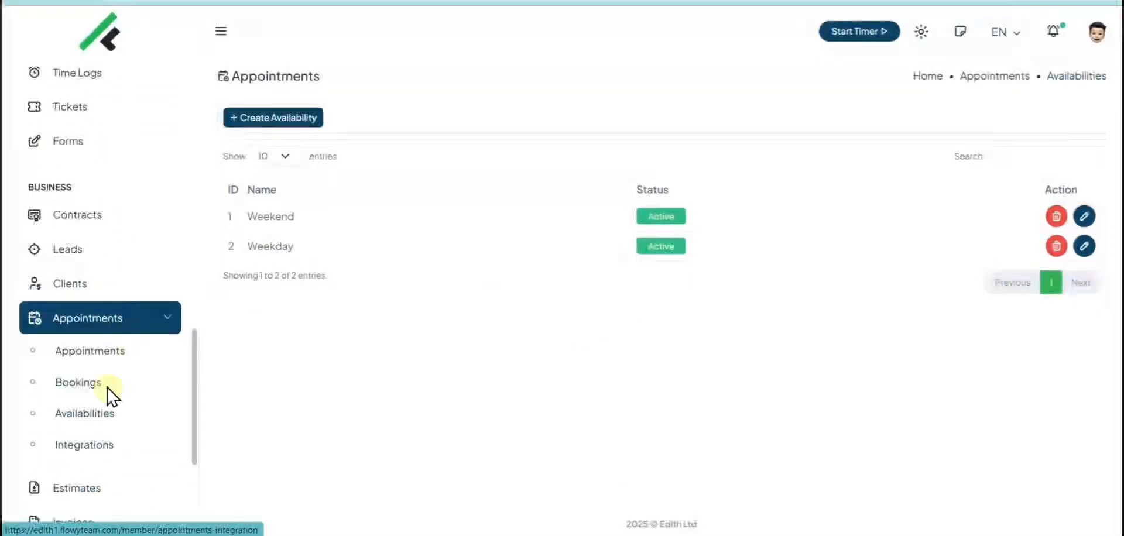
click(97, 442)
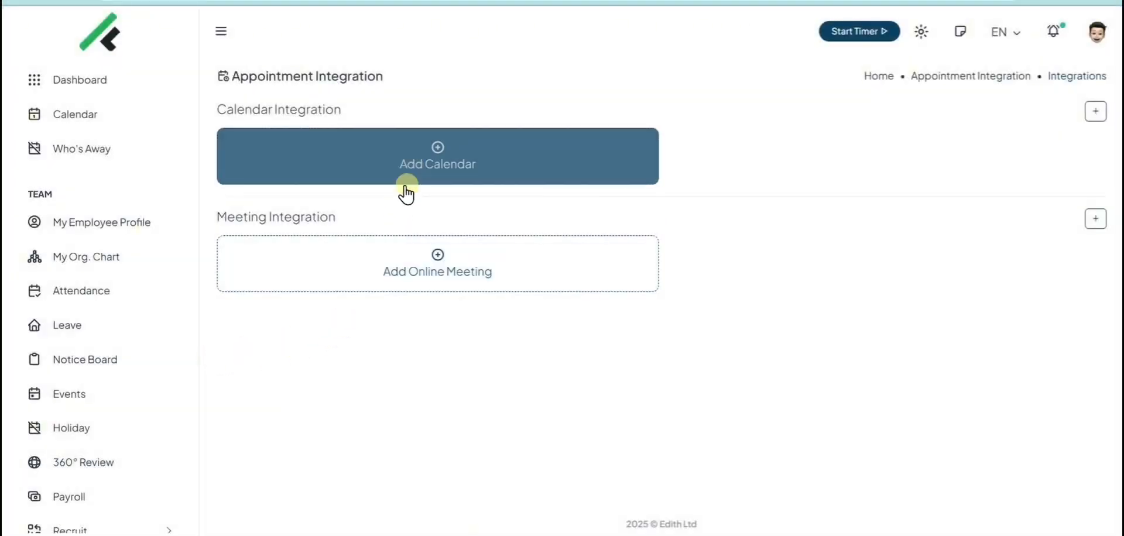
click(406, 183)
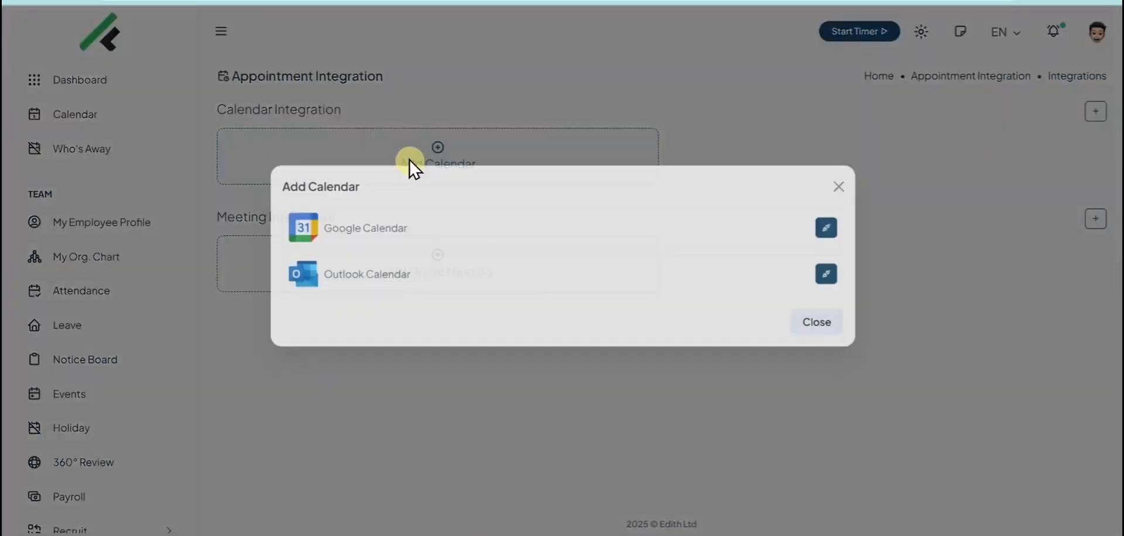
click(454, 384)
click(436, 281)
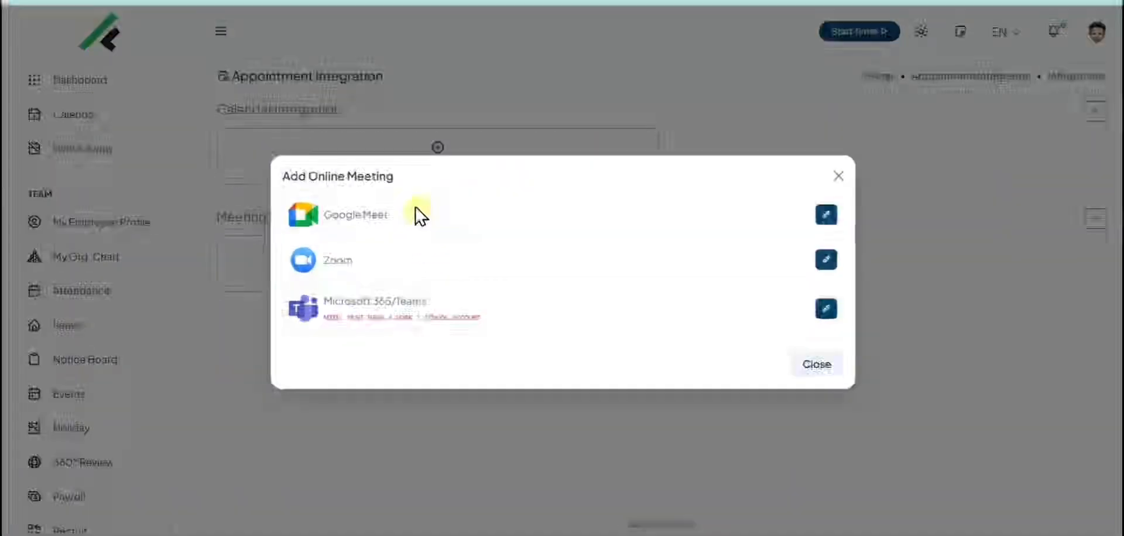
click(837, 176)
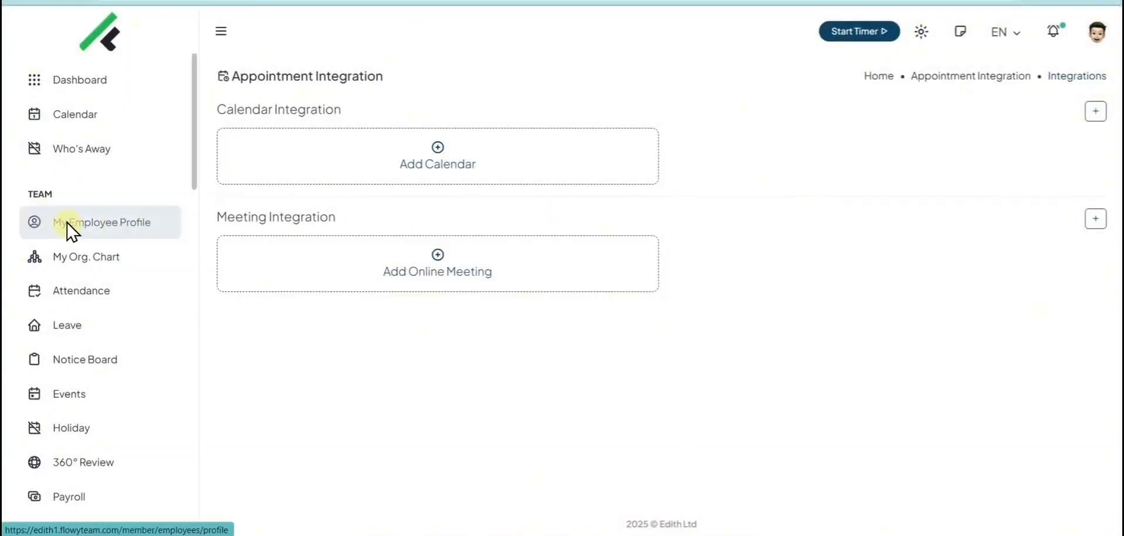
As an employee, book the 1-on-1 appointment schedule for August 22, 2025, in the 04:30 PM - 05:00 PM slot
scroll(76, 231, down, 4)
click(108, 384)
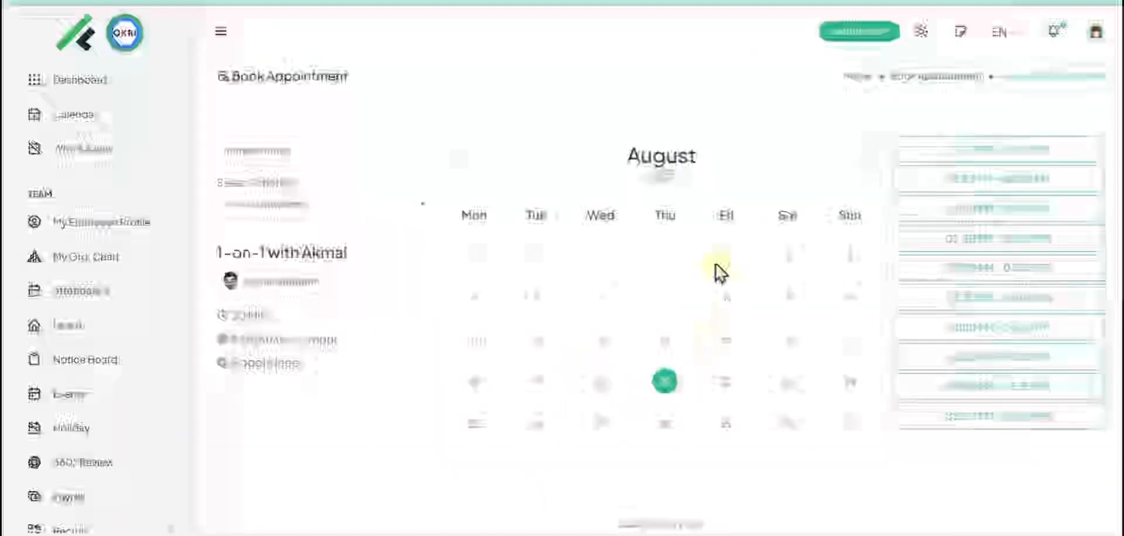
click(386, 205)
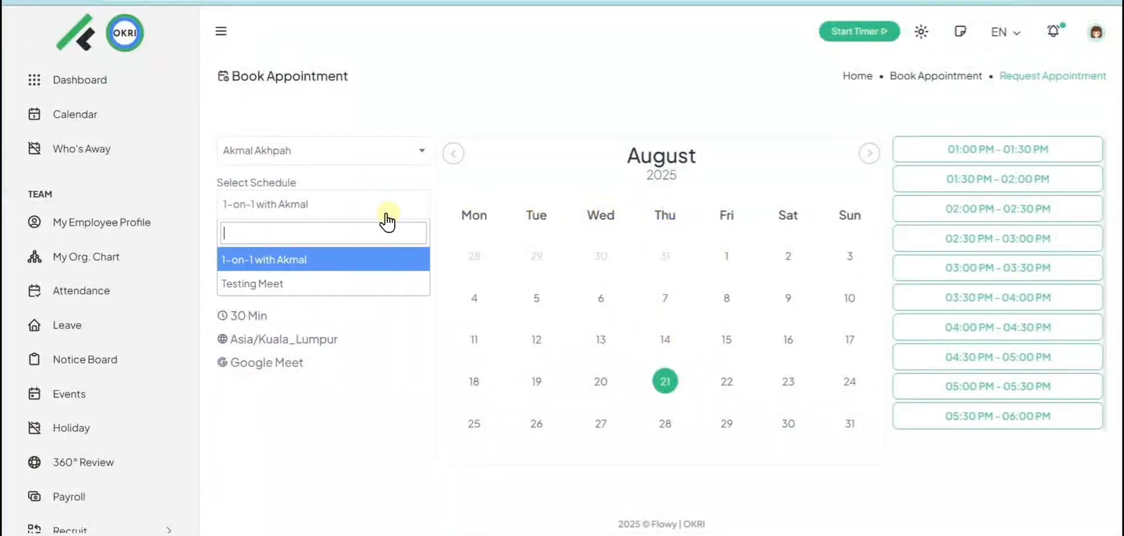
click(348, 260)
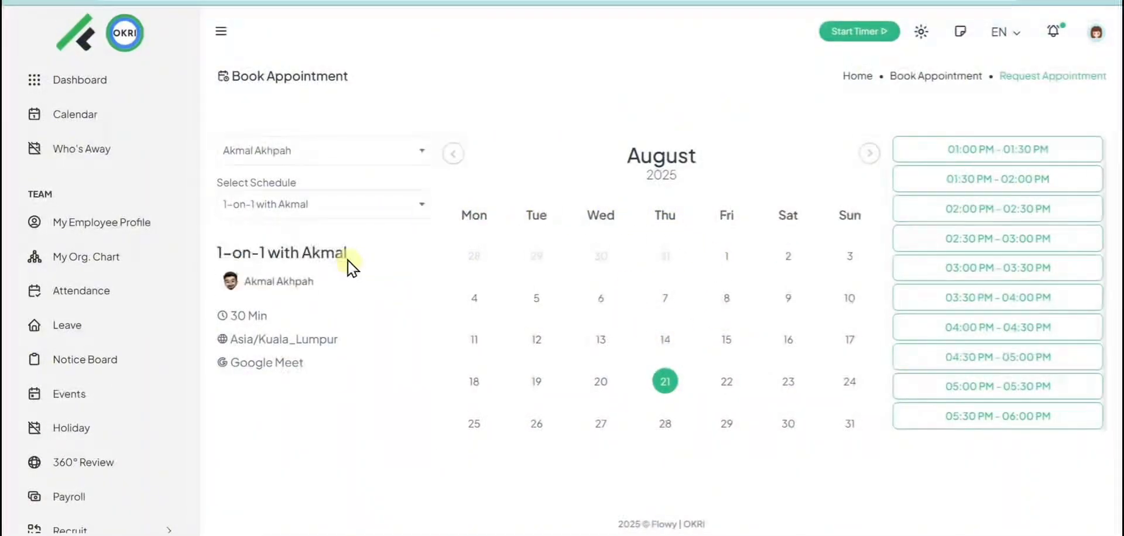
click(718, 387)
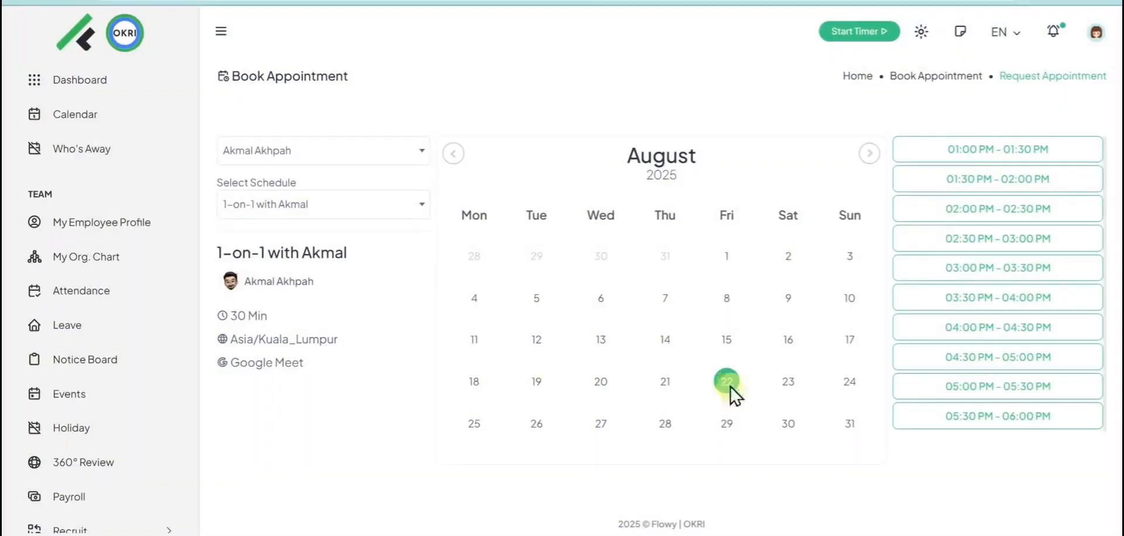
click(954, 353)
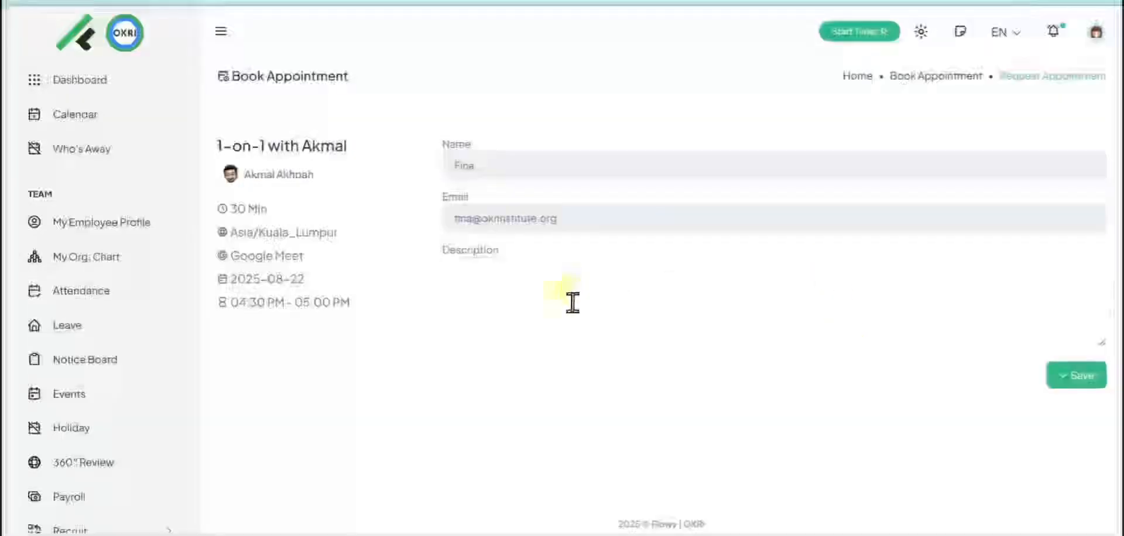
click(565, 303)
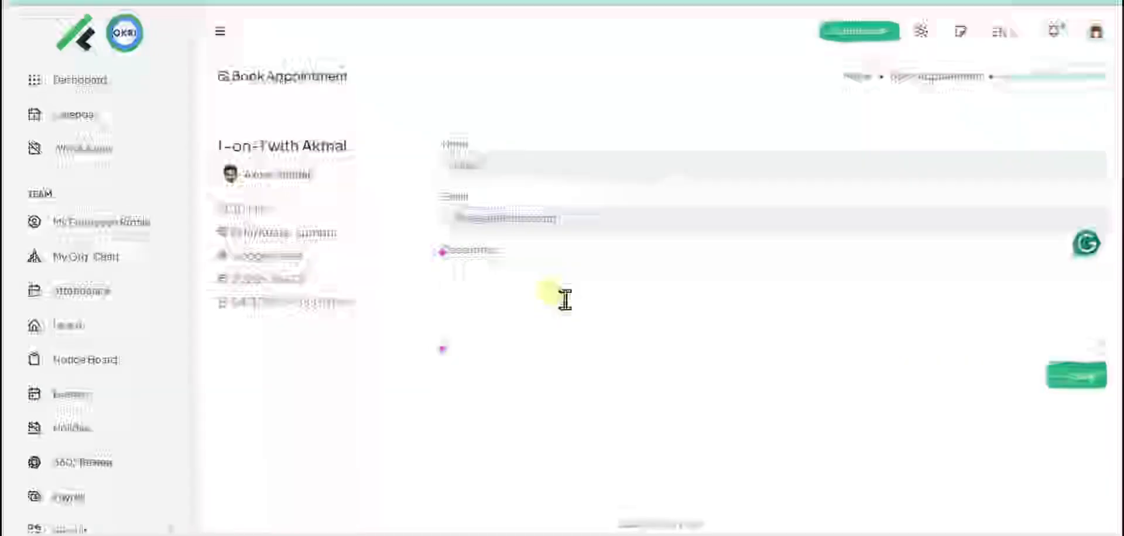
text(Demo)
key(BackSpace)
key(BackSpace)
key(BackSpace)
key(BackSpace)
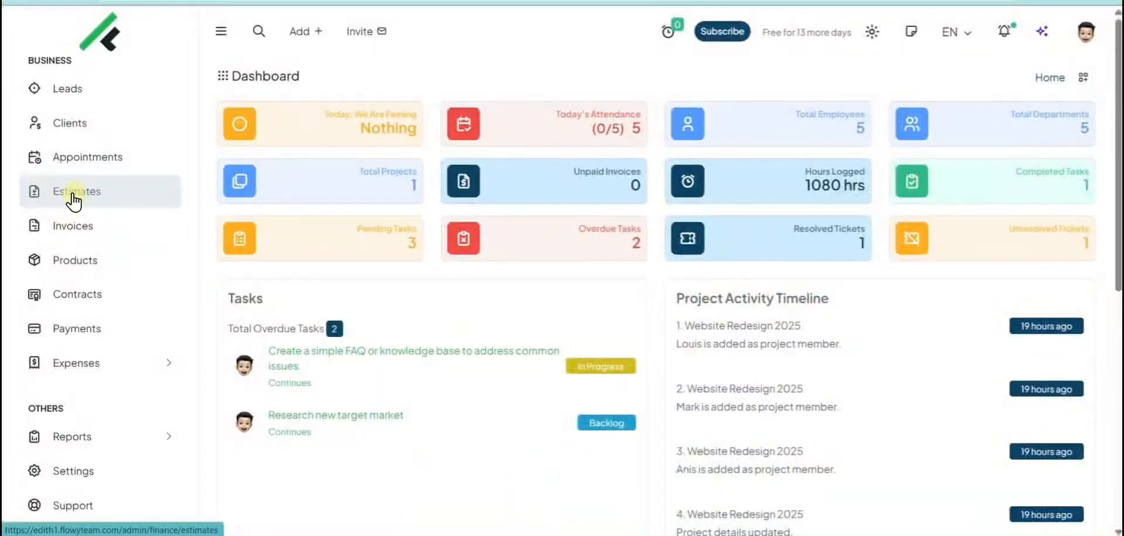
Start a new estimate with US $ (USD) as the currency and Flowyteam as the client
click(73, 199)
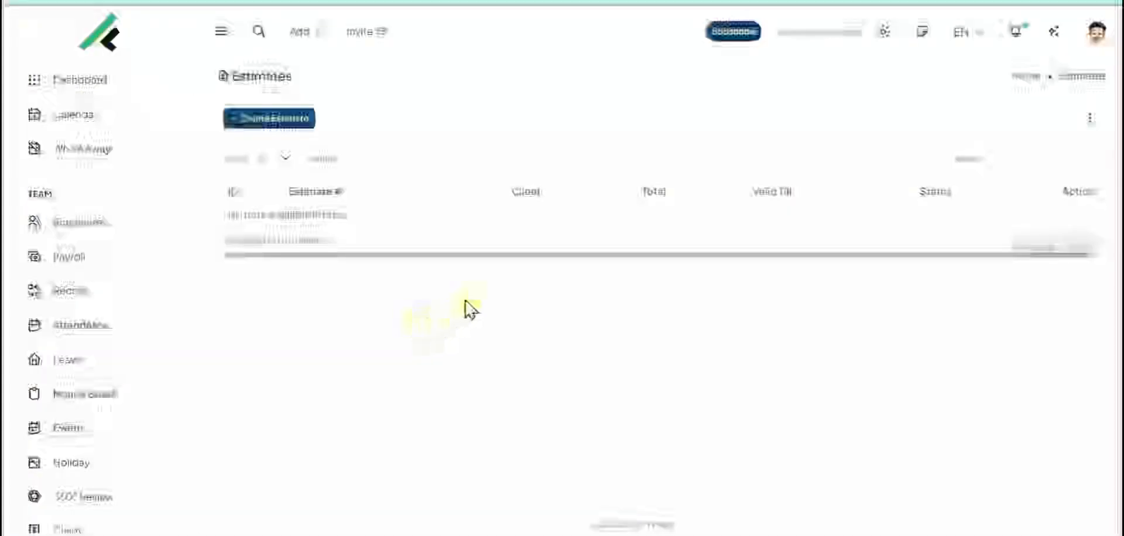
click(293, 120)
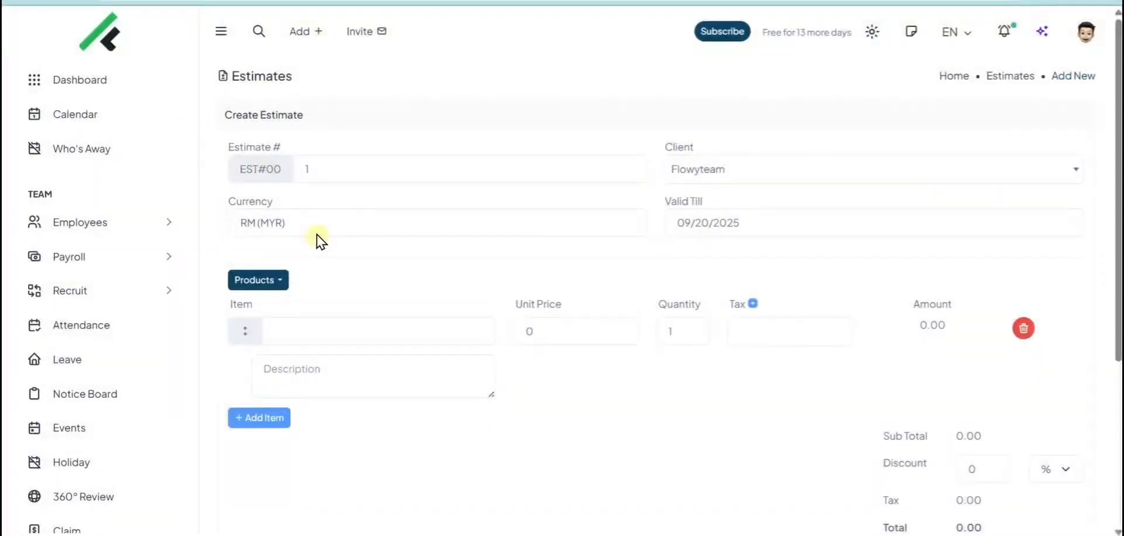
click(315, 233)
click(319, 285)
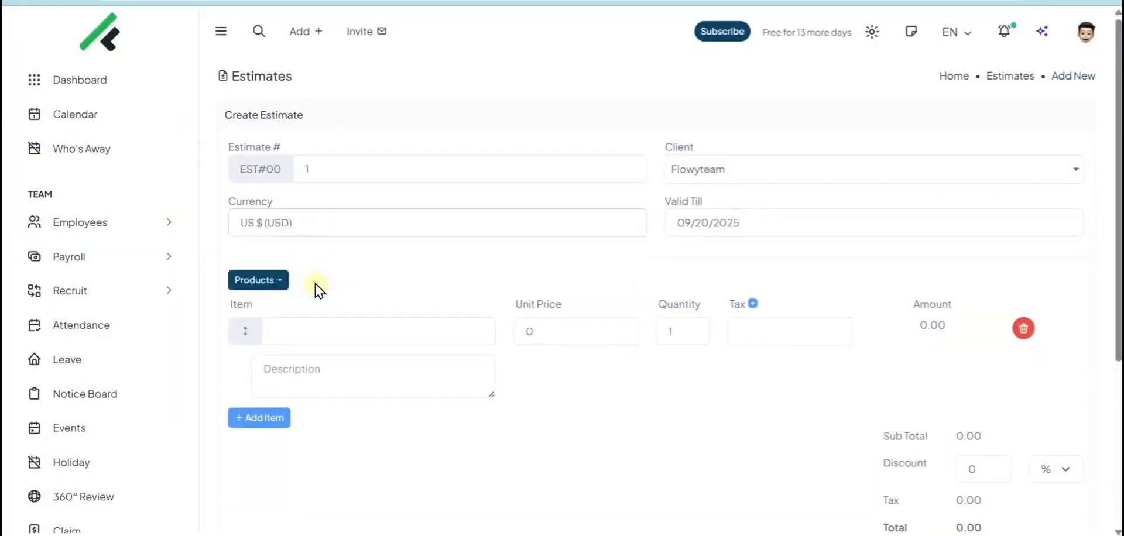
click(347, 176)
click(667, 175)
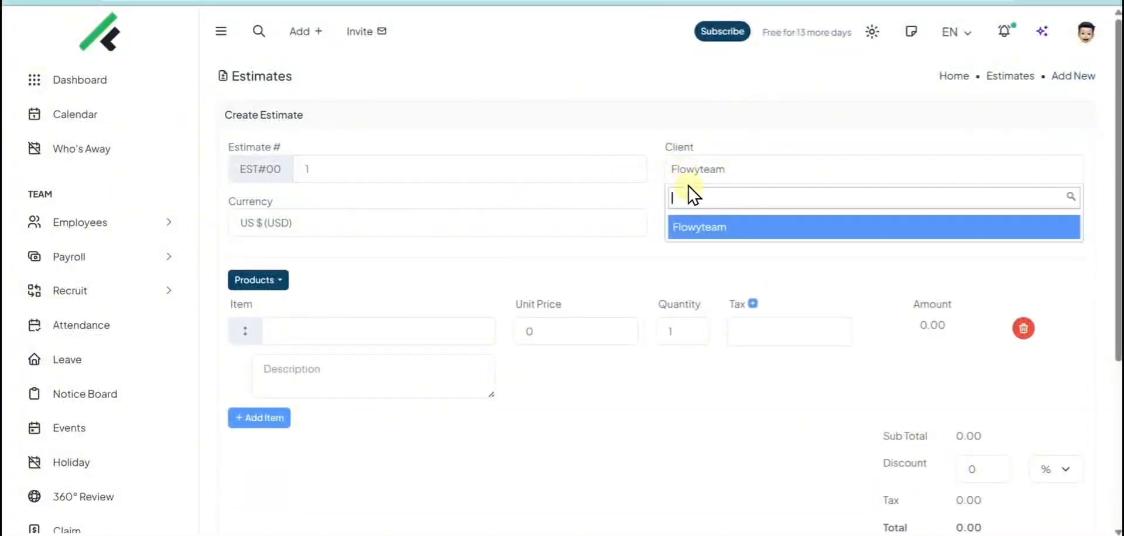
click(697, 228)
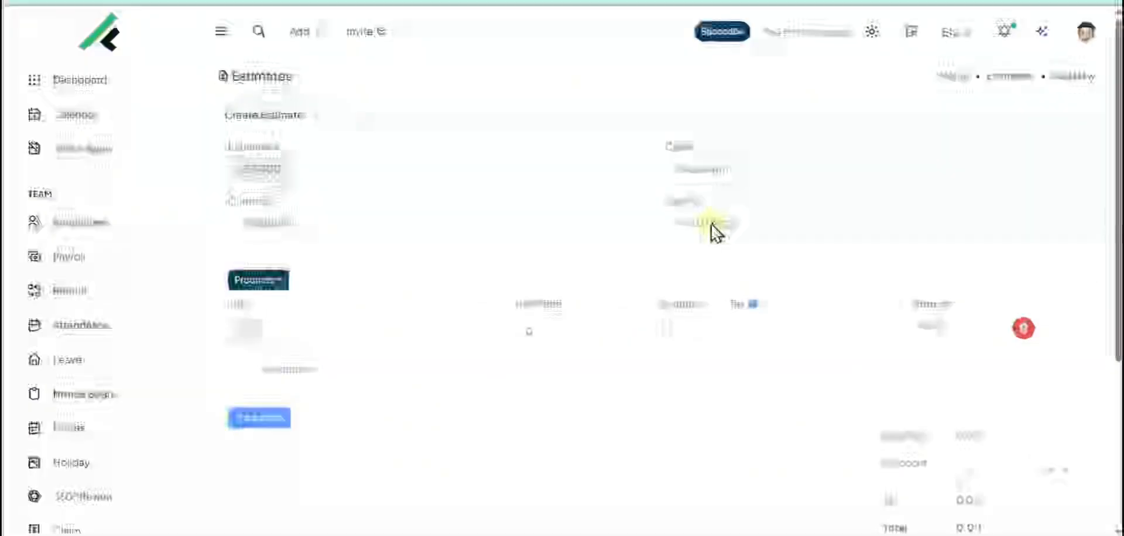
Open the new product form from the estimate and look over its fields down to the save option
click(280, 286)
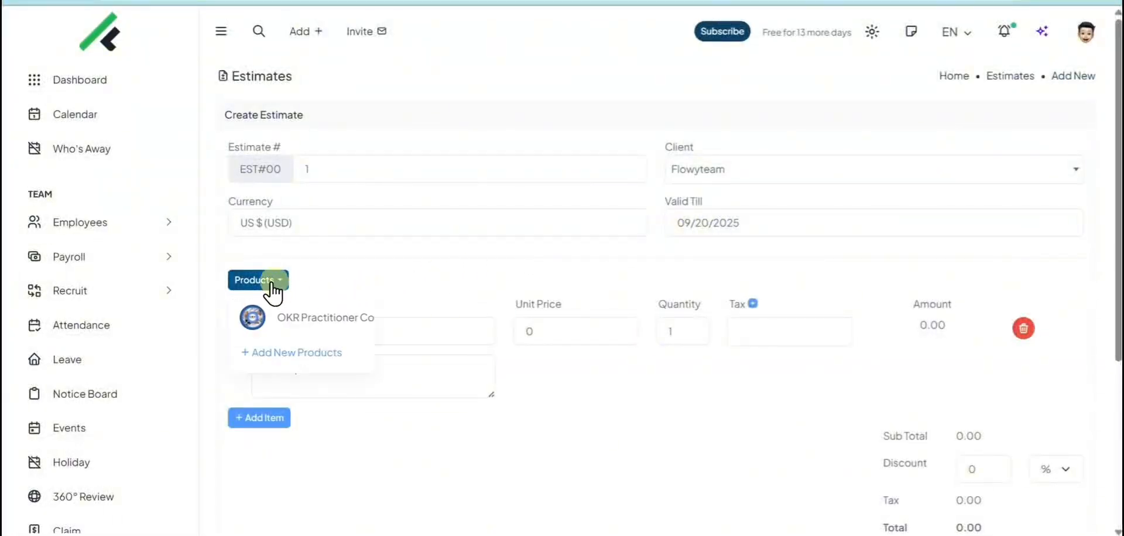
click(281, 354)
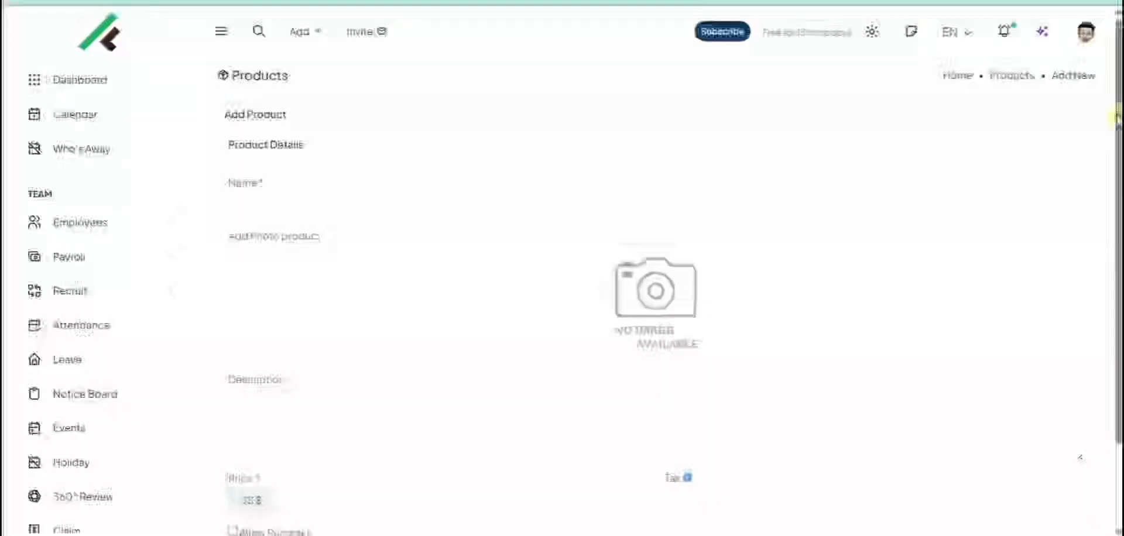
drag(1116, 125, 1114, 93)
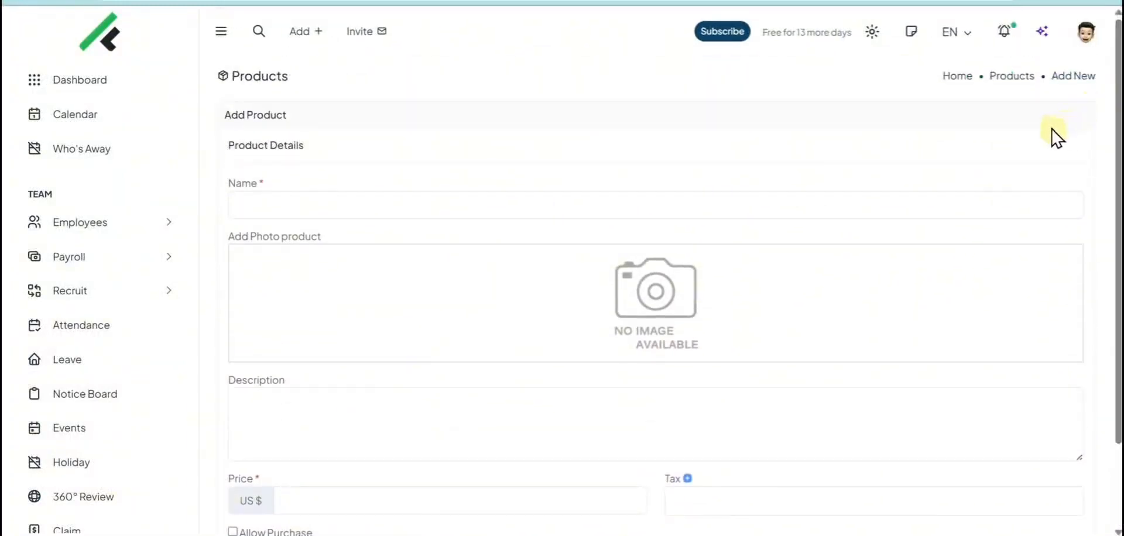
scroll(509, 299, down, 2)
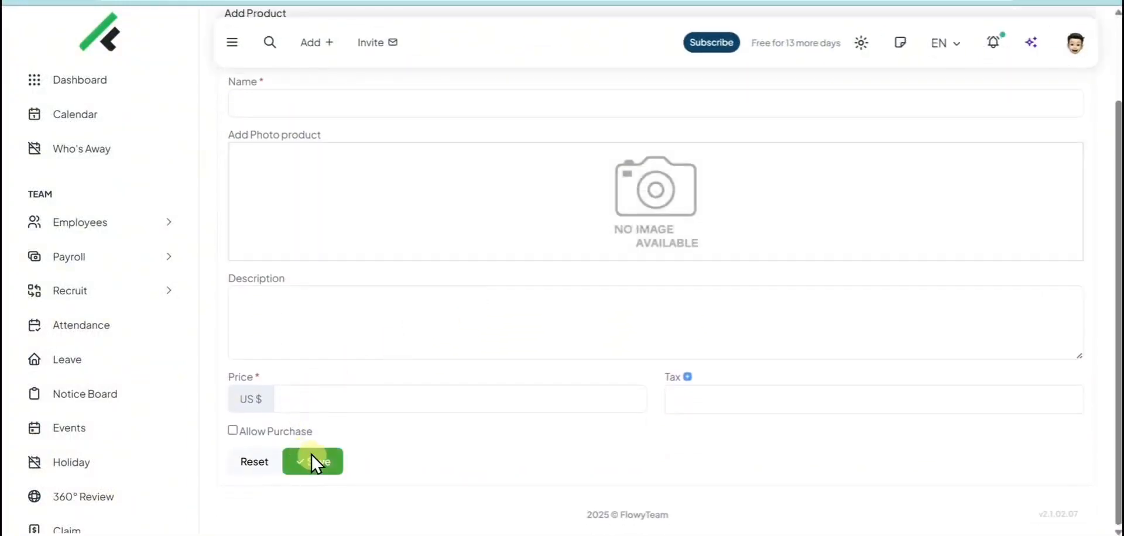
click(329, 460)
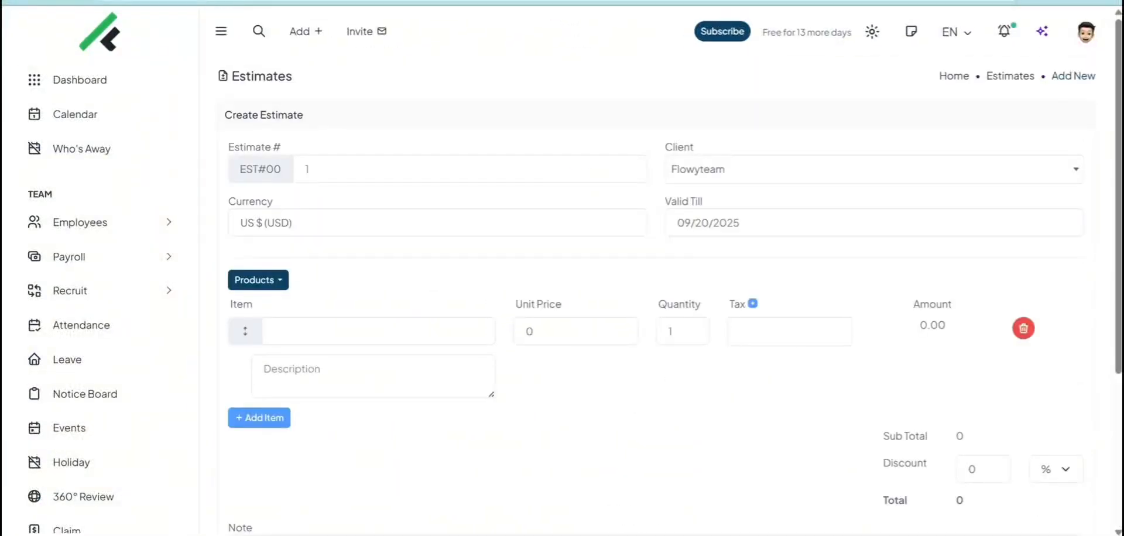
Add the OKR Practitioner Course product to the estimate and delete the empty item row
click(278, 281)
click(270, 320)
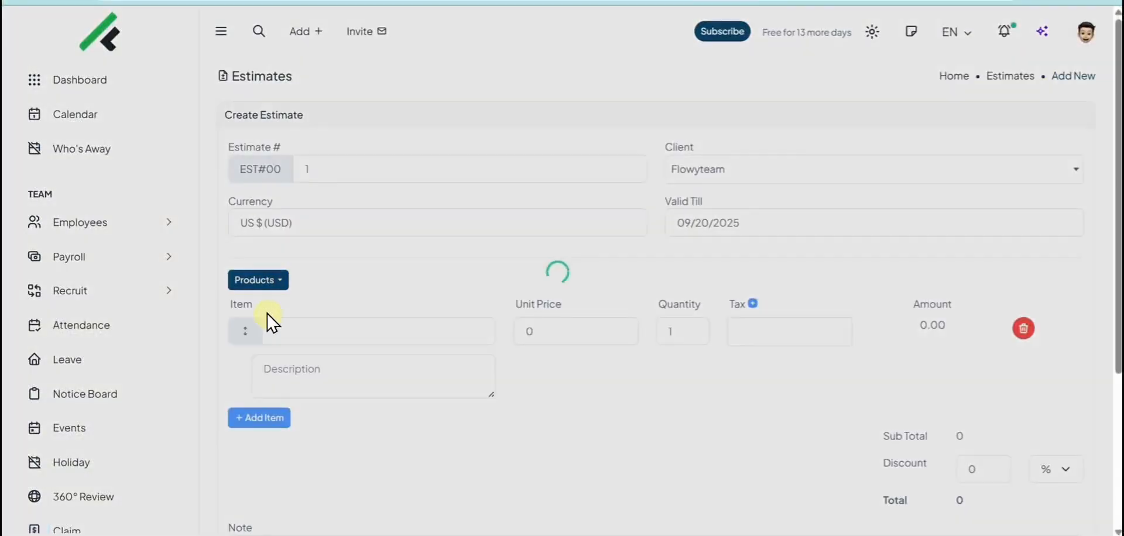
scroll(363, 399, down, 1)
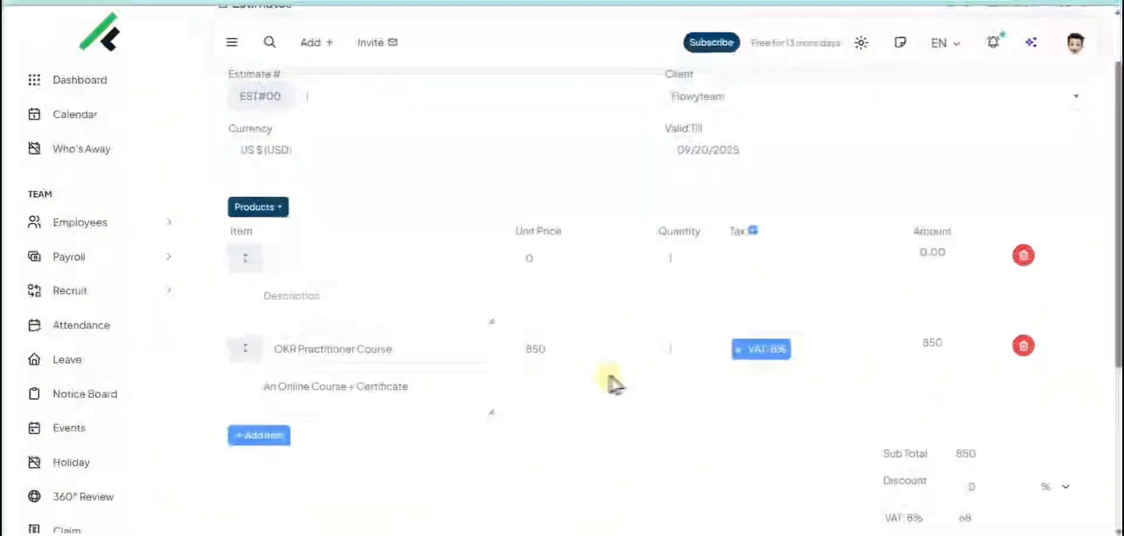
click(1041, 258)
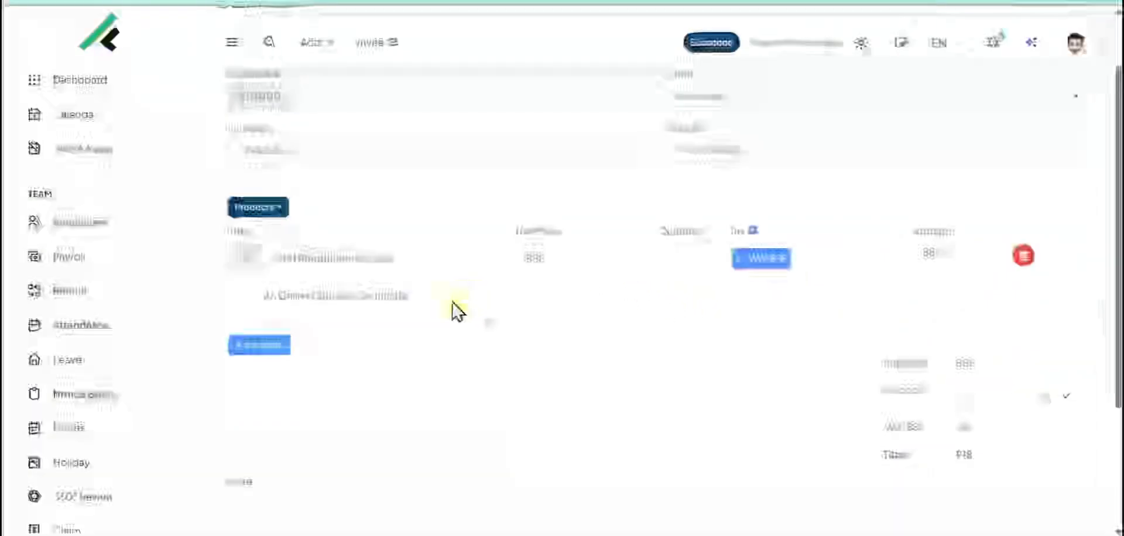
click(750, 263)
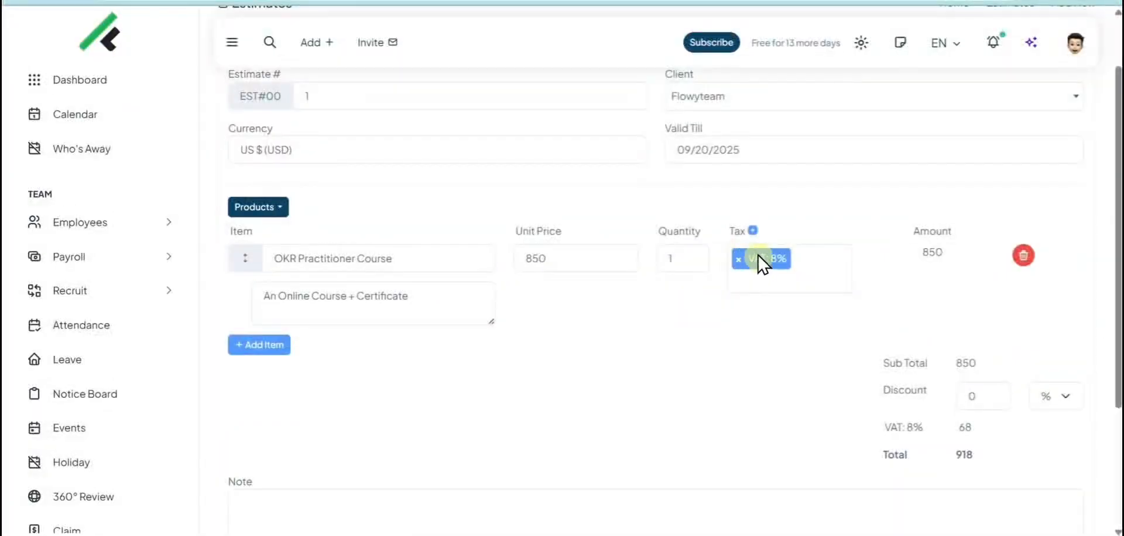
Add the note "Must be completed 14 days after confirming receipts" to the estimate and save it
scroll(831, 310, down, 3)
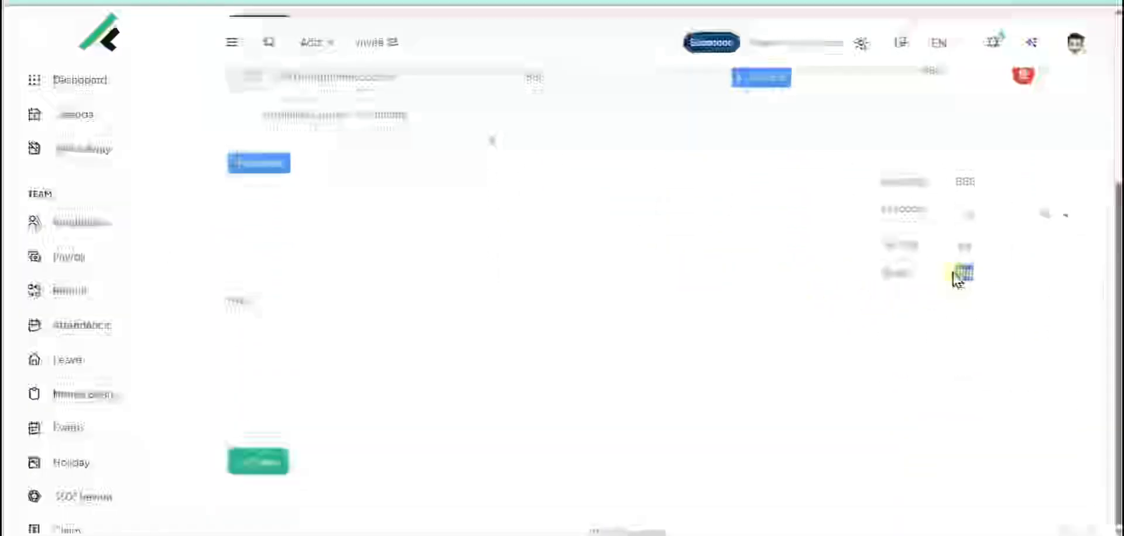
click(393, 351)
text(Must be completed 14 days after confirming receipt)
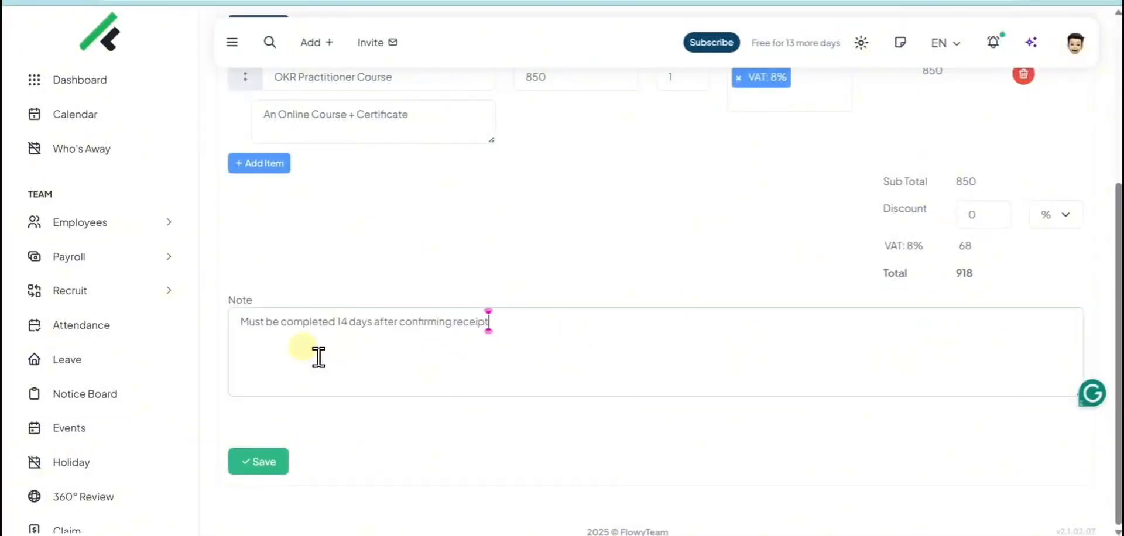
click(256, 462)
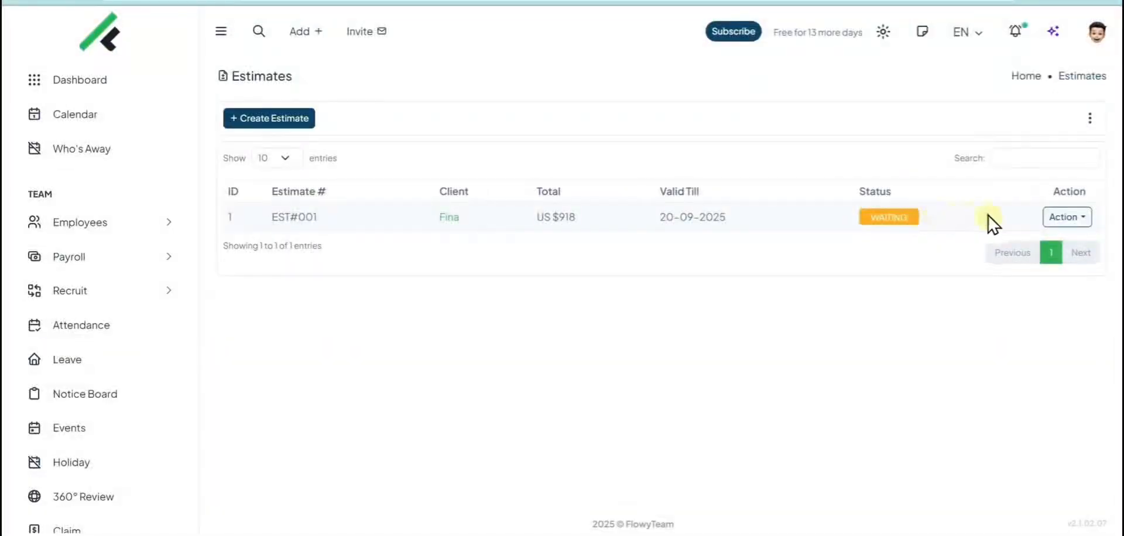
View estimate EST#001 and review its status, item, total and note
click(1062, 219)
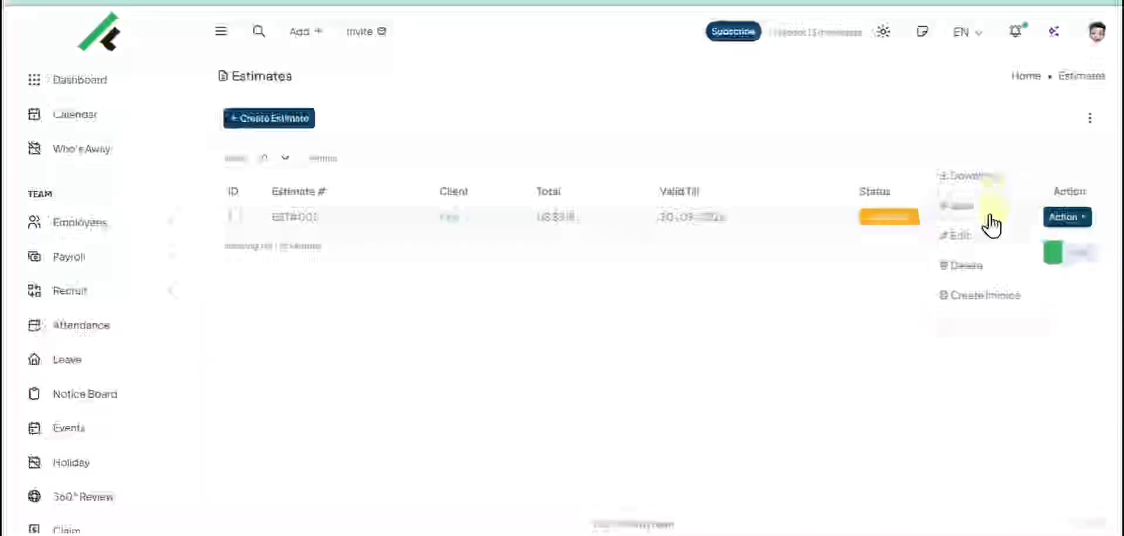
click(969, 213)
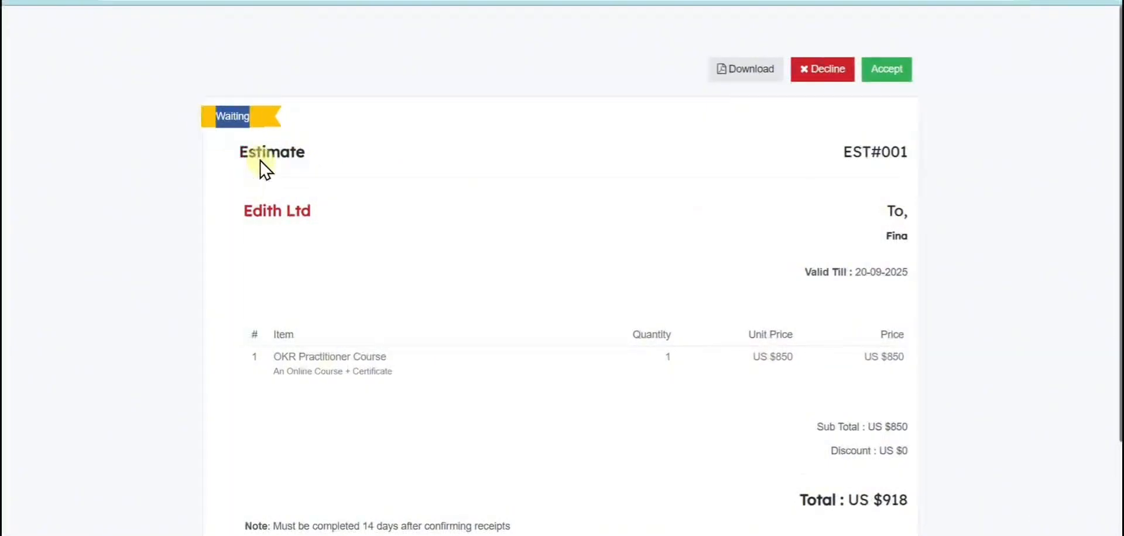
scroll(331, 182, down, 2)
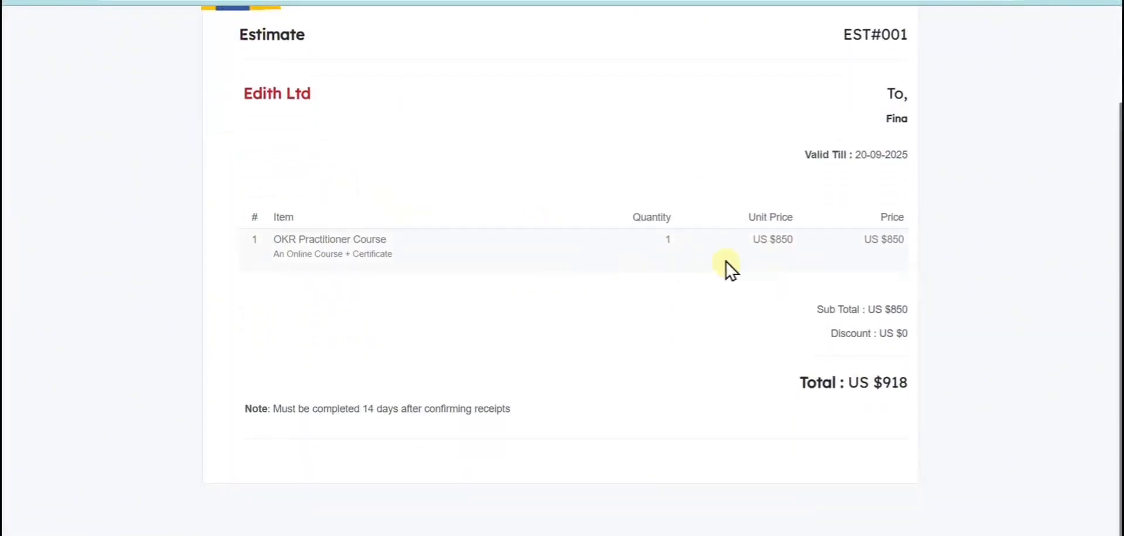
scroll(725, 262, up, 2)
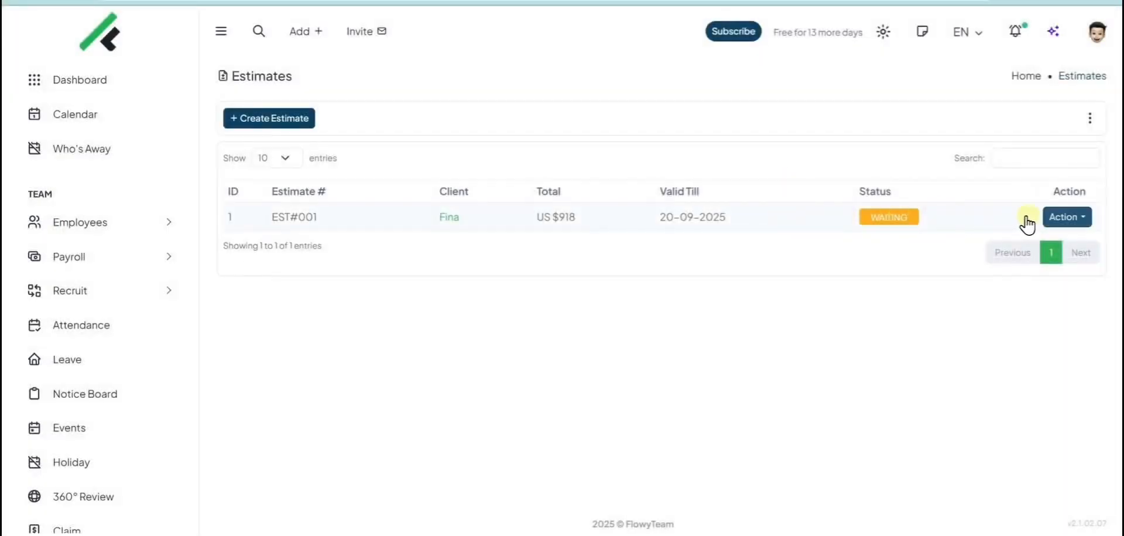
Convert estimate EST#001 to an invoice, leaving recurring payments at No, and save it
click(1057, 218)
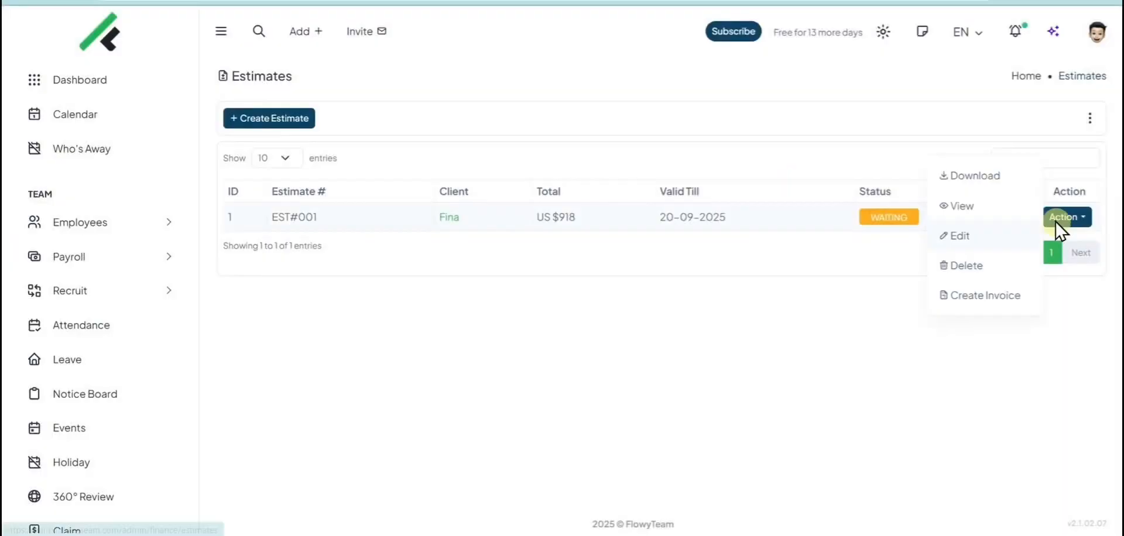
click(995, 295)
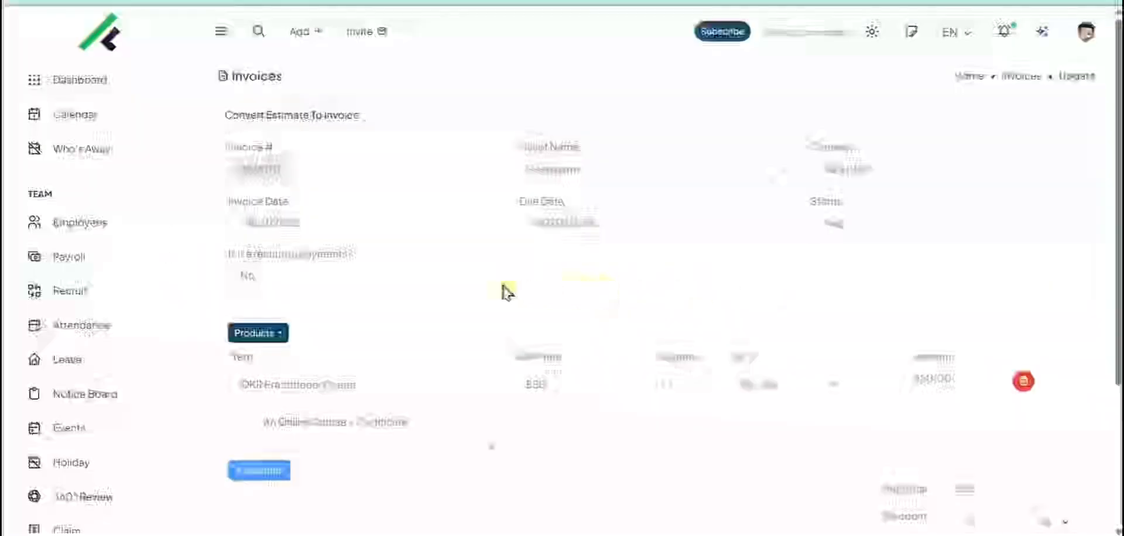
click(425, 280)
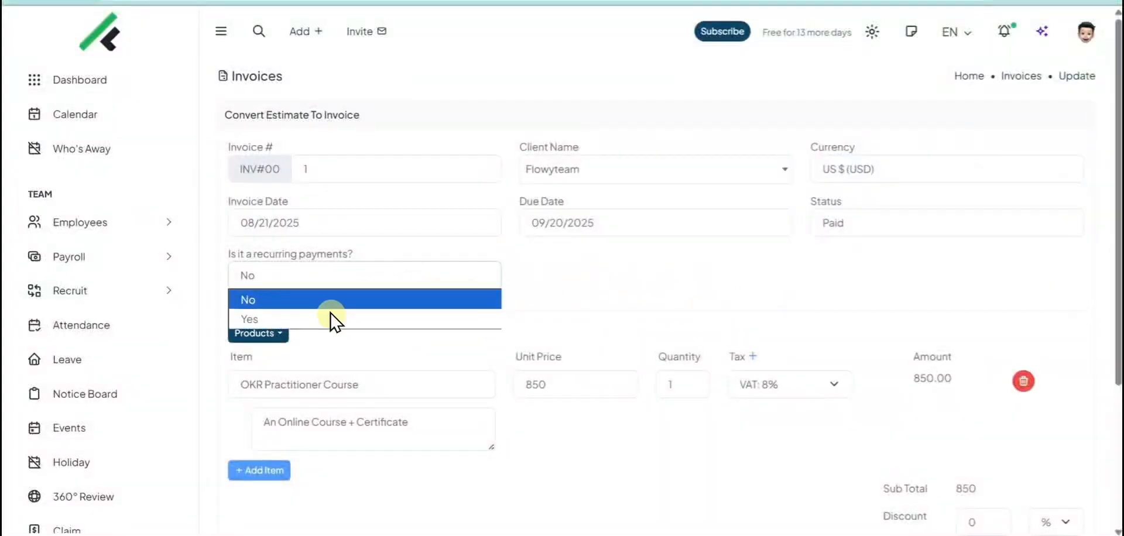
click(697, 270)
scroll(703, 269, down, 4)
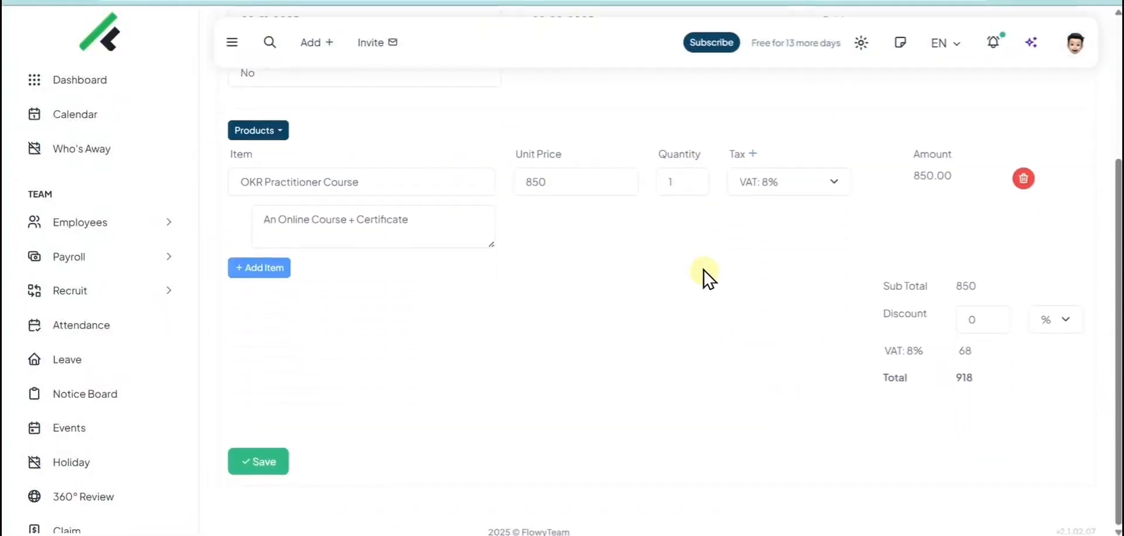
click(258, 462)
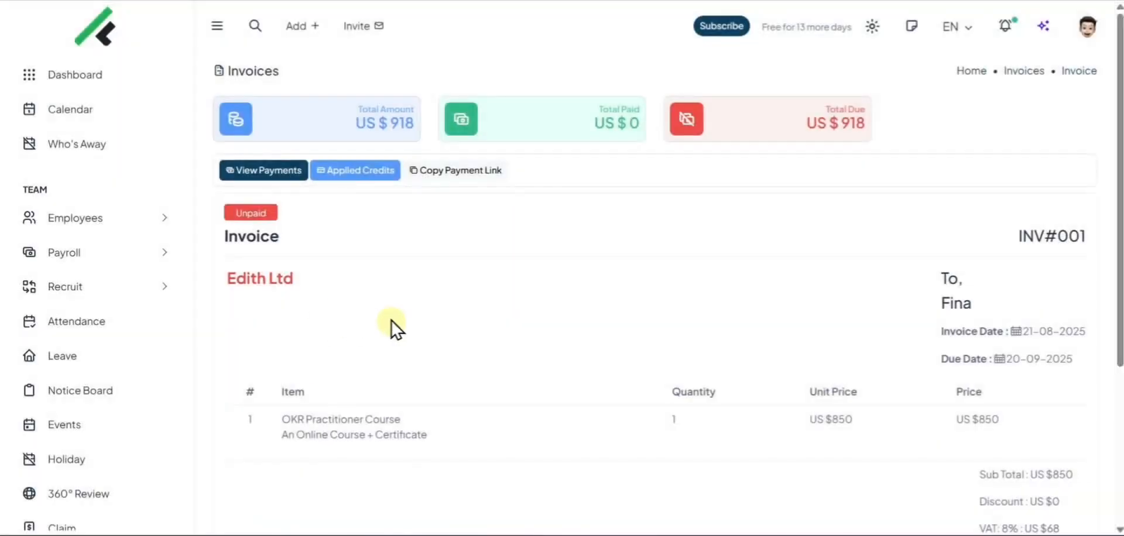
Copy the payment link of invoice INV#001, open it in another browser tab and view its Pay Now options
drag(1119, 115, 1065, 111)
click(441, 165)
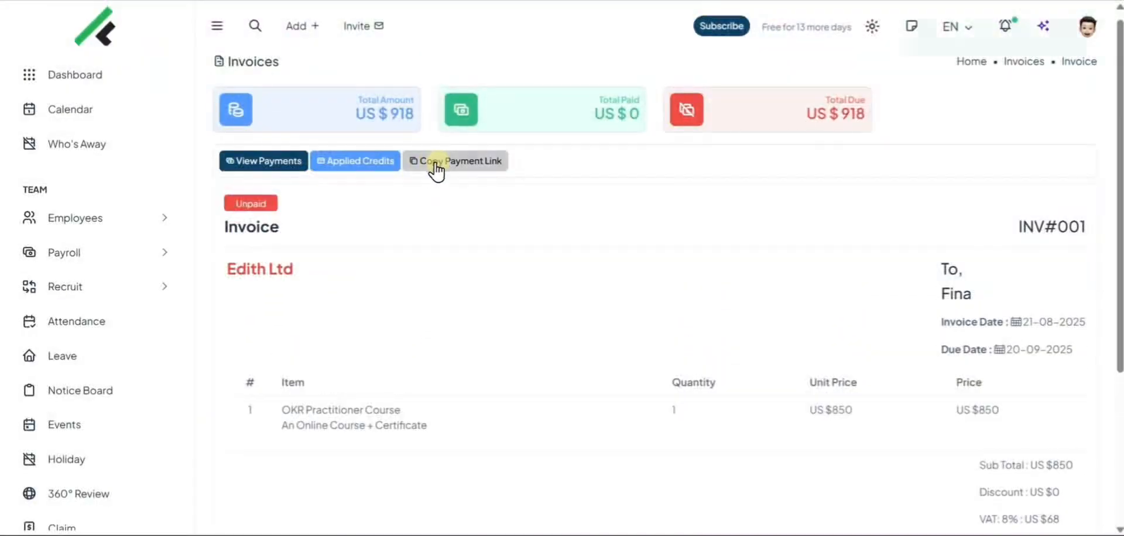
click(570, 0)
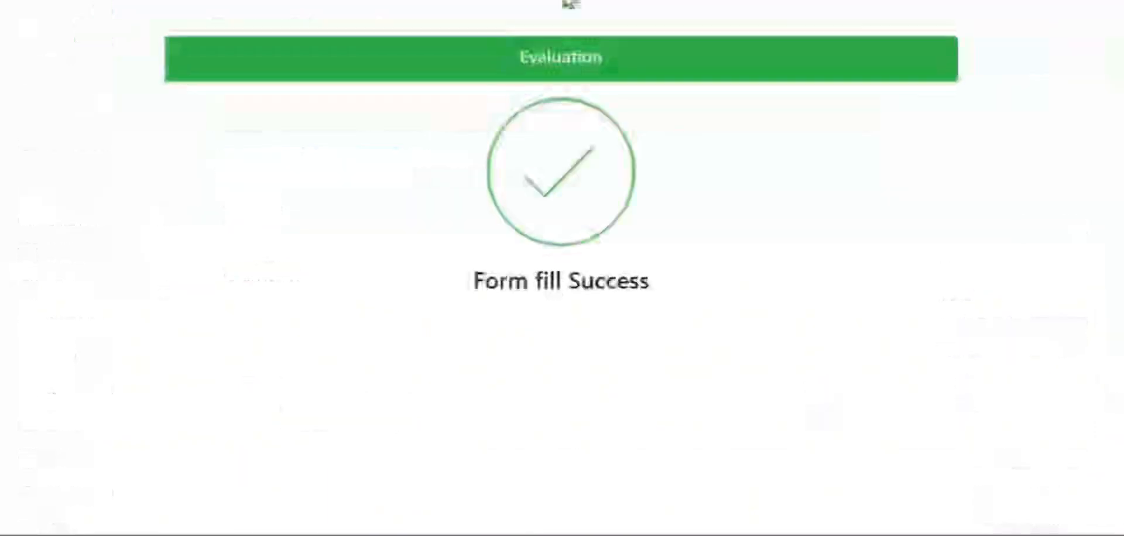
click(375, 0)
key(ctrl+v)
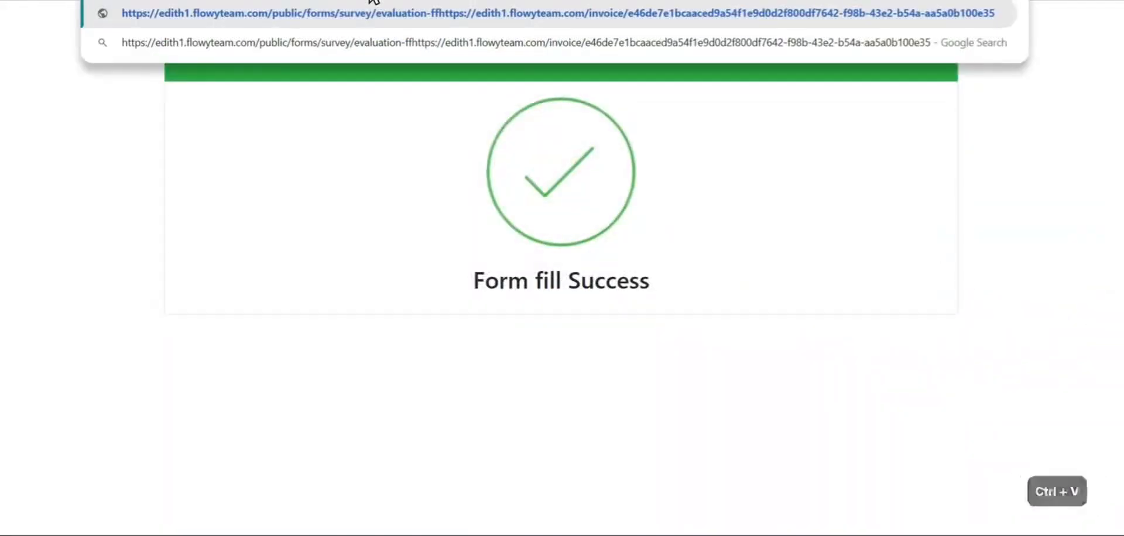
key(ctrl+a)
key(ctrl+v)
key(Return)
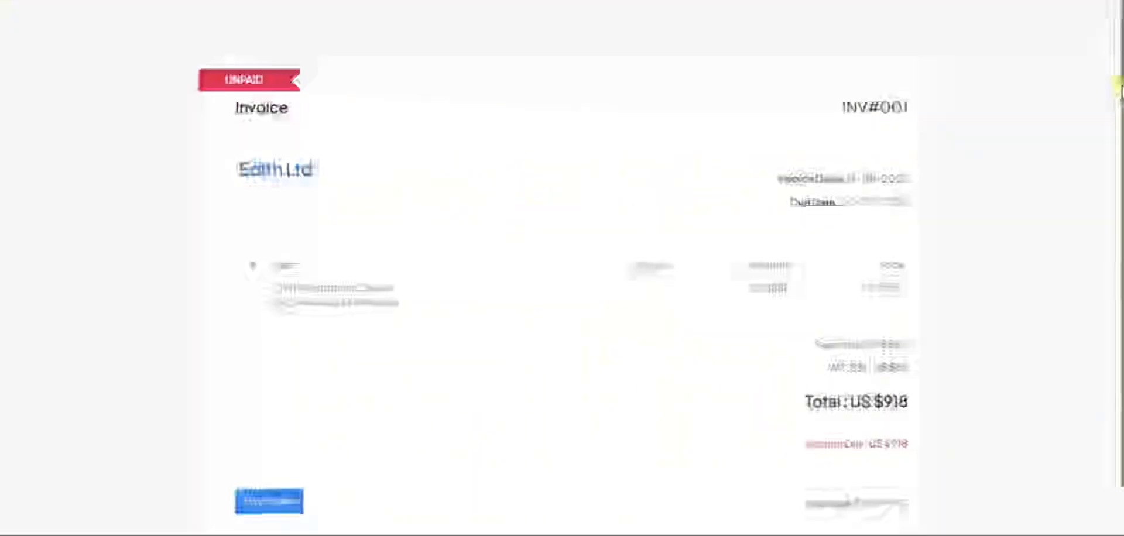
drag(1121, 88, 1121, 140)
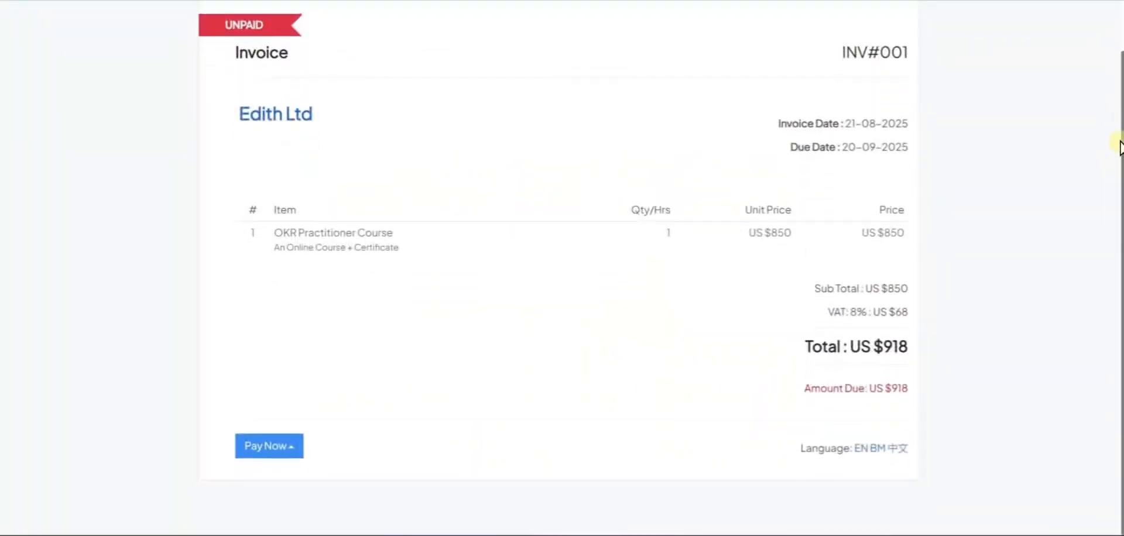
click(291, 447)
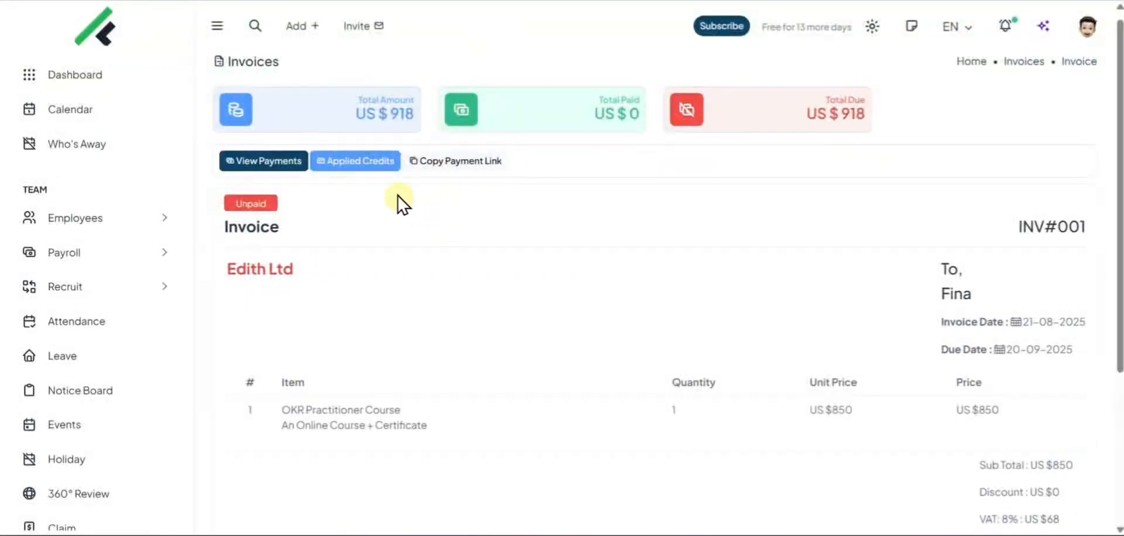
Check the applied credits and the payment details of invoice INV#001
click(359, 165)
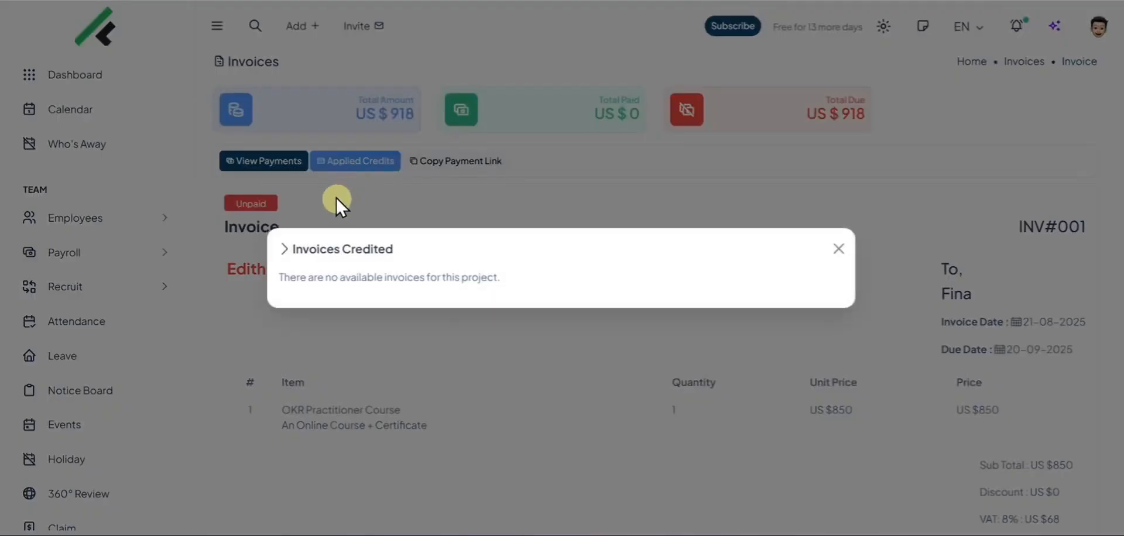
click(840, 249)
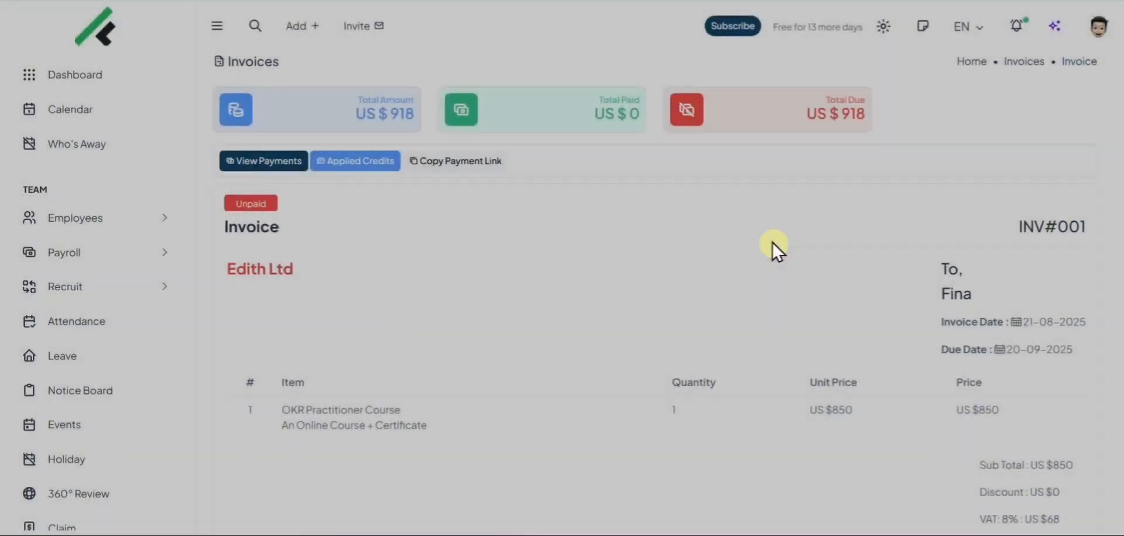
click(270, 158)
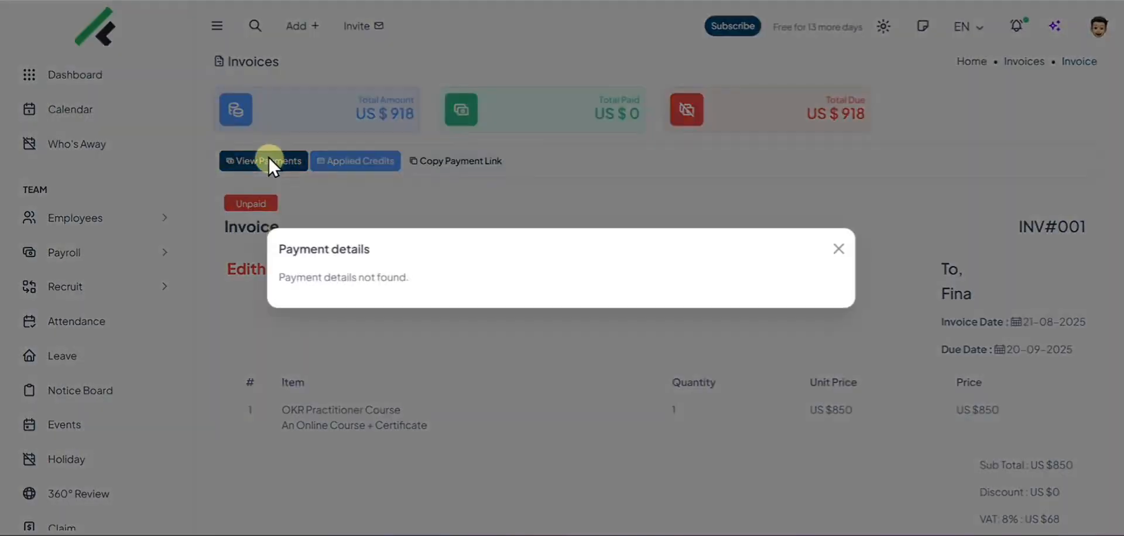
click(849, 251)
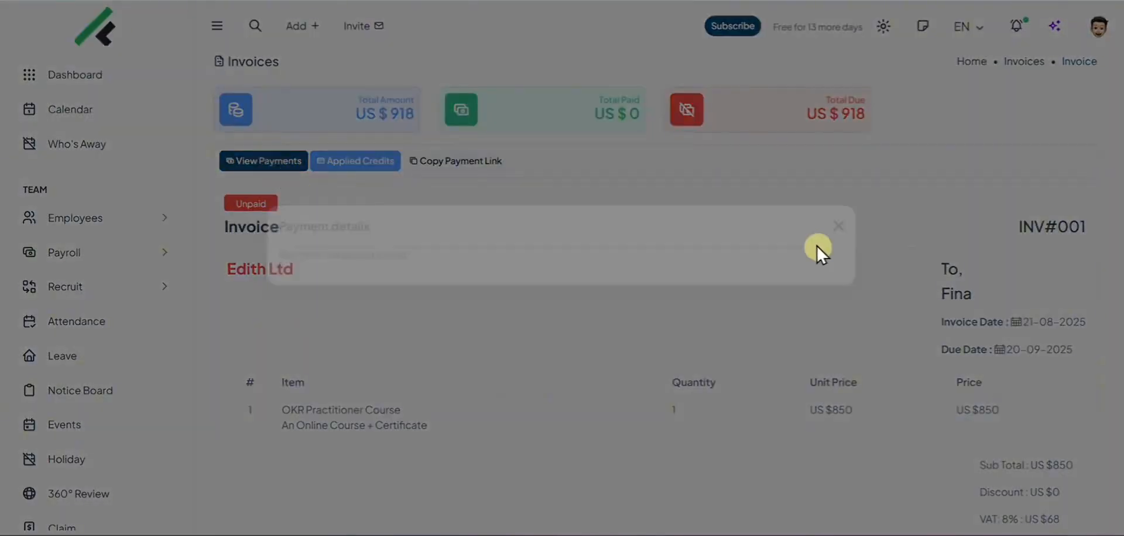
click(273, 160)
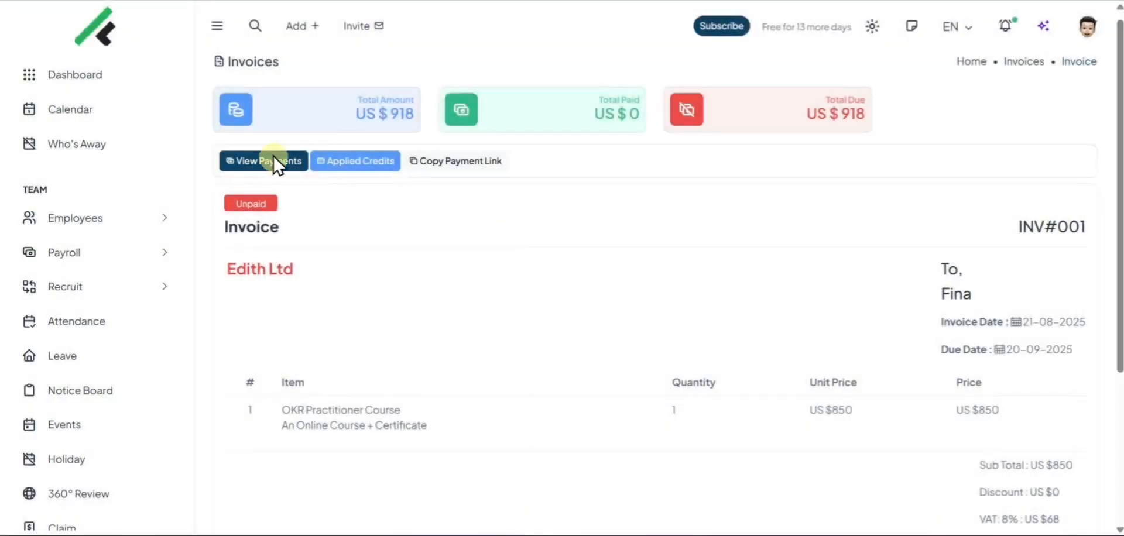
Send the assigned client a payment reminder for invoice INV#001 from the invoices list
click(1008, 63)
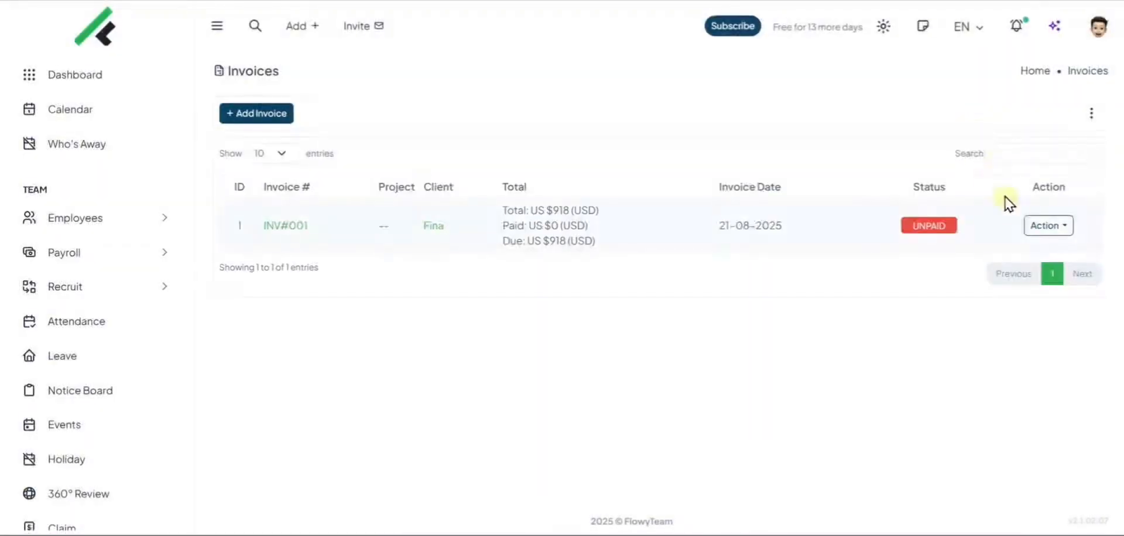
click(1030, 226)
click(963, 307)
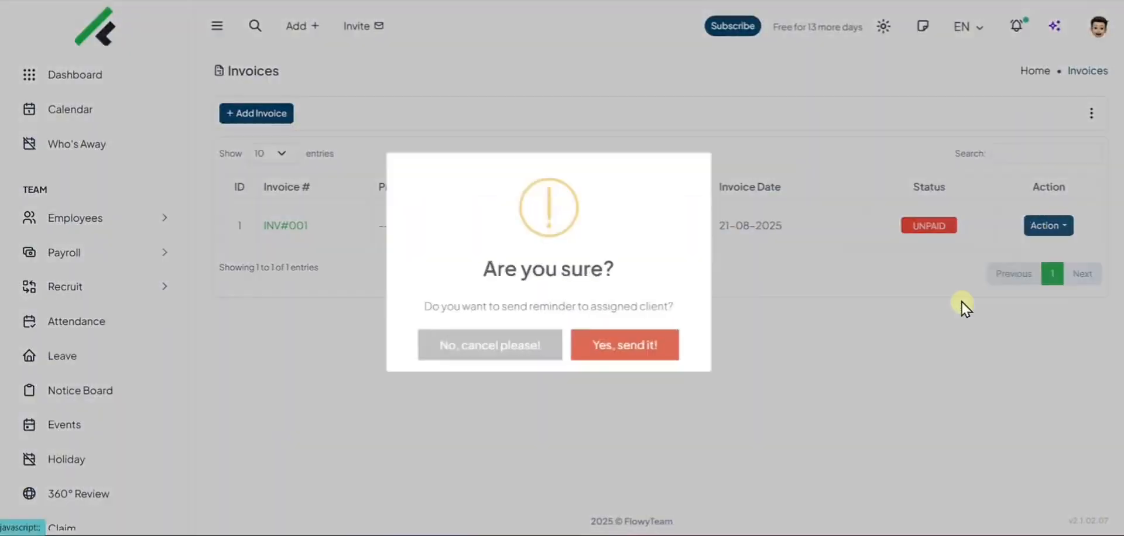
click(669, 354)
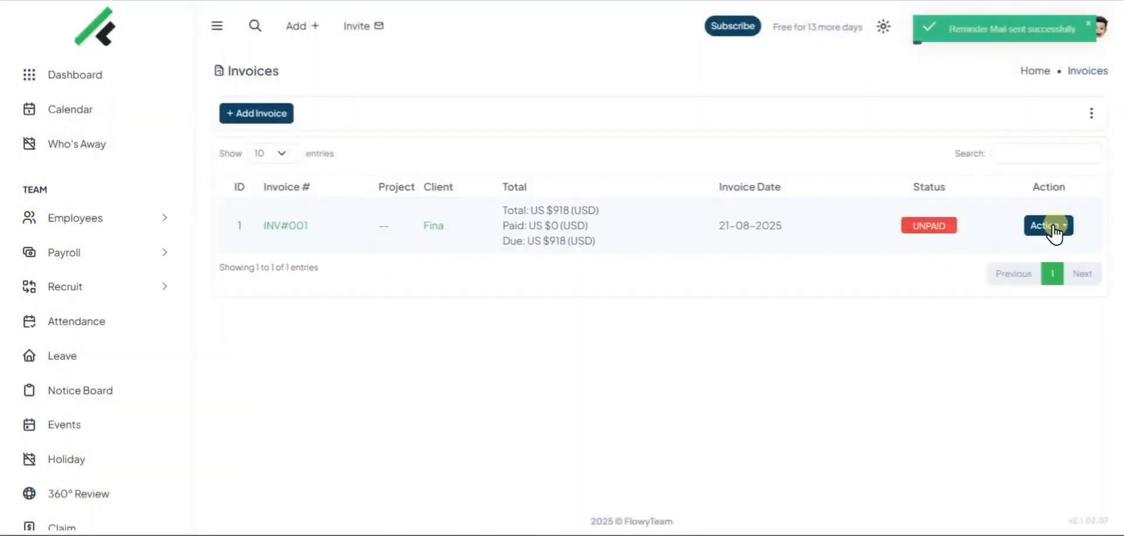
Begin a payment entry for invoice INV#001 with an amount of 850 and Cash as the payment gateway
click(1053, 228)
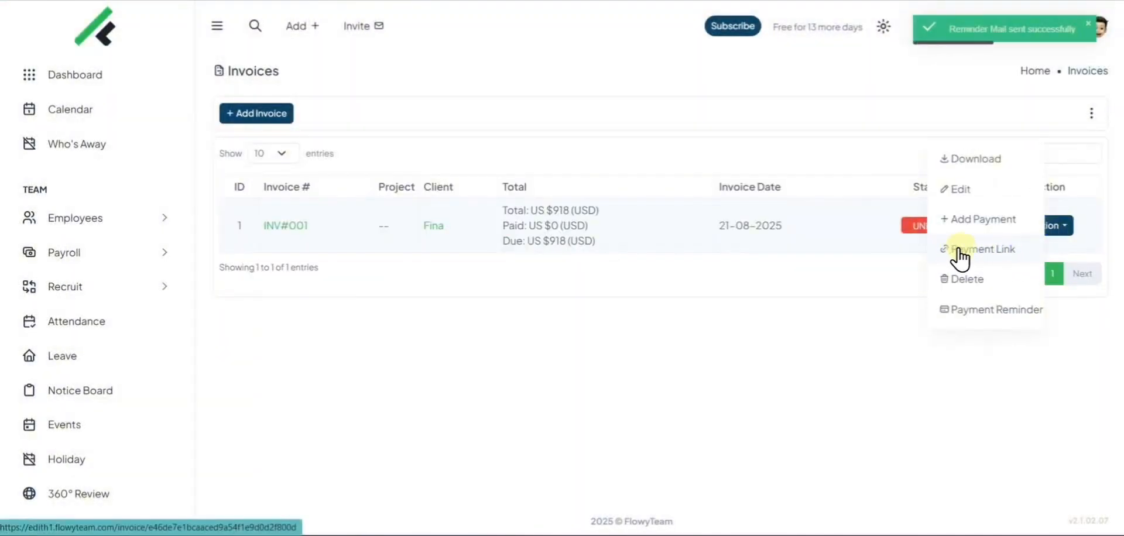
click(898, 231)
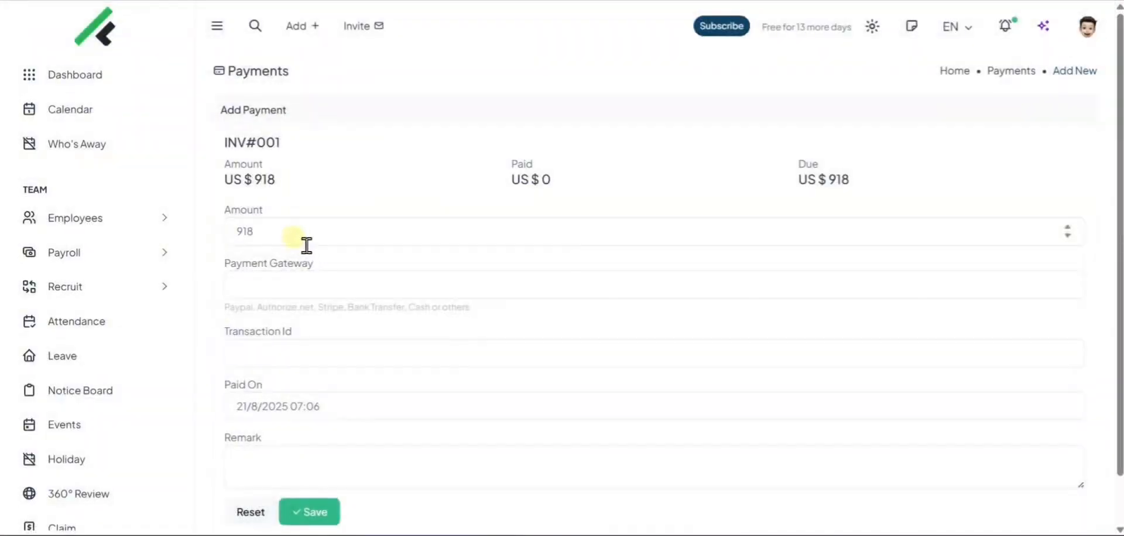
drag(296, 241, 241, 236)
text(5)
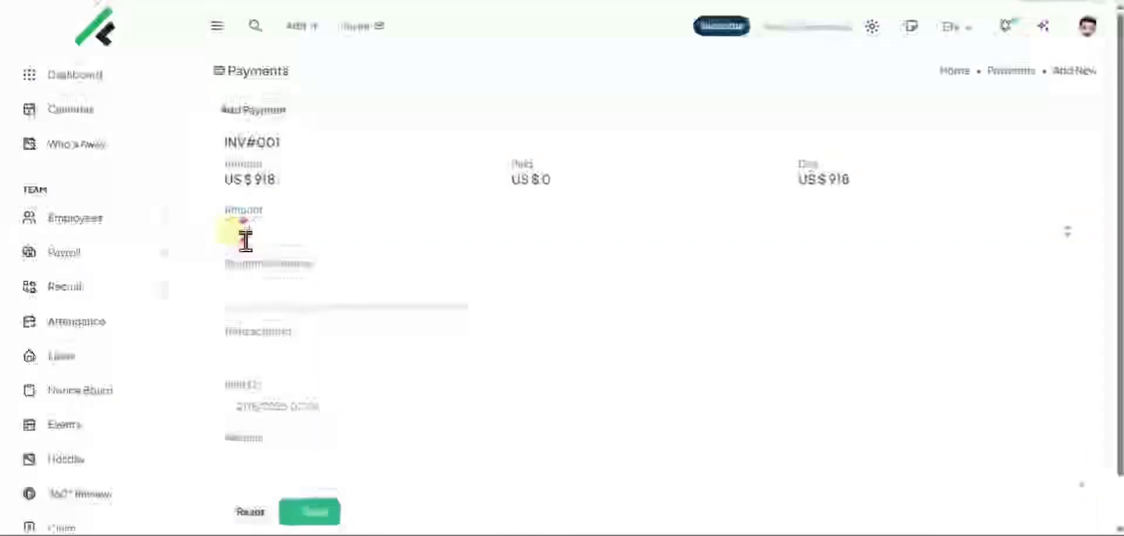
click(262, 285)
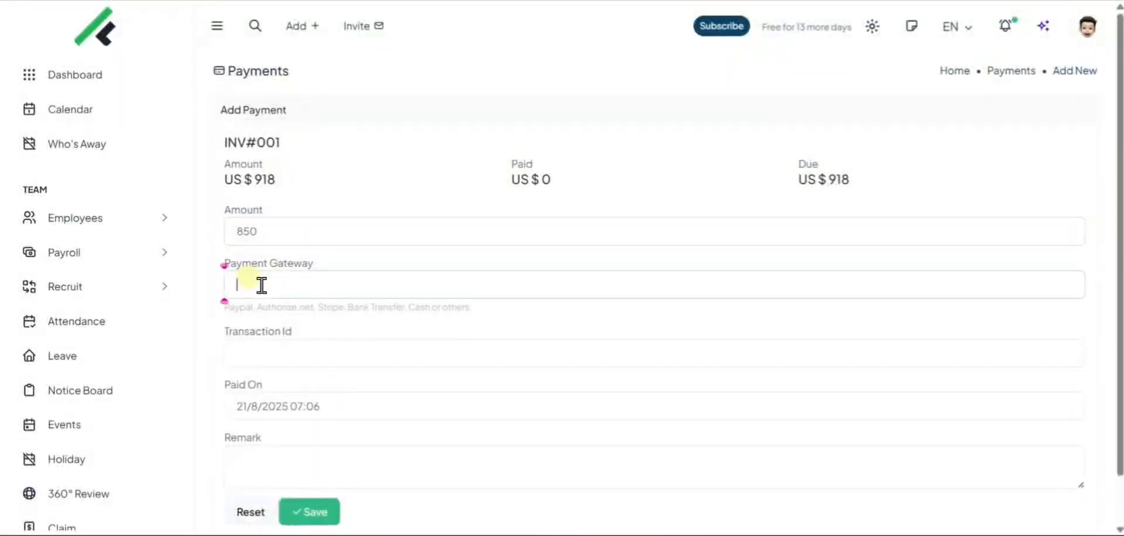
text(Cash)
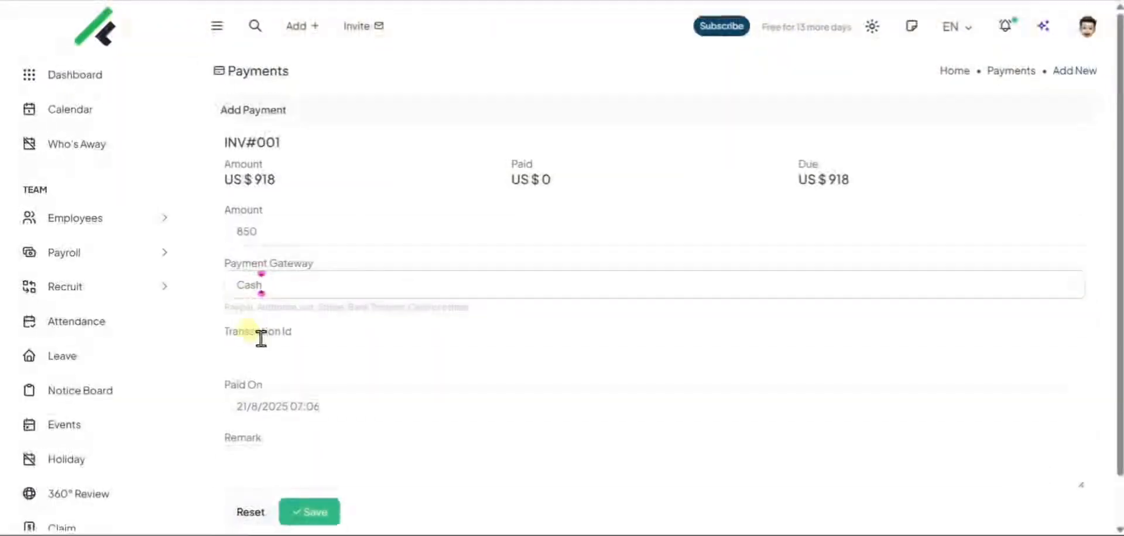
Enter transaction ID 220825 and the remark "Tax not yet paid", and save the payment
click(269, 358)
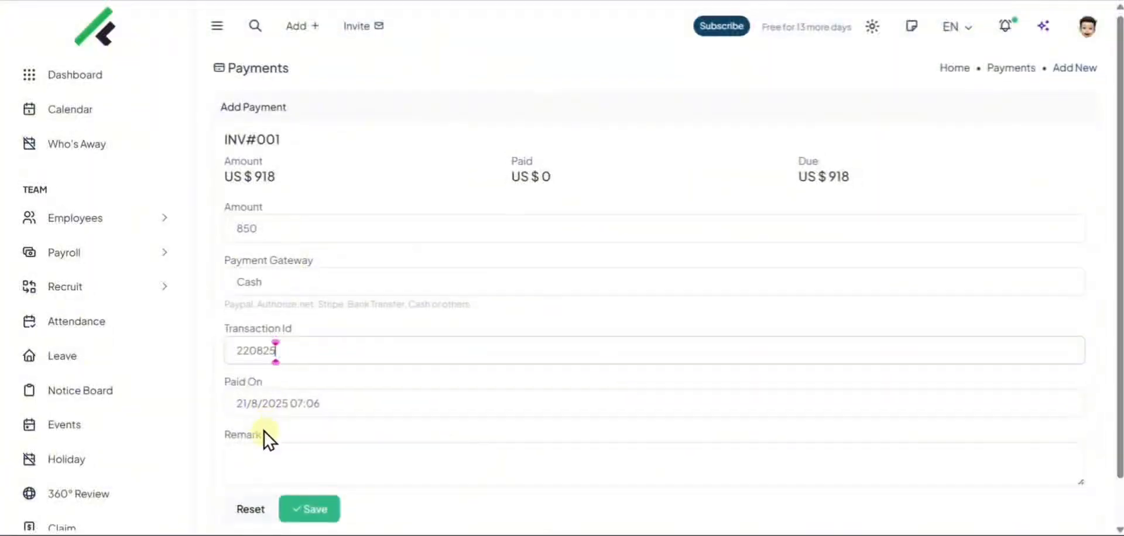
scroll(264, 439, down, 1)
click(285, 422)
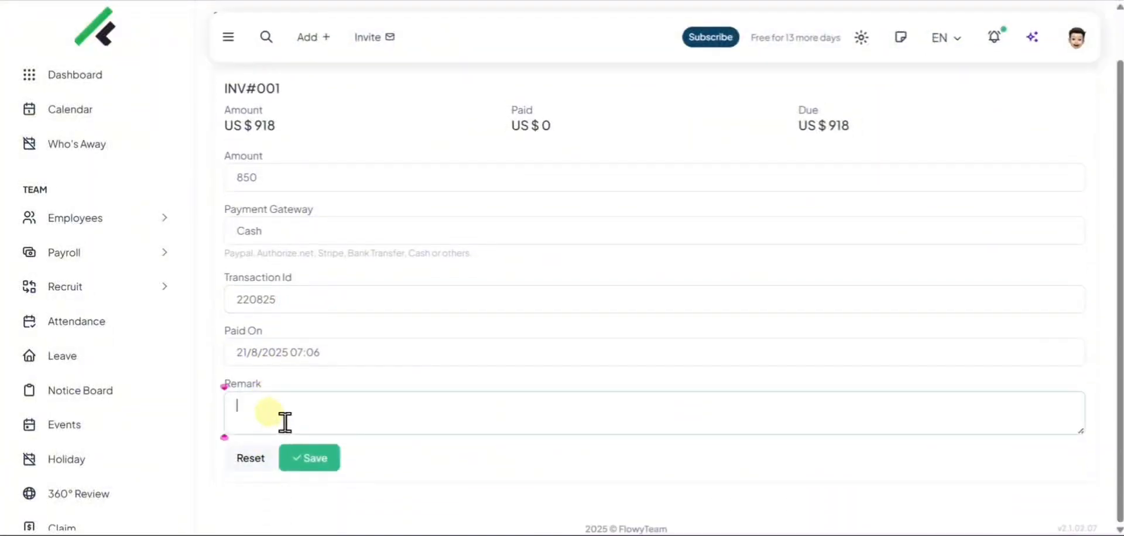
text(Ta)
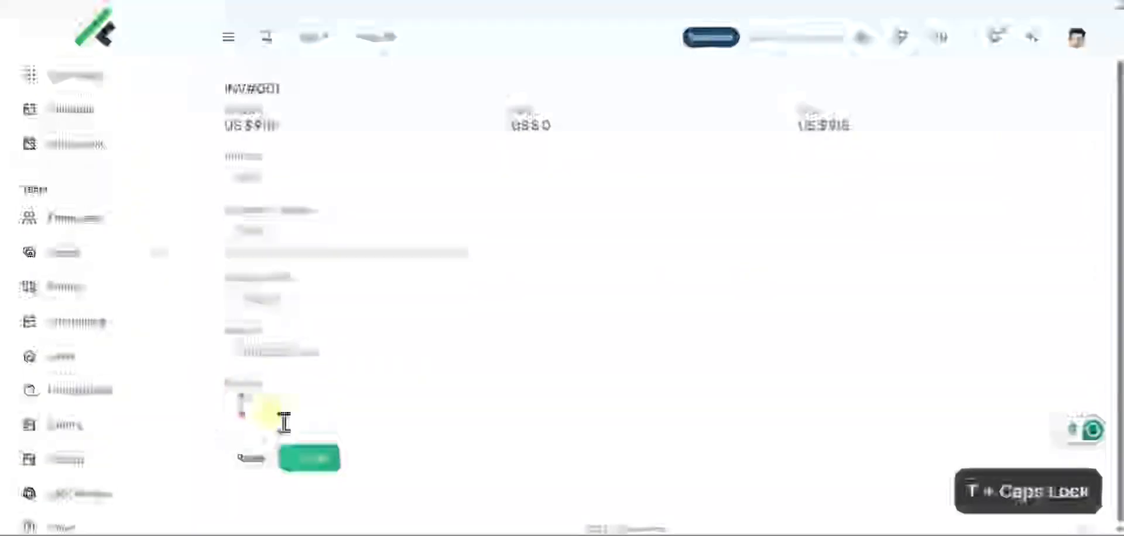
text(x not yet paid)
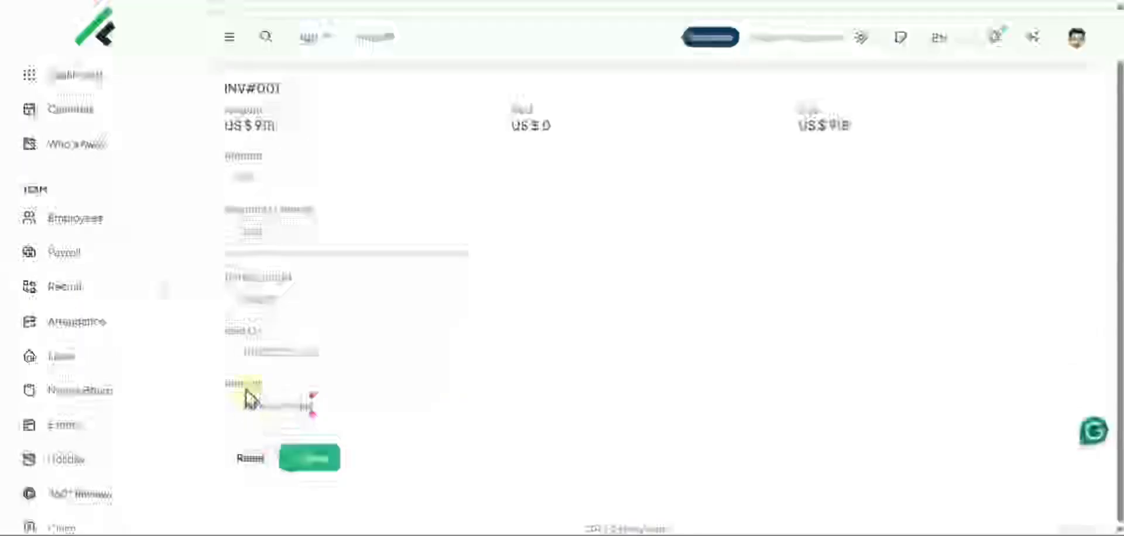
click(288, 463)
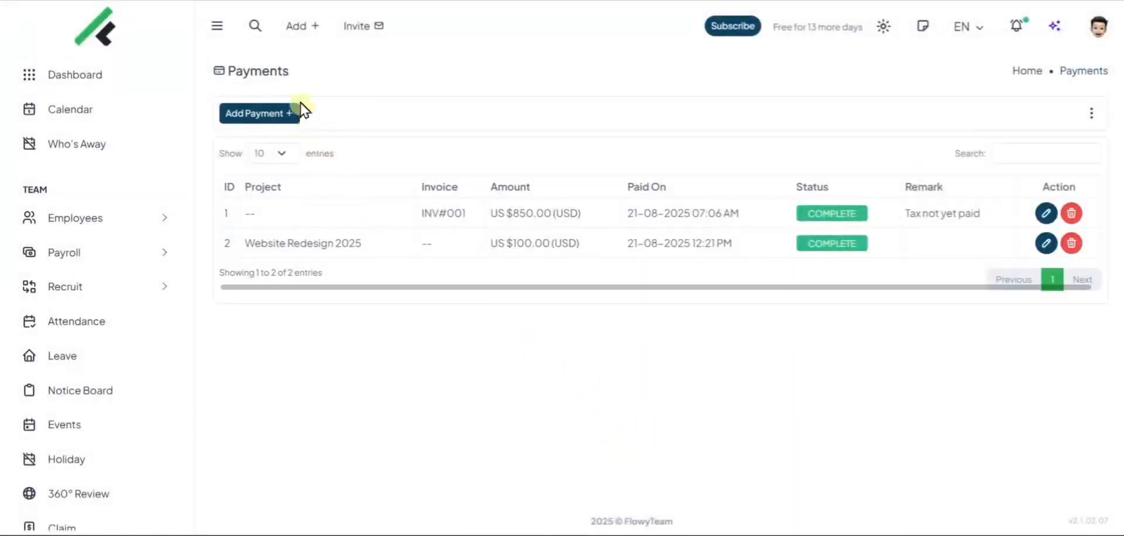
Review the amount of the INV#001 payment in the payments list
drag(292, 77, 194, 77)
click(327, 81)
double_click(253, 82)
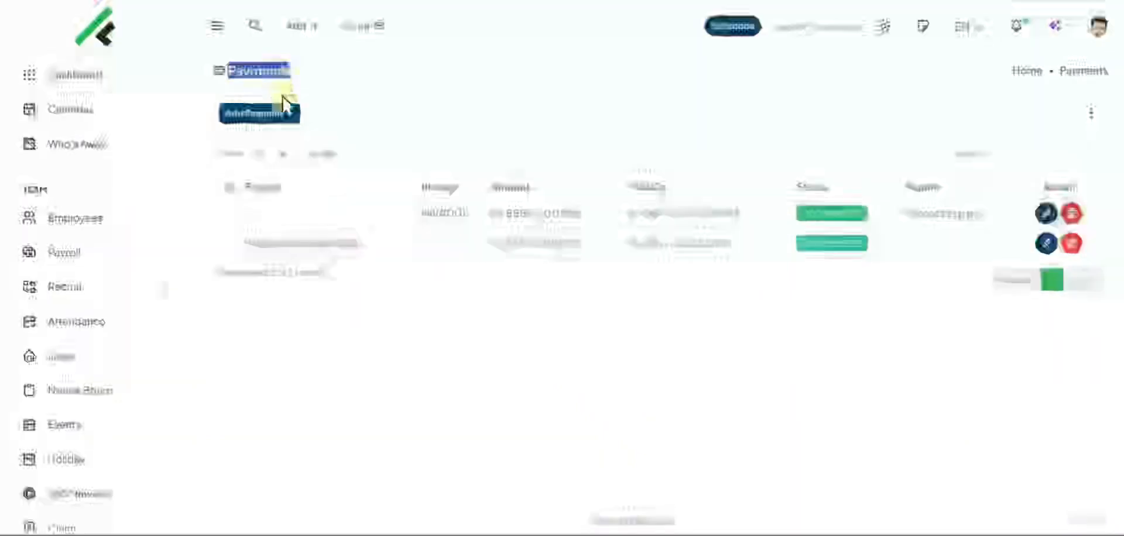
drag(494, 213, 571, 215)
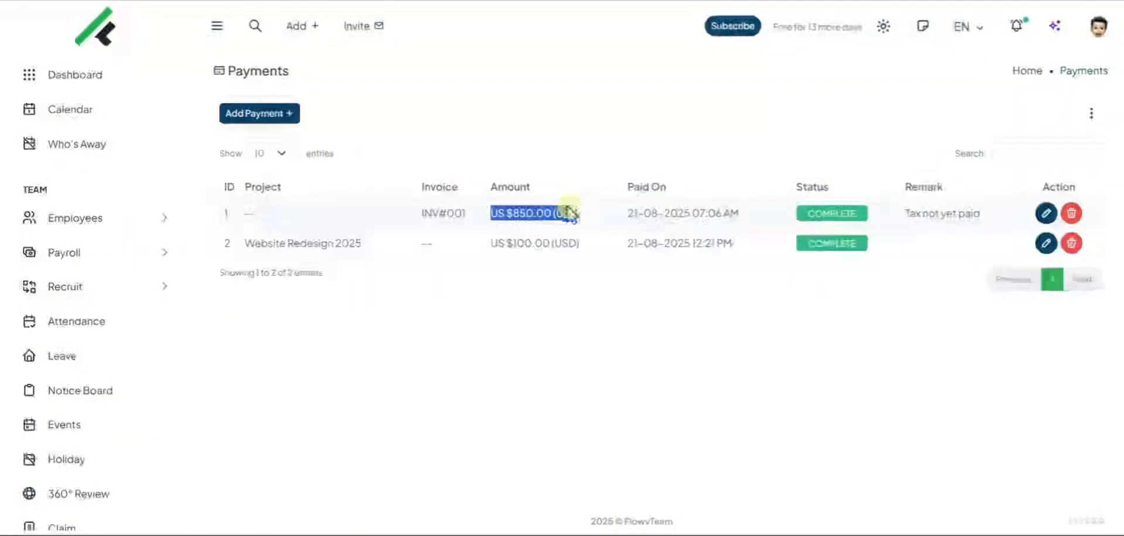
Return to the invoices list and check the paid and due amounts of invoice INV#001
scroll(29, 310, down, 15)
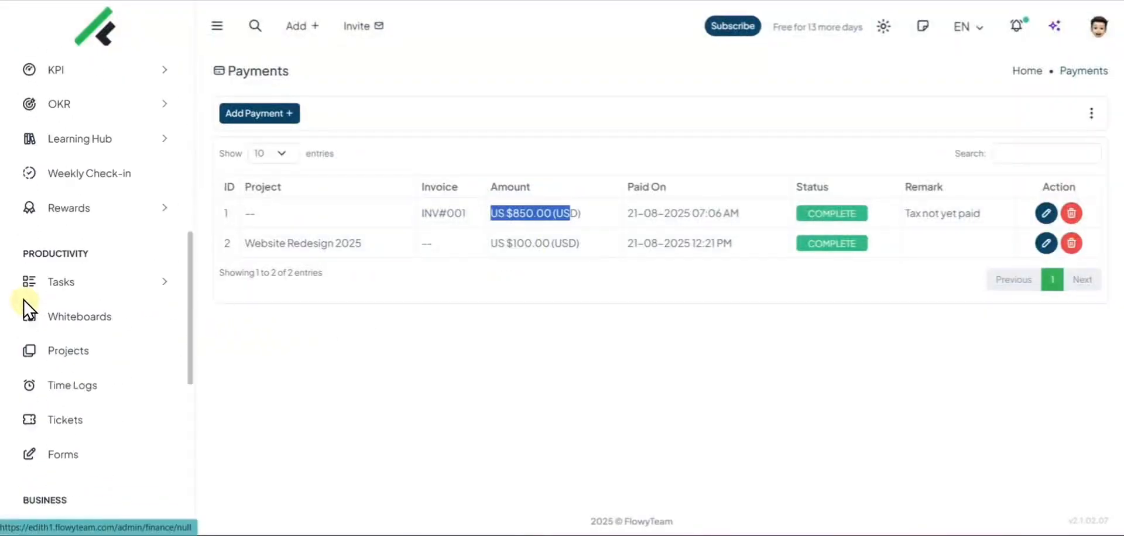
click(82, 281)
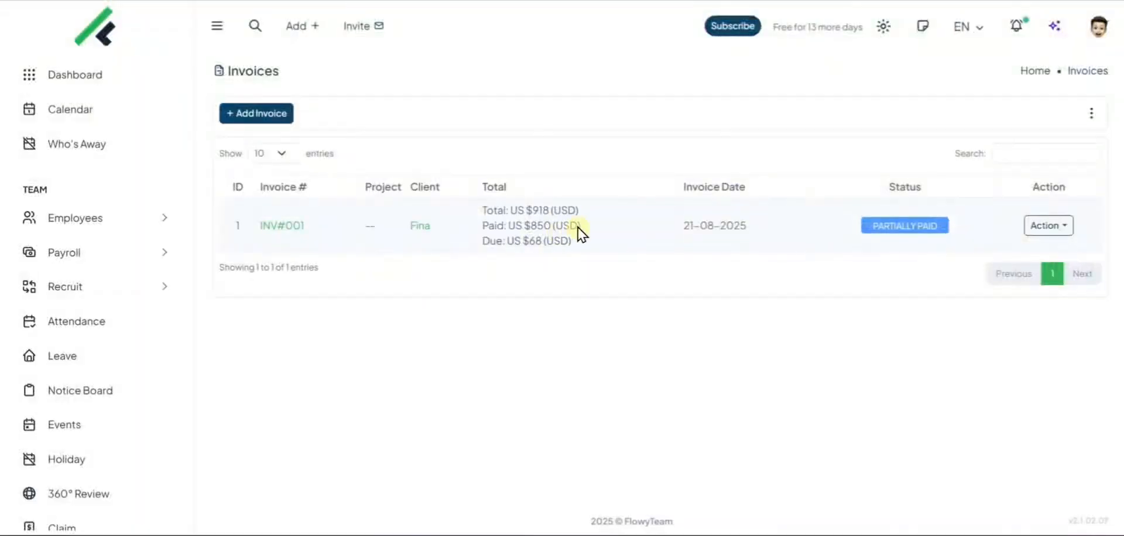
drag(580, 230, 479, 231)
click(488, 242)
Open the INV#001 payment for editing from the payments list, select the project Website Redesign 2025, and reset the form
scroll(35, 310, down, 10)
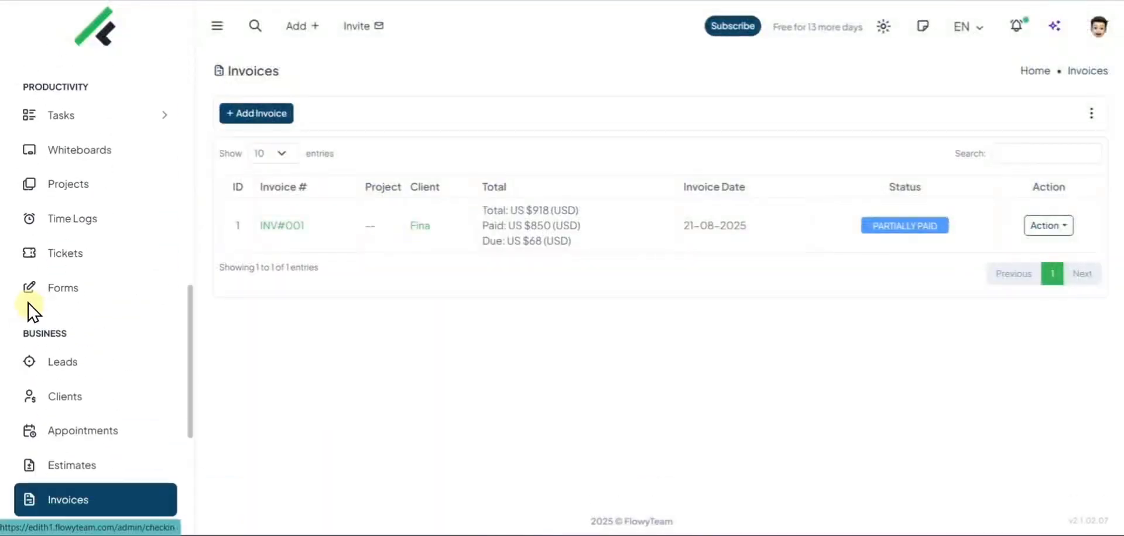
scroll(29, 310, down, 2)
click(44, 380)
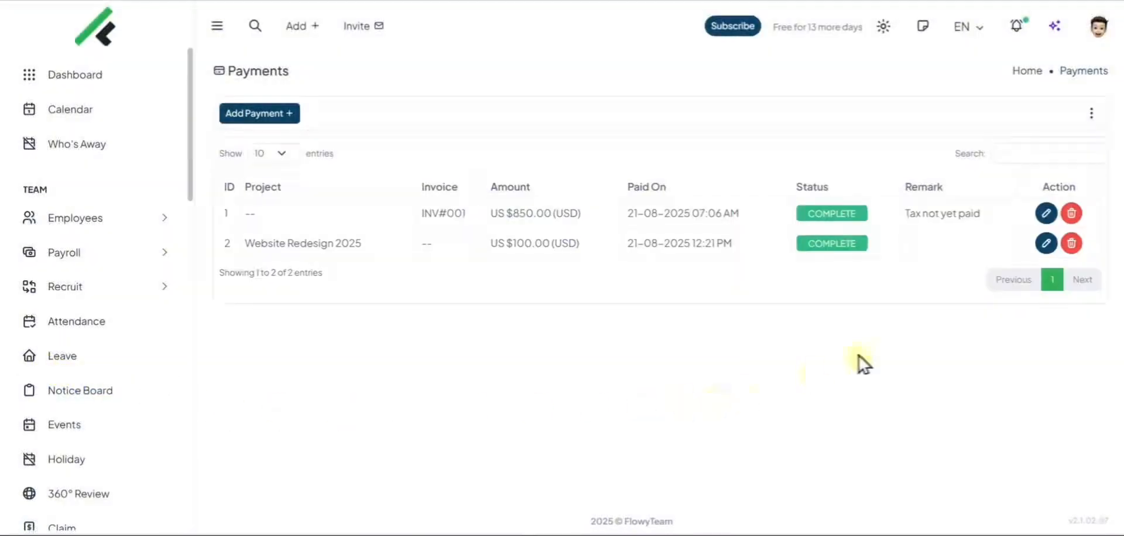
click(1046, 213)
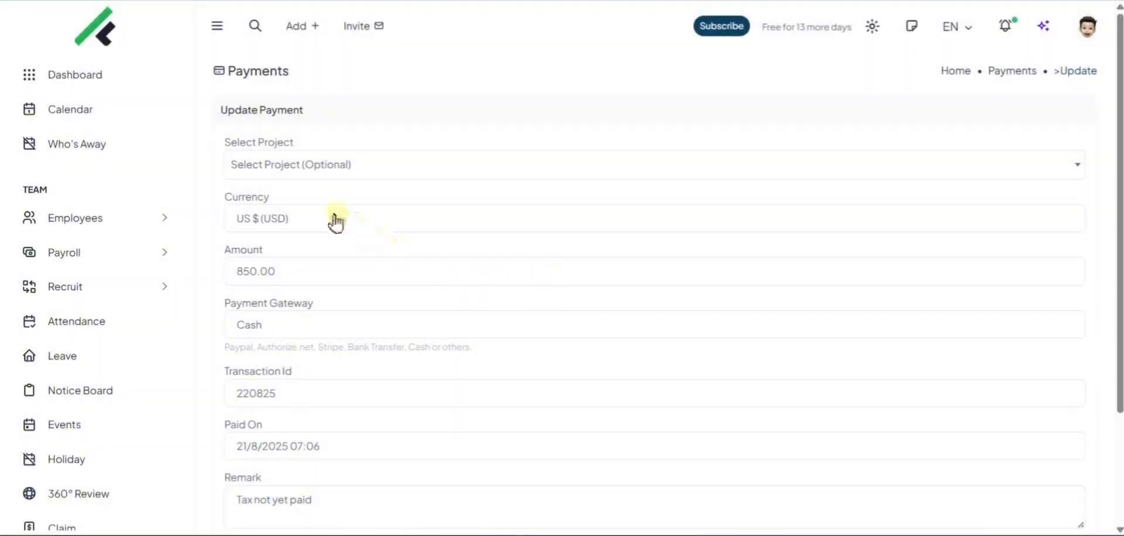
click(285, 166)
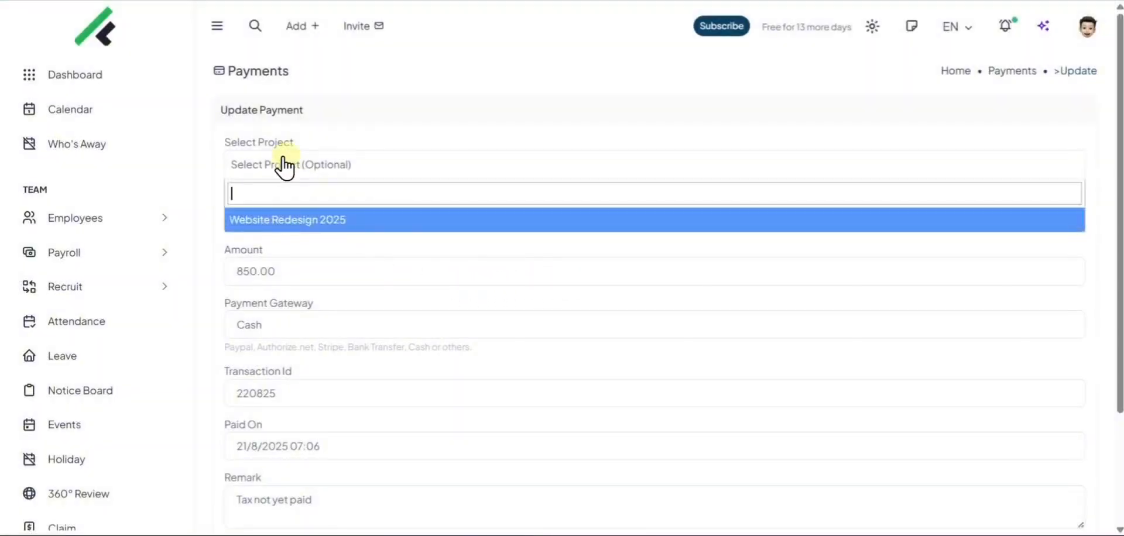
click(271, 220)
click(316, 172)
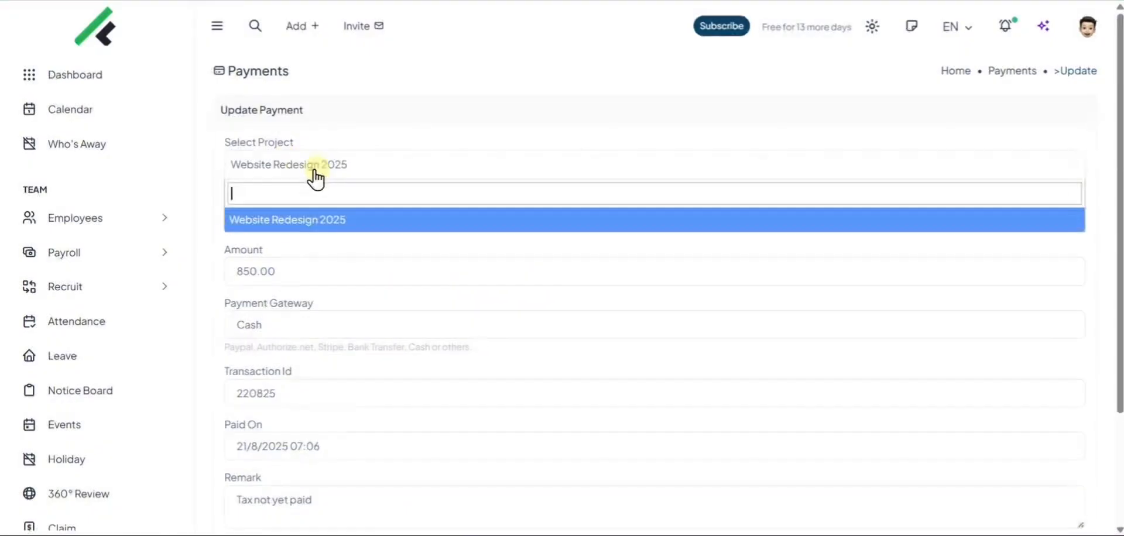
scroll(205, 231, down, 3)
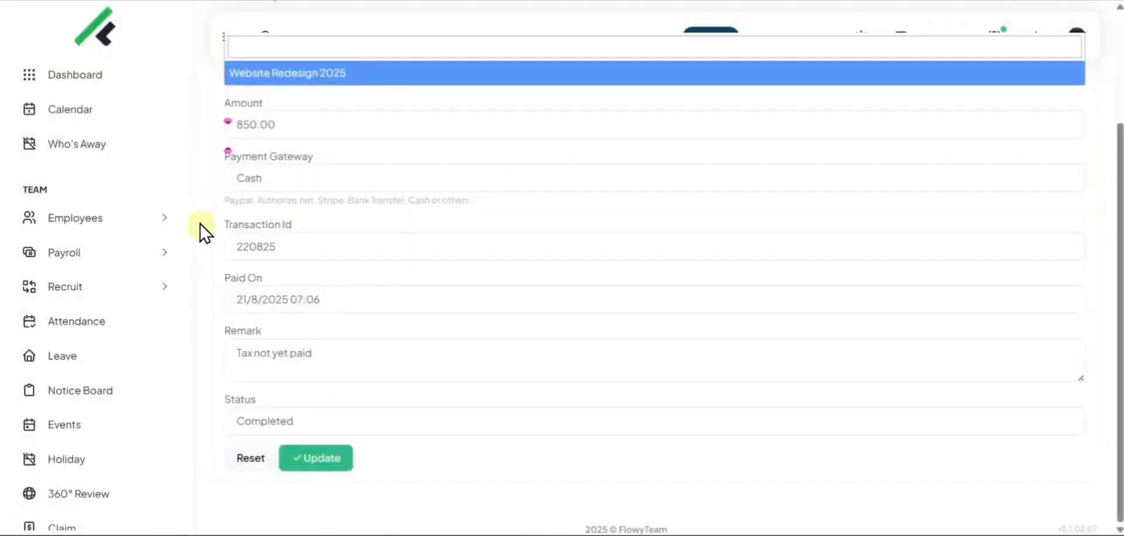
click(236, 466)
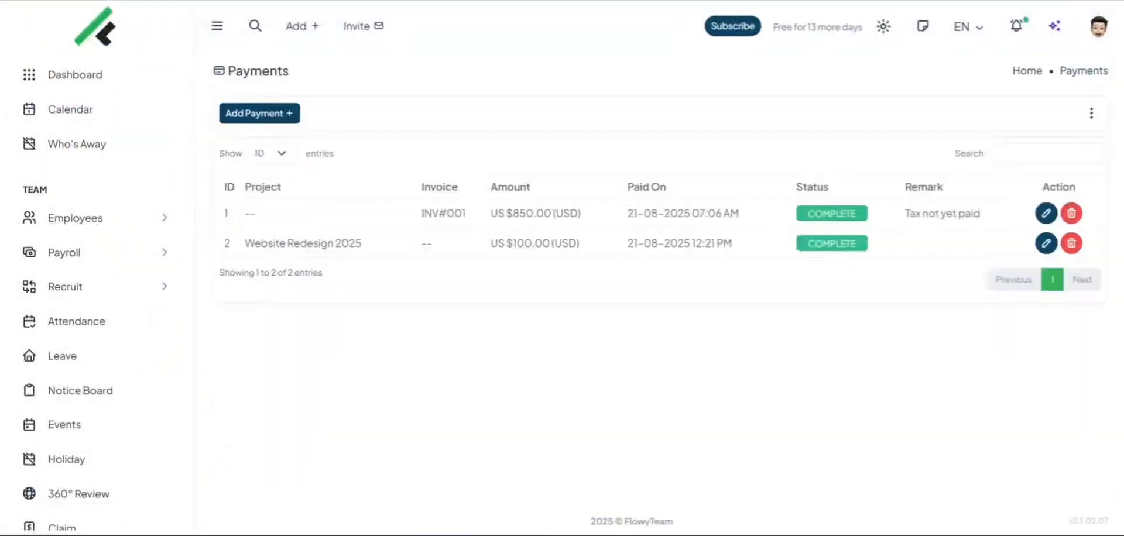
Add a 2000 USD Event expense for a team member: item Merchandise, purchased from Local Store on 08/20/2025, and save it
scroll(75, 259, down, 15)
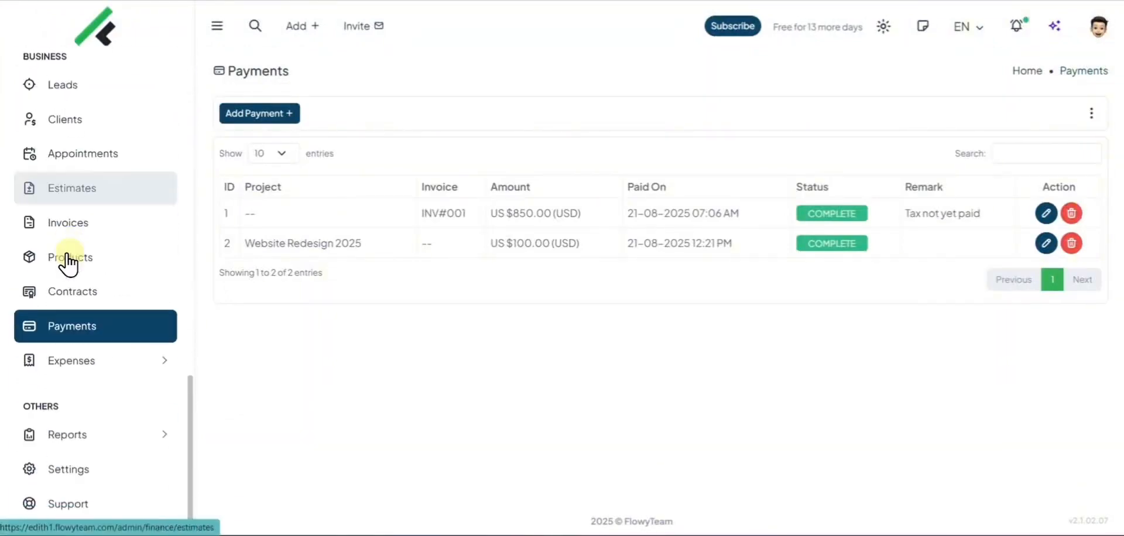
click(54, 360)
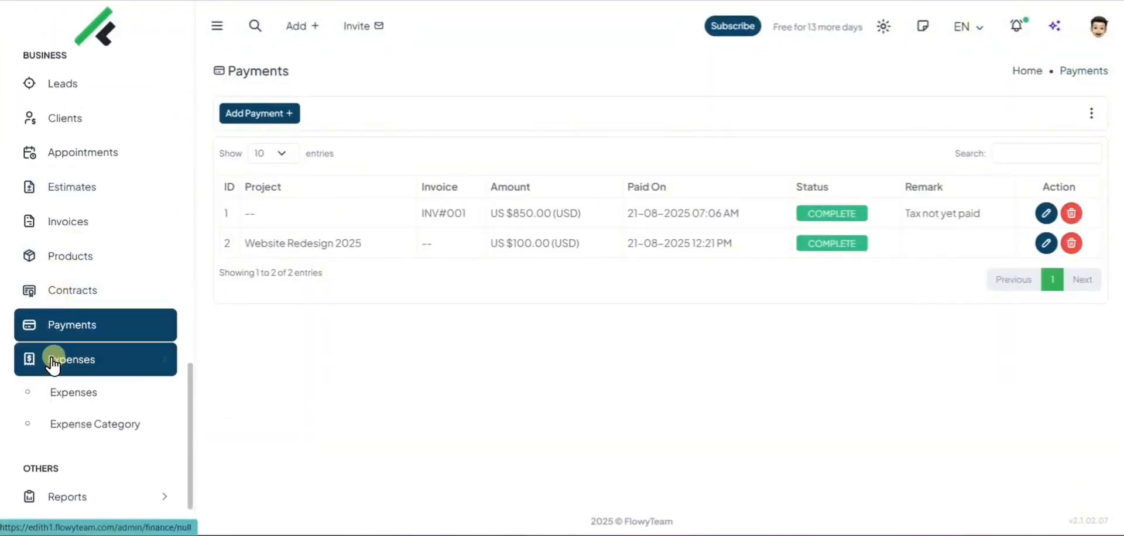
click(121, 392)
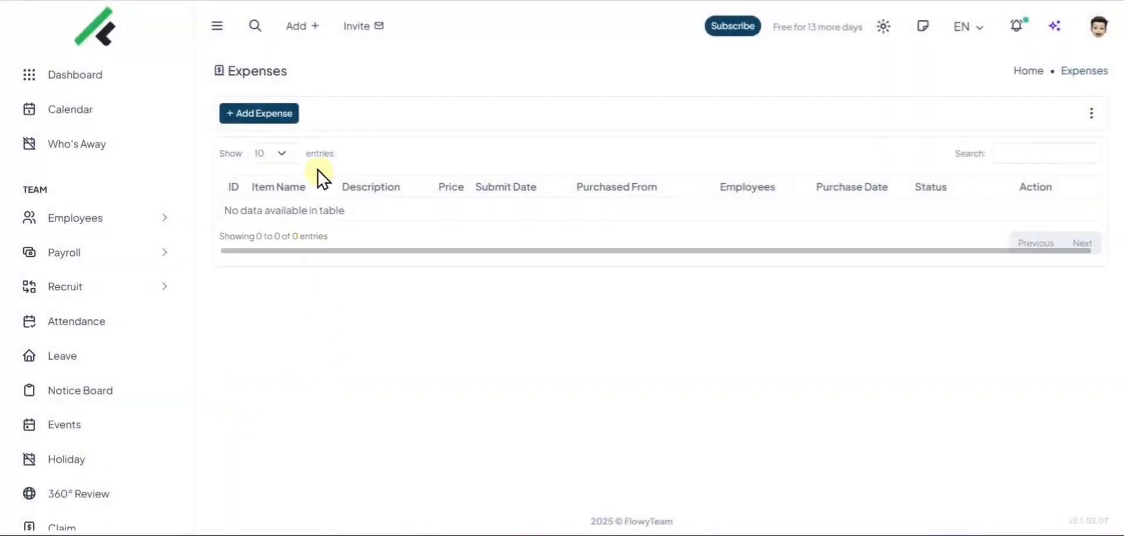
click(258, 114)
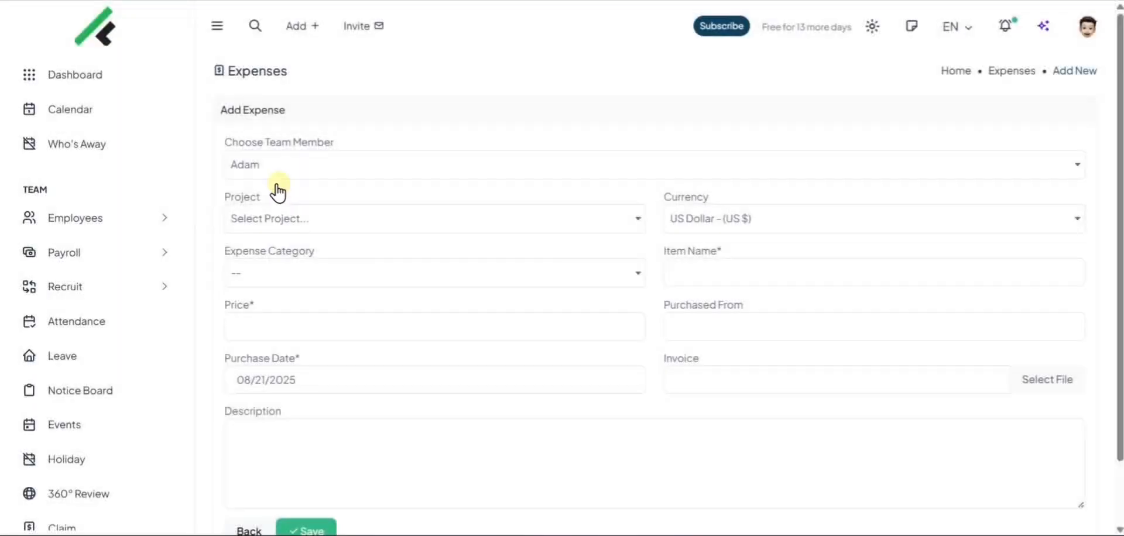
click(277, 178)
click(261, 316)
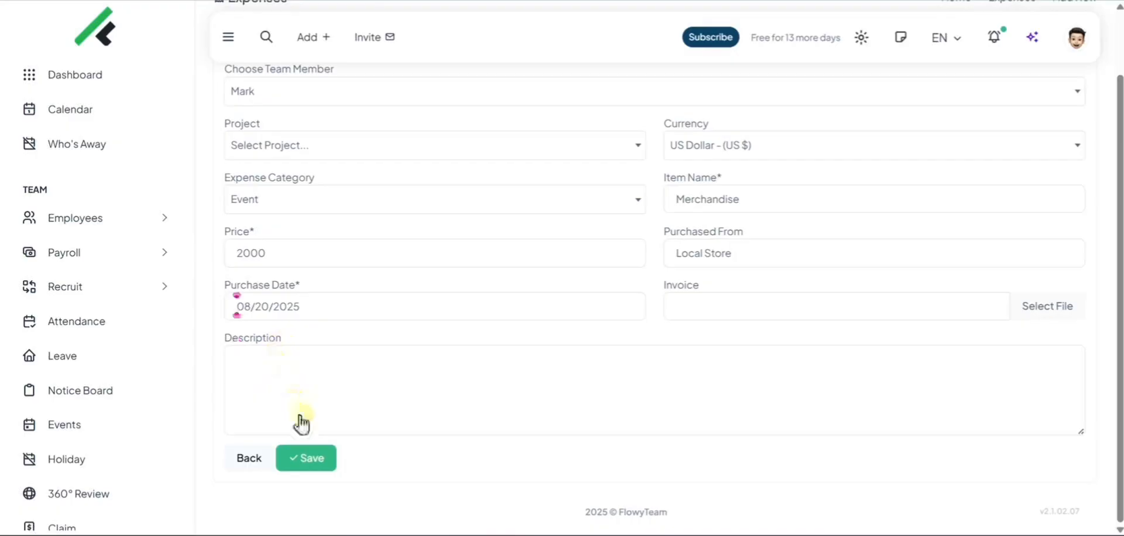
click(322, 459)
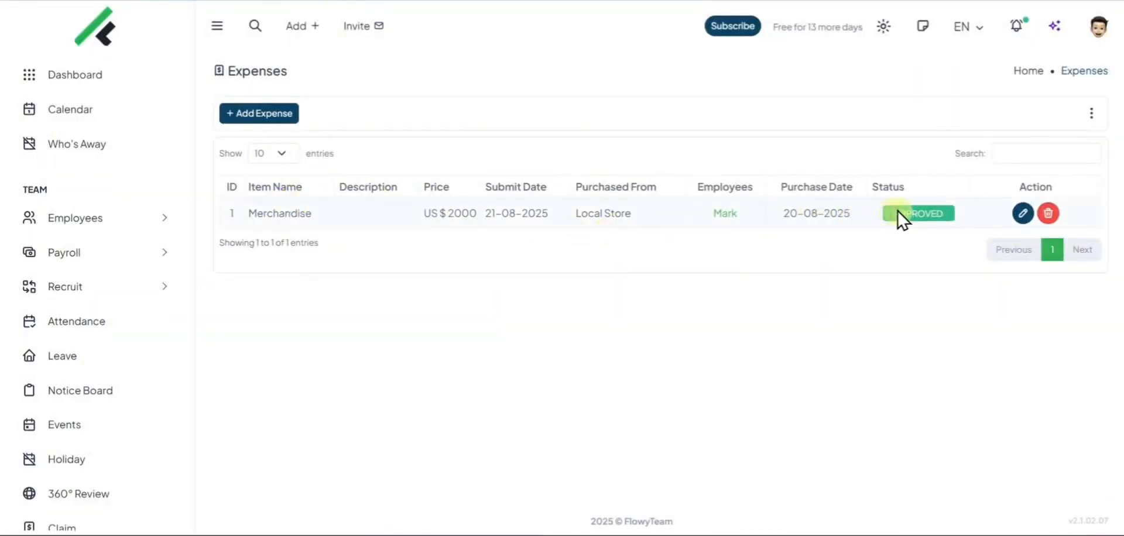
Change the Merchandise expense's status to pending and save it
click(1022, 213)
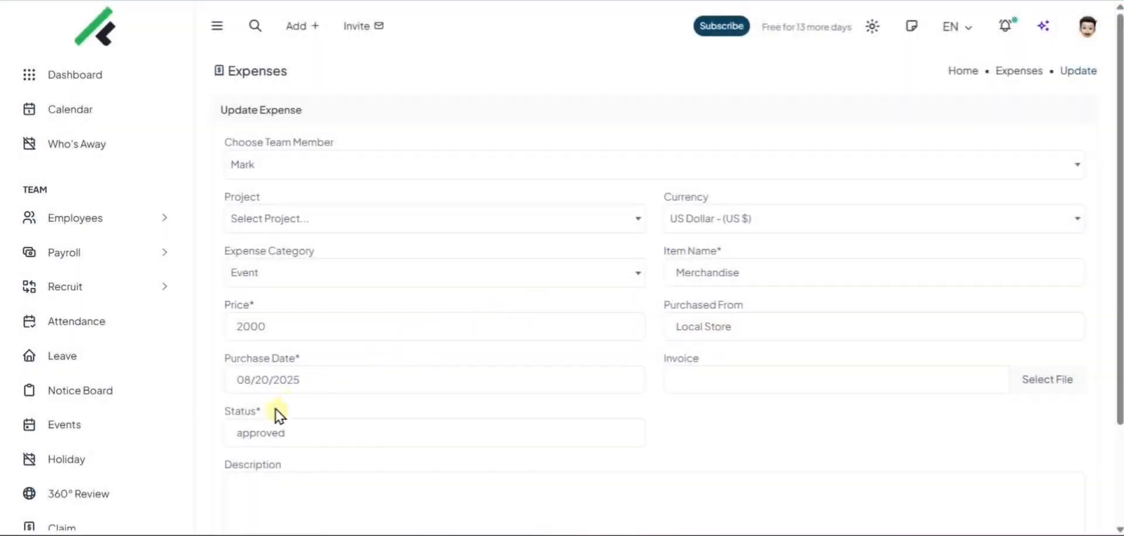
click(252, 436)
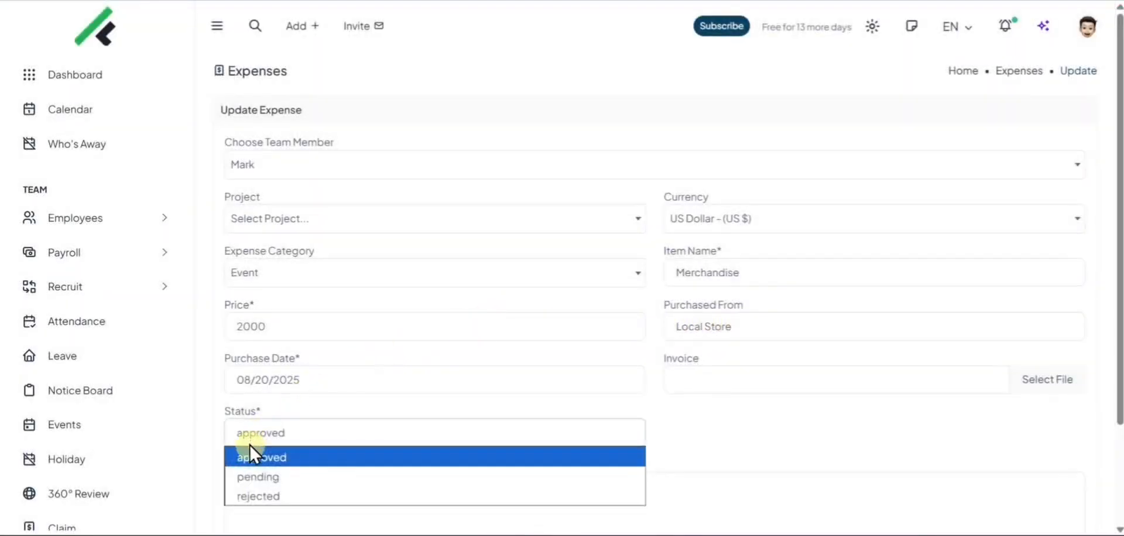
click(248, 479)
scroll(251, 480, down, 3)
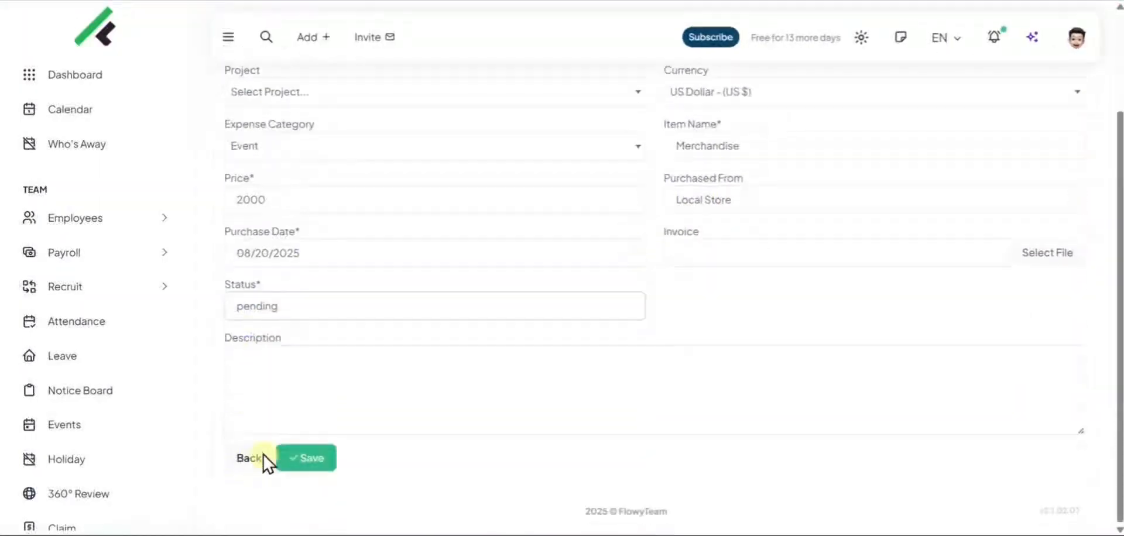
click(306, 457)
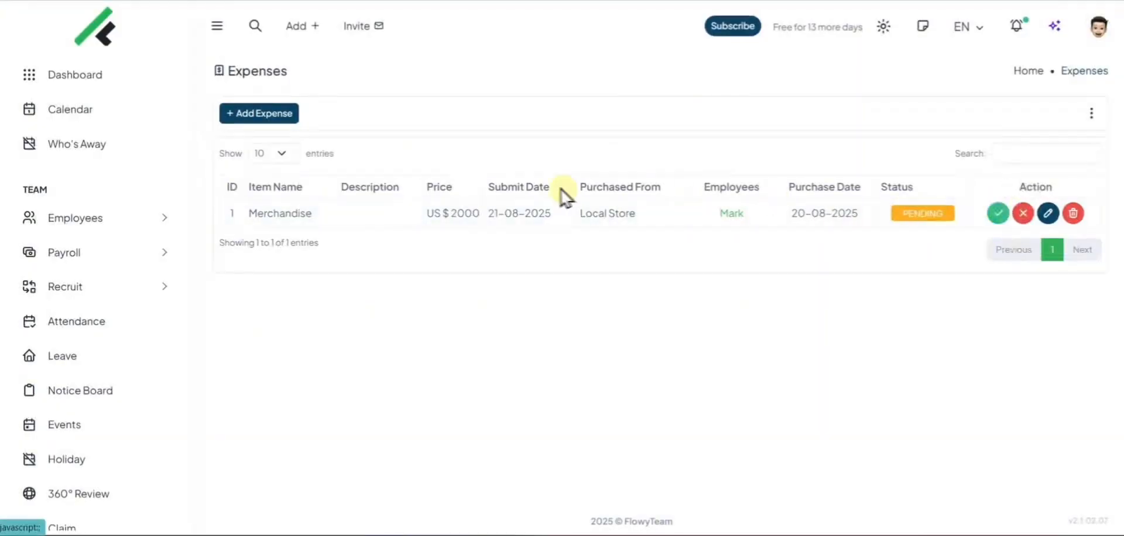
Look over the available report types and open the attendance report
scroll(99, 292, down, 10)
scroll(91, 295, down, 6)
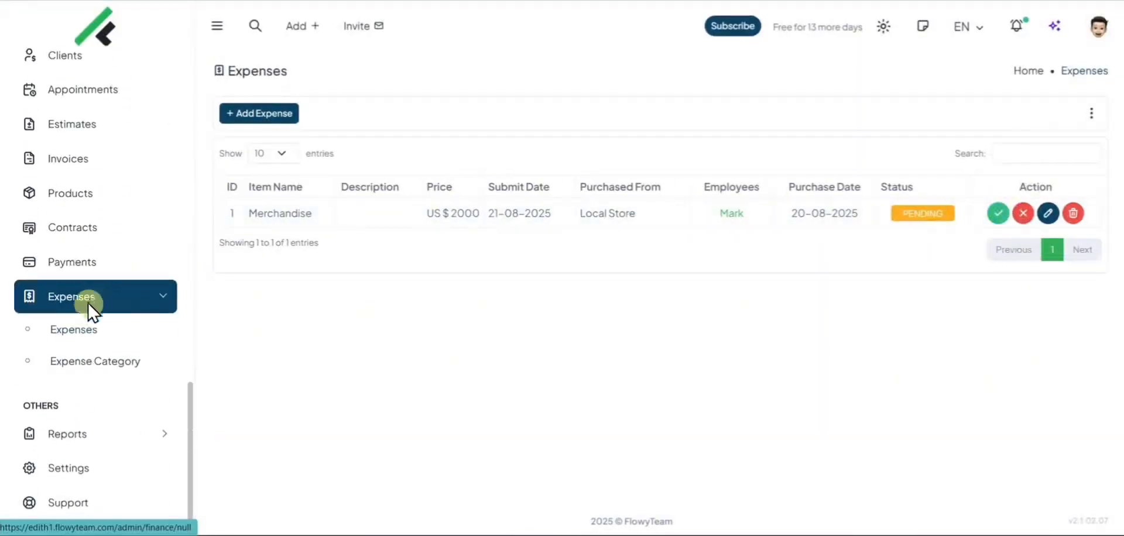
click(68, 431)
scroll(70, 410, down, 4)
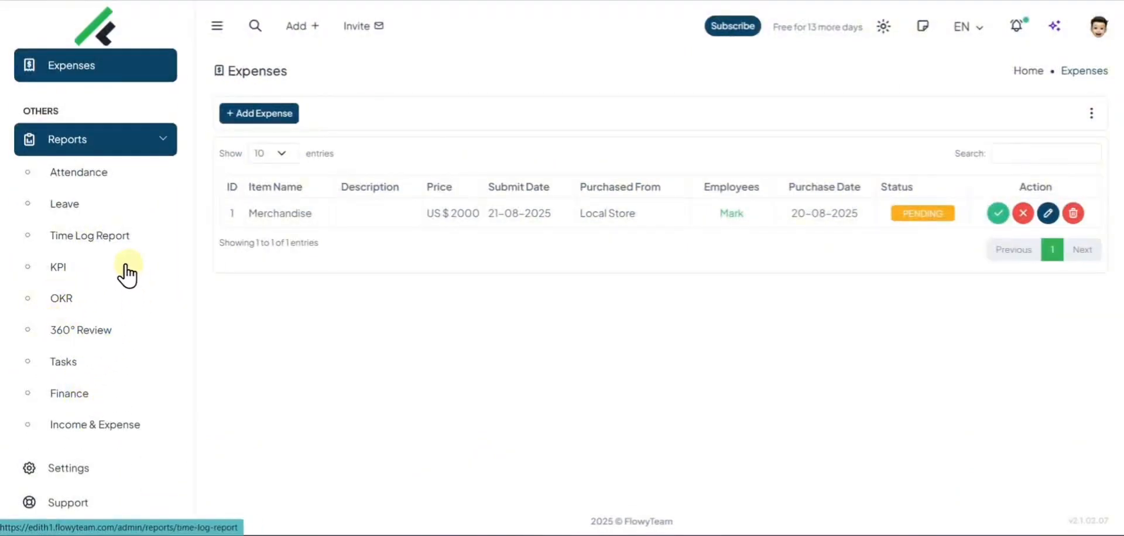
click(93, 176)
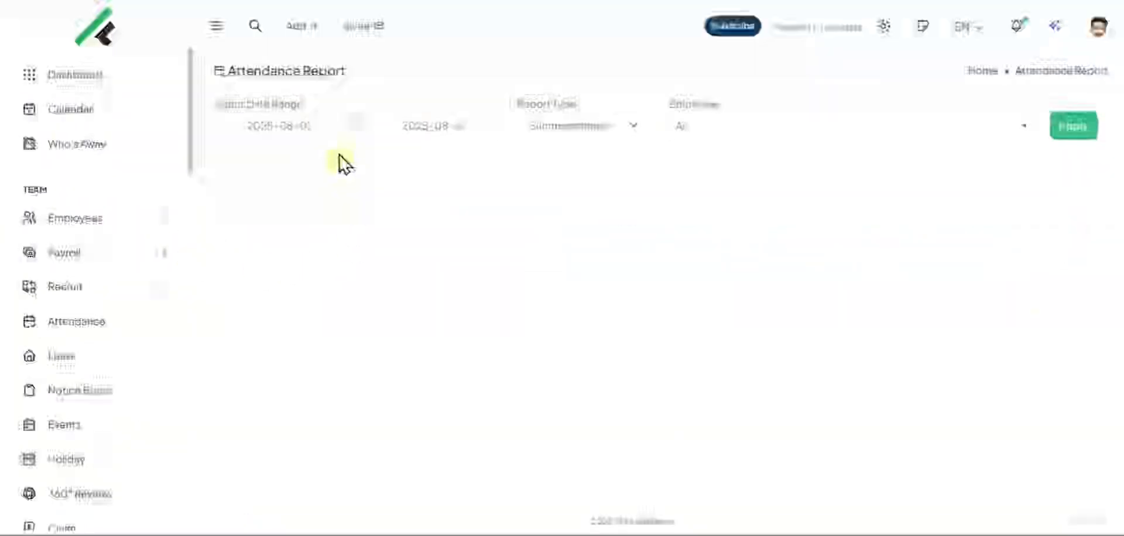
Review the billing settings with the activation code option, and check the subdomain setting
scroll(173, 266, down, 10)
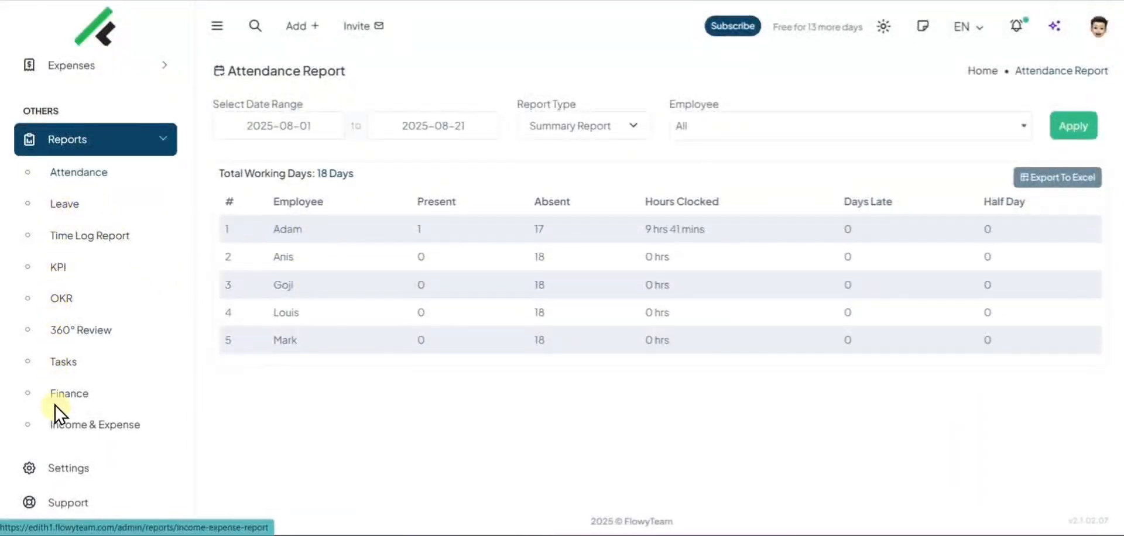
click(57, 467)
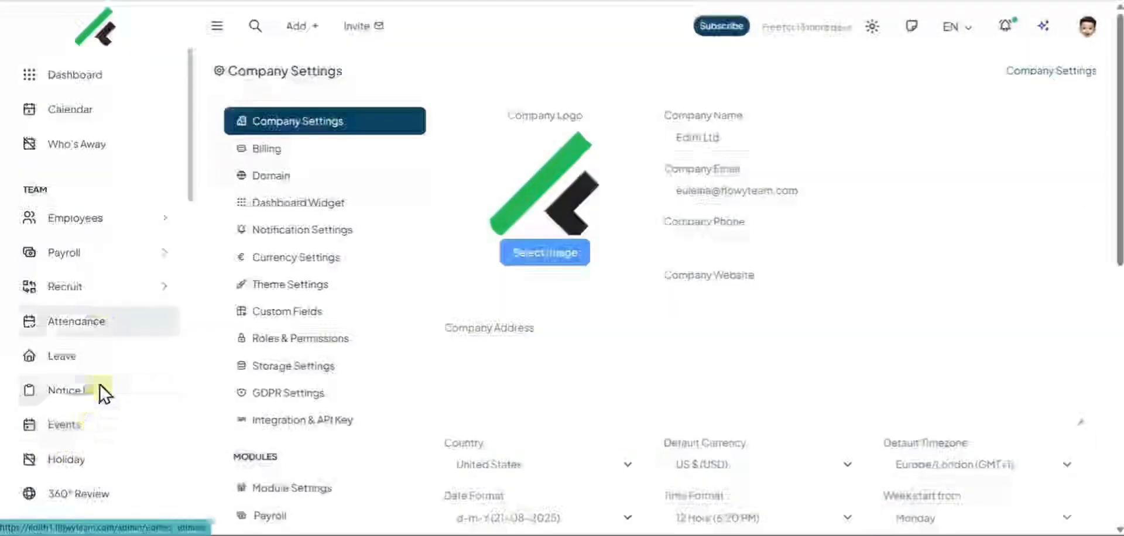
click(268, 152)
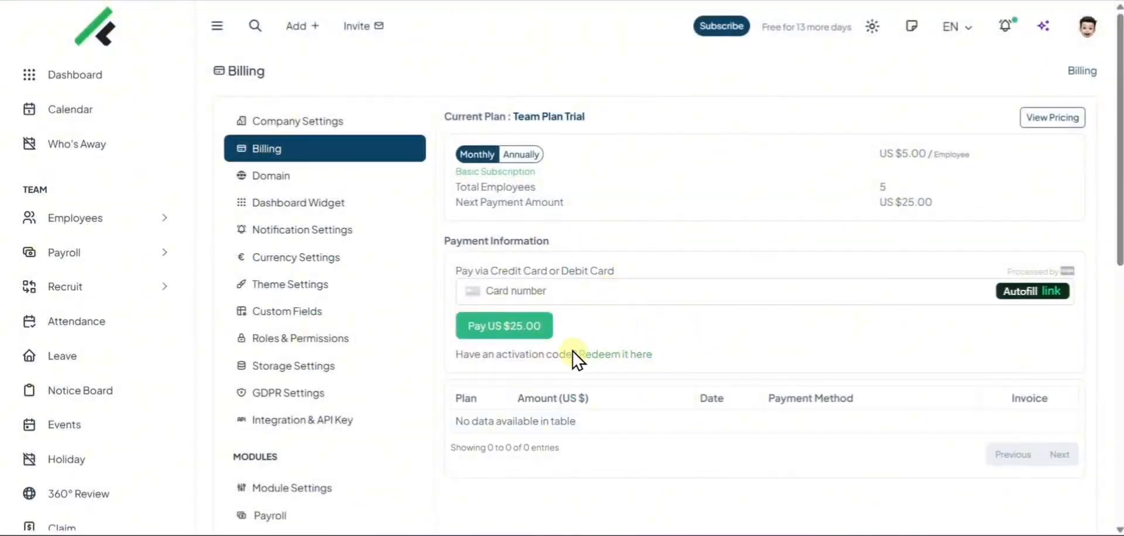
drag(487, 369, 584, 366)
click(587, 355)
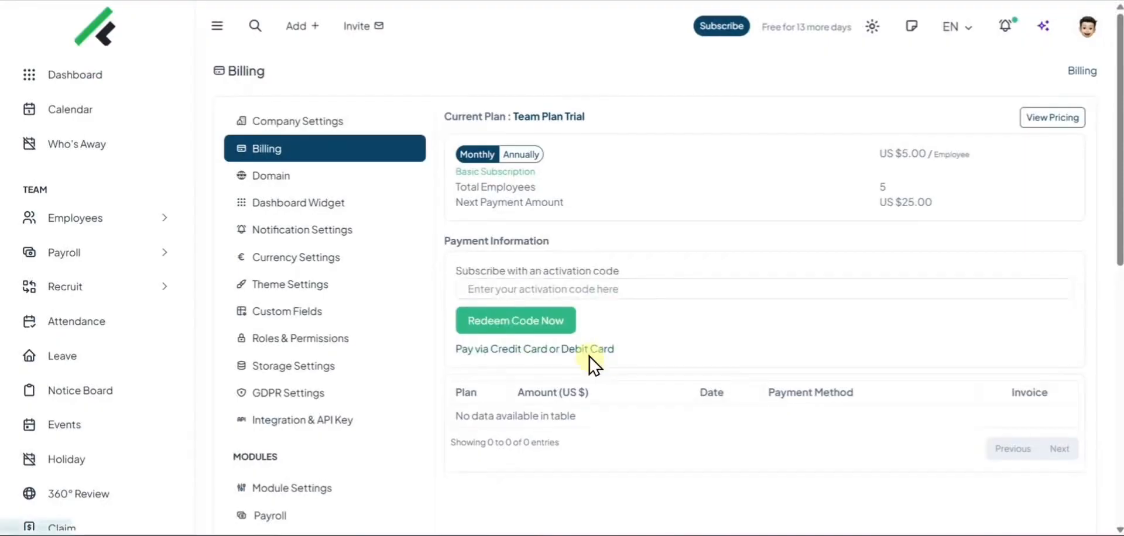
click(350, 185)
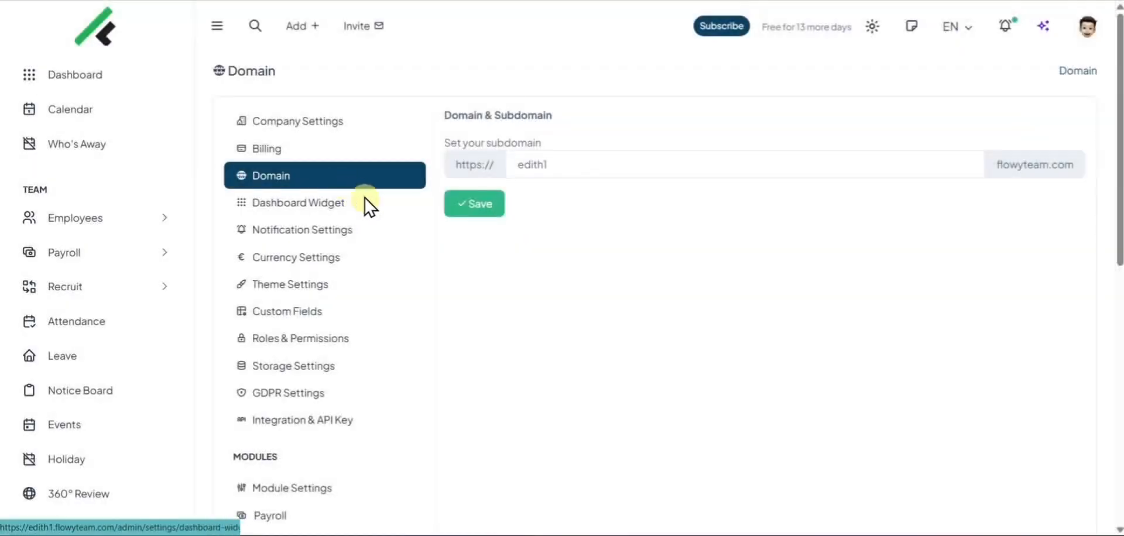
Check the admin and member dashboard widget options, and view the dashboard
click(301, 224)
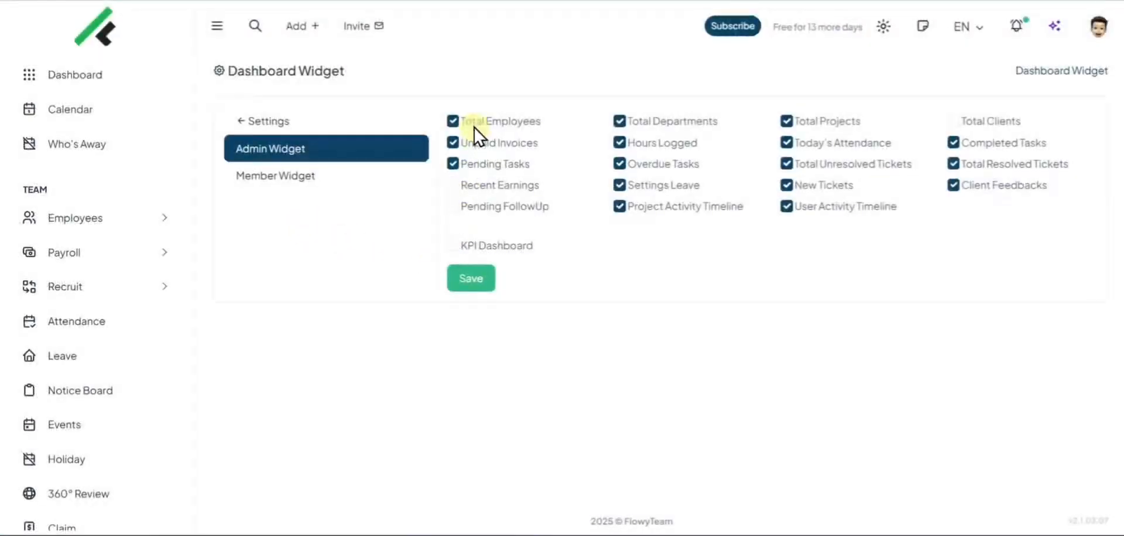
click(340, 206)
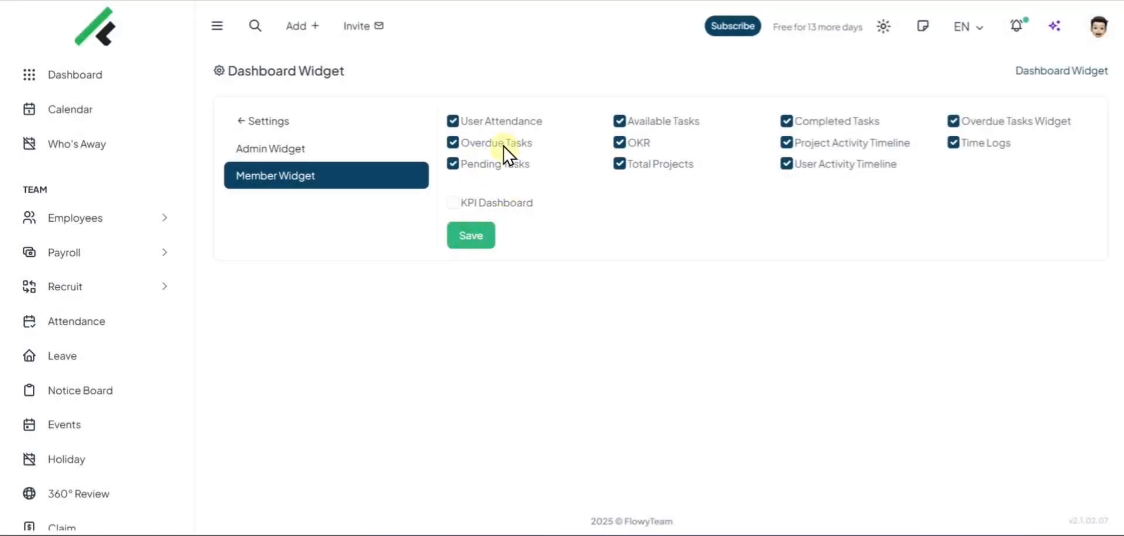
click(153, 79)
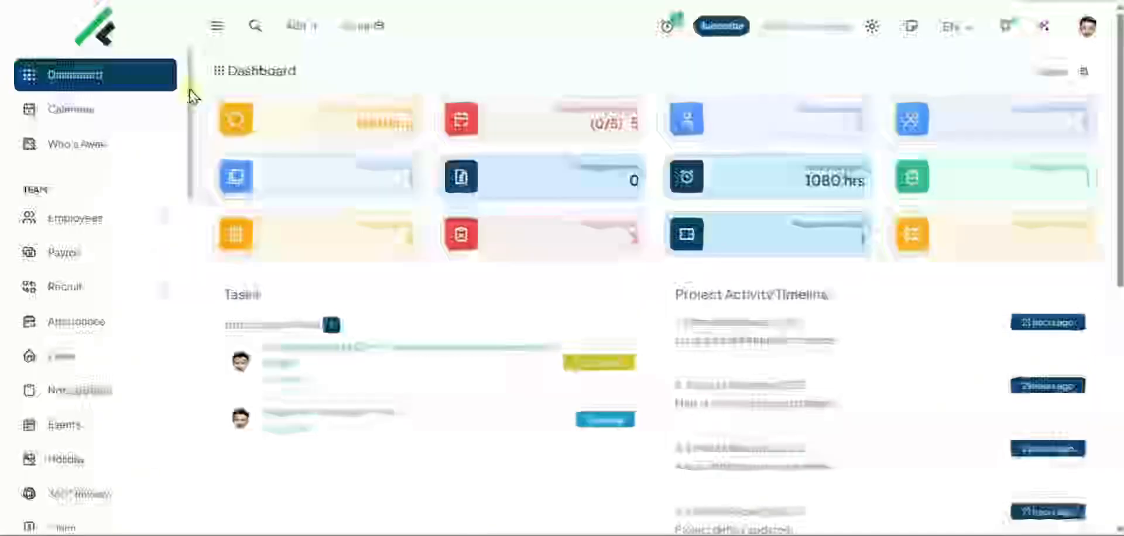
Return to the company settings and review the email, Slack and push notification options
drag(188, 95, 156, 459)
click(130, 470)
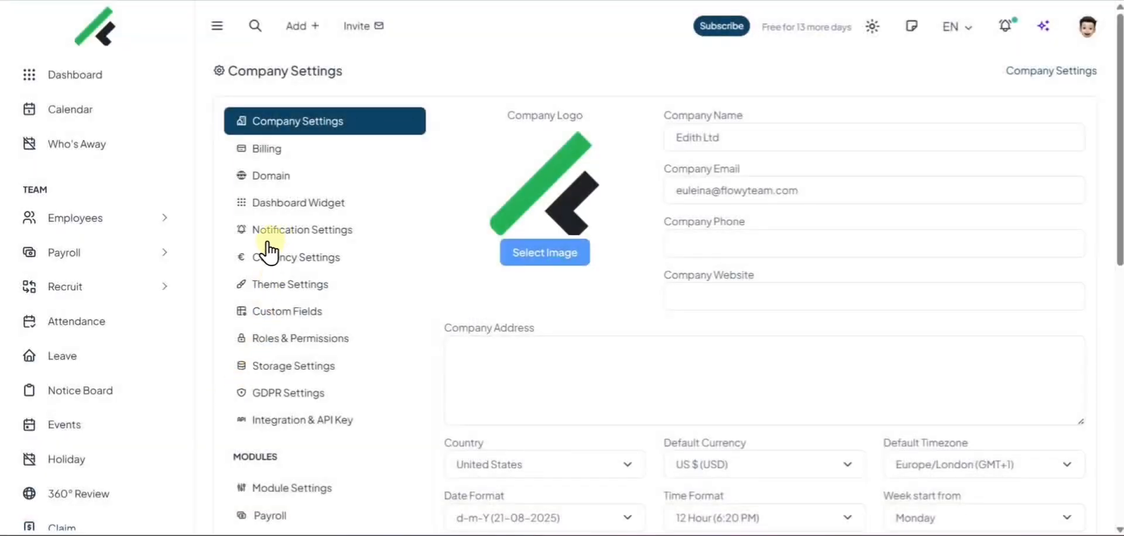
click(269, 228)
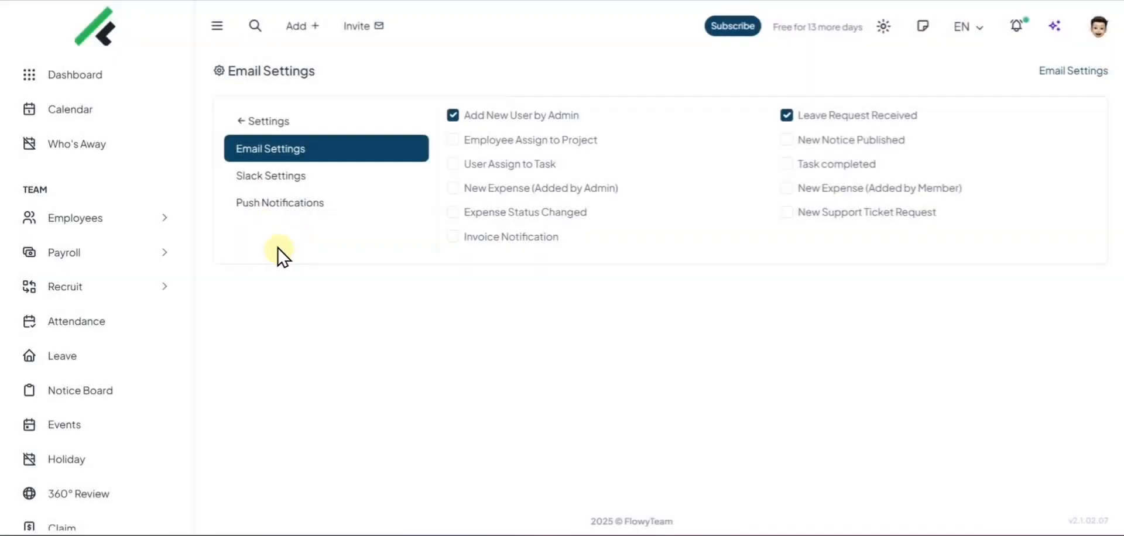
click(287, 179)
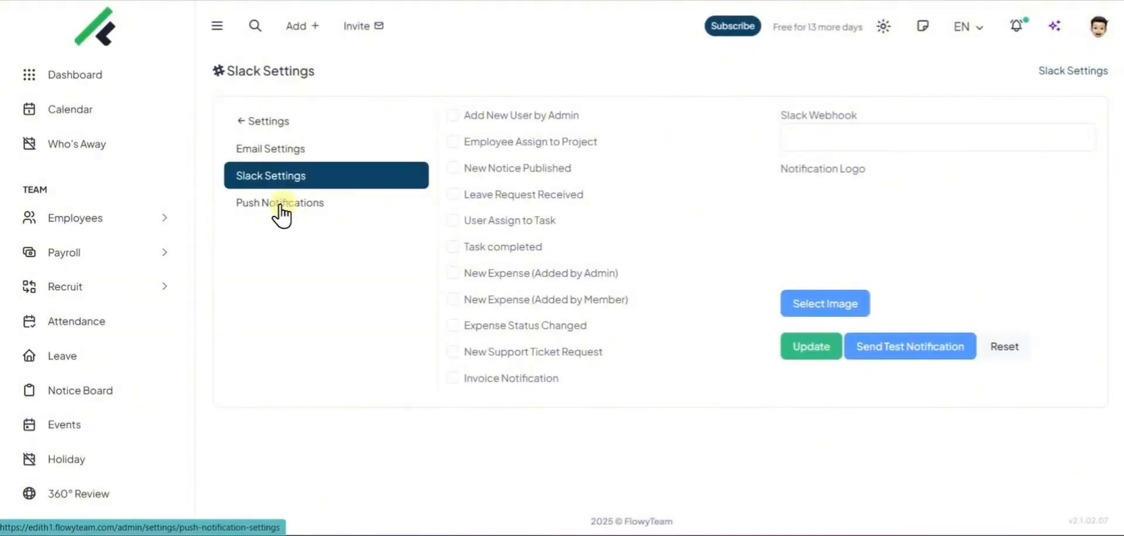
click(282, 205)
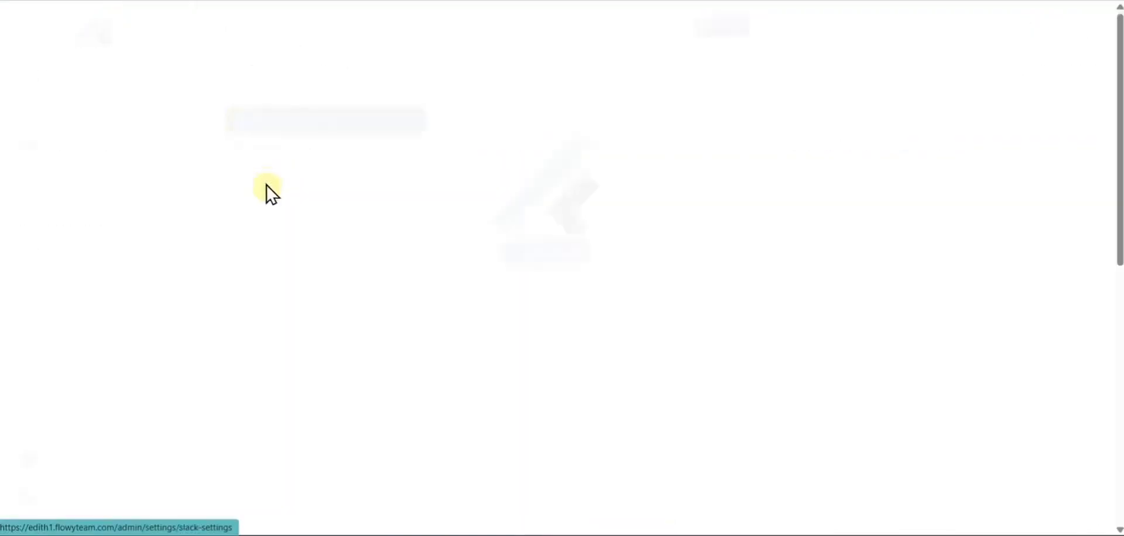
Review the theme colour settings and the list of currencies with their exchange rates
scroll(264, 199, down, 3)
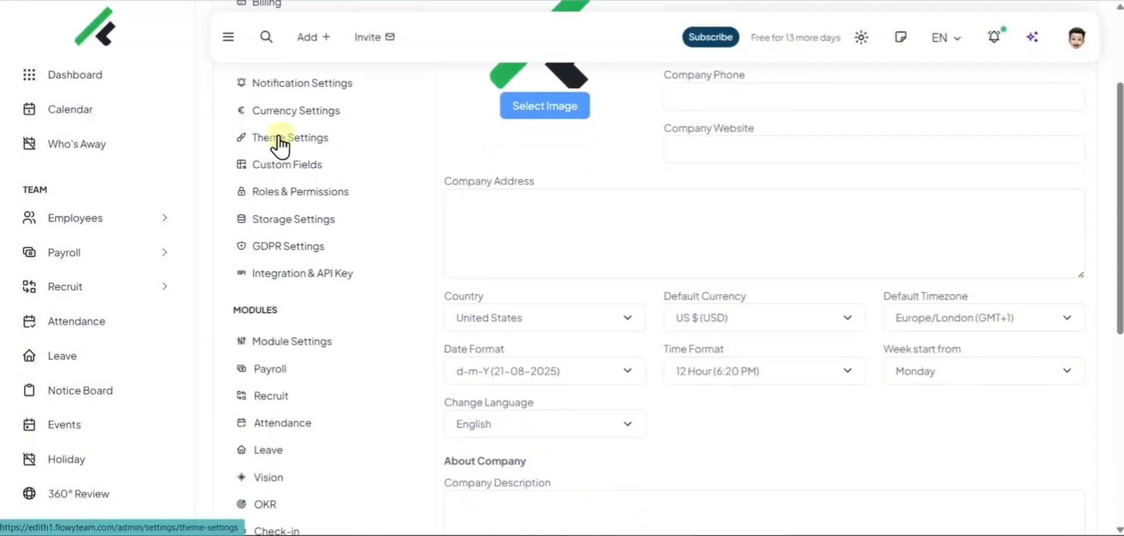
click(280, 139)
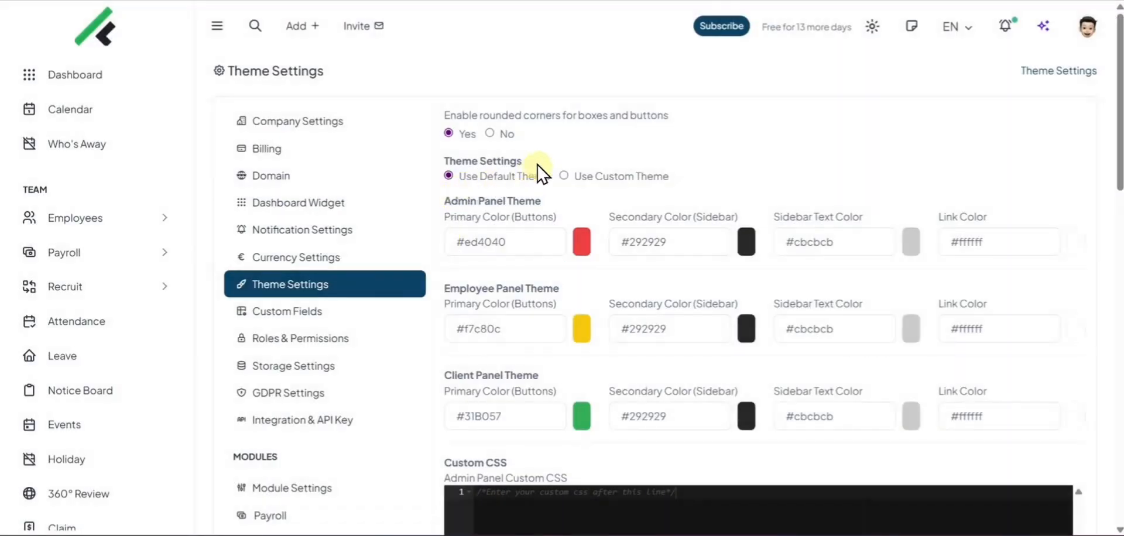
drag(1117, 85, 1087, 82)
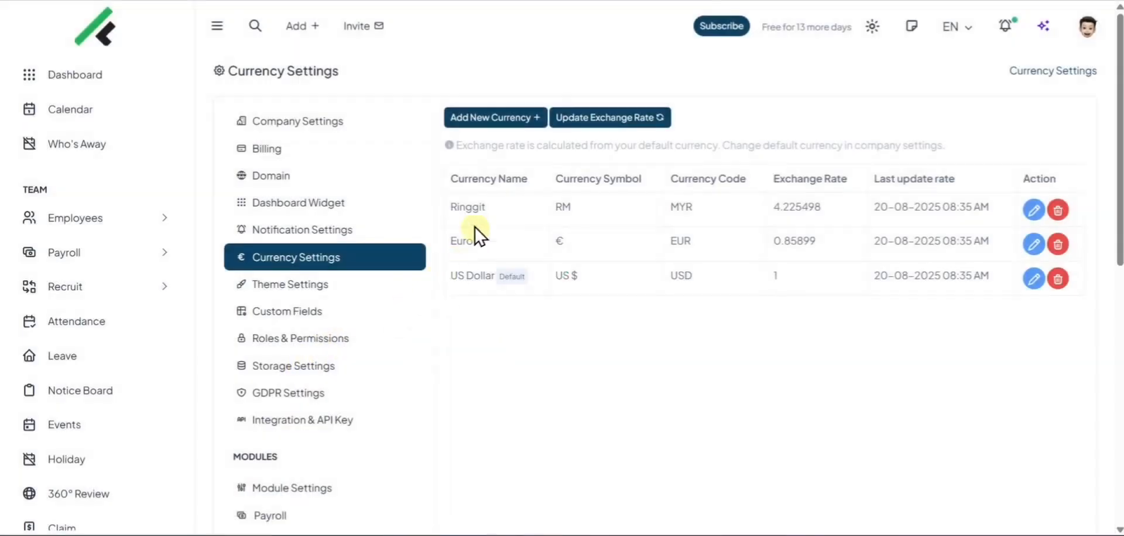
Add a non-required custom field of type Text labelled "Additional Comments" to the Task module and save it
click(283, 315)
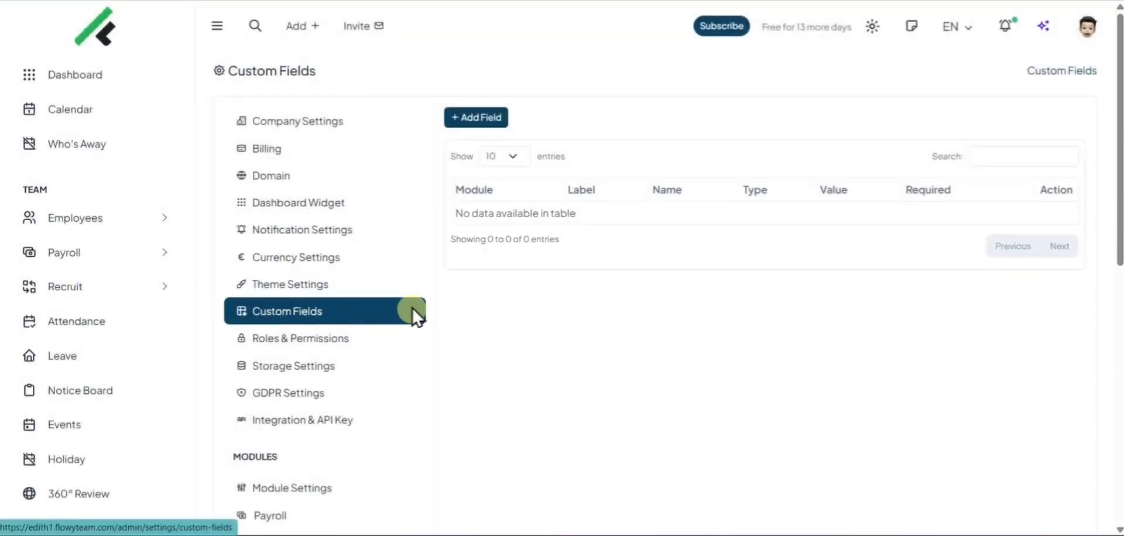
click(483, 123)
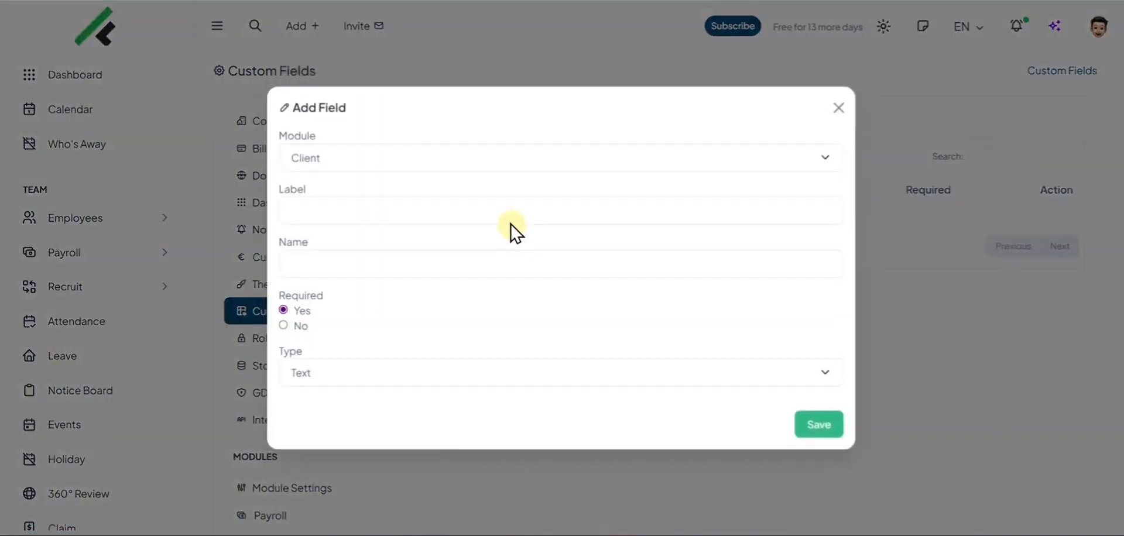
click(377, 158)
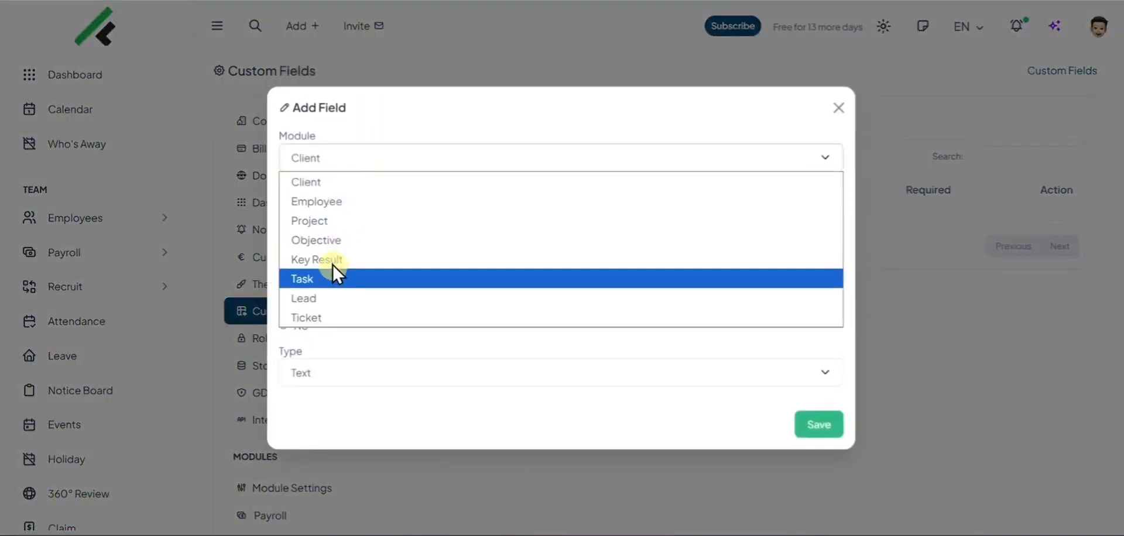
click(330, 278)
text(Additional Comments)
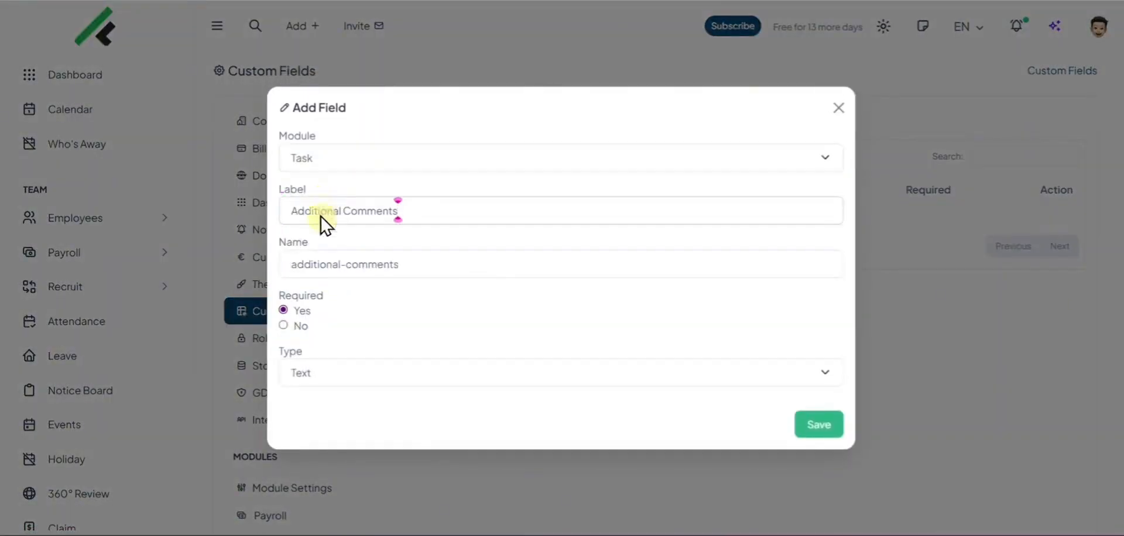
click(284, 325)
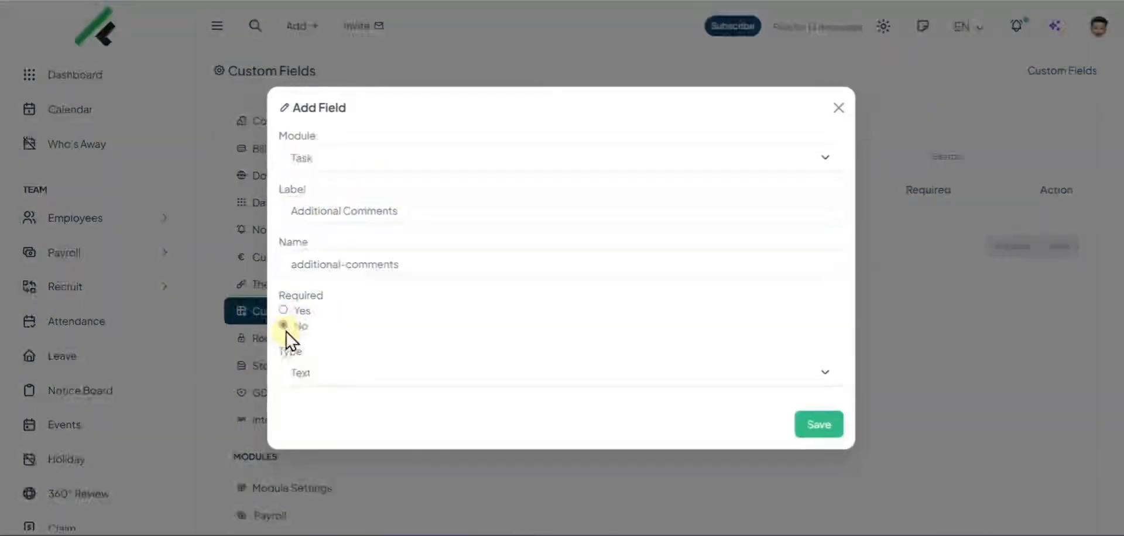
click(302, 378)
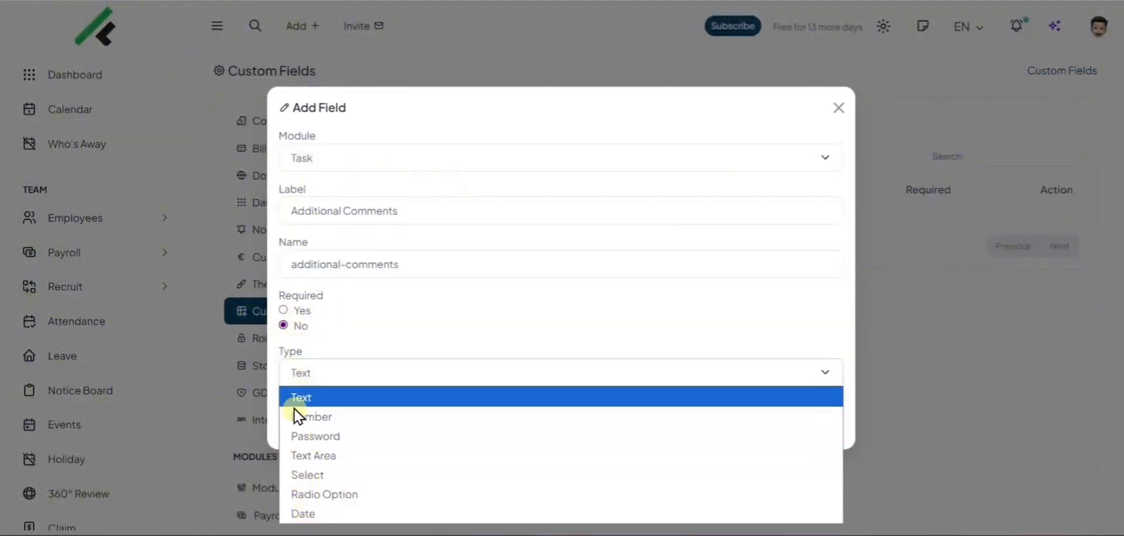
click(317, 401)
click(817, 426)
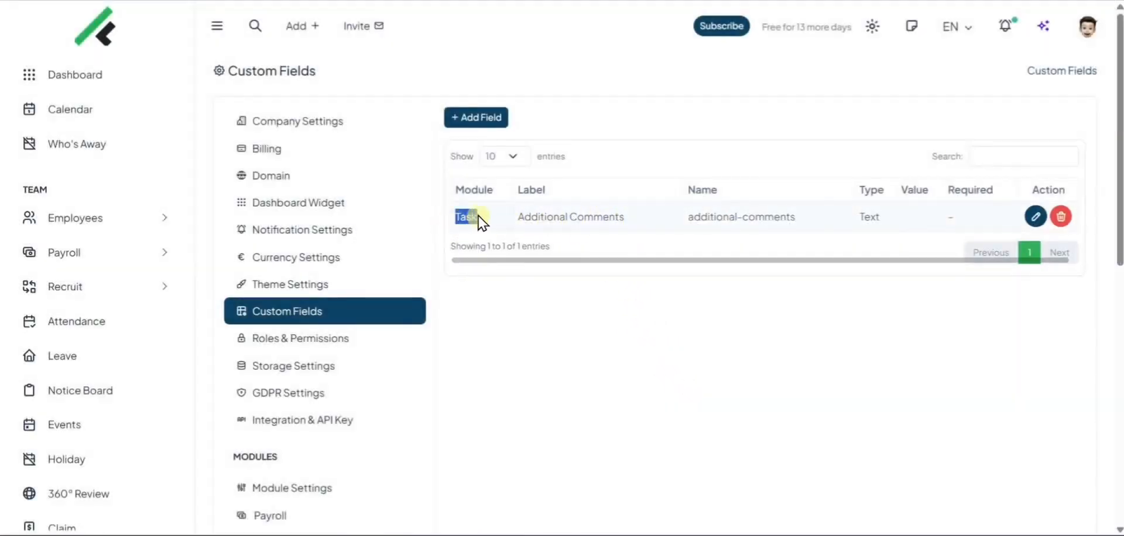
Open the new task form and check that it includes the Additional Comments custom field
scroll(37, 400, down, 8)
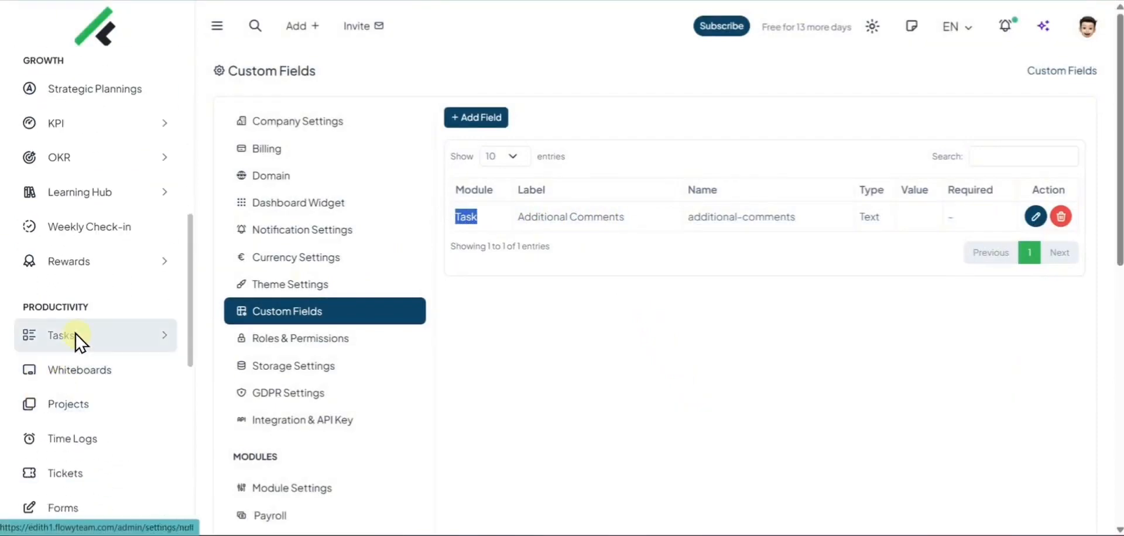
click(74, 338)
click(88, 369)
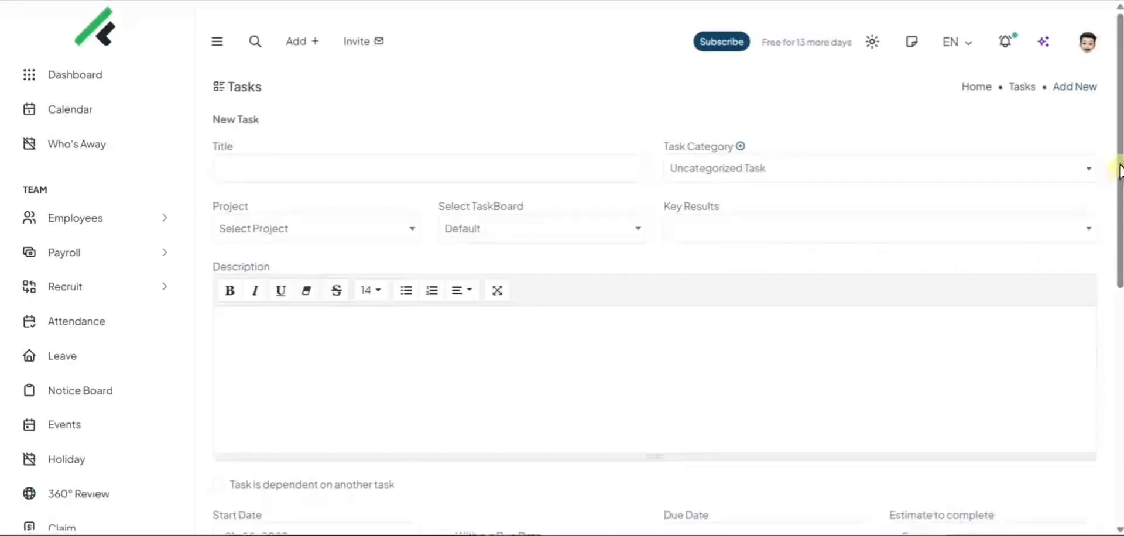
drag(1118, 178, 1073, 452)
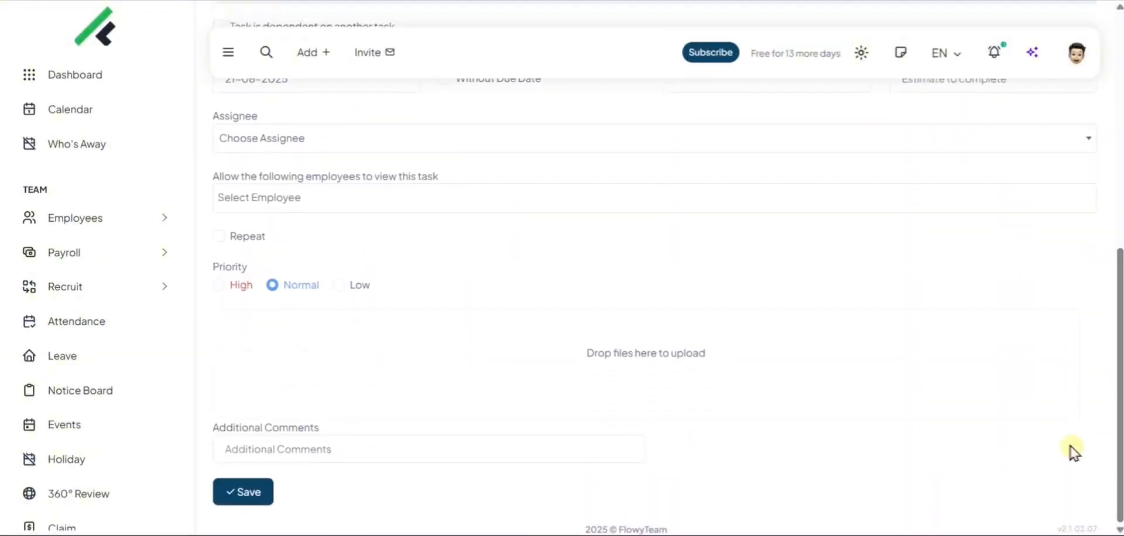
drag(356, 430, 228, 429)
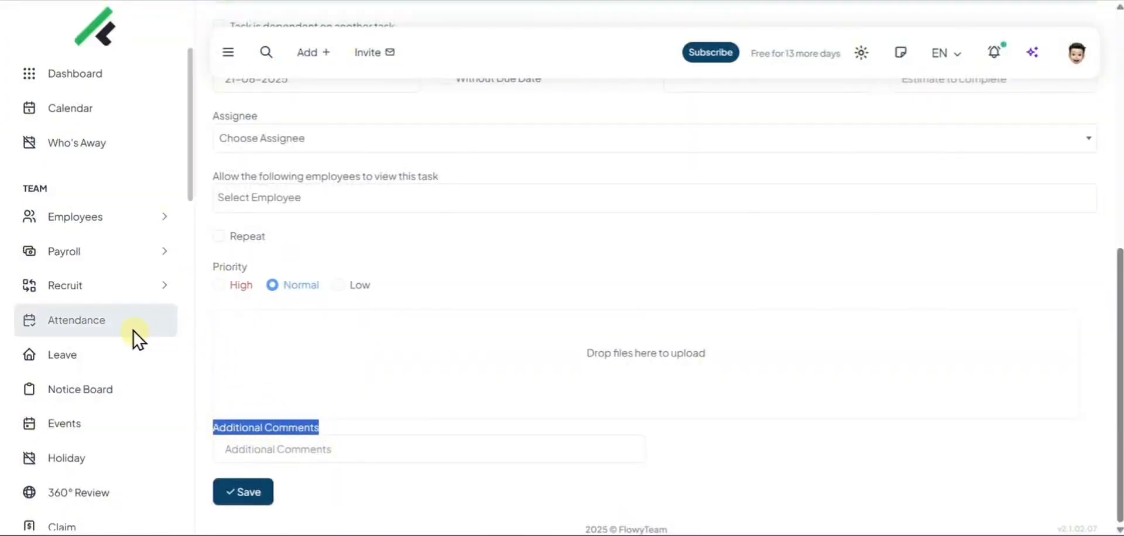
Return to the company settings and review the Shareholder role's add, view, update and delete permissions for each module
scroll(133, 339, down, 10)
click(81, 470)
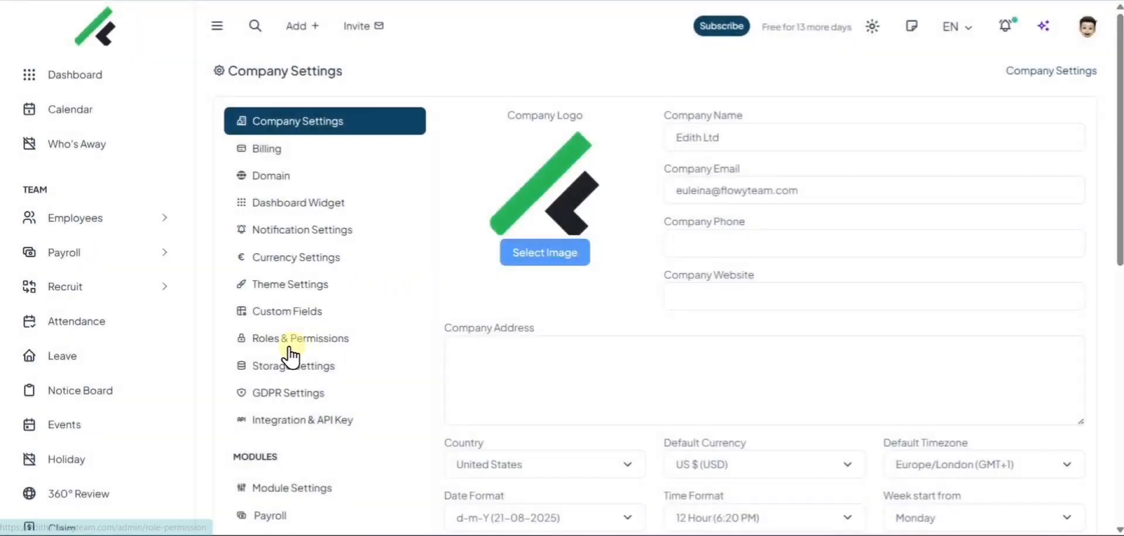
click(291, 339)
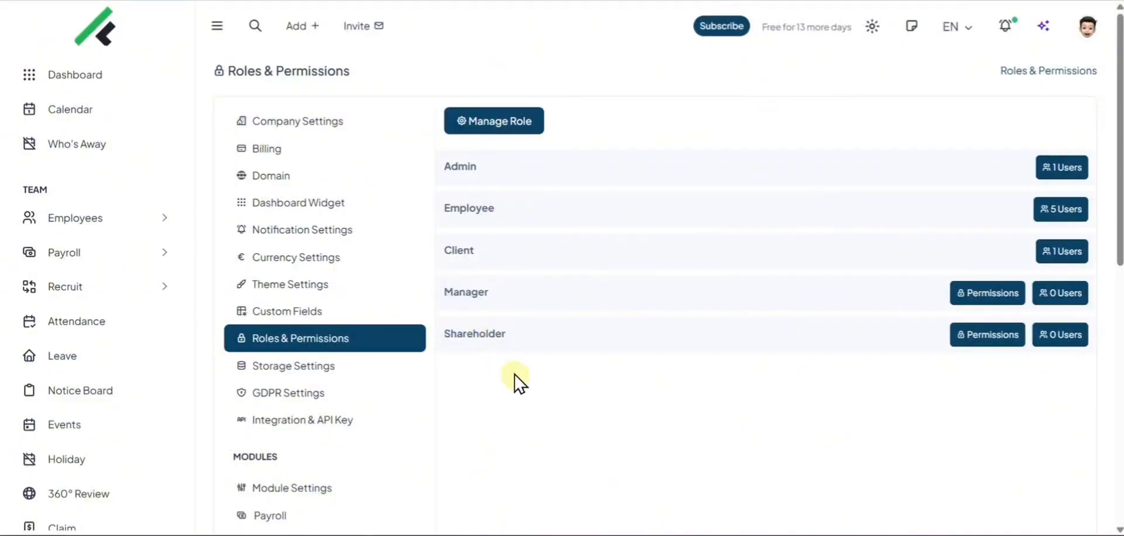
click(967, 335)
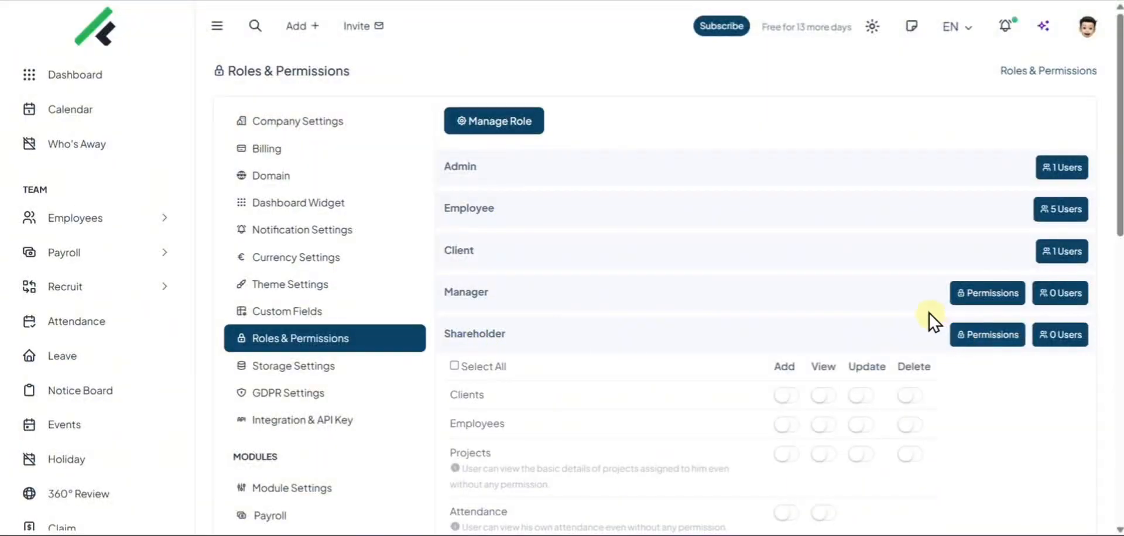
scroll(928, 311, down, 10)
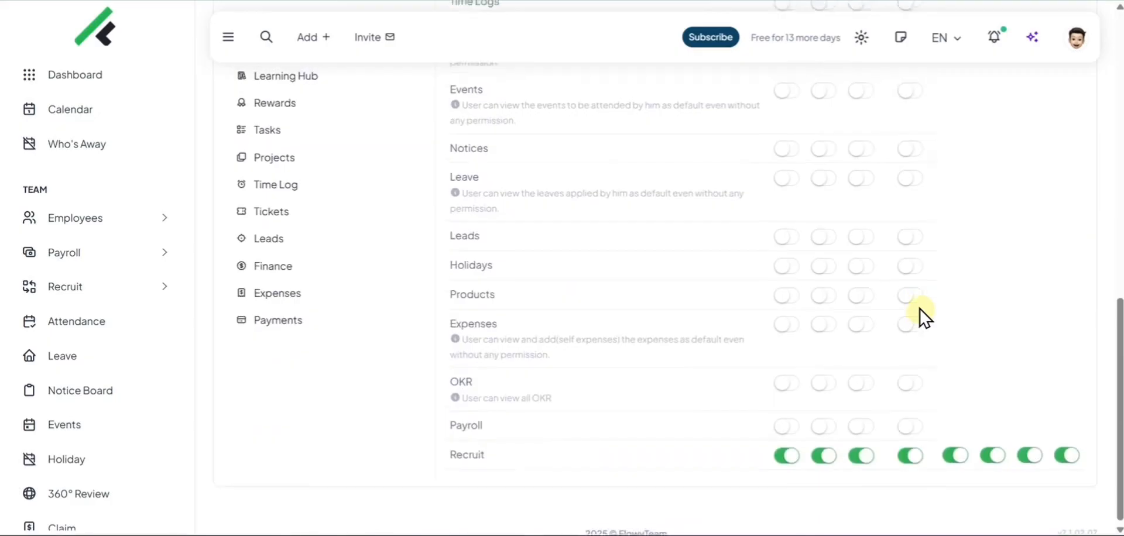
scroll(924, 316, up, 8)
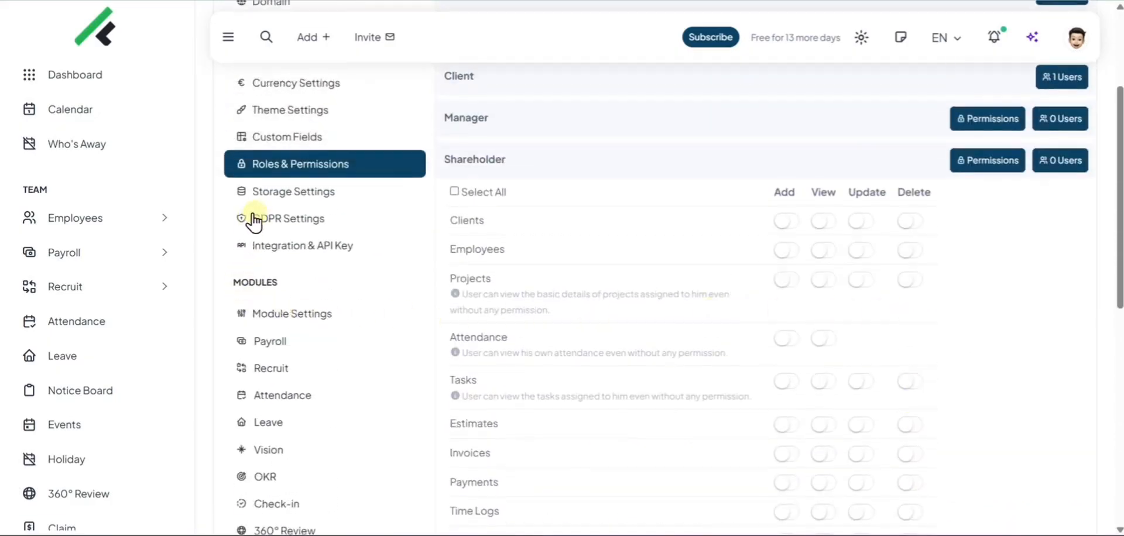
Review the storage settings and the admin module settings, including the Engagement module option
click(265, 192)
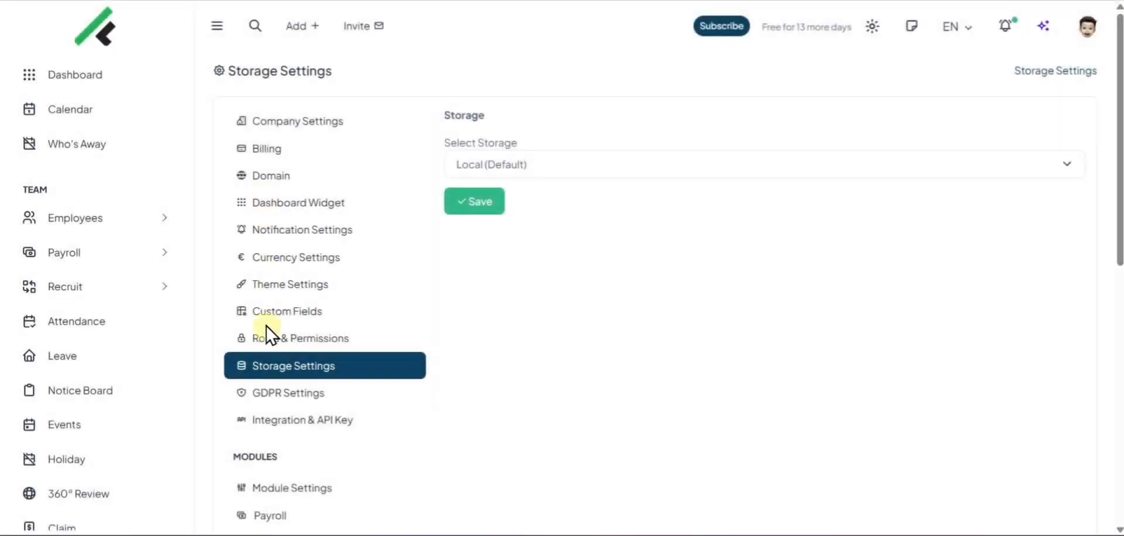
scroll(263, 332, down, 1)
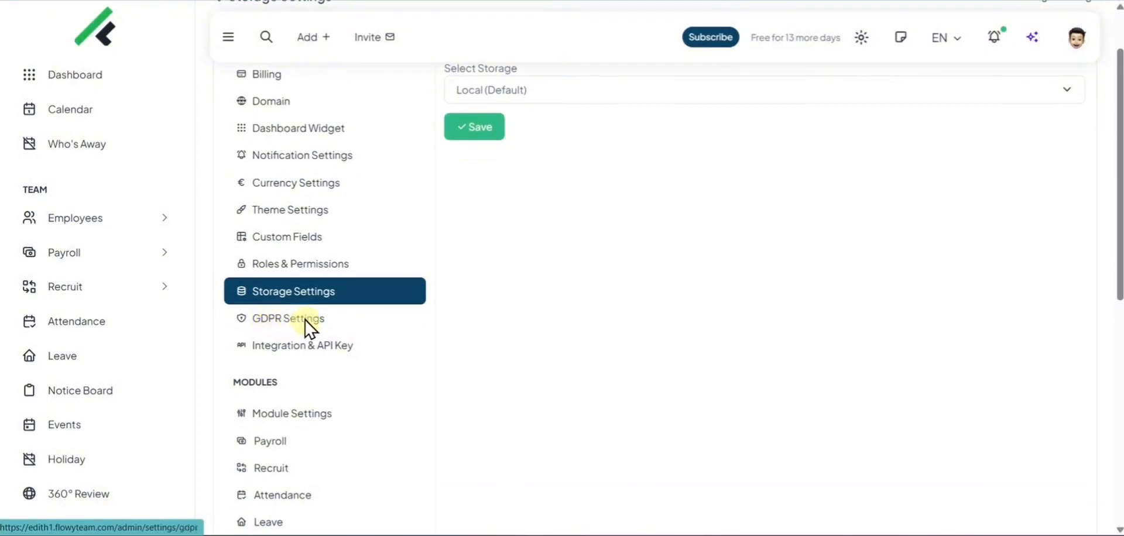
scroll(301, 323, down, 3)
click(292, 200)
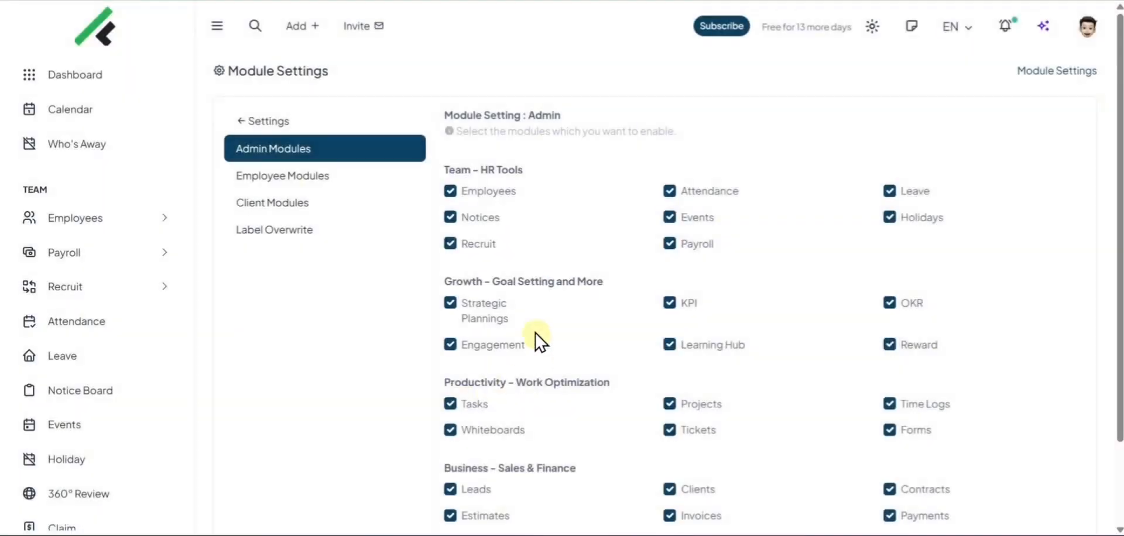
click(450, 344)
Look through the module-specific settings from Payroll to Payments in the company settings, and go back to the dashboard
click(246, 120)
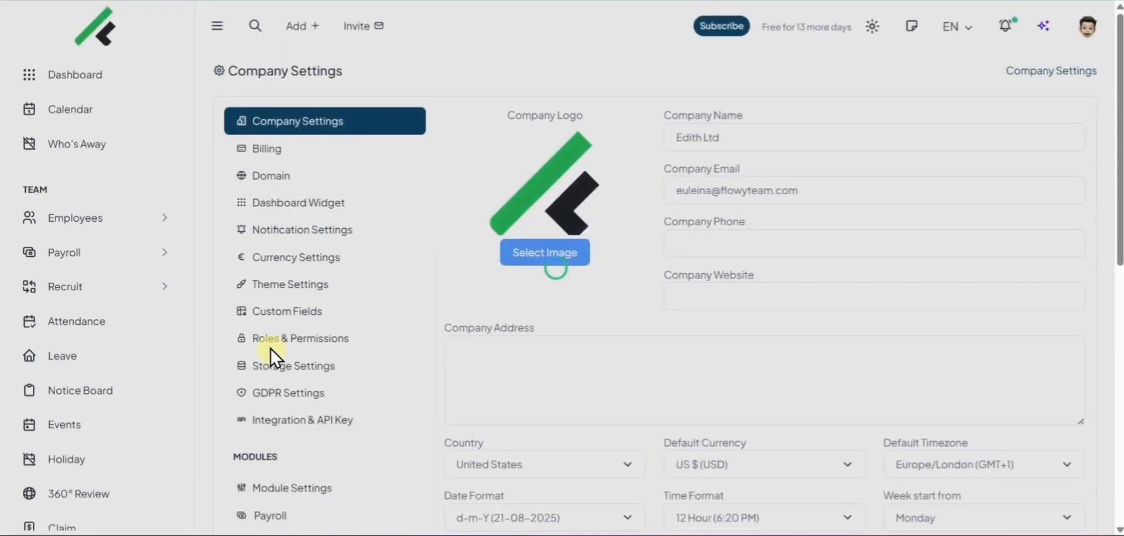
scroll(269, 351, down, 5)
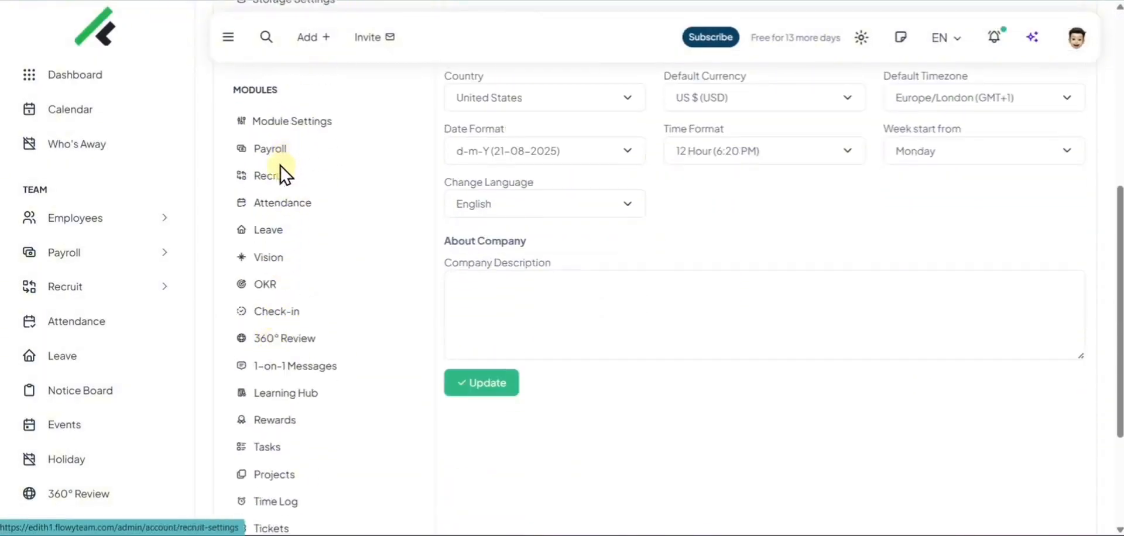
scroll(263, 404, down, 3)
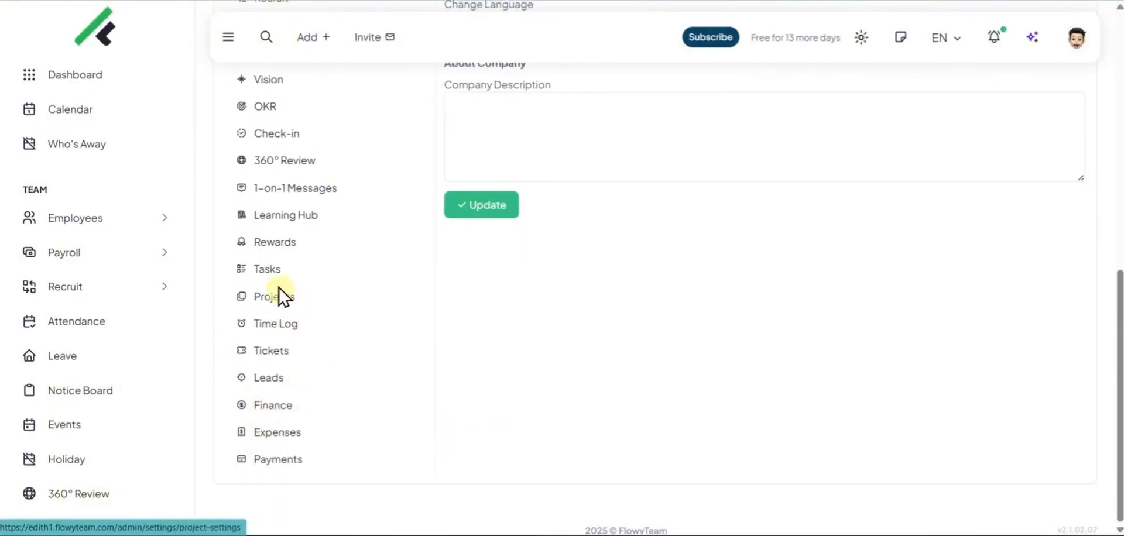
scroll(280, 296, up, 3)
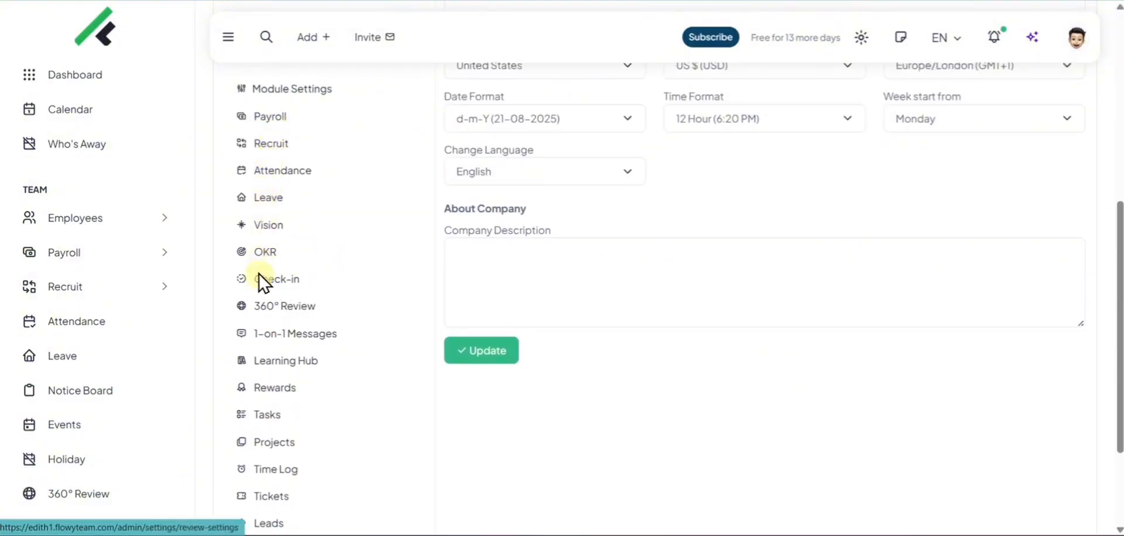
scroll(256, 327, down, 2)
scroll(258, 326, down, 2)
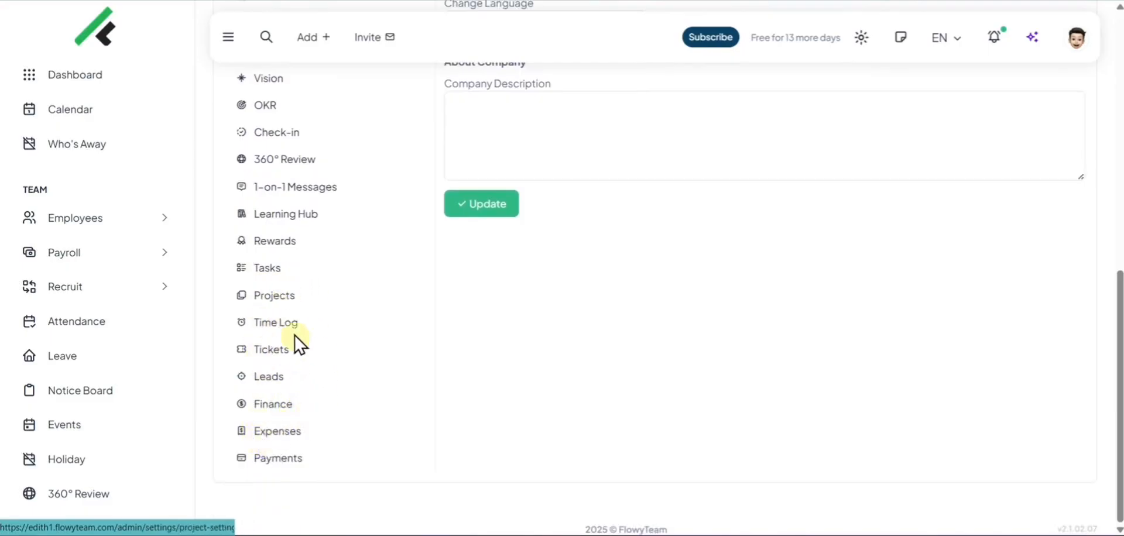
scroll(296, 328, up, 7)
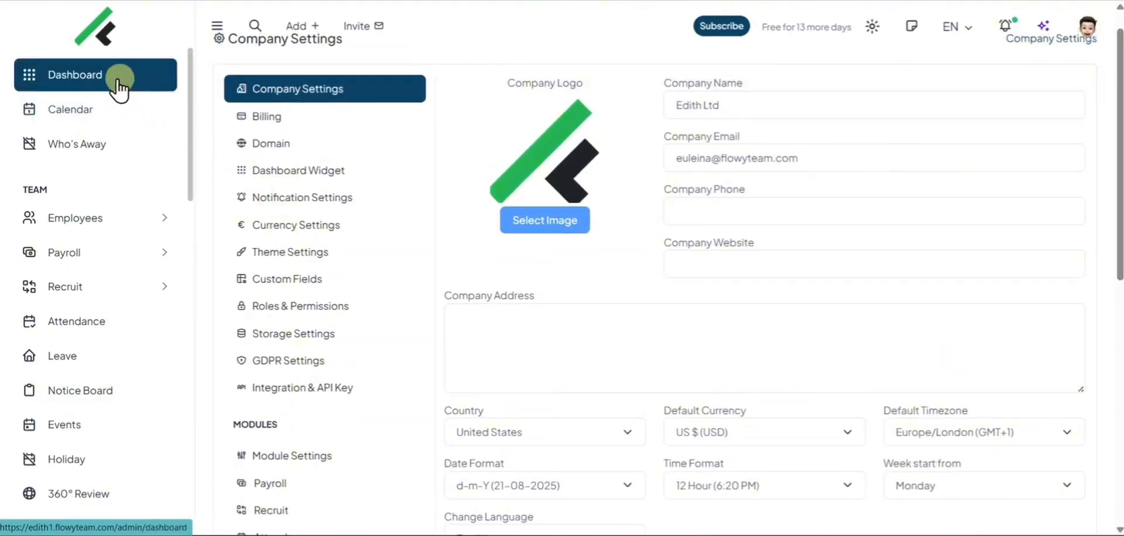
click(119, 86)
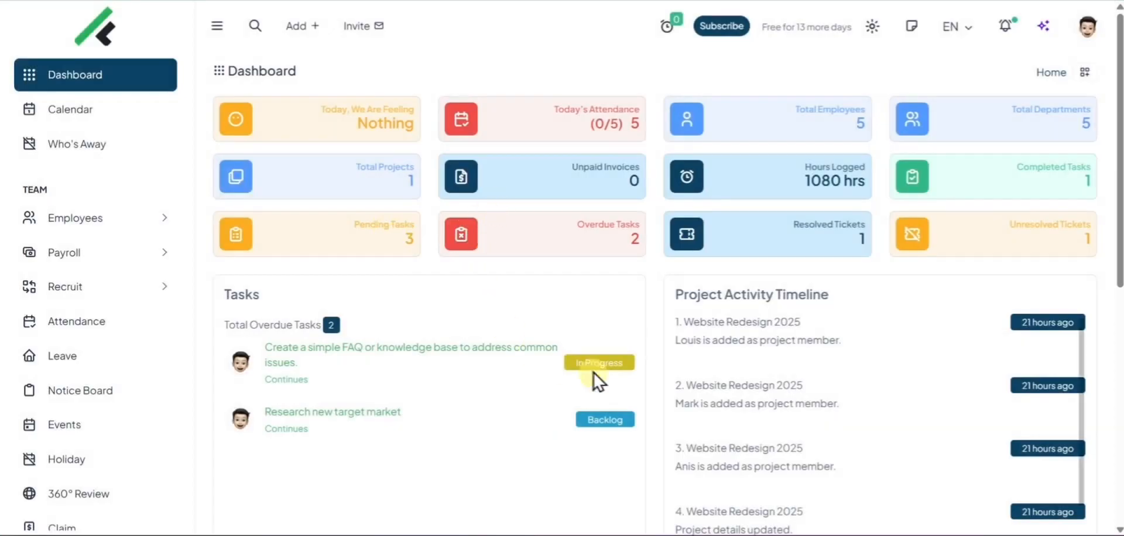